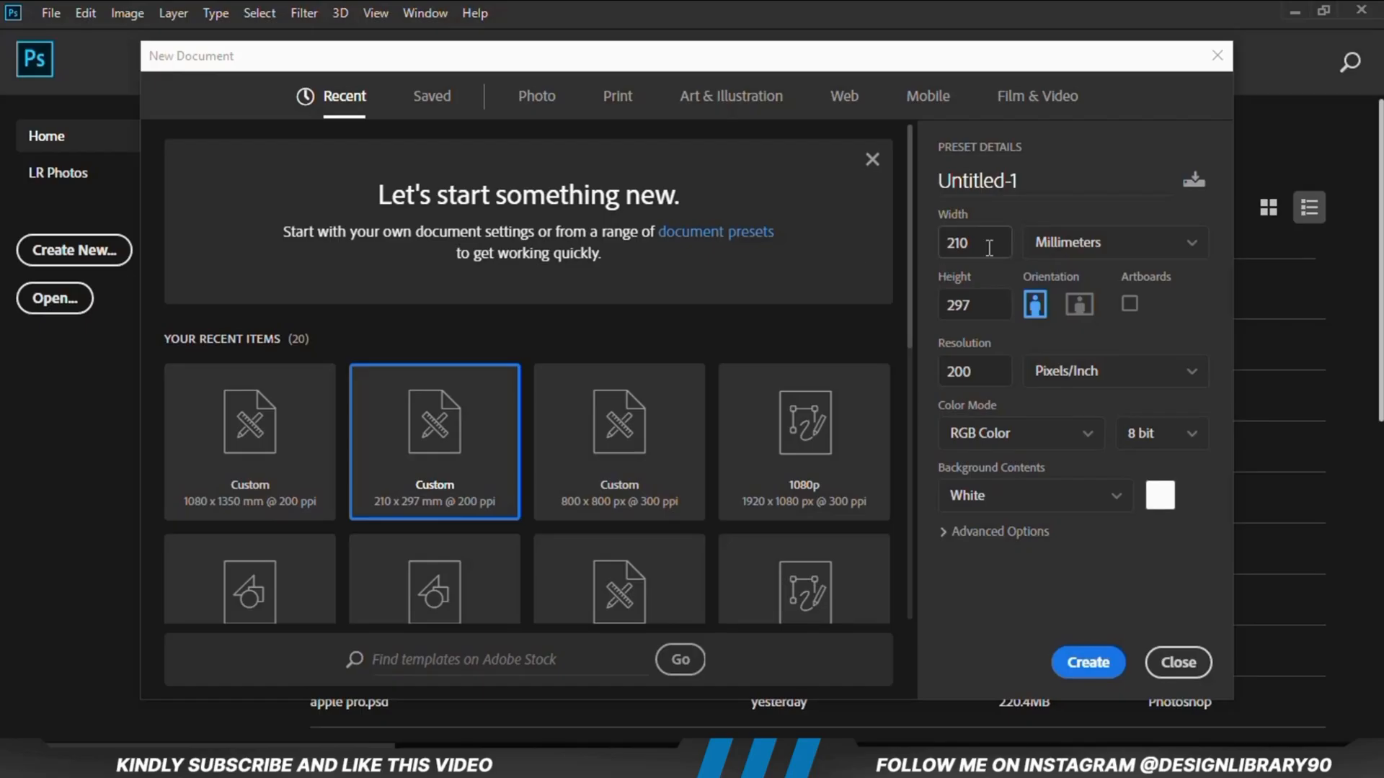
Step: Create a portrait document of 210 x 297 mm at 200 pixels/inch in RGB Color with a white background
click(979, 298)
click(981, 373)
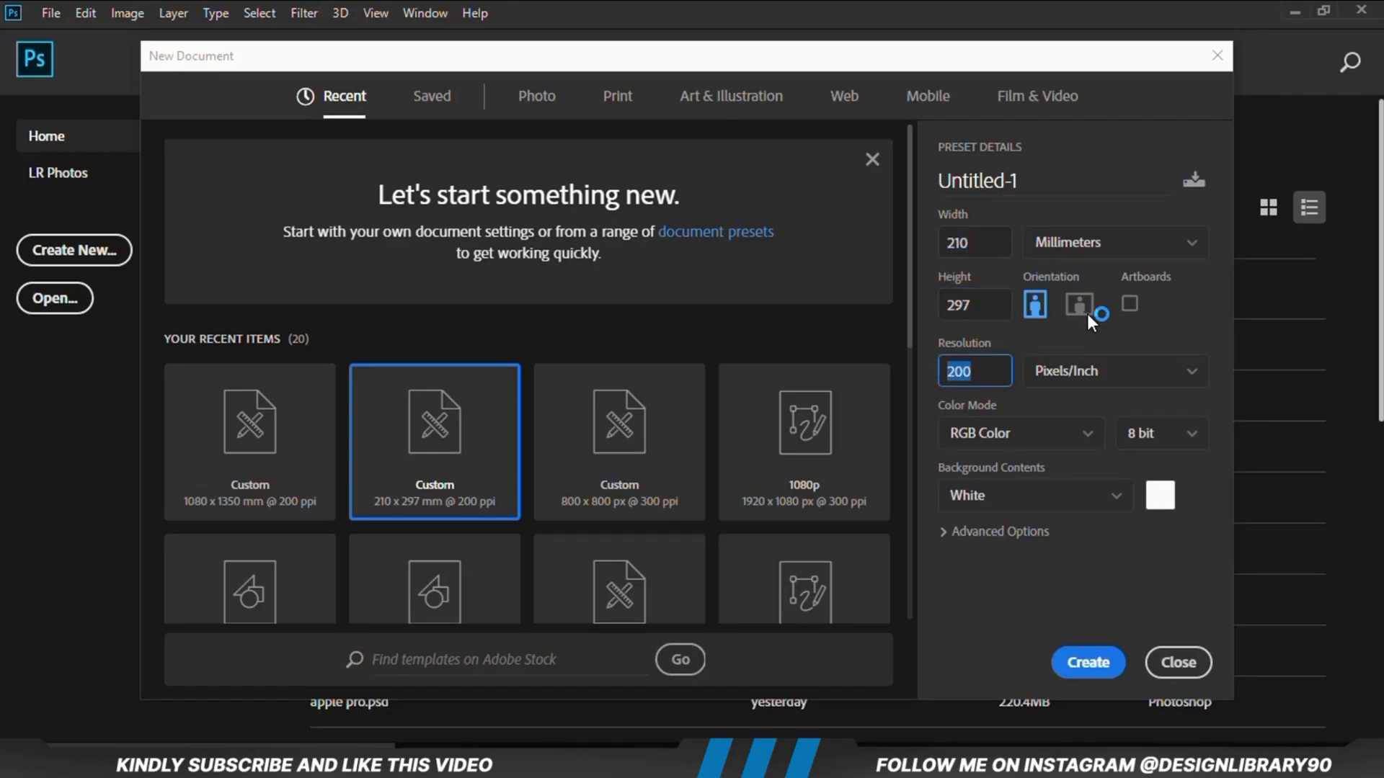
click(1087, 661)
Step: Add a Solid Color fill layer using the hex colour 015420 copied from the Notepad list
click(1277, 729)
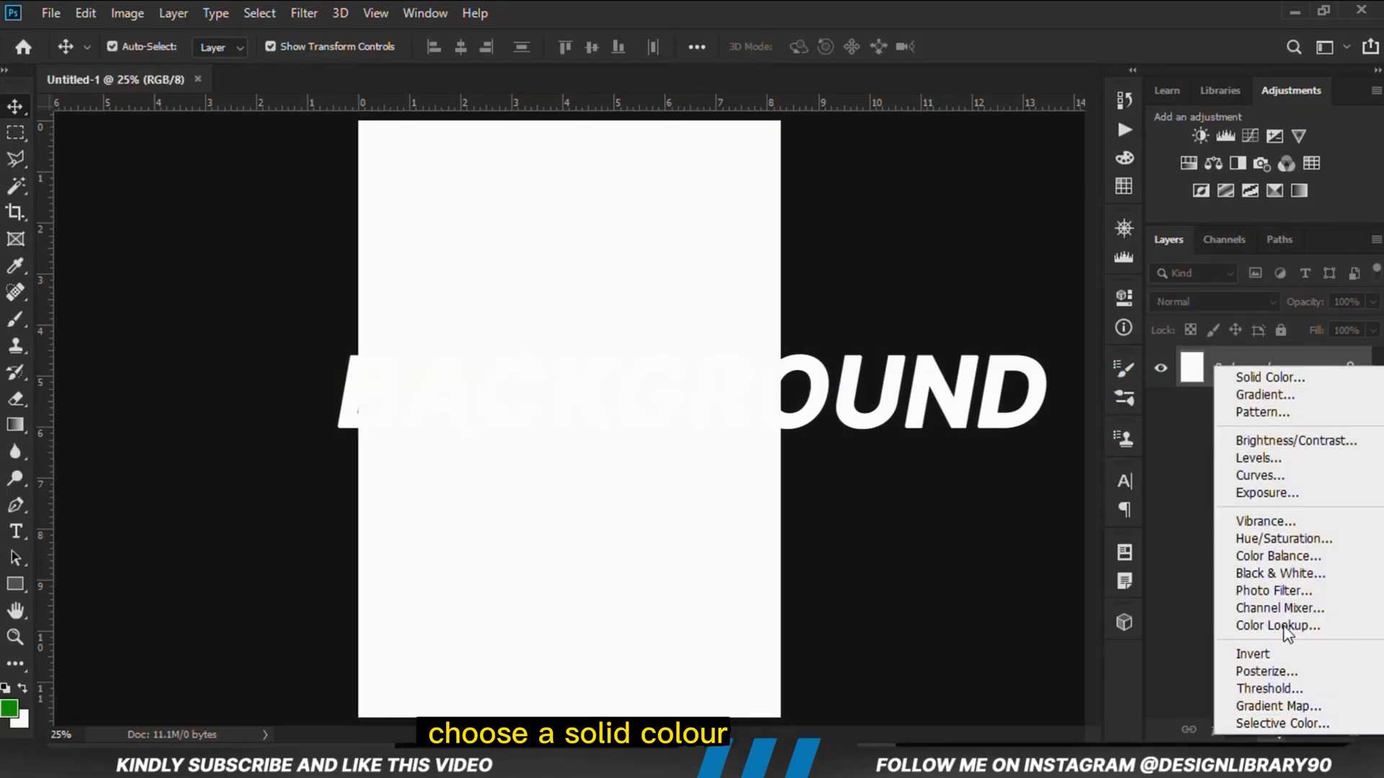
click(1282, 379)
key(alt+Tab)
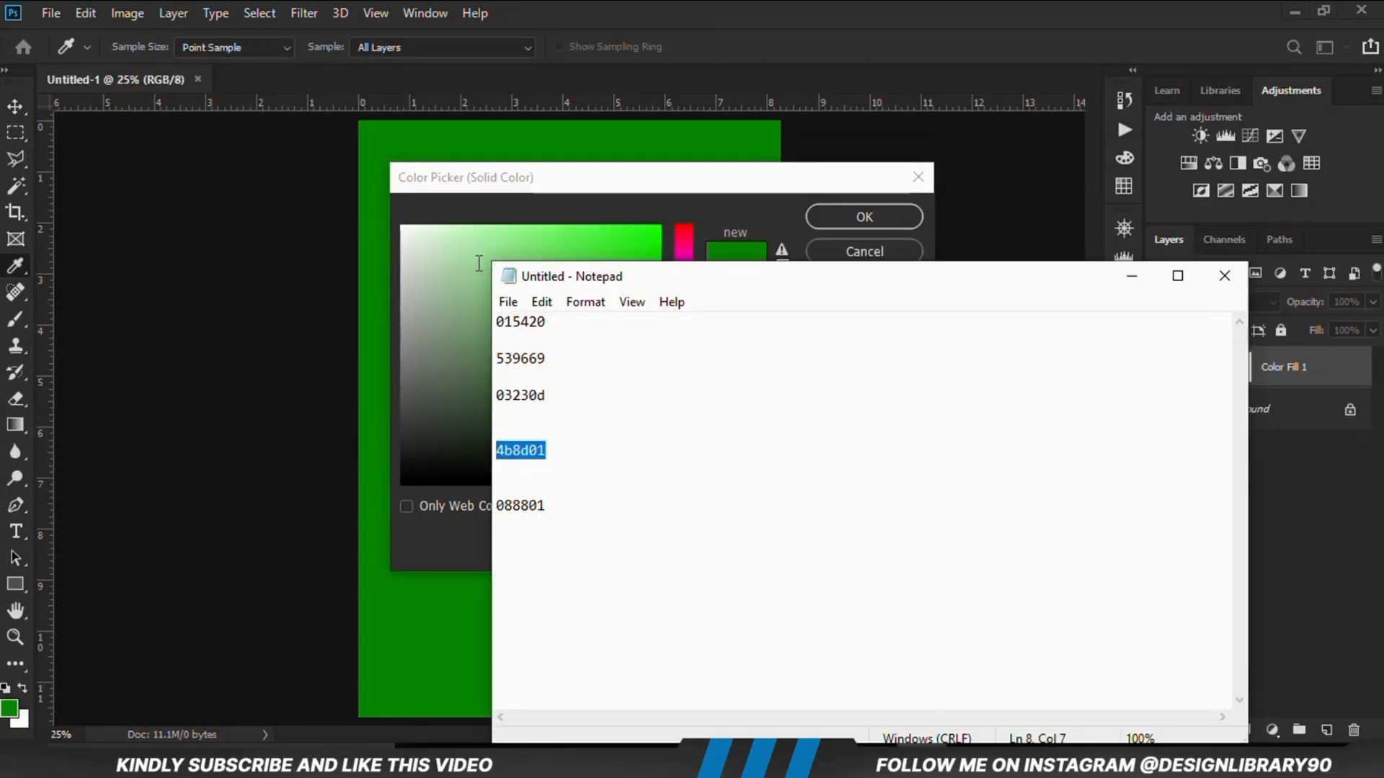
double_click(540, 322)
right_click(528, 321)
click(574, 388)
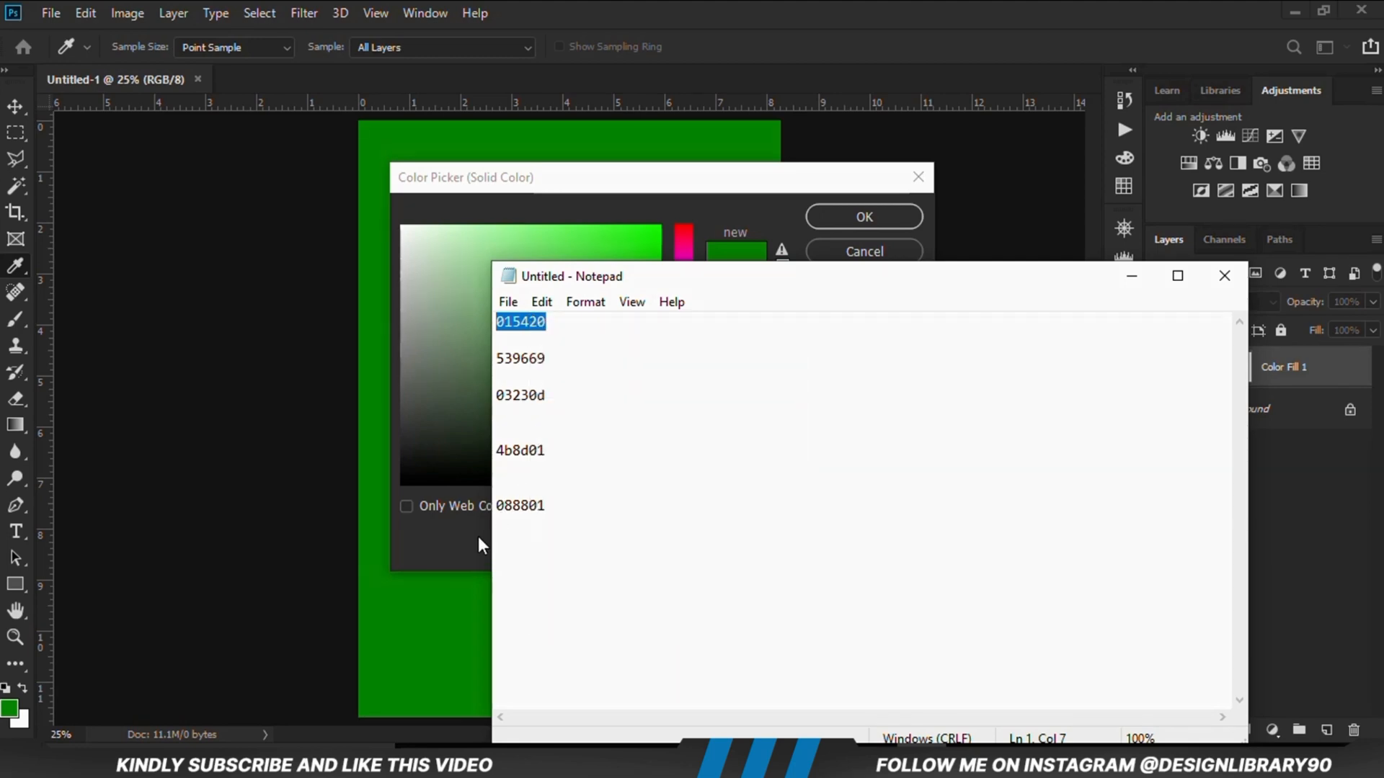
key(alt+Tab)
right_click(757, 555)
click(797, 353)
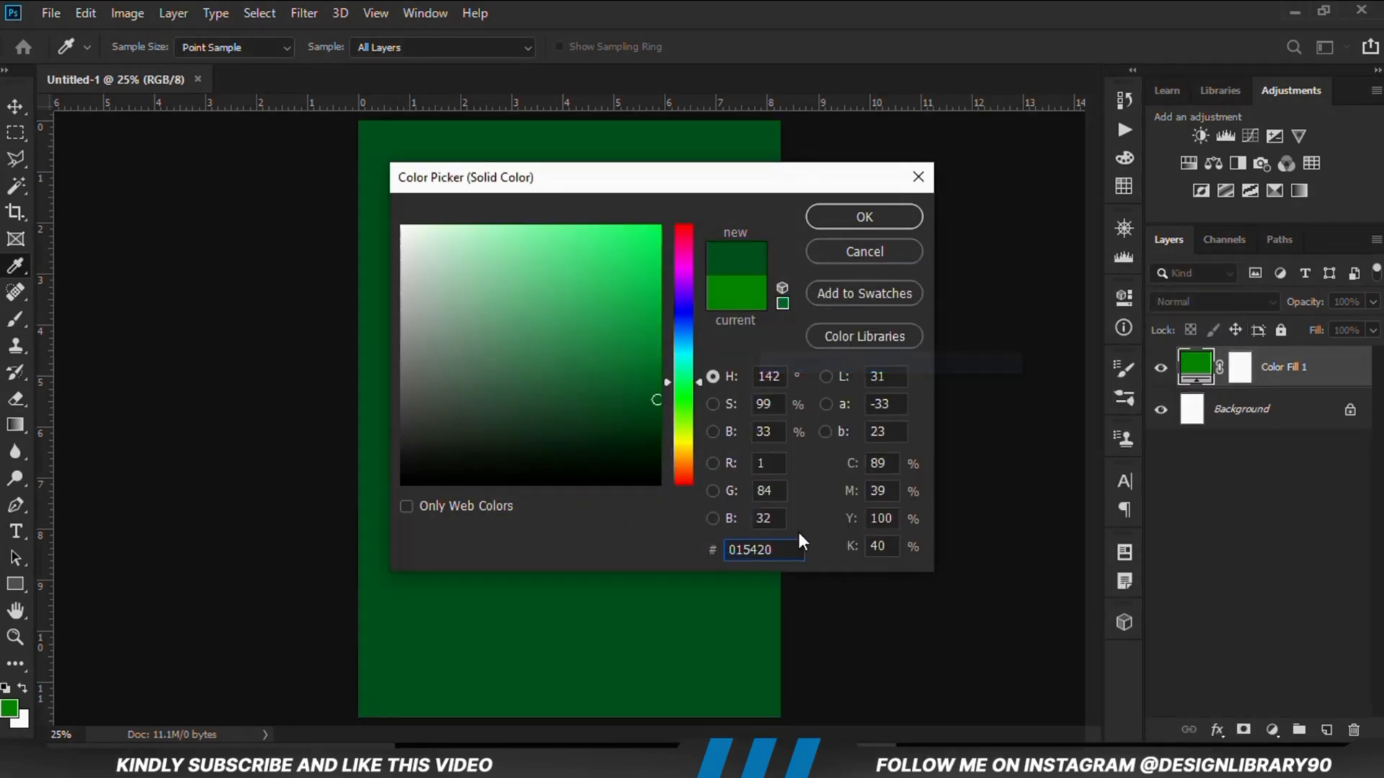
click(793, 549)
click(840, 220)
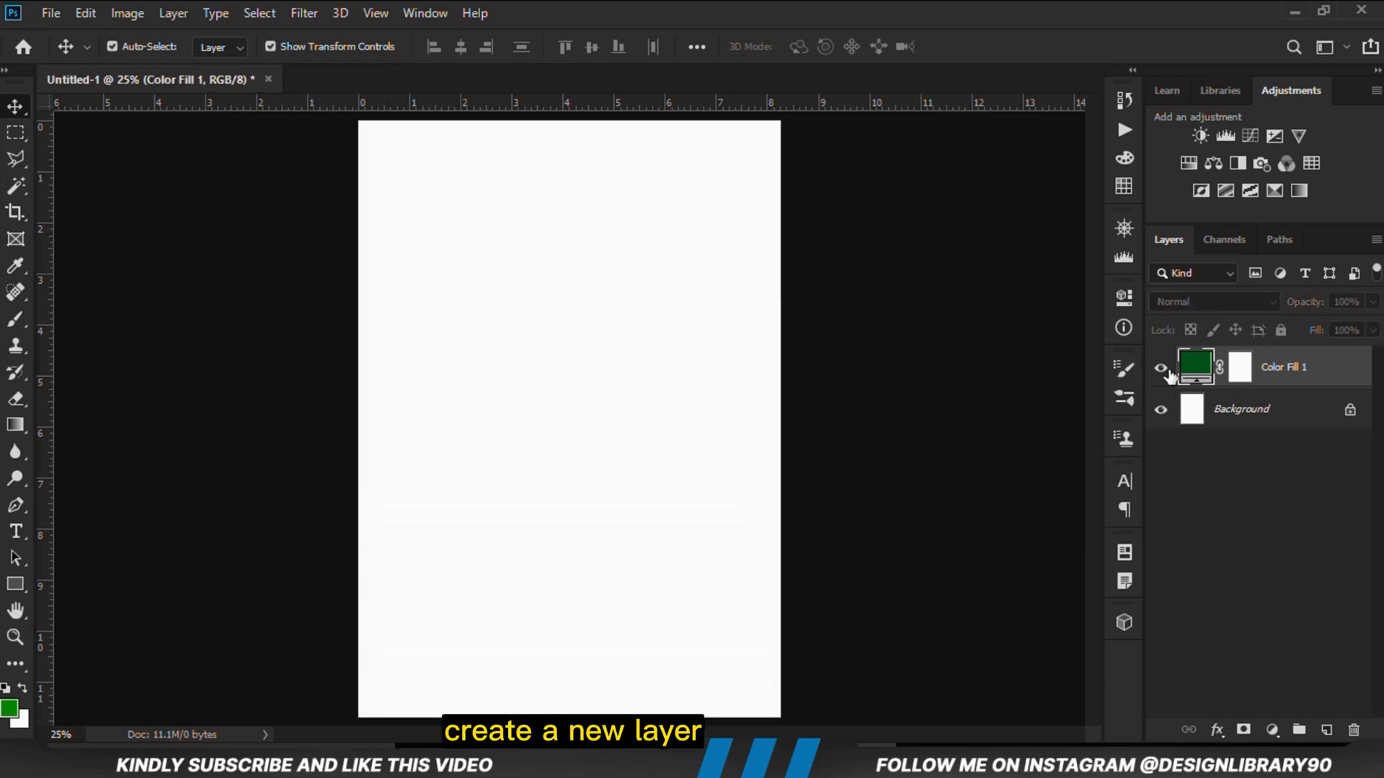
Step: Add a new layer above the green fill and ready the Brush tool with a size of 1457 px
click(1329, 732)
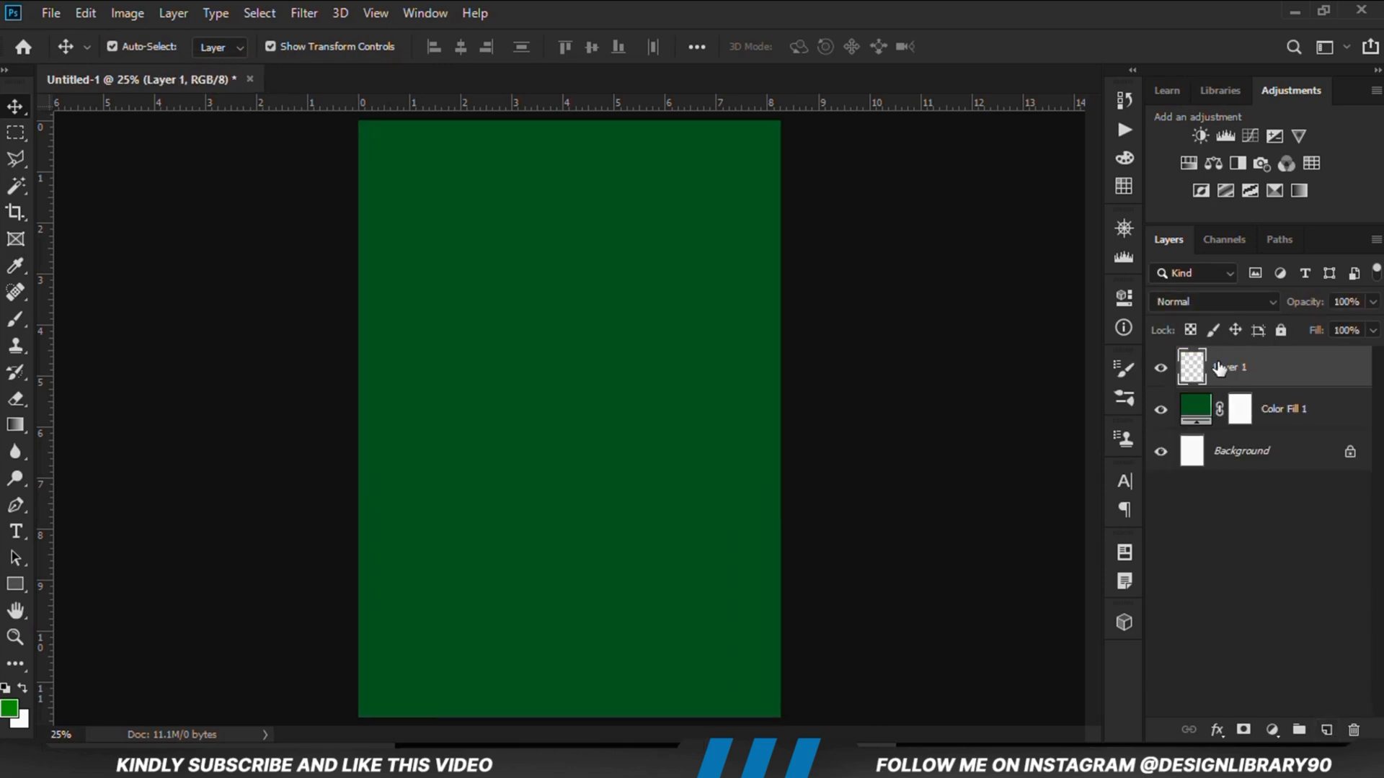
right_click(15, 318)
click(141, 321)
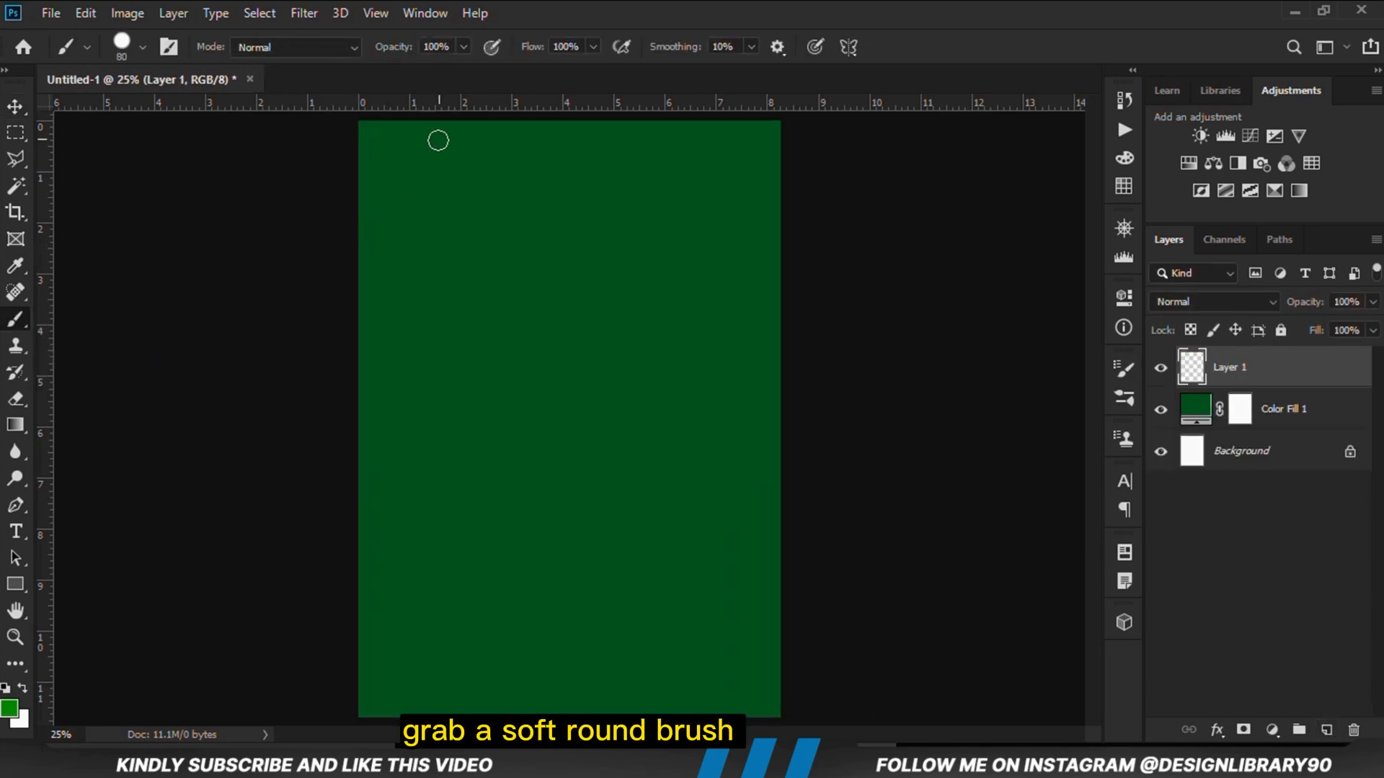
click(462, 47)
click(611, 9)
right_click(581, 361)
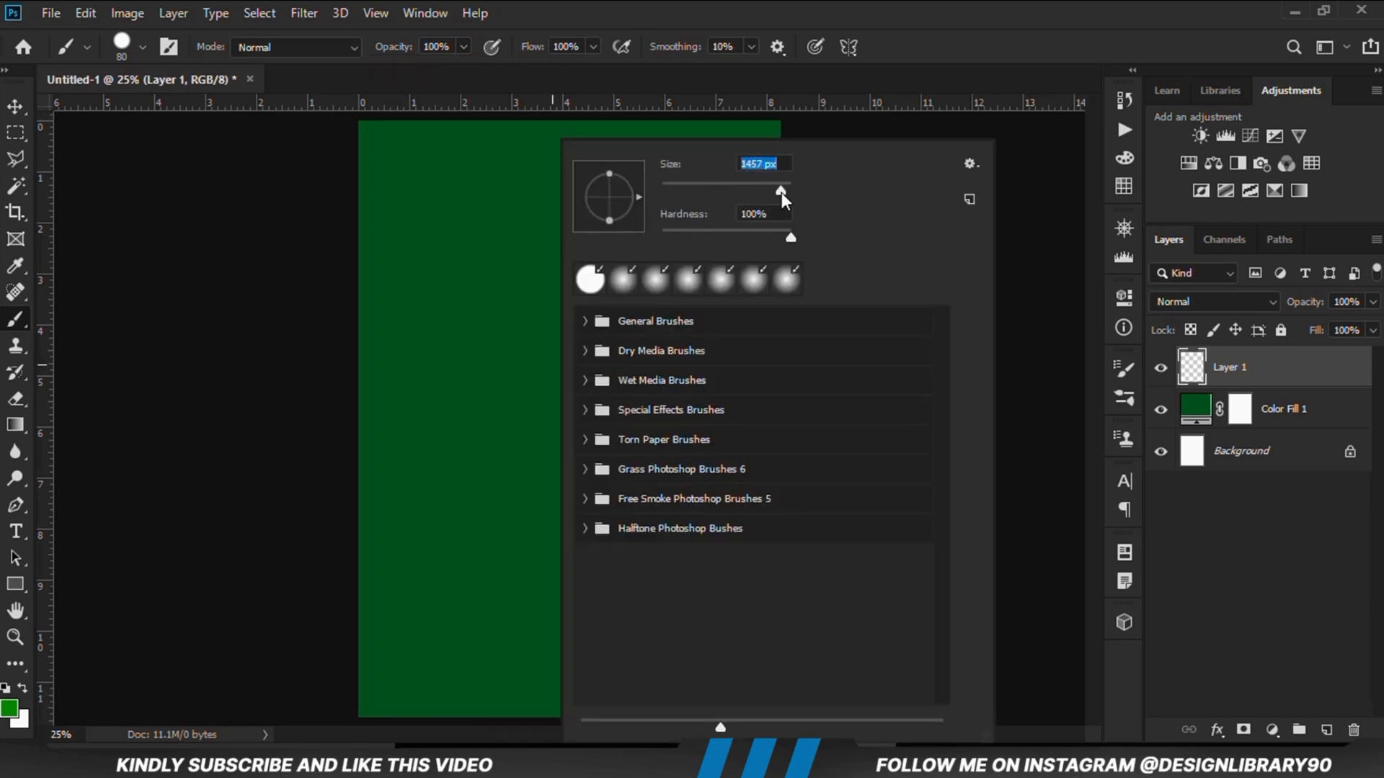
click(511, 318)
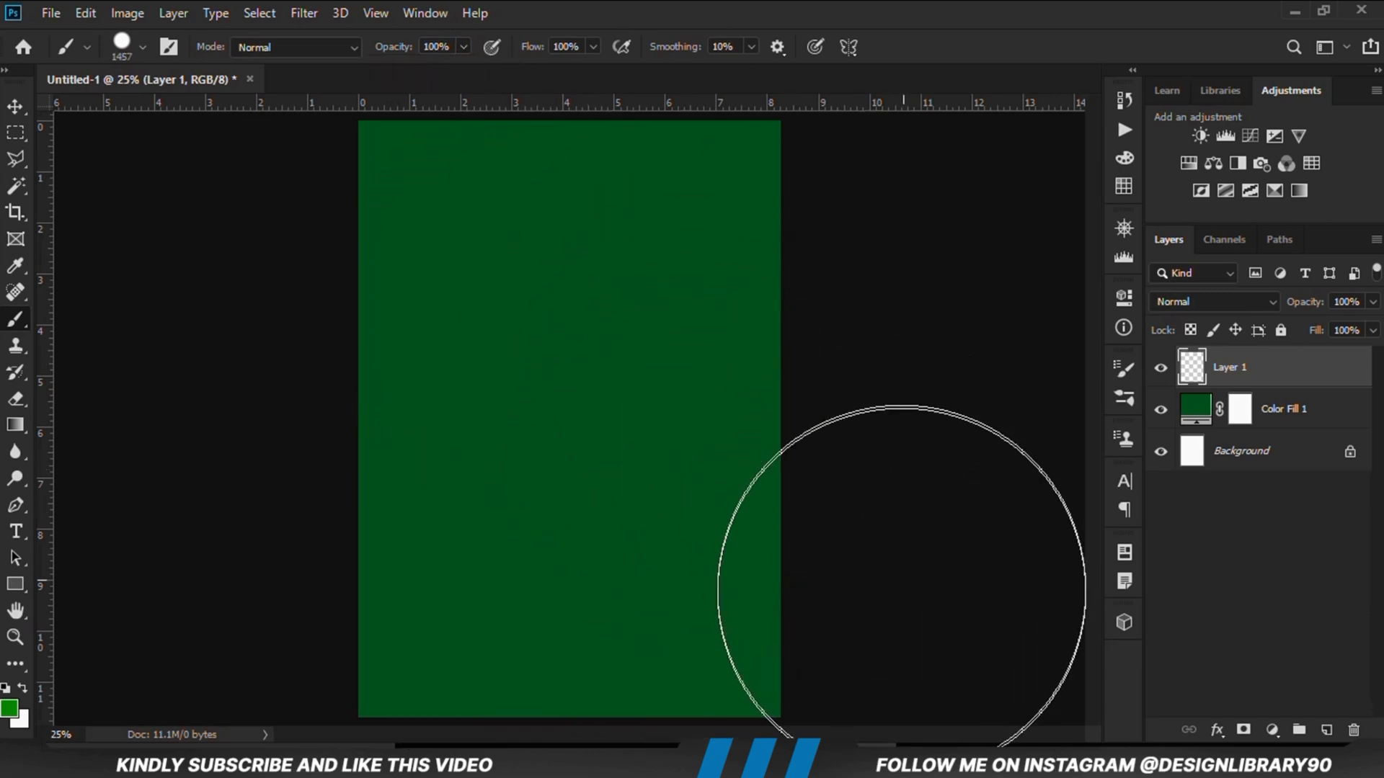
Step: Copy the hex code 539669 from Notepad and set it as the foreground colour
click(921, 757)
double_click(563, 364)
right_click(520, 352)
click(588, 426)
click(522, 180)
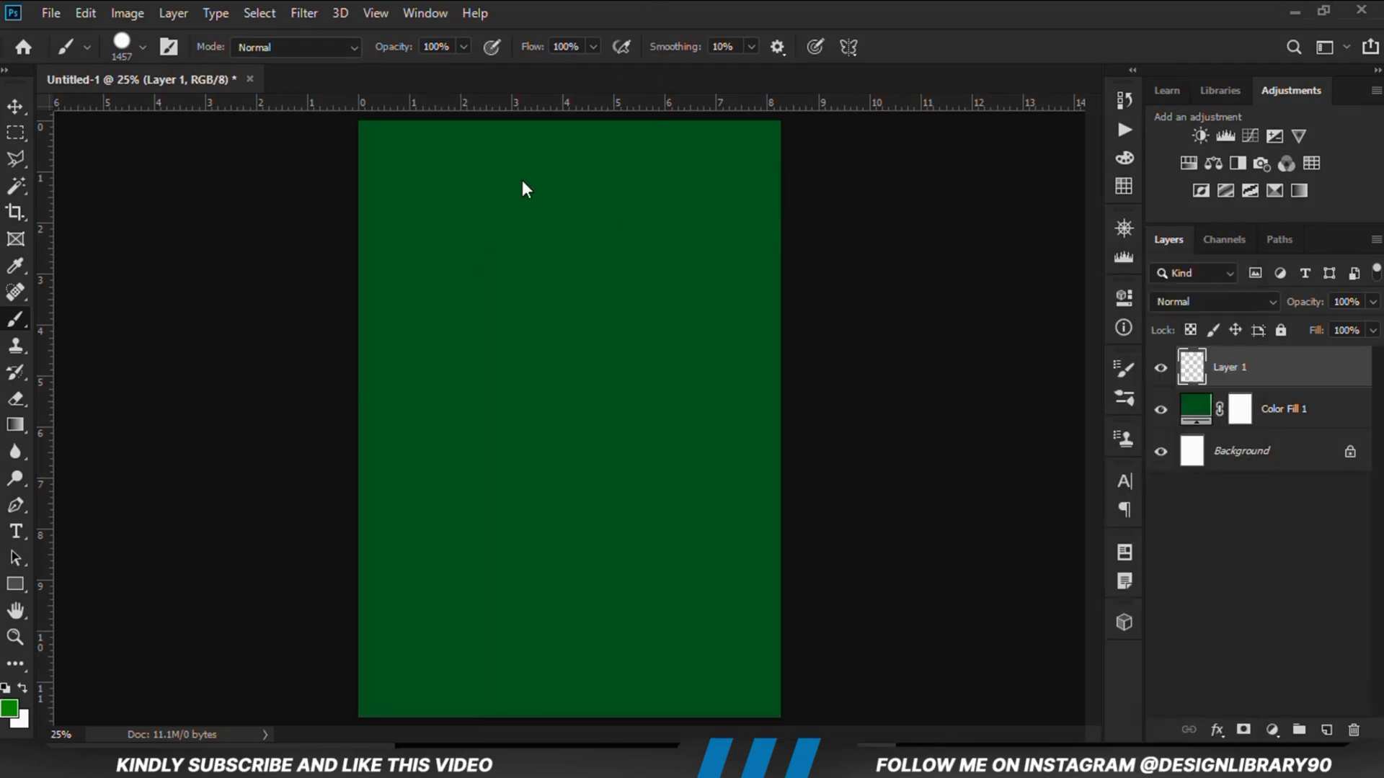
click(9, 708)
right_click(736, 552)
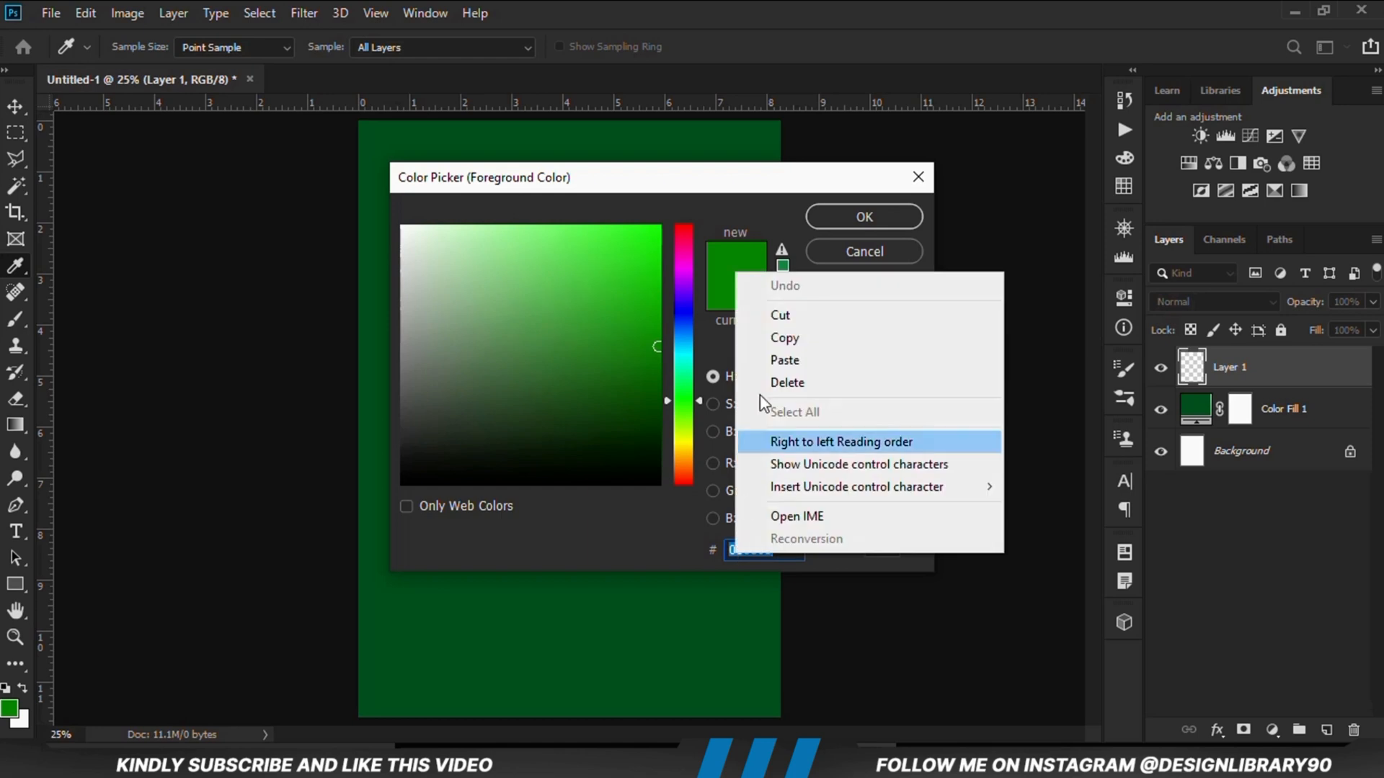
click(777, 359)
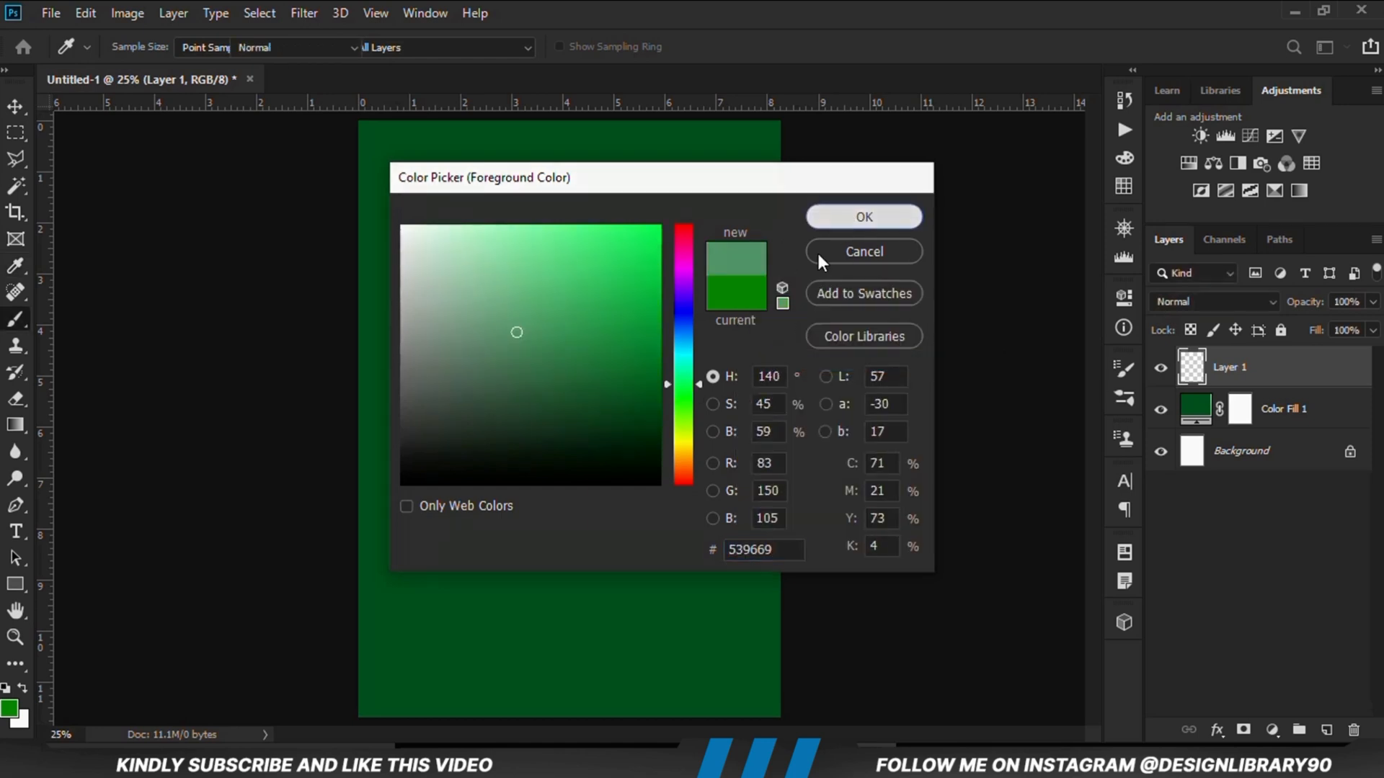
click(840, 223)
Step: Paint one light green glow at the canvas centre on Layer 1 with a 2000 px soft round brush, and compare the layer on and off
key(b)
right_click(568, 411)
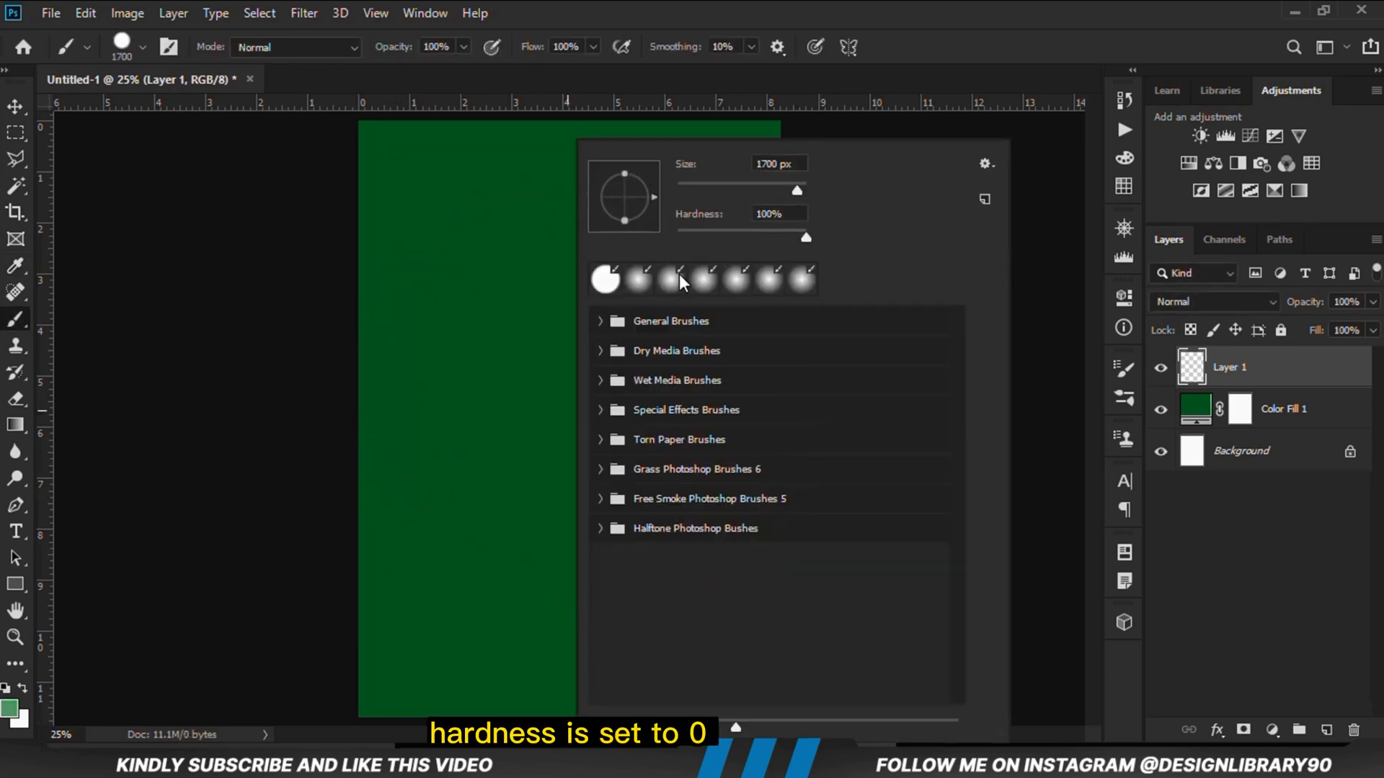
click(620, 83)
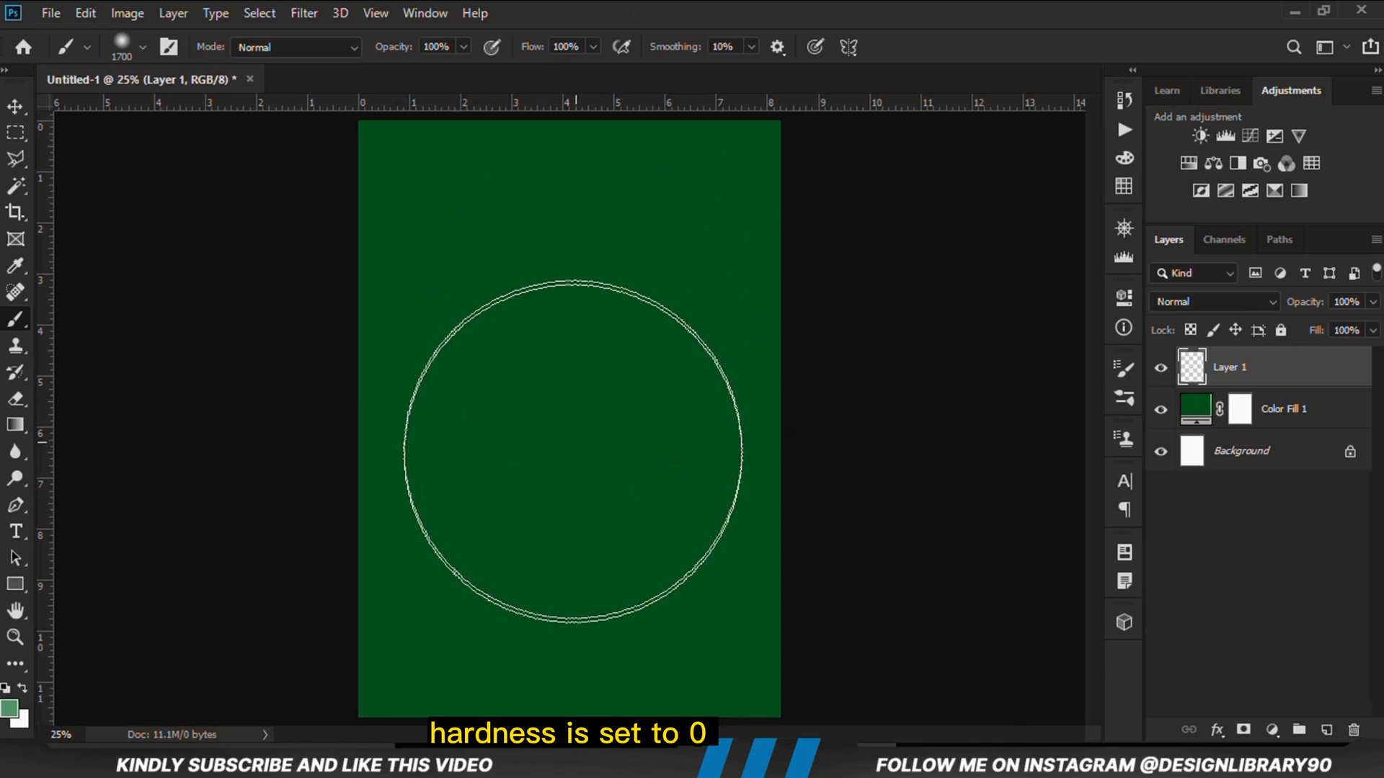
key(bracketright)
key(bracketright)
key(bracketright)
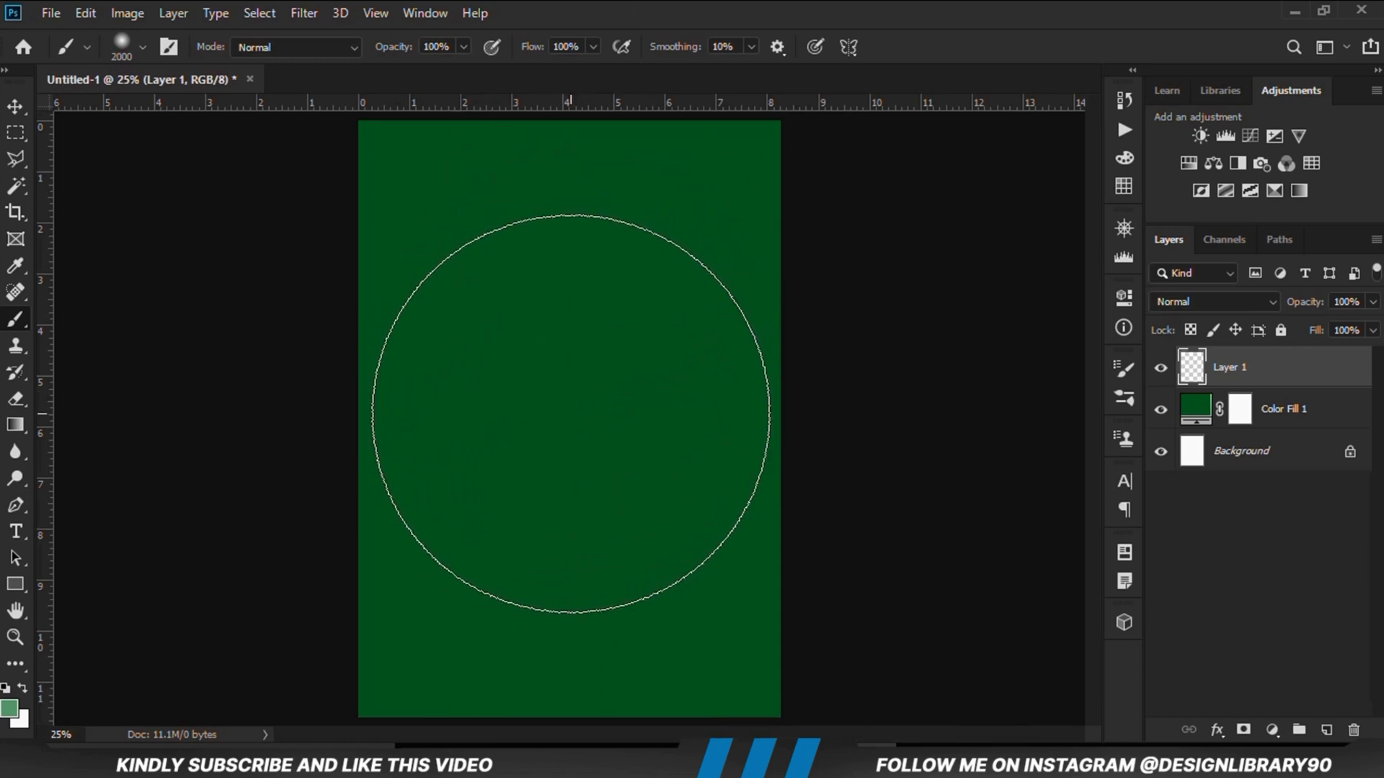
click(570, 413)
click(15, 106)
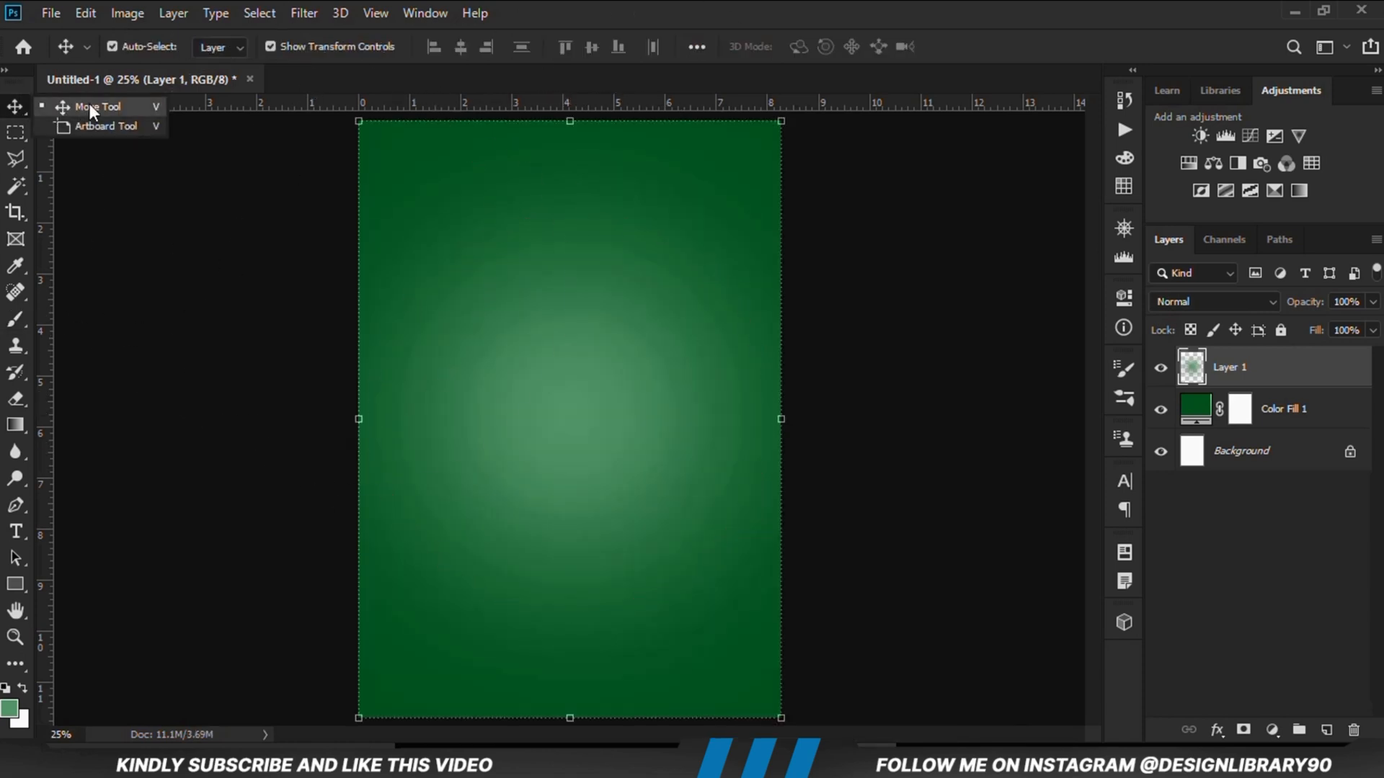
click(1159, 369)
click(1159, 369)
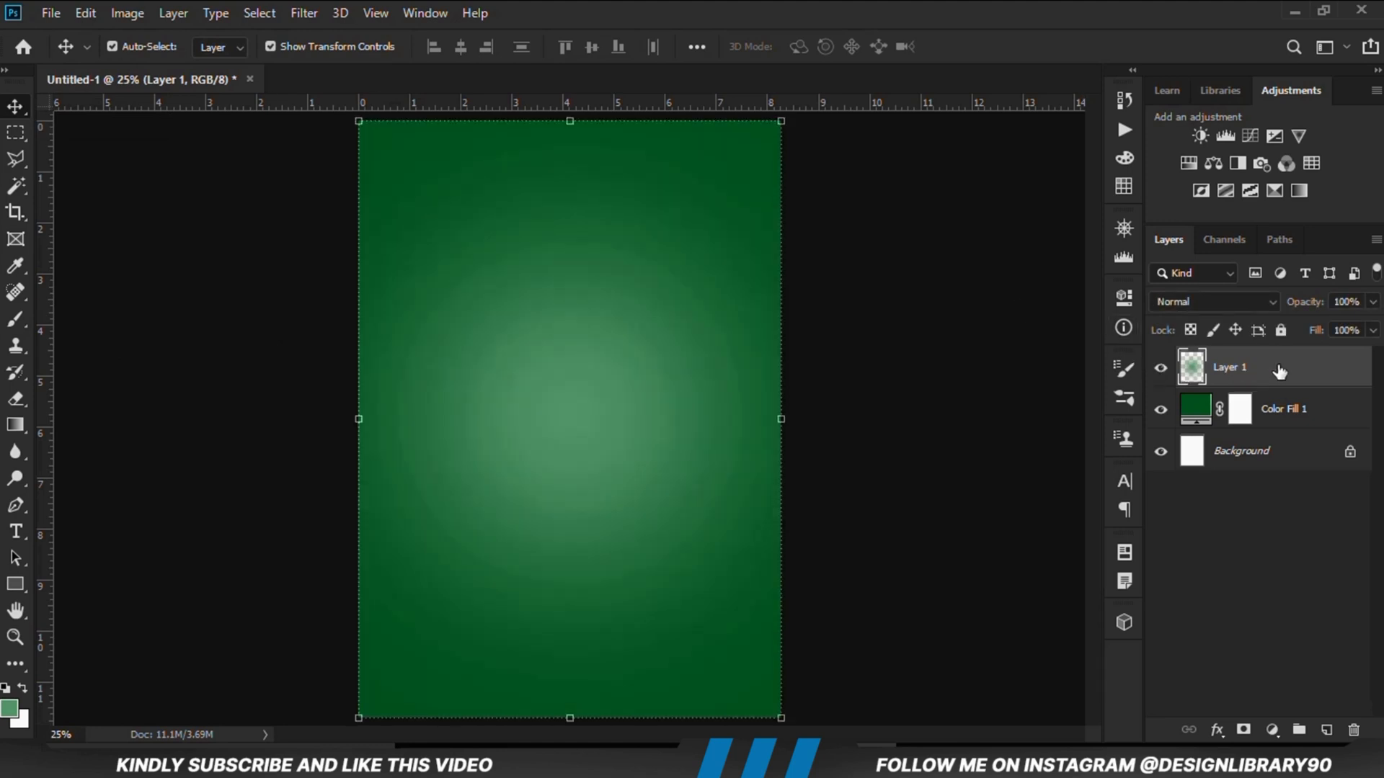
Step: Add another new layer and paint one white glow at the canvas centre with the soft brush enlarged to 2300 px
click(1326, 729)
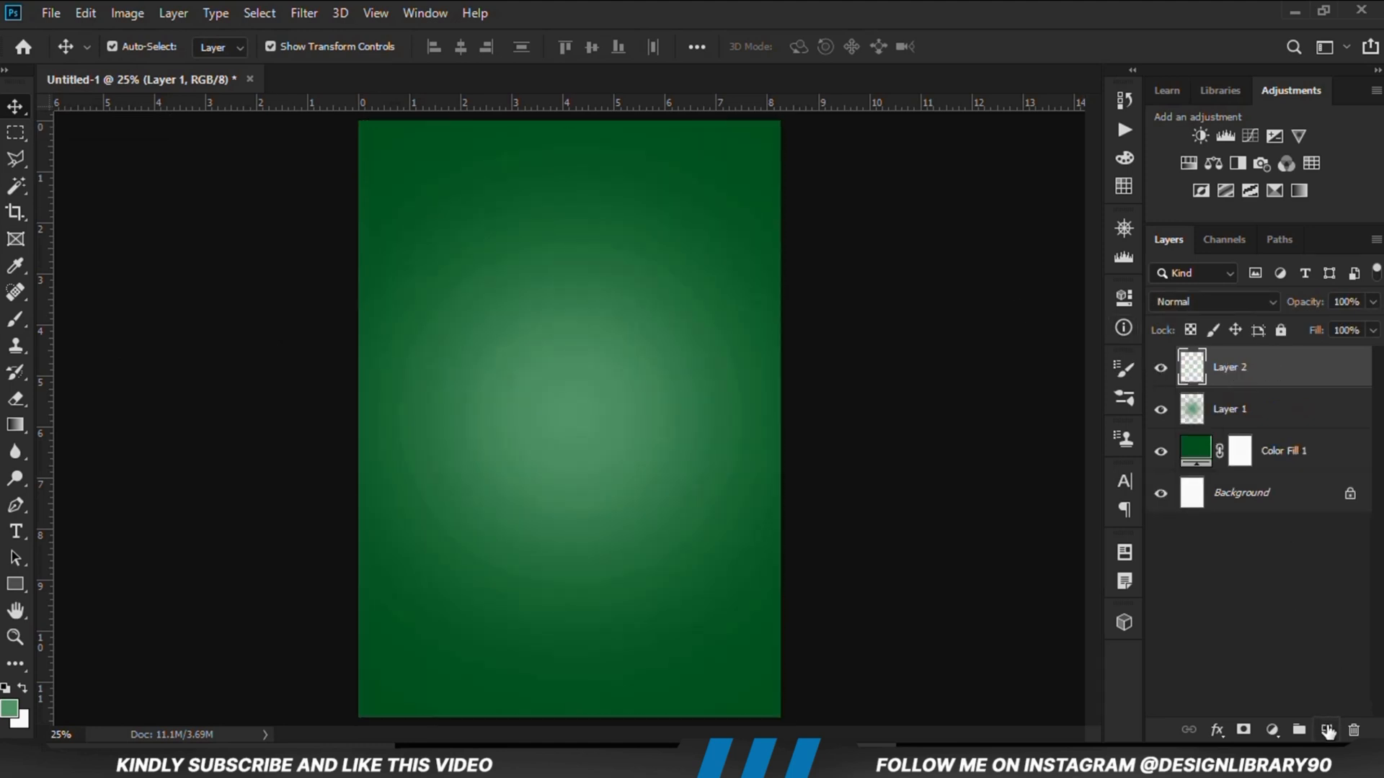
right_click(15, 319)
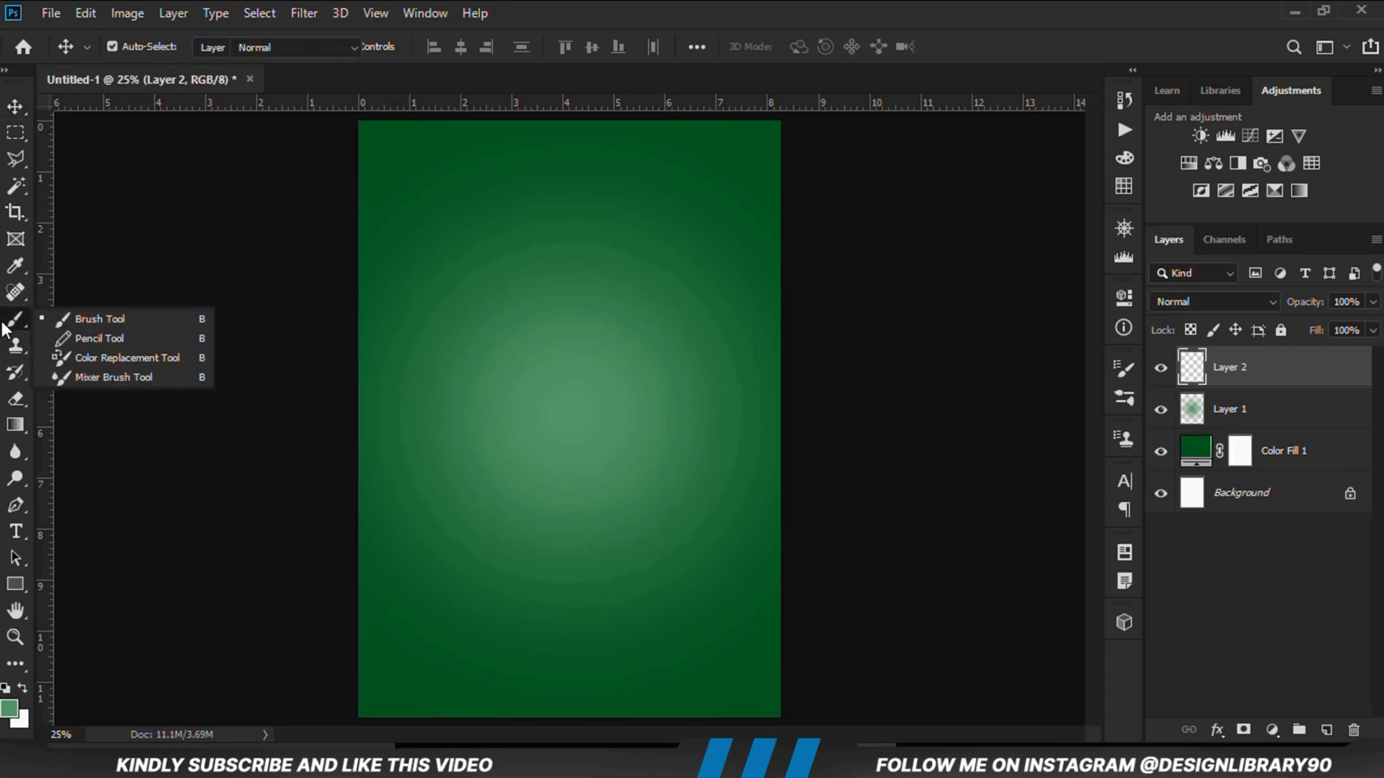
click(108, 313)
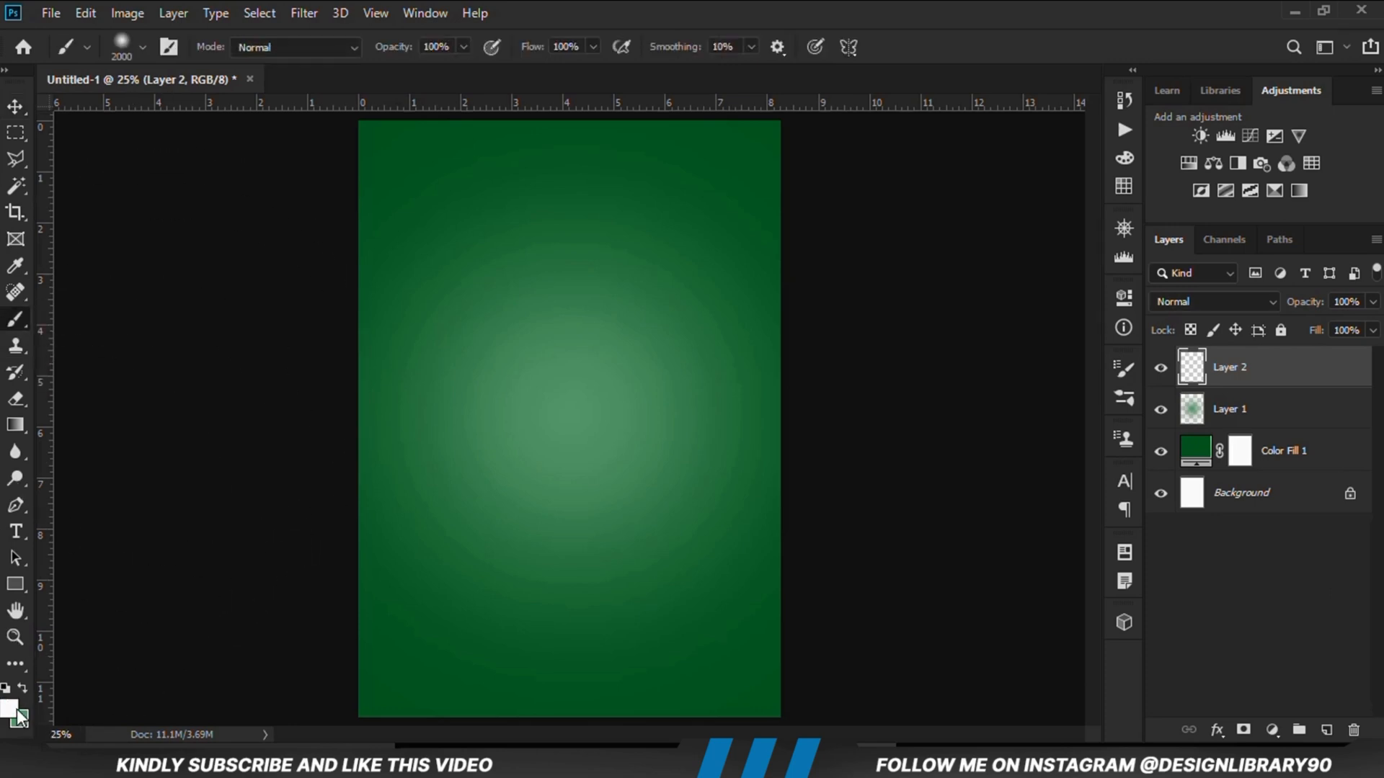
key(bracketright)
key(bracketright)
key(bracketright)
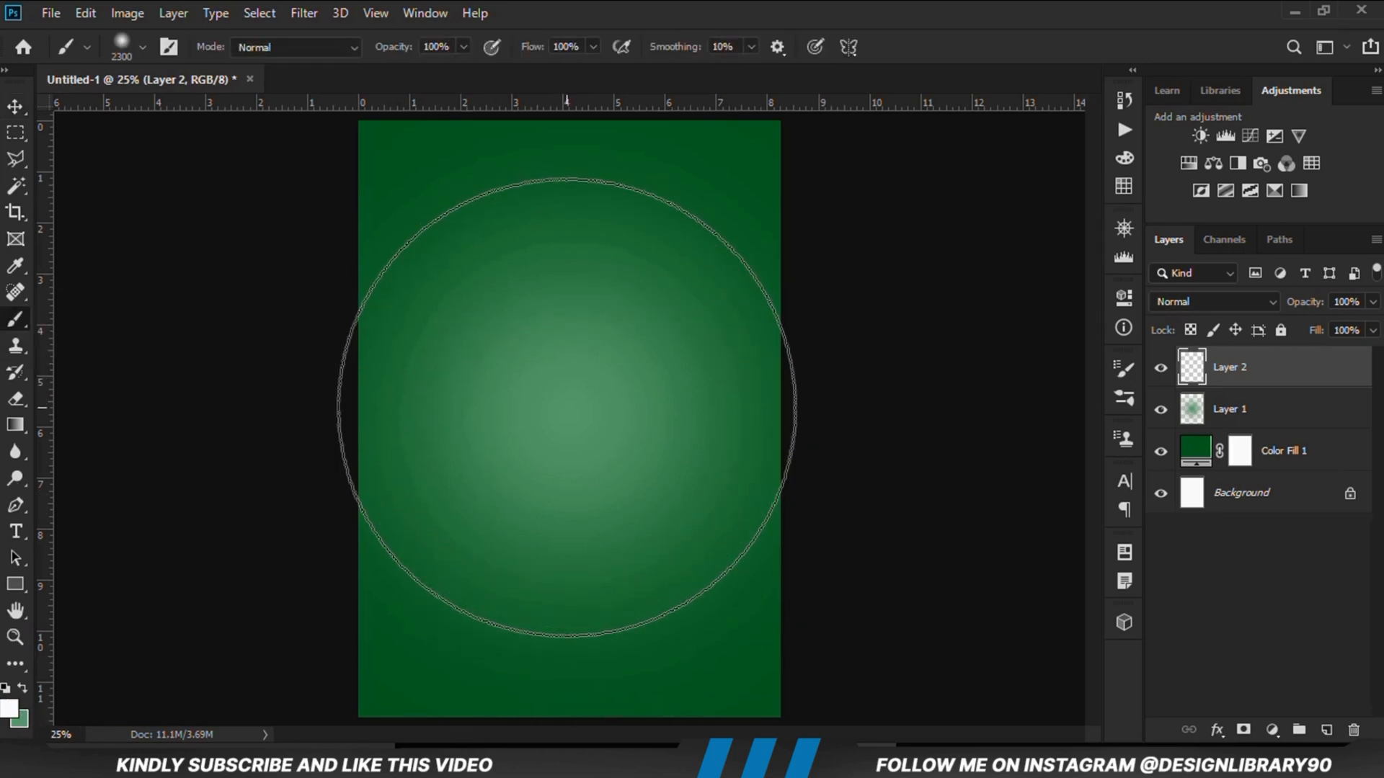
click(566, 408)
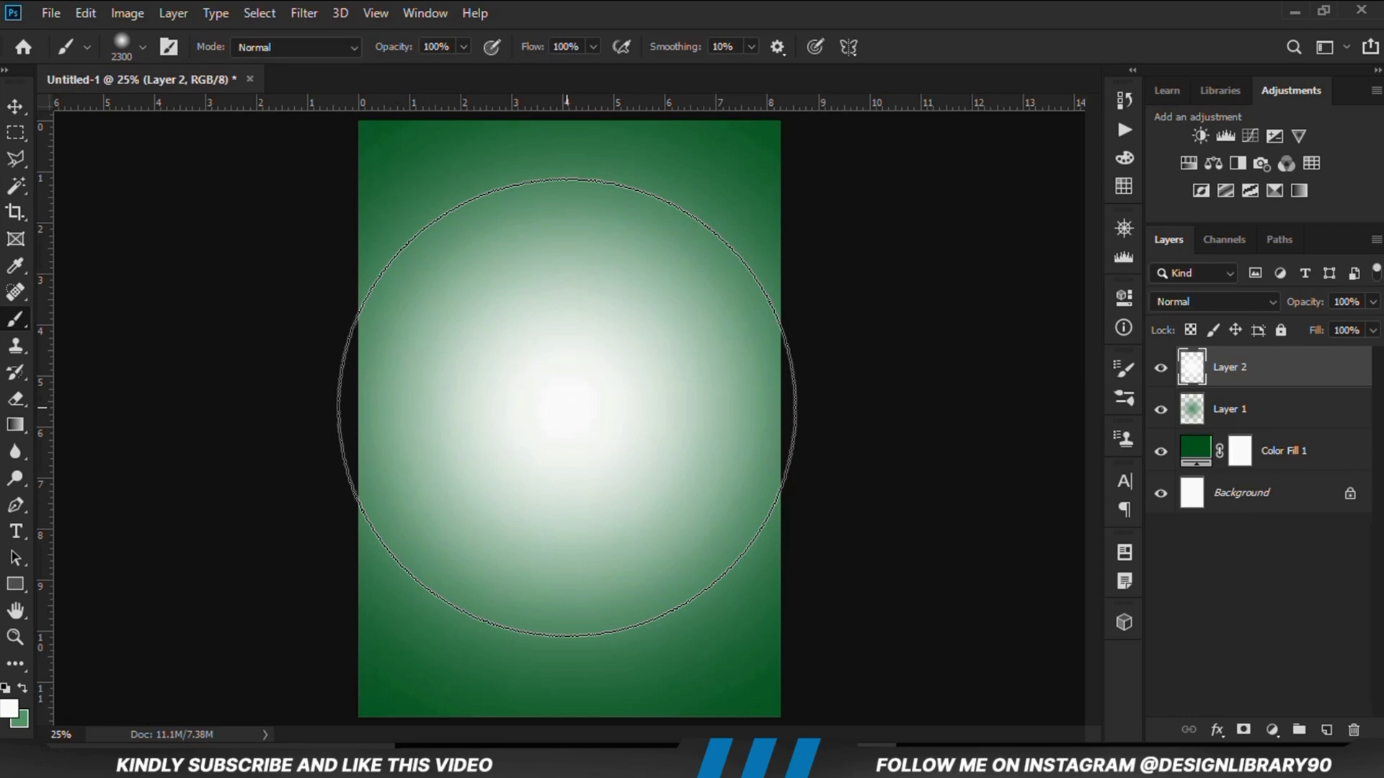
click(1159, 368)
click(1159, 368)
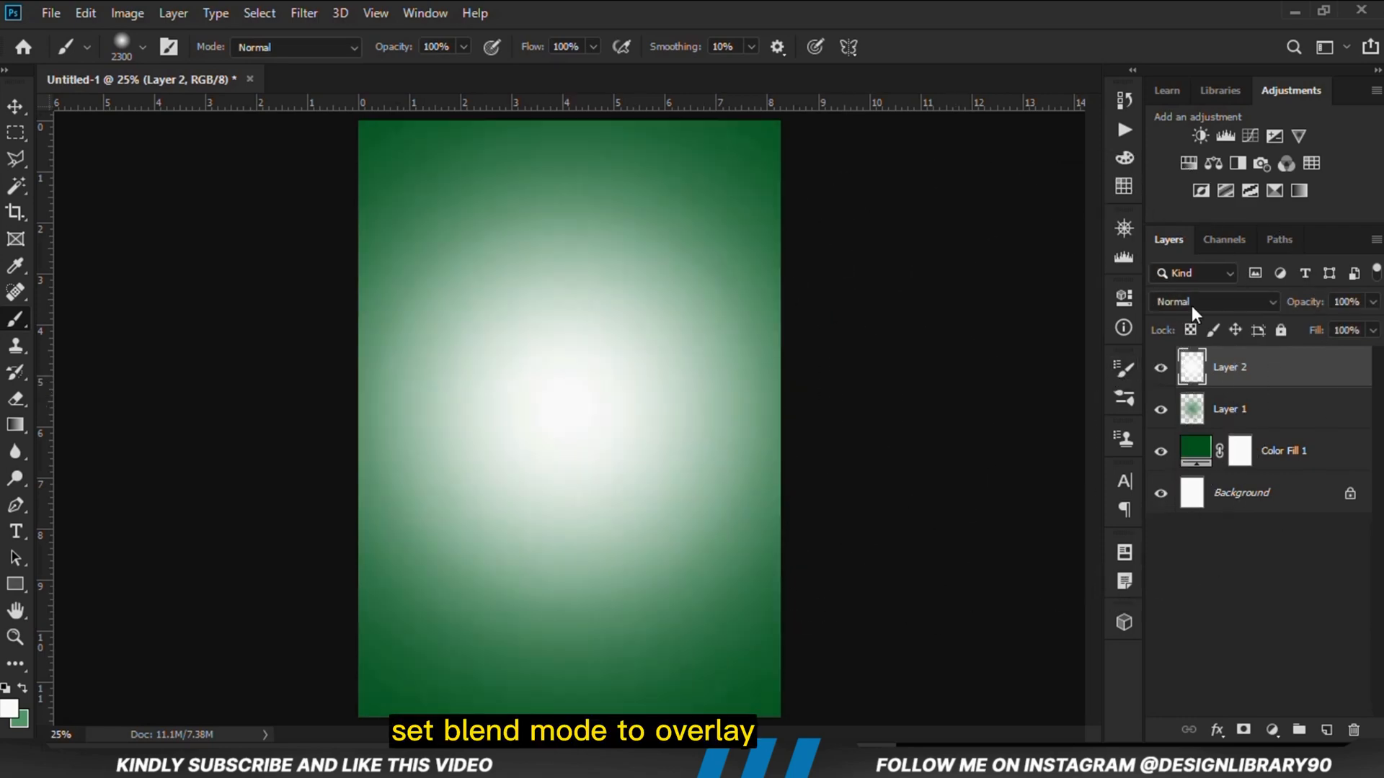
Step: Set the white glow layer's blend mode to Overlay and its opacity to 40%
click(1191, 305)
click(1200, 479)
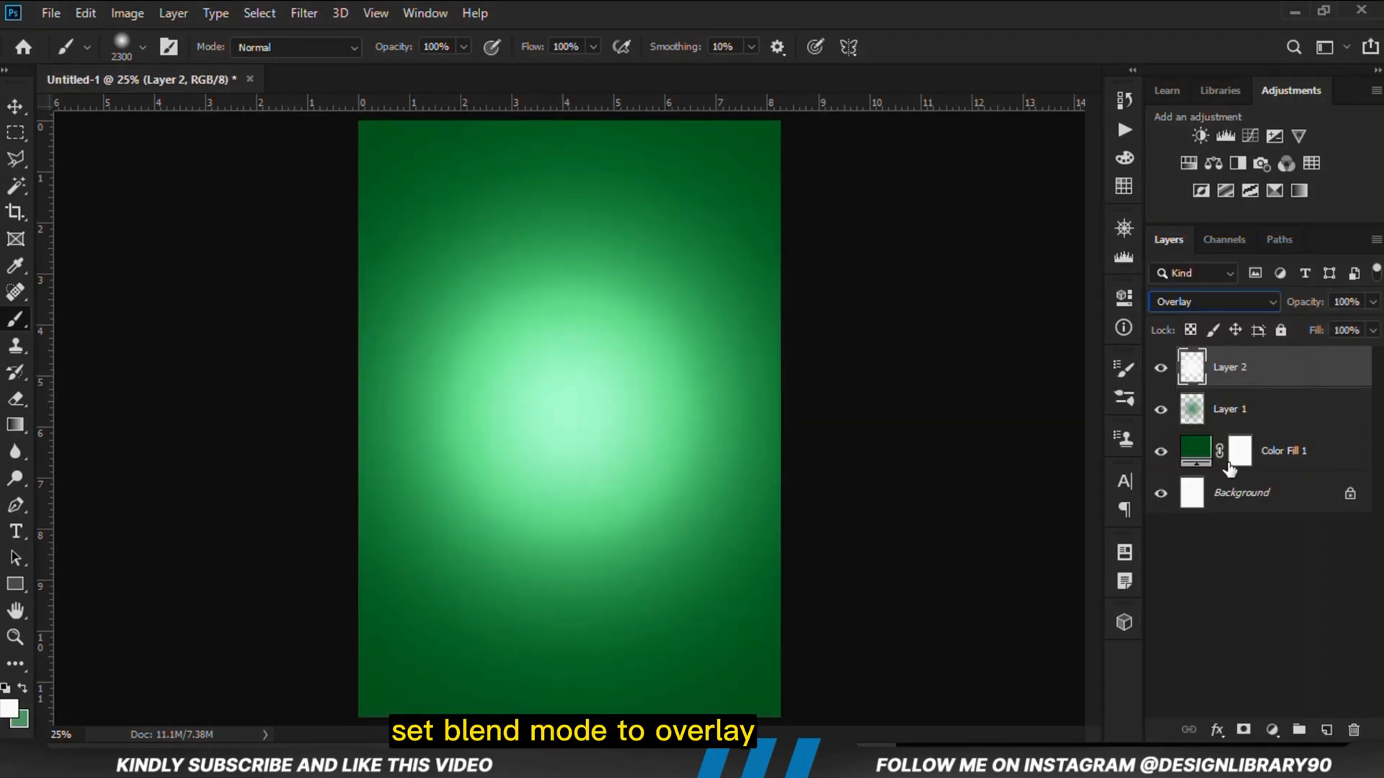
click(1359, 329)
click(1372, 303)
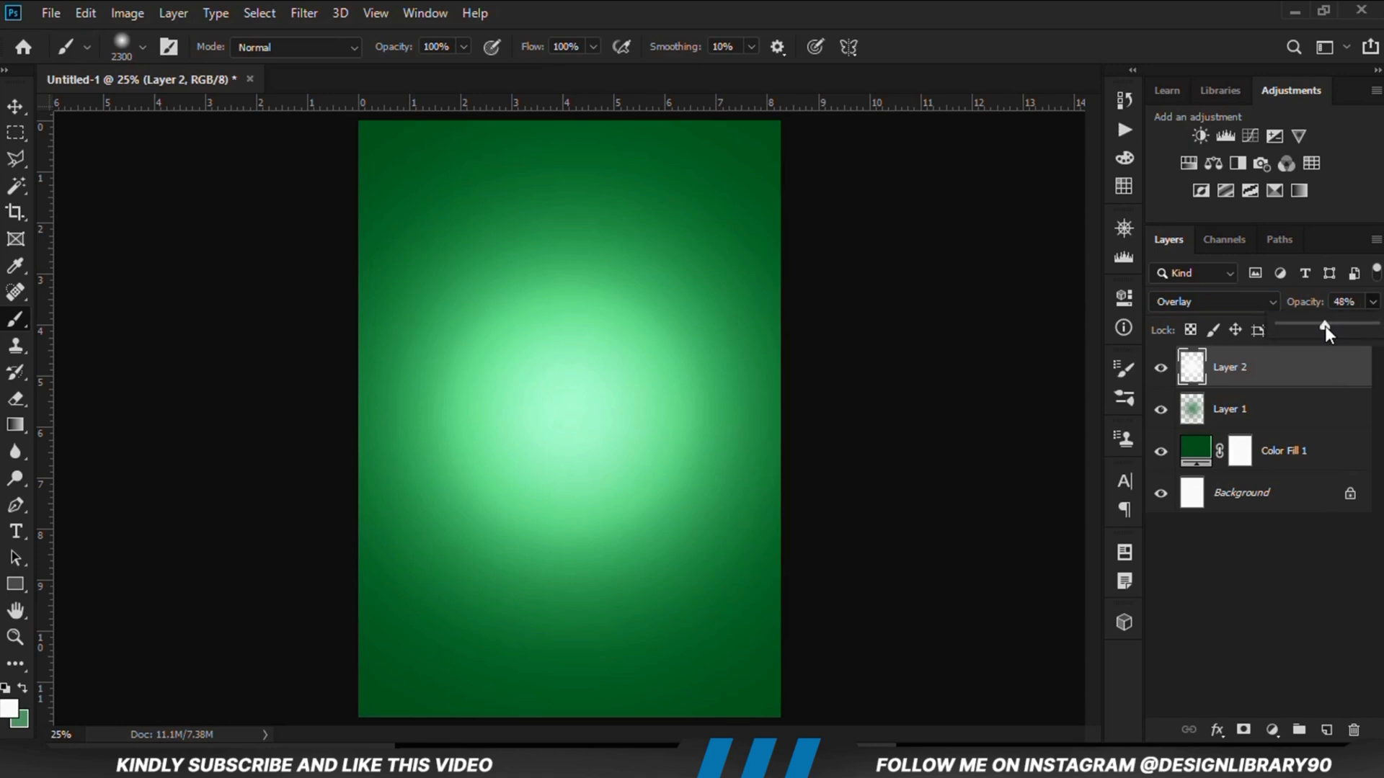
drag(1329, 330, 1323, 330)
click(1156, 371)
click(1156, 370)
Step: Add an Exposure adjustment layer on top with Gamma Correction set to 0.54
click(1272, 729)
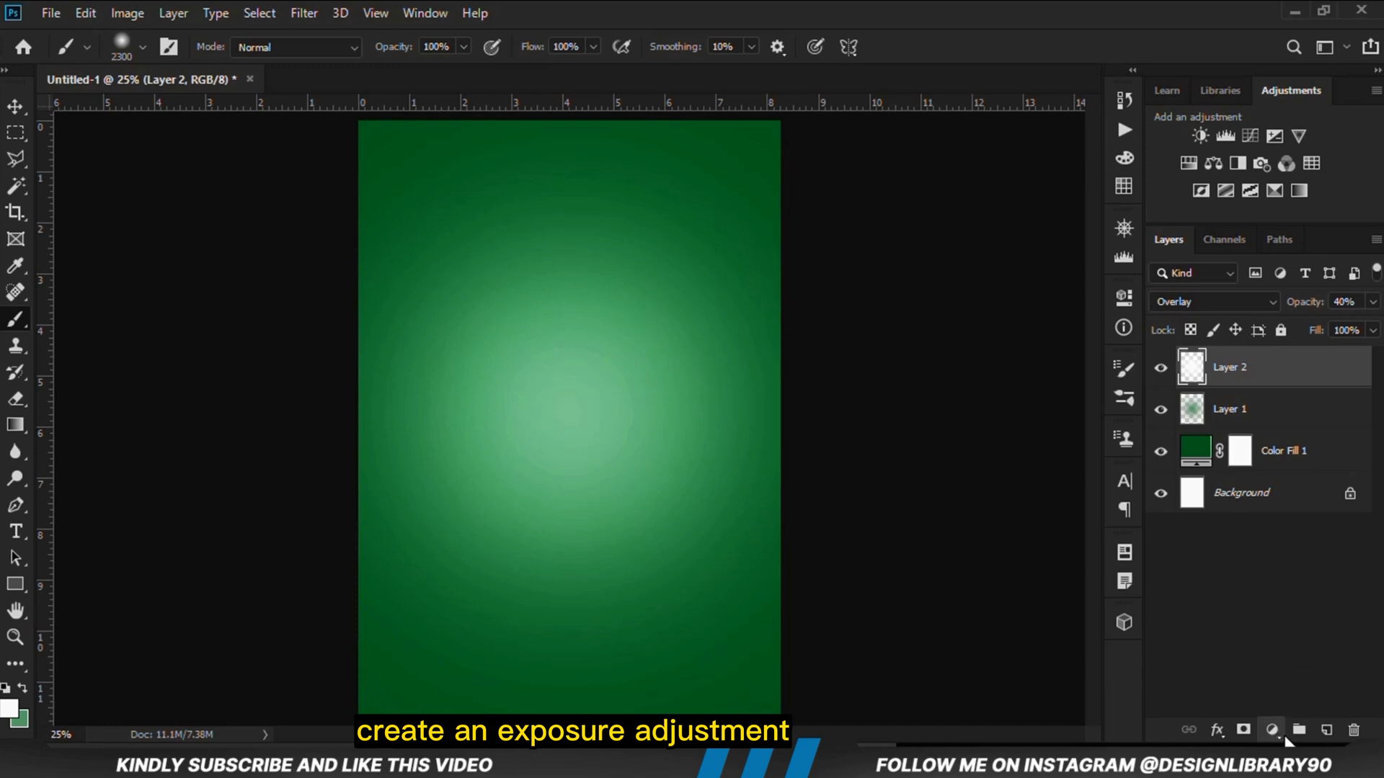
click(1258, 485)
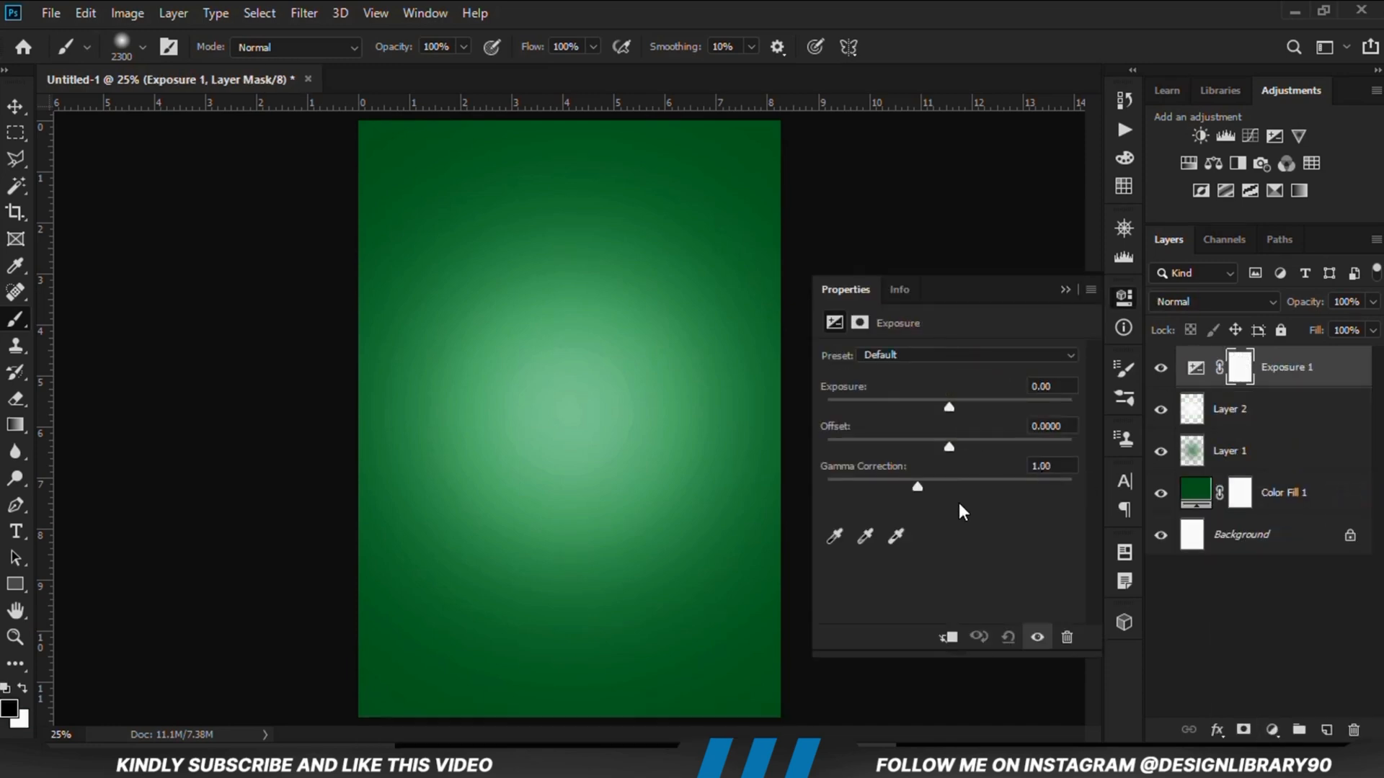
drag(917, 486, 951, 483)
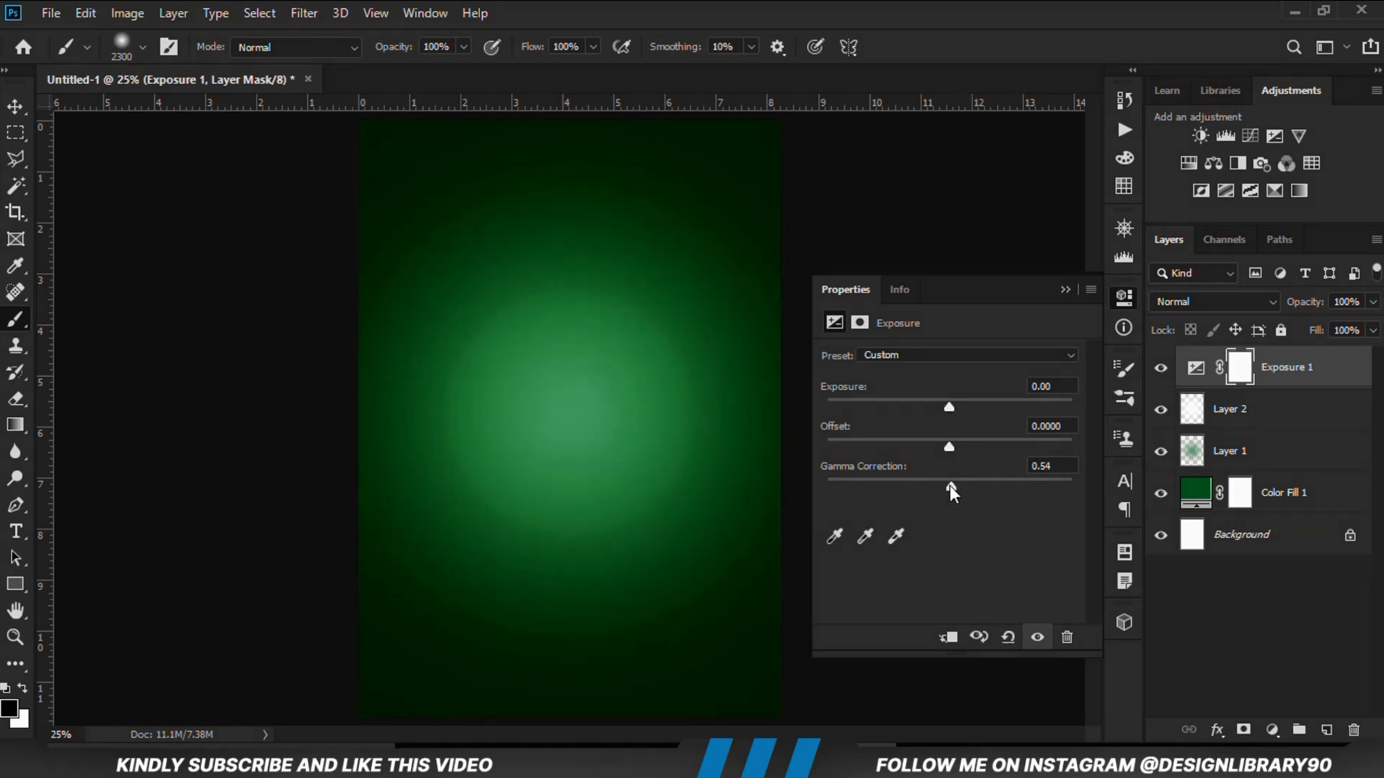
click(1064, 289)
click(1160, 368)
click(1161, 368)
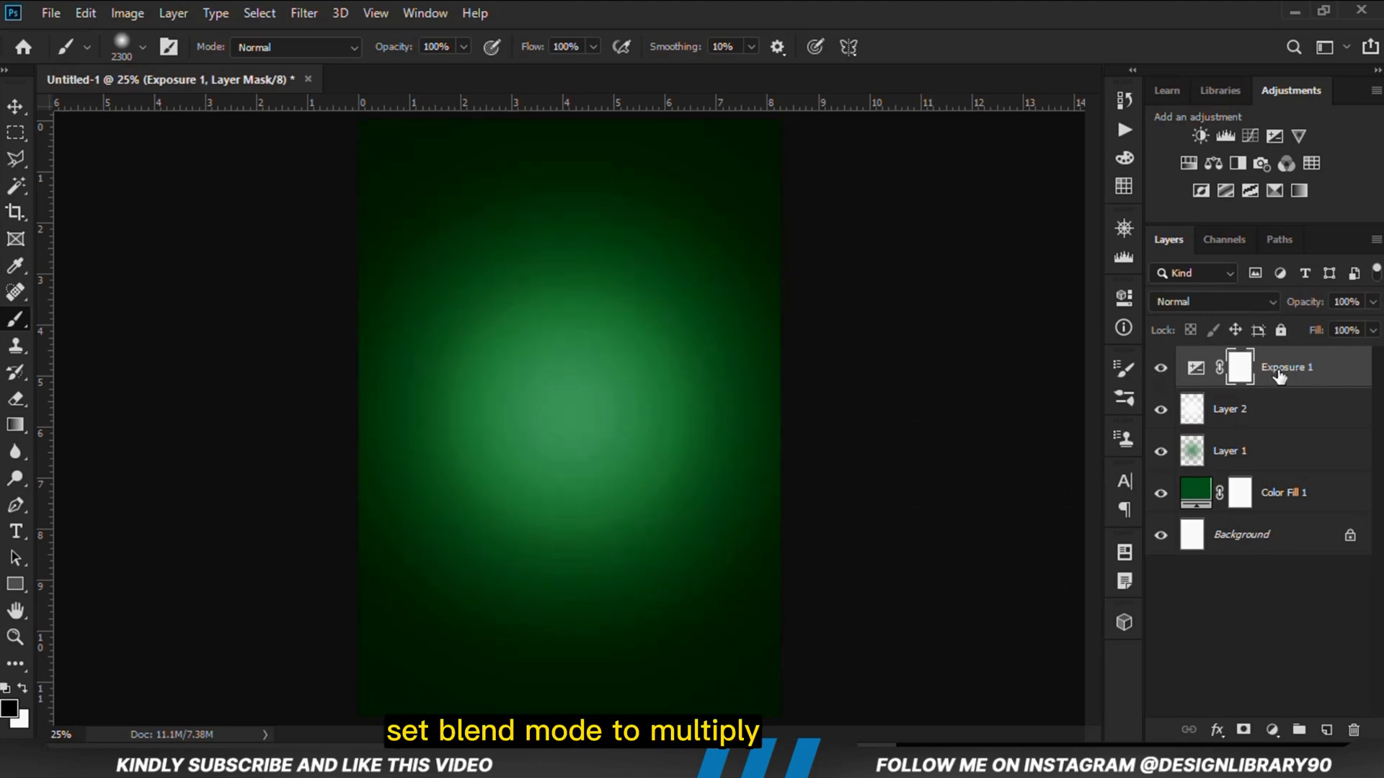
Step: Set the Exposure layer's blend mode to Multiply and compare the layer on and off
click(1258, 301)
click(1212, 310)
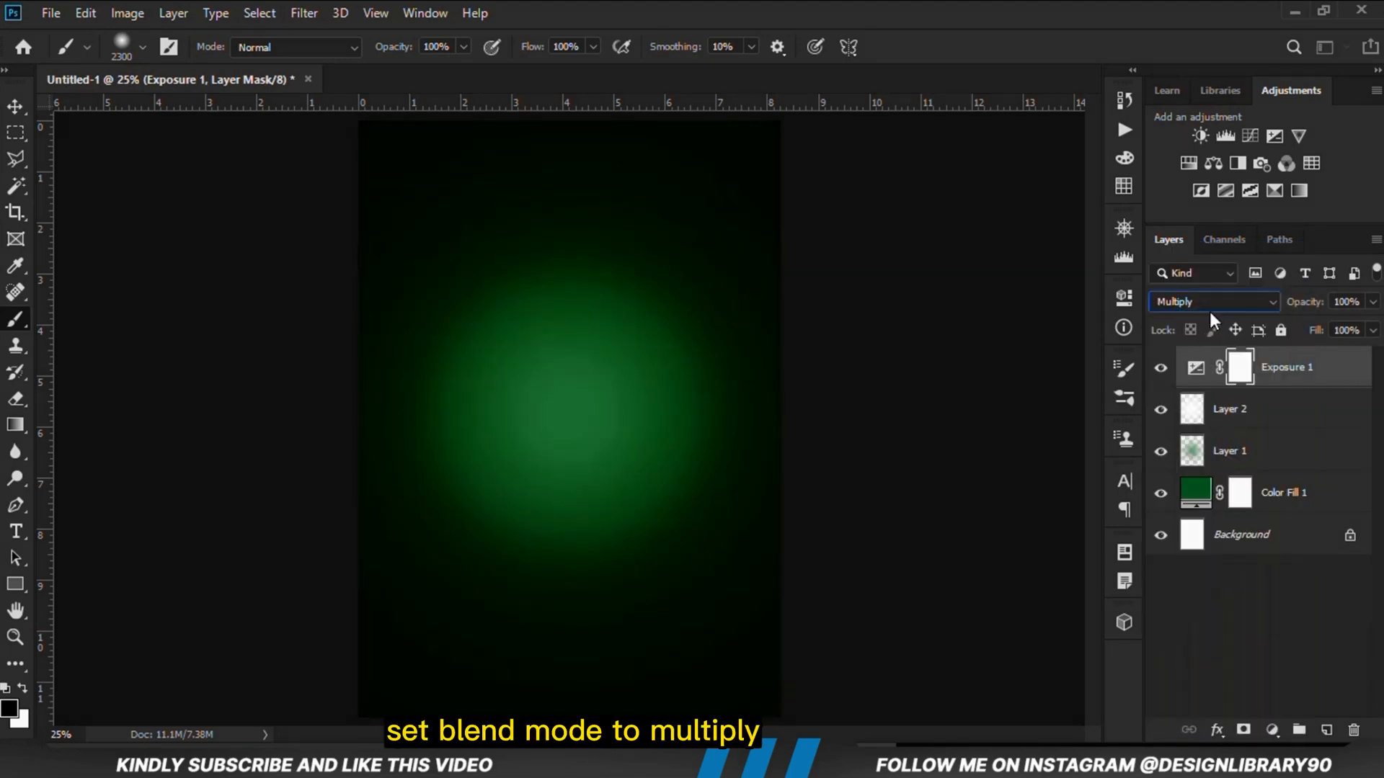
click(1163, 372)
click(1163, 372)
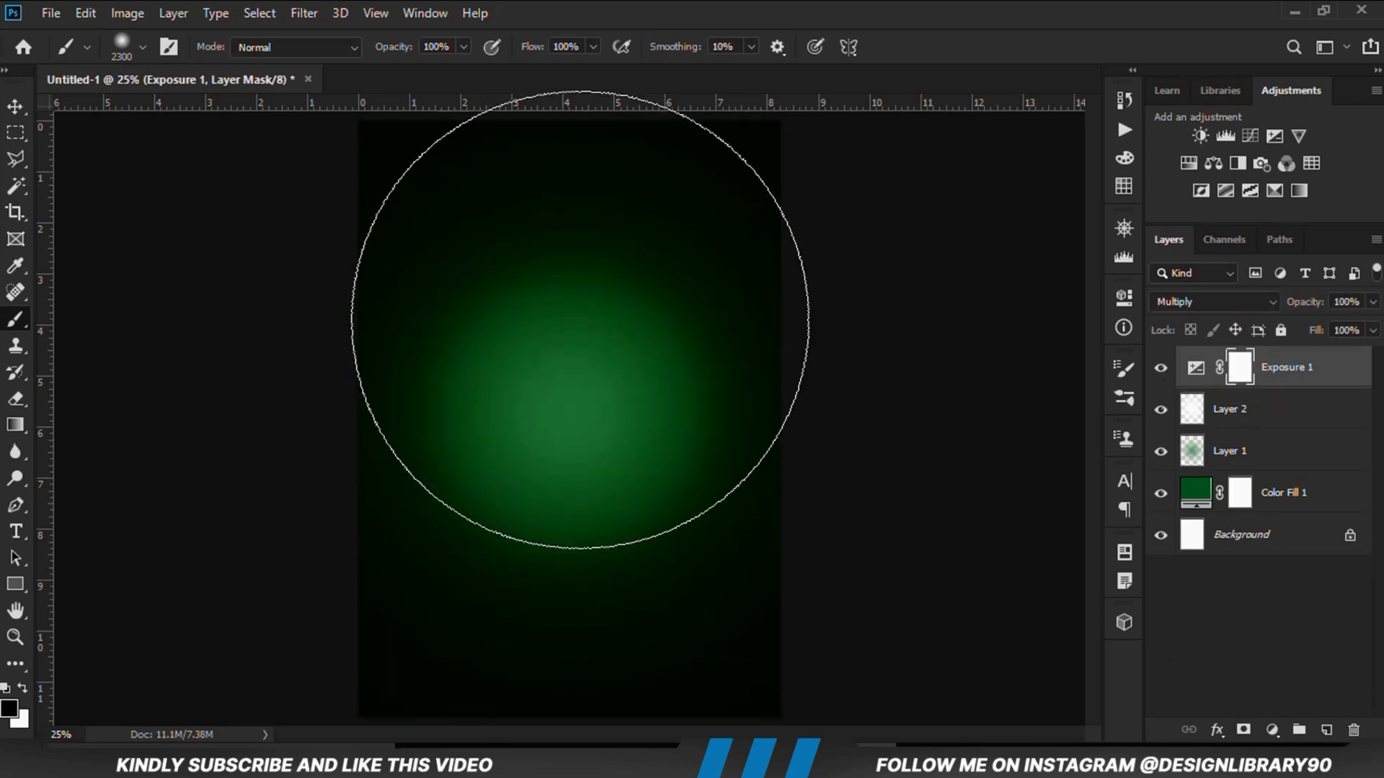
Step: Paint black on the Exposure layer's mask at the canvas centre with the soft brush enlarged to 2700 px
right_click(27, 330)
click(108, 317)
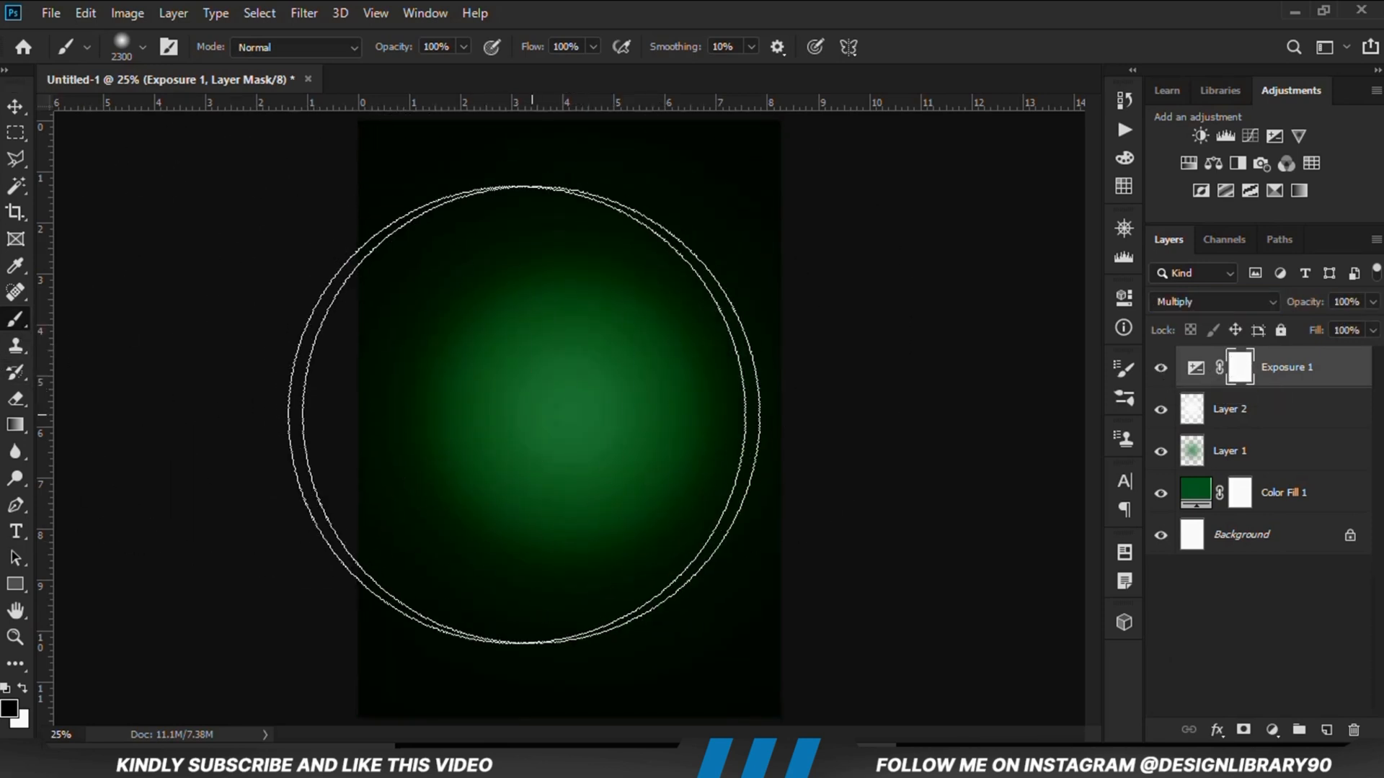
click(10, 708)
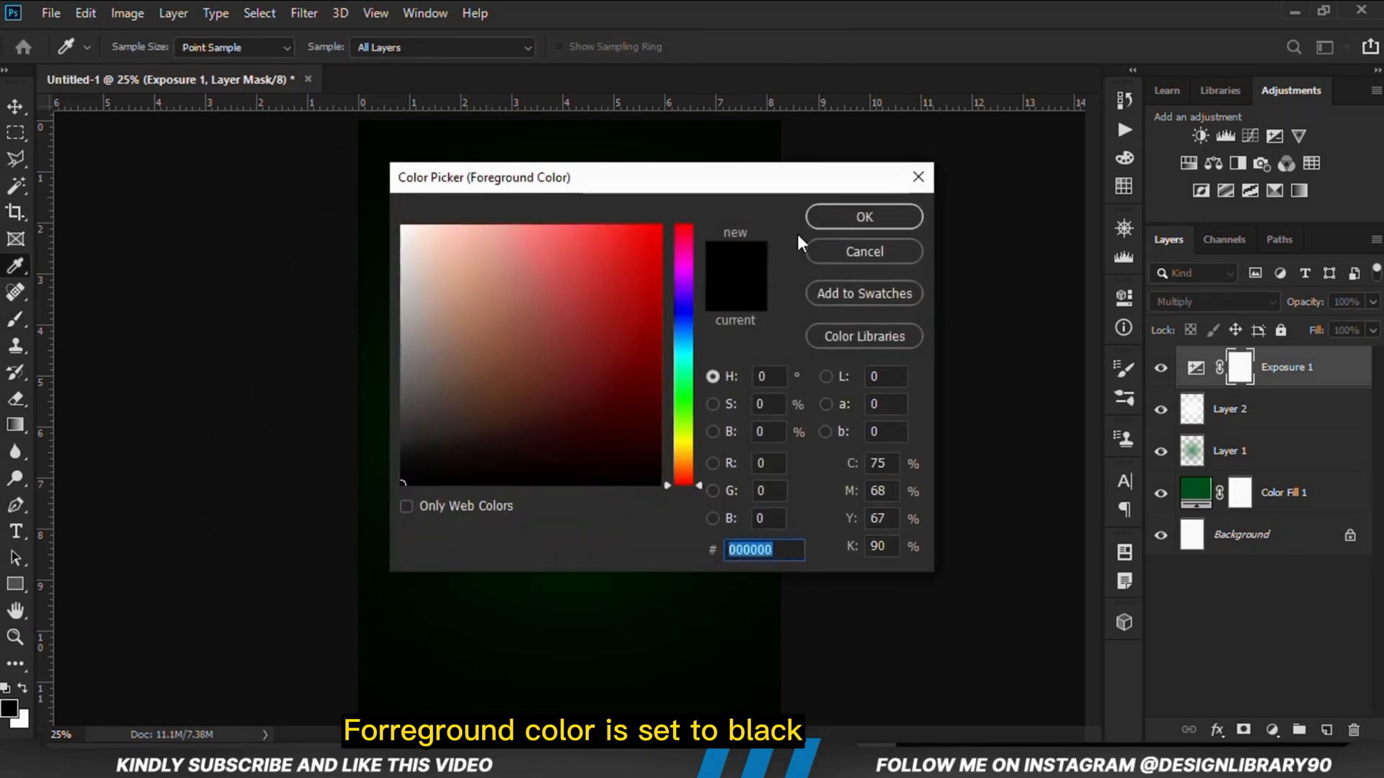
click(865, 216)
click(464, 46)
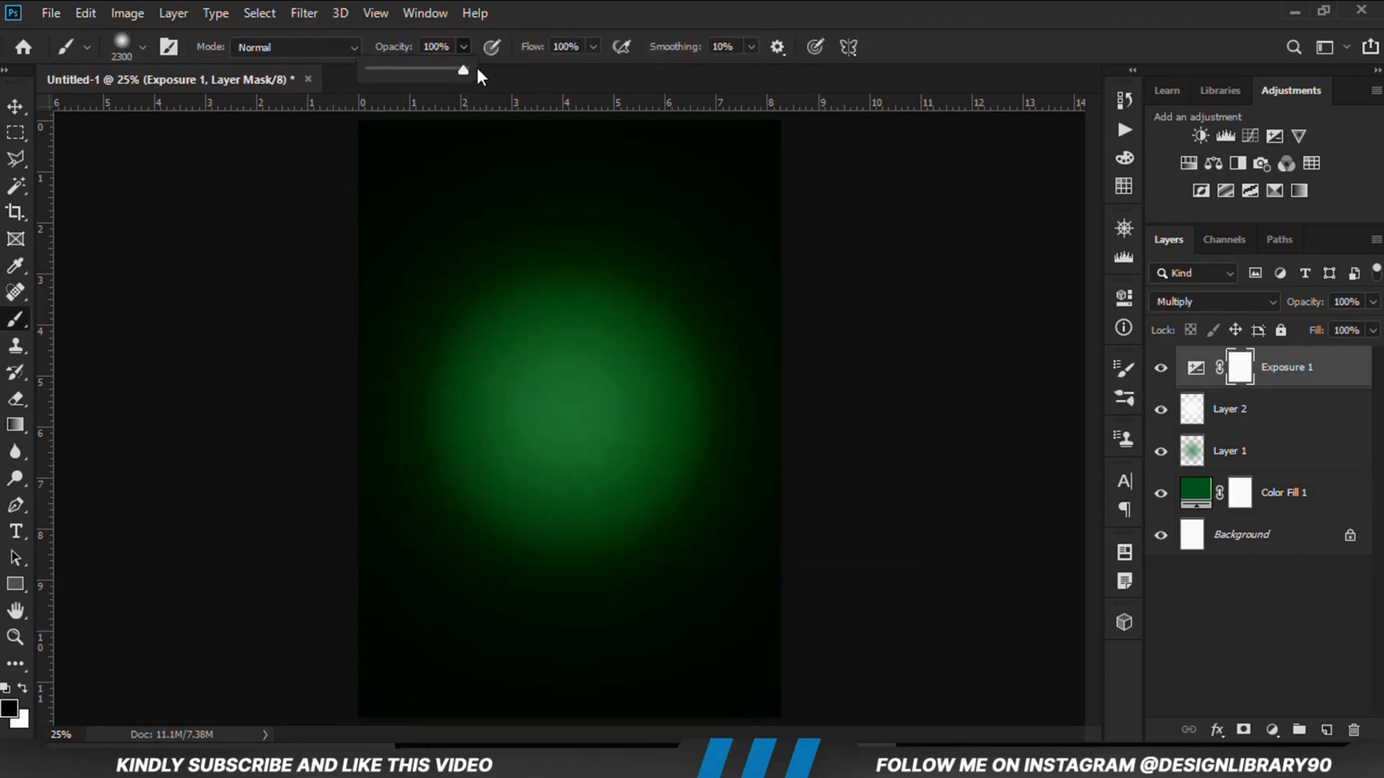
key(bracketright)
key(bracketright)
key(bracketright)
key(bracketright)
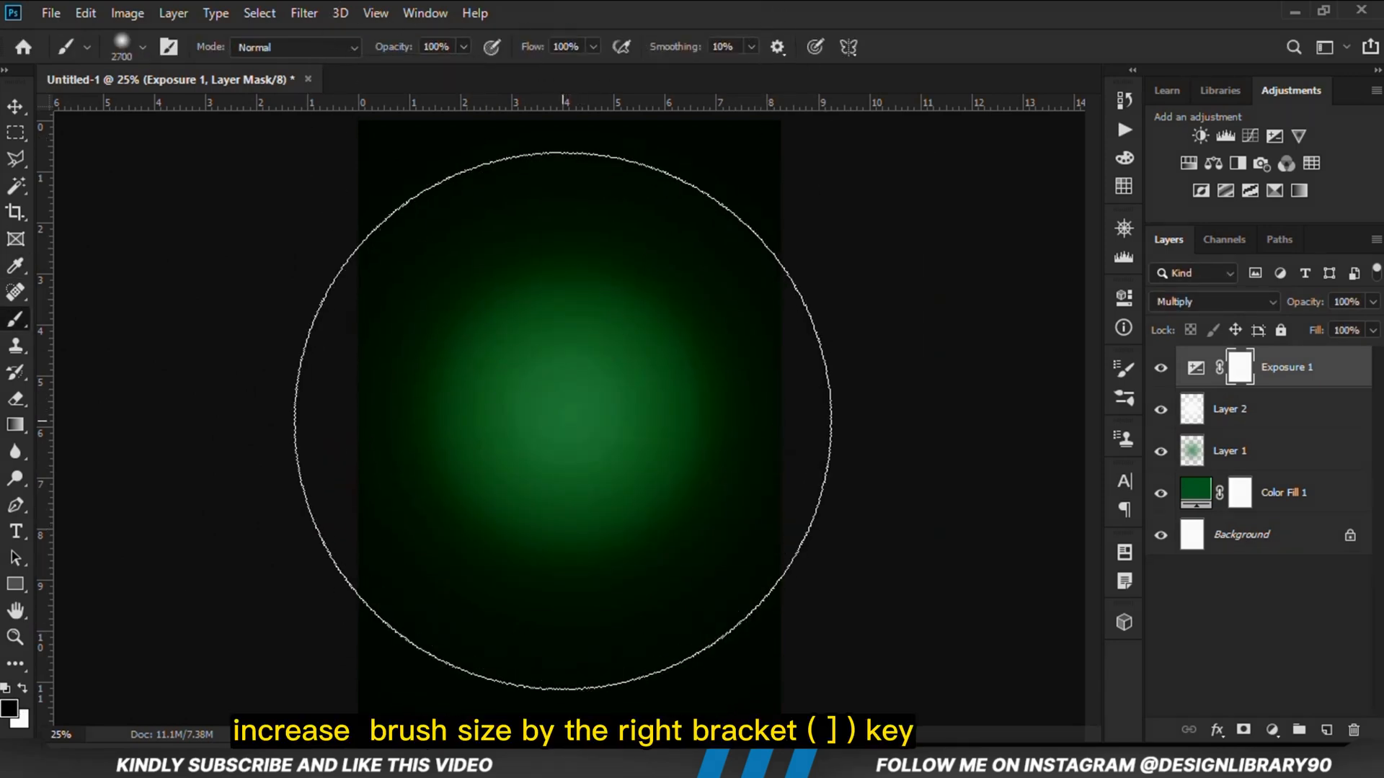
click(574, 424)
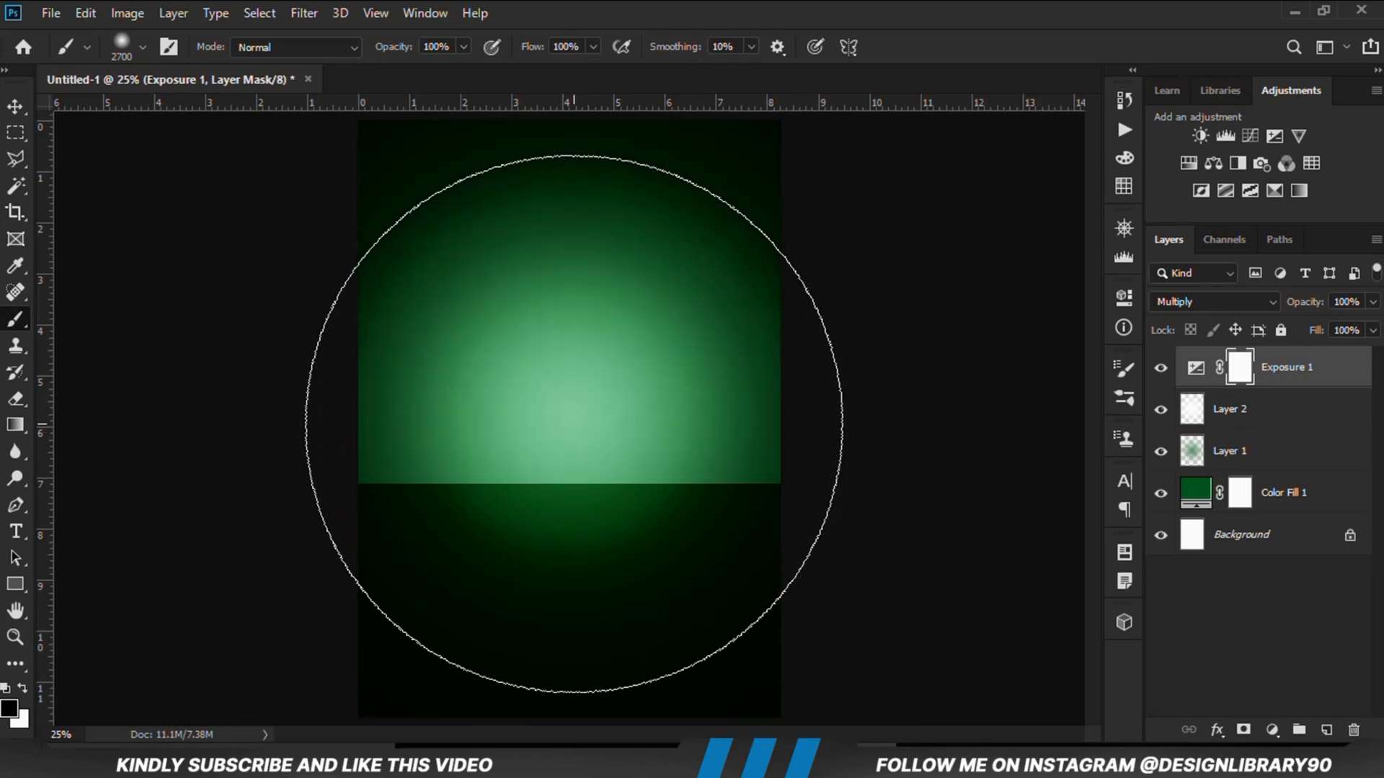
click(574, 424)
click(574, 423)
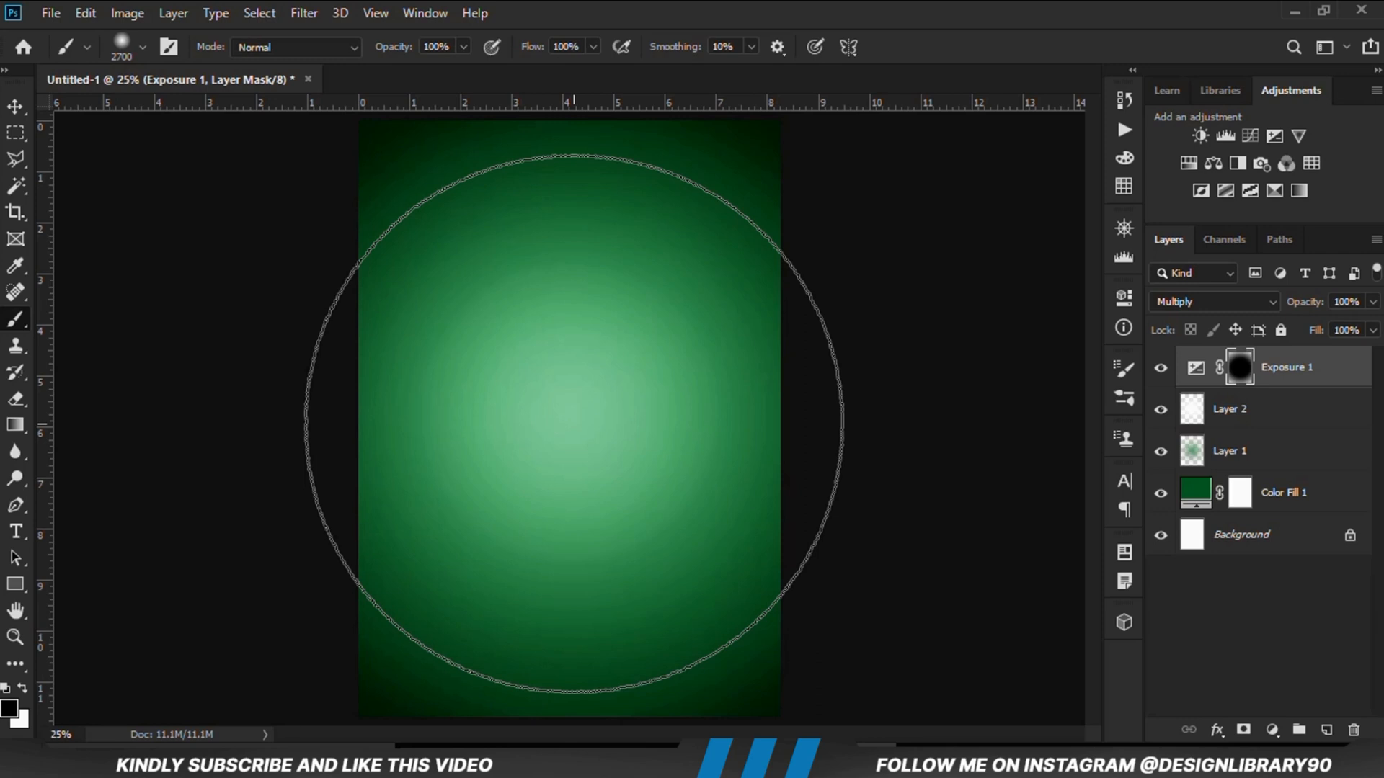
Step: Switch to the Move tool and compare the masked Exposure layer on and off
key(v)
click(1160, 369)
click(1159, 369)
click(896, 472)
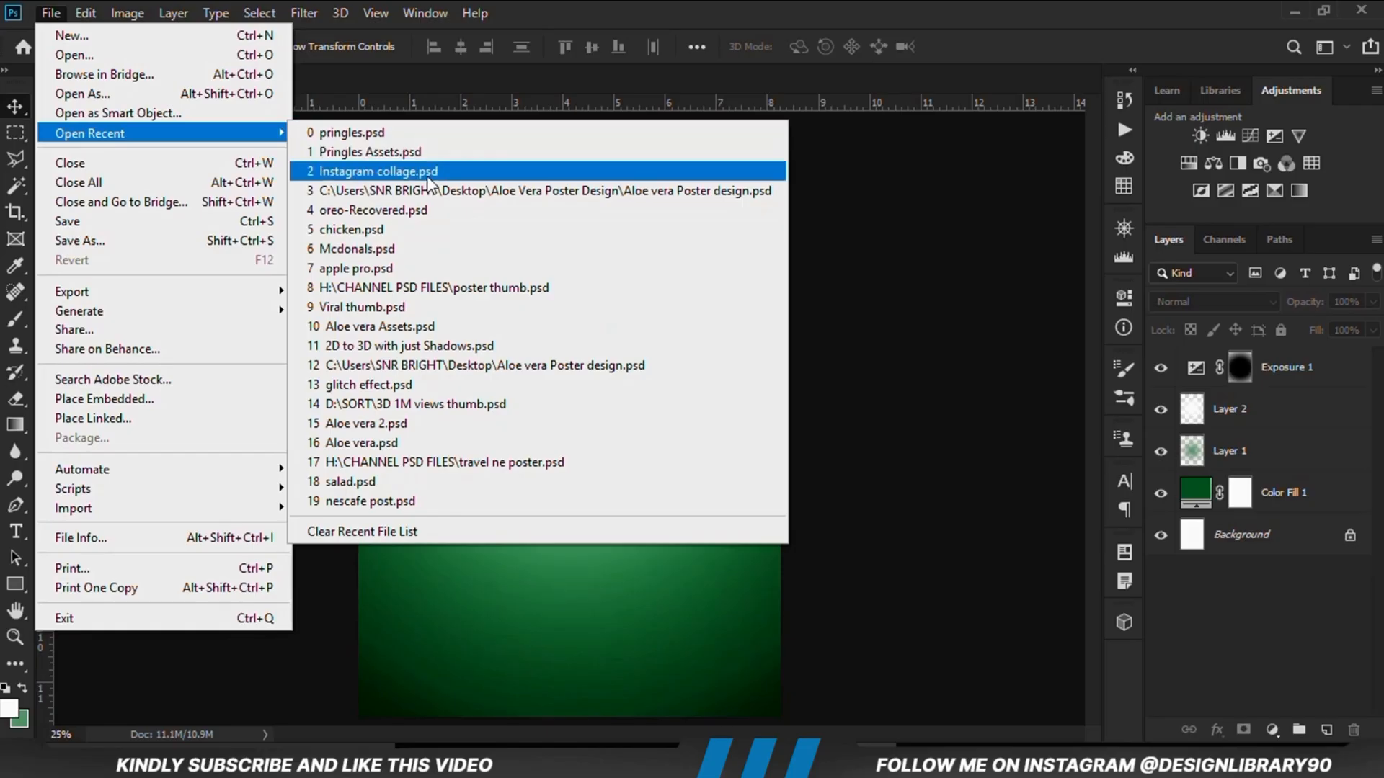
Step: Open the recent file Pringles Assets.psd and select the can, cheese 1, leaf and CHeese 2 layers together
click(417, 158)
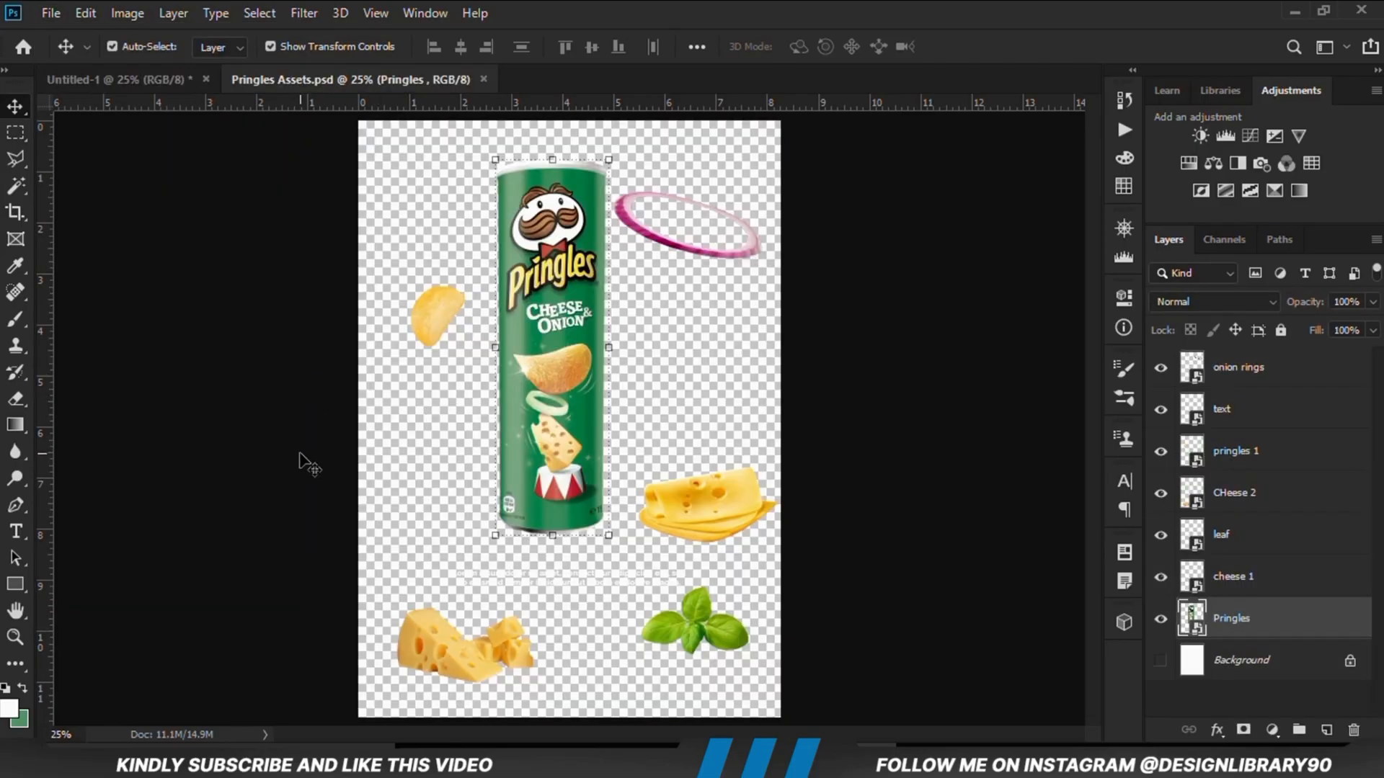
drag(531, 398, 527, 411)
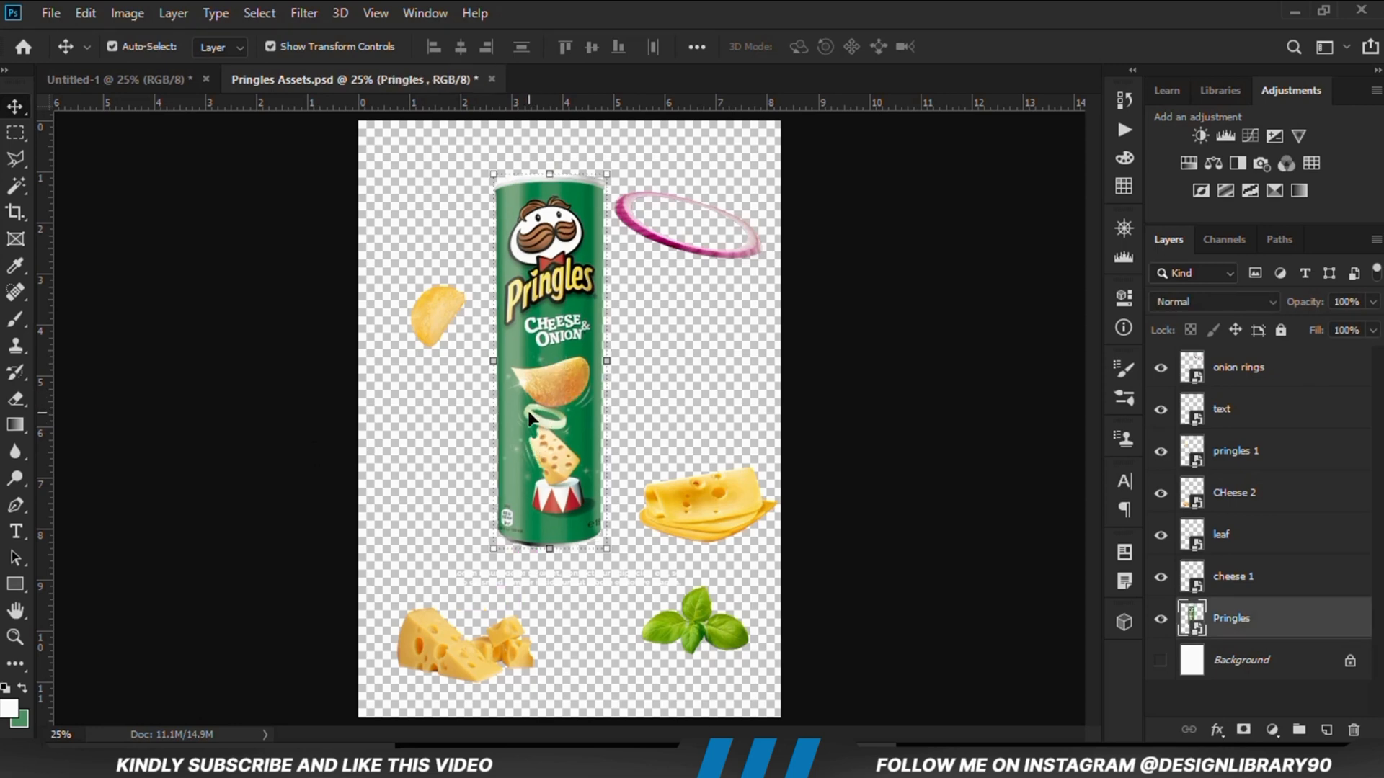
shift+click(715, 518)
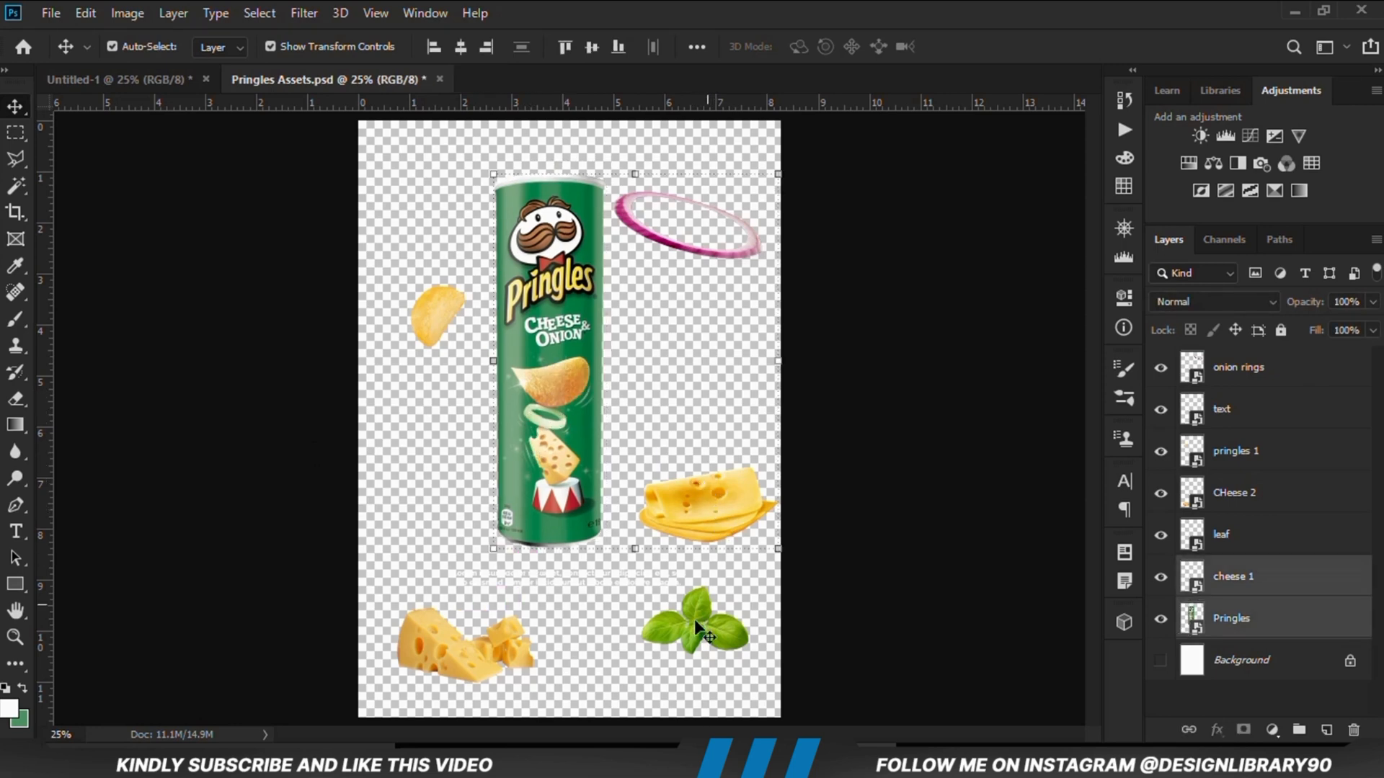
shift+click(700, 622)
shift+click(439, 656)
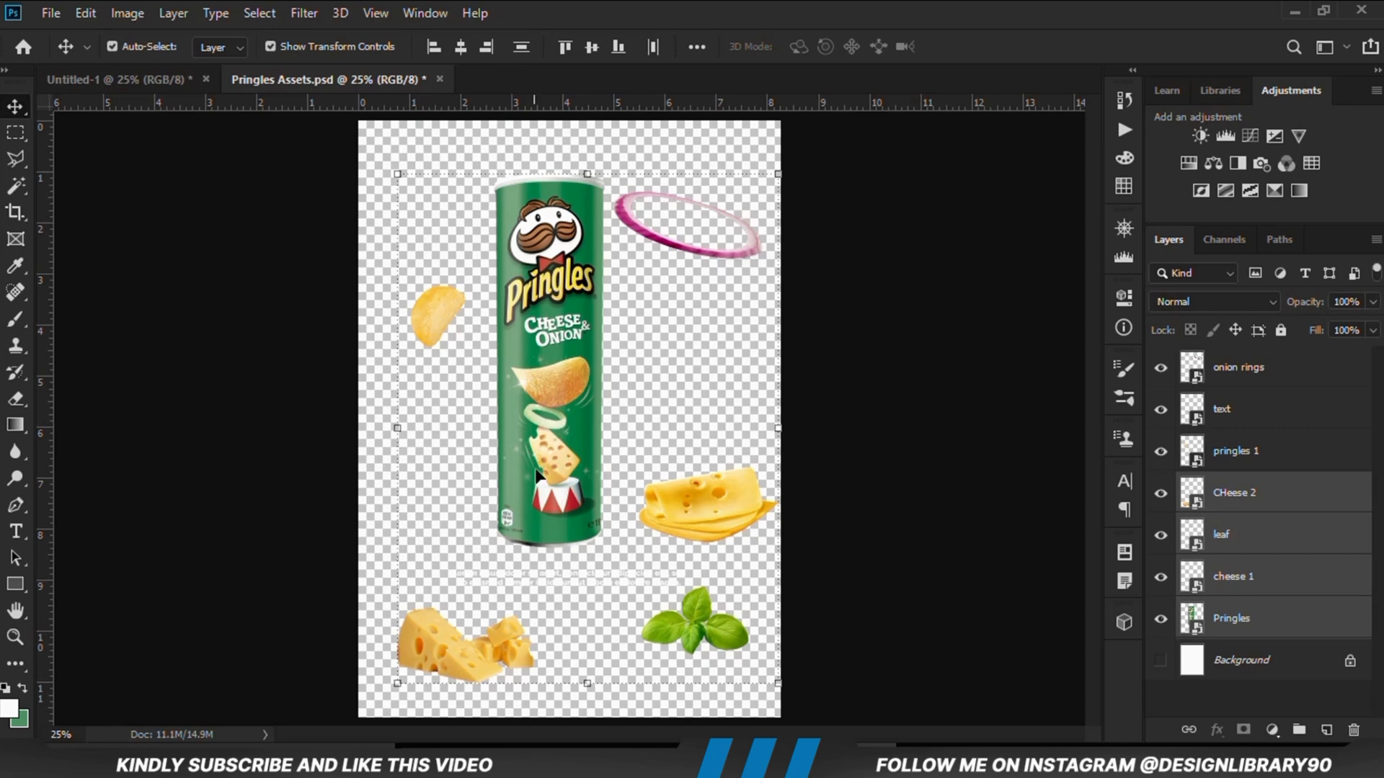
Step: Copy the selected can, cheese and leaf layers and paste them into the Untitled-1 poster document
key(ctrl+c)
key(ctrl+Tab)
key(ctrl+v)
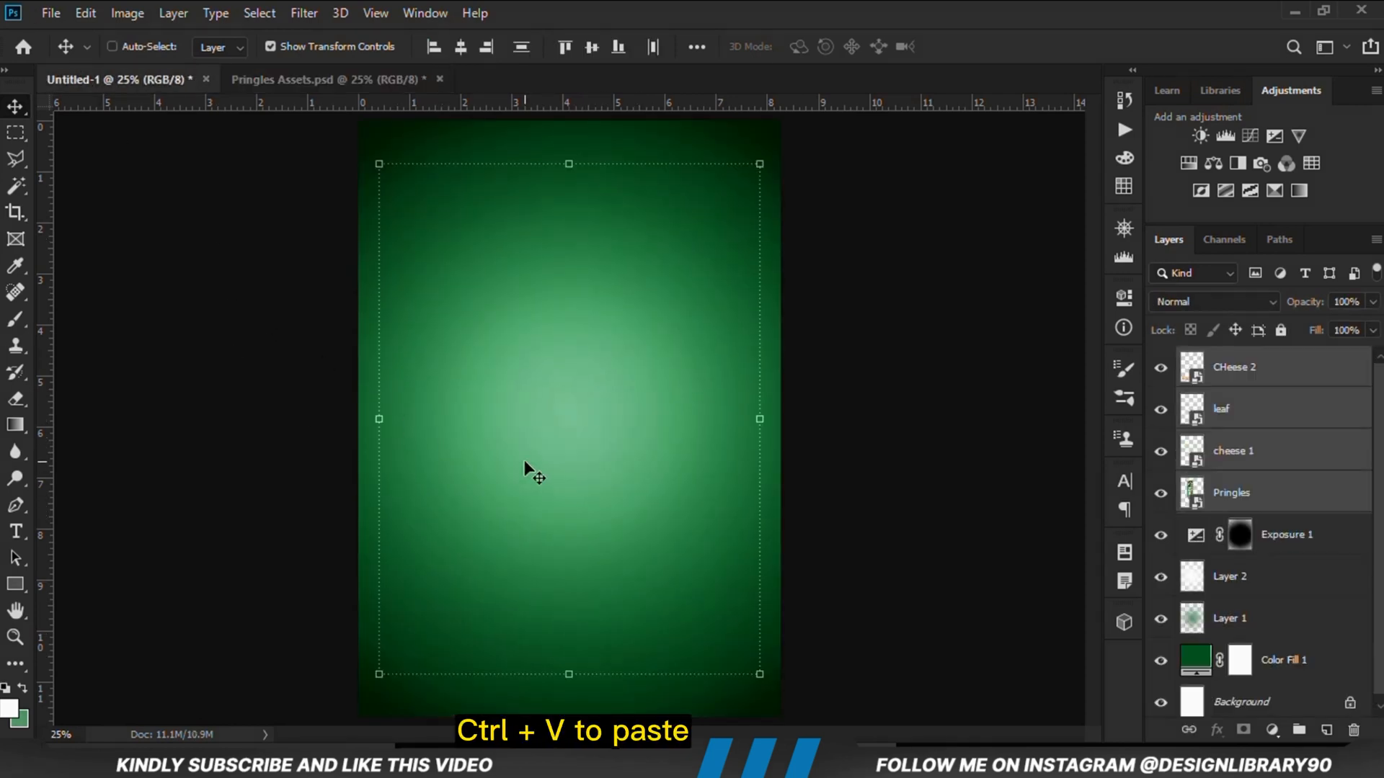
click(827, 499)
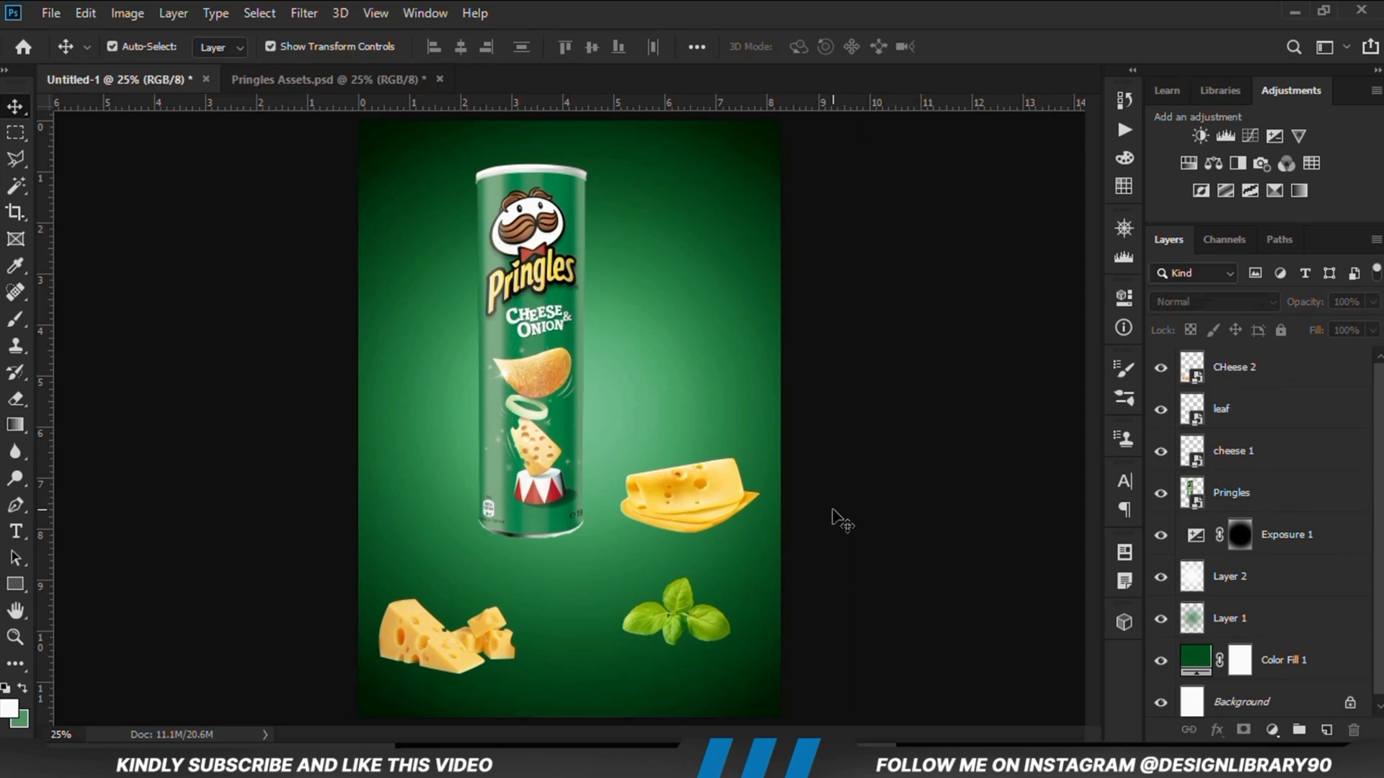
Step: Convert the CHeese 2 layer to a Smart Object
click(1263, 387)
right_click(1263, 387)
click(1124, 213)
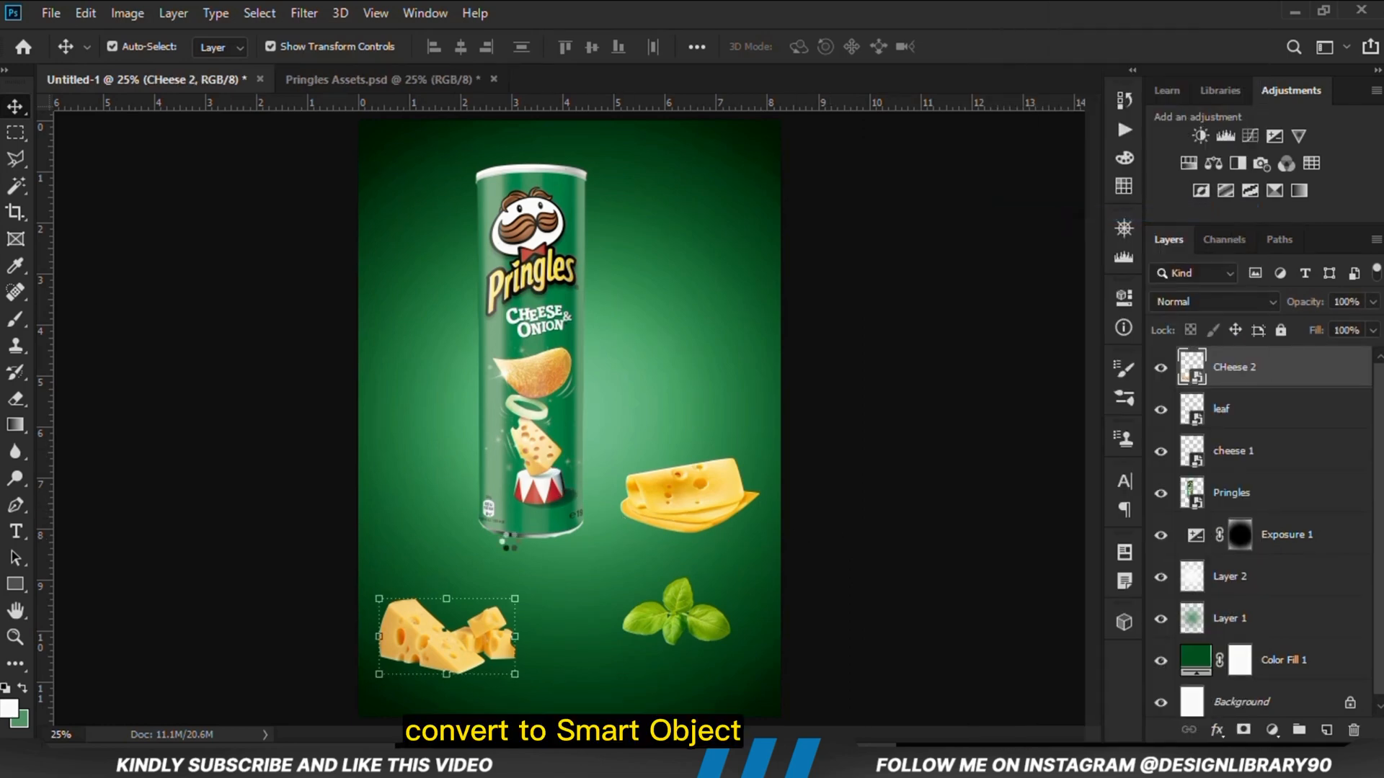
Step: Move the CHeese 2 wedges to the right of the can's base and the basil leaf to its left
drag(430, 651, 646, 552)
click(876, 545)
drag(667, 616, 451, 547)
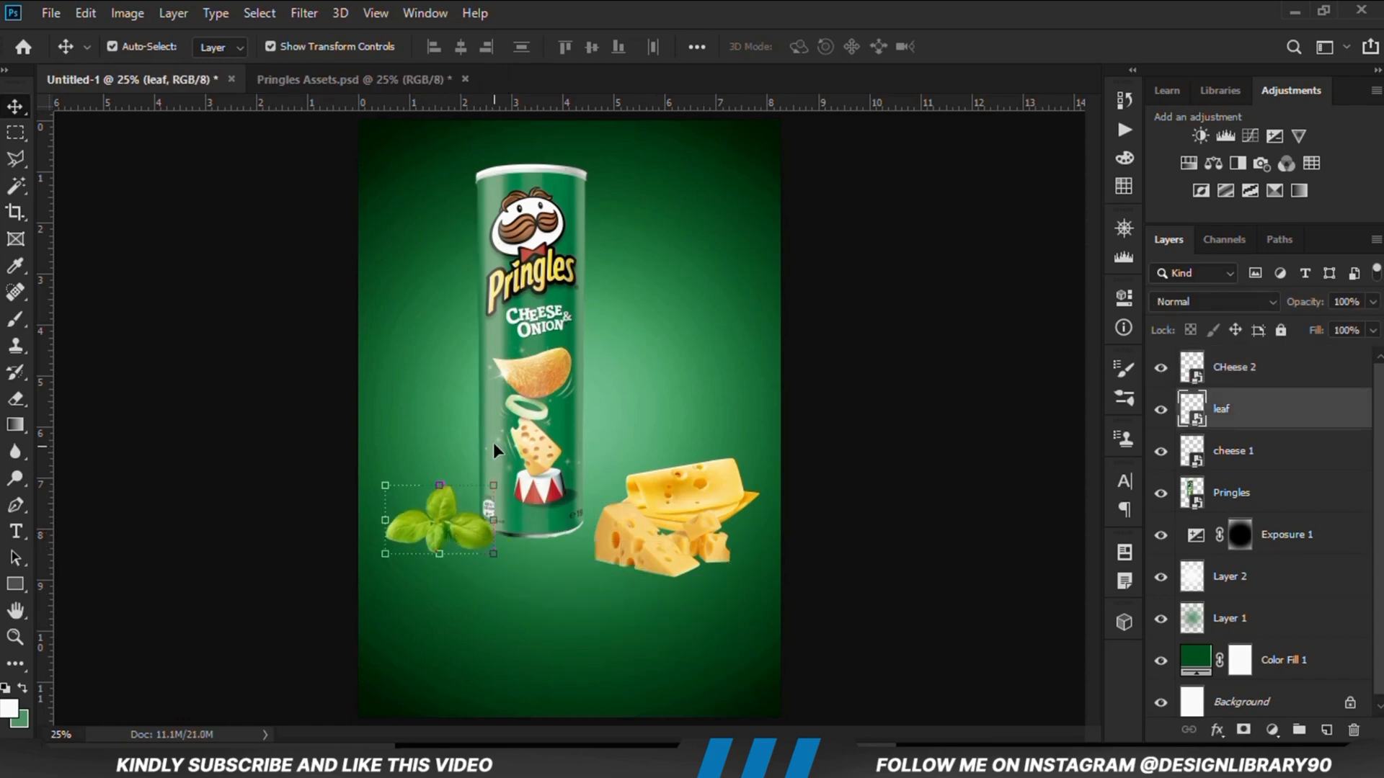
Step: Centre the Pringles can horizontally on the canvas and move it slightly lower
click(522, 430)
key(ctrl+a)
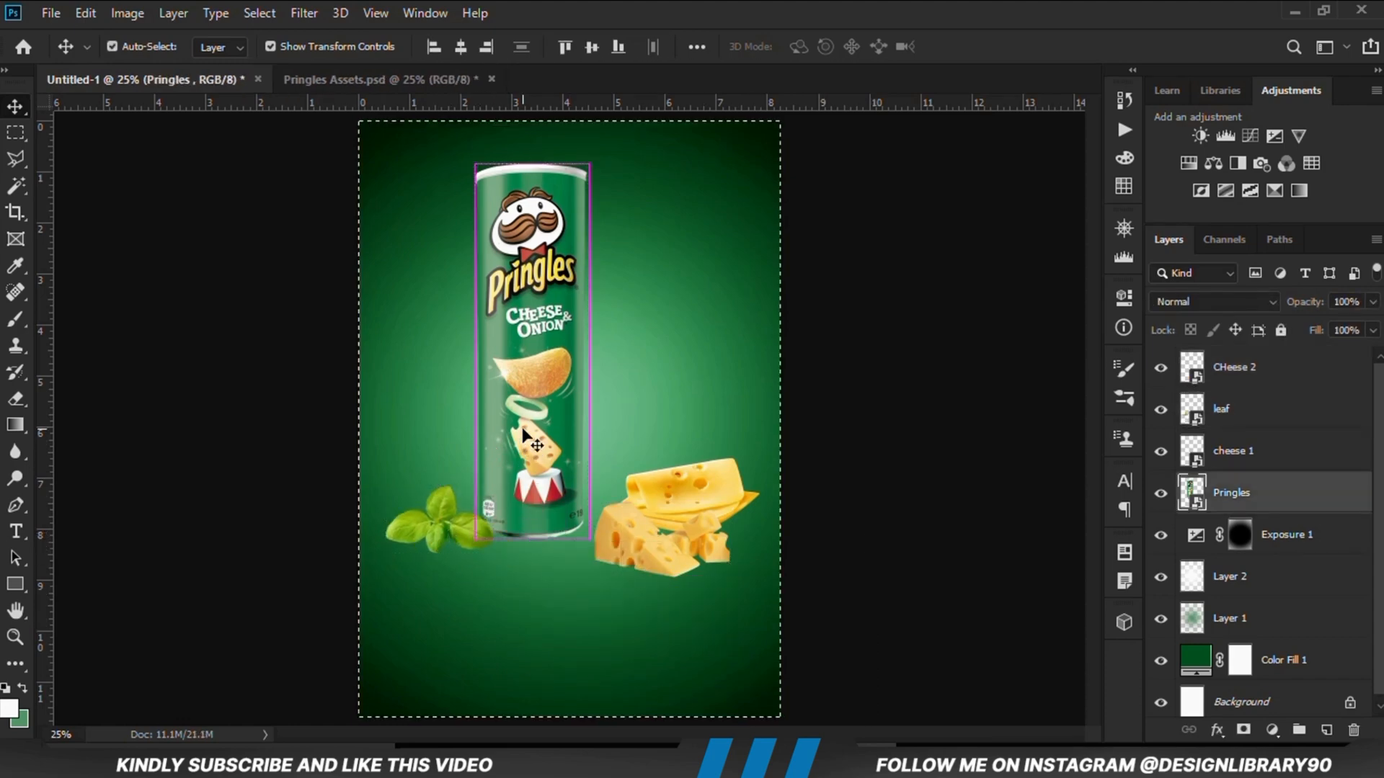
click(460, 46)
key(ctrl+d)
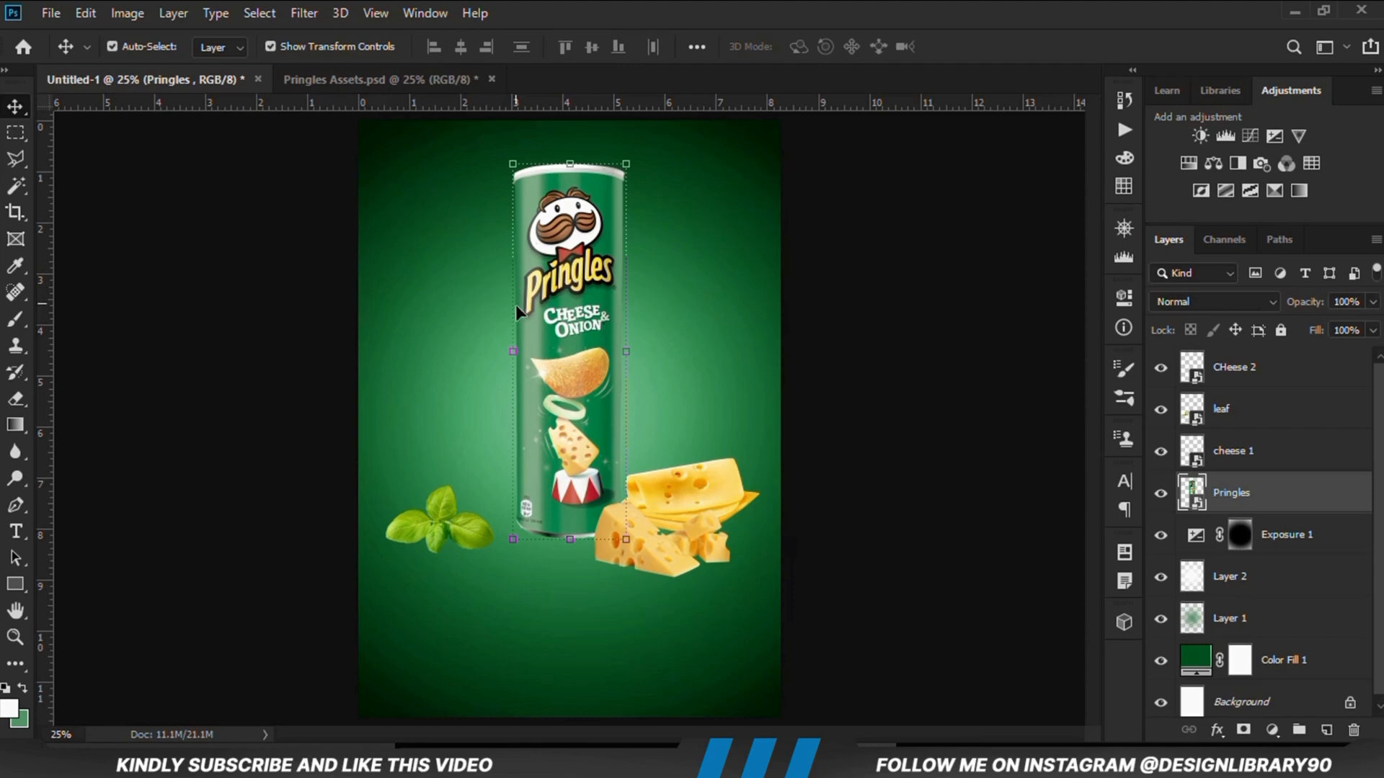
drag(548, 295, 553, 343)
Step: Overlap the leaf on the can's lower left and place cheese 1 beside it, with its layer beneath the Pringles layer
drag(445, 529, 521, 563)
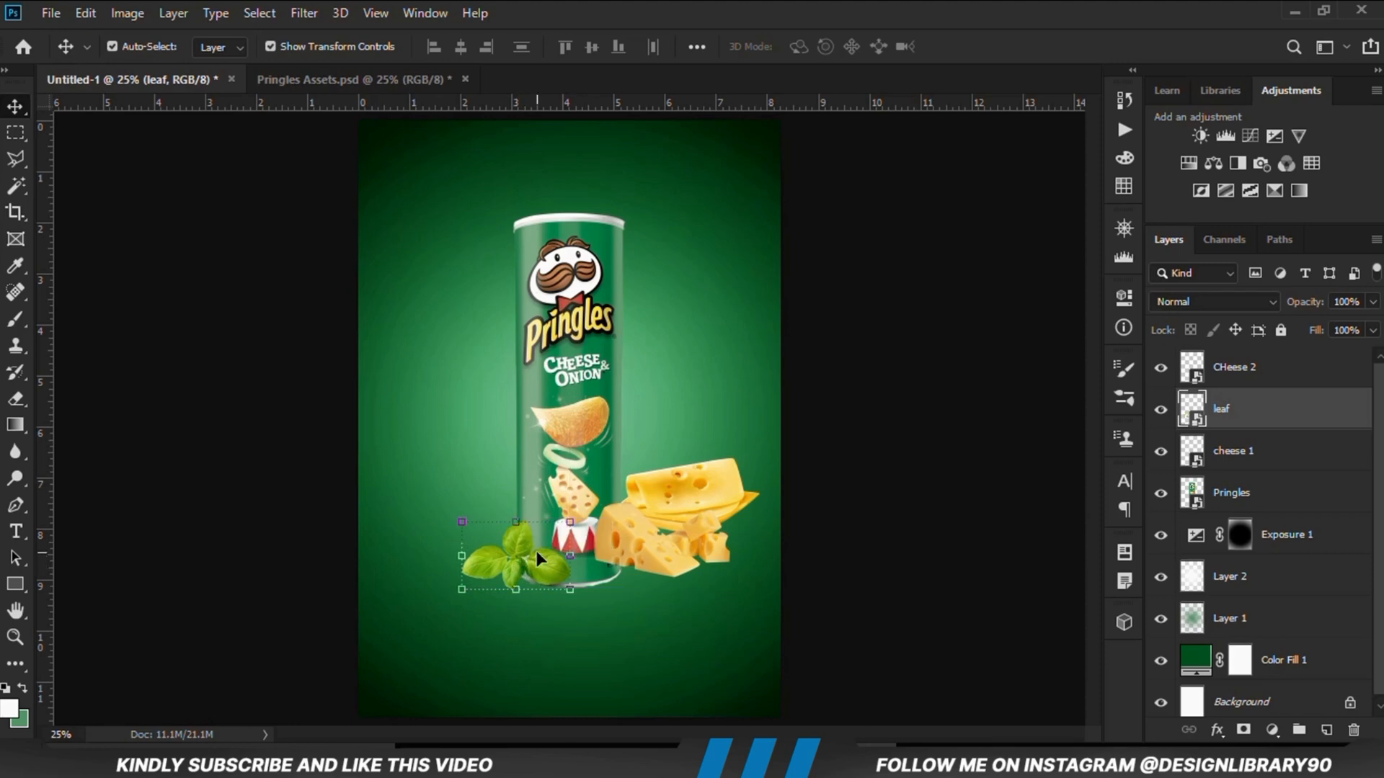
drag(714, 502, 519, 524)
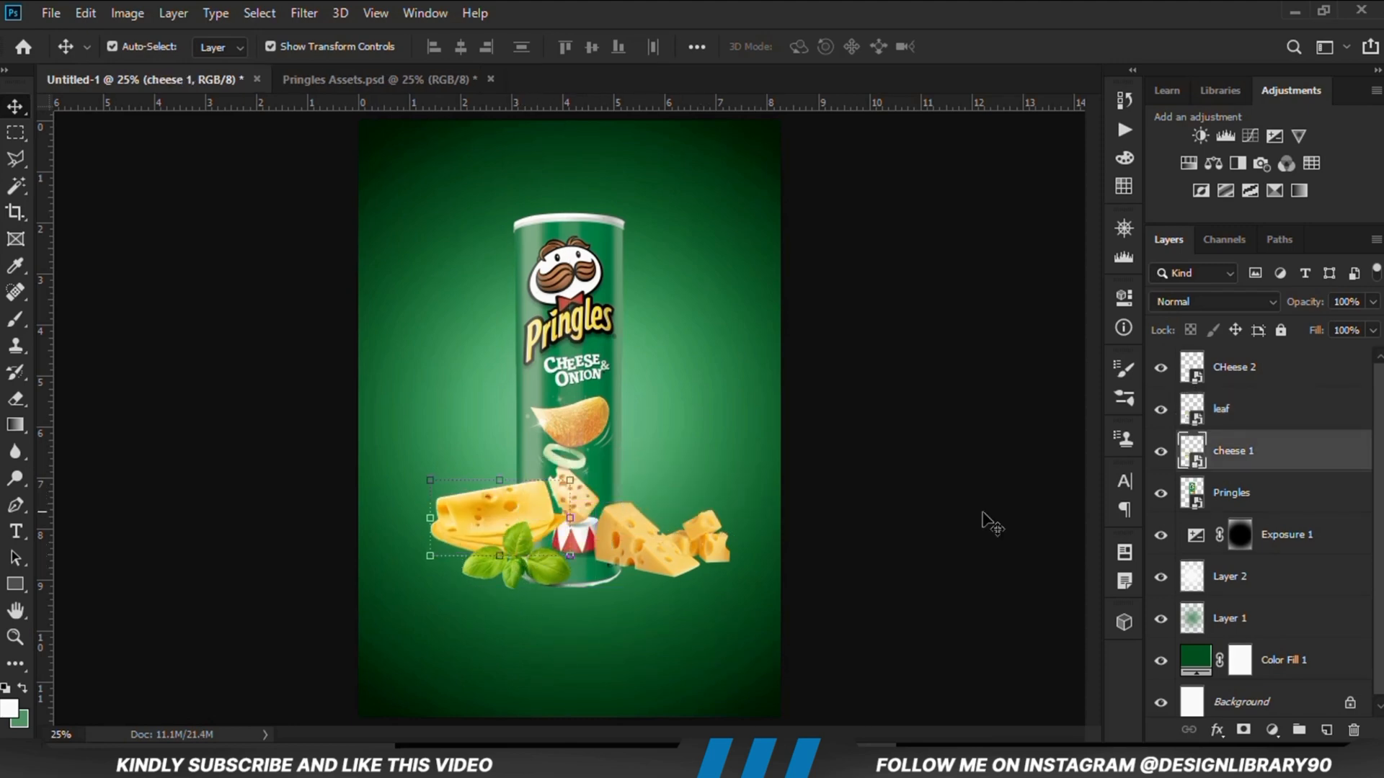
drag(1253, 475, 1252, 513)
drag(477, 521, 502, 537)
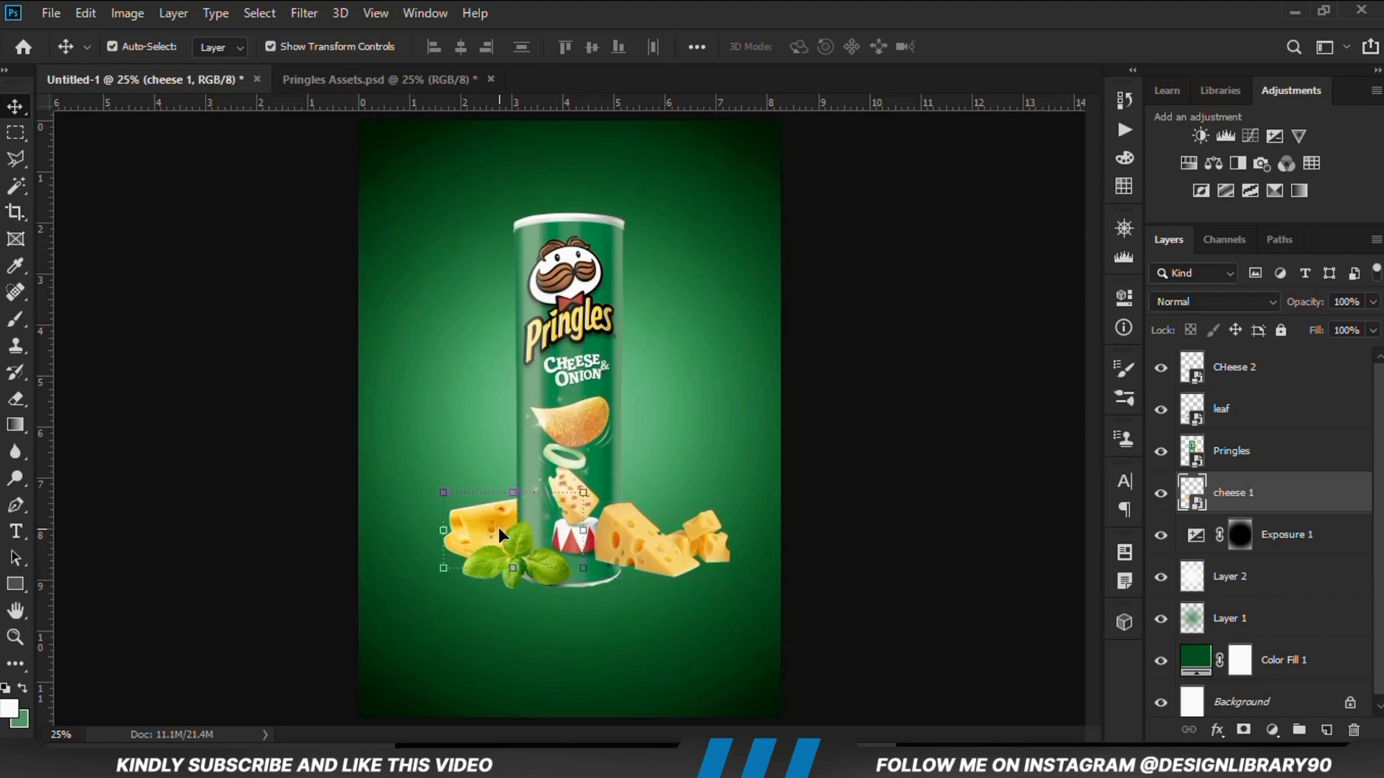
Step: Nudge cheese 1 further right behind the can and lower the CHeese 2 wedges over the can's bottom right edge
key(shift+Right)
key(shift+Right)
key(shift+Right)
key(shift+Right)
key(shift+Right)
key(shift+Right)
key(shift+Right)
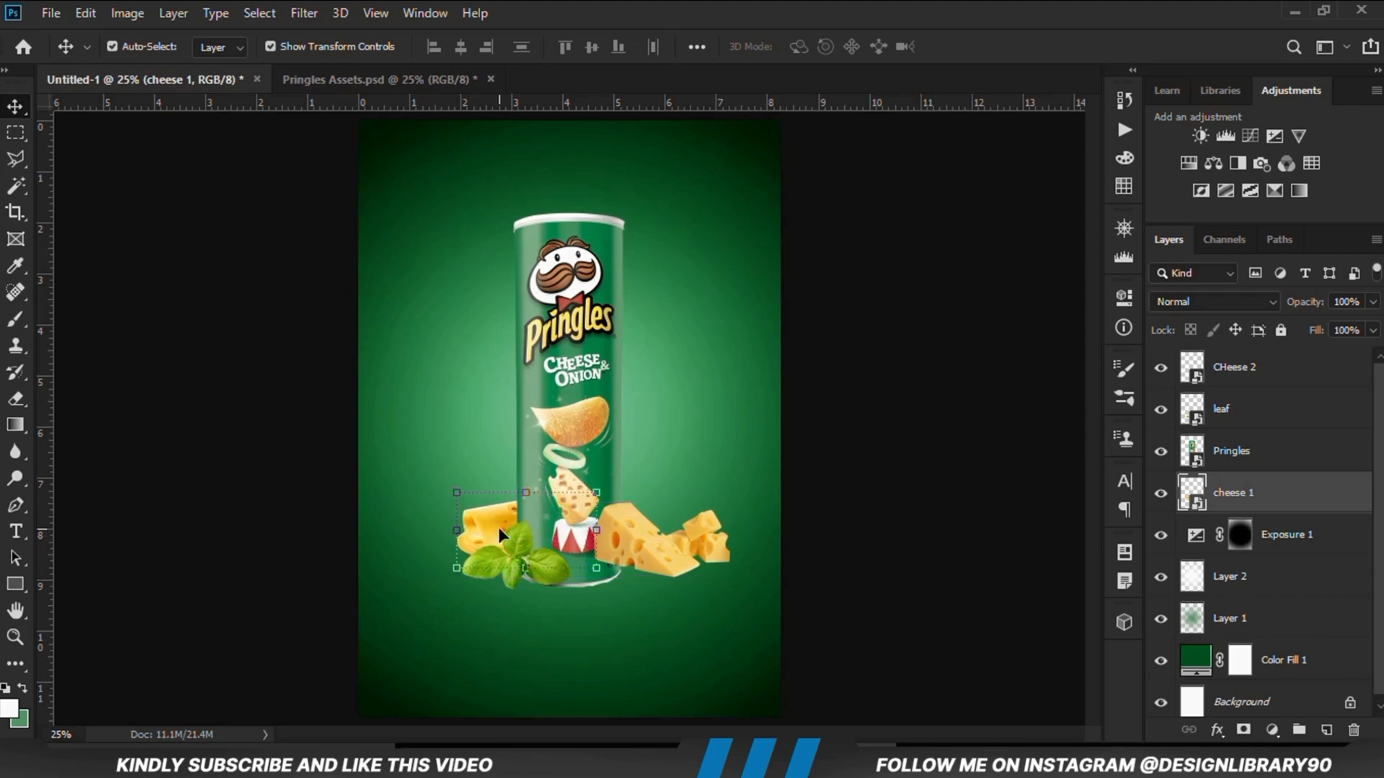
drag(650, 557, 642, 583)
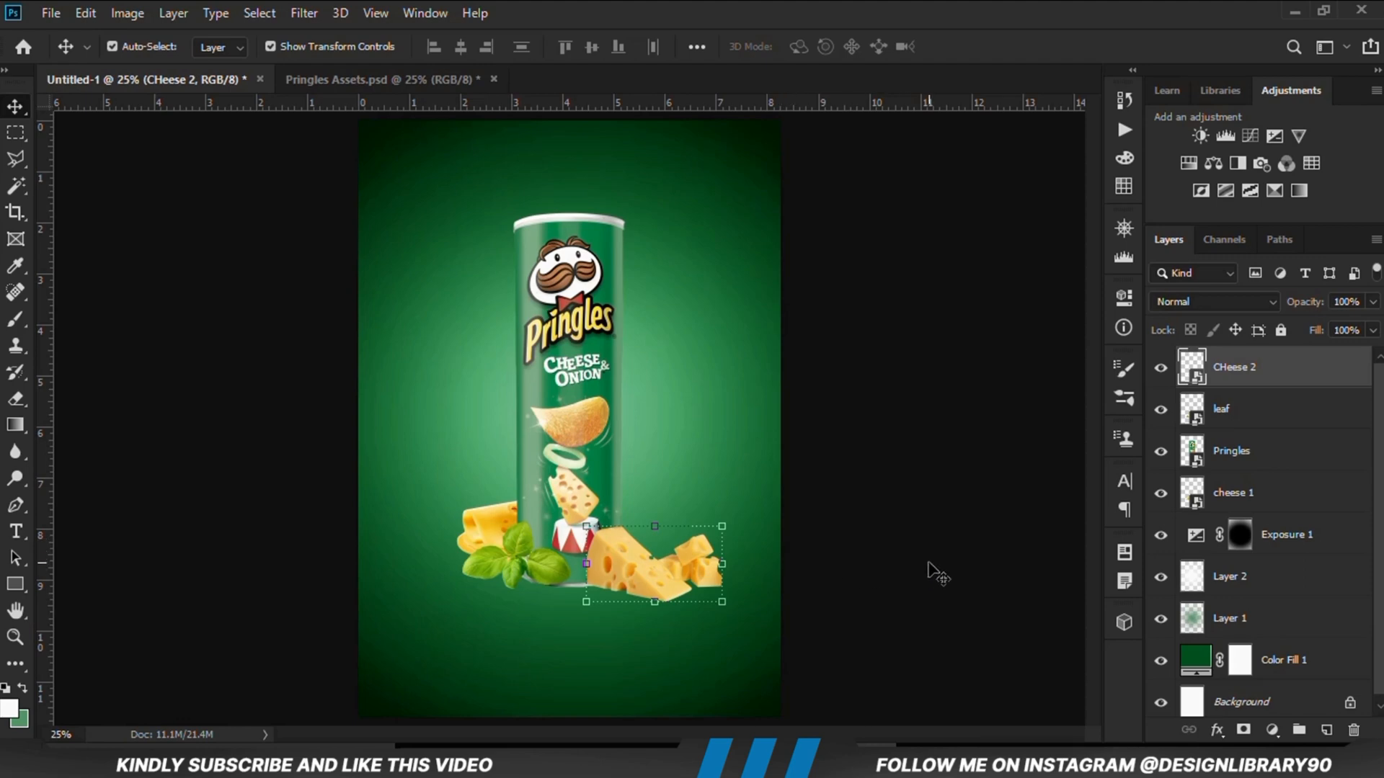
Step: Bring the text layer from Pringles Assets.psd into the poster and place it centred near the bottom edge
click(346, 79)
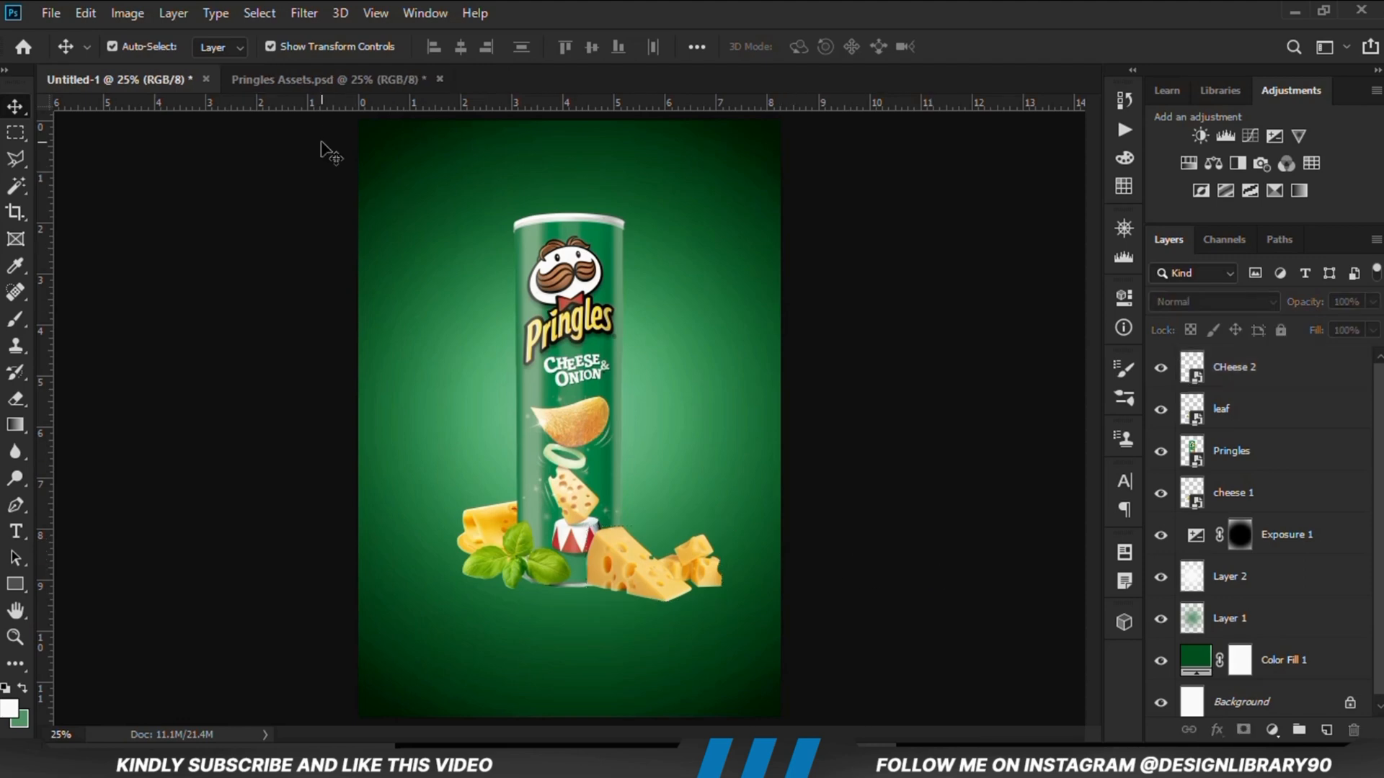
click(586, 542)
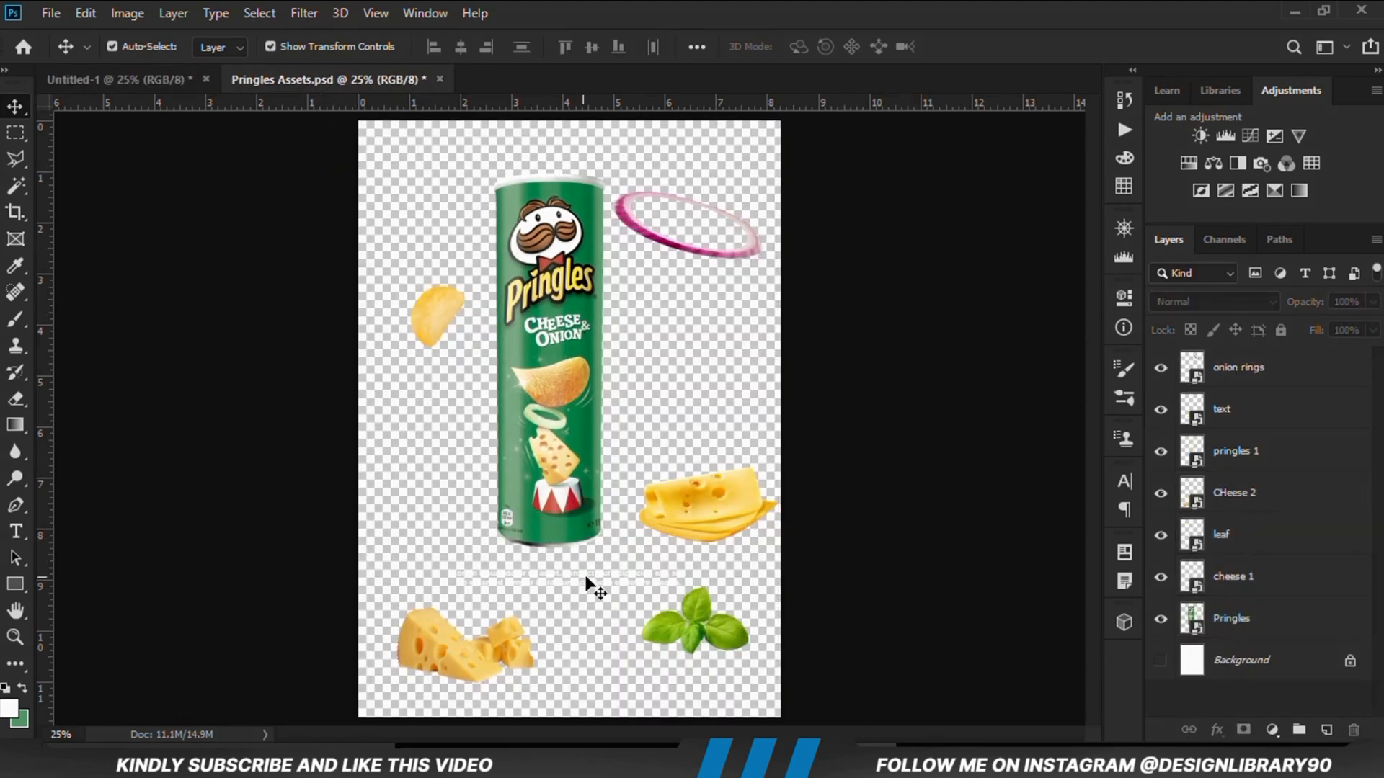
click(595, 576)
drag(596, 577, 405, 491)
key(ctrl+t)
drag(596, 424, 601, 681)
key(Return)
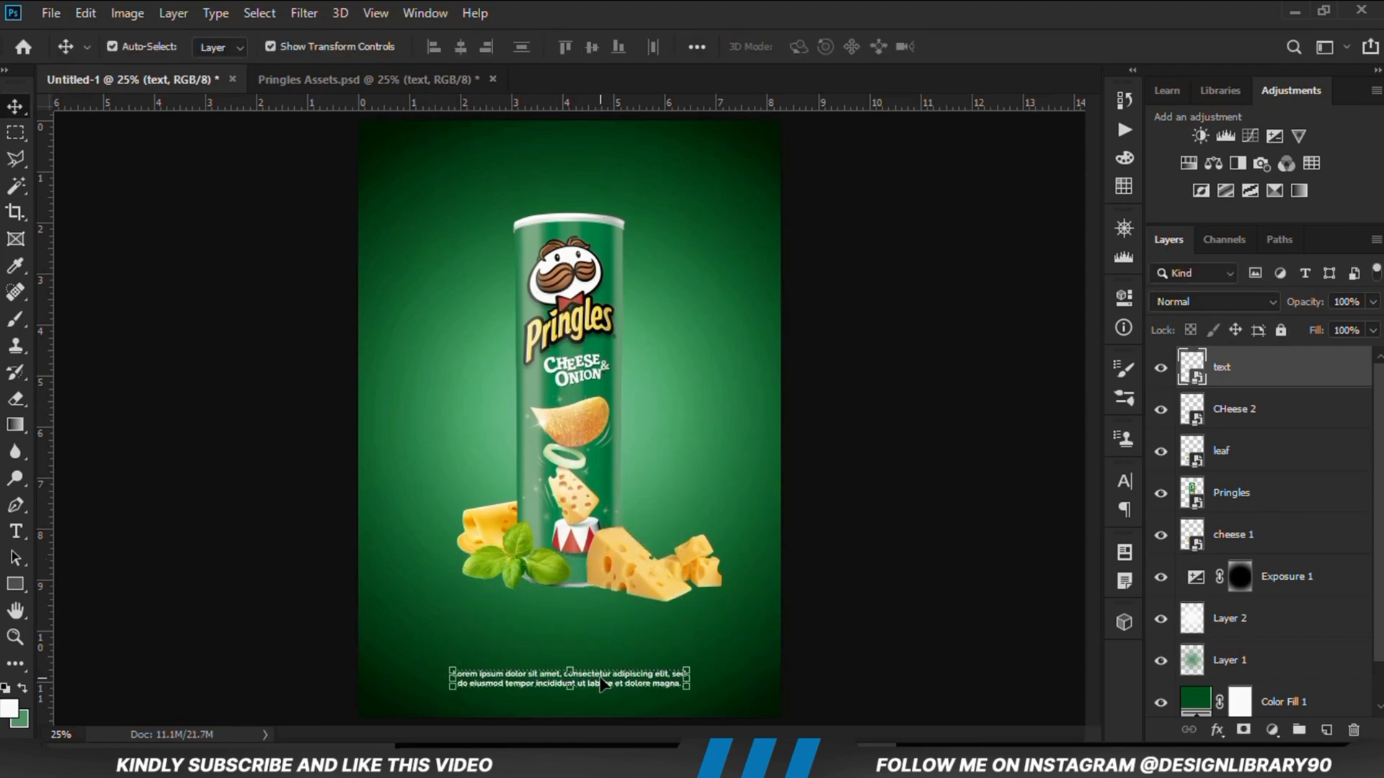
Step: Nudge the text block slightly higher above the poster's bottom edge
click(830, 641)
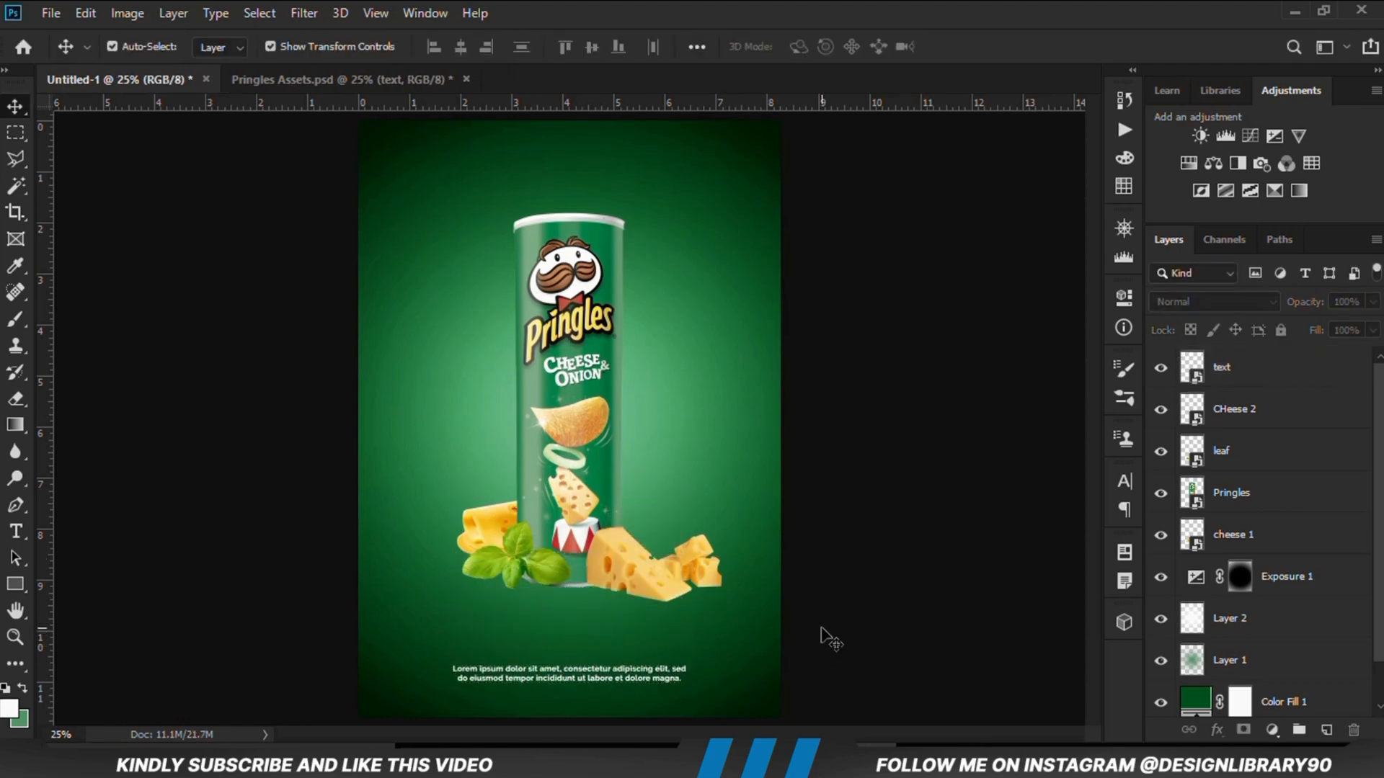
click(634, 672)
click(621, 672)
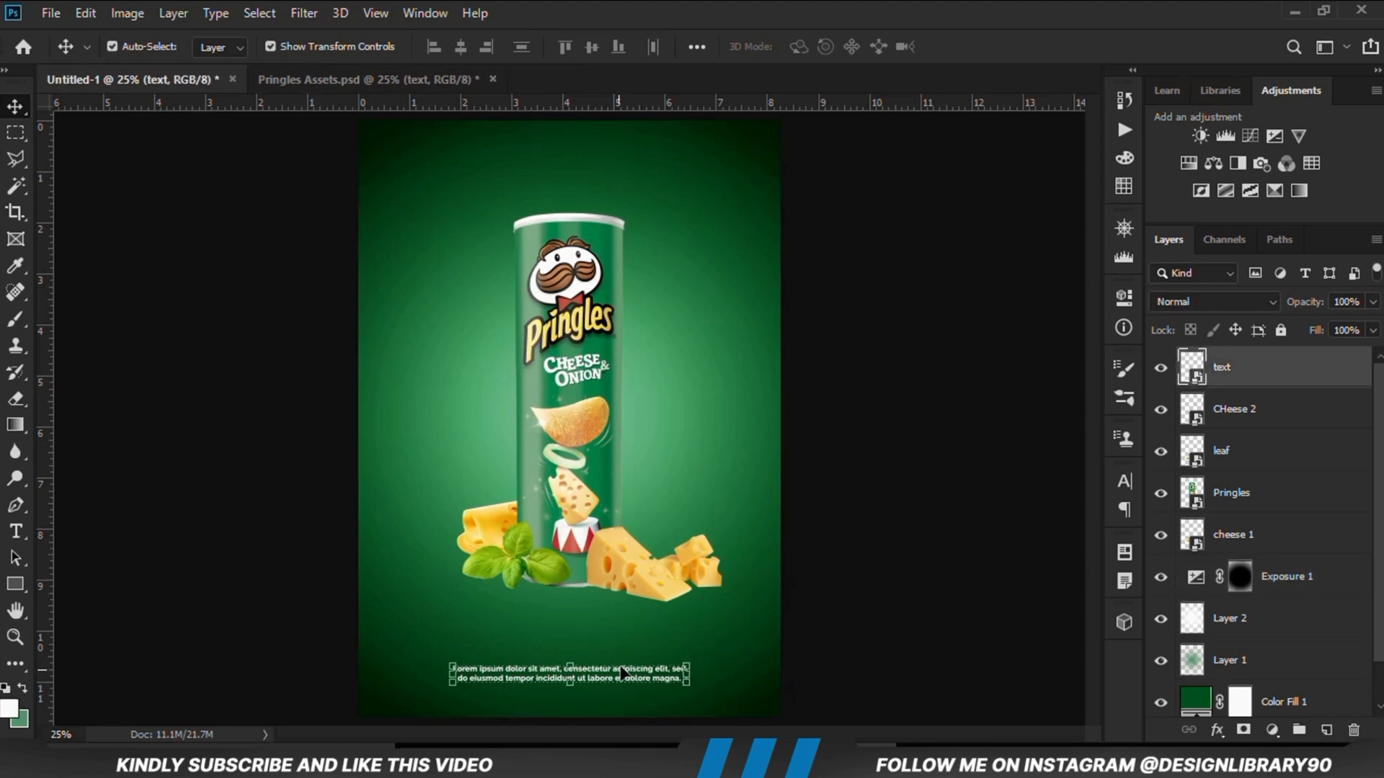
key(Up)
key(Up)
key(Up)
key(Up)
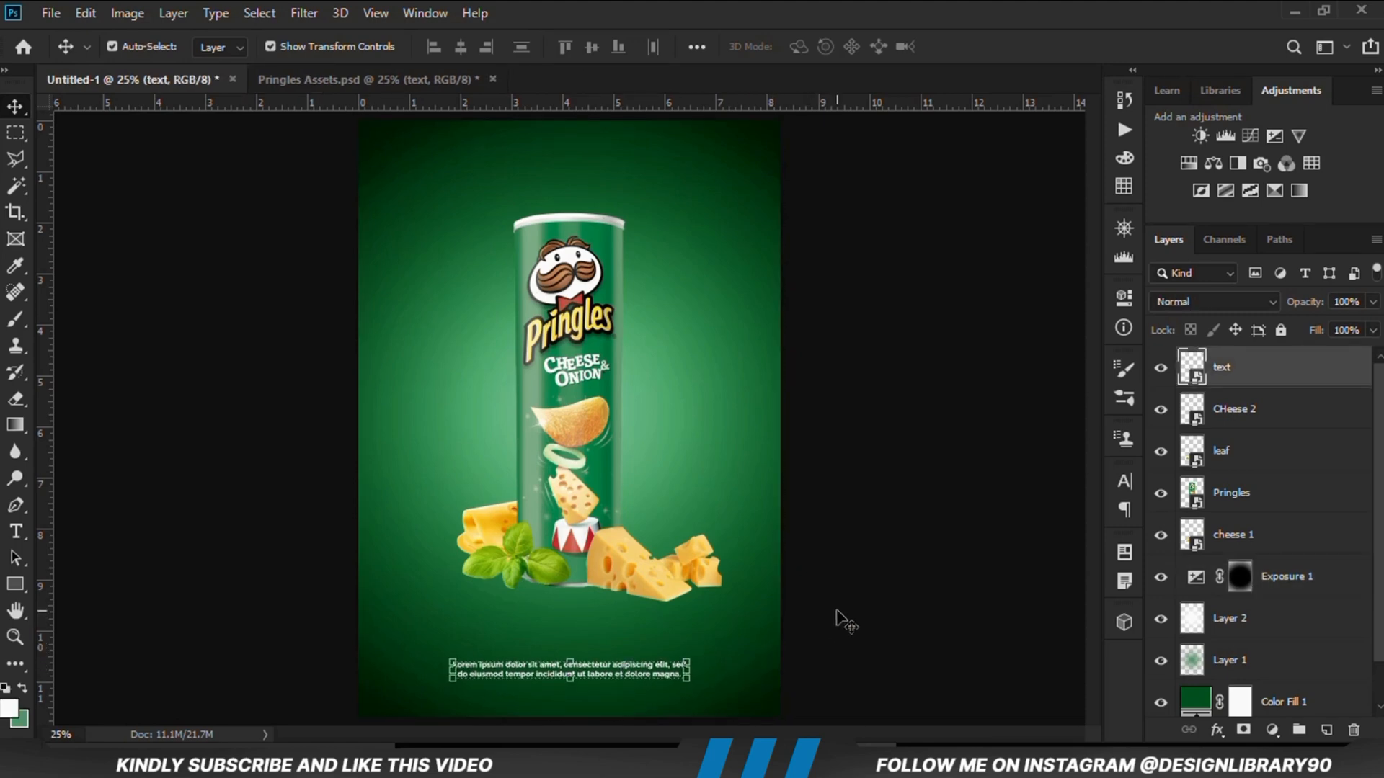
click(843, 620)
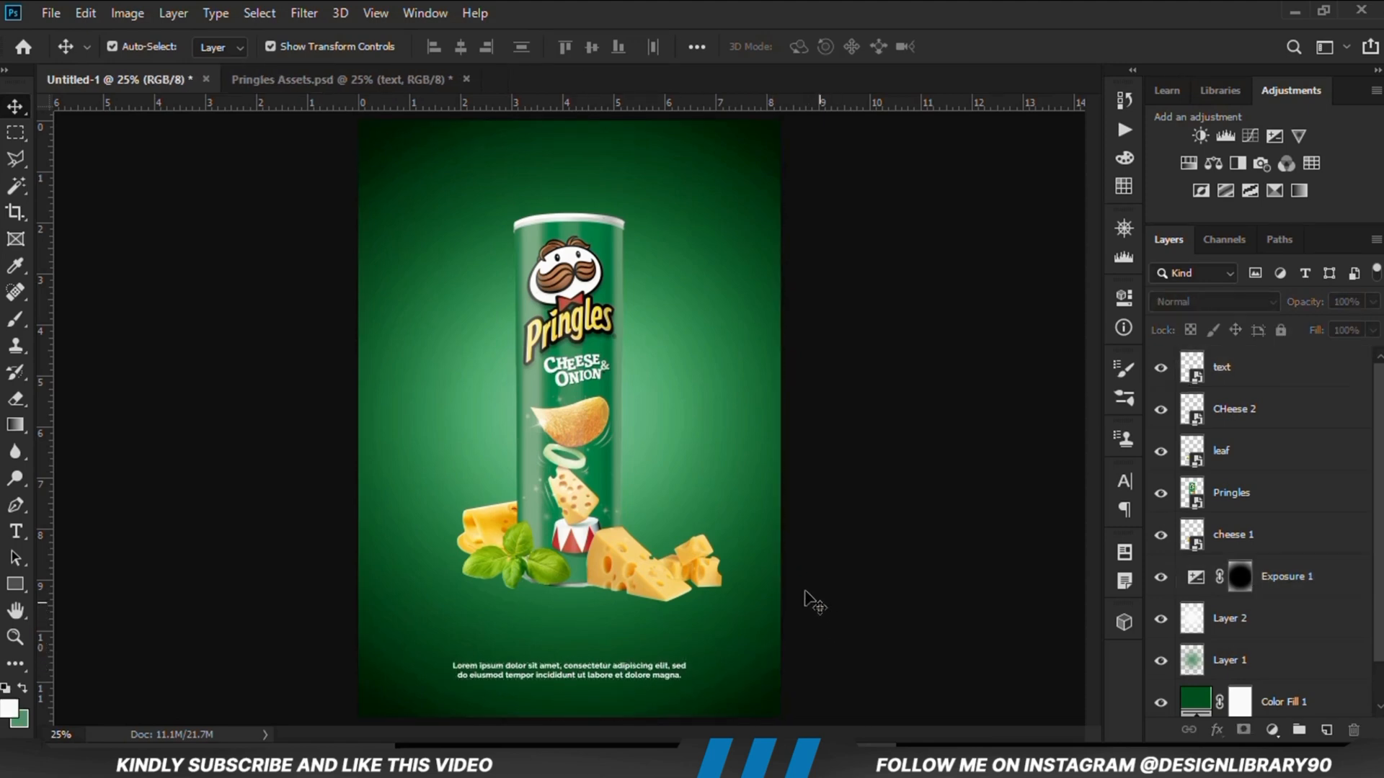
Step: Transfer the onion rings and pringles 1 layers together from Pringles Assets.psd into the poster
click(281, 81)
click(865, 494)
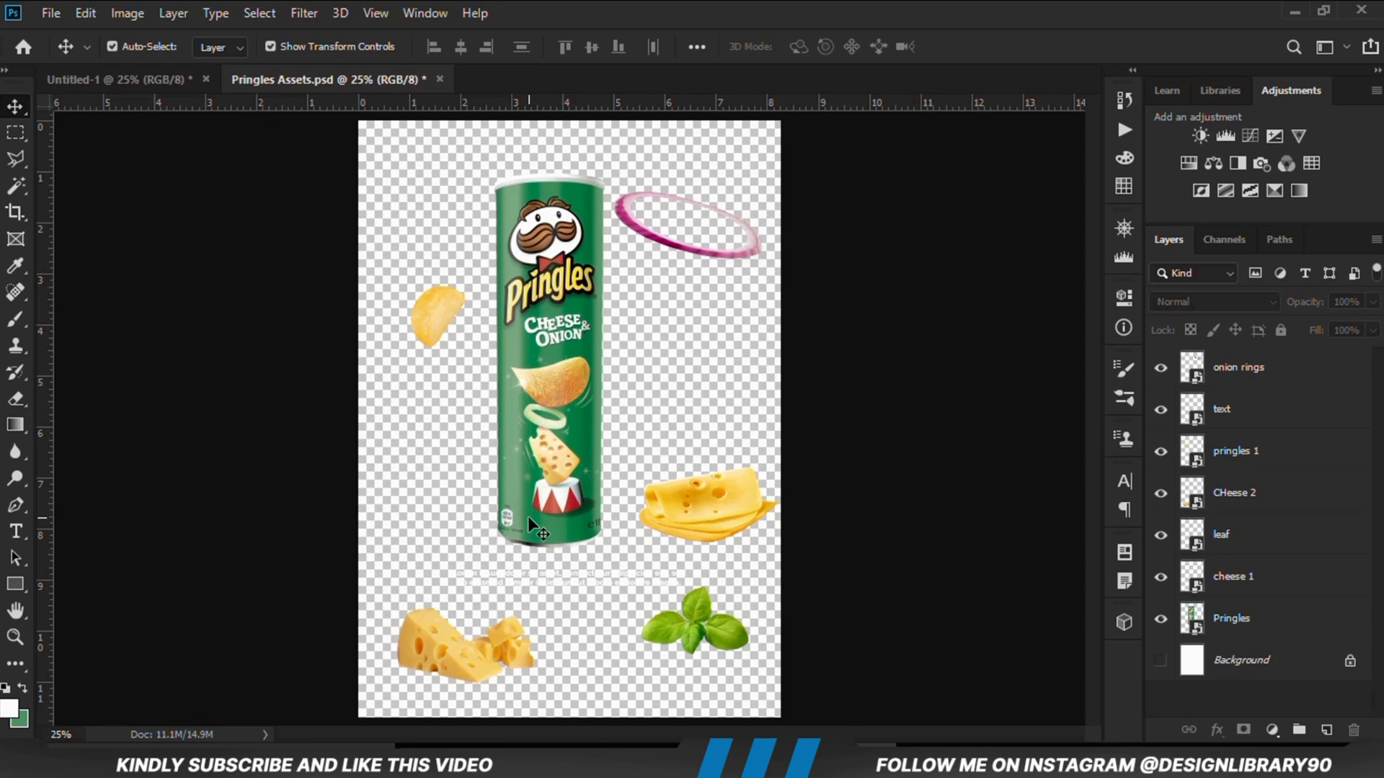
click(662, 240)
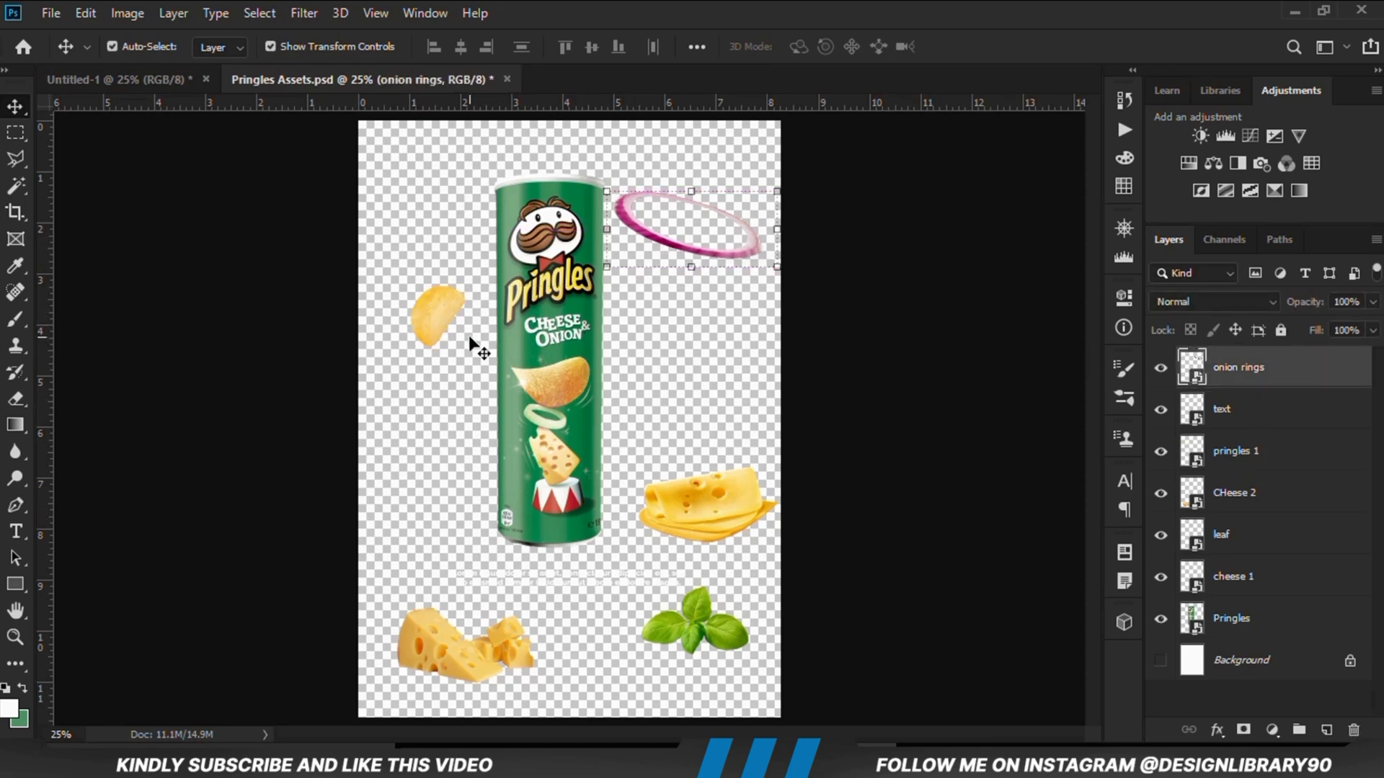
shift+click(441, 318)
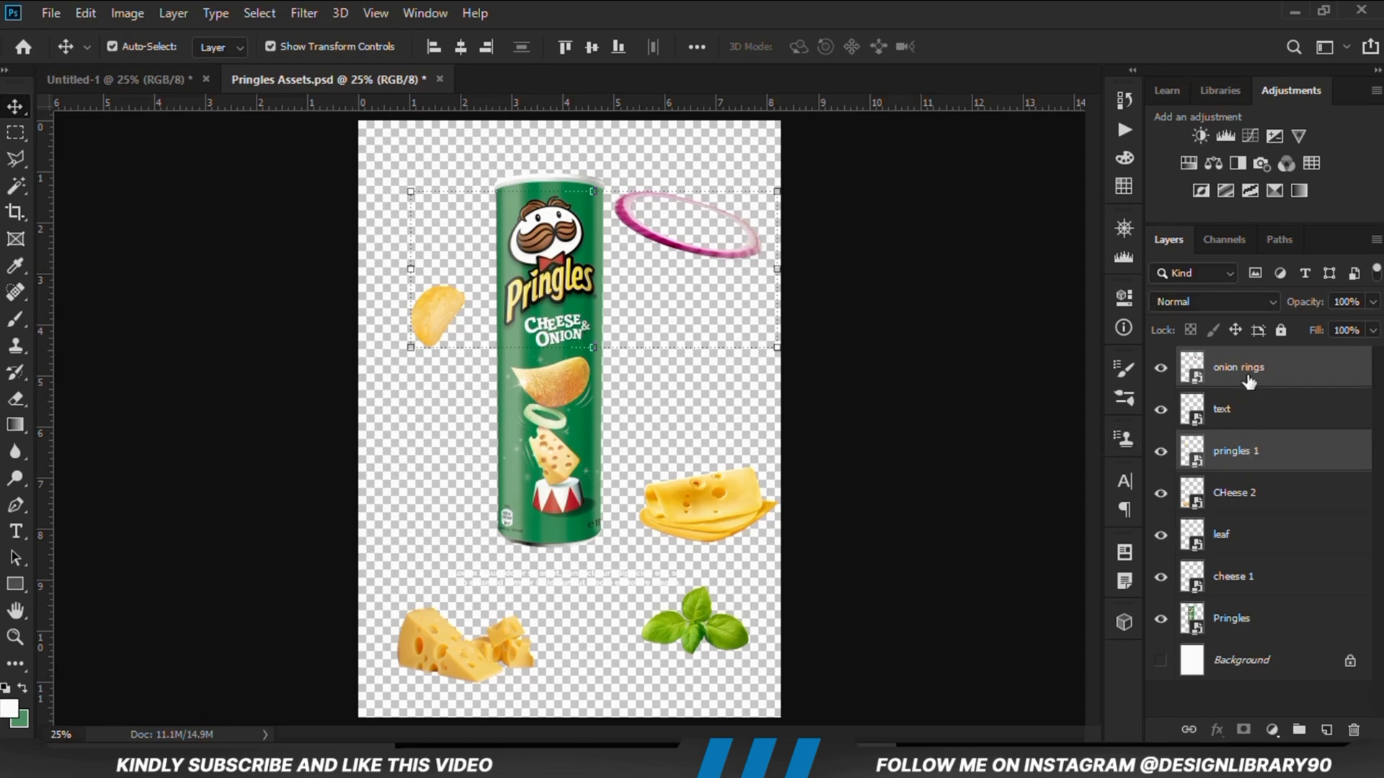
drag(150, 101, 345, 212)
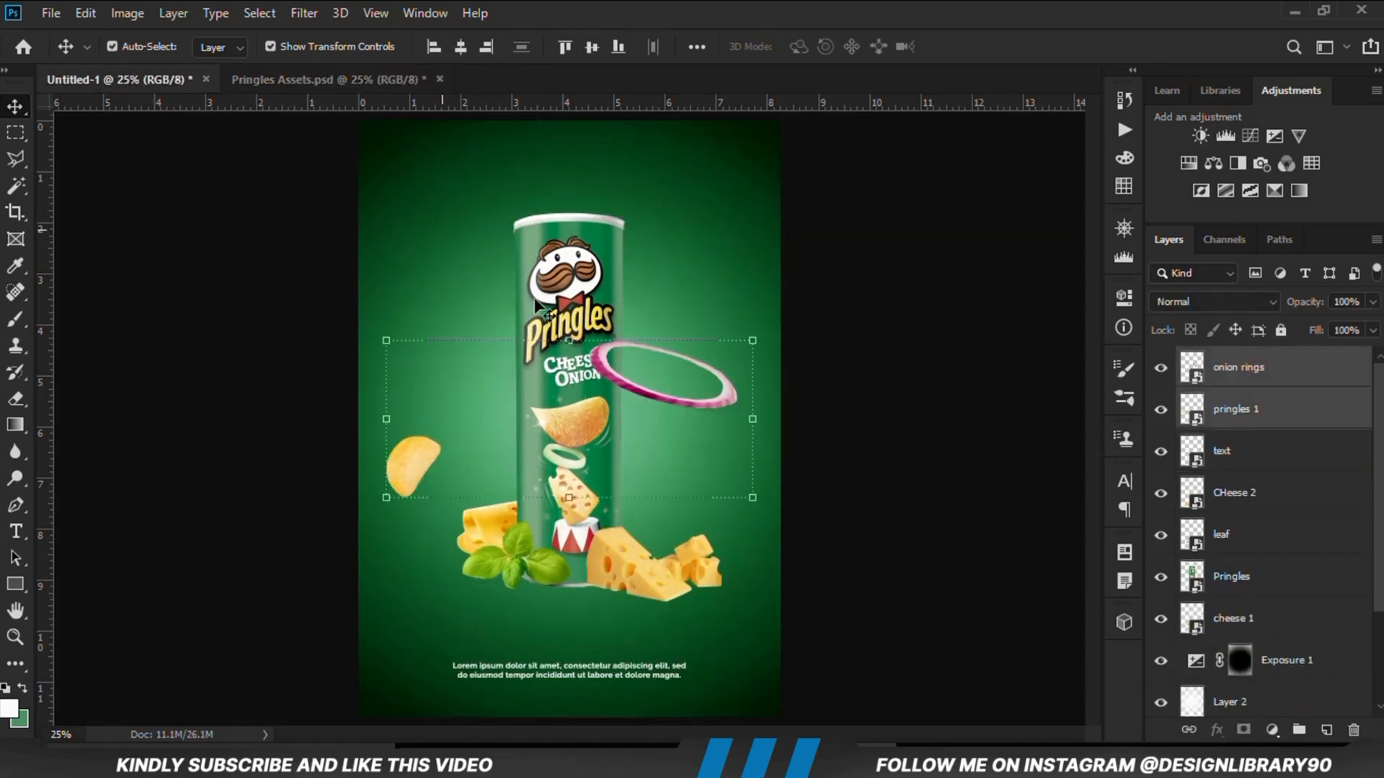
Step: Convert the pringles 1 chip layer to a Smart Object
click(841, 358)
right_click(1285, 423)
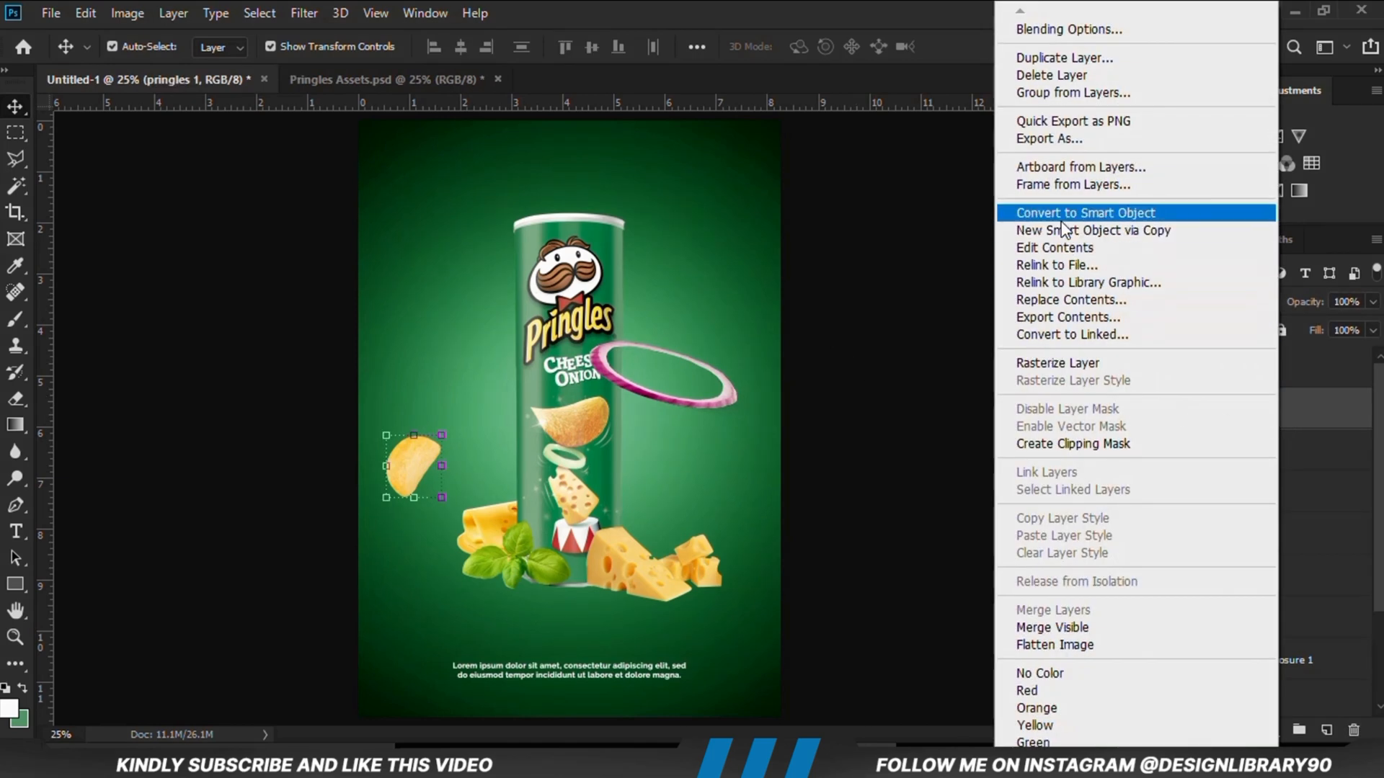
click(1045, 211)
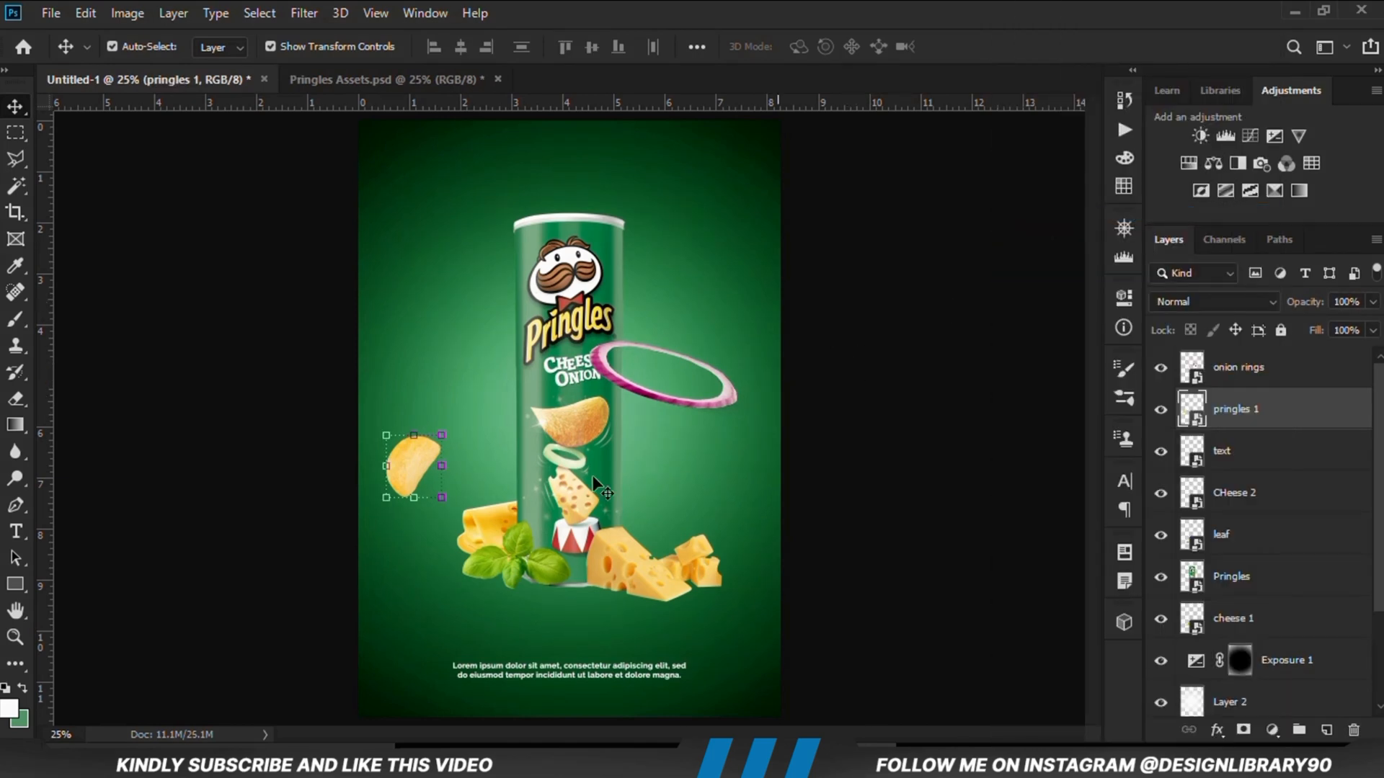
Step: Move the pringles 1 chip beside the can above the right-hand cheese, and place a duplicate chip at the can's upper left edge
drag(413, 468, 642, 497)
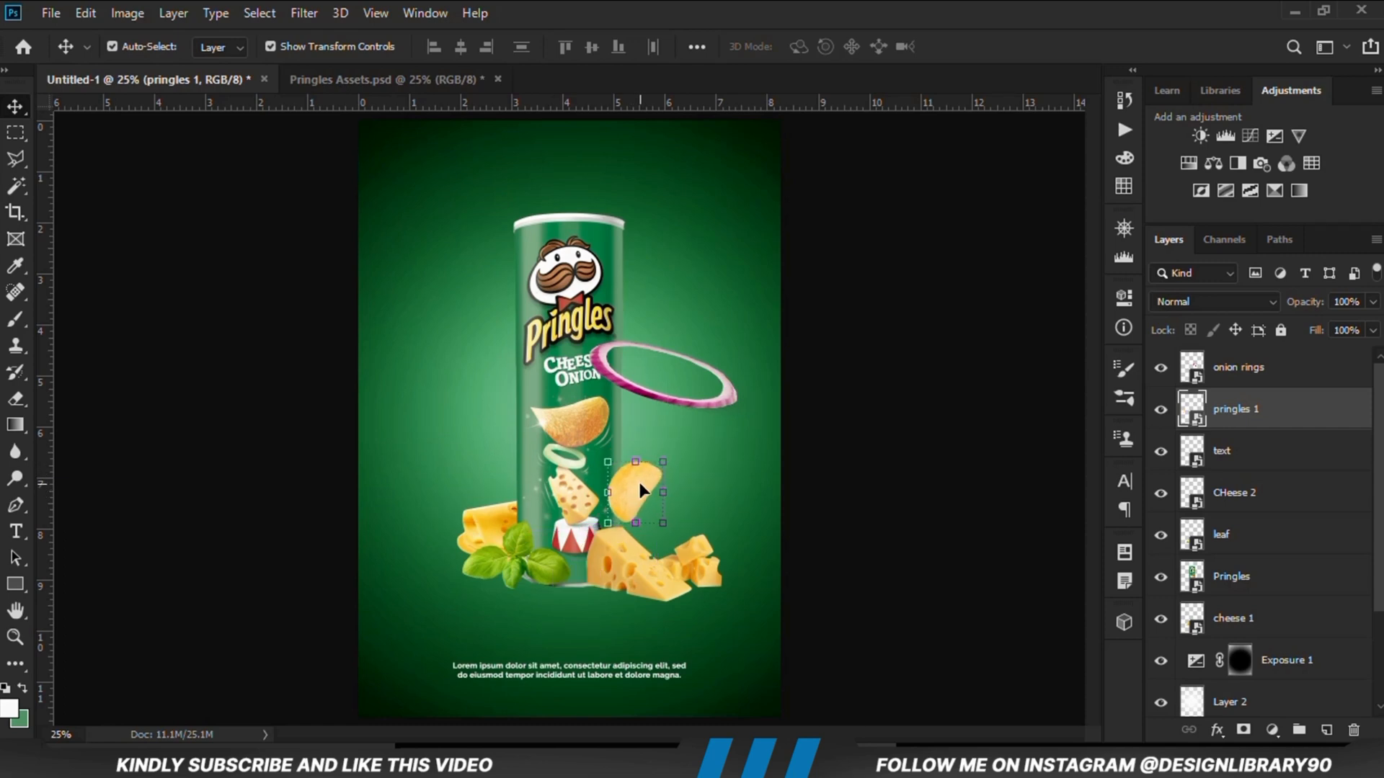
key(ctrl+j)
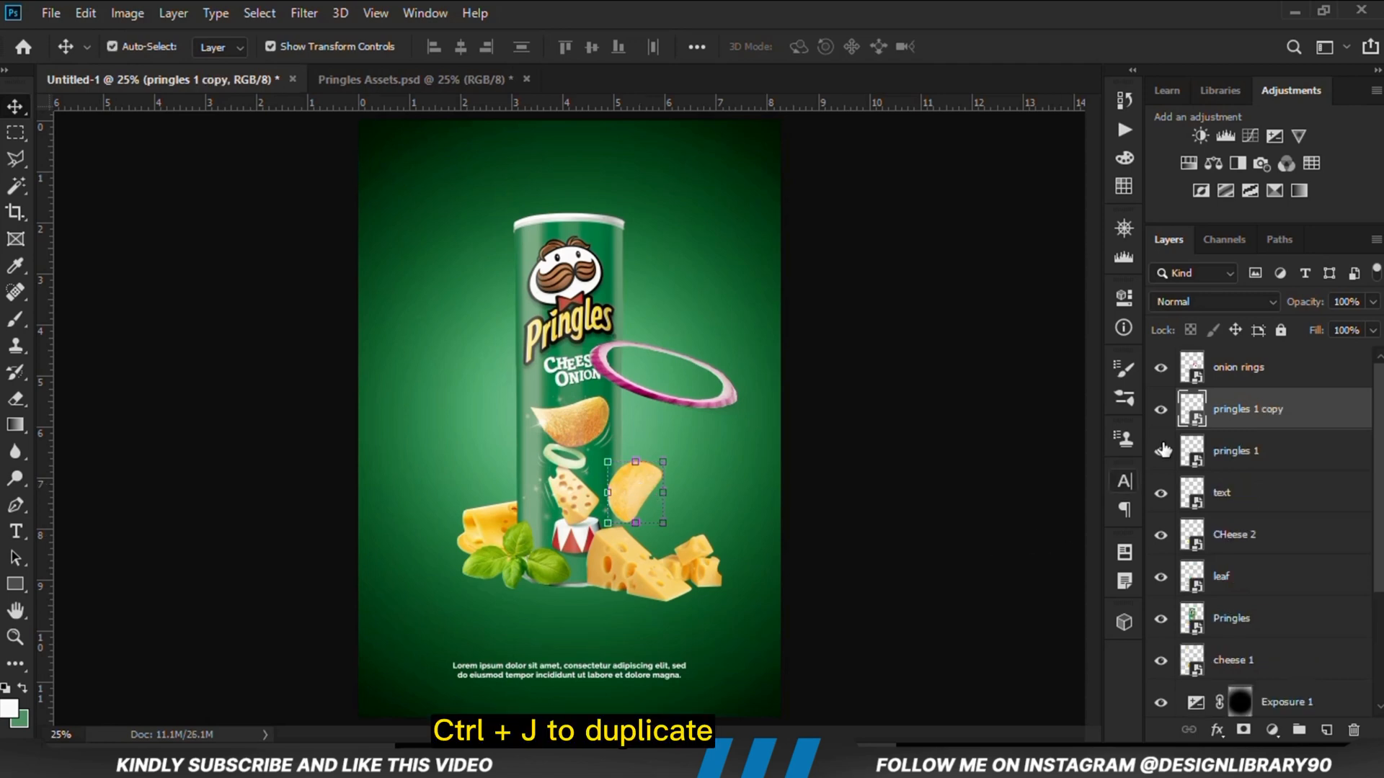
drag(644, 497, 508, 279)
Step: Rotate the duplicate chip to about -60° and set it overlapping the can's upper left rim
right_click(502, 273)
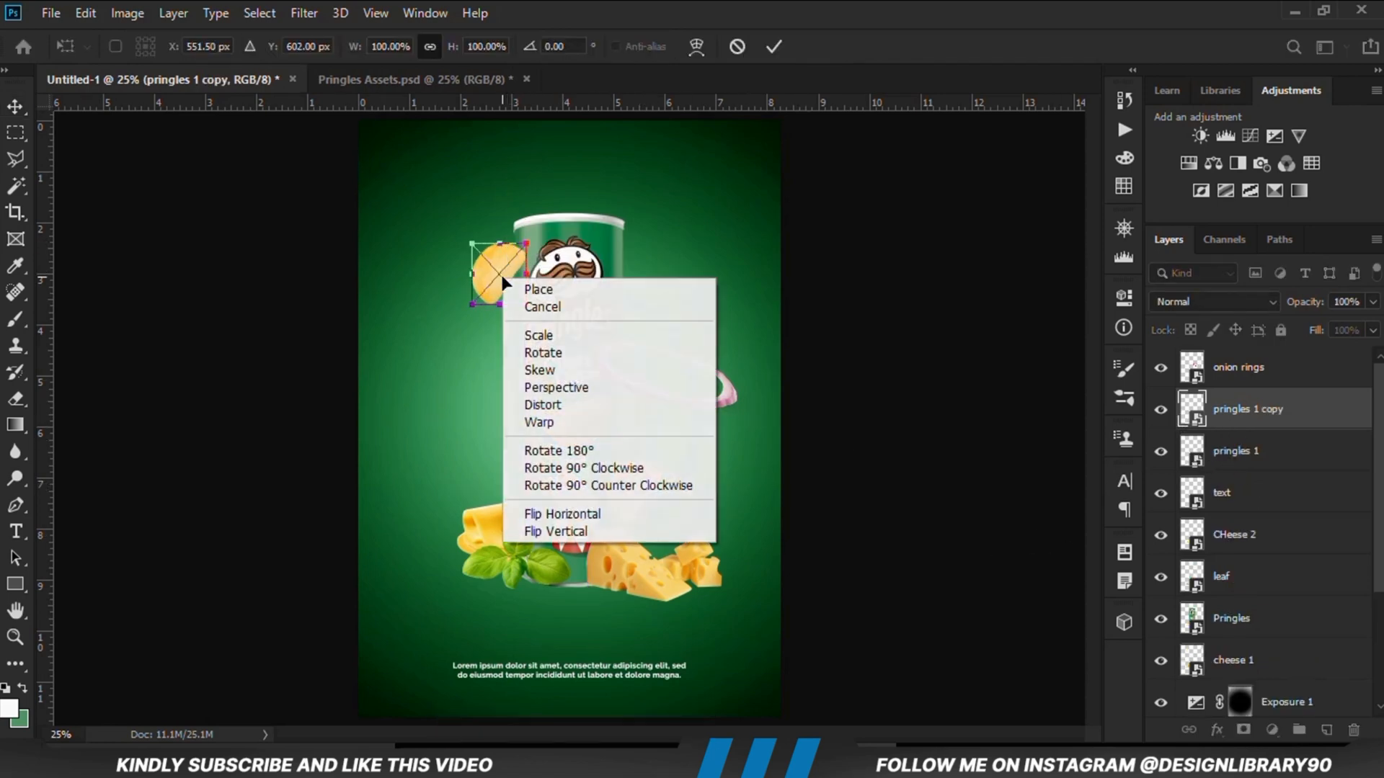
click(554, 469)
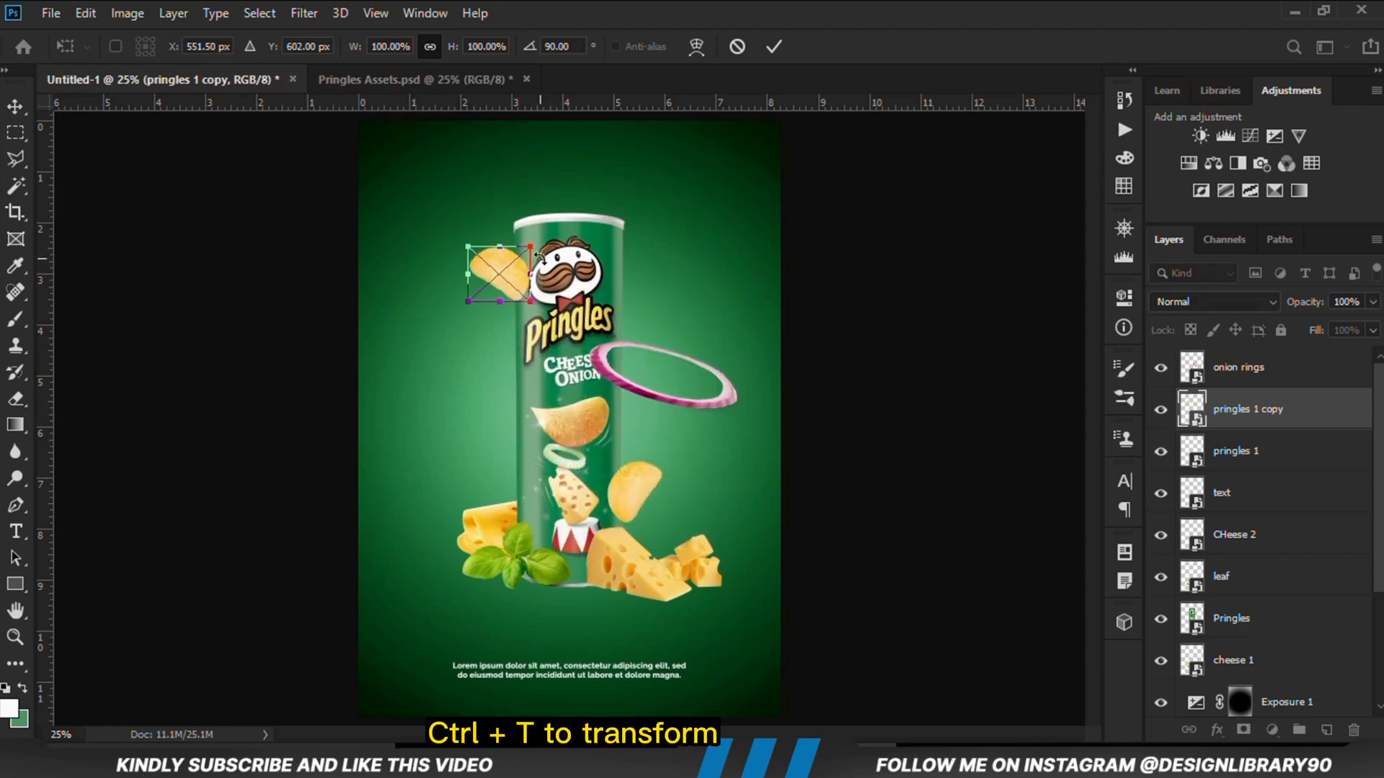
drag(555, 264, 434, 220)
drag(457, 342, 487, 351)
mouse_move(487, 285)
mouse_down()
mouse_move(503, 263)
mouse_move(494, 295)
mouse_up()
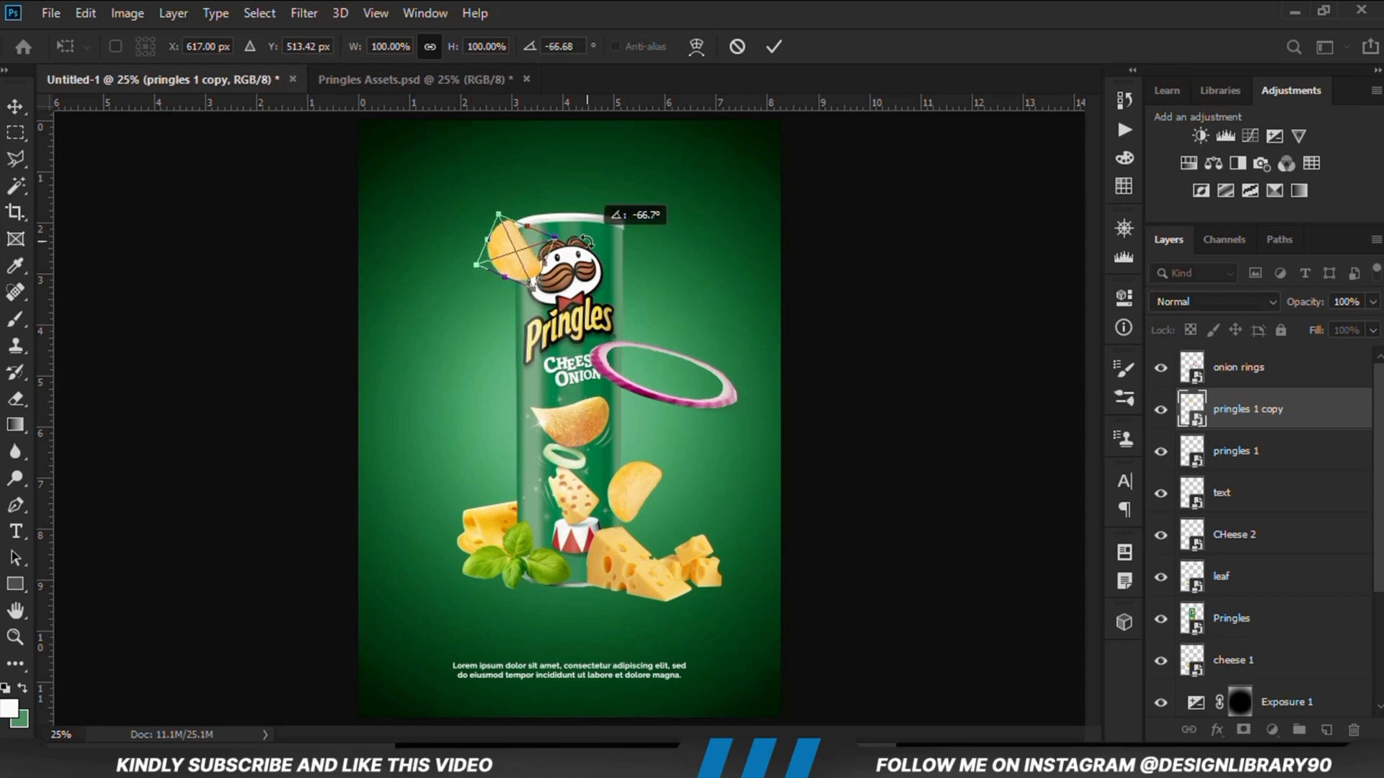
key(Return)
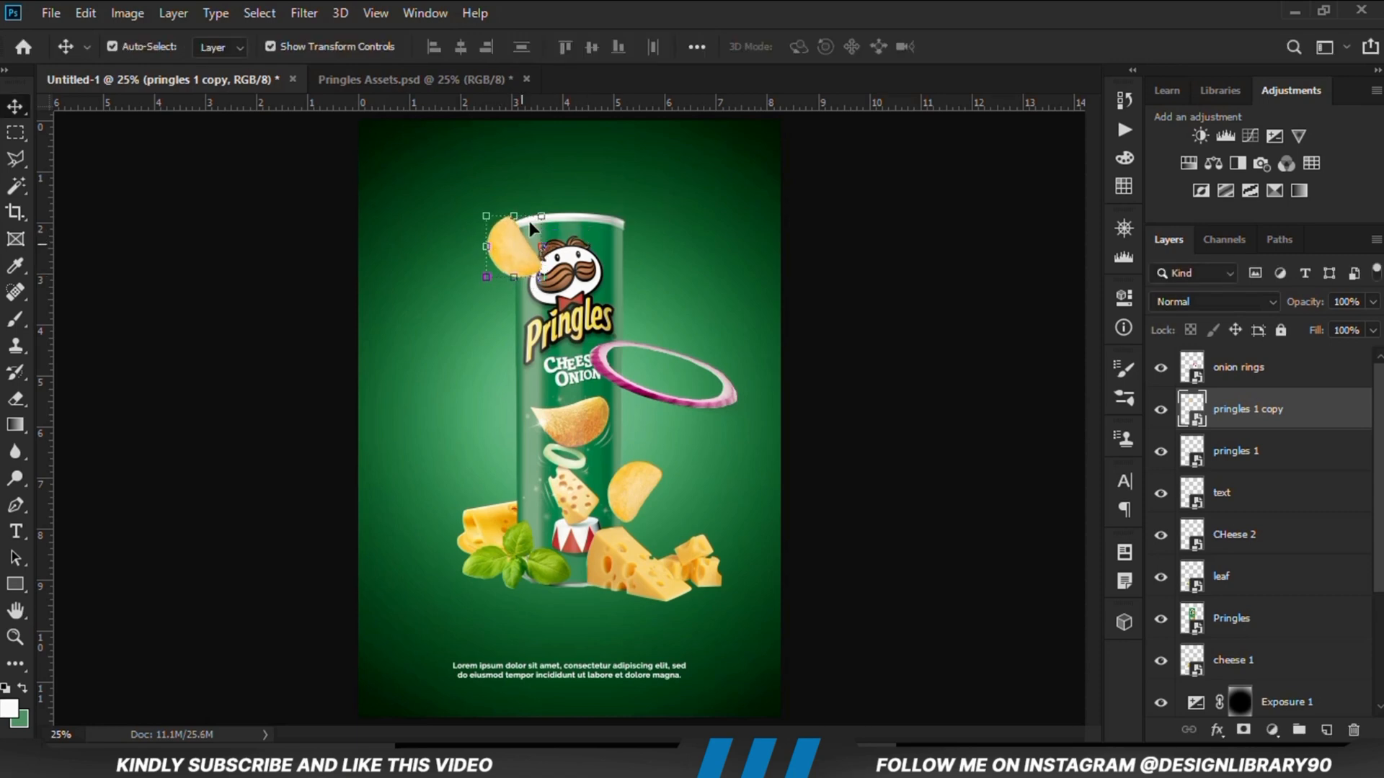
key(ctrl+t)
drag(537, 182, 549, 203)
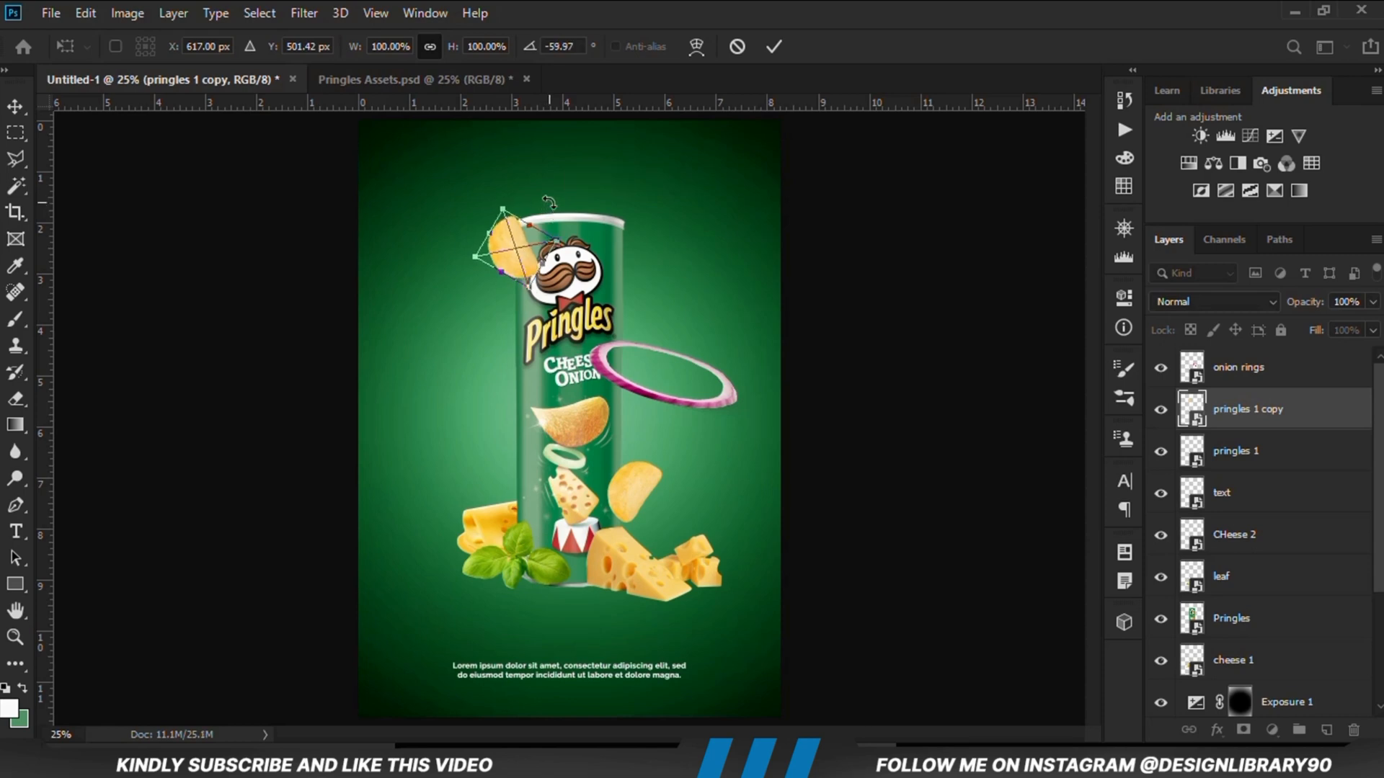
key(Return)
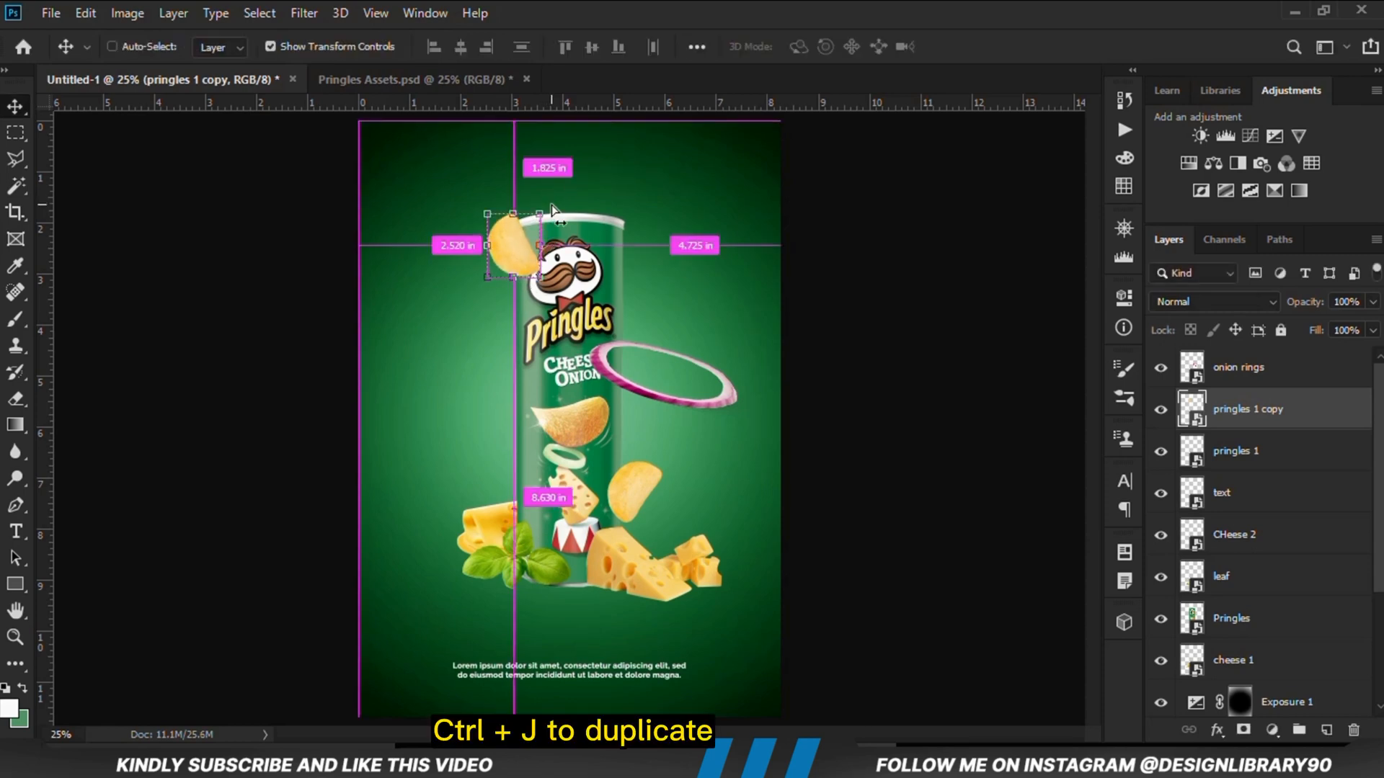
Step: Duplicate the tilted chip, scale it to about 106%, rotate it to about 164° and place it above the can, cropped by the poster's upper edge
key(ctrl+j)
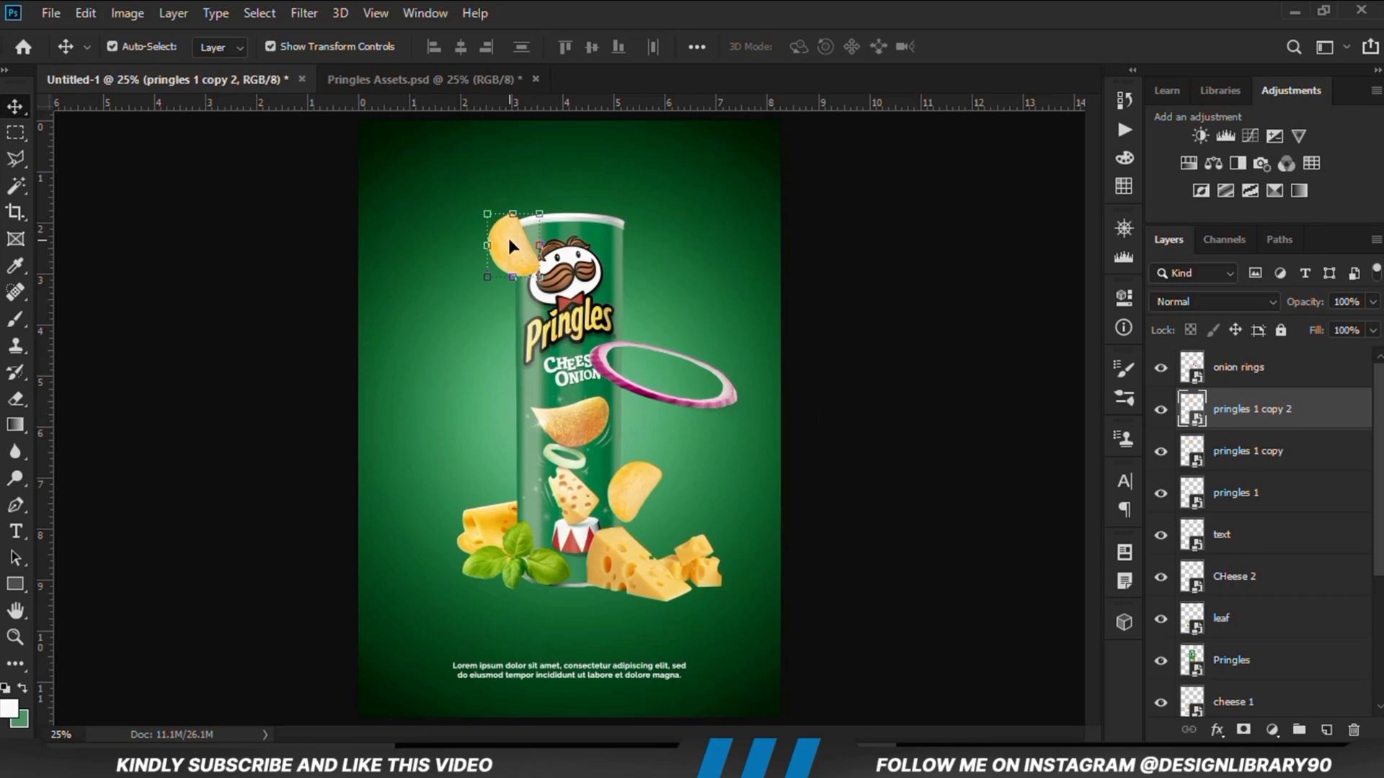
drag(509, 244, 628, 228)
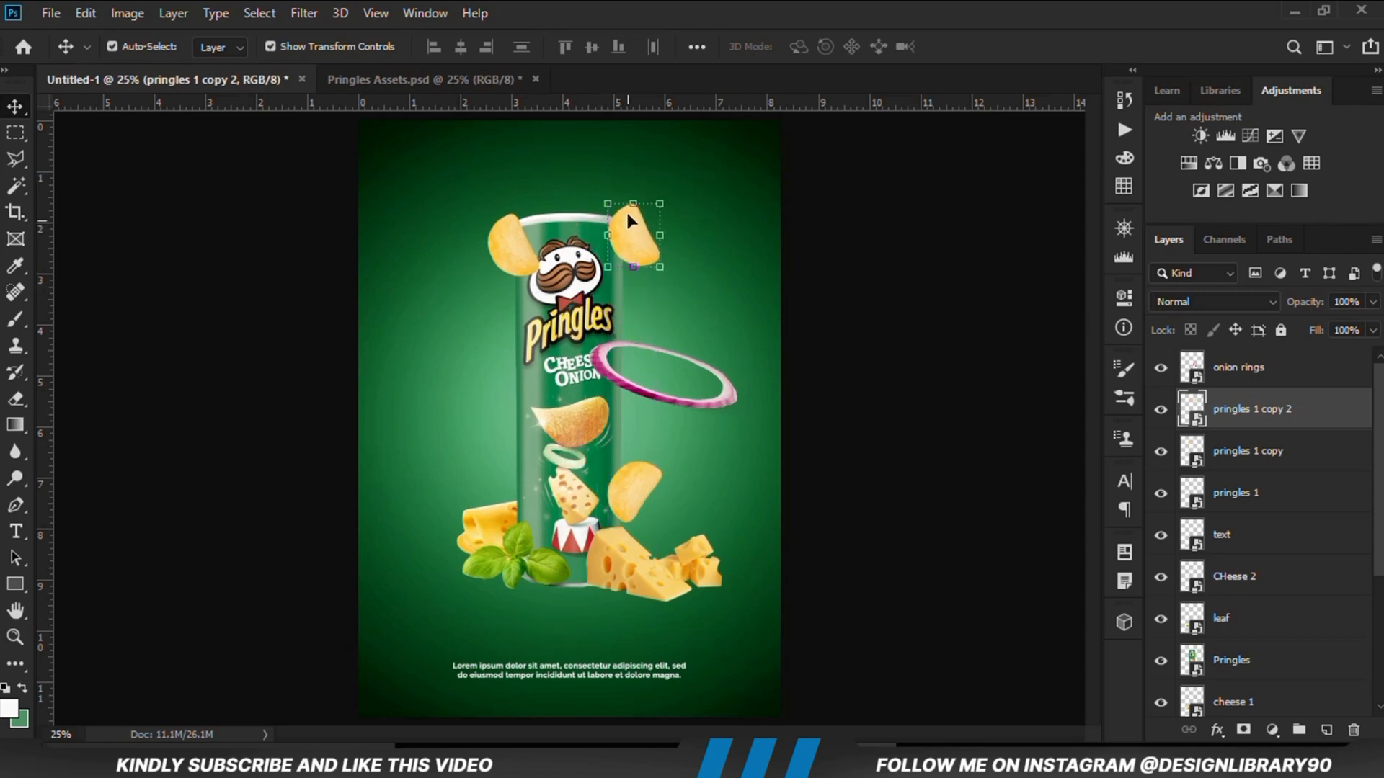
key(ctrl+t)
right_click(629, 229)
click(717, 438)
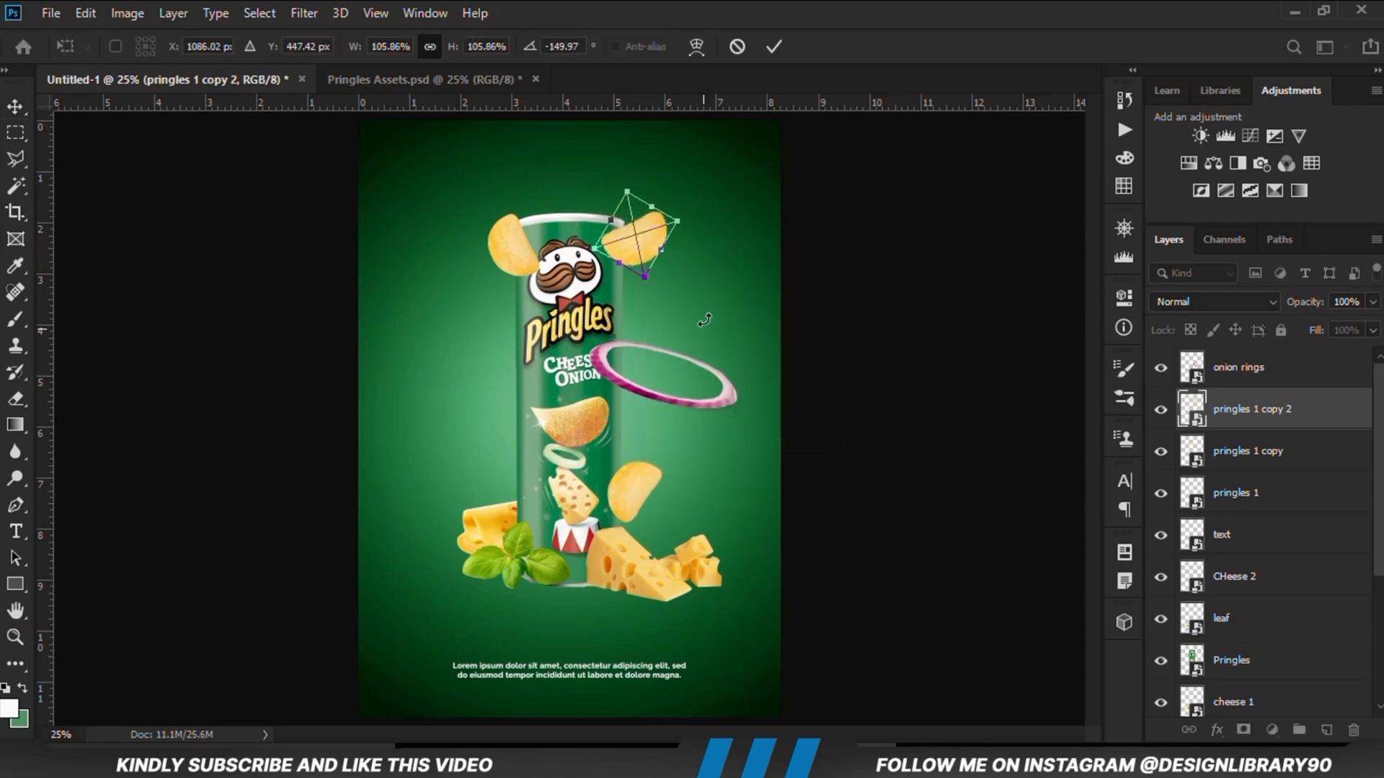
drag(679, 236, 646, 150)
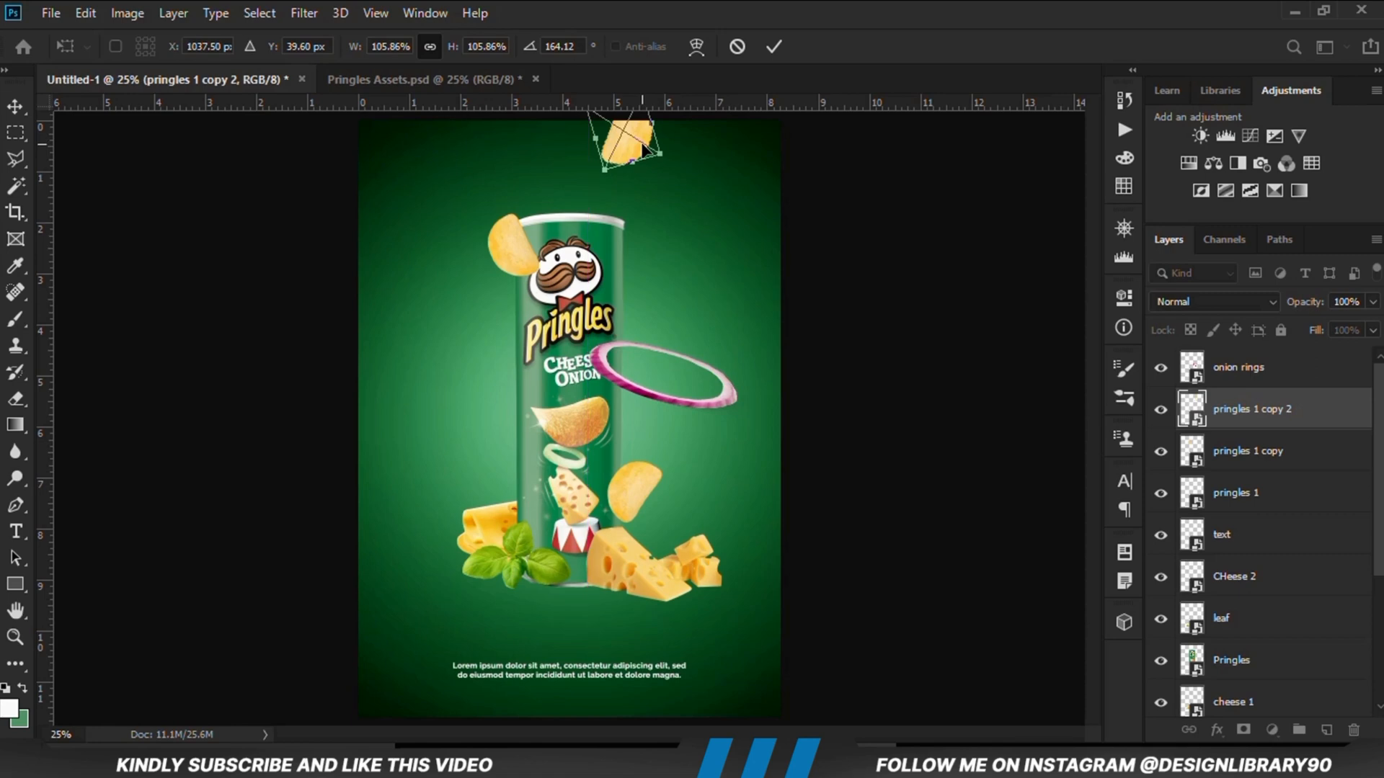
key(Return)
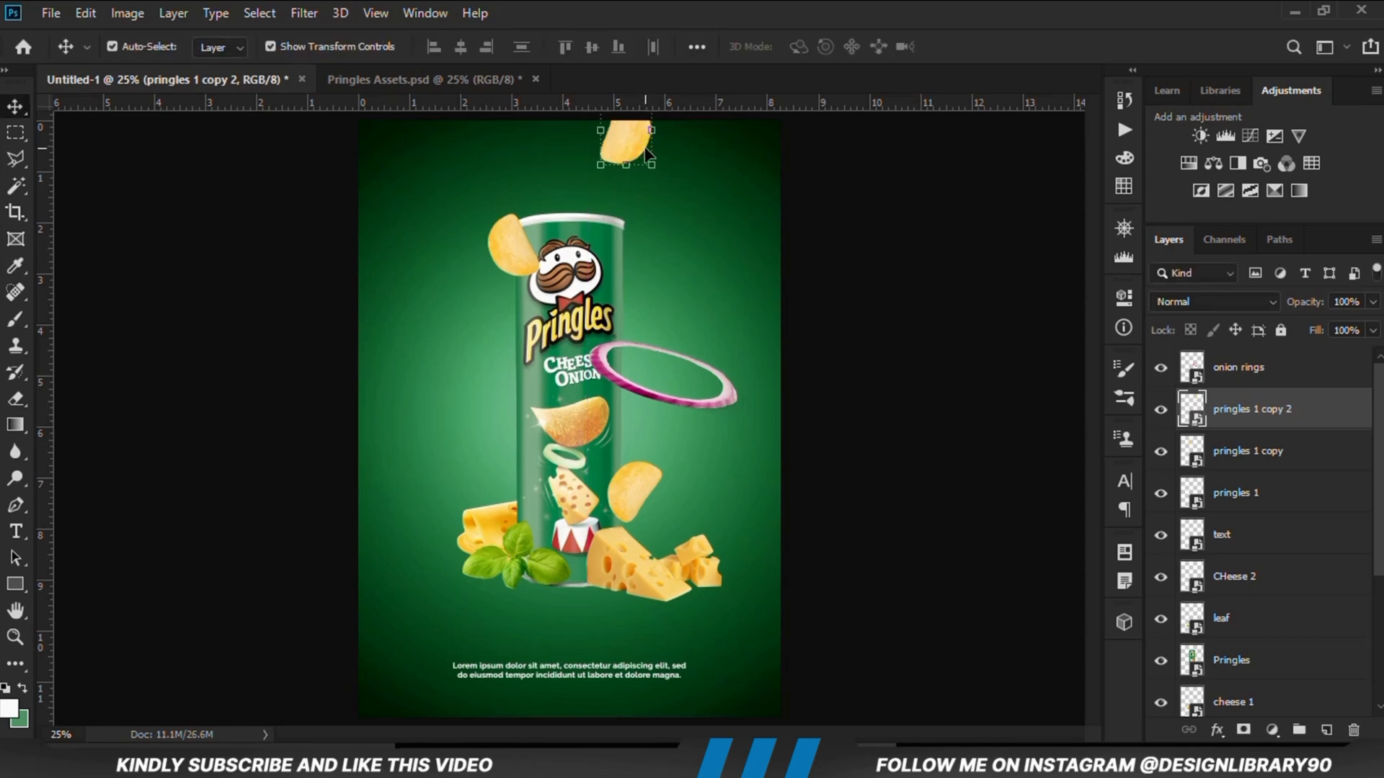
click(888, 424)
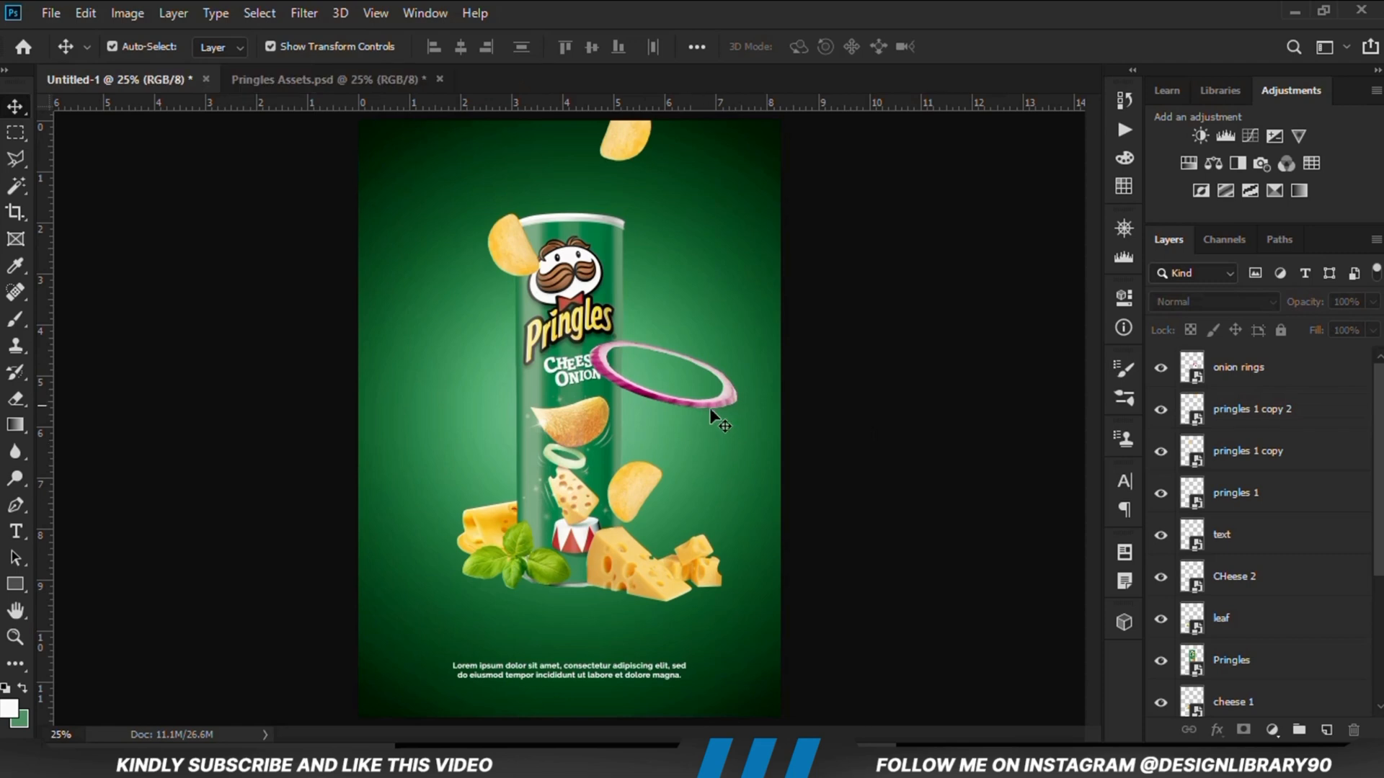
Step: Convert the onion rings layer to a Smart Object and move the ring around the can's Cheese & Onion lettering
click(725, 401)
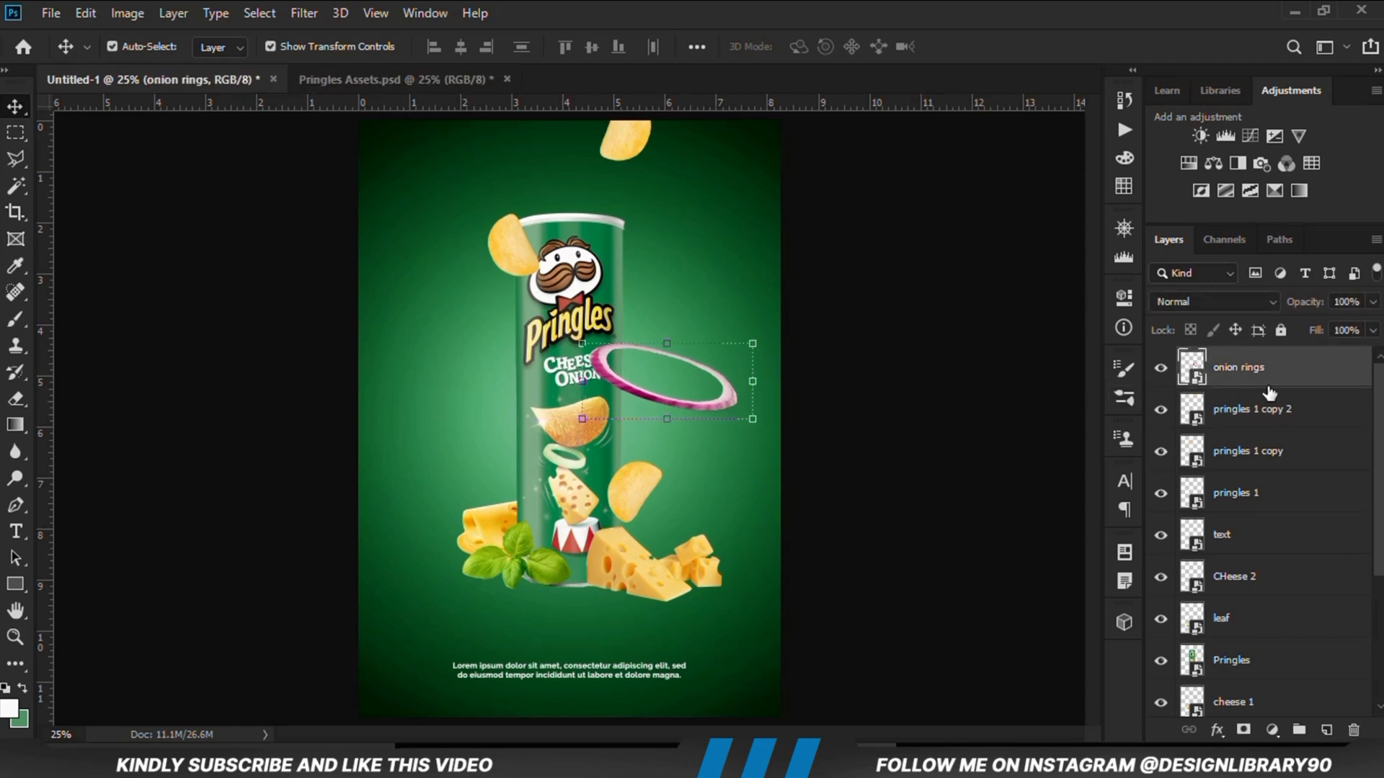
right_click(1246, 395)
click(1033, 209)
drag(728, 406, 627, 411)
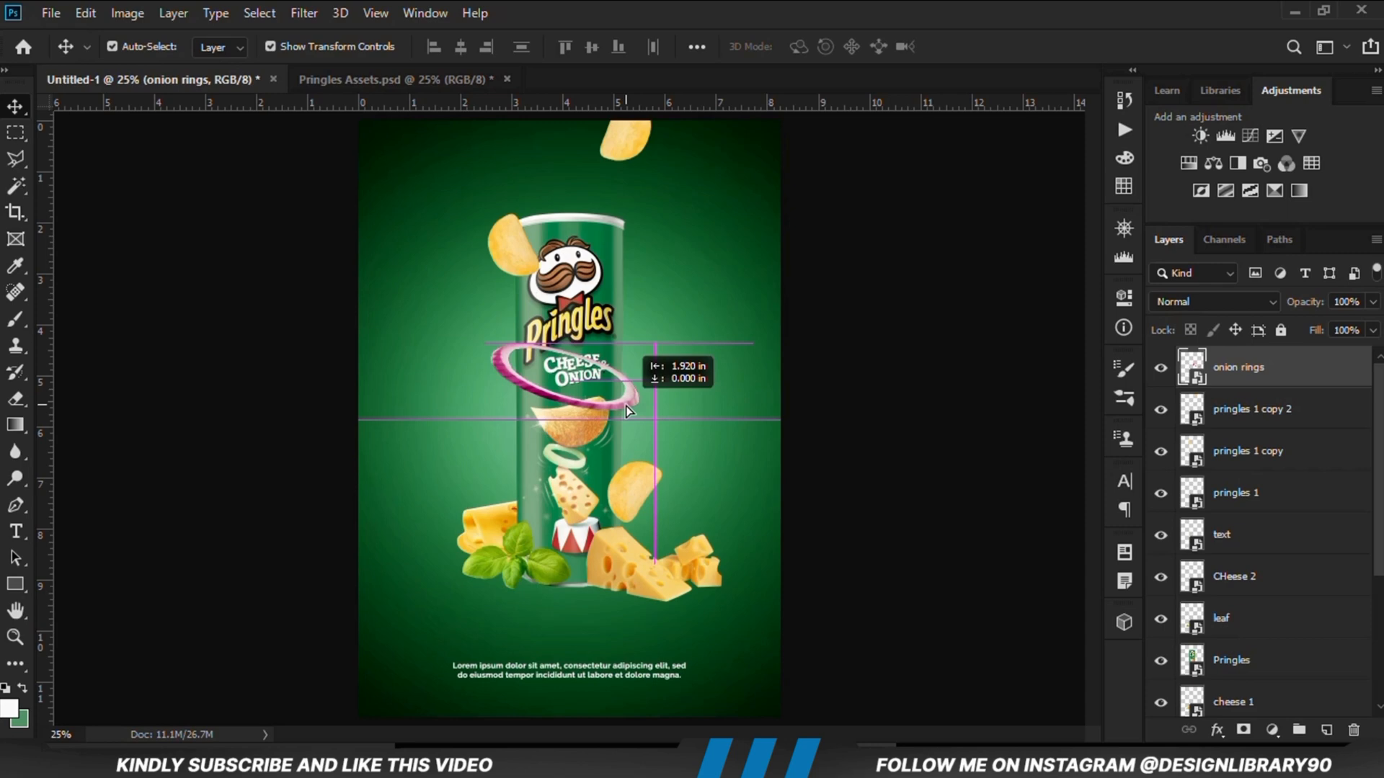
drag(626, 405, 625, 404)
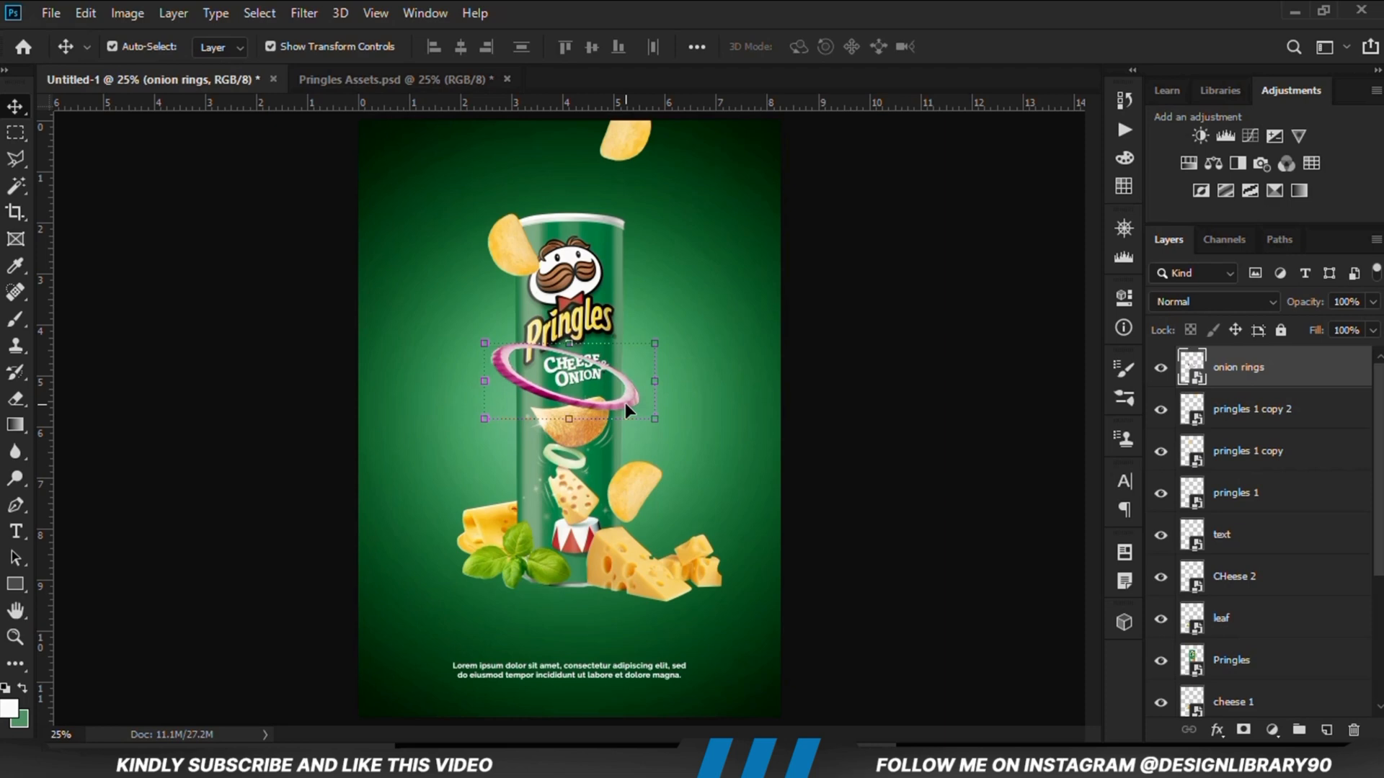
Step: Hide the onion rings layer and leave no layer selected
click(1160, 367)
click(926, 450)
key(ctrl+0)
key(ctrl+minus)
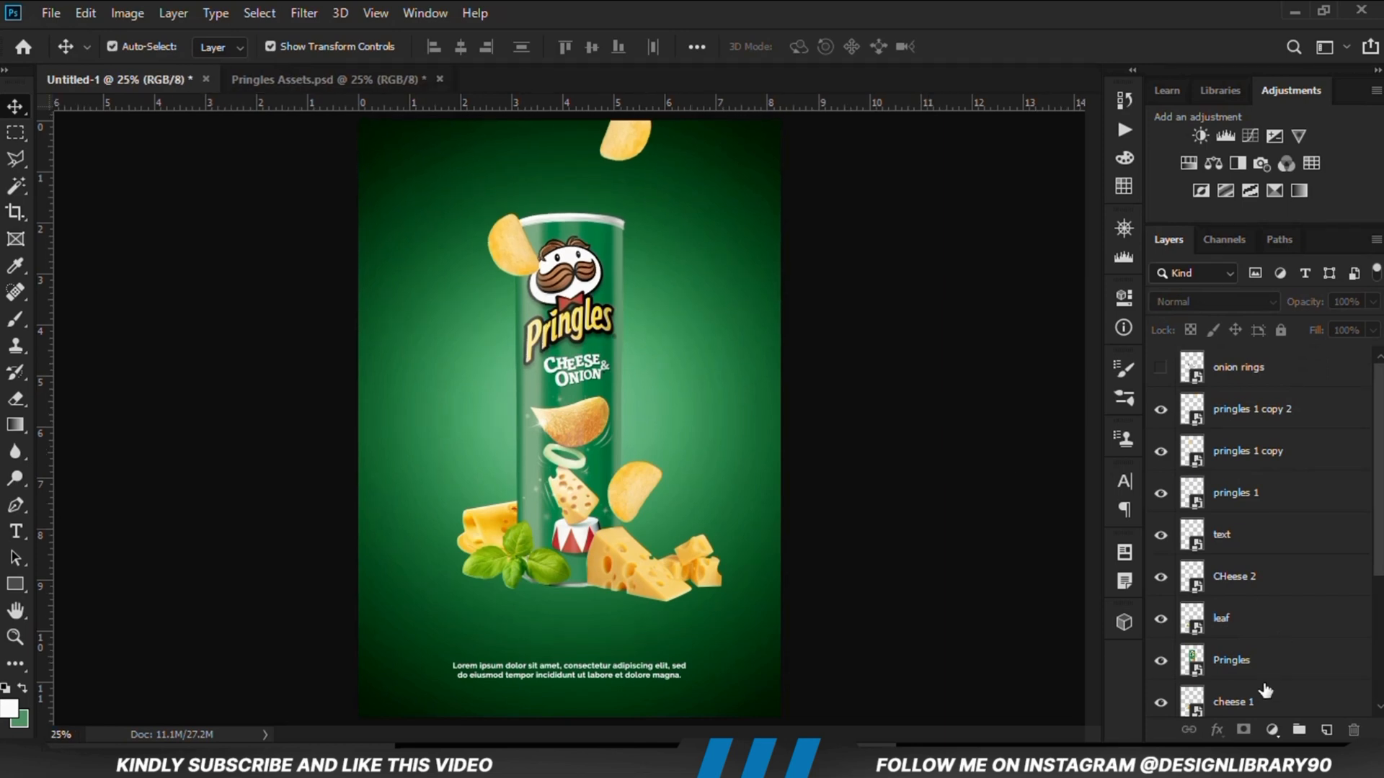
Step: Add a Curves adjustment above all layers, lowering the shadows slightly while lifting the upper tones back up, and compare the poster with and without it
click(1273, 730)
click(1270, 472)
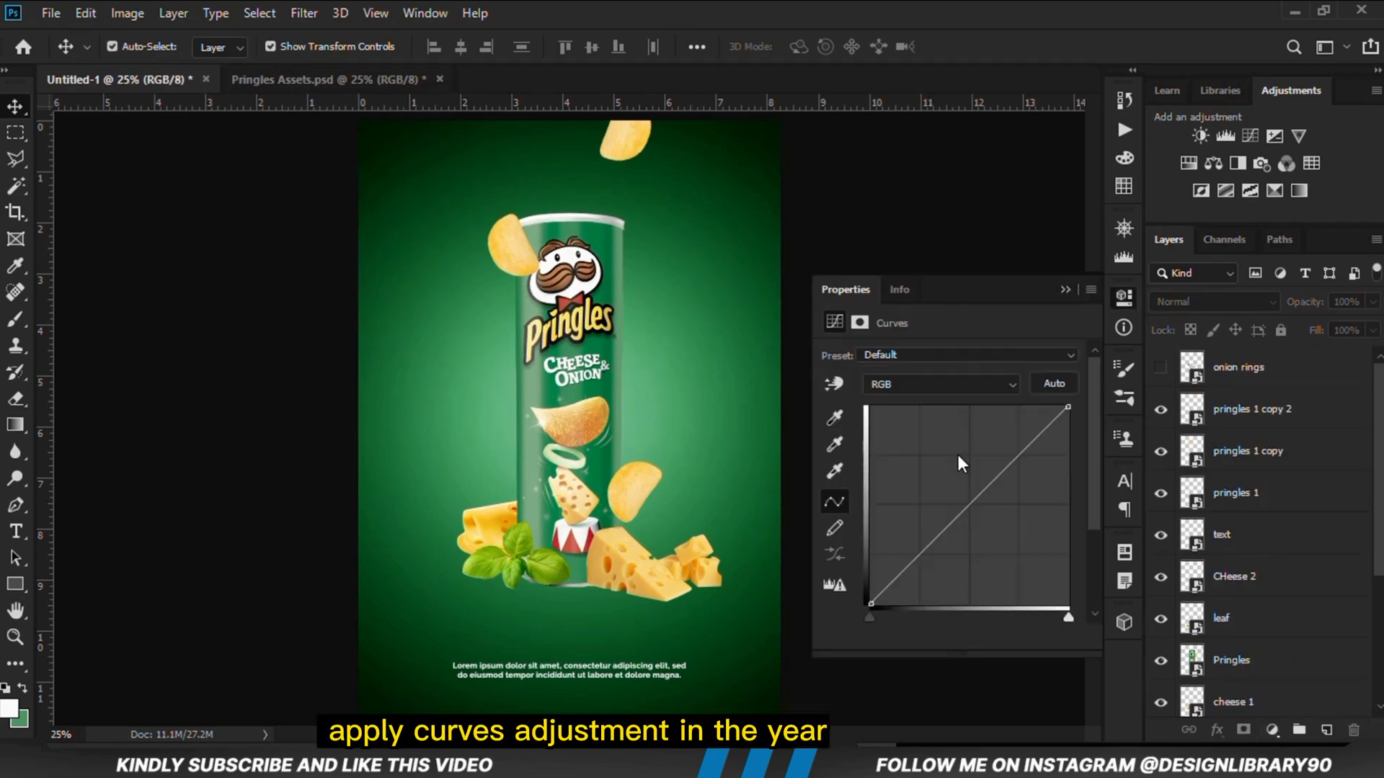
drag(912, 560, 917, 568)
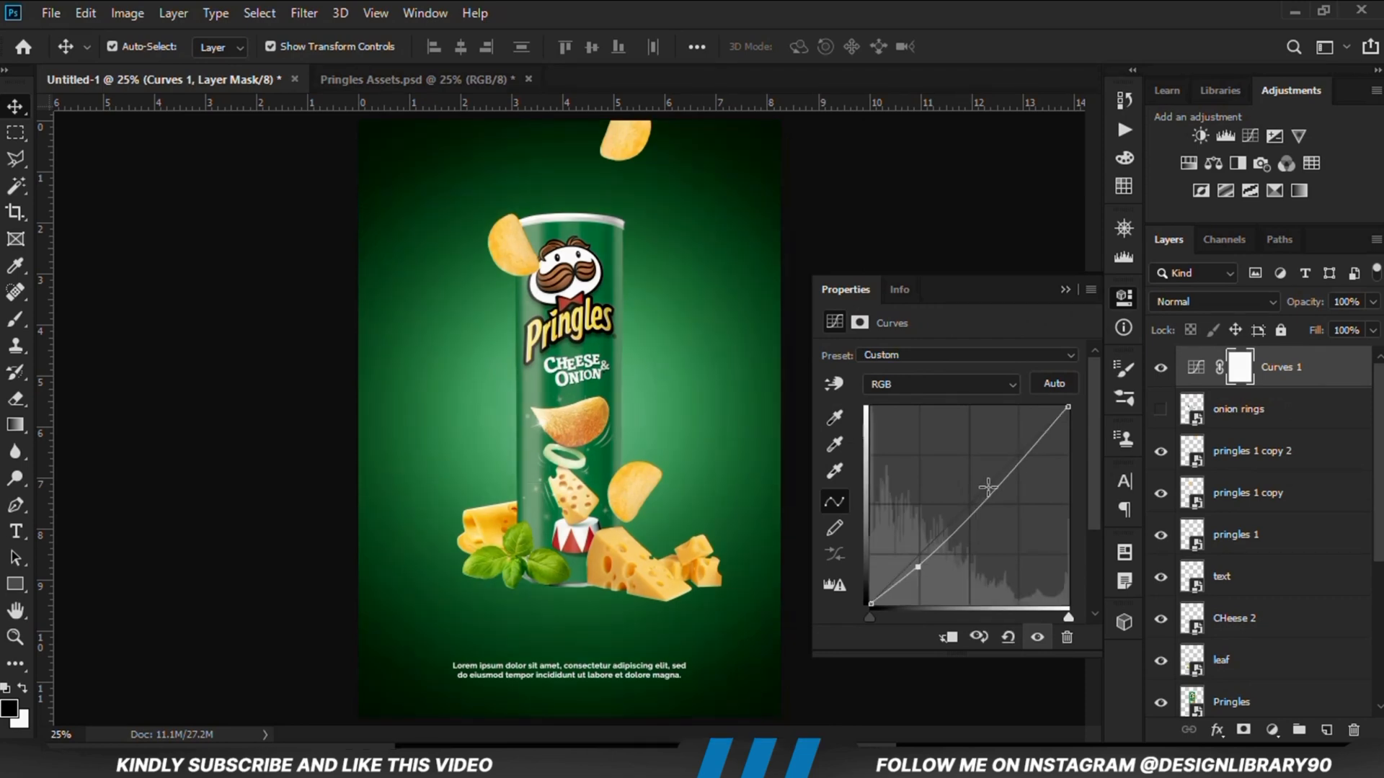
drag(999, 486, 999, 481)
drag(924, 568, 929, 564)
click(1064, 290)
click(1161, 369)
click(1161, 369)
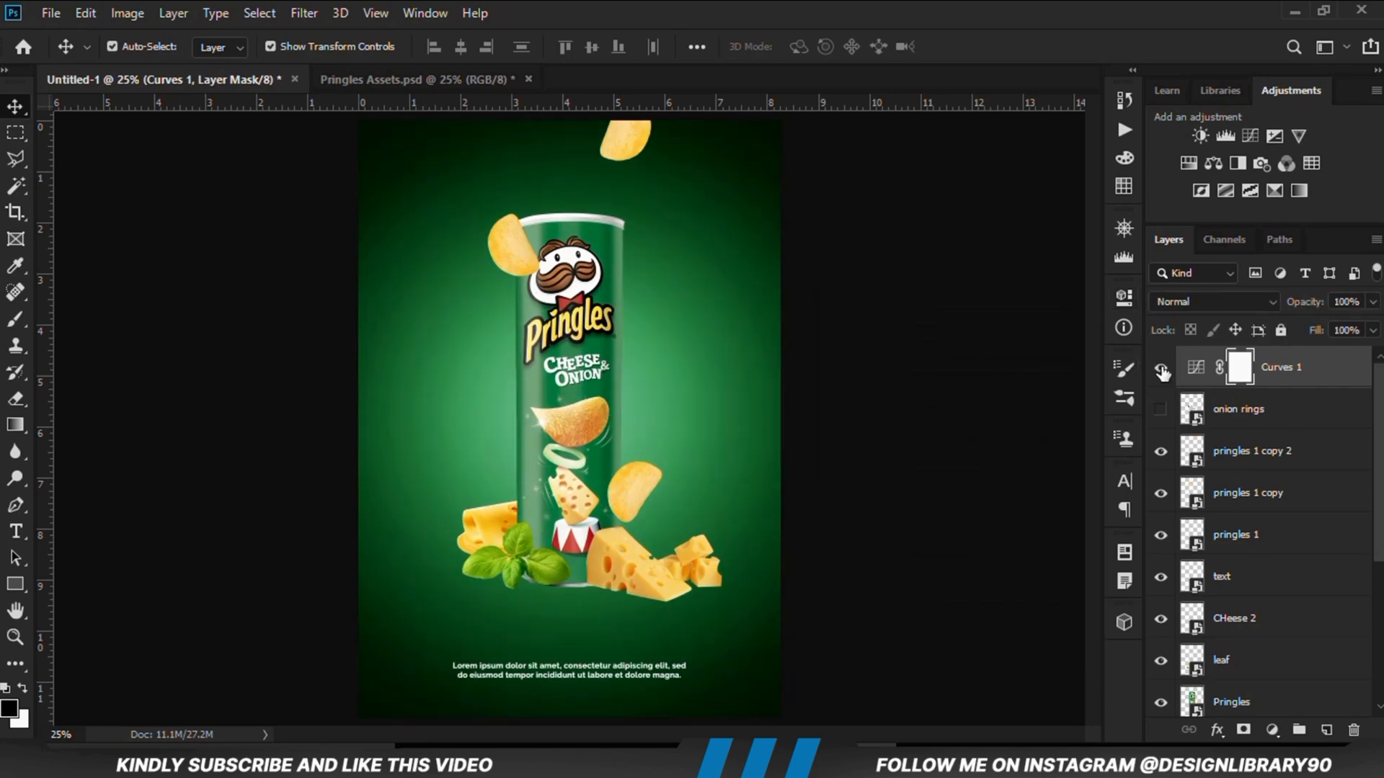
Step: Reduce the opacity of the Curves 1 layer to 85%
click(1372, 302)
drag(1375, 326, 1360, 326)
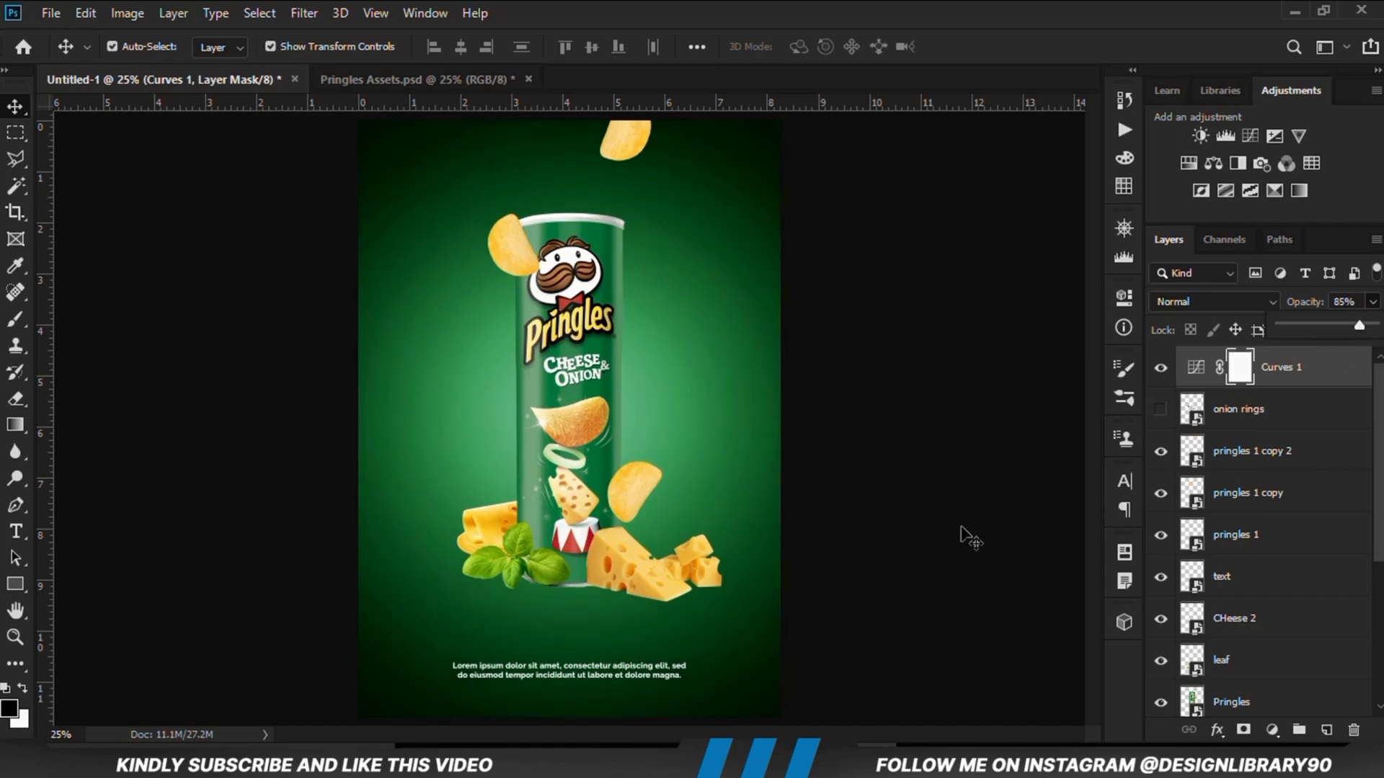
click(953, 549)
Step: Move the pringles 1 chip beside the can slightly higher above the cheese
click(638, 496)
drag(640, 498, 640, 487)
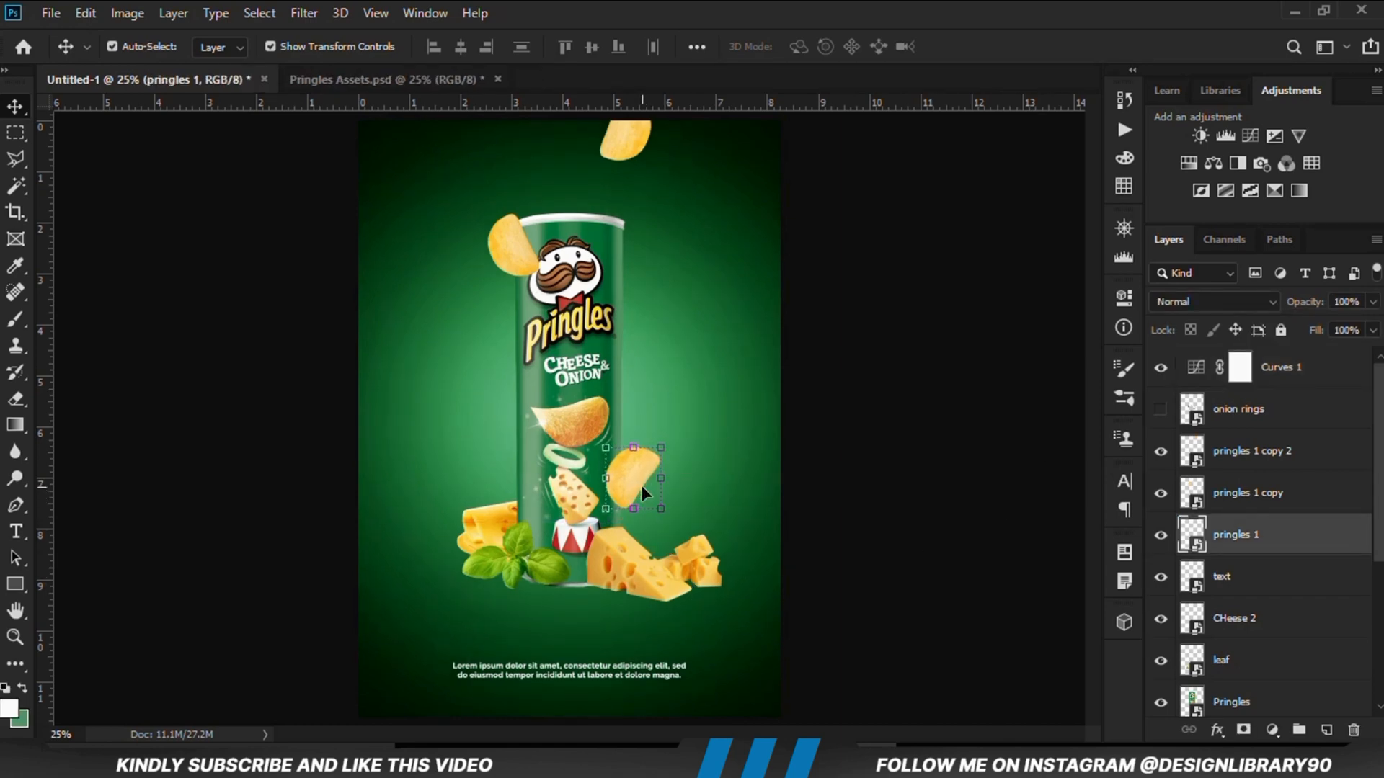
click(858, 537)
click(660, 576)
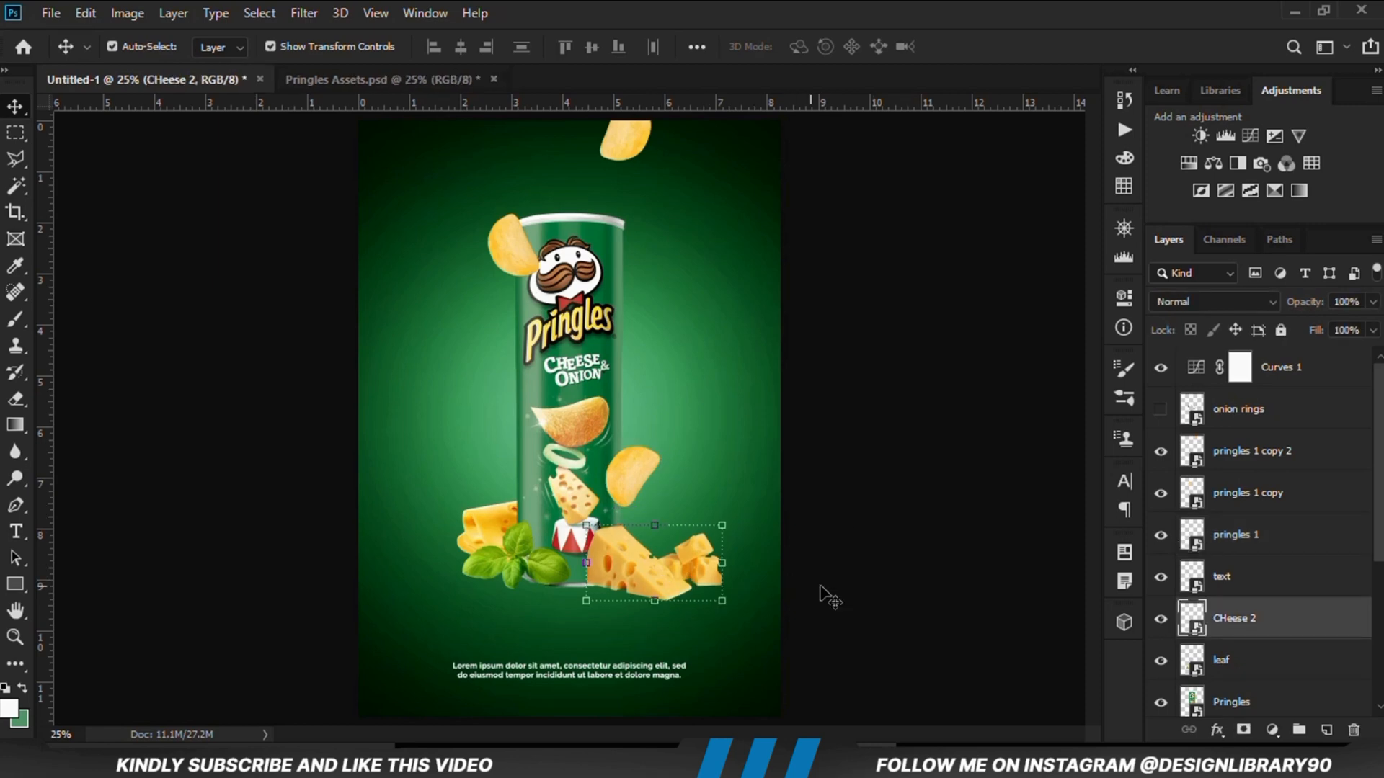
click(856, 577)
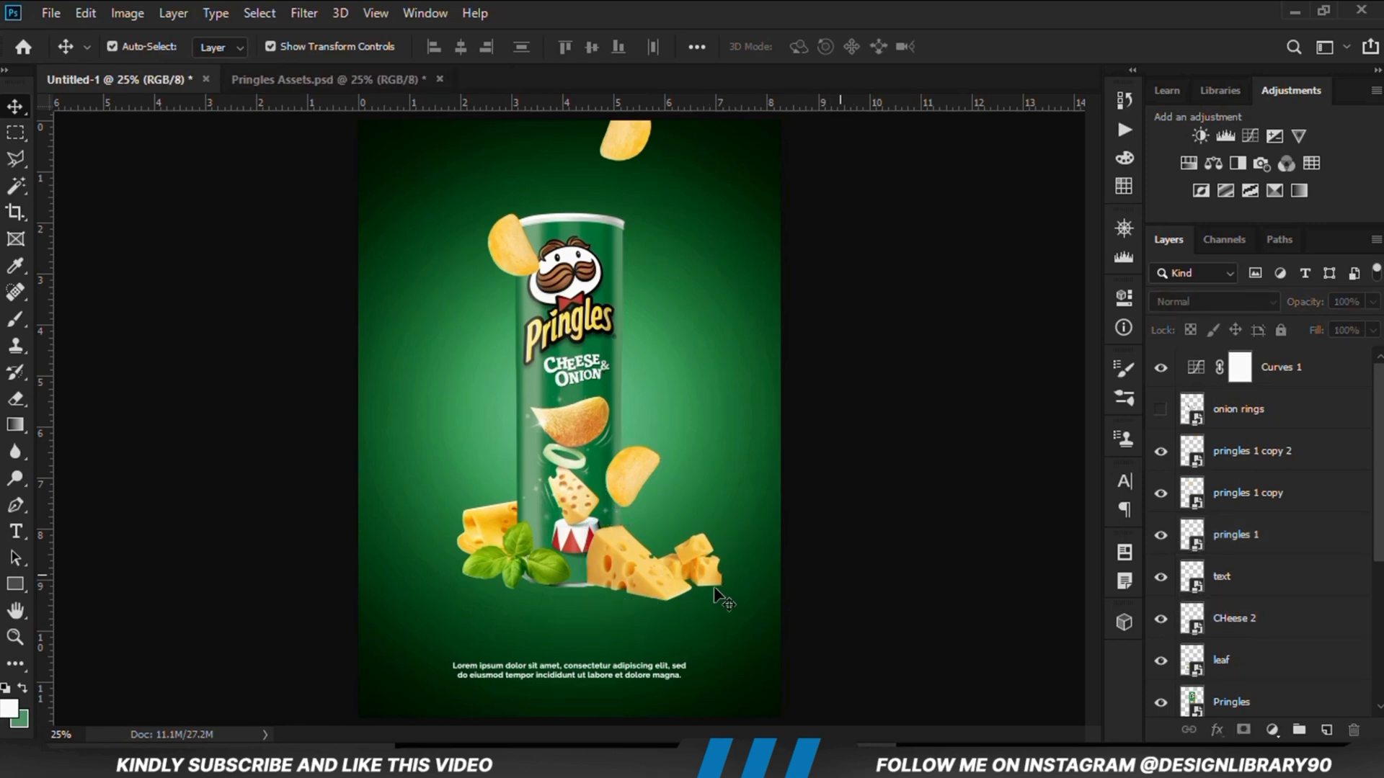
Step: Nudge the leaf slightly lower at the base of the can
click(513, 565)
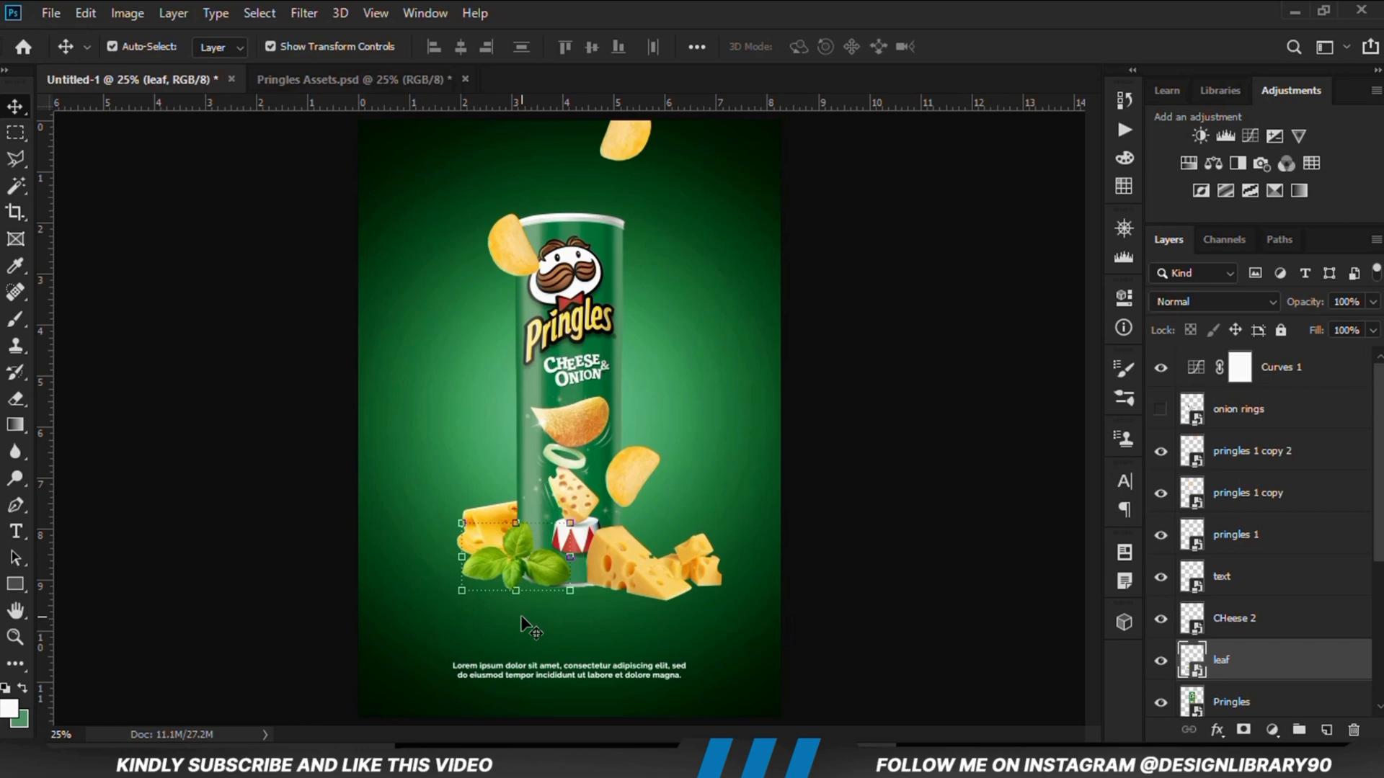
key(shift+Down)
key(shift+Down)
key(shift+Down)
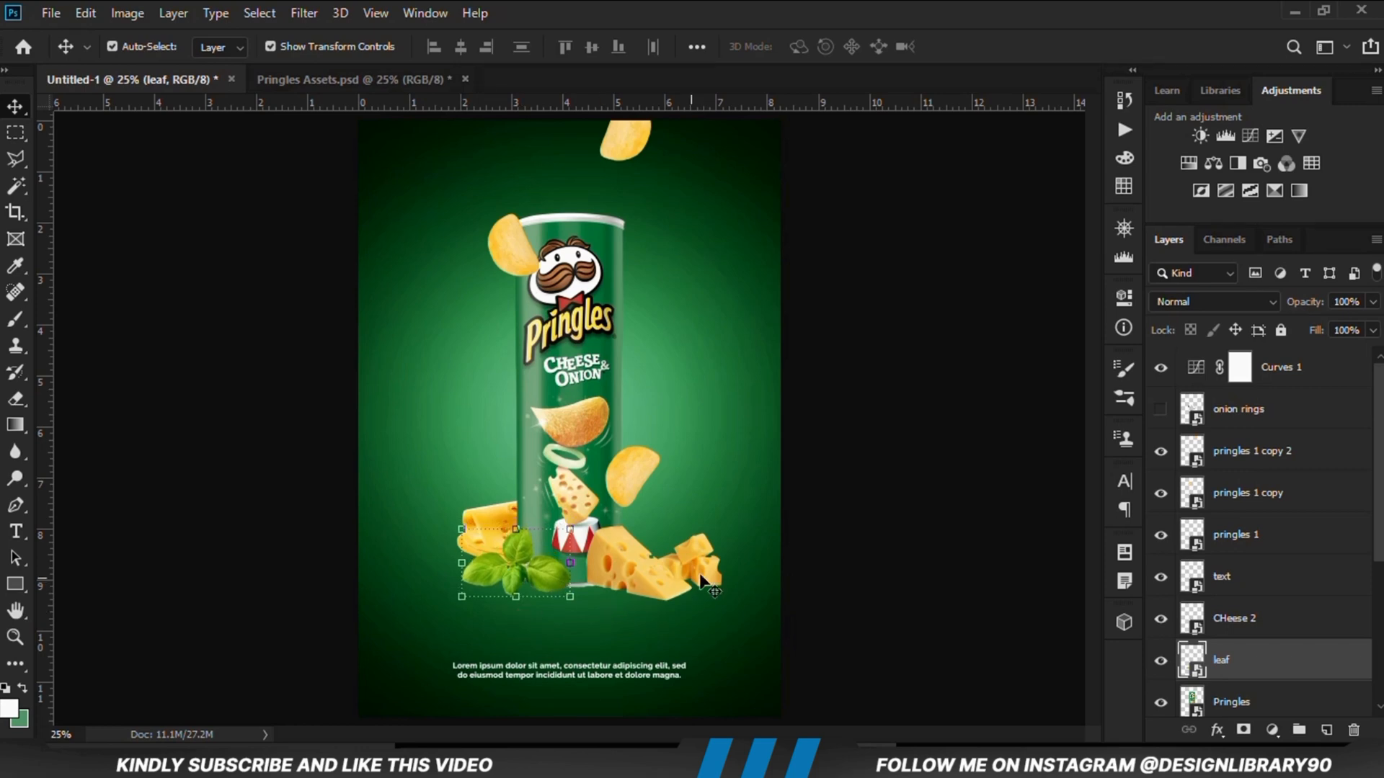
click(919, 548)
Step: Nudge the cheese 1 layer behind the leaf slightly lower
click(481, 536)
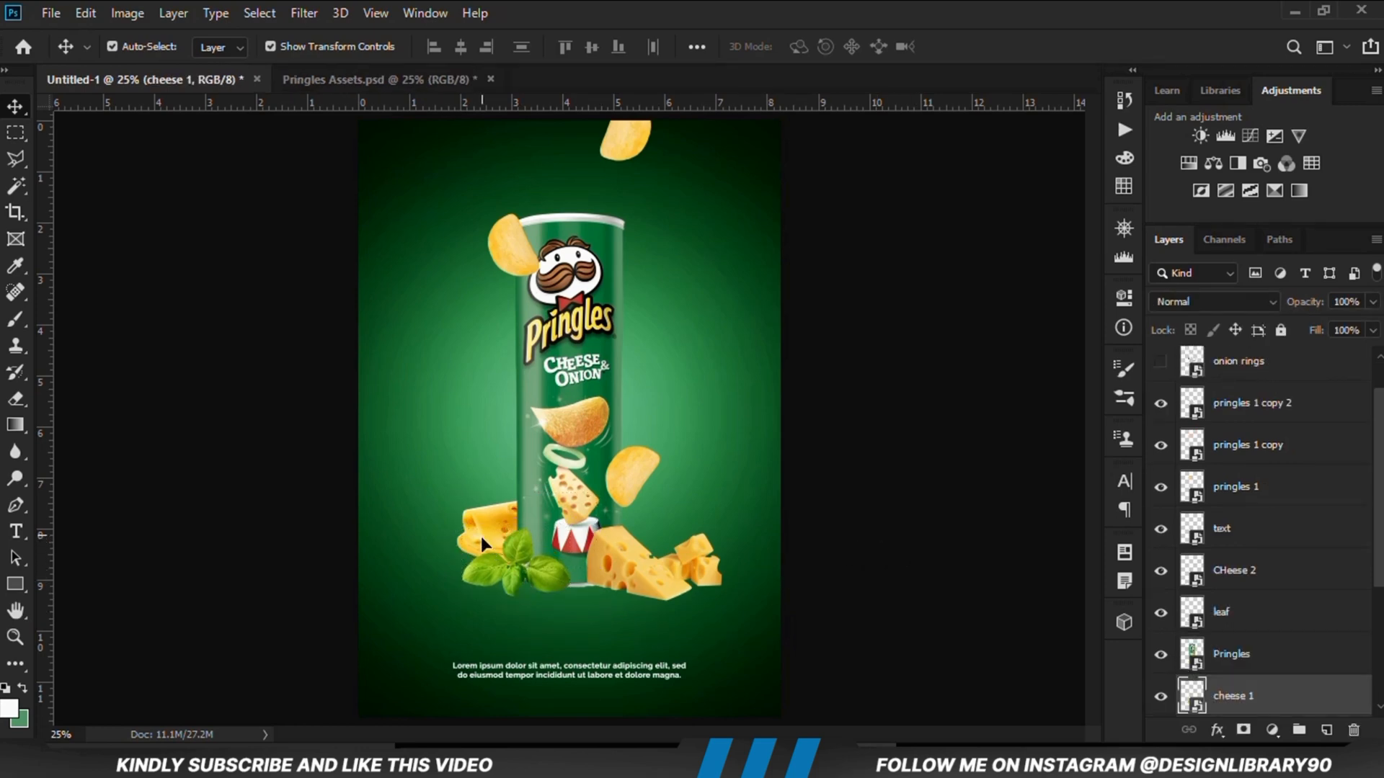
key(shift+Down)
key(shift+Down)
key(shift+Down)
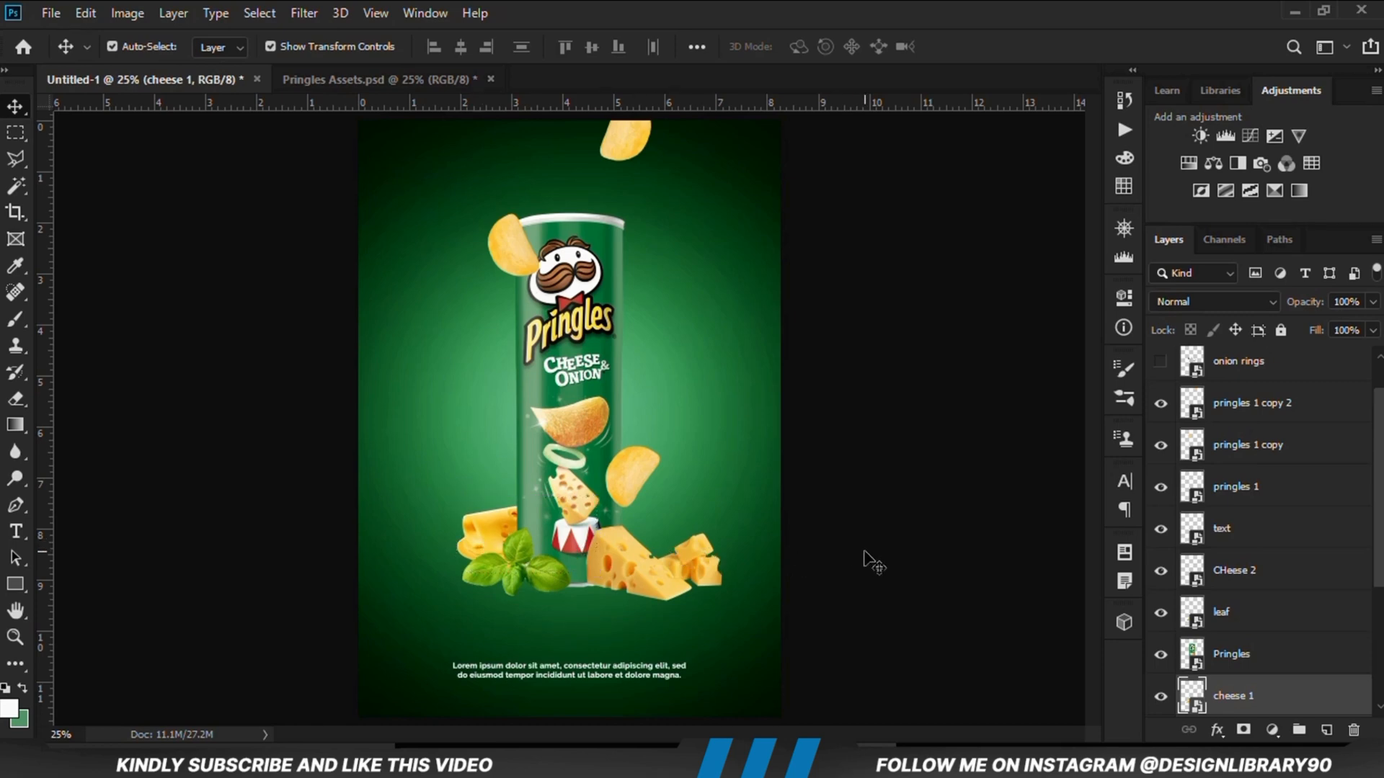
click(865, 553)
key(ctrl)
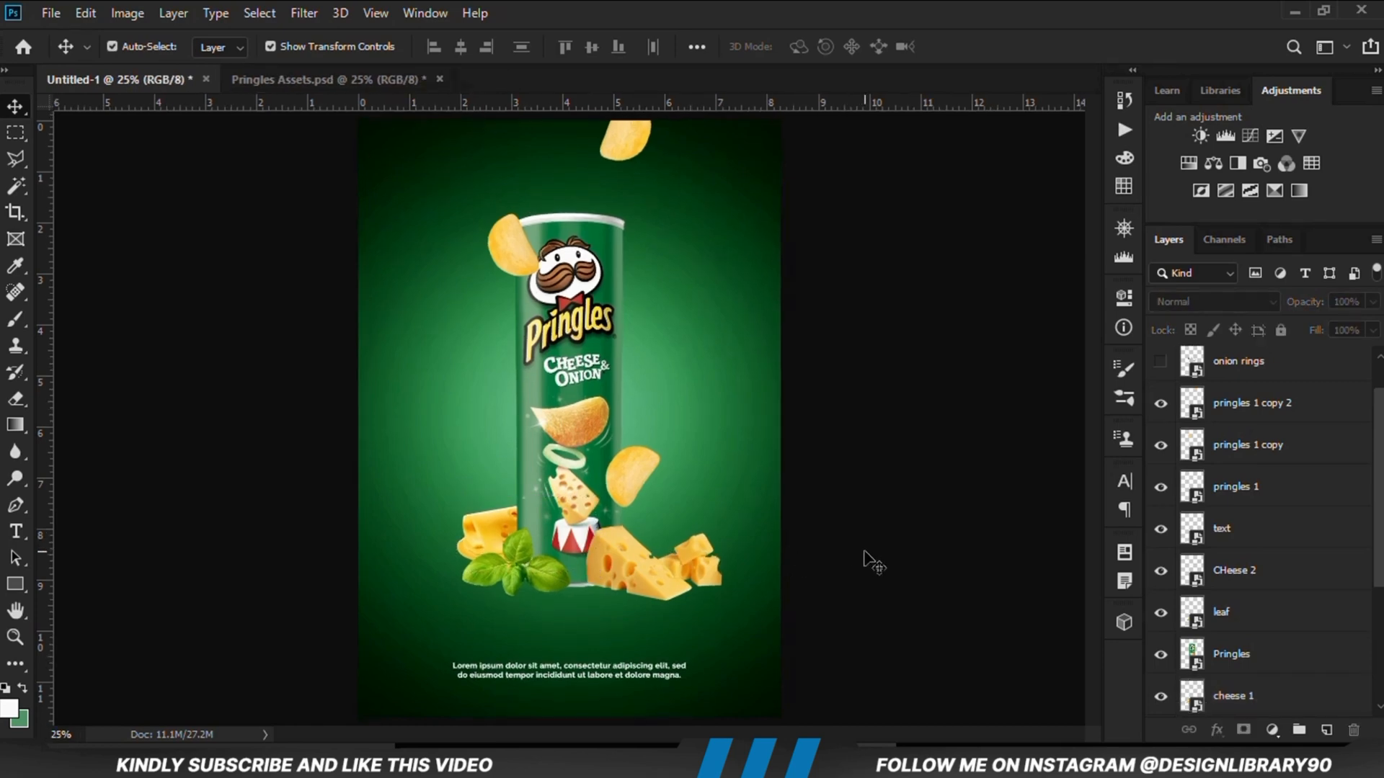
Step: Add a Solid Color fill layer directly above the Exposure 1 layer
scroll(1272, 414, down, 2)
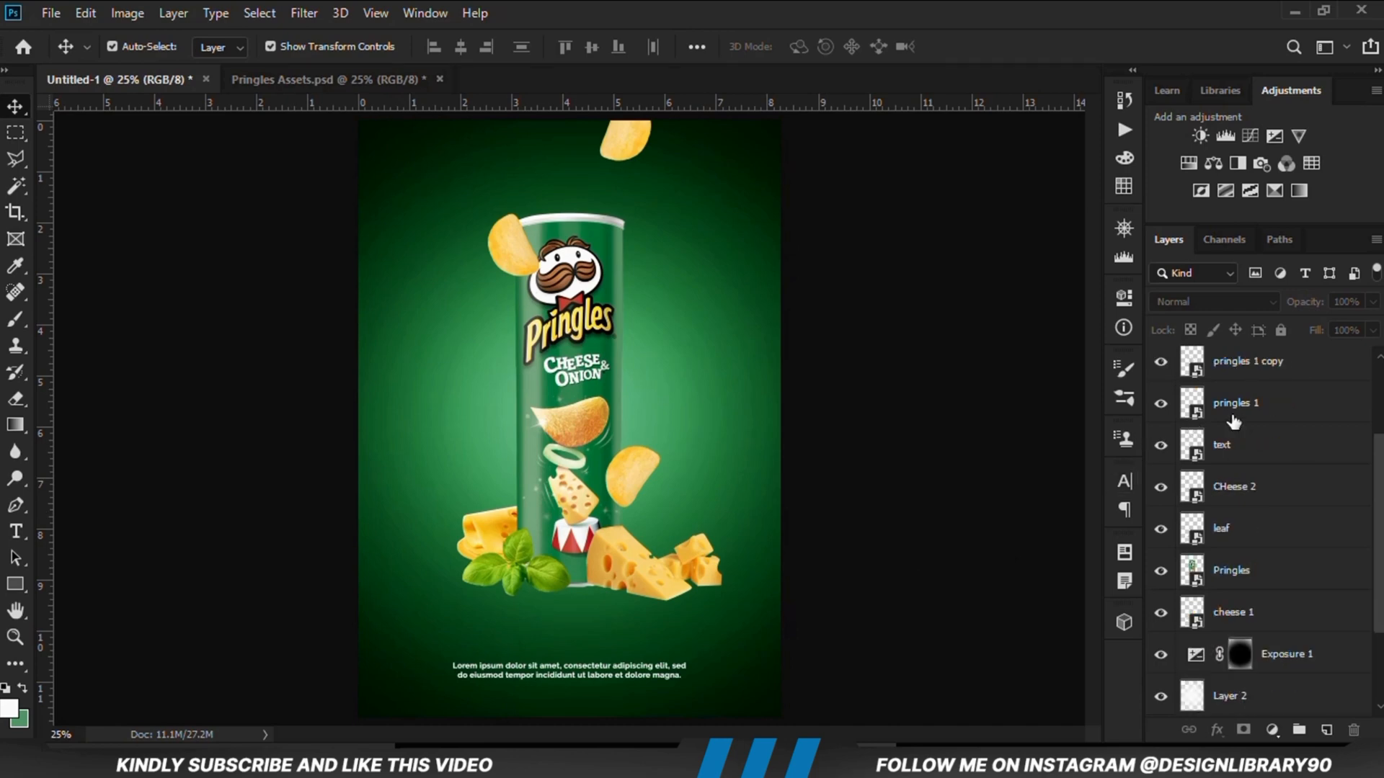
scroll(1378, 434, up, 3)
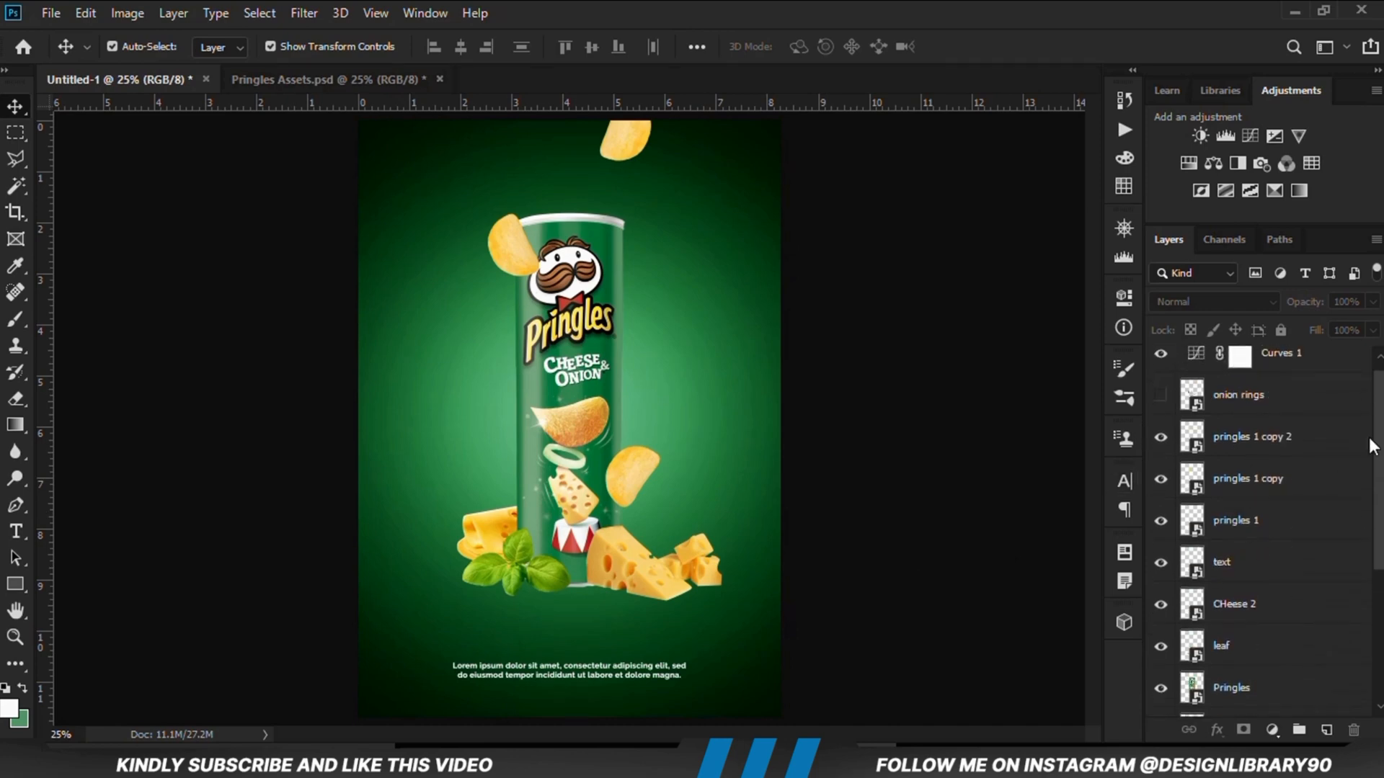
click(1182, 441)
scroll(1379, 456, down, 4)
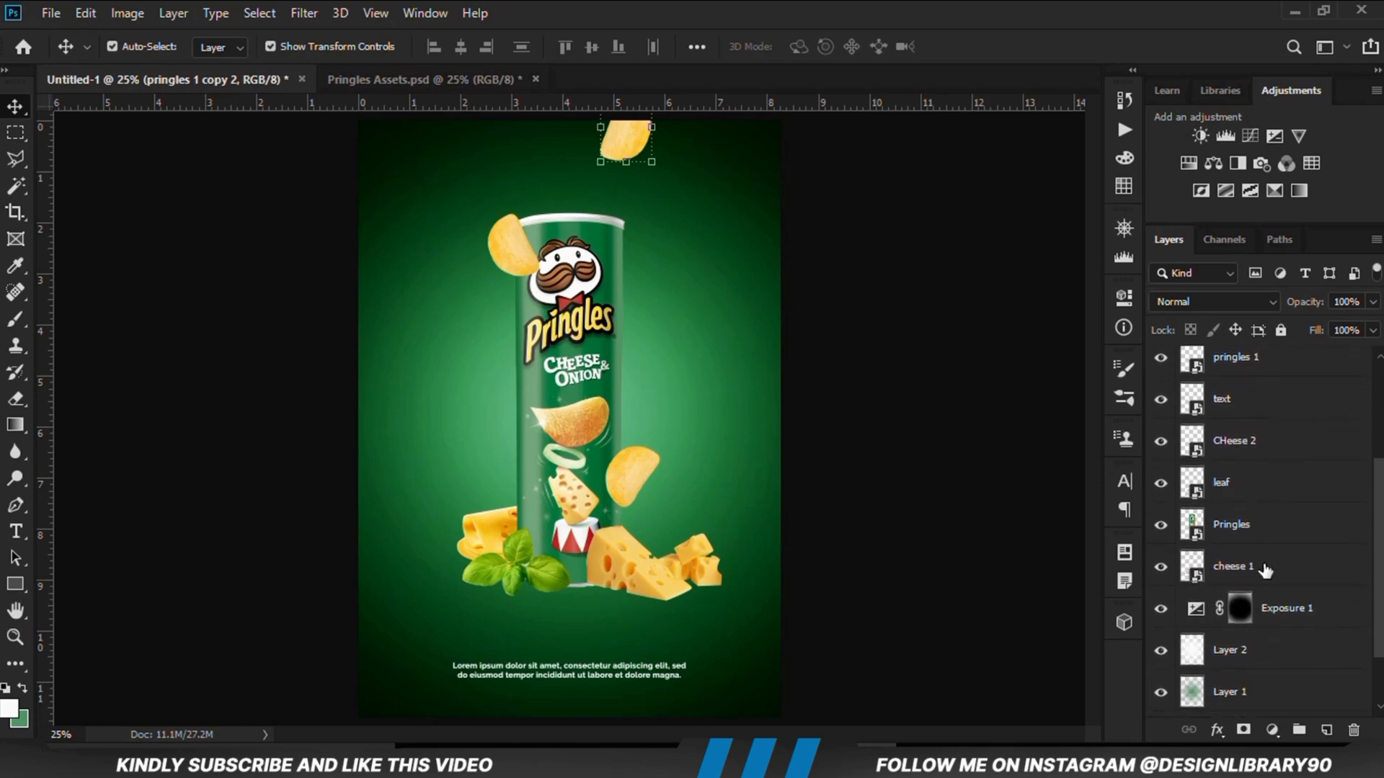
click(1266, 568)
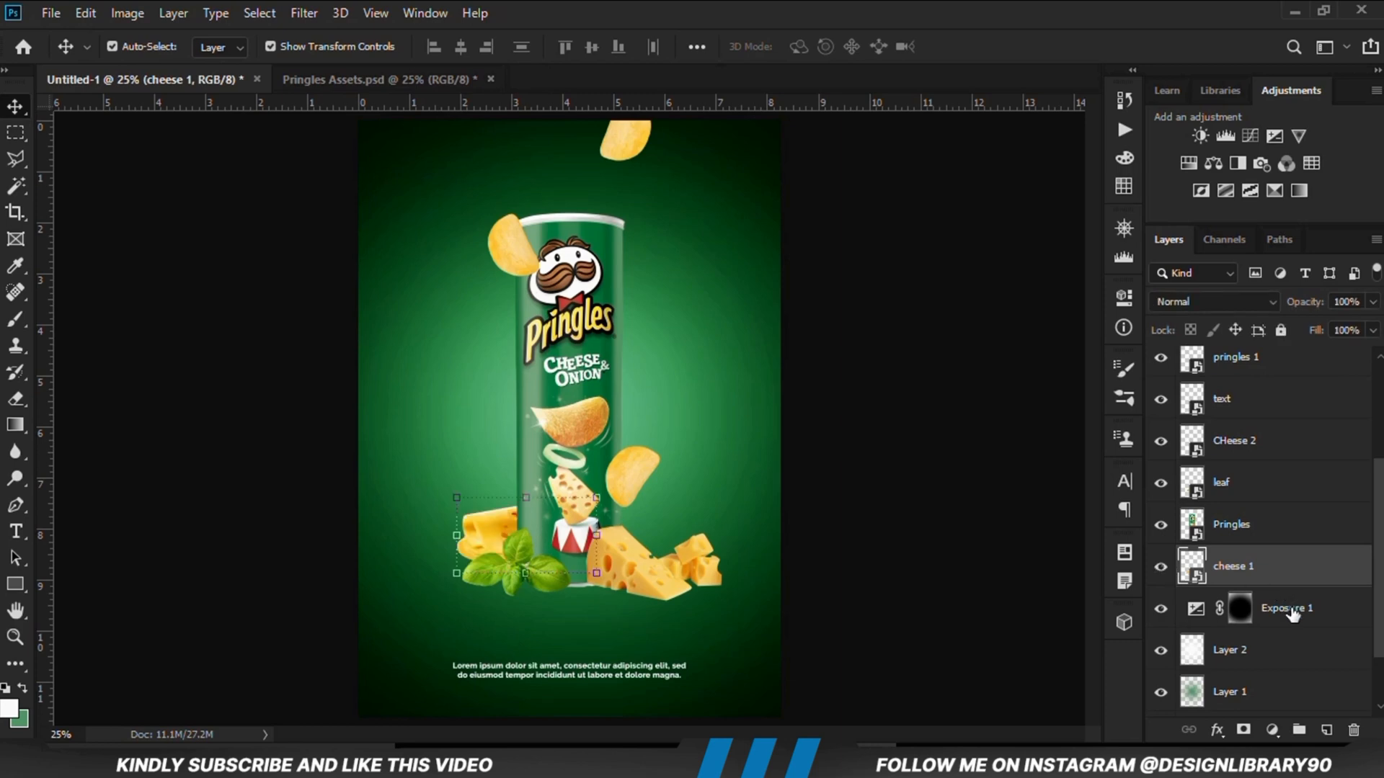
click(1282, 611)
click(1271, 730)
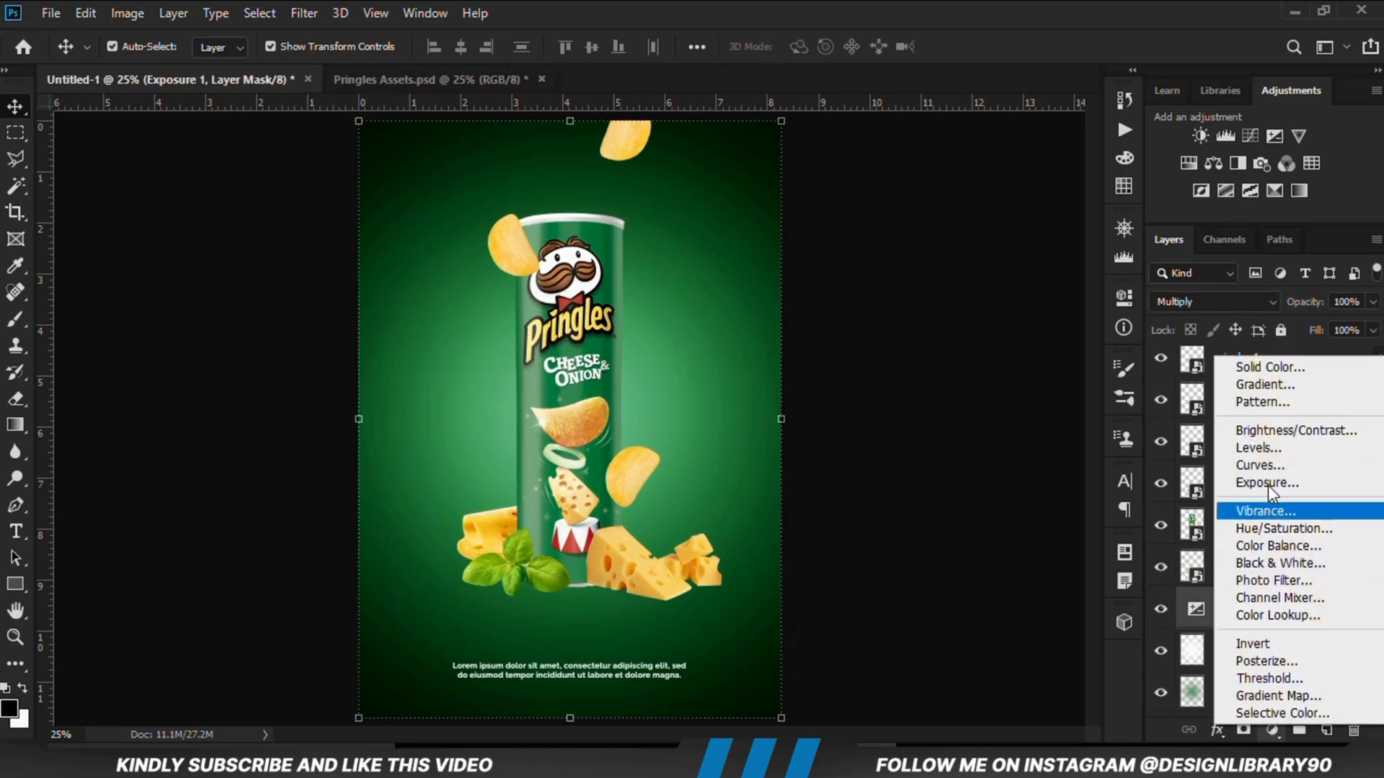
click(1277, 369)
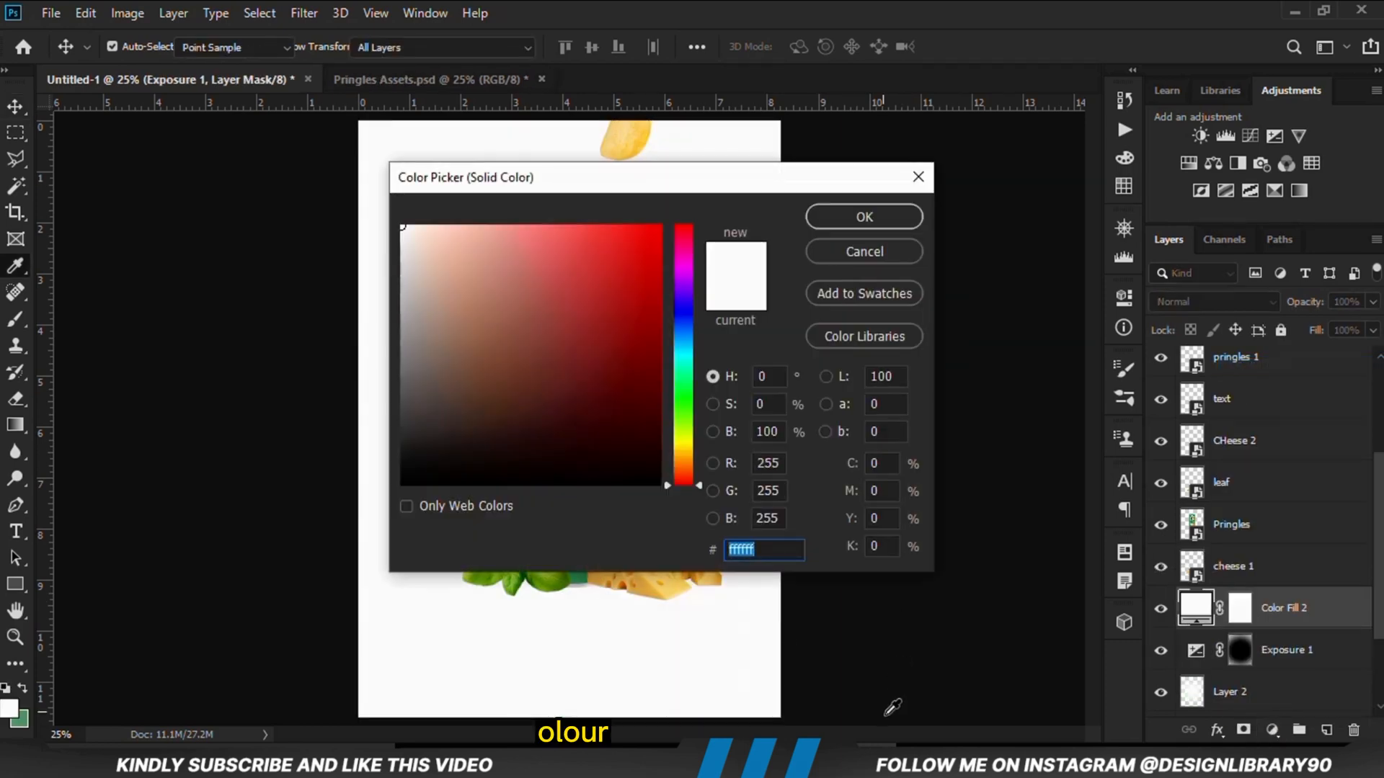
Step: Copy the colour code 03230d from the Notepad list and apply it as the new fill layer's colour
key(alt+Tab)
click(546, 390)
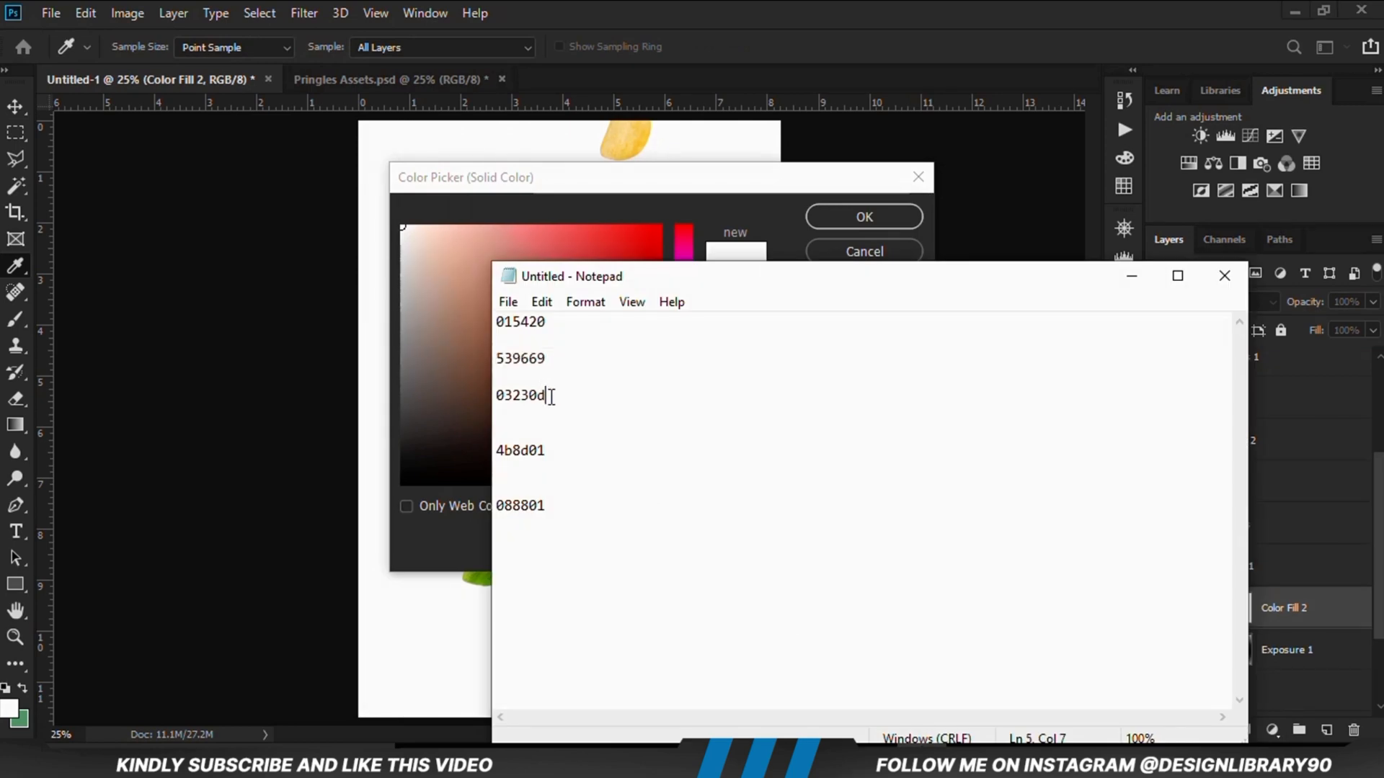
double_click(550, 395)
right_click(551, 397)
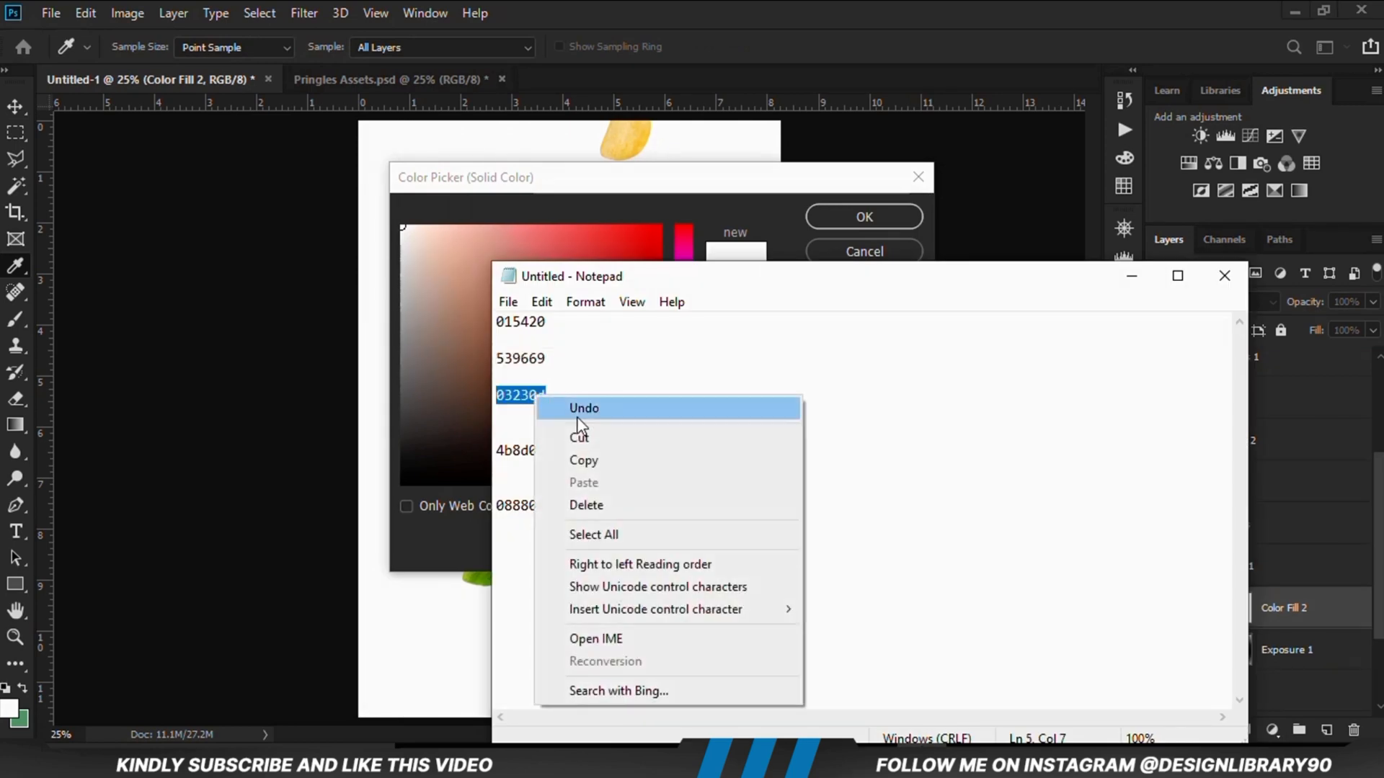
click(580, 460)
key(alt+Tab)
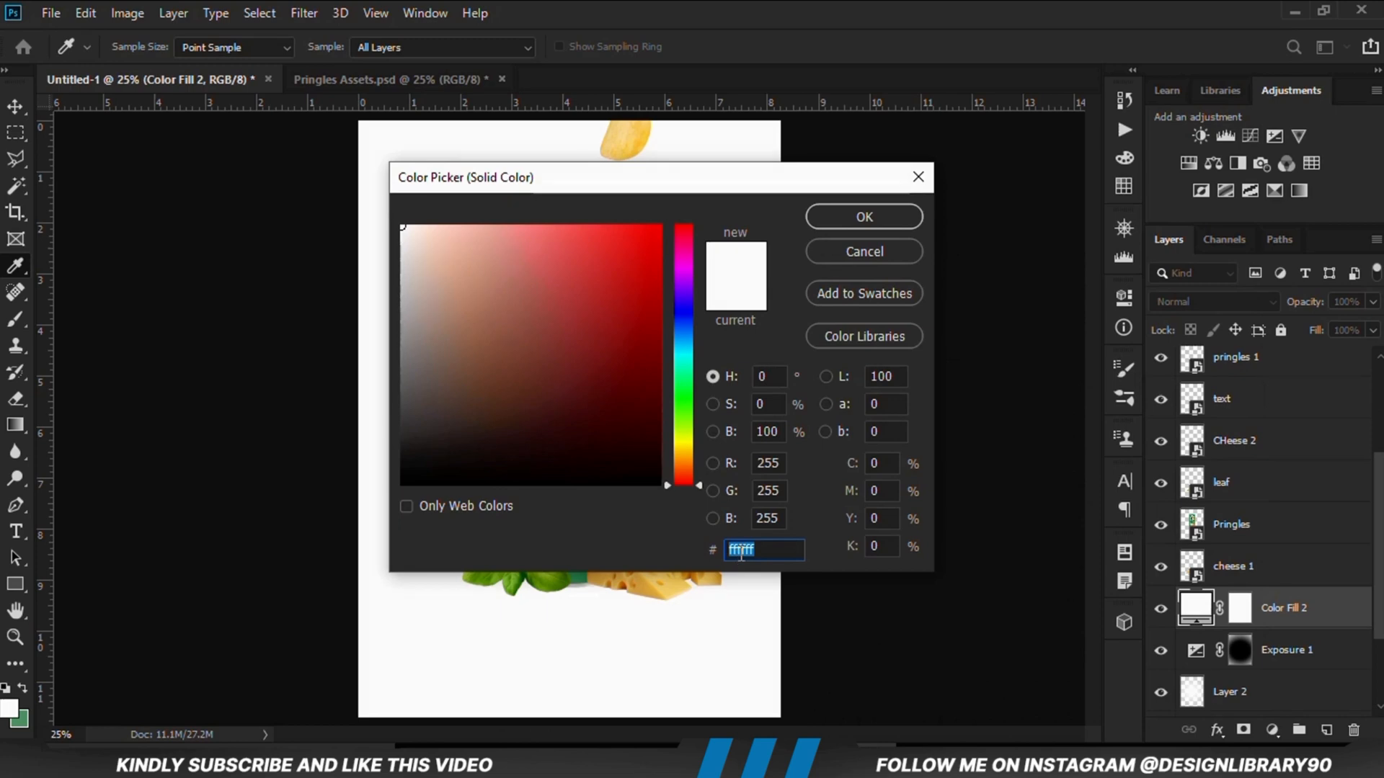
right_click(741, 552)
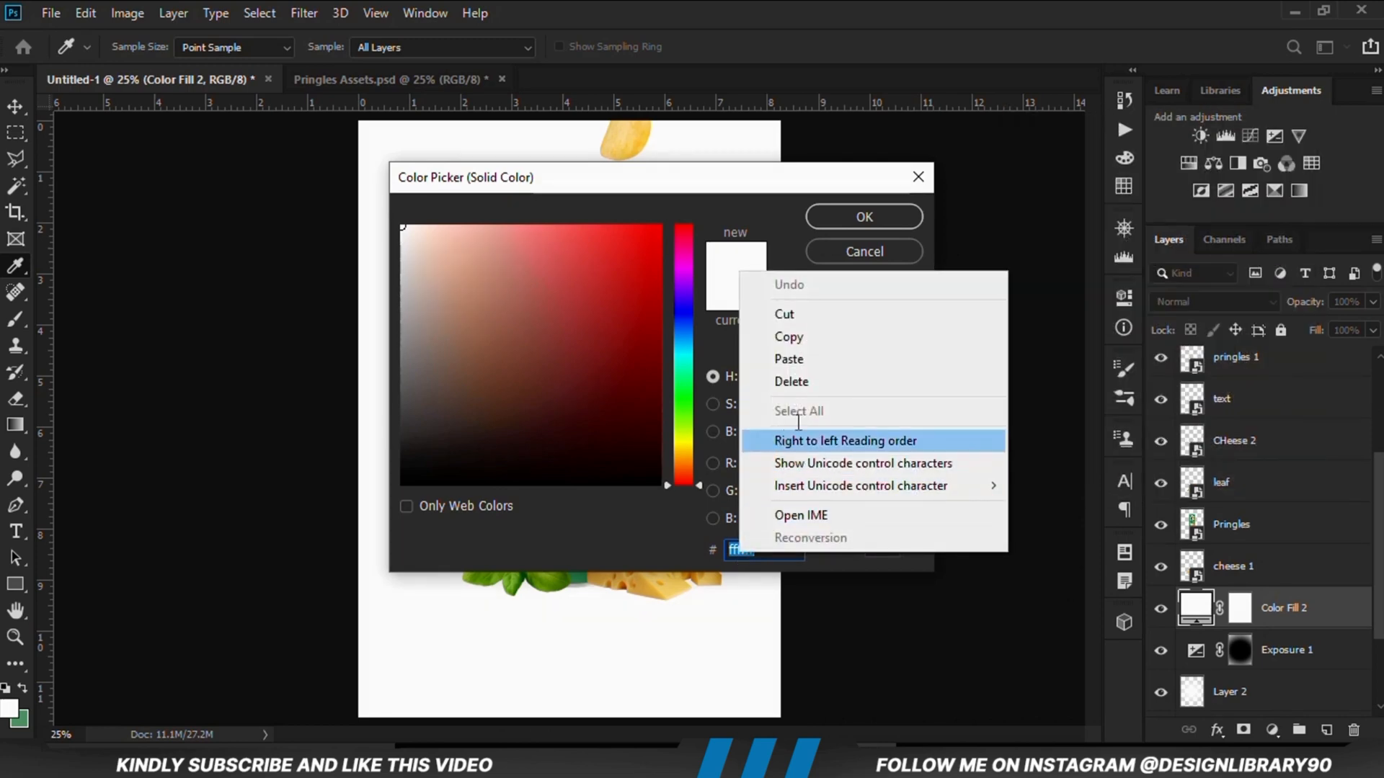
click(803, 359)
click(838, 225)
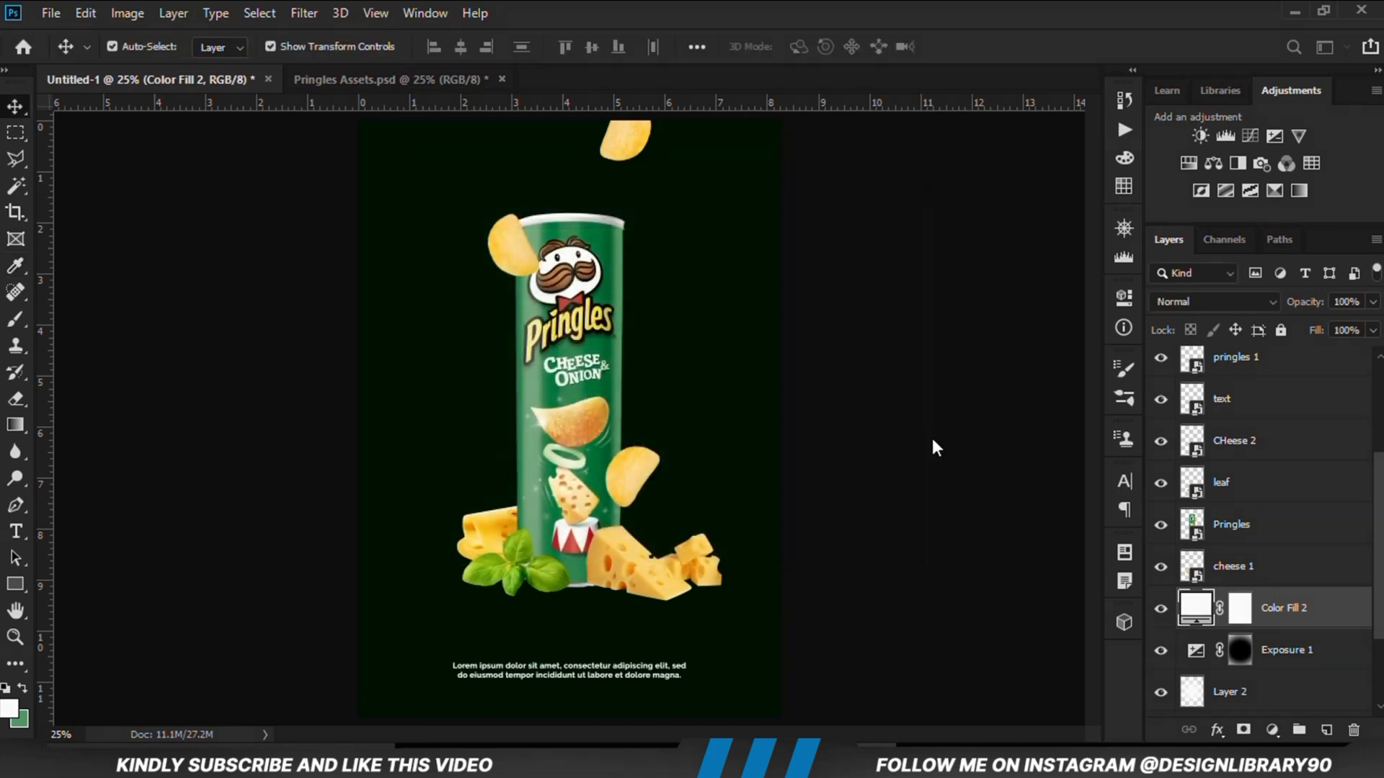
Step: Fade the upper part of the Color Fill 2 mask with black Foreground to Transparent linear gradients running down the can
click(1241, 610)
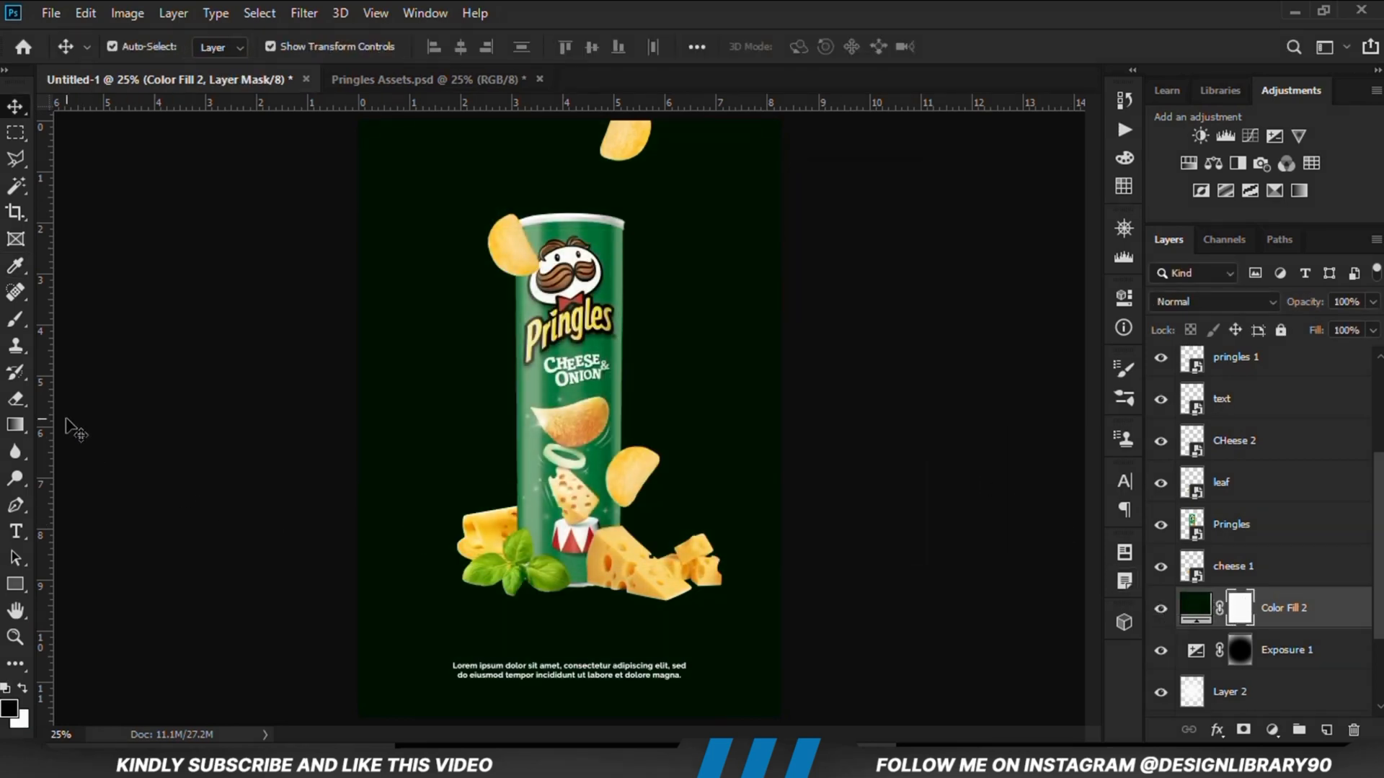
click(15, 426)
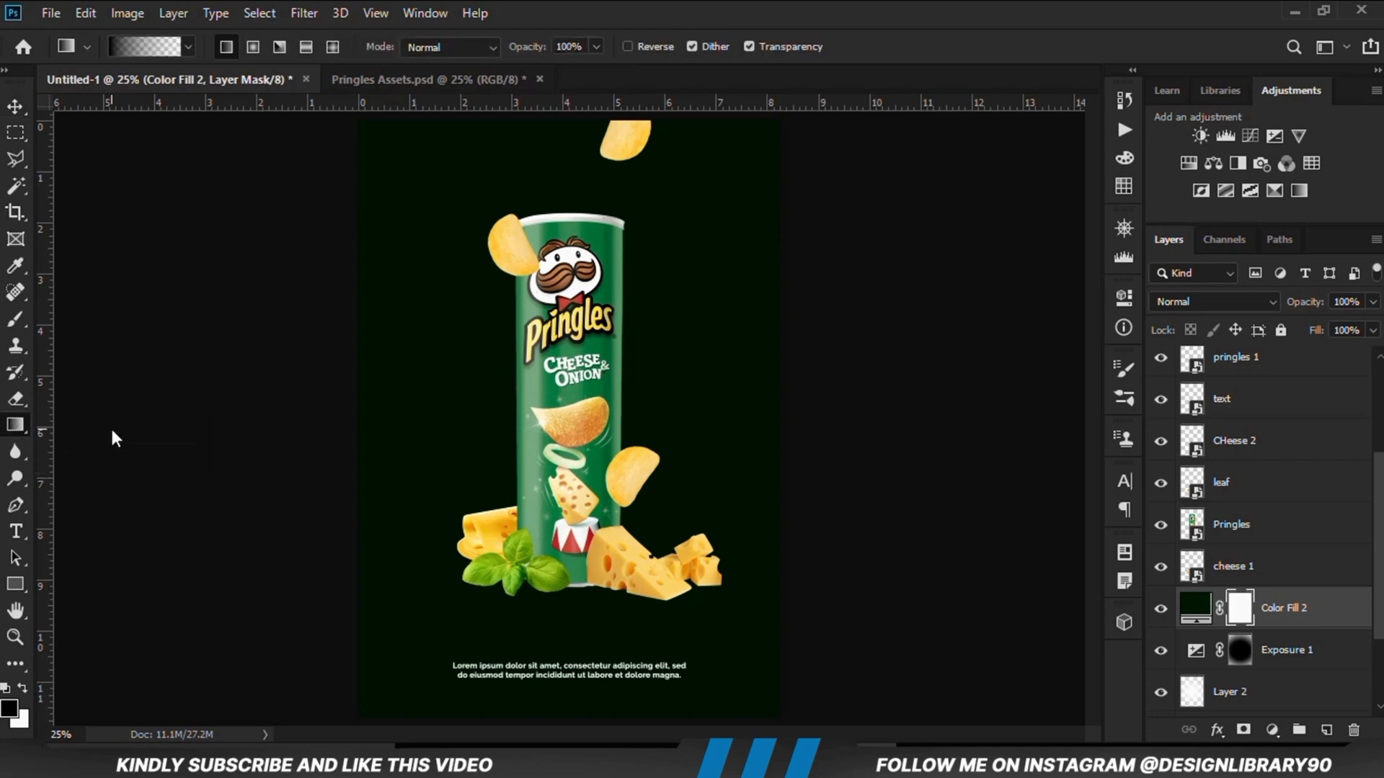
click(85, 429)
click(156, 46)
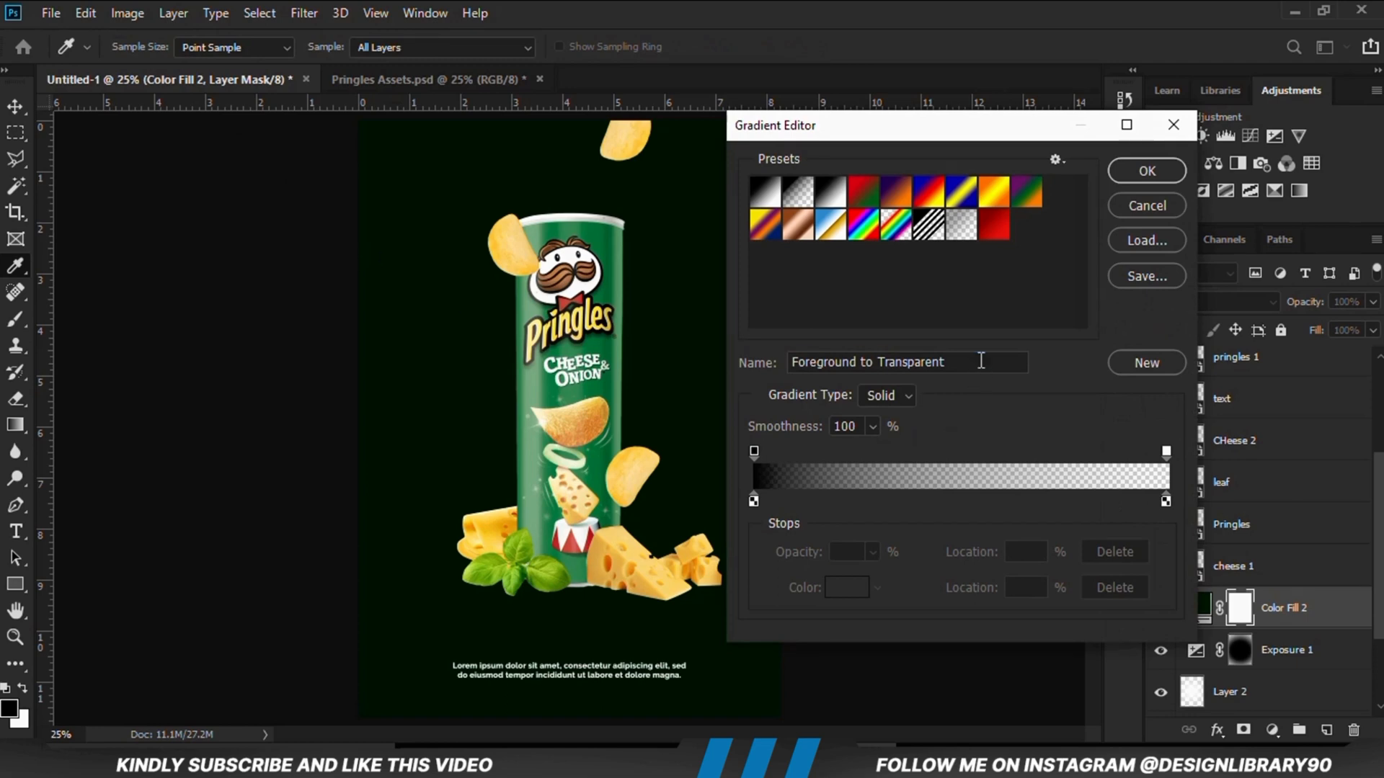
key(ctrl+a)
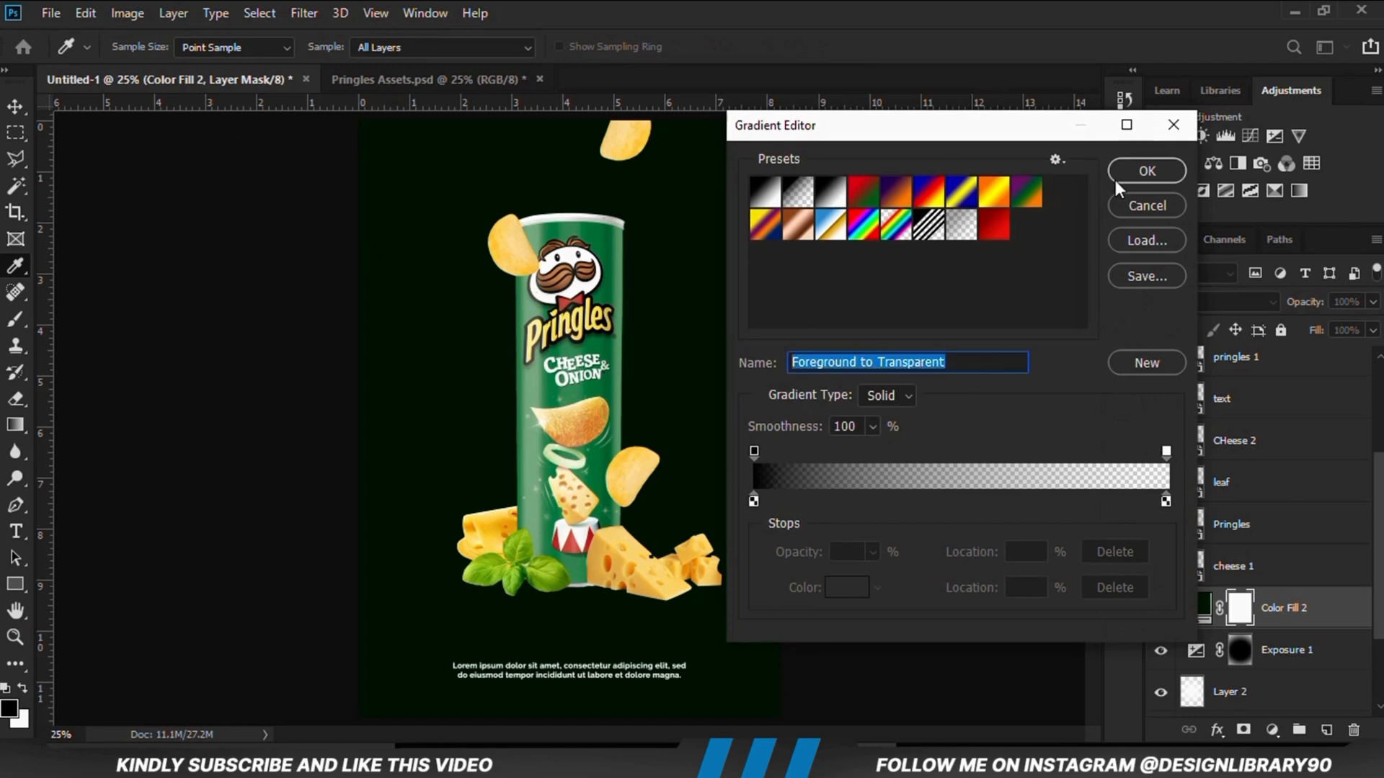
click(1147, 171)
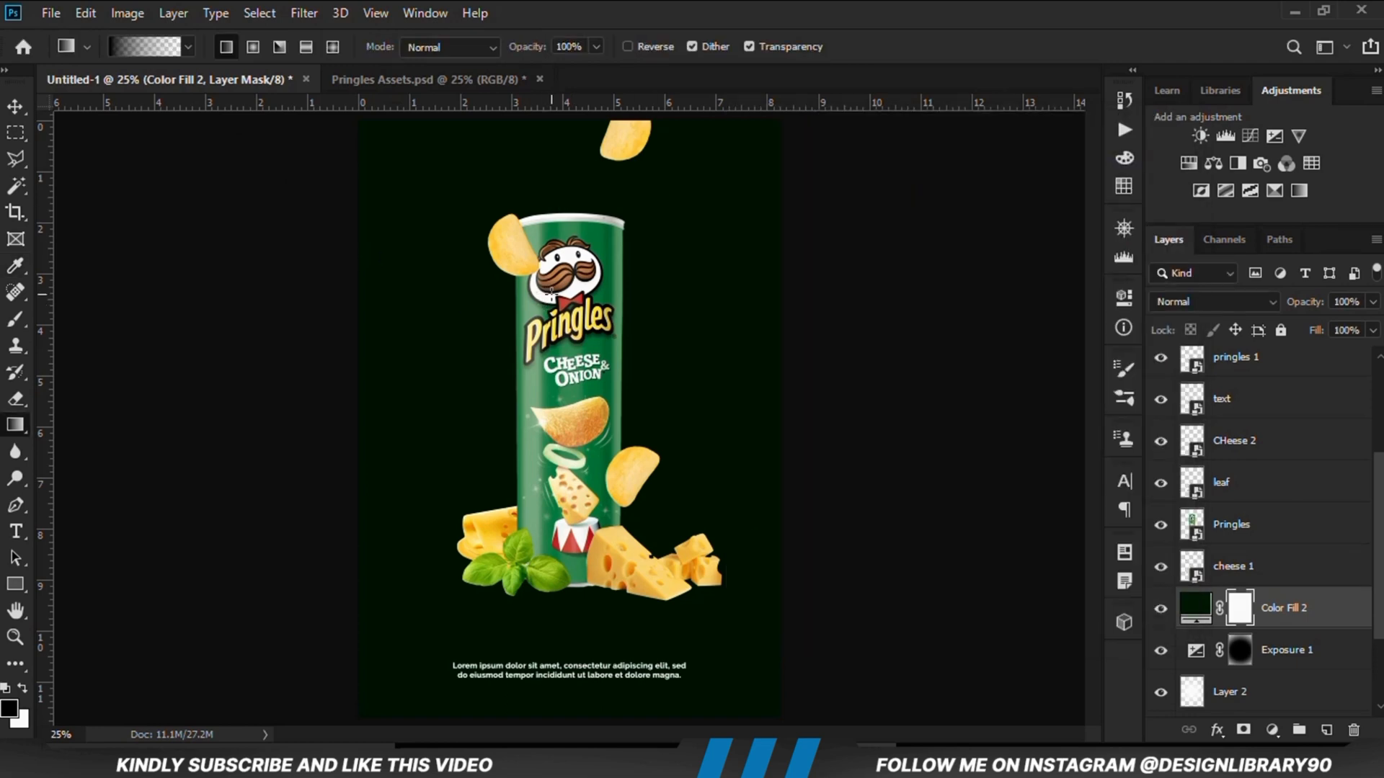
scroll(551, 294, down, 2)
scroll(569, 260, up, 2)
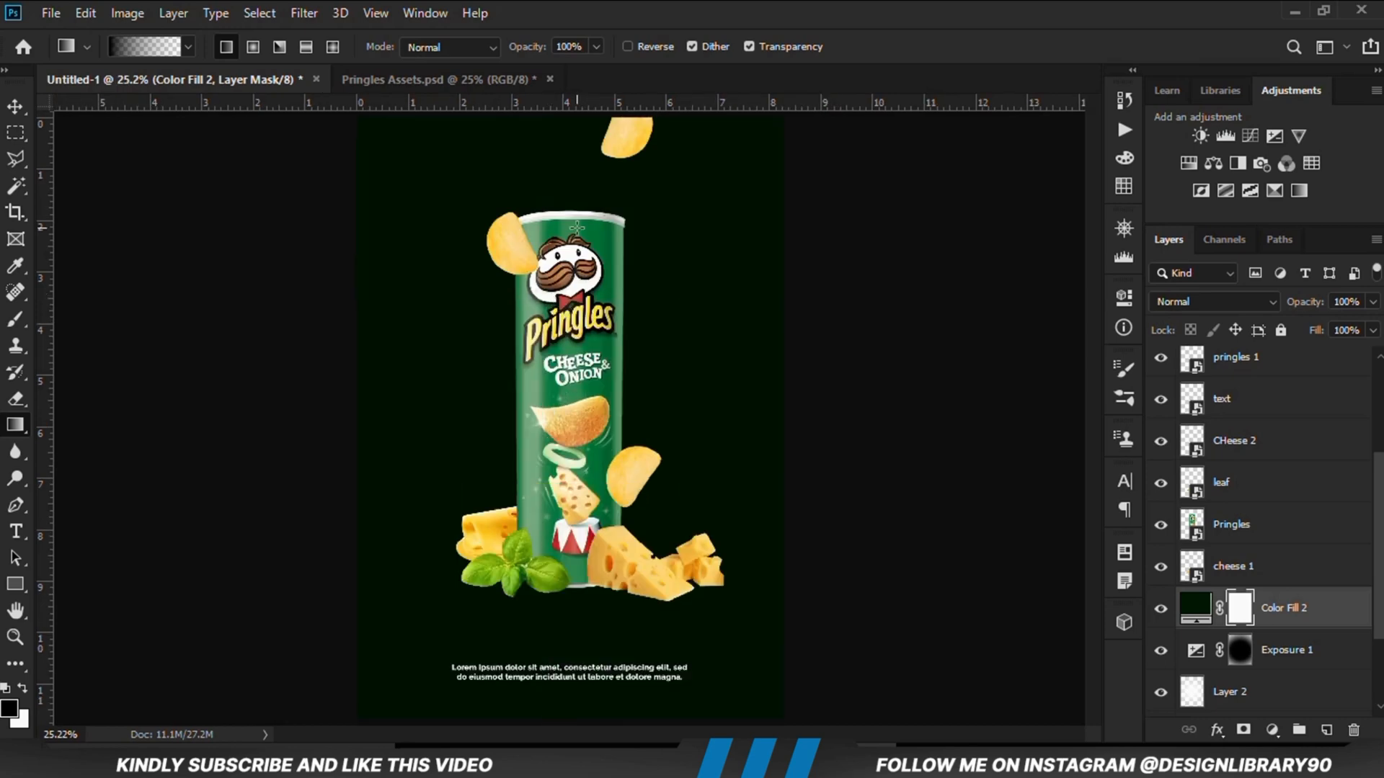
key(ctrl+minus)
drag(564, 220, 601, 577)
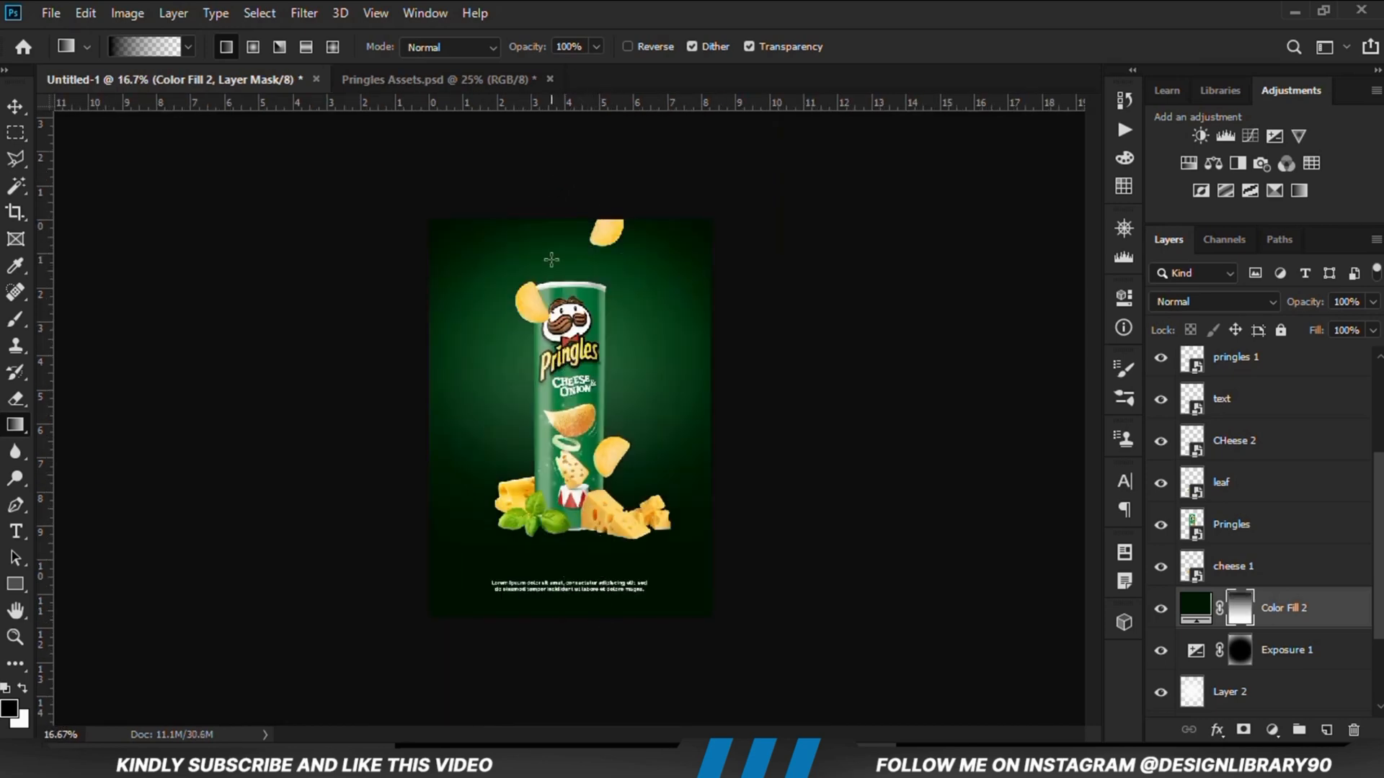
drag(596, 369, 625, 584)
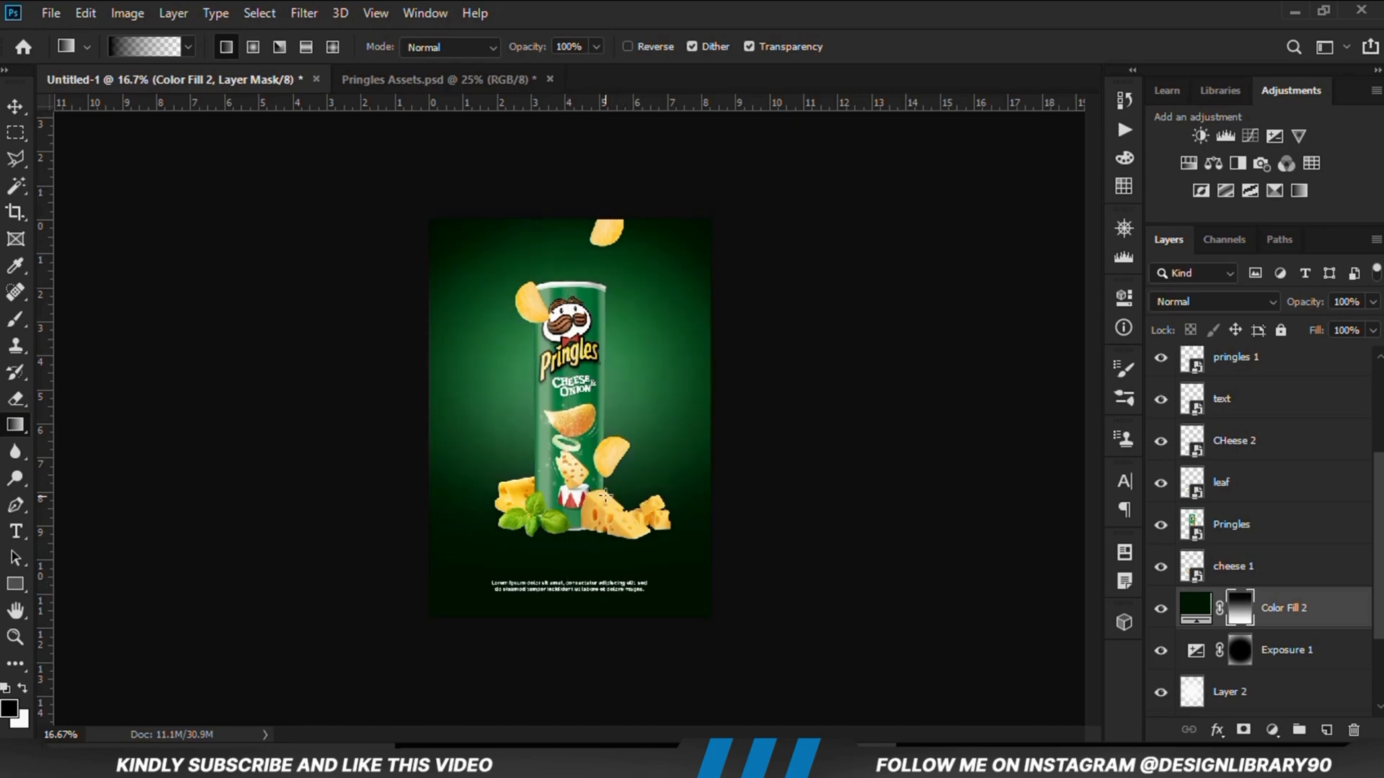
key(ctrl+plus)
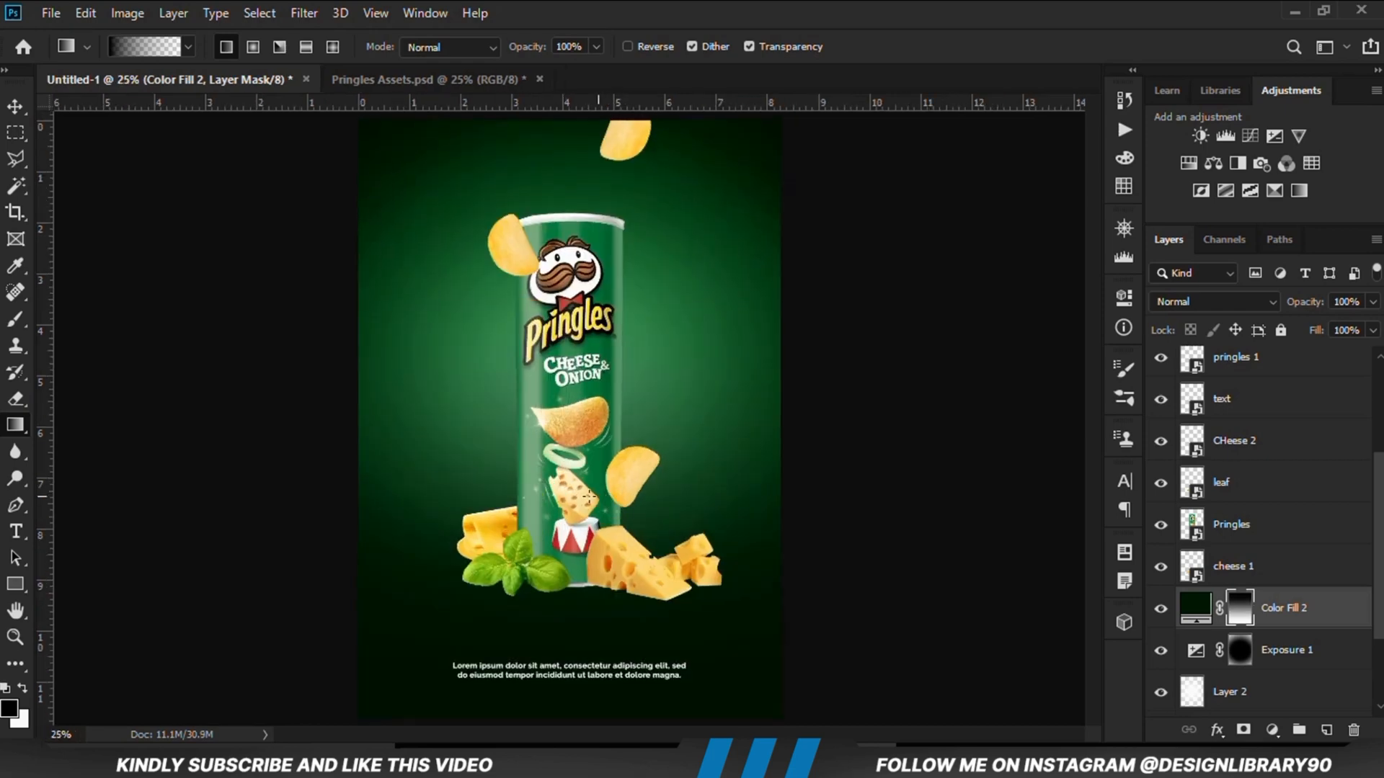
Step: Set up the Brush tool as a flat soft brush at 2000 px with 9% roundness
click(16, 319)
click(76, 318)
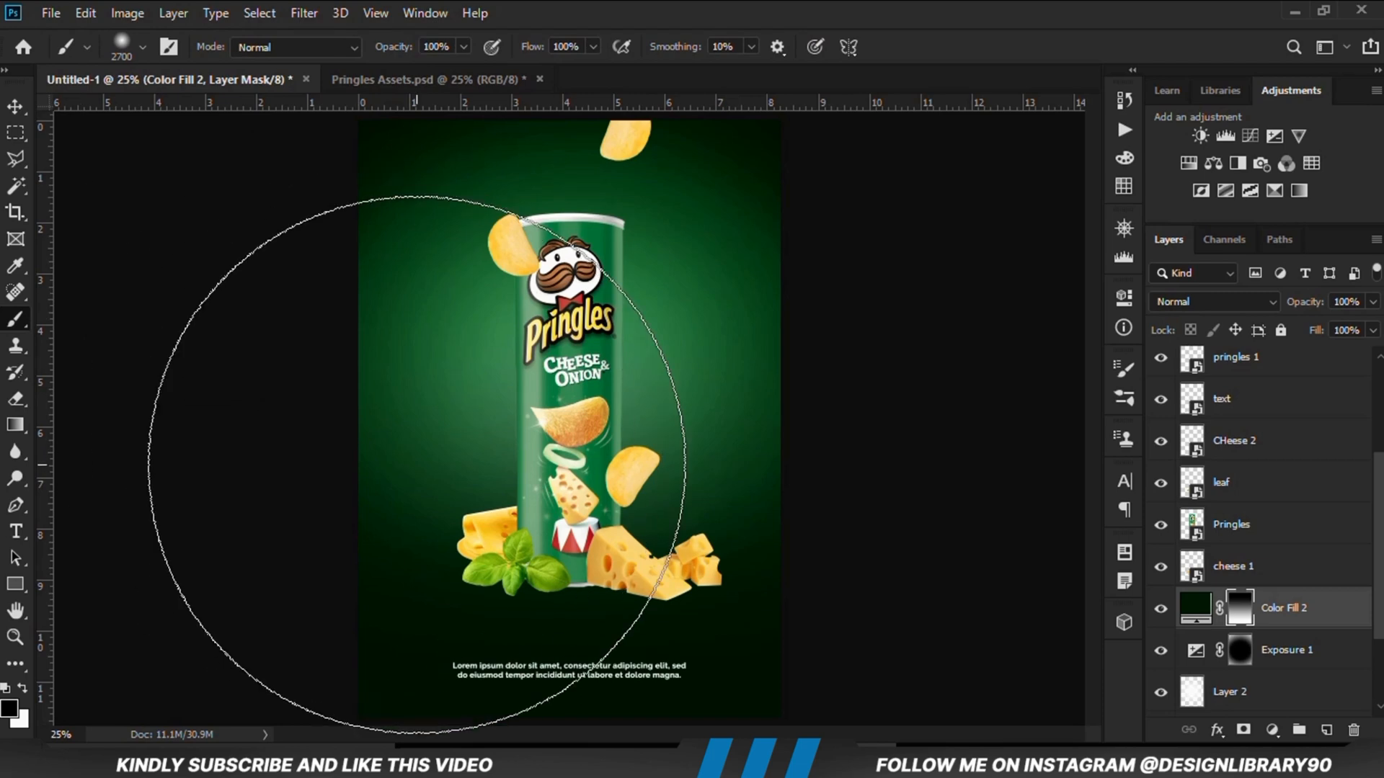
key(bracketleft)
key(bracketleft)
key(bracketleft)
key(bracketleft)
key(bracketleft)
key(bracketleft)
key(bracketleft)
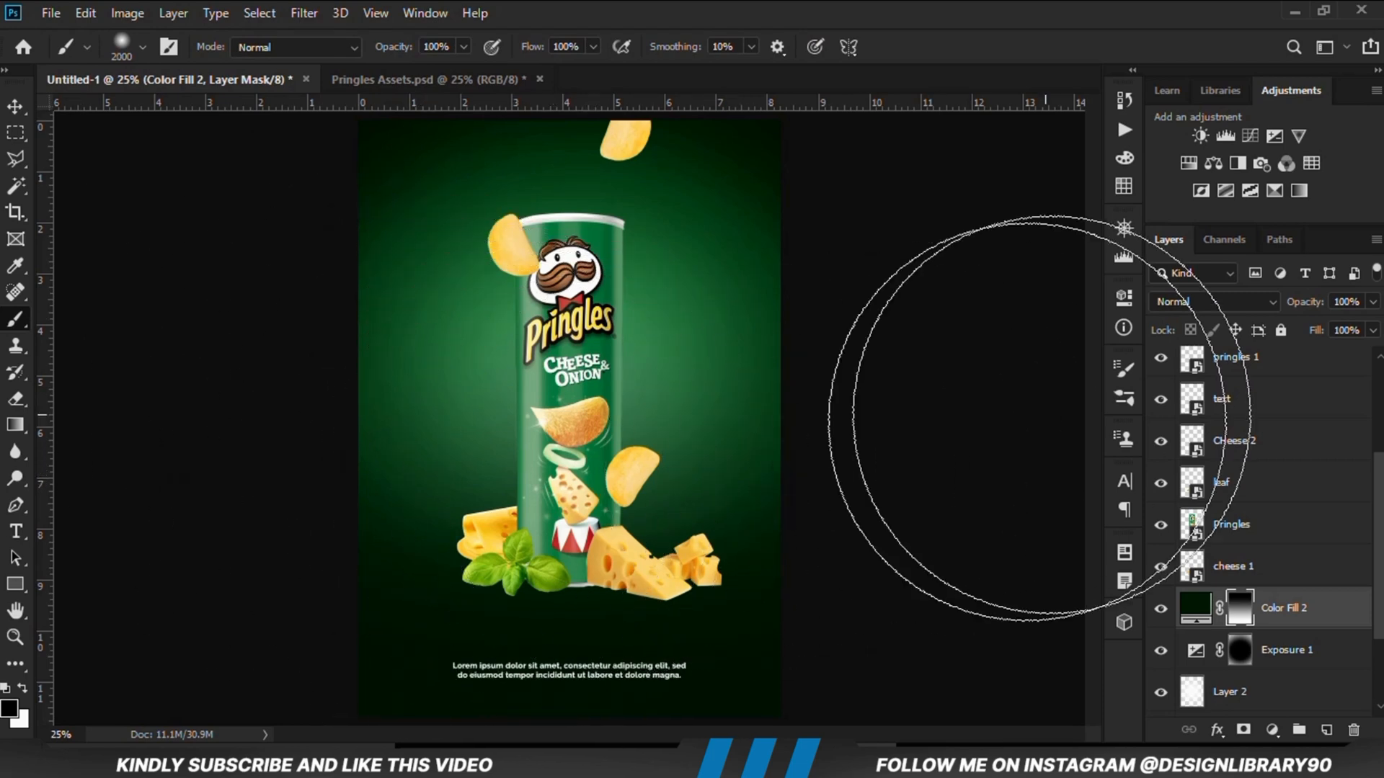
click(1119, 366)
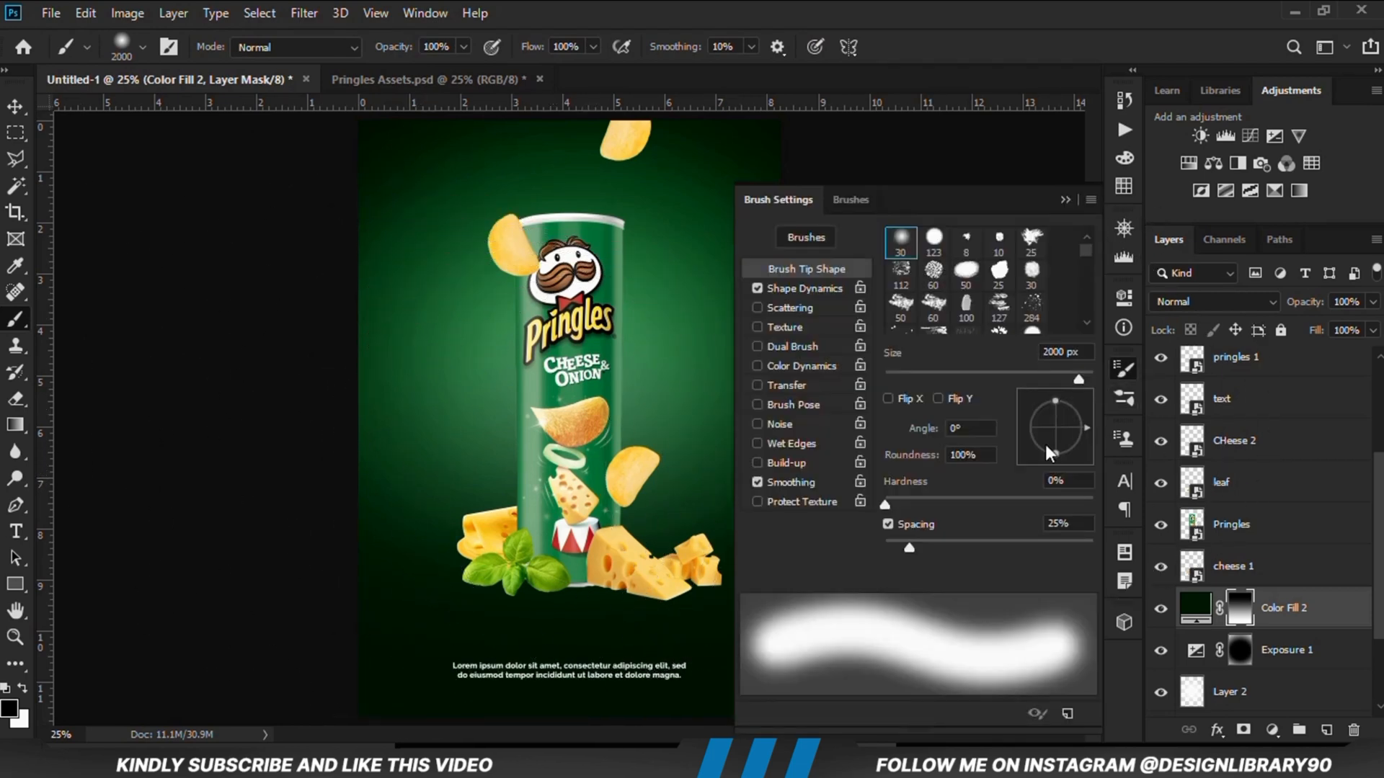
click(972, 455)
text(9)
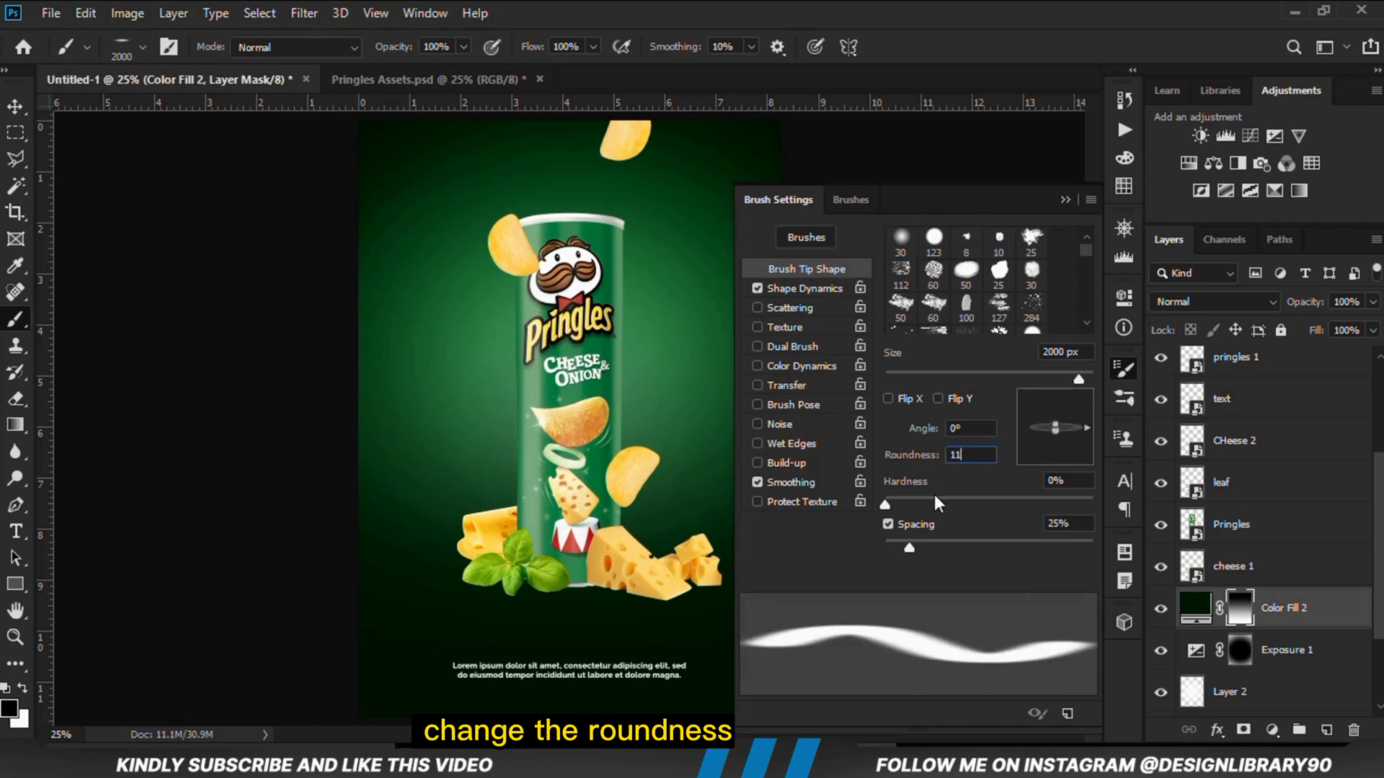
key(Return)
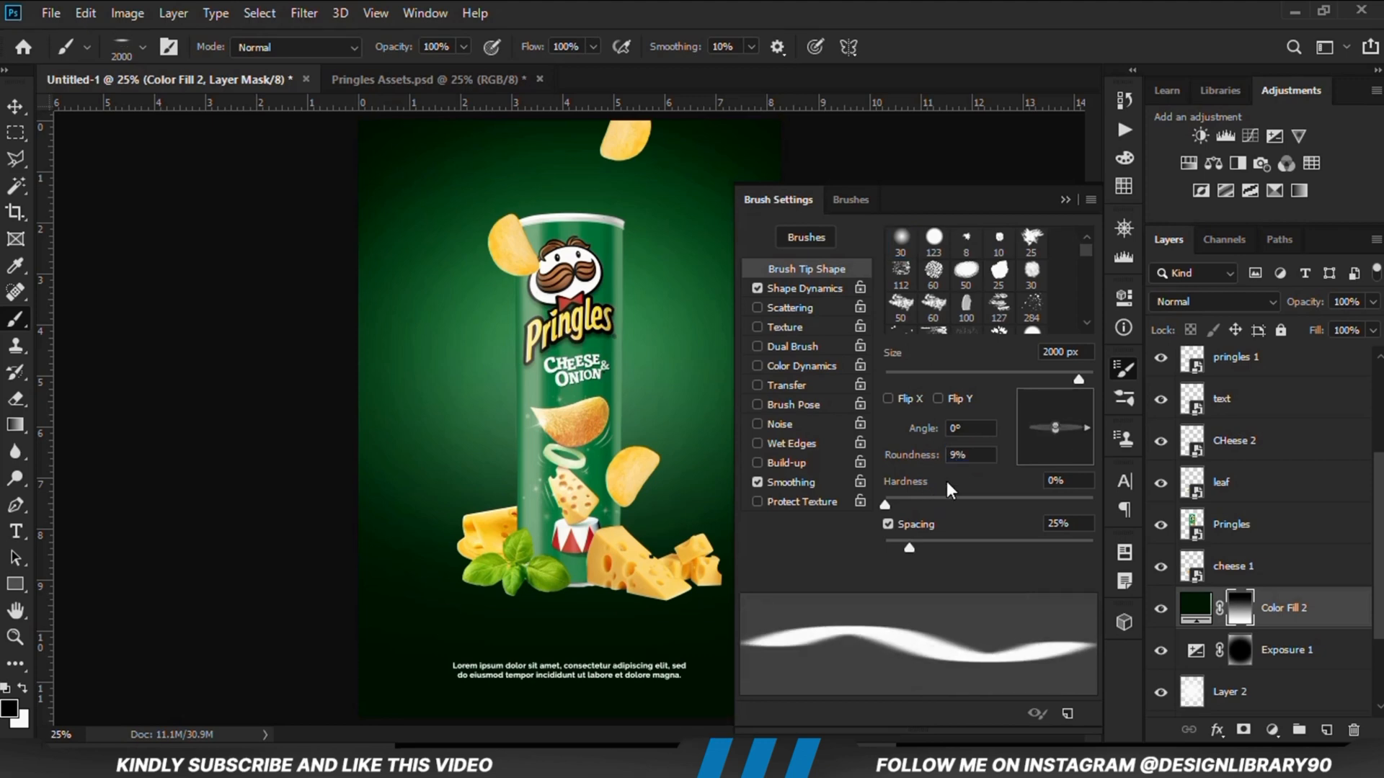
click(1064, 200)
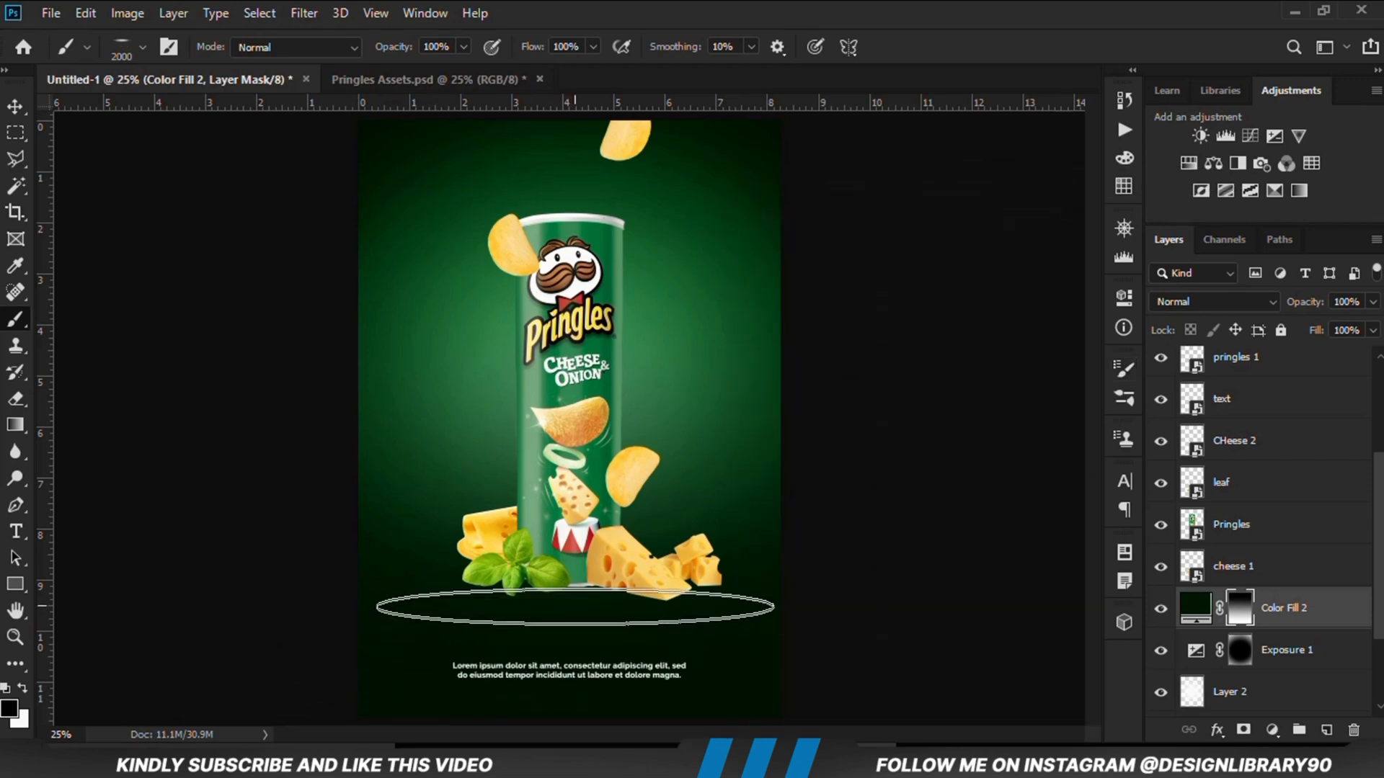
Step: Paint black on the Color Fill 2 mask at the can's base with the brush at 1600 px and 23% opacity
key(bracketleft)
key(bracketleft)
key(bracketleft)
key(bracketleft)
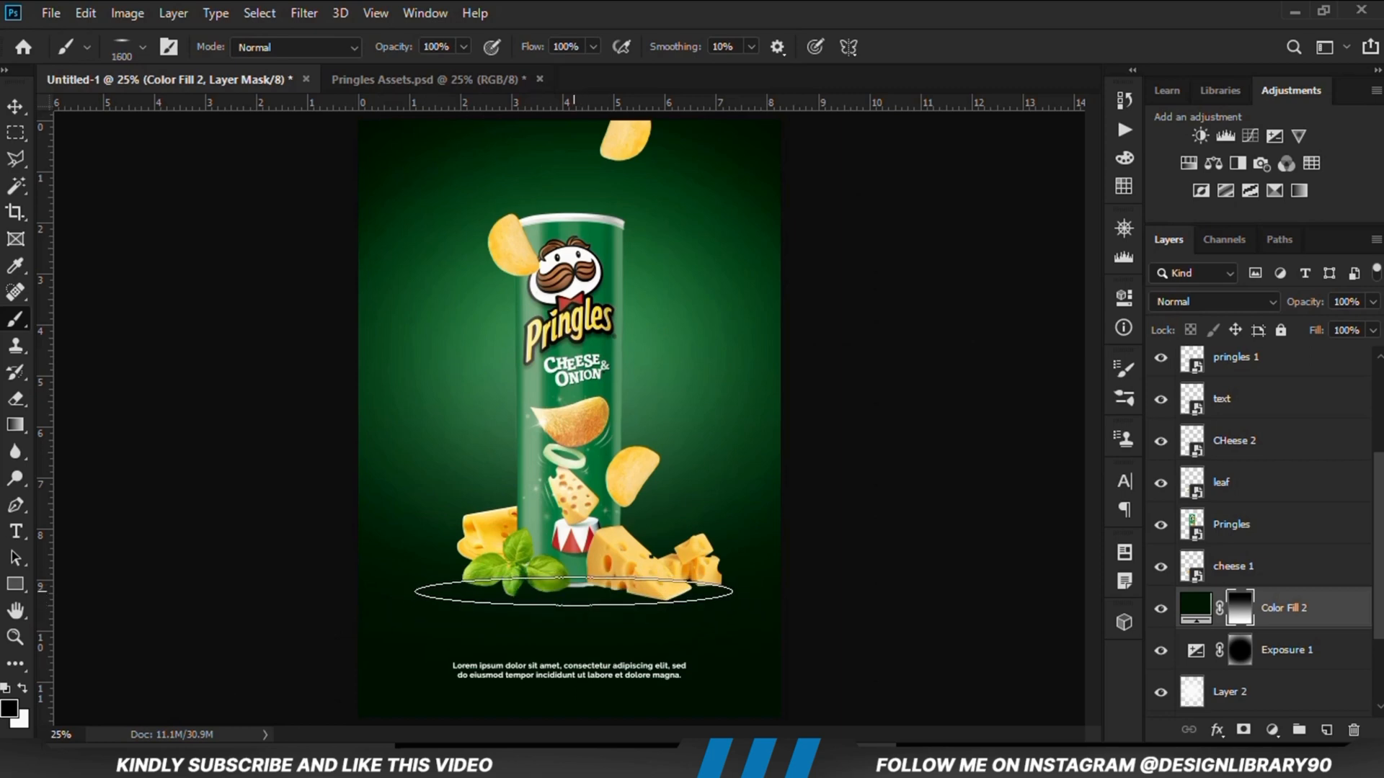
mouse_move(463, 49)
mouse_down()
mouse_move(445, 74)
mouse_move(391, 71)
mouse_up()
click(601, 23)
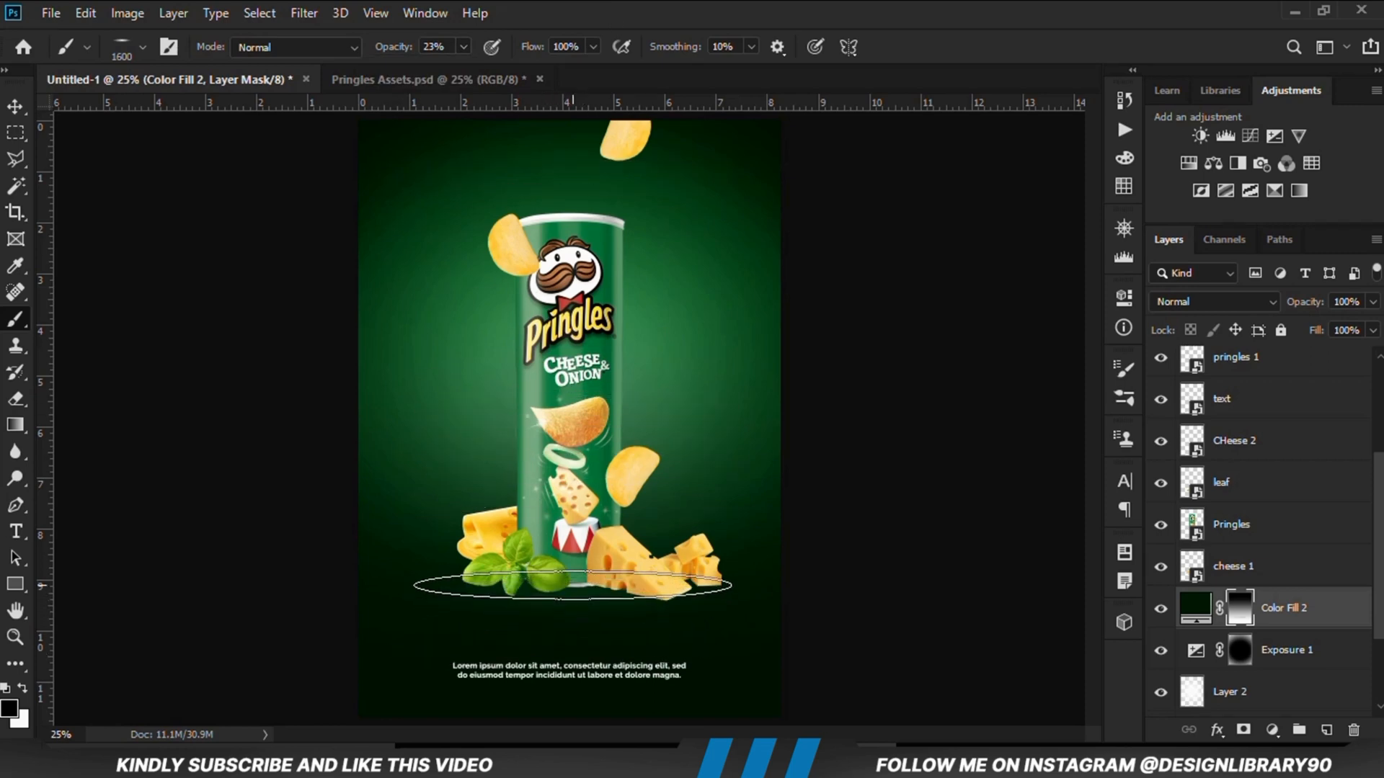
mouse_move(580, 589)
mouse_down()
mouse_move(488, 587)
mouse_move(556, 596)
mouse_move(577, 581)
mouse_up()
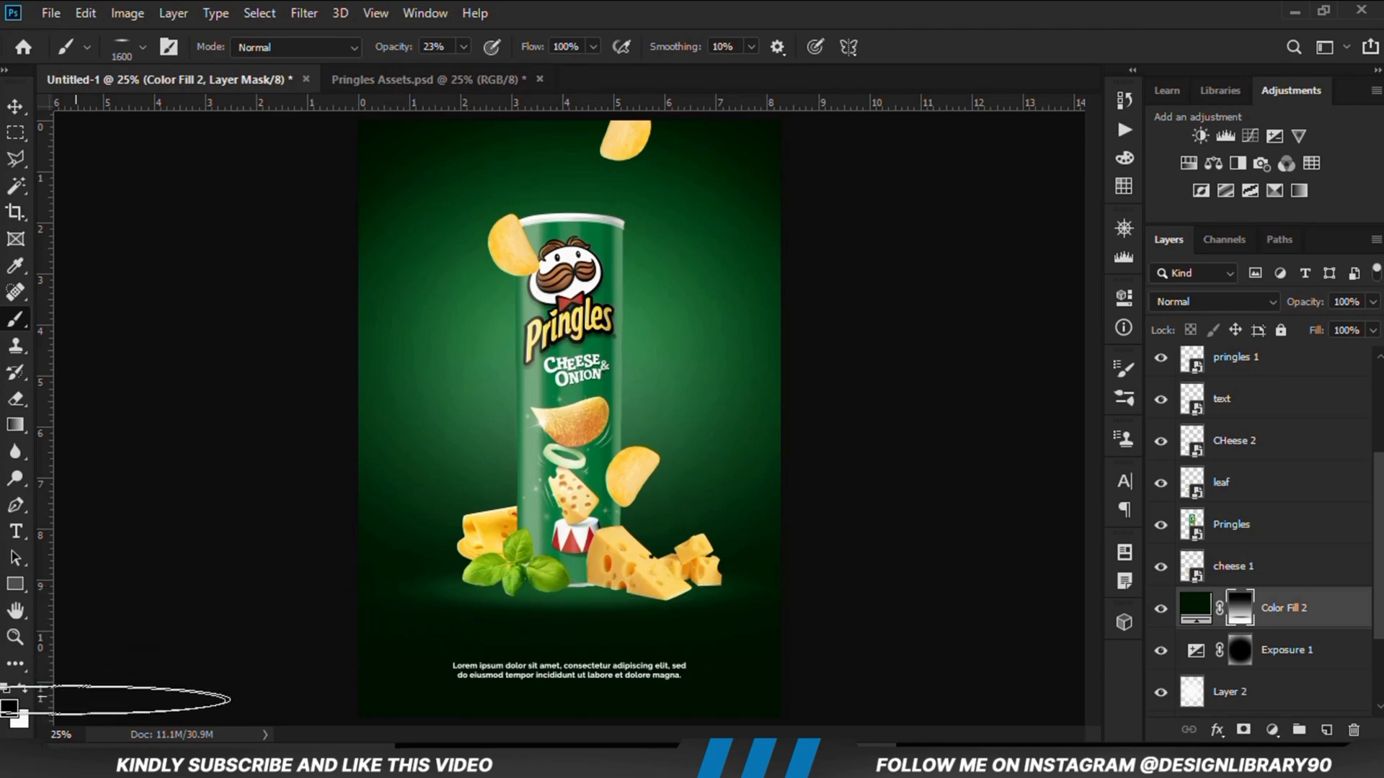
Step: Switch the mask brush to white at 1300 px and compare the poster with Color Fill 2 hidden and shown
click(23, 689)
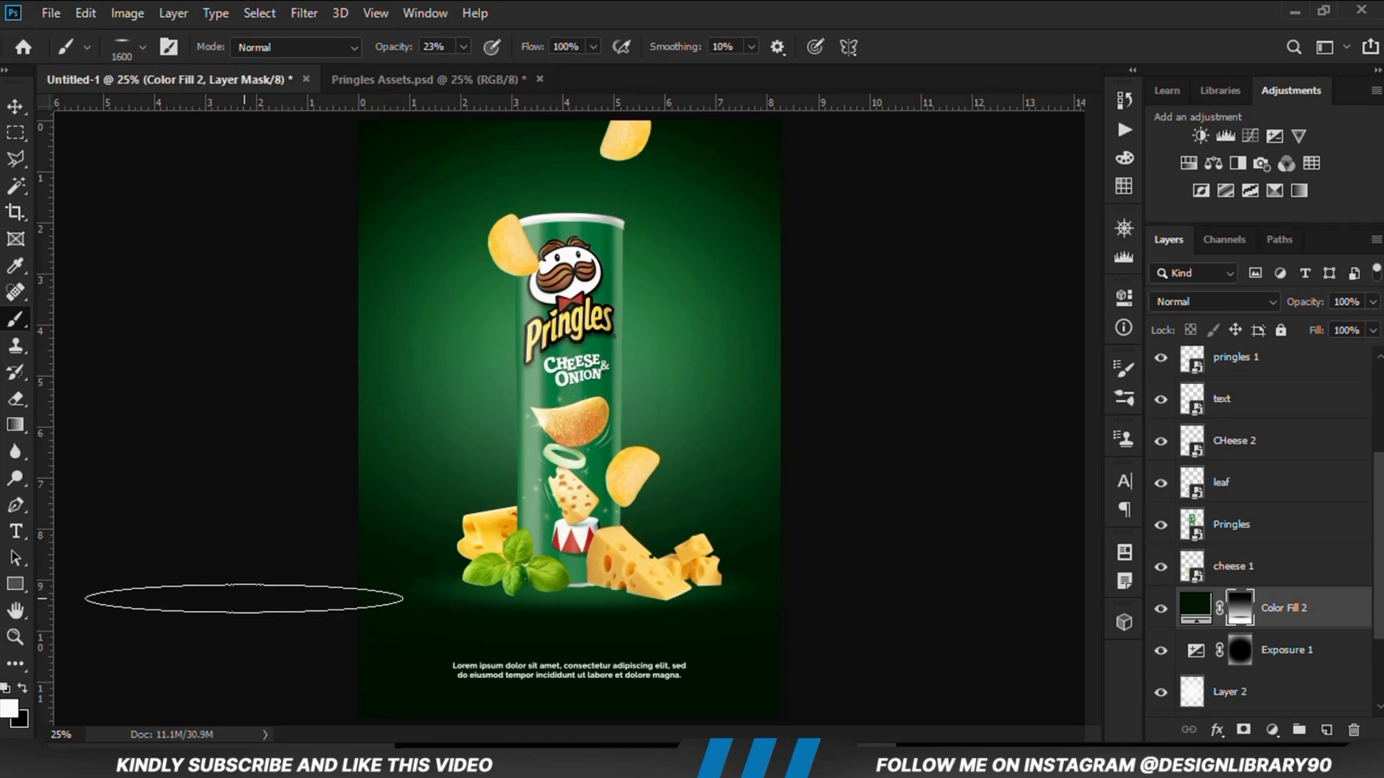
key(bracketleft)
key(bracketleft)
key(bracketleft)
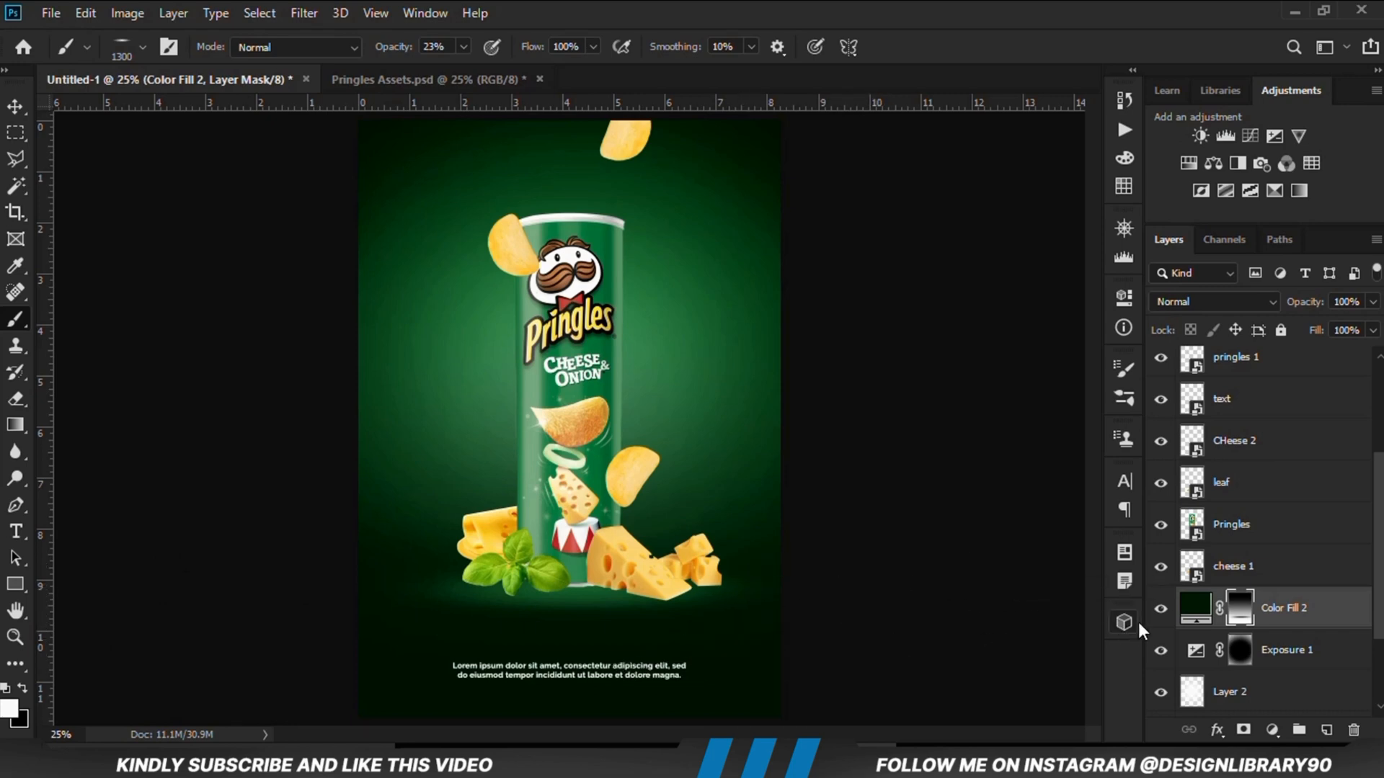
click(1159, 610)
click(1159, 609)
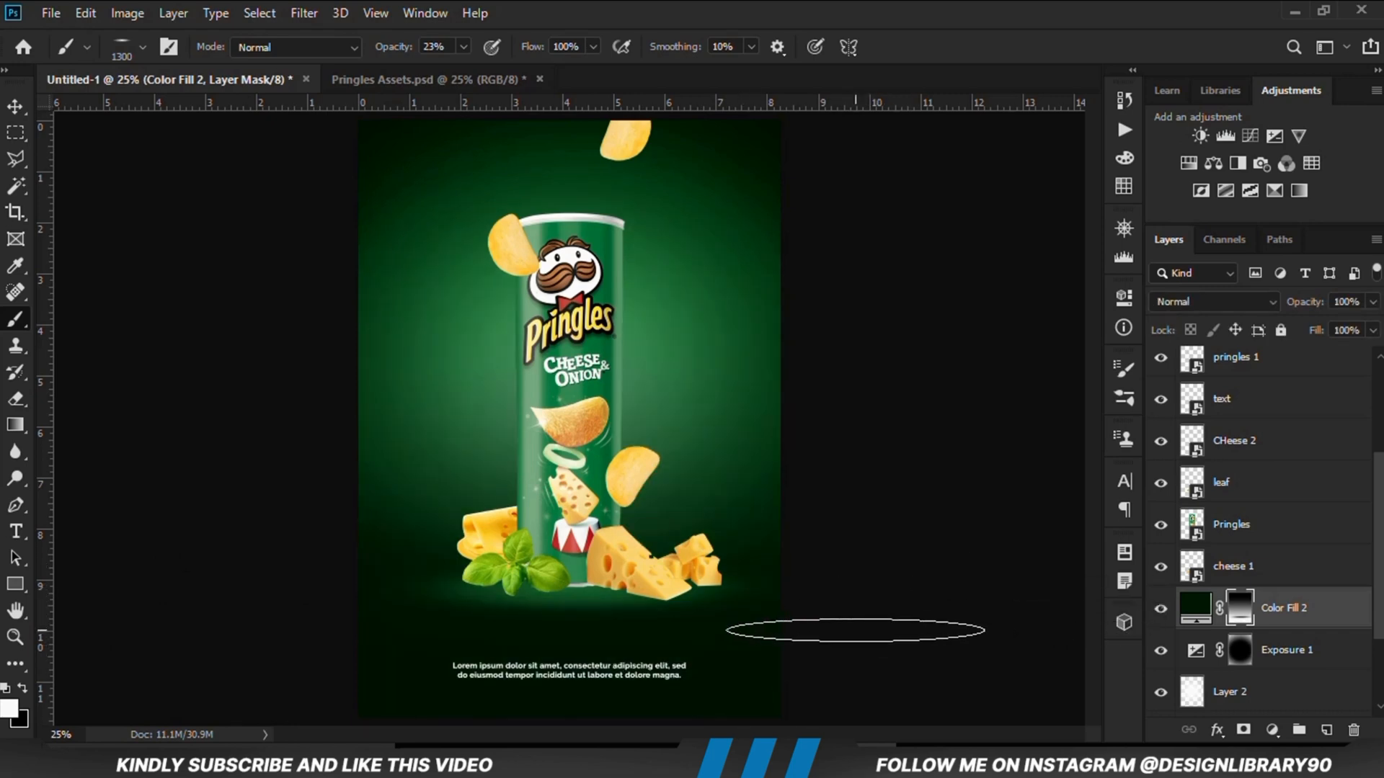
Step: Switch the mask brush back to black at 1000 px and check the ground glow by toggling Color Fill 2 off and on
click(24, 688)
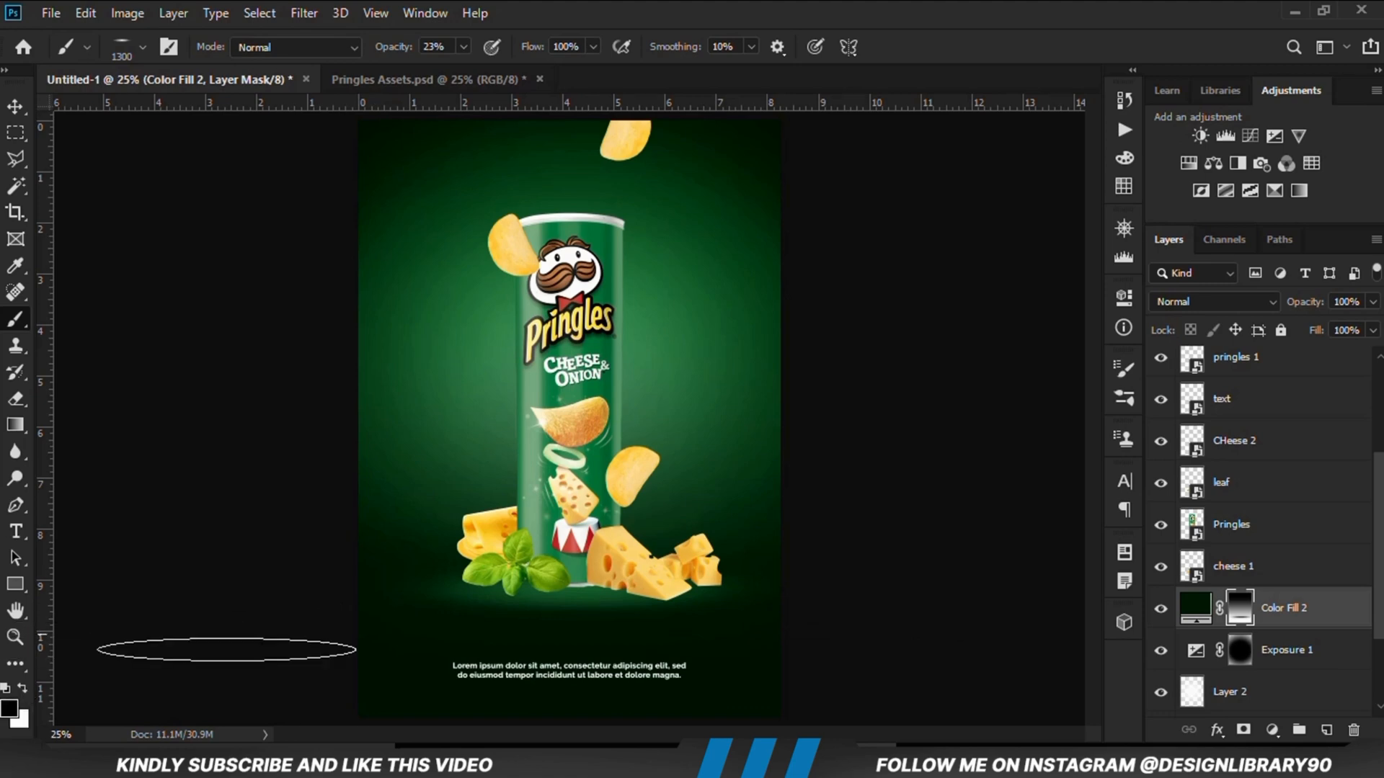
key(bracketleft)
key(bracketleft)
key(bracketleft)
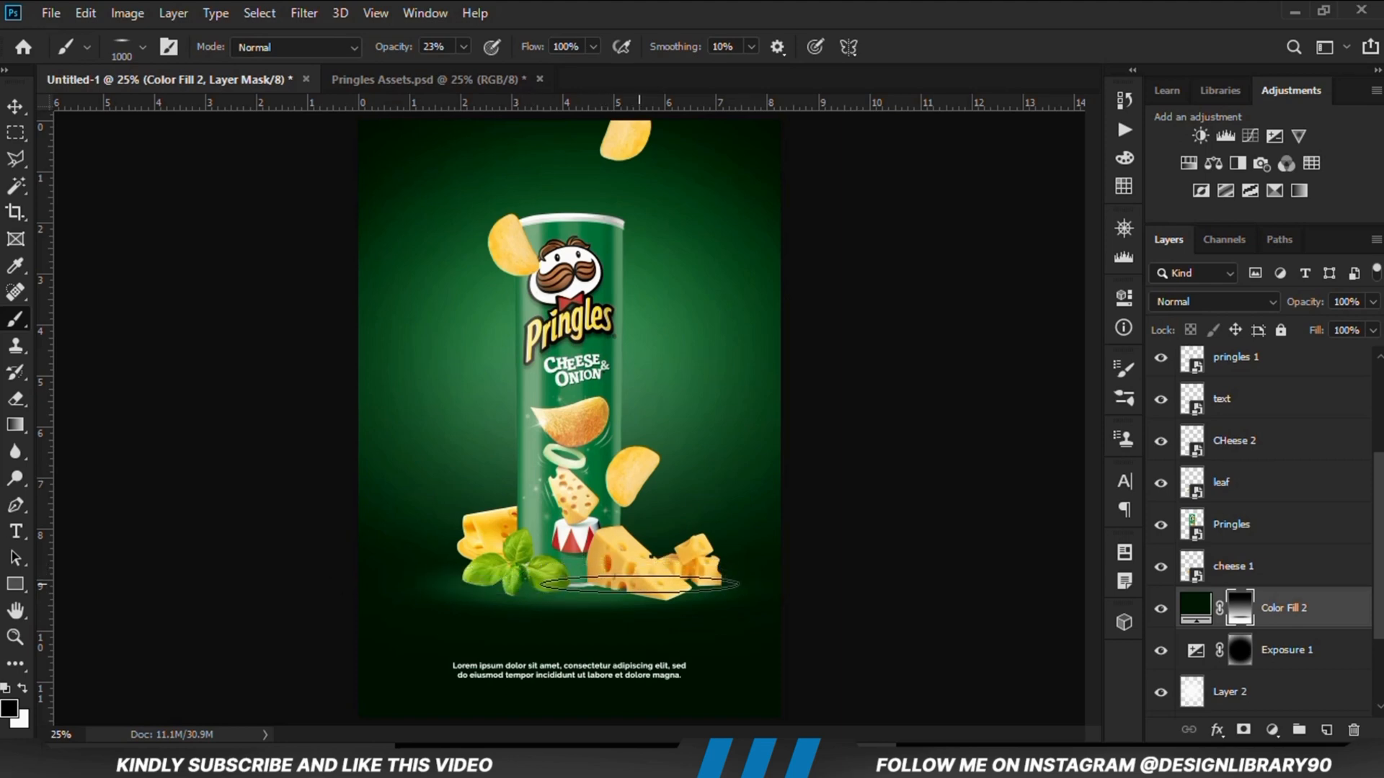
click(1160, 608)
click(1161, 609)
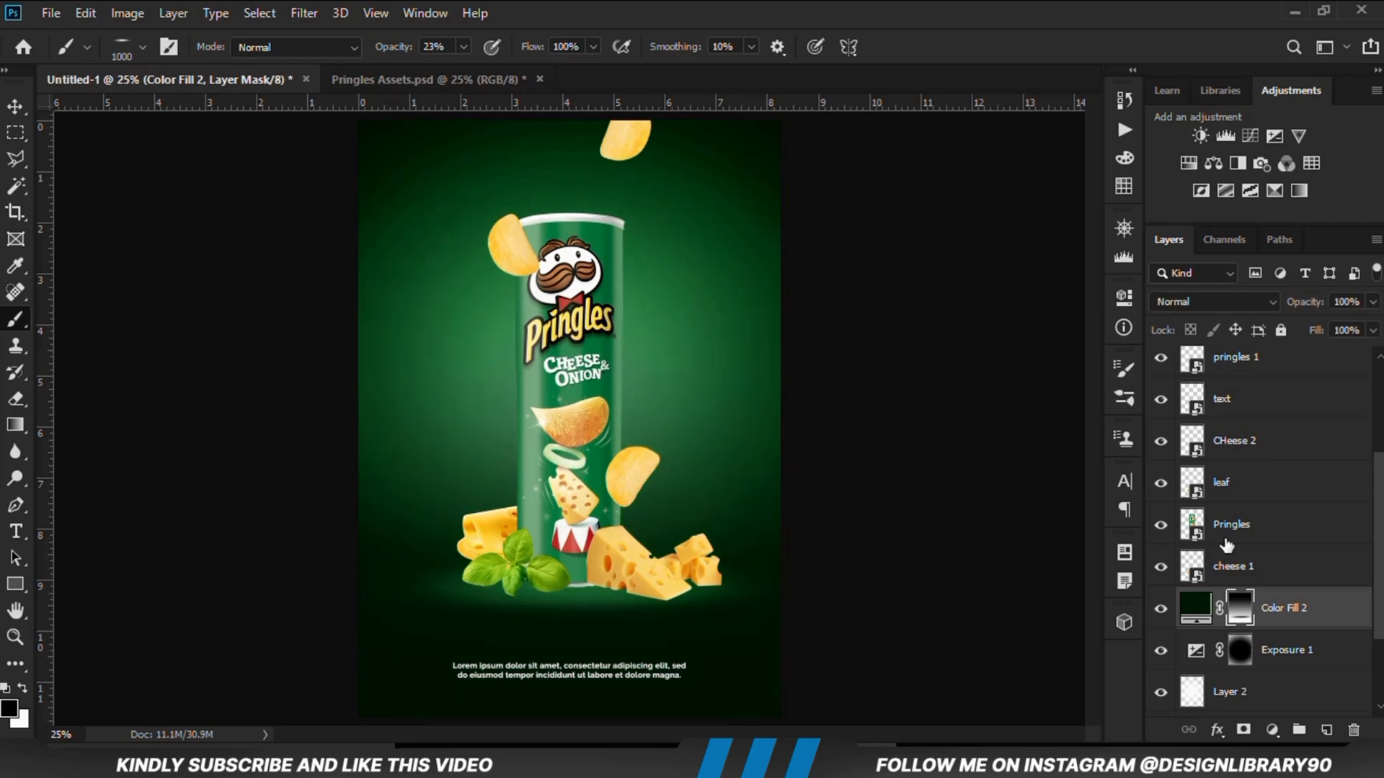
Step: Lower the Color Fill 2 layer's opacity to 68% and deselect the layer
click(1373, 303)
drag(1323, 319, 1343, 326)
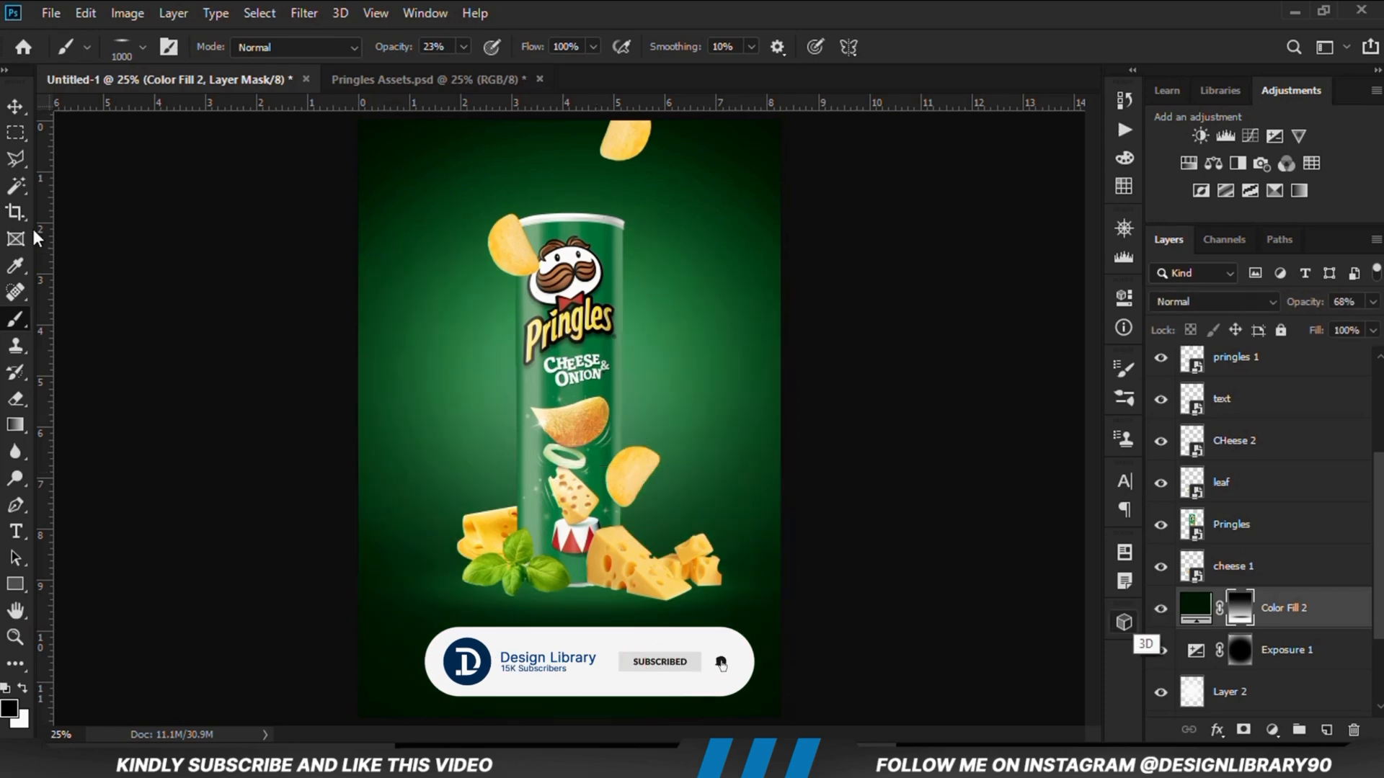
click(15, 106)
click(240, 353)
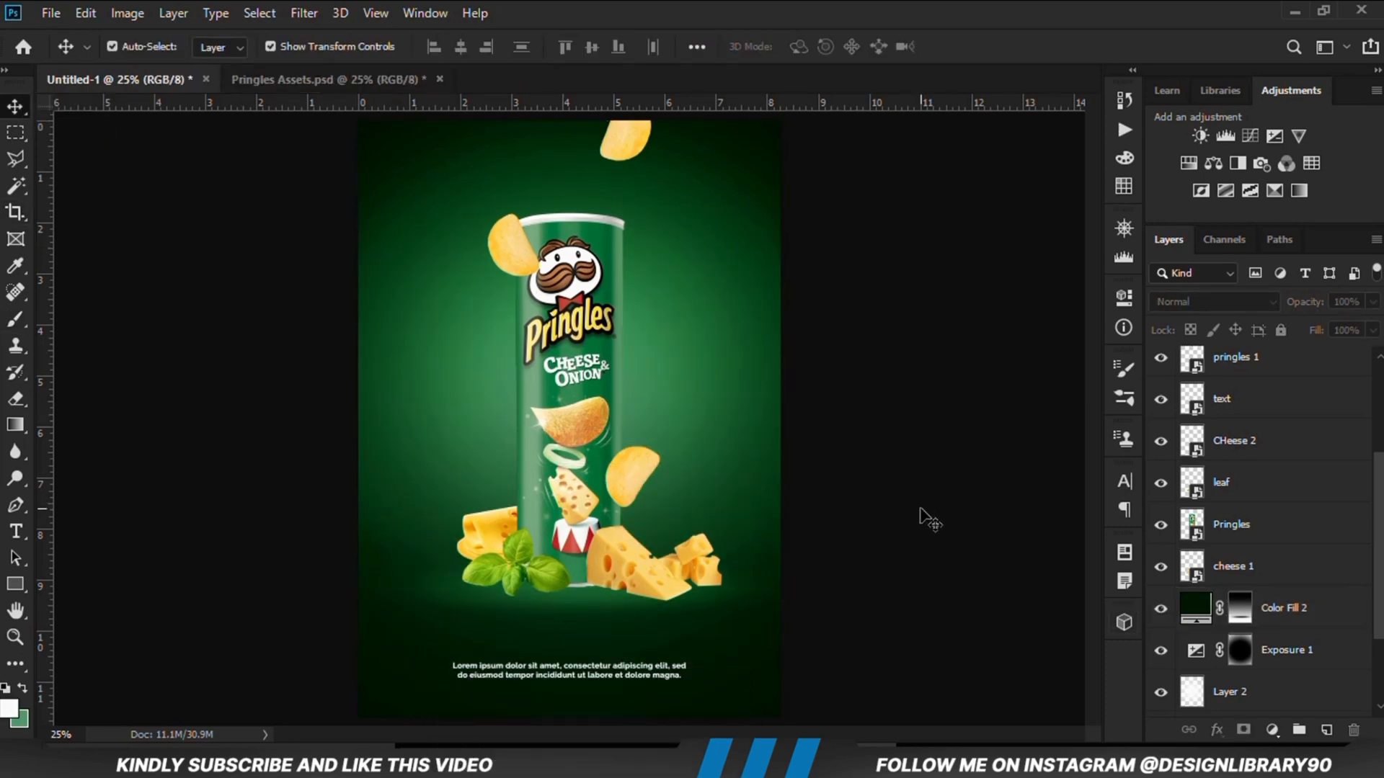
Step: Reduce the Color Fill 2 layer's opacity to 59% and compare the poster with that layer hidden and shown
click(1231, 632)
click(1161, 610)
click(1372, 303)
drag(1343, 322, 1335, 322)
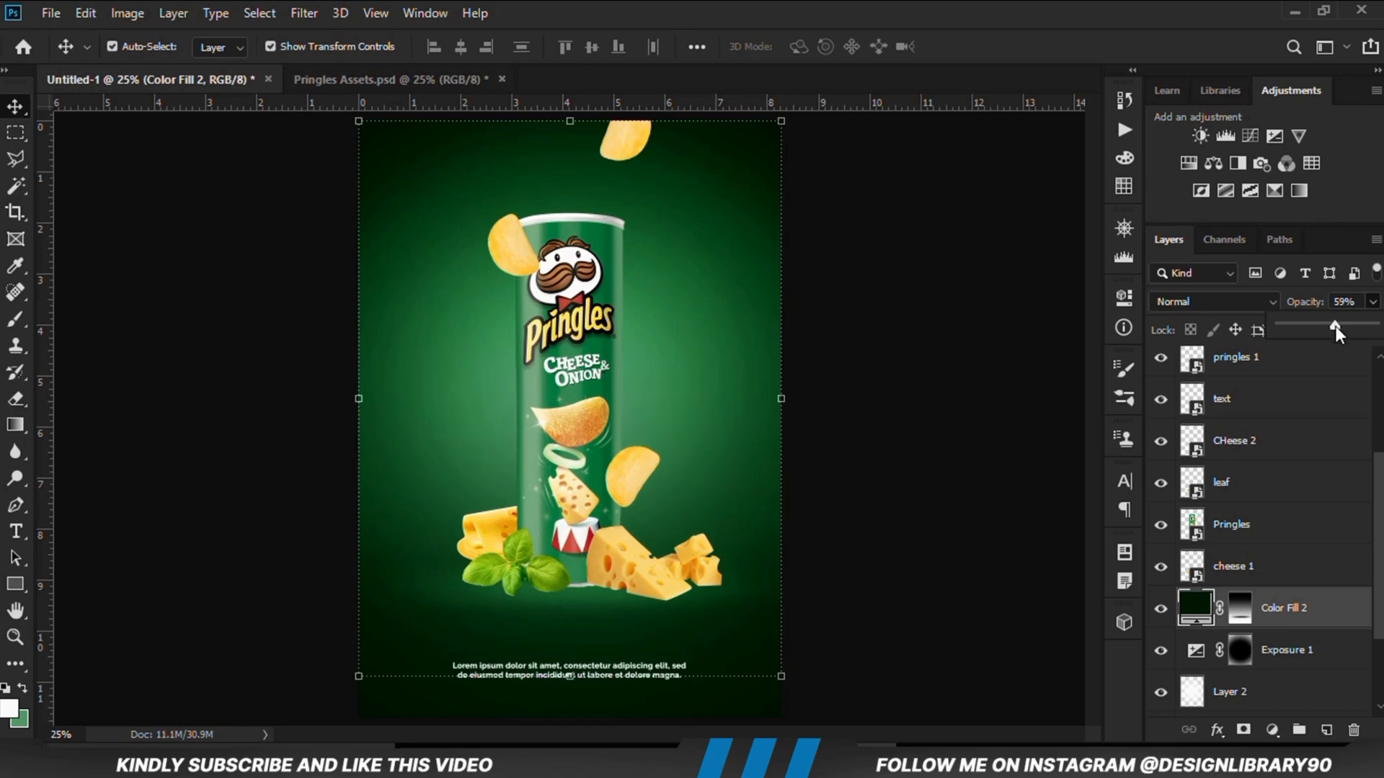
click(1160, 610)
click(1159, 610)
click(968, 620)
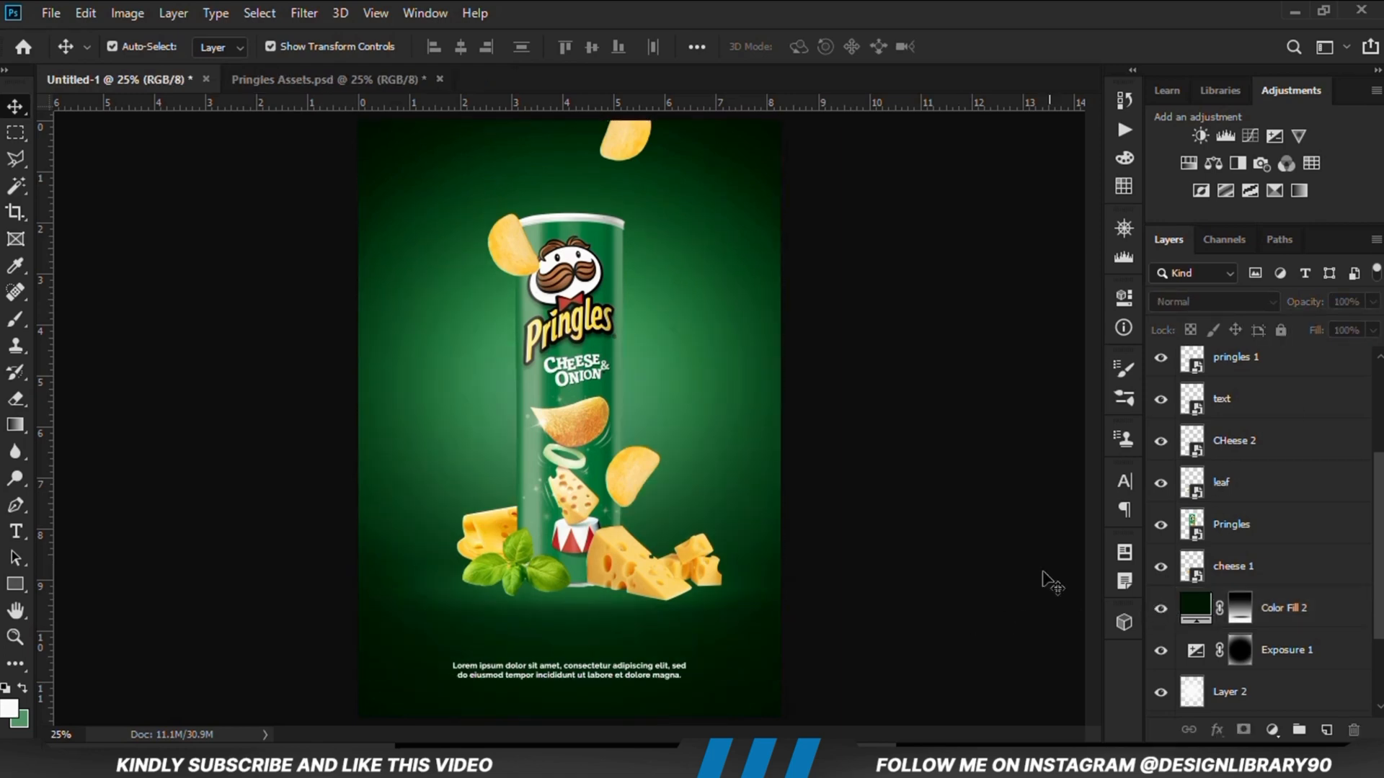
Step: Make the onion rings layer visible around the can and add a layer mask to it
scroll(1358, 407, up, 5)
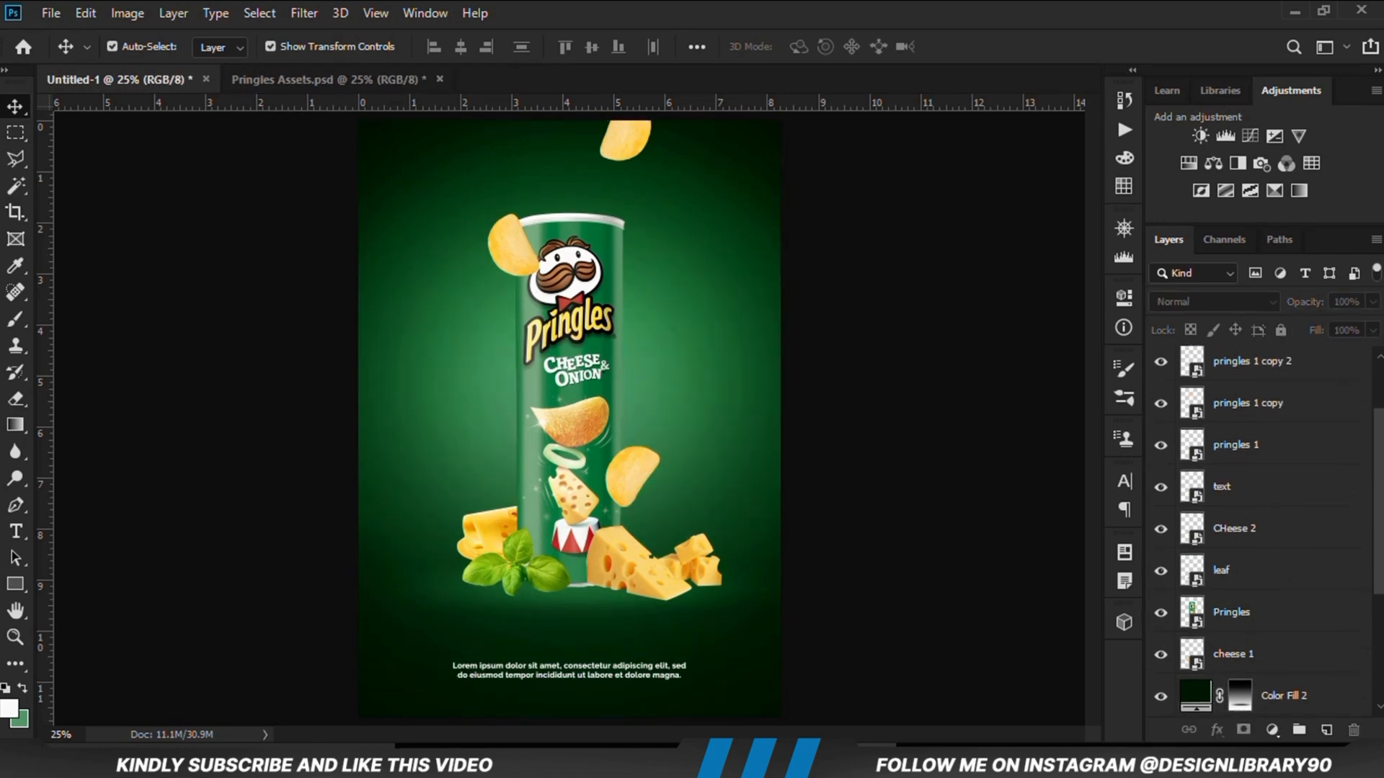
click(1161, 410)
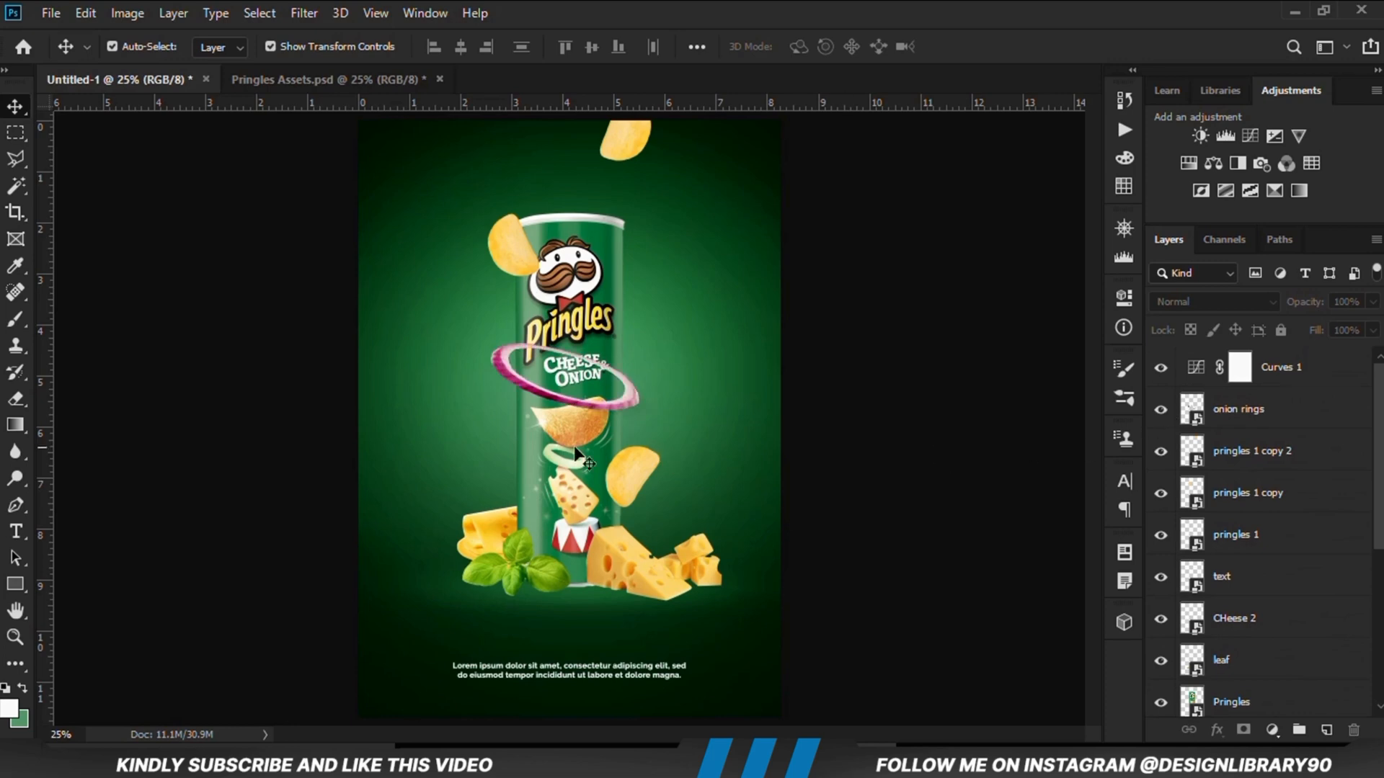
click(599, 410)
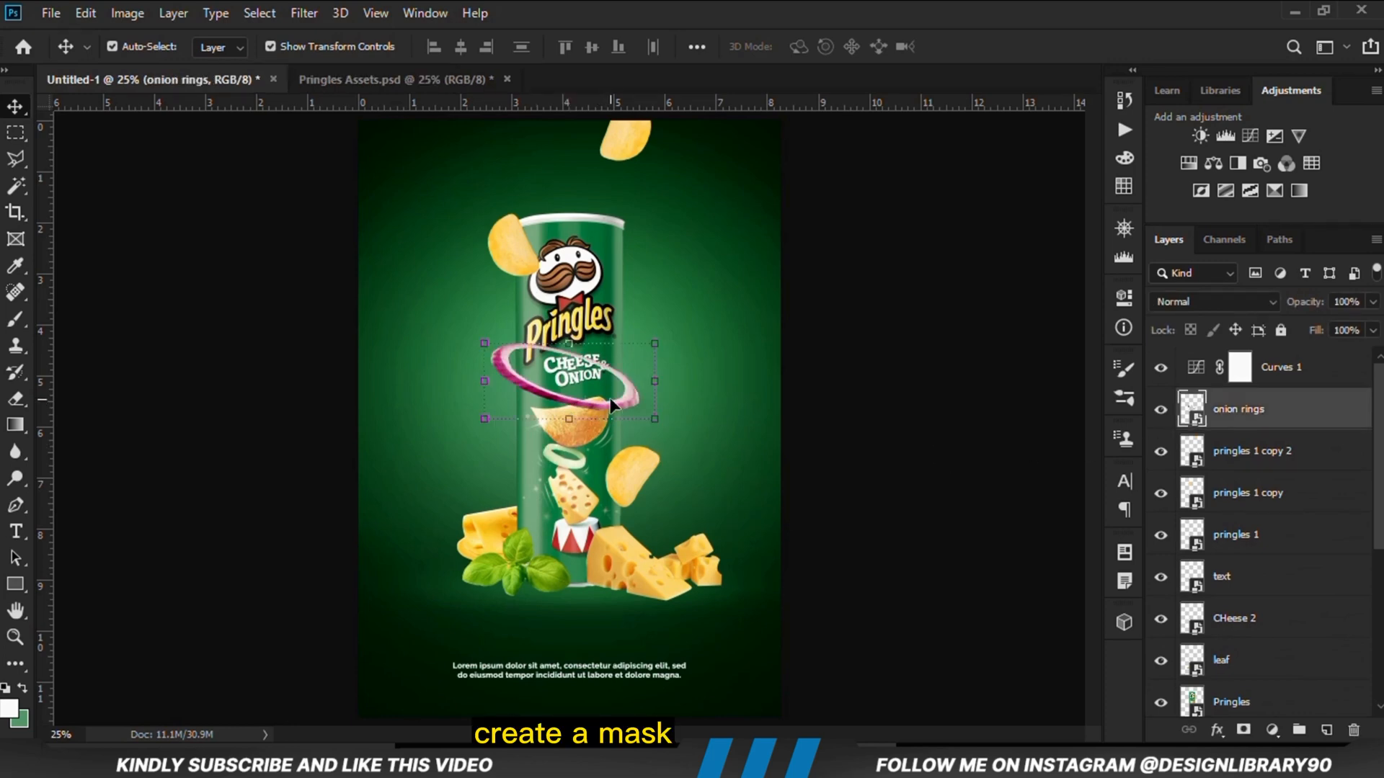
key(ctrl+plus)
key(ctrl+plus)
key(ctrl+plus)
click(1161, 410)
click(1161, 410)
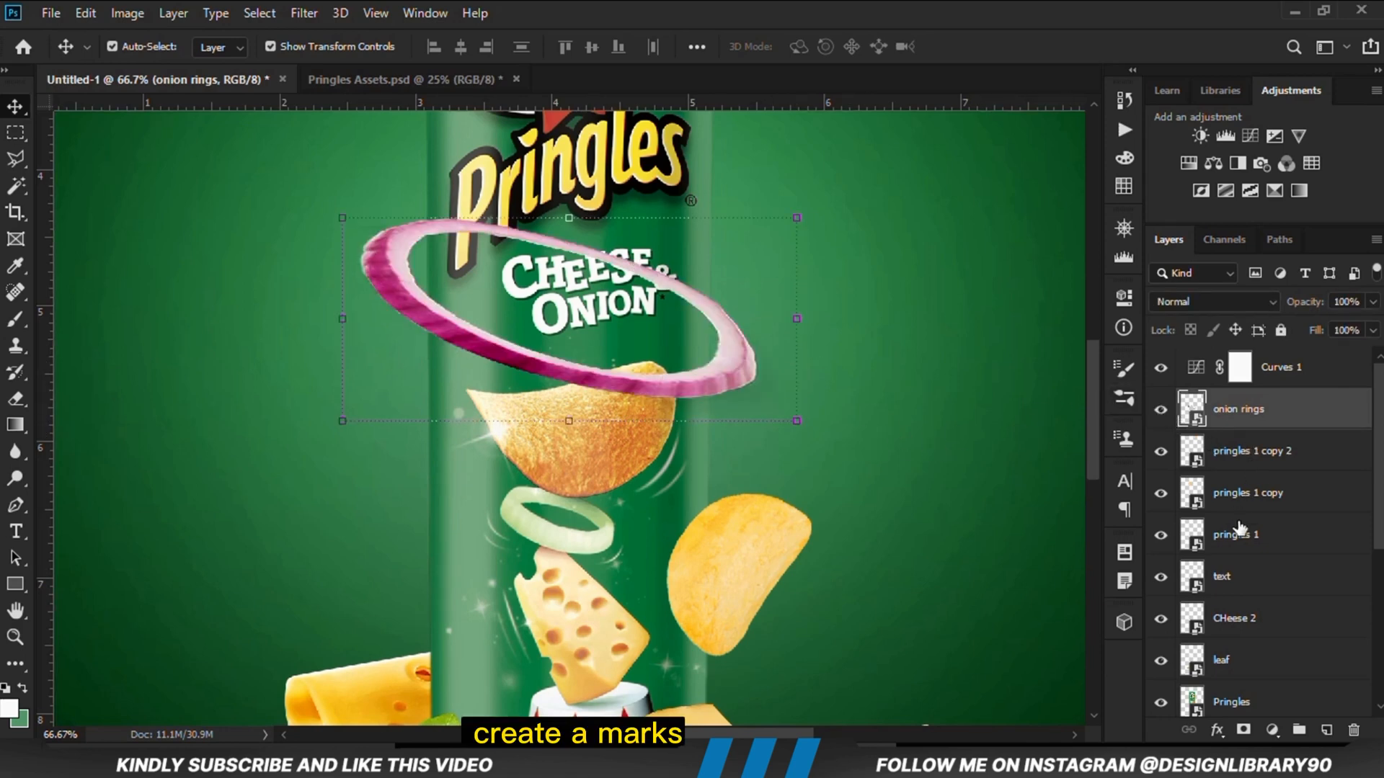
click(1244, 730)
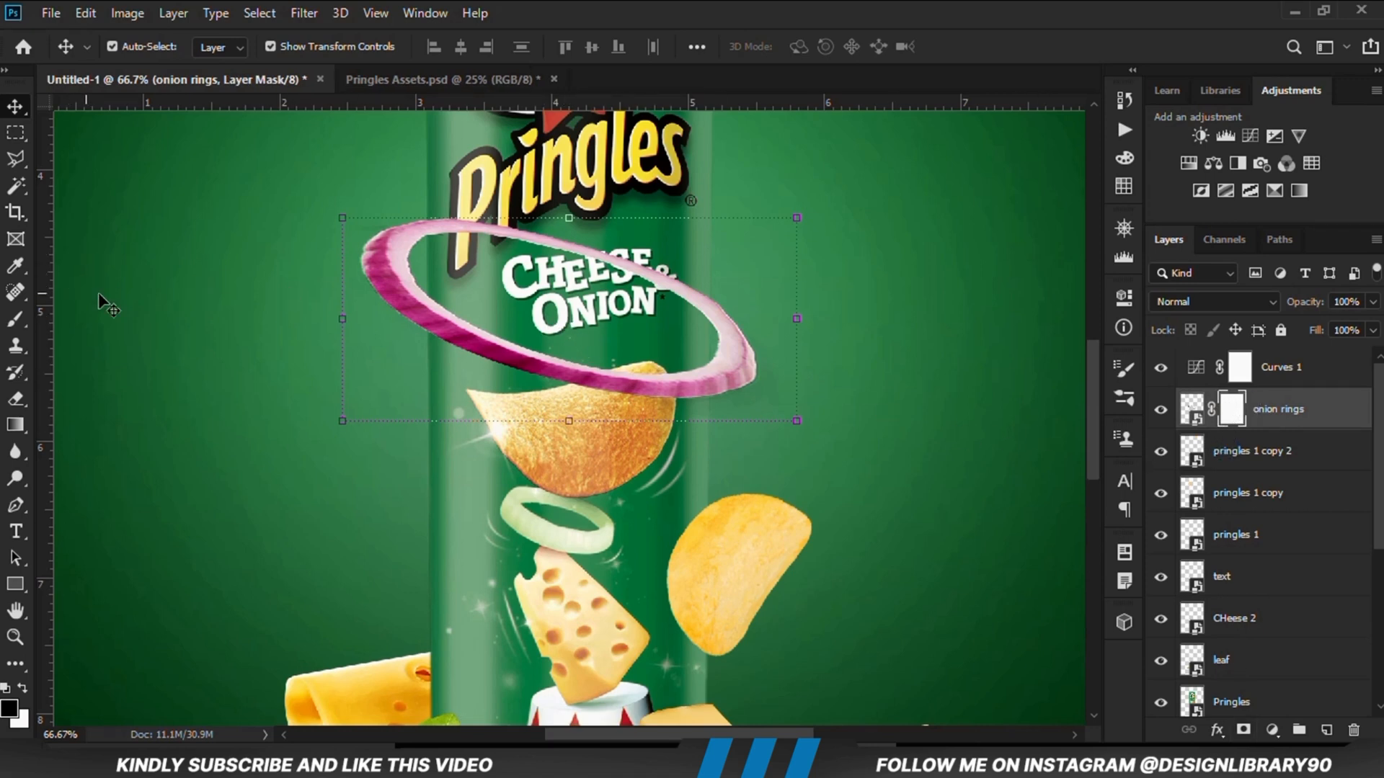
Step: Activate the Polygonal Lasso tool and fade the onion rings layer to 20% opacity
click(16, 158)
click(68, 184)
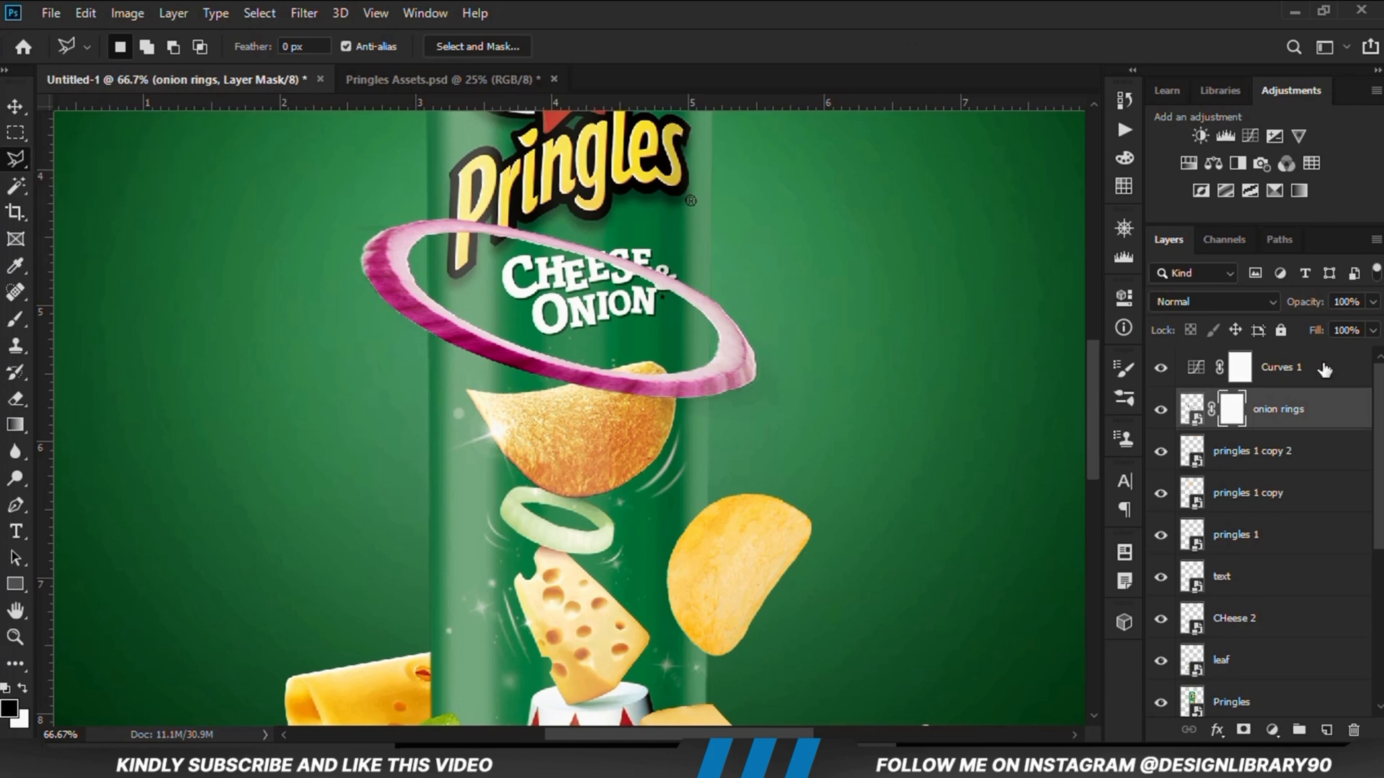
click(1373, 301)
drag(1376, 323, 1298, 325)
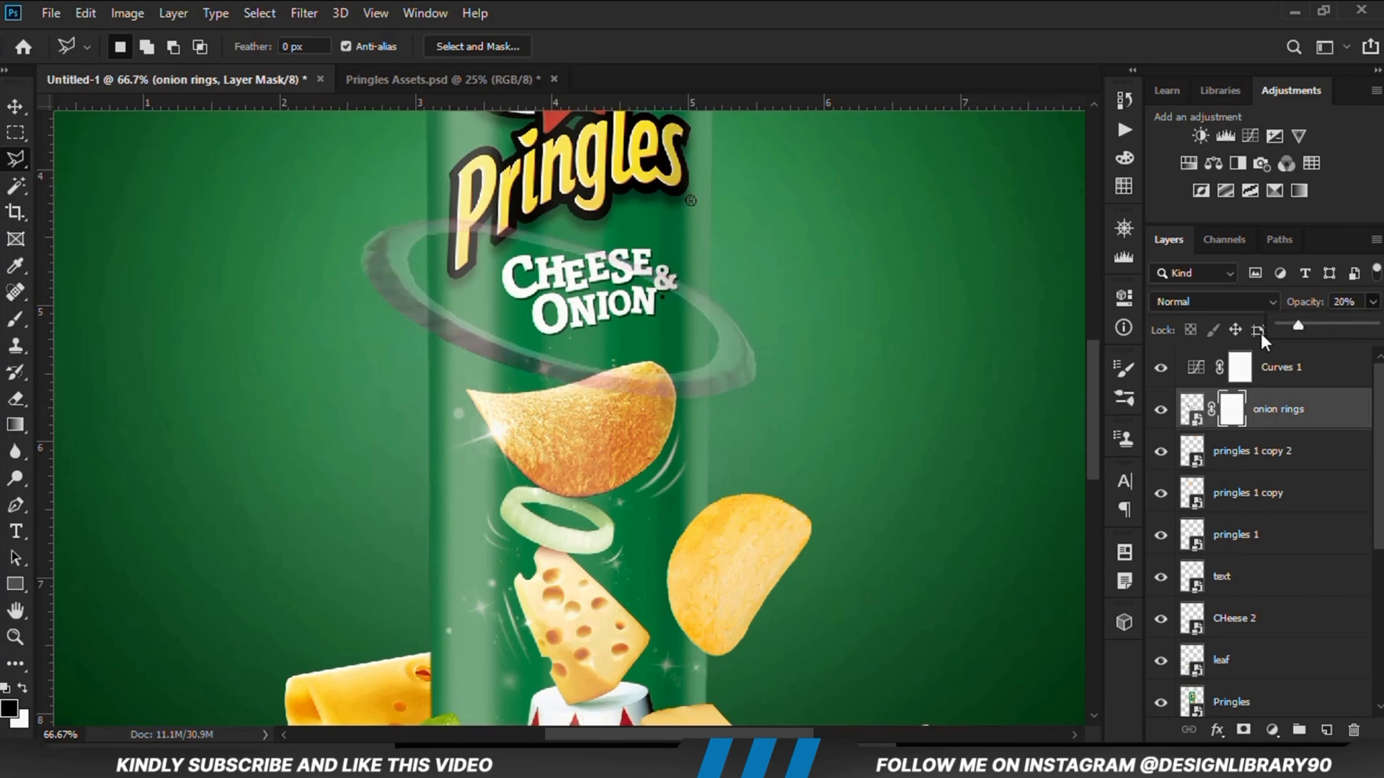
Step: Outline the upper rear arc of the onion ring between the can's side edges with a closed polygonal selection
click(428, 204)
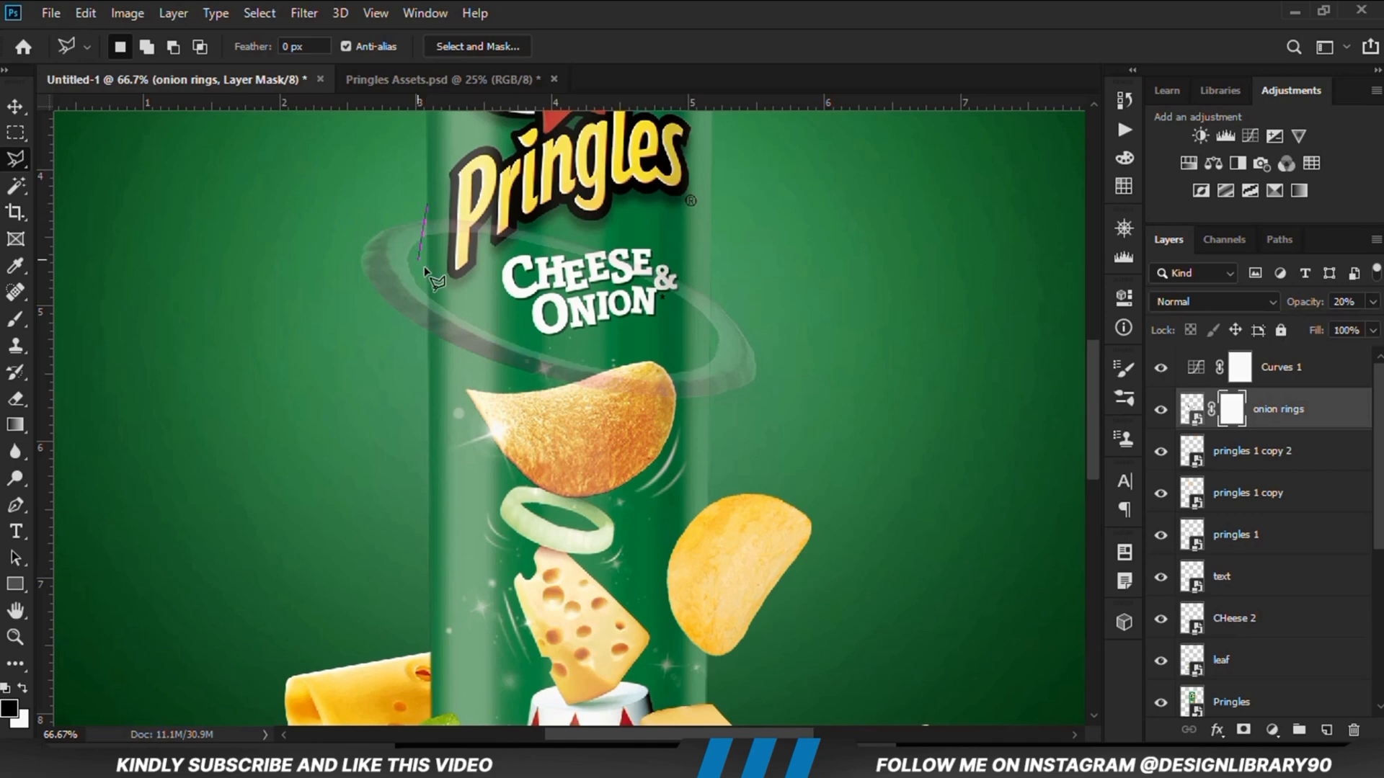
click(429, 267)
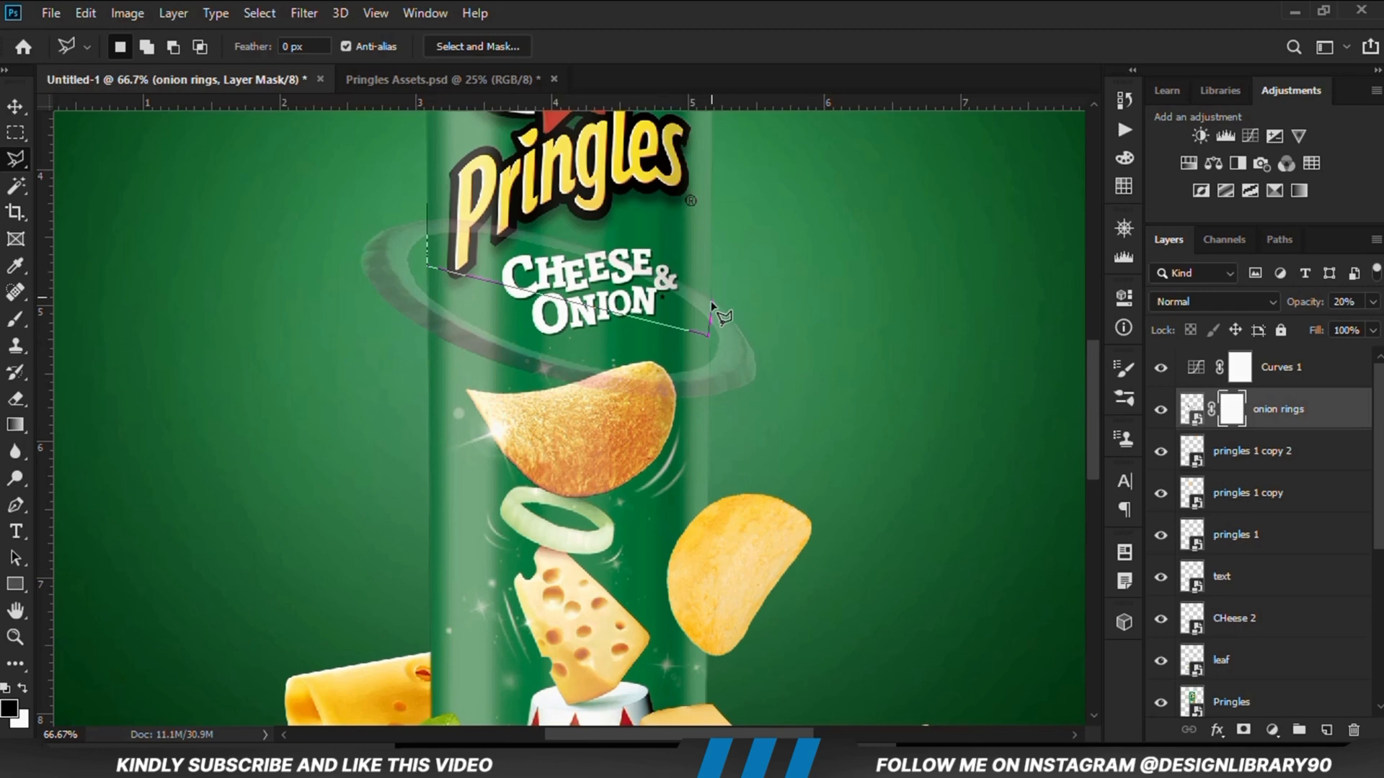
click(710, 333)
click(711, 267)
click(555, 204)
click(428, 196)
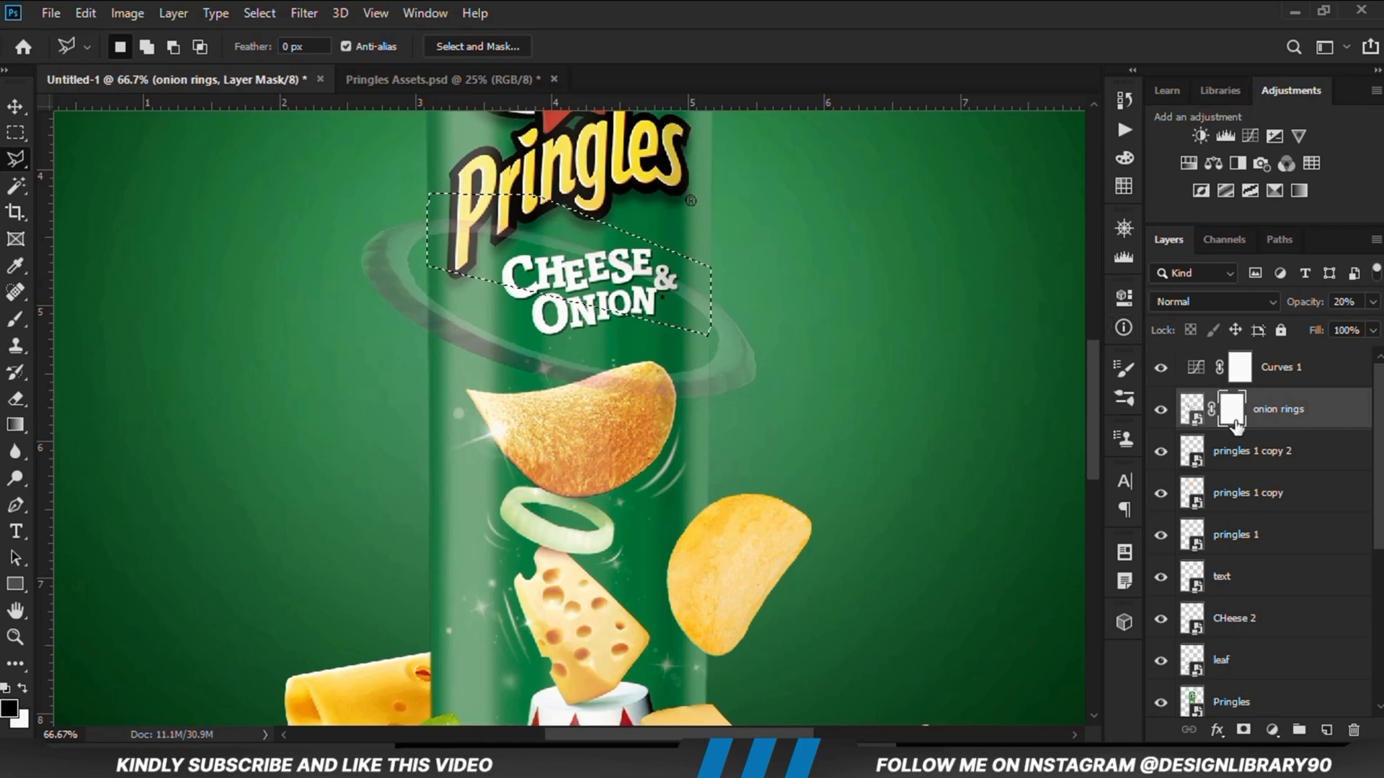
Step: Fill the selection on the onion rings mask with the black foreground color at 100% opacity, and deselect
right_click(526, 254)
click(559, 499)
click(584, 233)
click(570, 253)
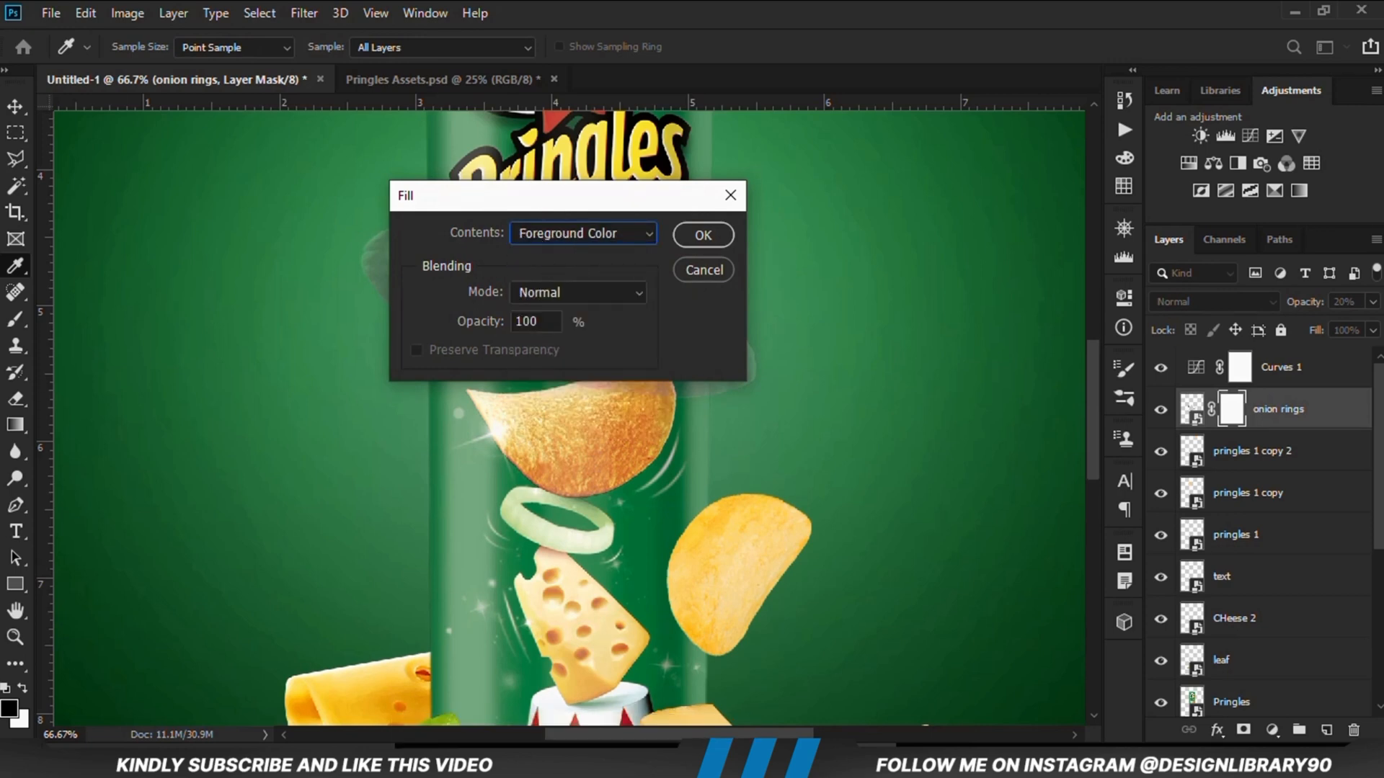
click(704, 235)
key(ctrl+d)
Step: Restore the onion rings layer's opacity to 100% and deselect the layer
key(ctrl+minus)
key(ctrl+minus)
key(ctrl+minus)
click(1372, 301)
drag(1295, 326, 1373, 326)
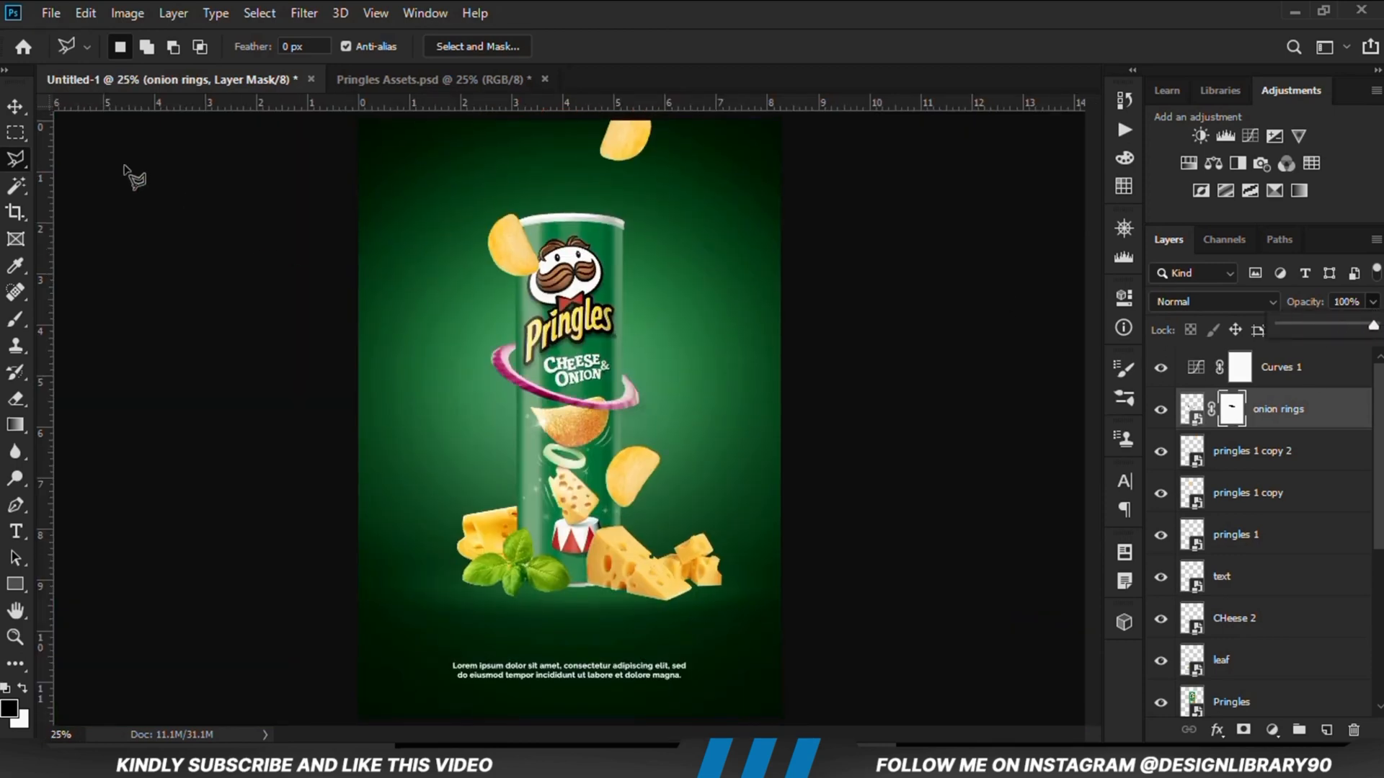
click(13, 106)
click(245, 351)
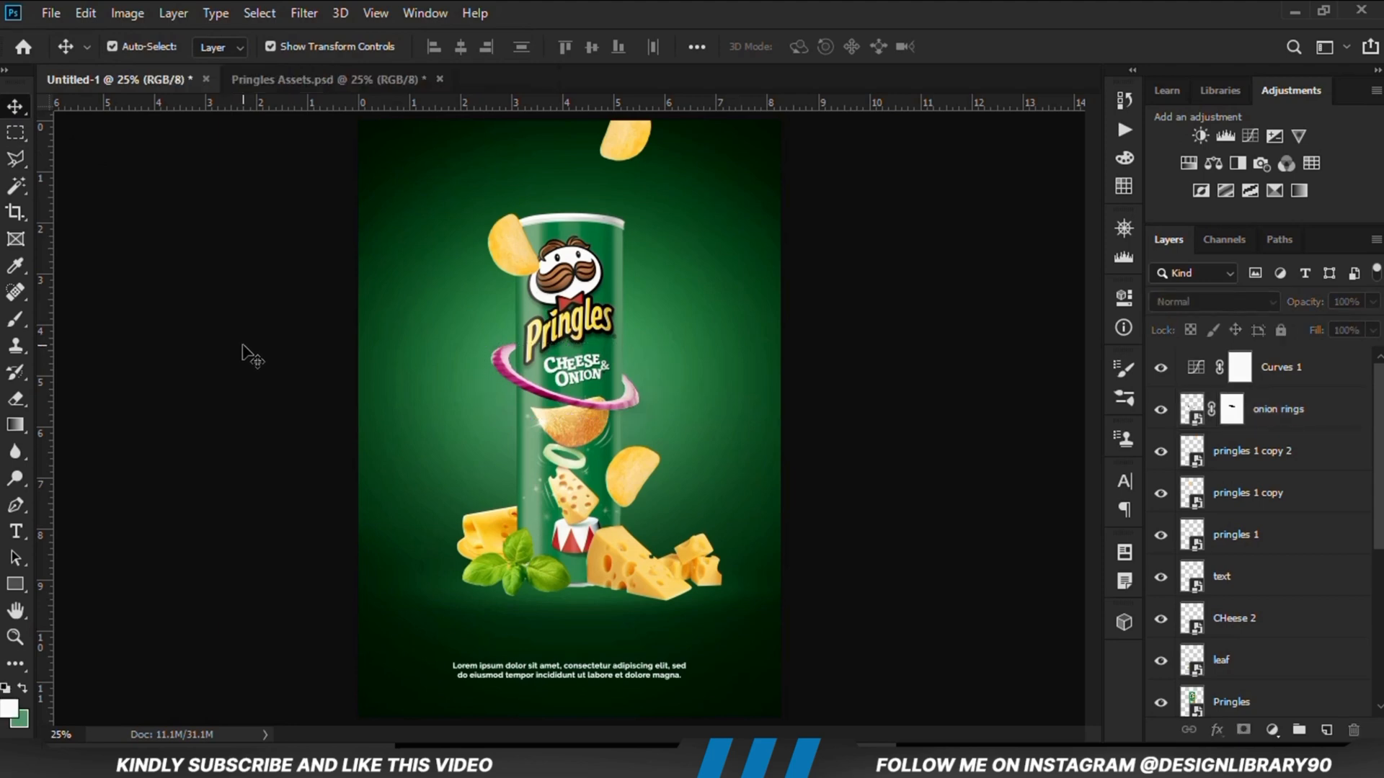
Step: Duplicate the onion rings layer and move the original ring straight down over the chip artwork on the can
click(1334, 427)
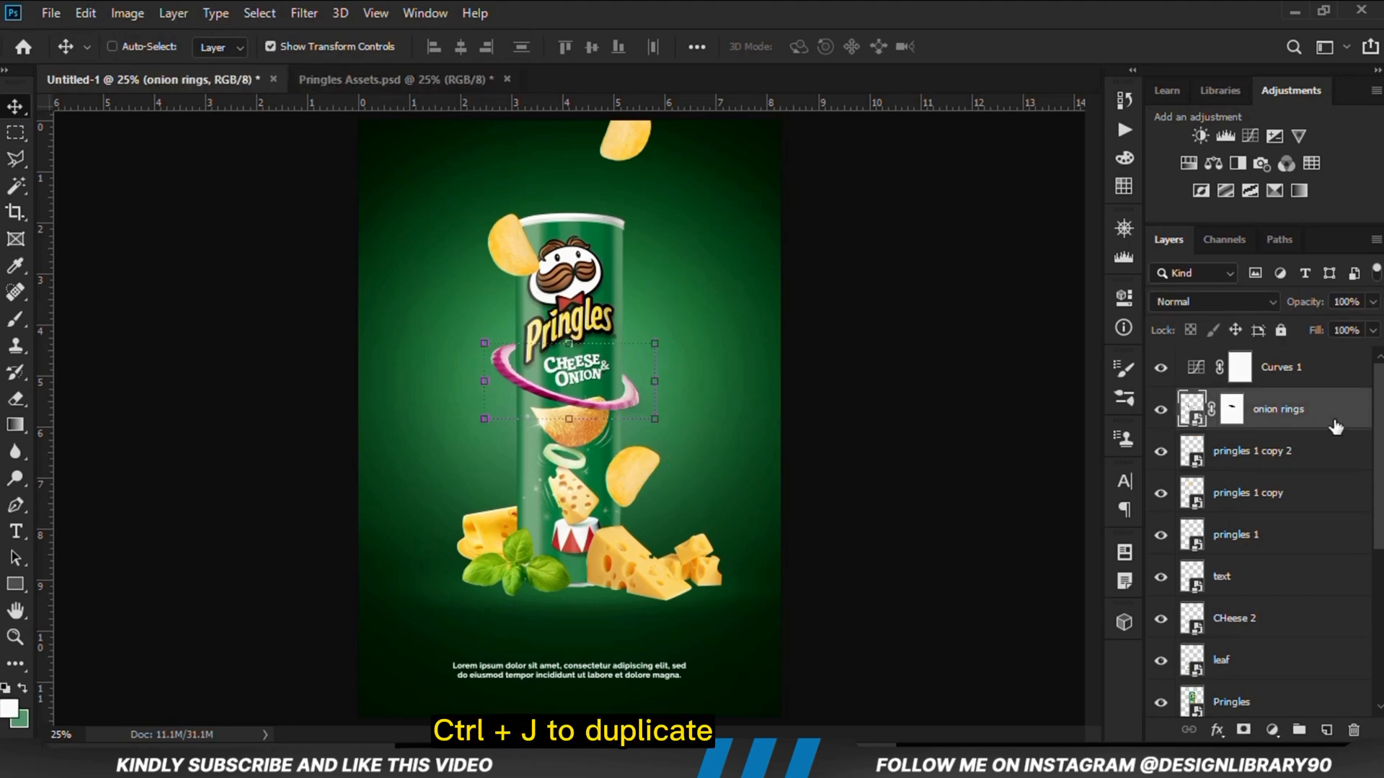
key(ctrl+j)
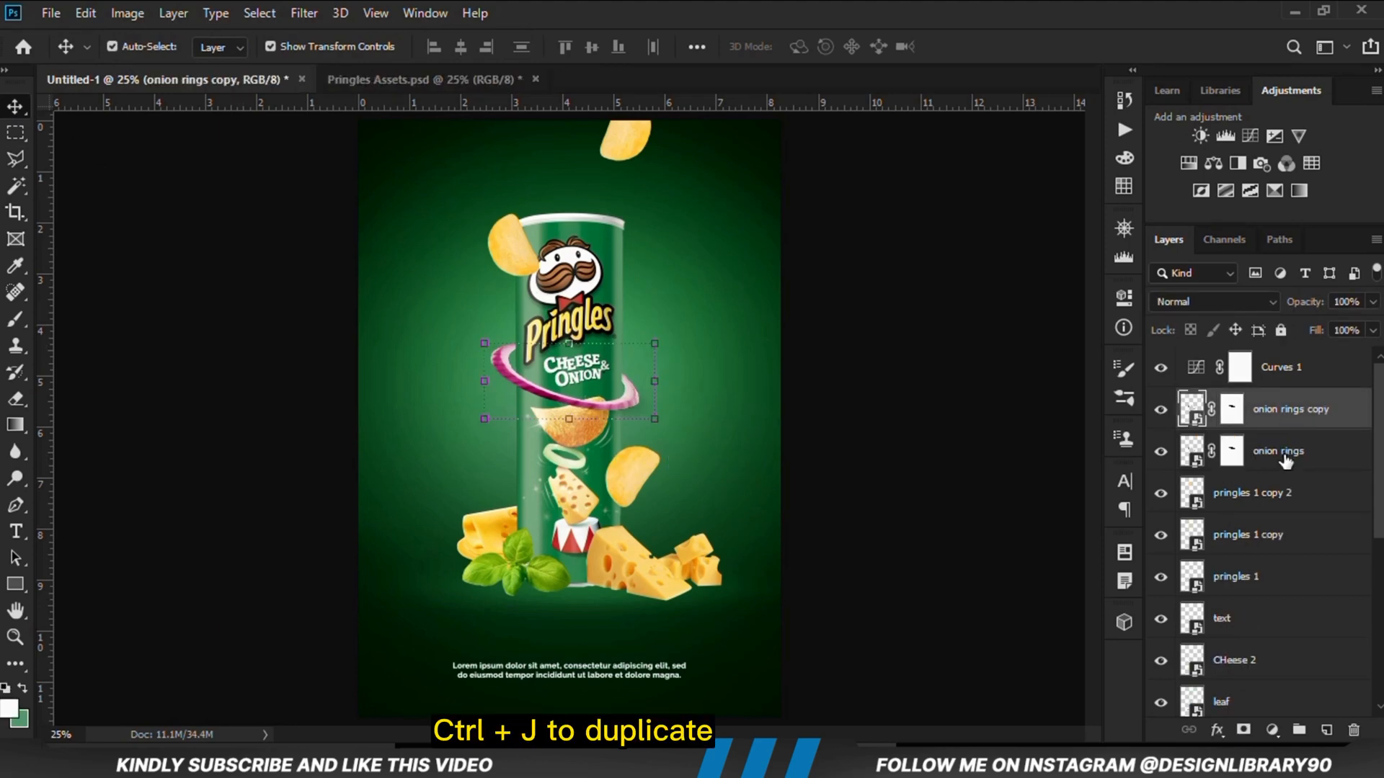
click(1285, 456)
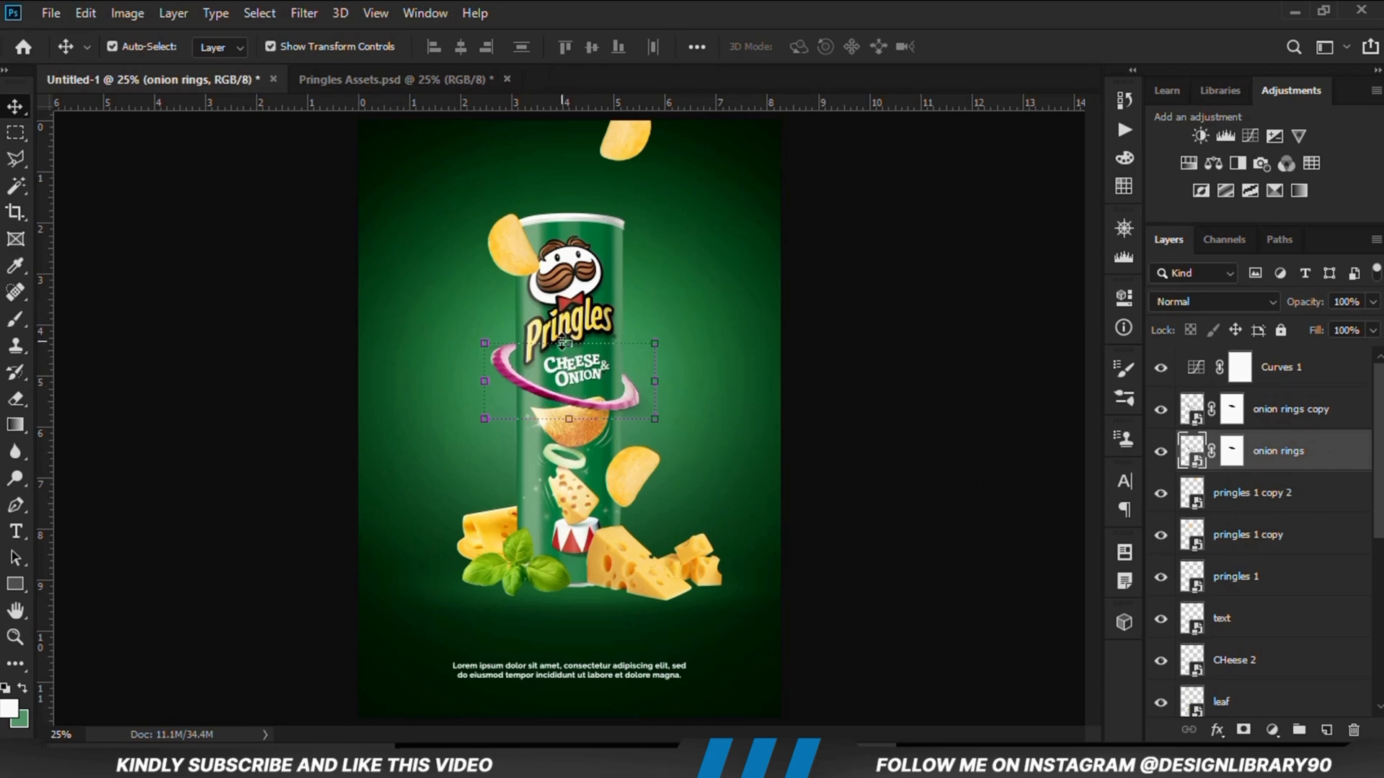
key(ctrl+t)
drag(574, 385, 575, 442)
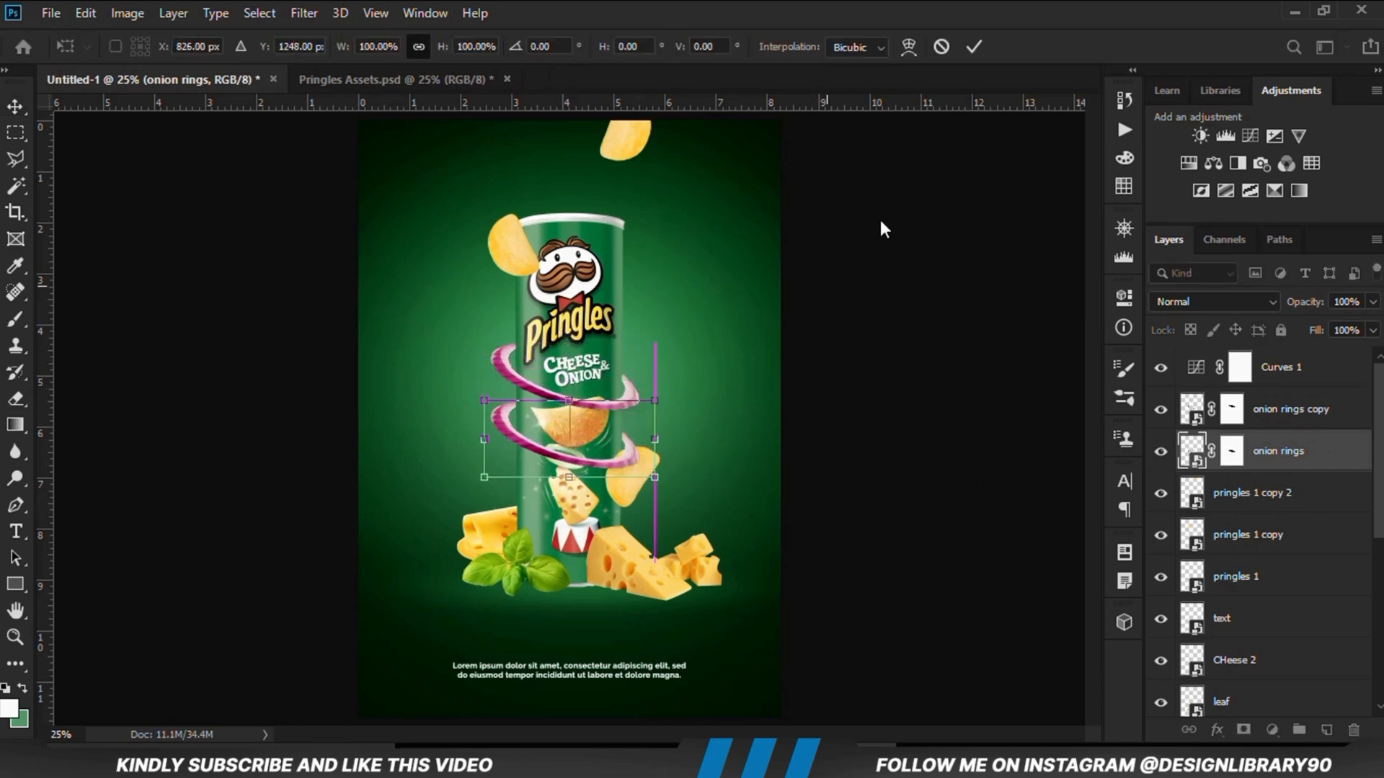
key(Return)
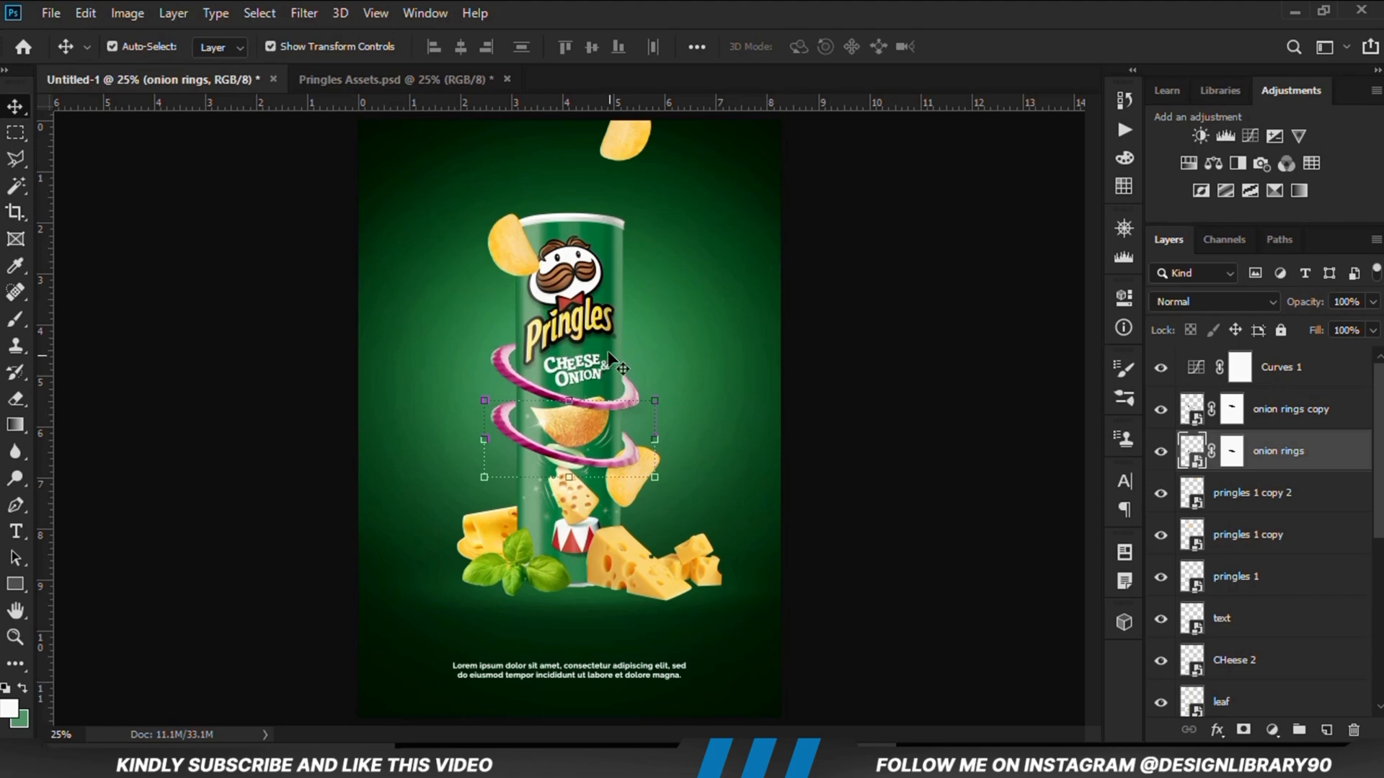
Step: Rotate the lower onion ring to about -19.33° and nudge it slightly down
key(ctrl+t)
drag(700, 417, 696, 364)
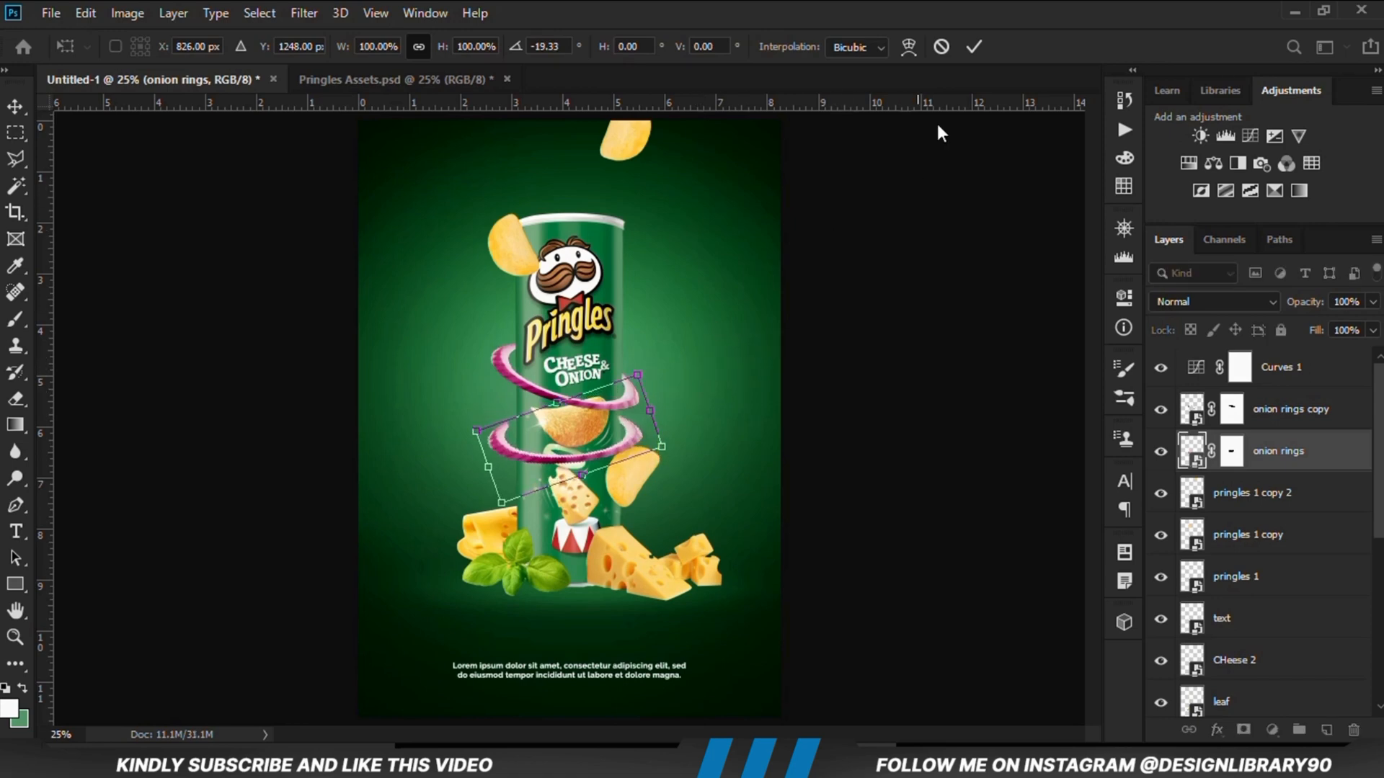
click(973, 48)
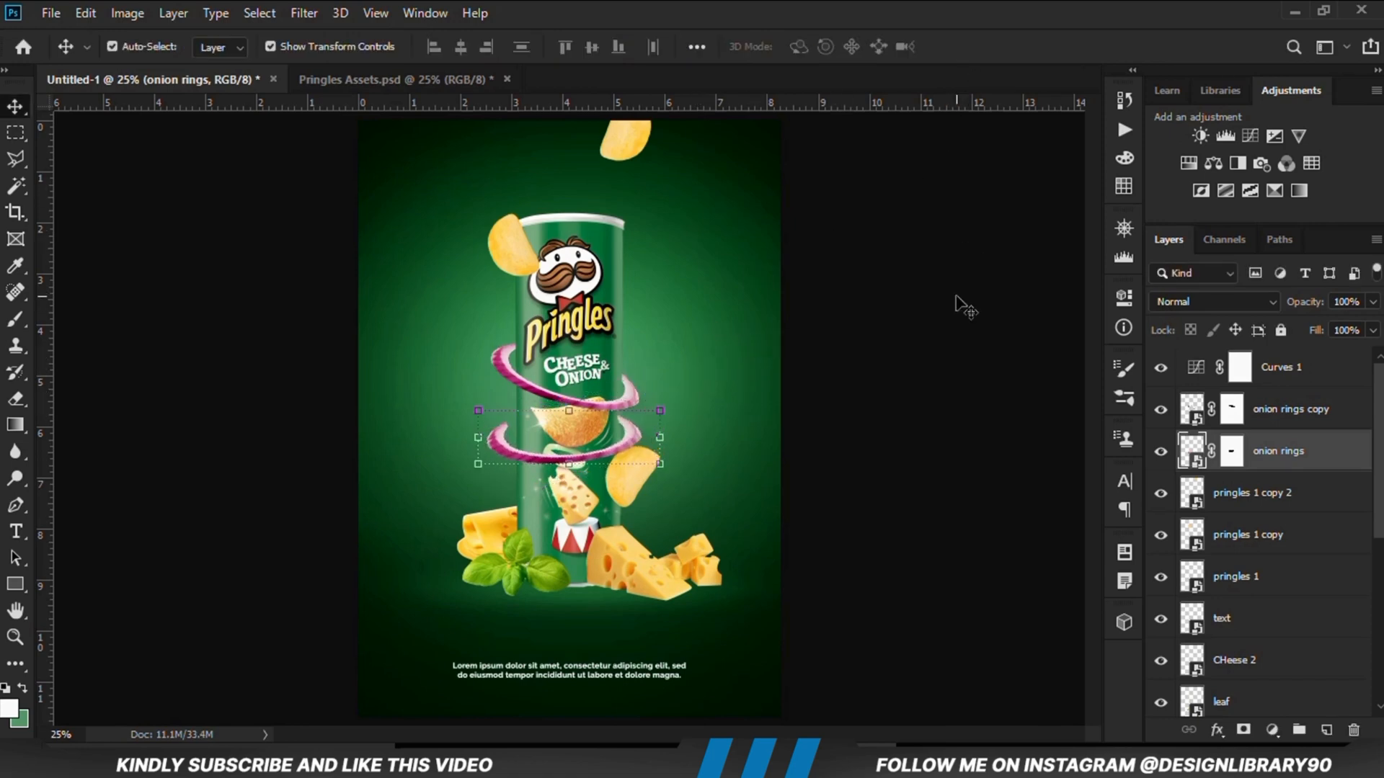
key(shift+Down)
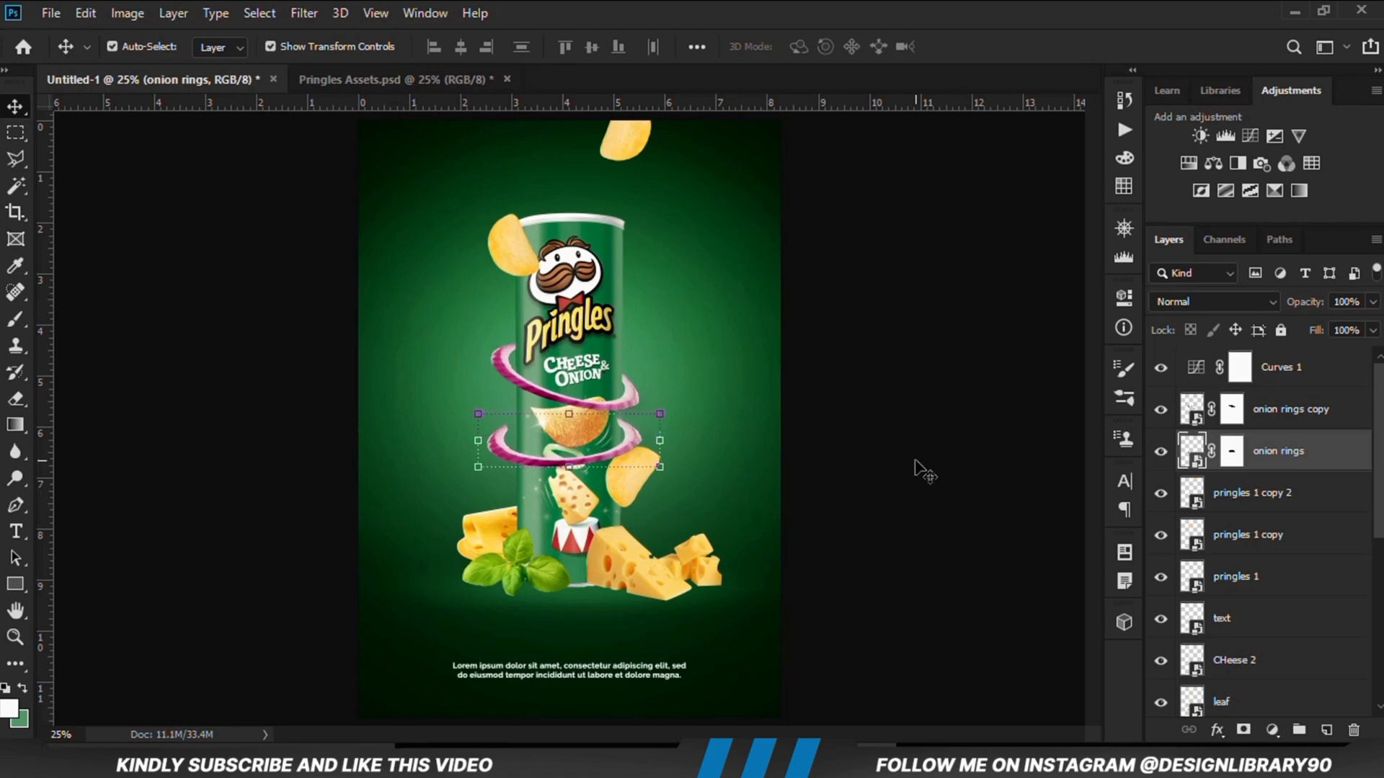
click(900, 479)
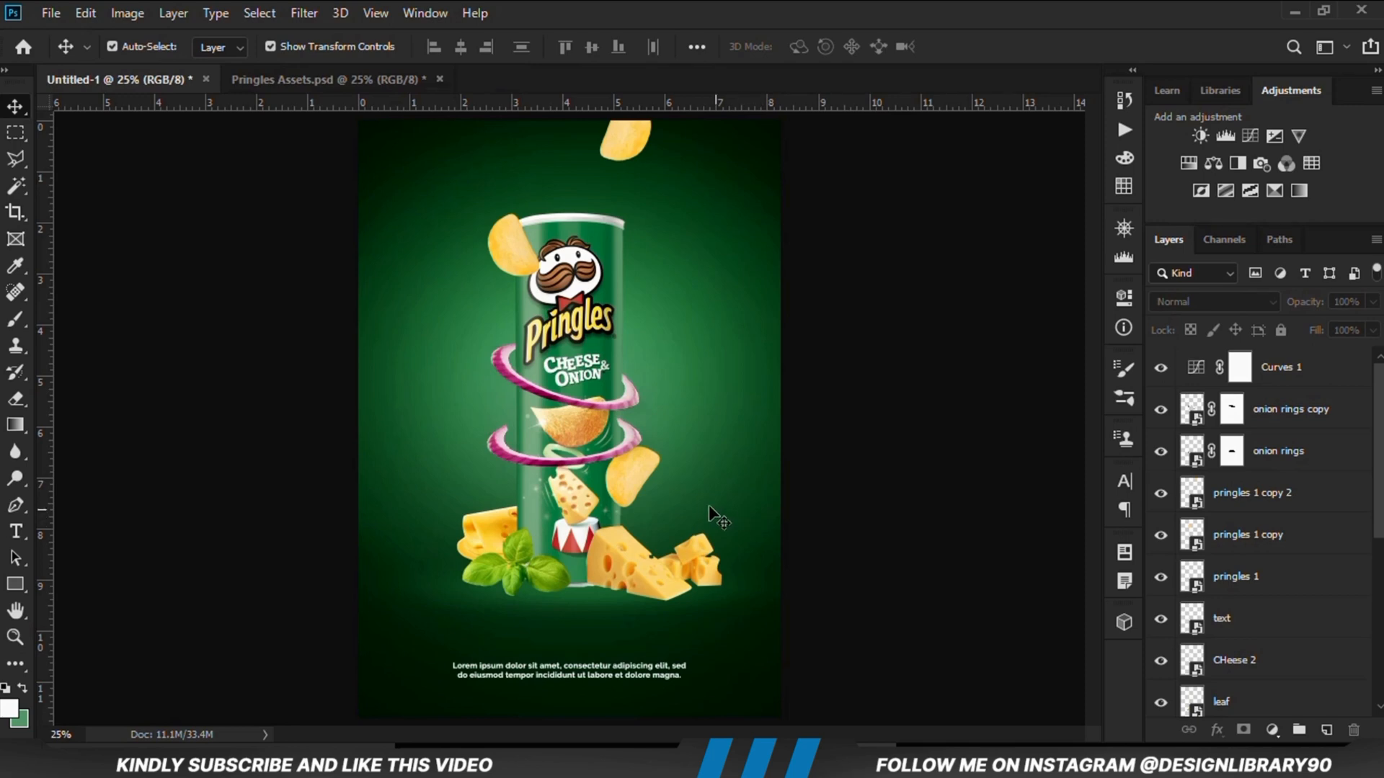
Step: Scale the chip beside the can's lower half to 92% and move it down clear of the lower onion ring
click(634, 492)
key(ctrl+t)
drag(658, 450, 640, 487)
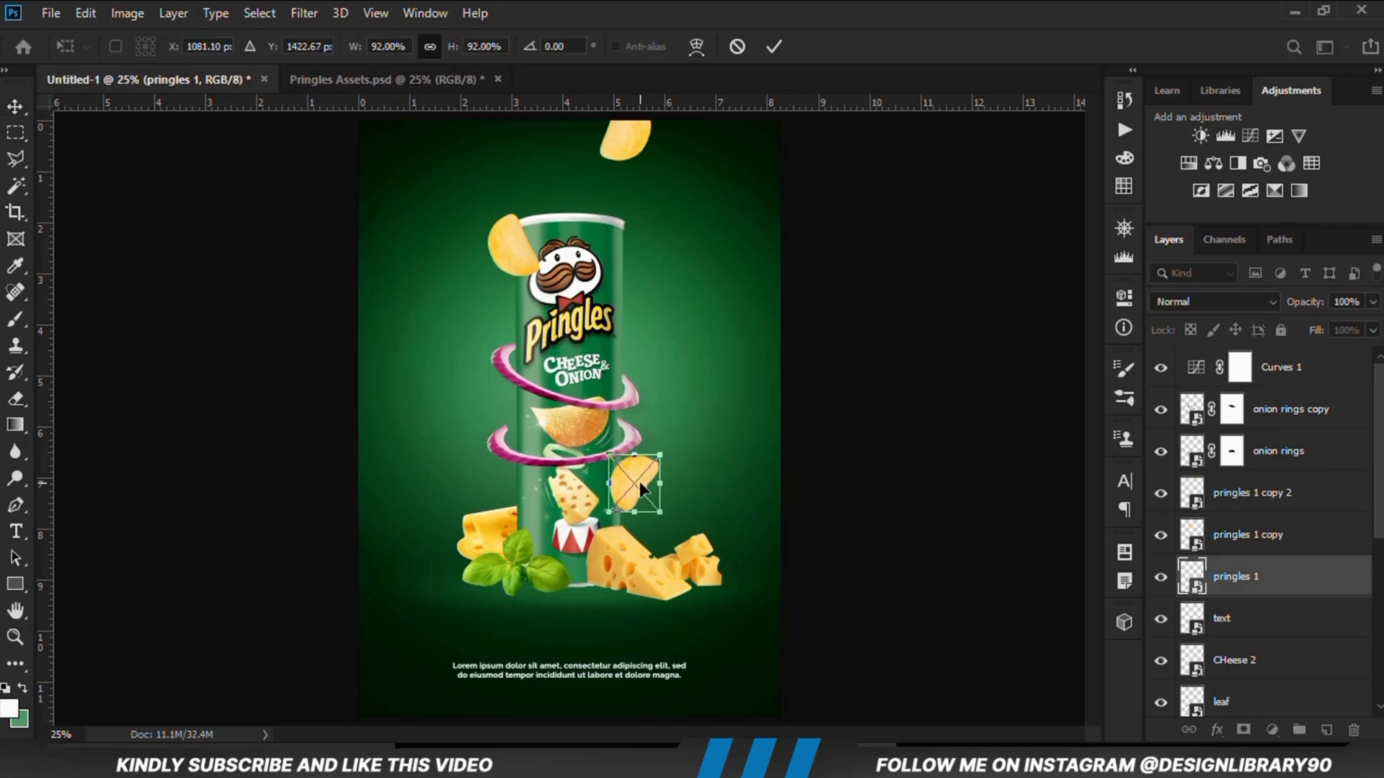
key(Return)
key(shift+Down)
key(shift+Down)
key(shift+Down)
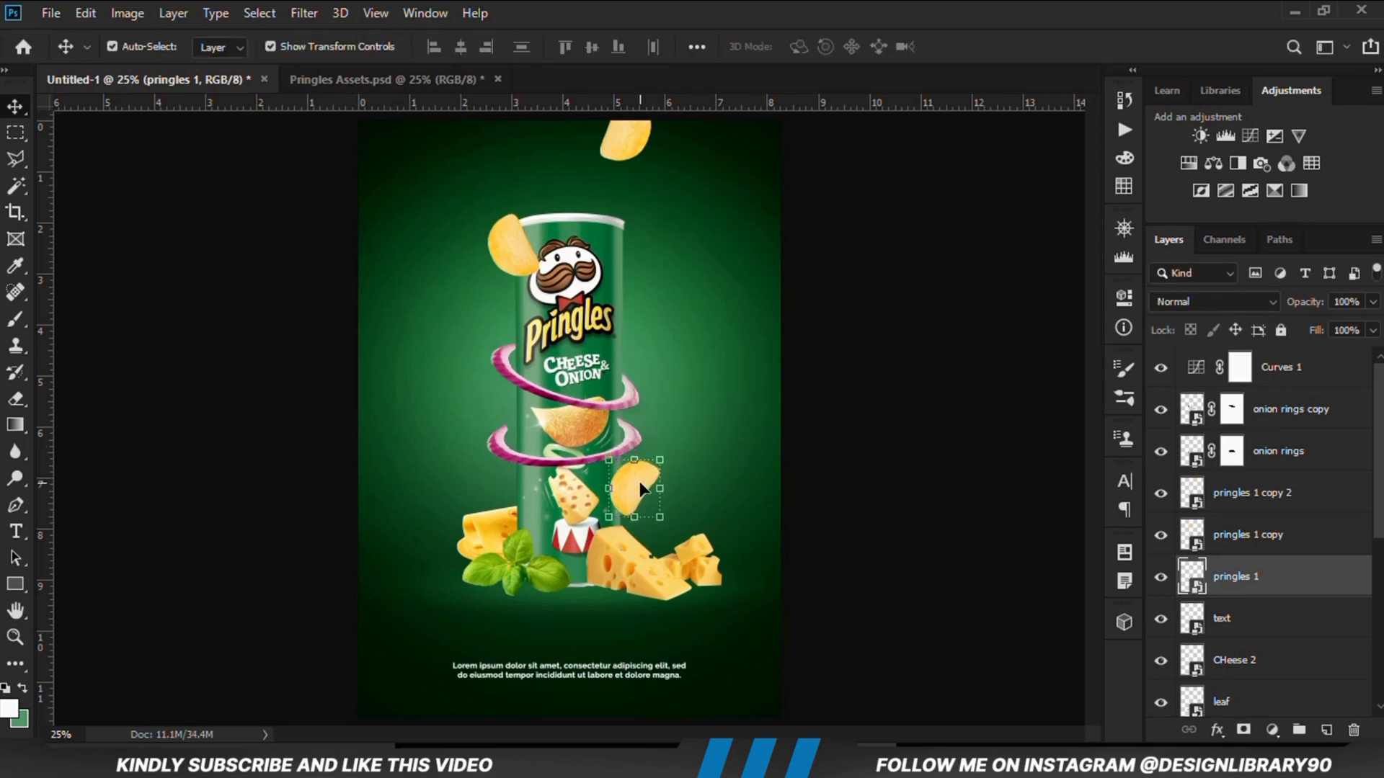
key(shift+Down)
click(829, 408)
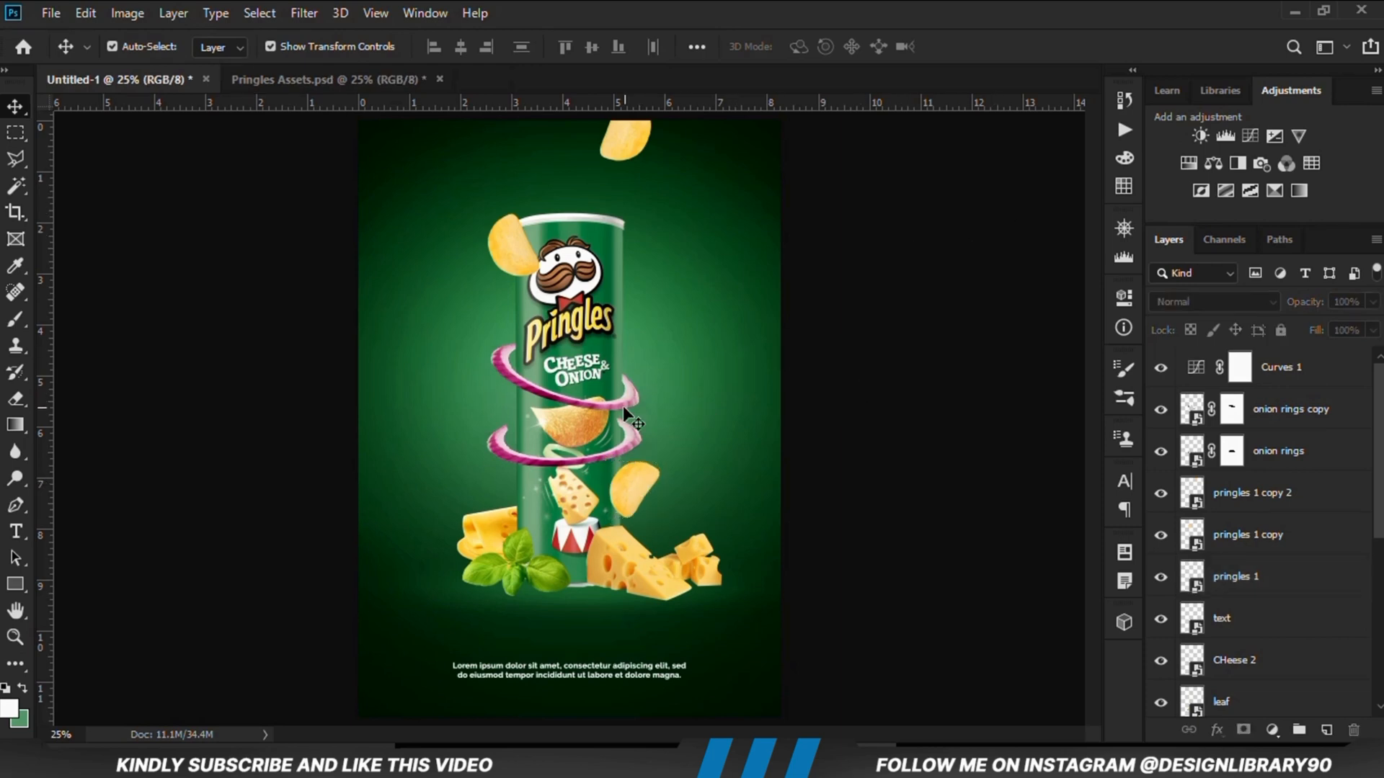
Step: Nudge the lower onion ring slightly up and compare the can with that ring hidden and shown
click(613, 444)
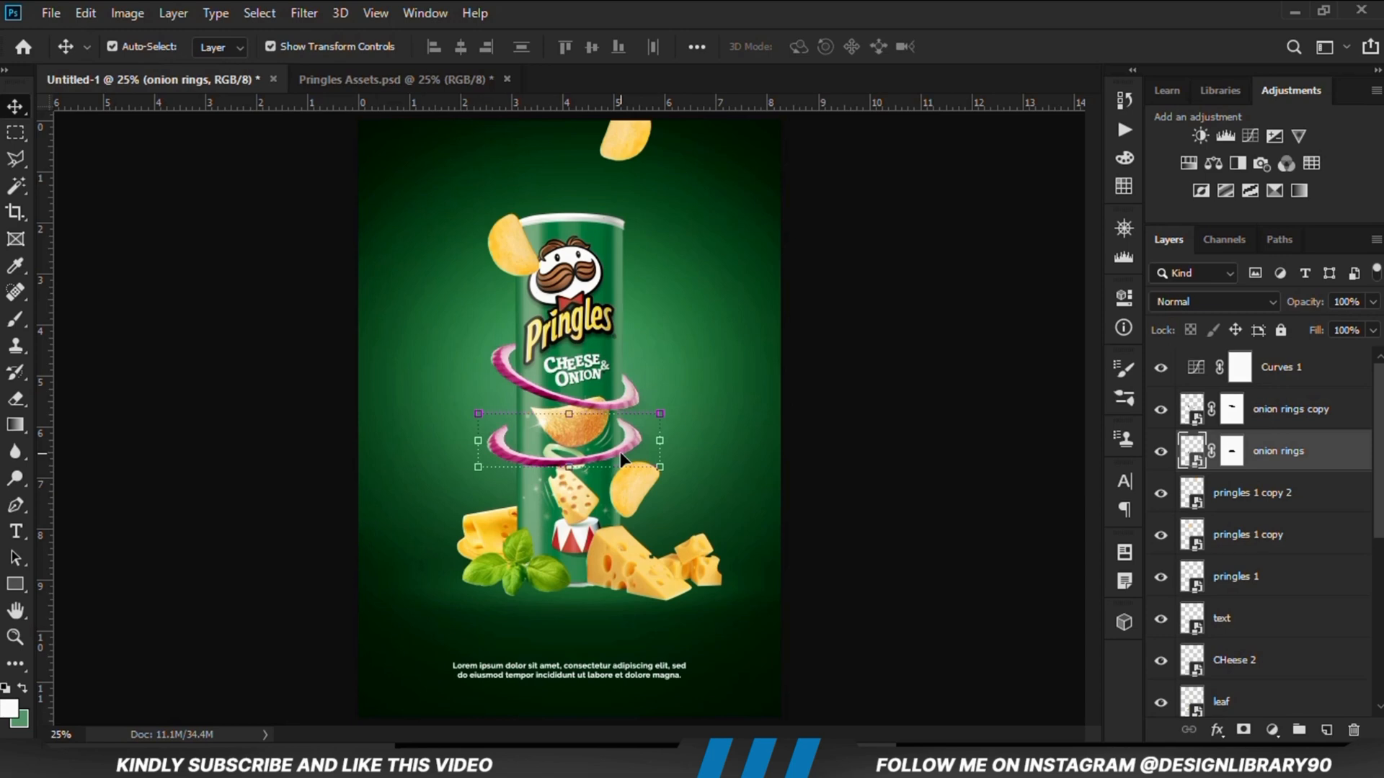
key(shift+Up)
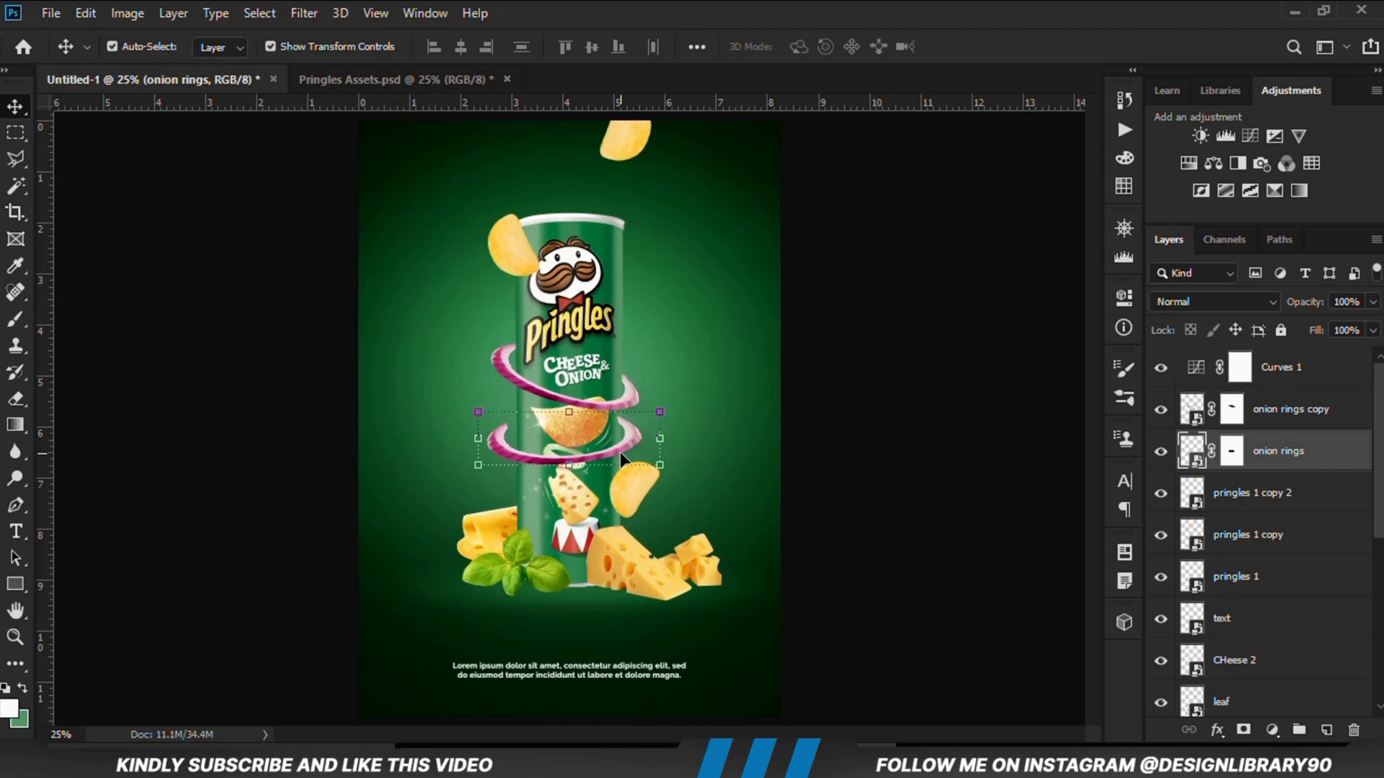
scroll(562, 435, up, 3)
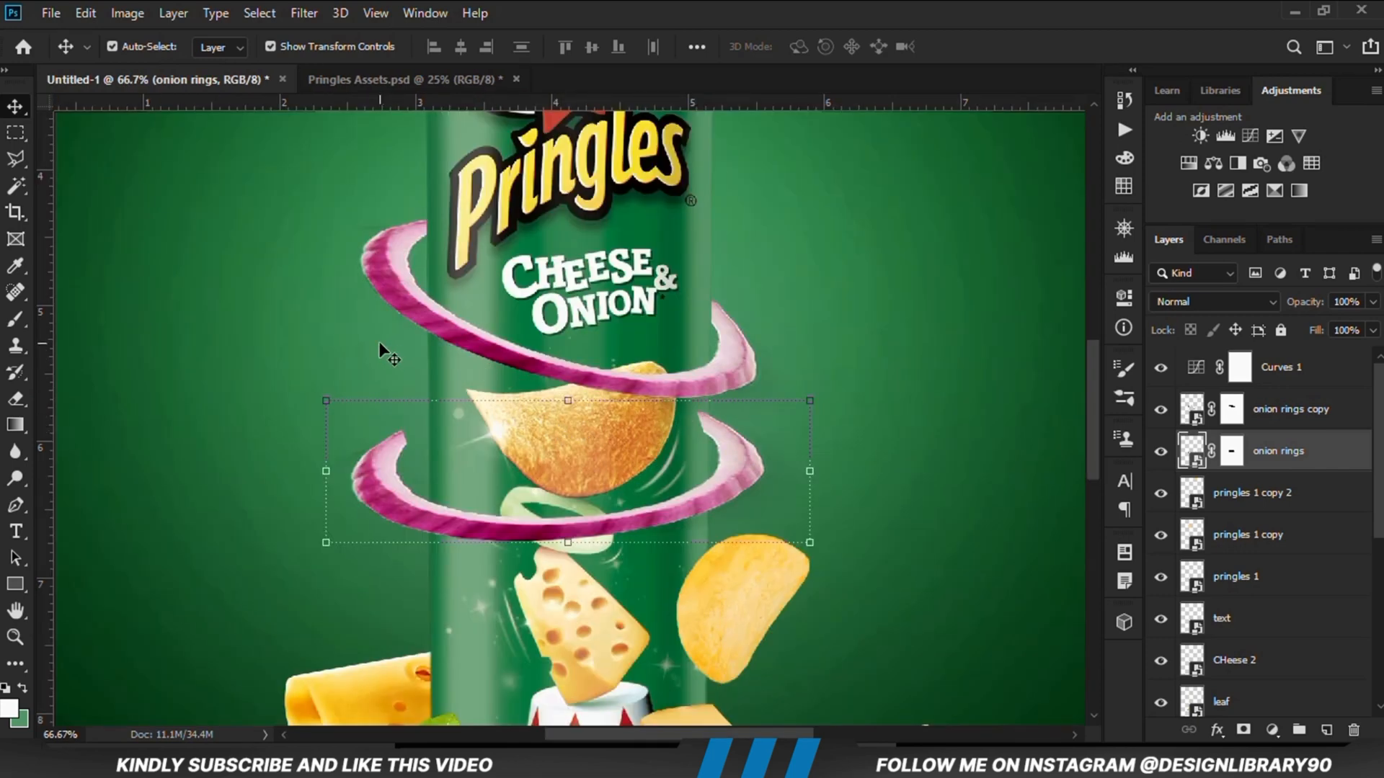
click(1159, 454)
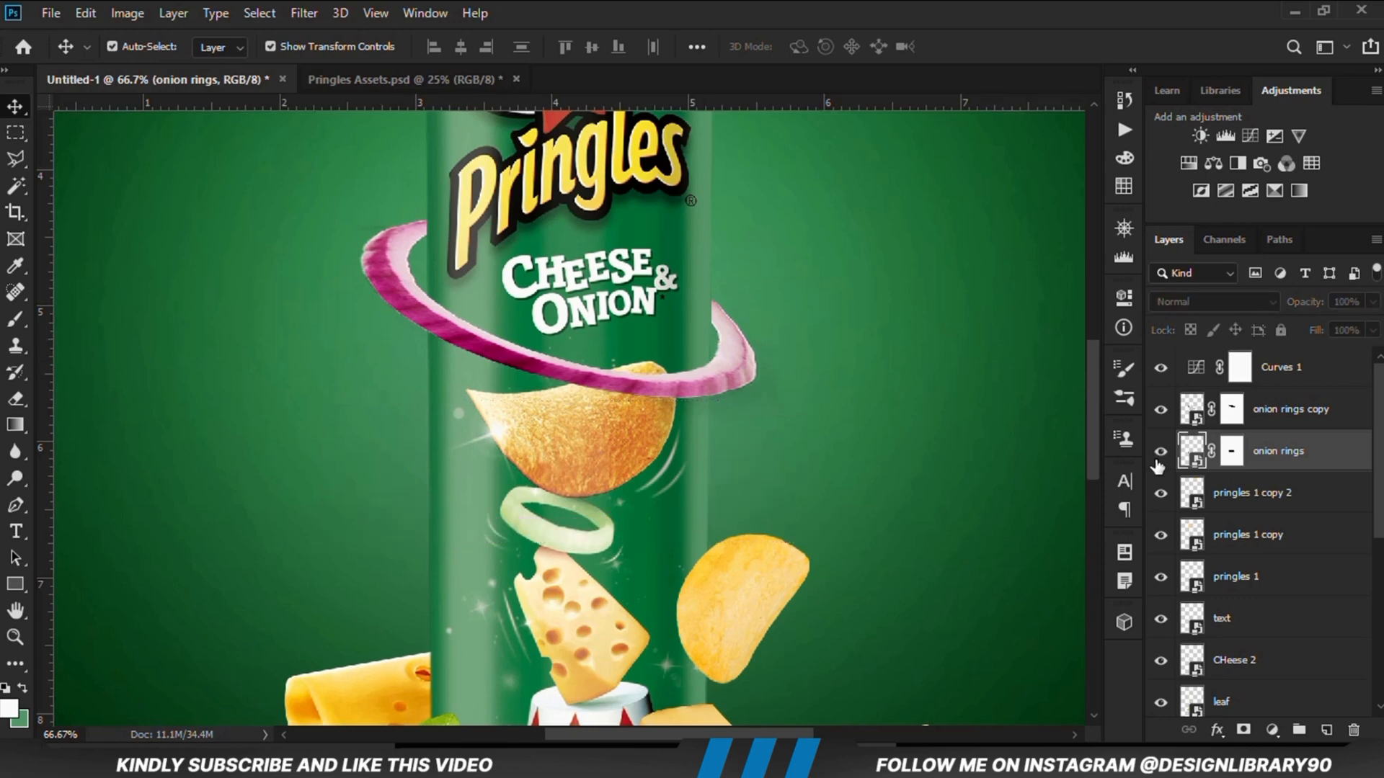
click(1159, 454)
Step: Target the lower onion ring's layer mask and set up a soft round brush at 100 px and 100% opacity
click(1231, 452)
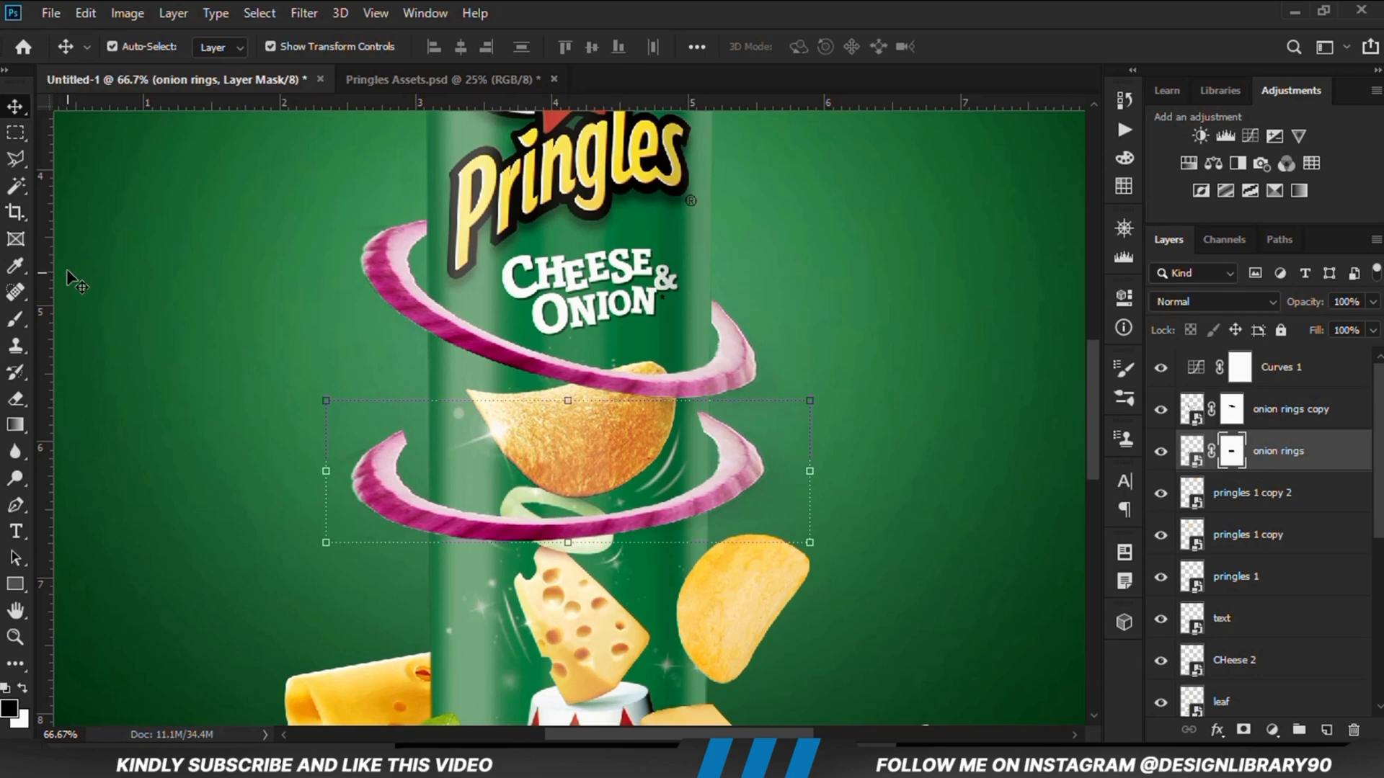
right_click(14, 320)
click(98, 321)
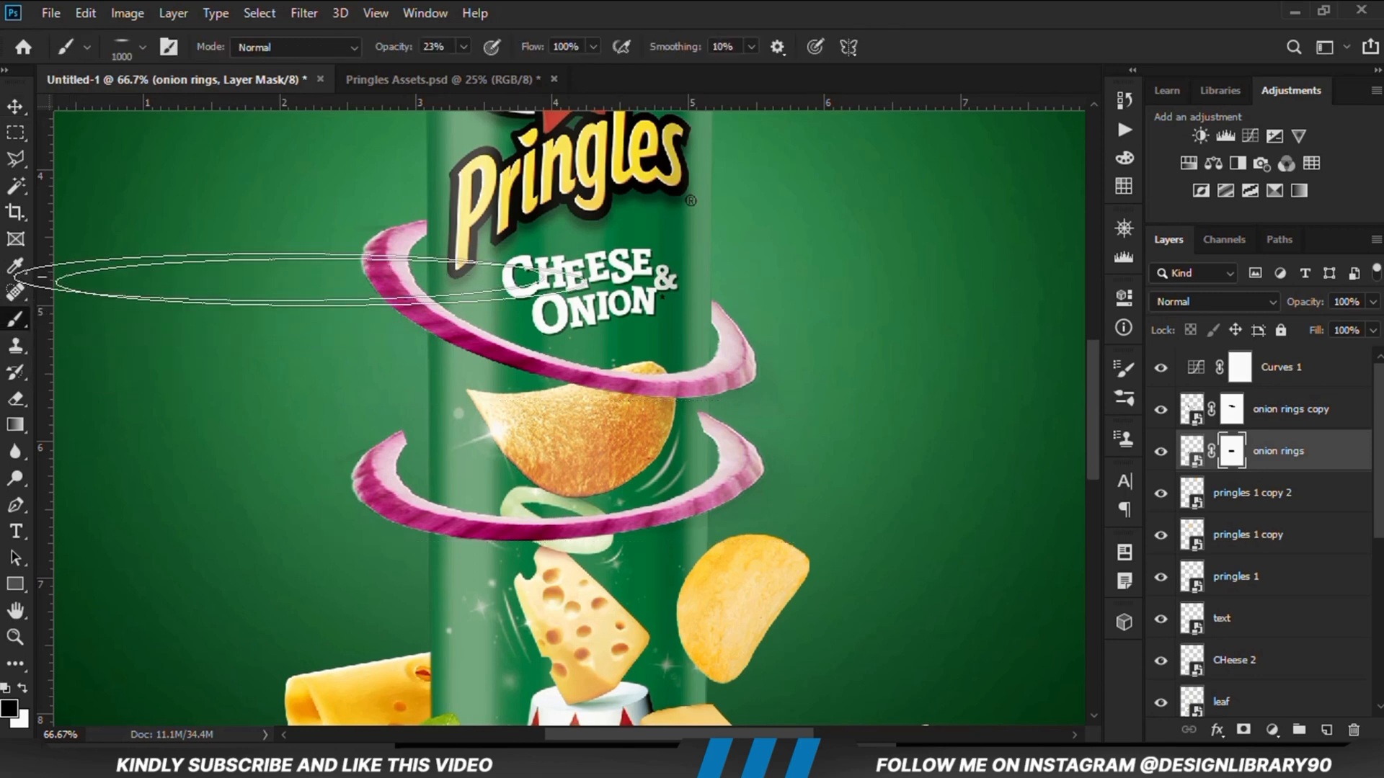
right_click(468, 311)
click(506, 46)
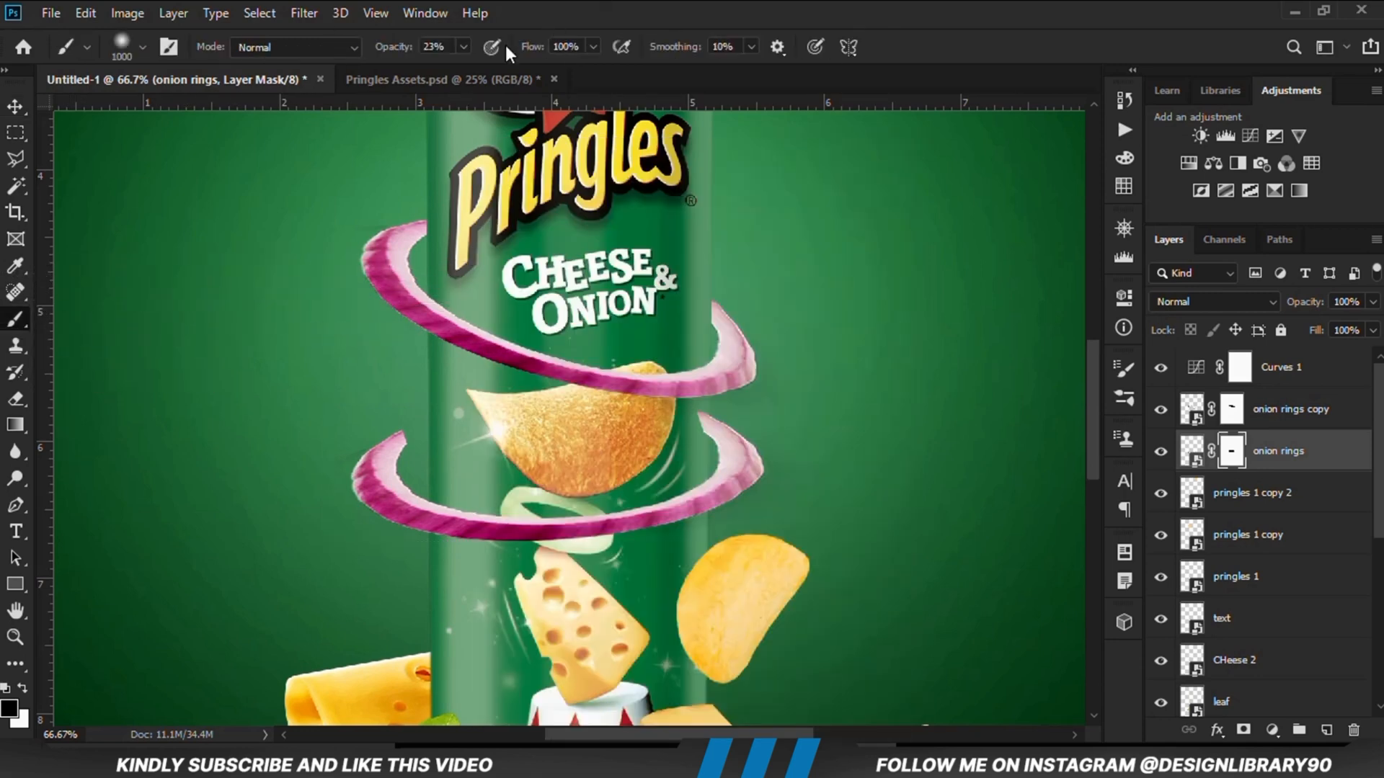
drag(460, 47, 526, 75)
key(bracketleft)
key(bracketleft)
key(bracketleft)
key(bracketleft)
key(bracketleft)
key(bracketleft)
key(bracketleft)
key(bracketleft)
key(bracketleft)
Step: Harden the brush and paint white and black on the lower ring's mask so its upper-left end meets the can's left edge
mouse_move(322, 487)
mouse_down()
mouse_move(333, 430)
mouse_move(314, 487)
mouse_up()
click(25, 685)
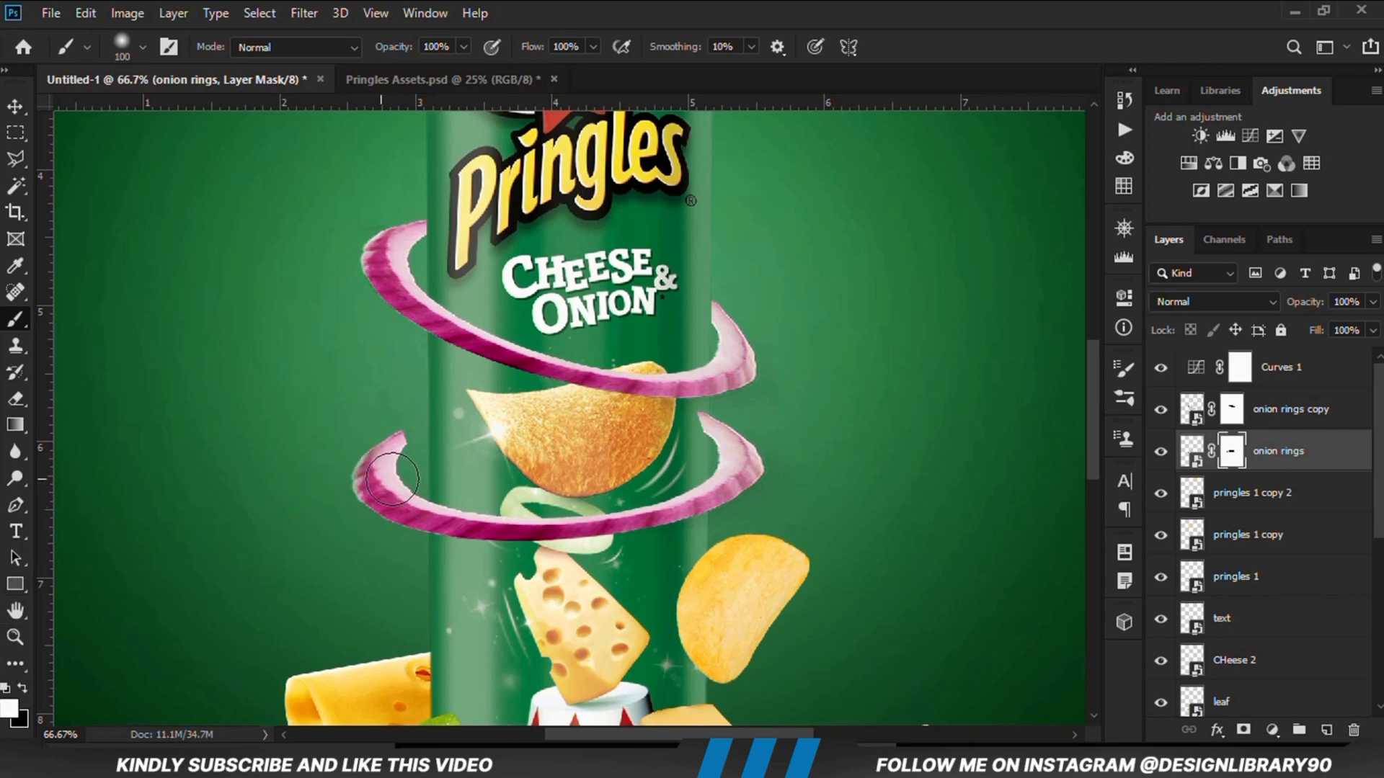
right_click(279, 403)
drag(410, 232, 526, 232)
click(608, 2)
click(22, 689)
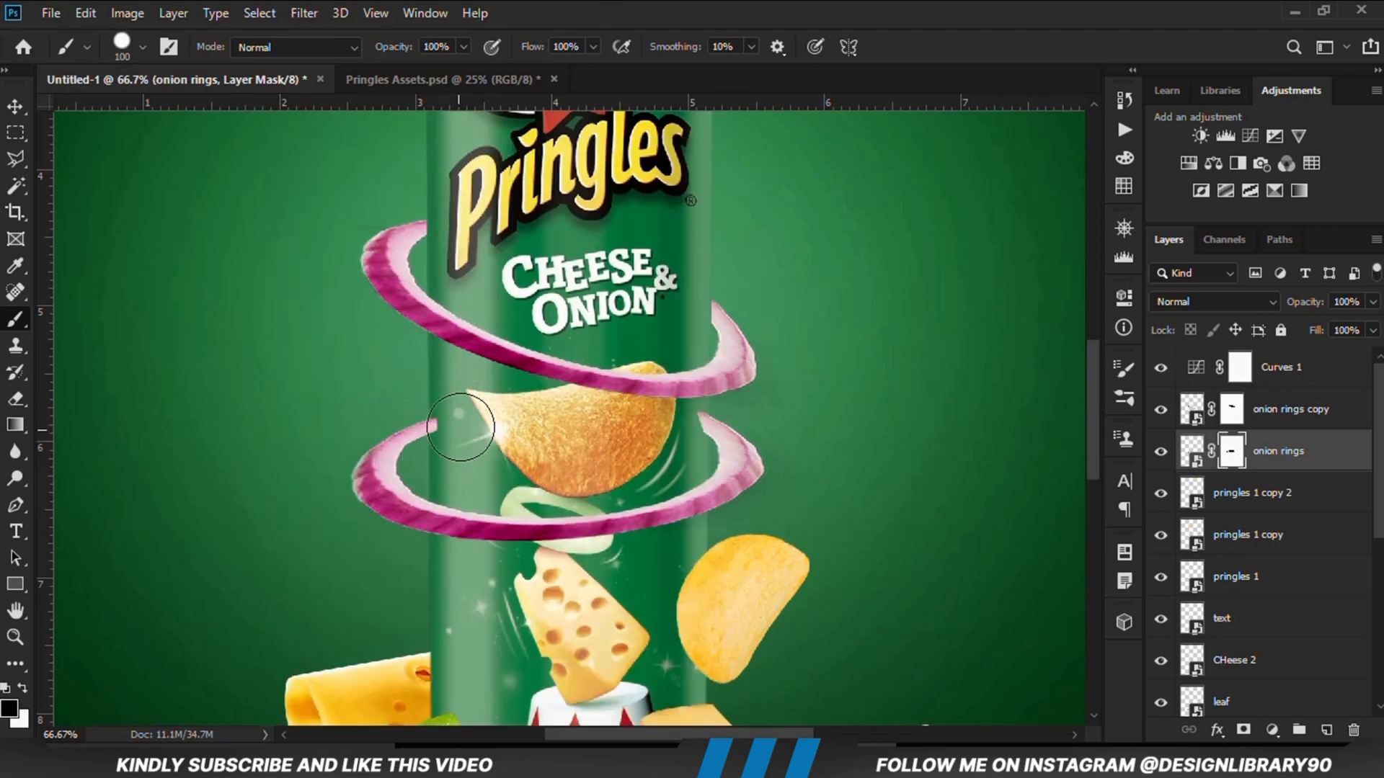
click(459, 420)
key(x)
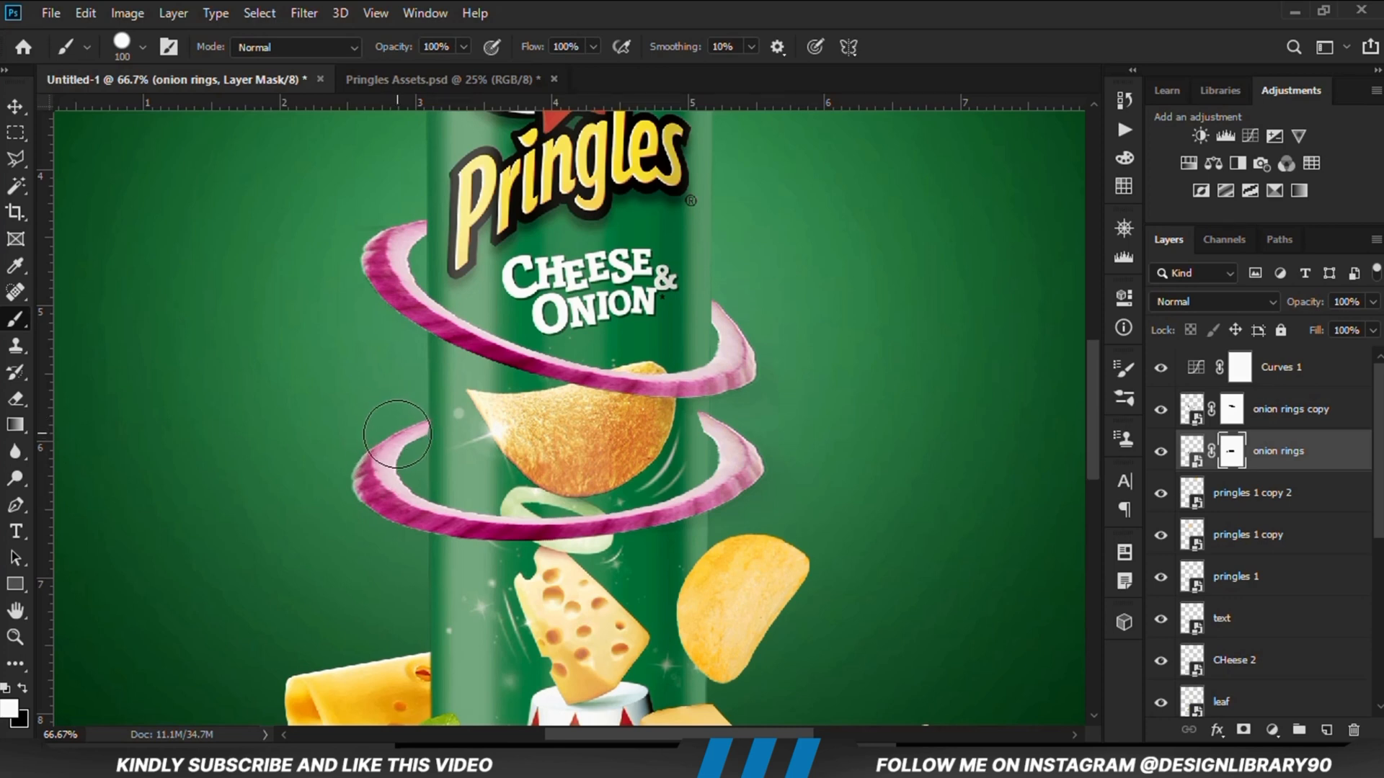
key(x)
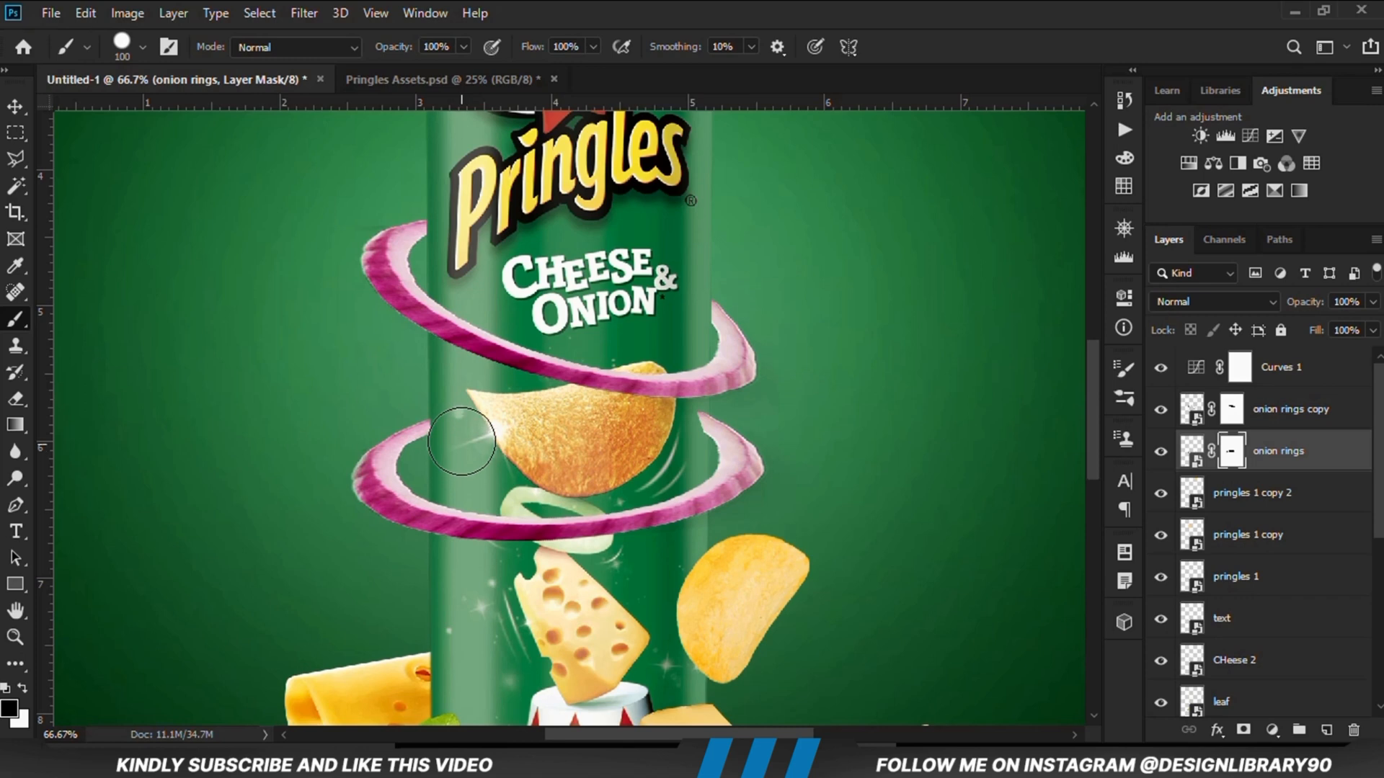
Step: Mask the lower ring's upper-right end with black so it stops cleanly at the can's right edge
key(ctrl+plus)
key(x)
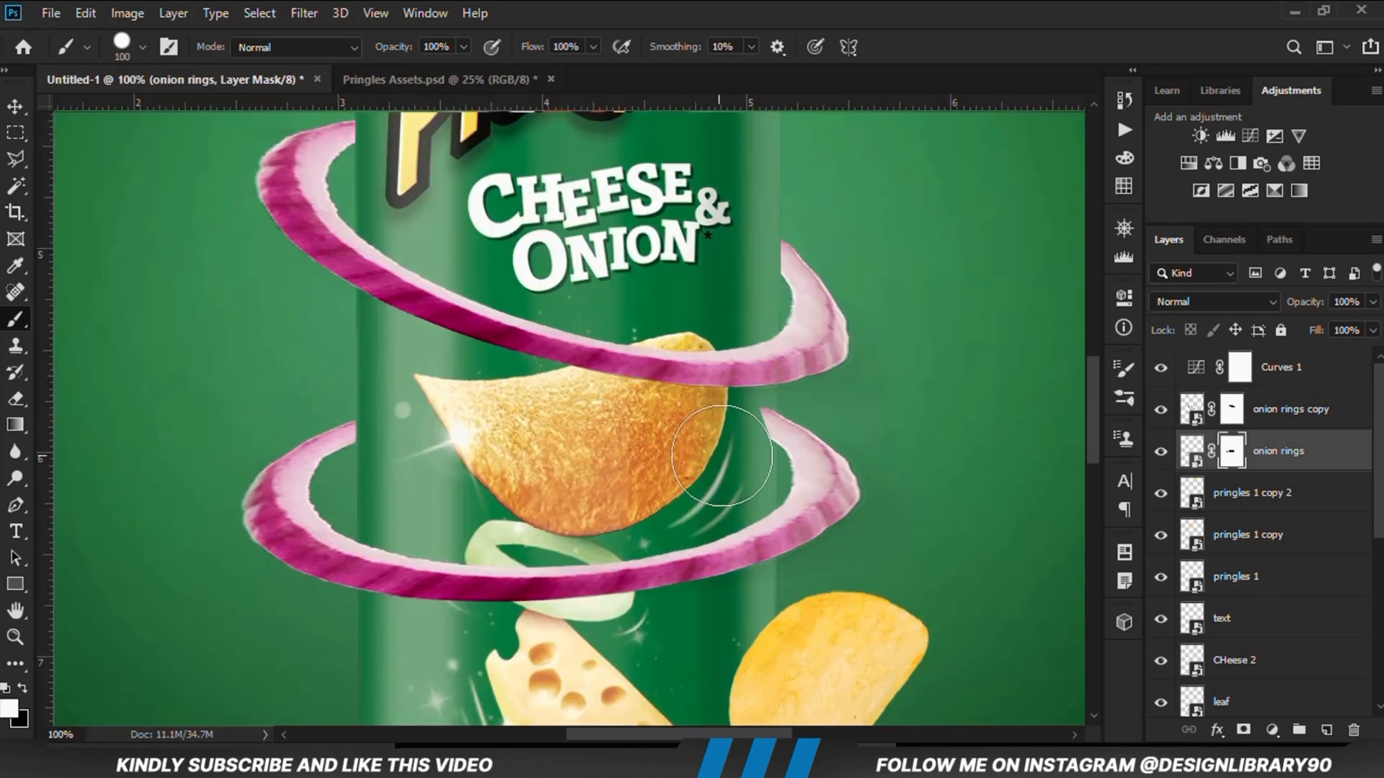
key(x)
mouse_move(729, 420)
mouse_down()
mouse_move(714, 433)
mouse_move(725, 439)
mouse_up()
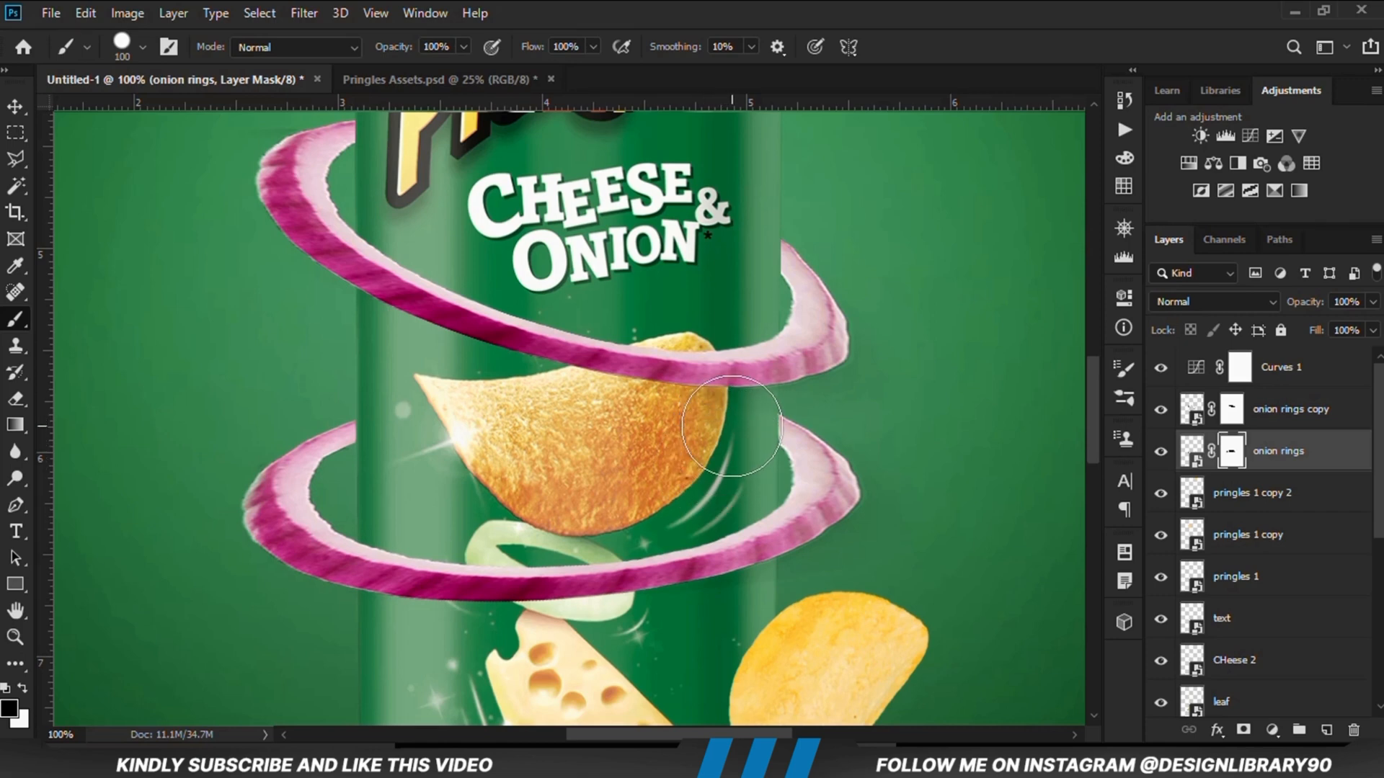
key(x)
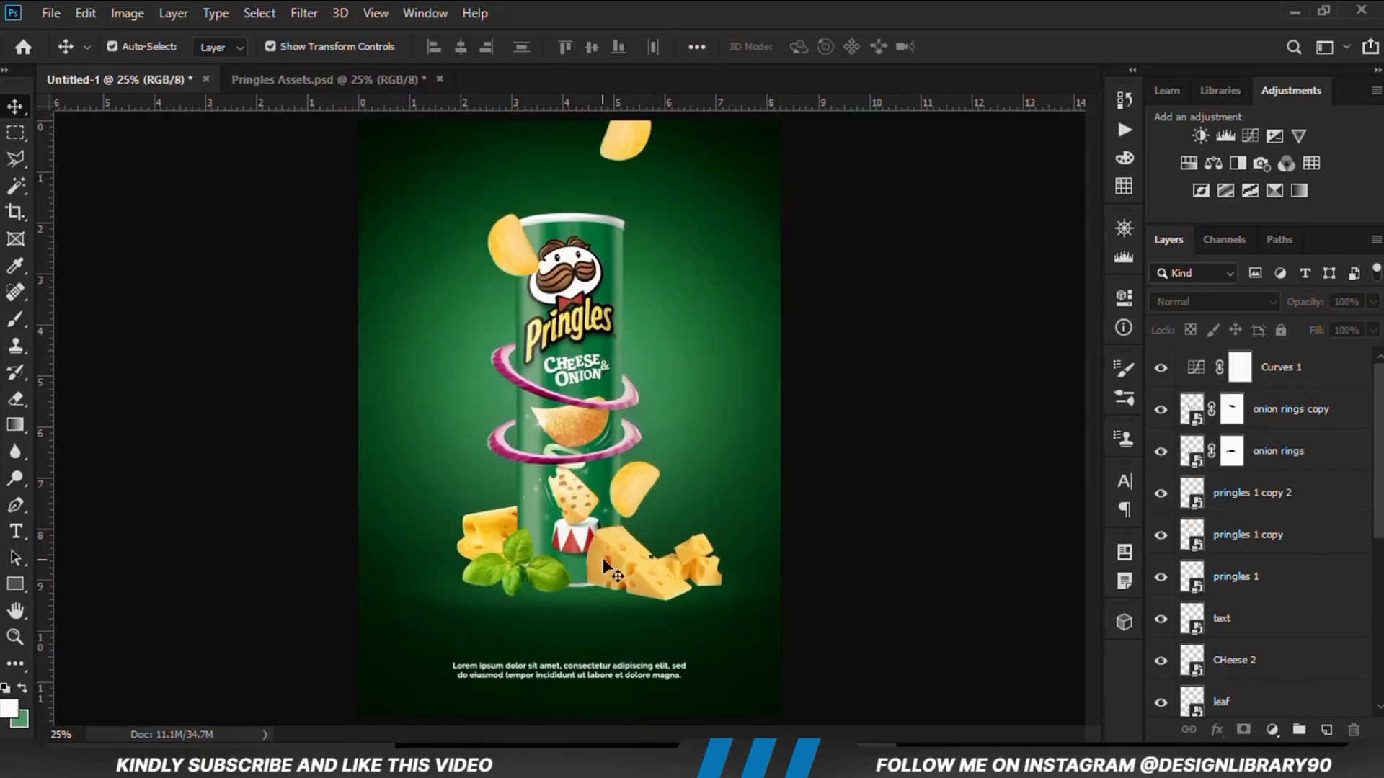
Step: Add an Exposure adjustment of -5.33 clipped to the cheese right of the can and invert its mask to black
click(603, 557)
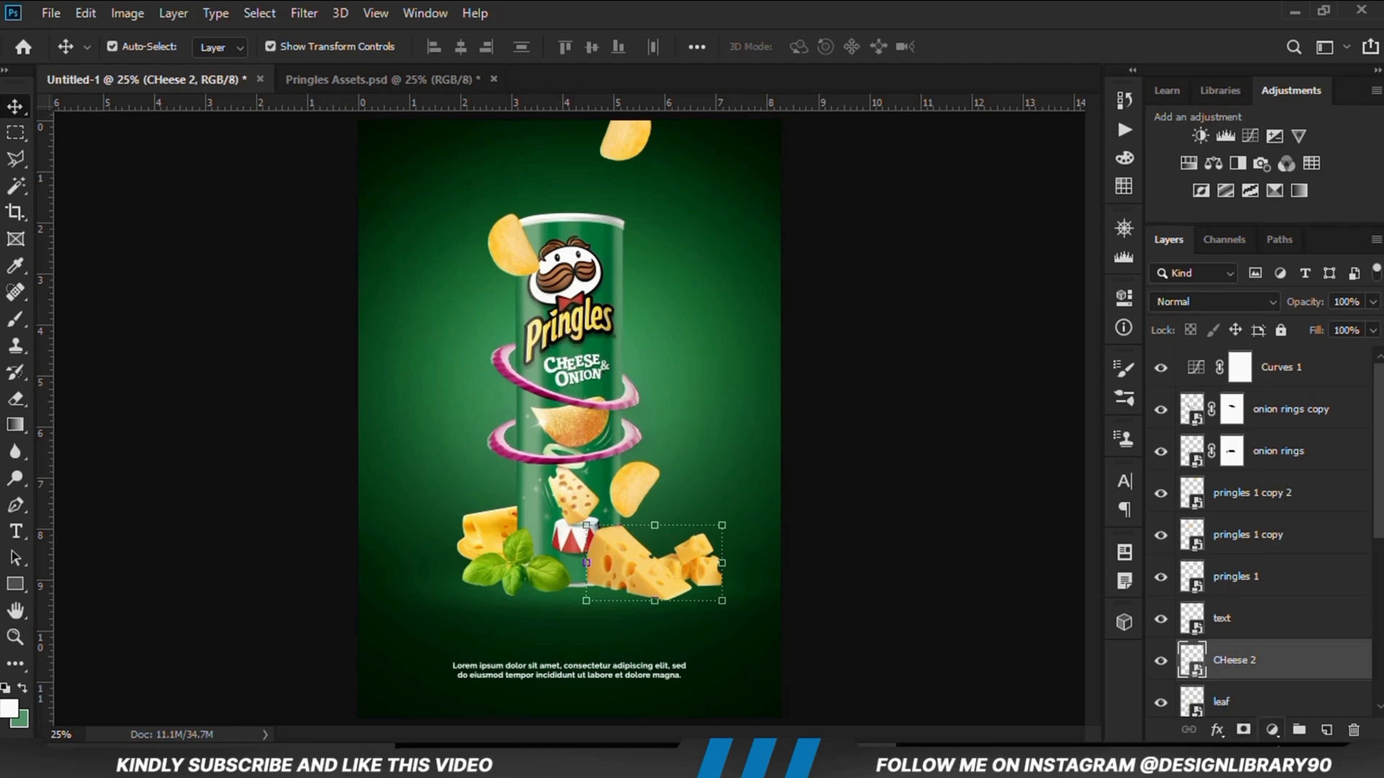
click(1271, 729)
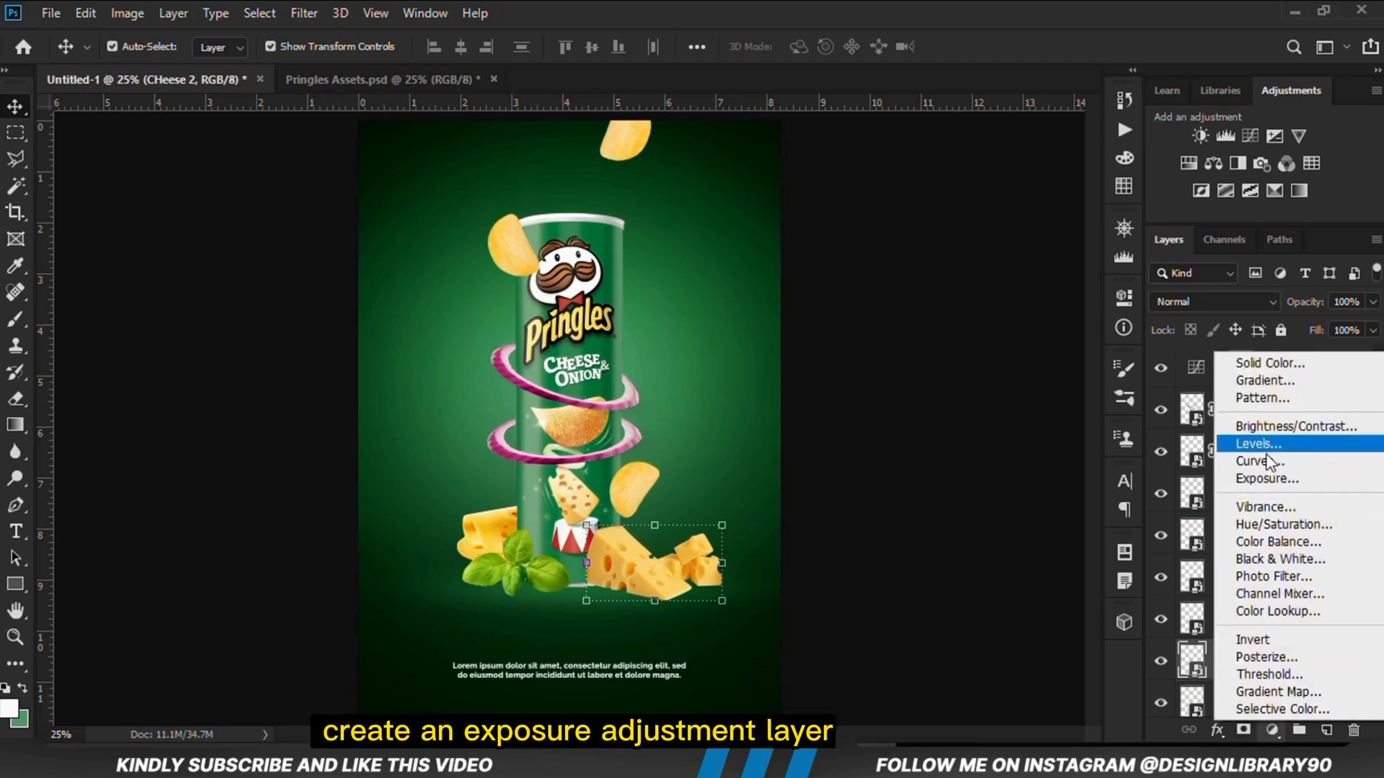
click(1269, 479)
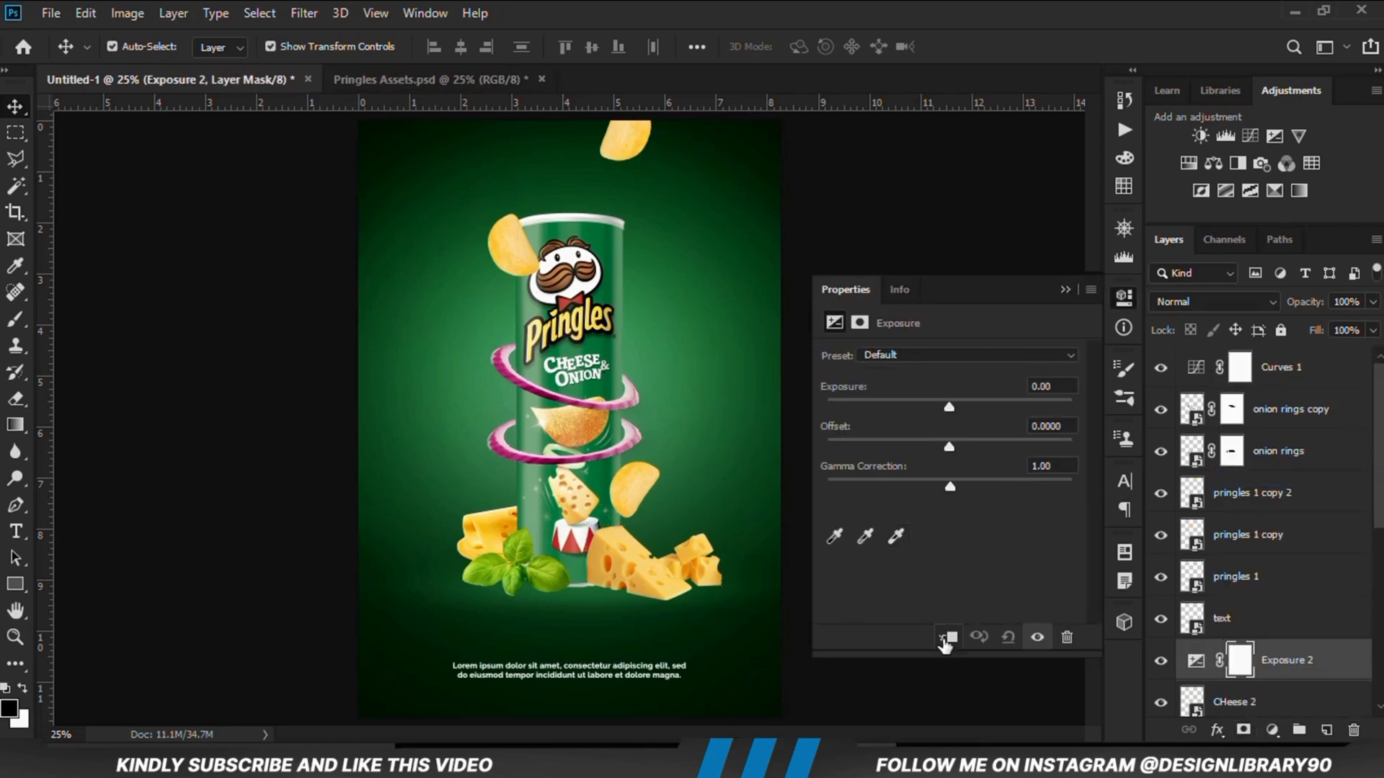
click(946, 639)
drag(927, 409, 871, 406)
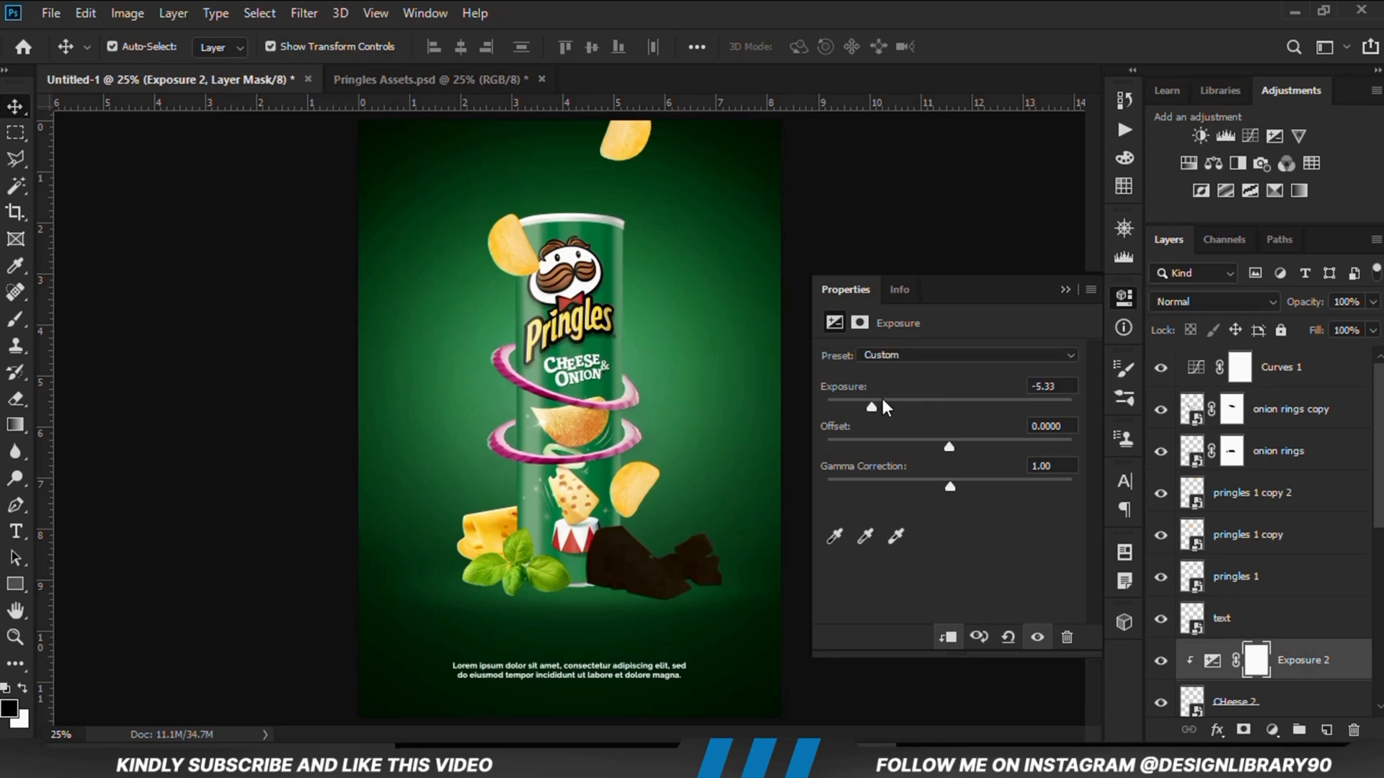
click(1065, 289)
click(1159, 661)
click(1161, 661)
key(ctrl+i)
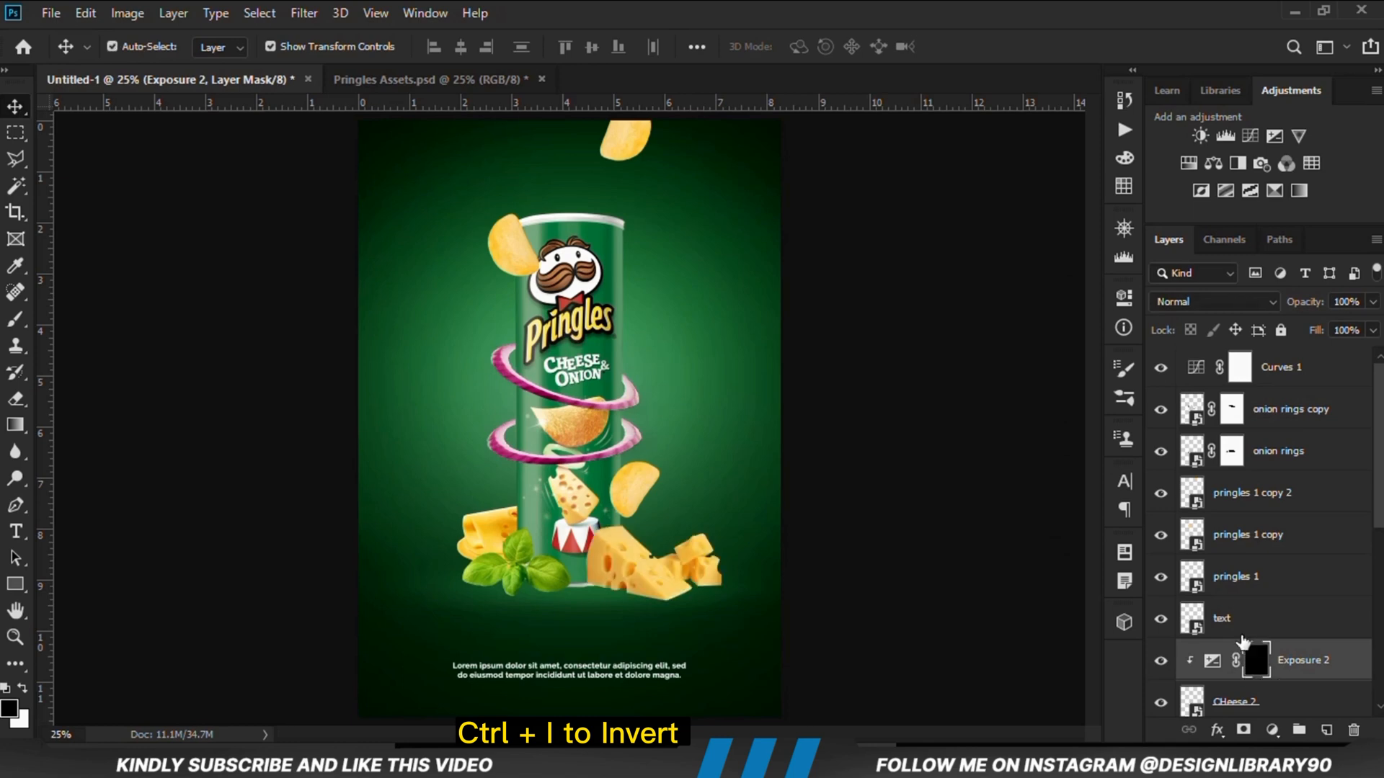
Step: Set up the Brush tool with 23% opacity, 0% hardness and white as the foreground colour
click(18, 326)
click(114, 323)
click(460, 48)
drag(453, 65, 389, 68)
click(557, 8)
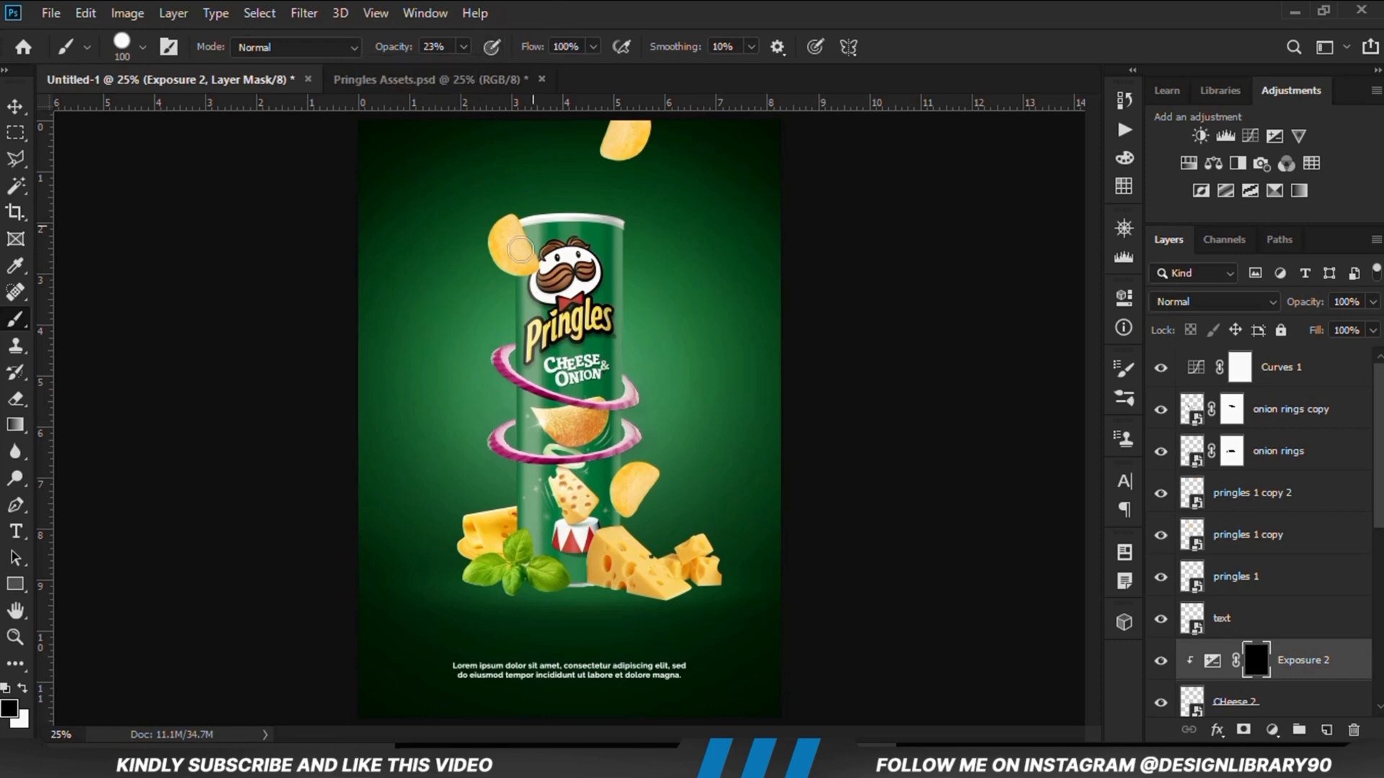
right_click(513, 321)
drag(653, 238, 623, 243)
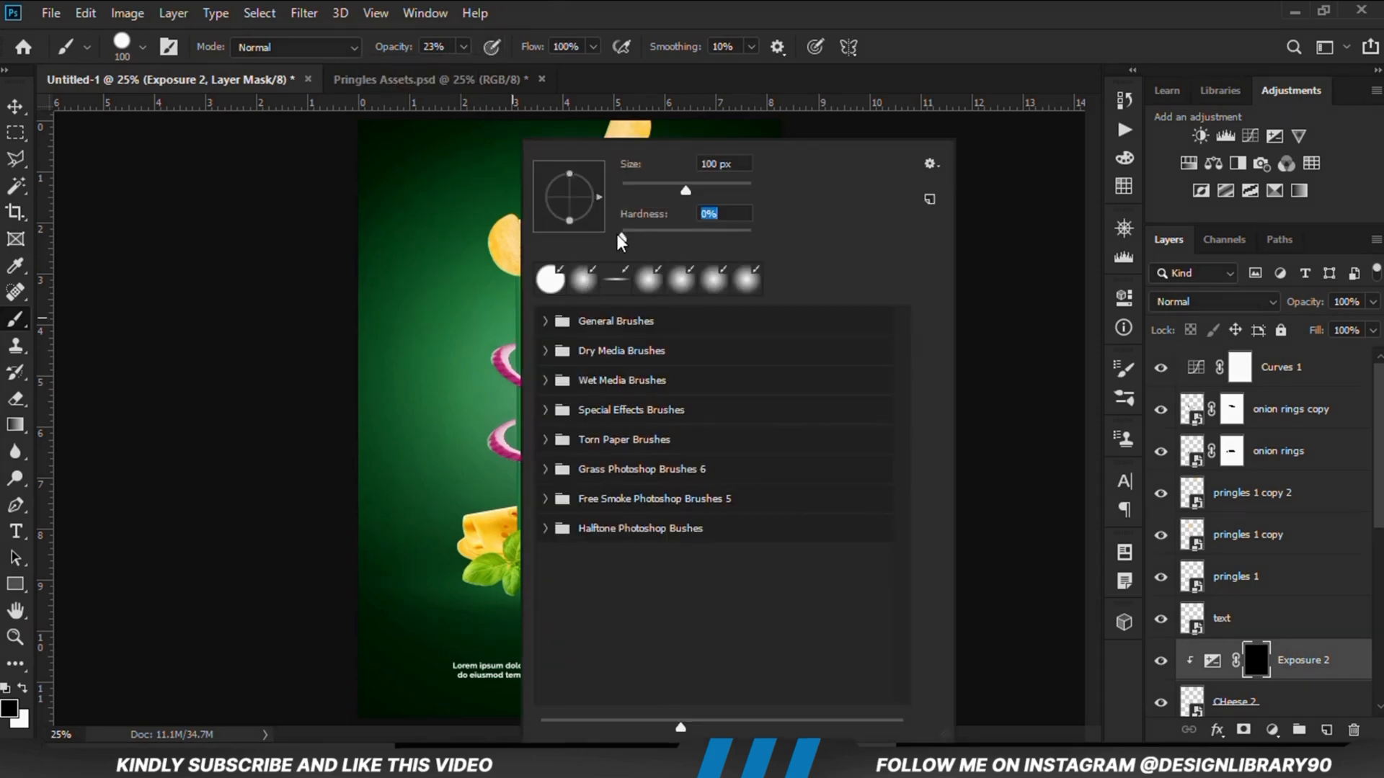
click(591, 10)
click(22, 690)
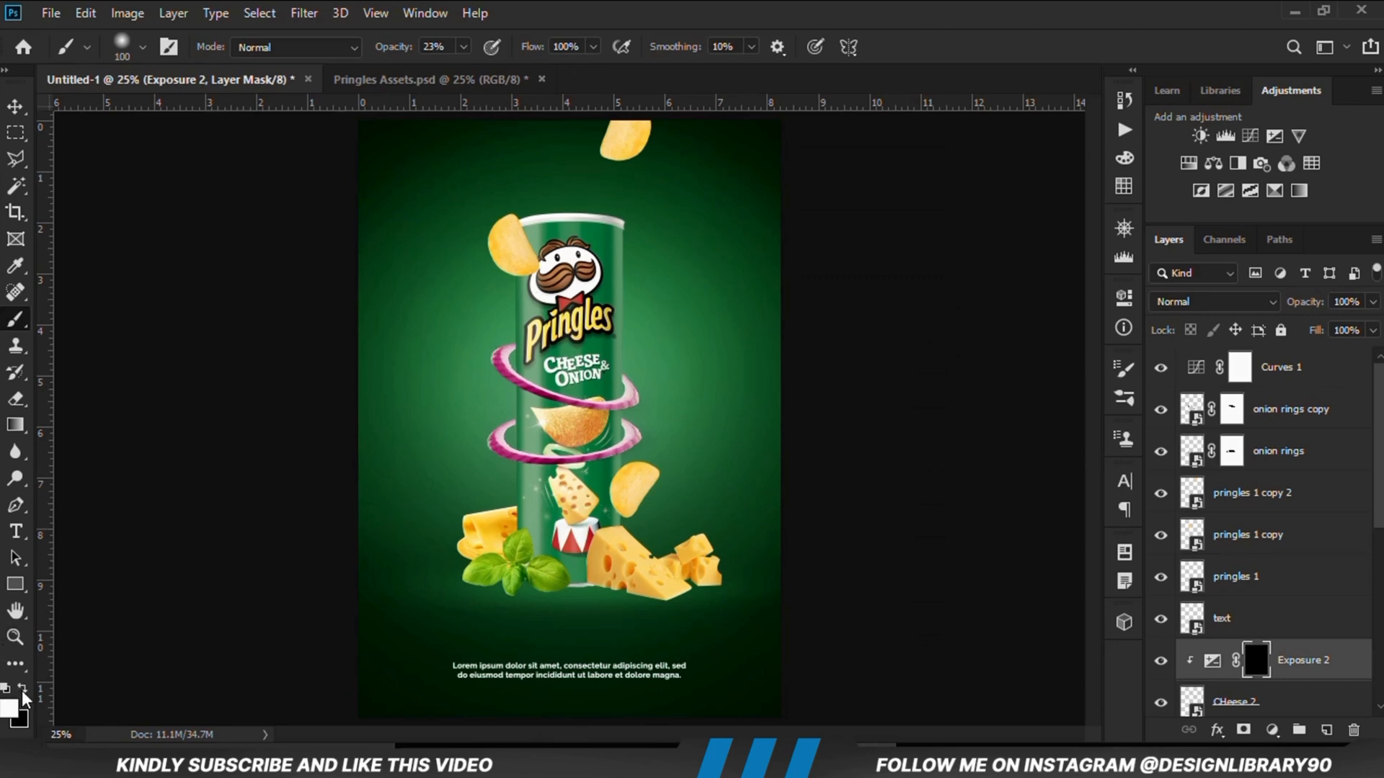
Step: Enlarge the brush to 400 px, lower its opacity to 13% and paint soft shading over the right cheese on the Exposure mask
key(bracketright)
key(bracketright)
key(bracketright)
key(bracketright)
key(bracketright)
key(bracketright)
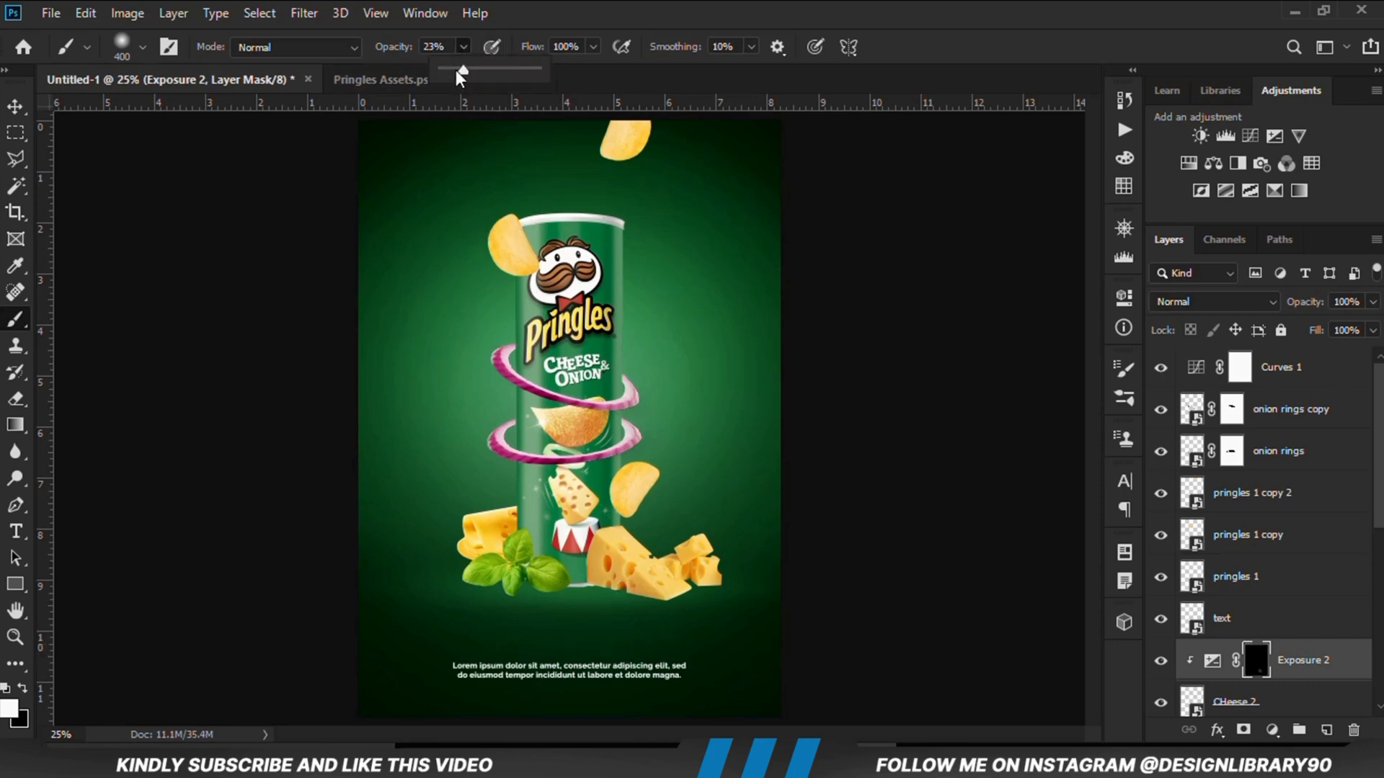
drag(456, 70, 453, 70)
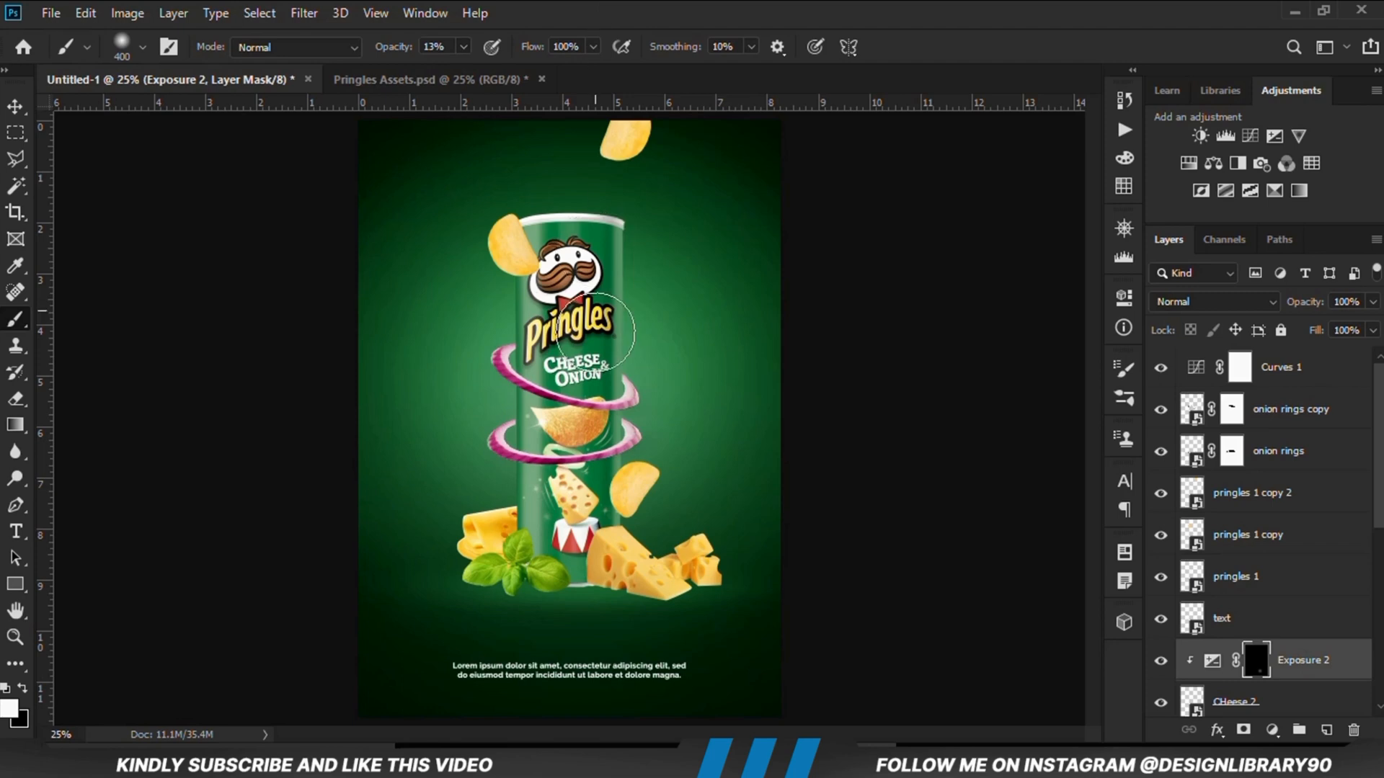
mouse_move(608, 524)
mouse_down()
mouse_move(557, 578)
mouse_move(733, 547)
mouse_move(734, 558)
mouse_up()
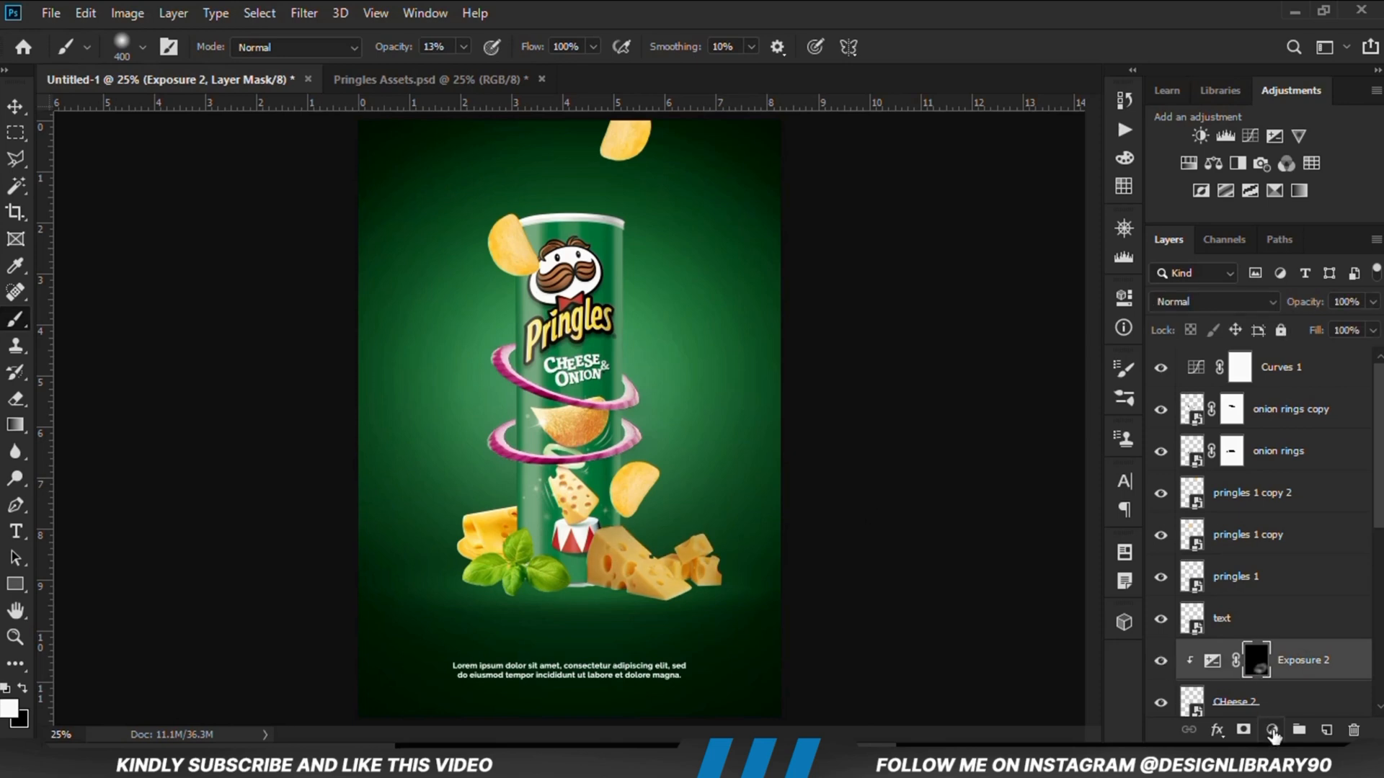
Step: Add a second darkening Exposure adjustment clipped to the right cheese and invert its mask to black
click(1272, 730)
click(1266, 487)
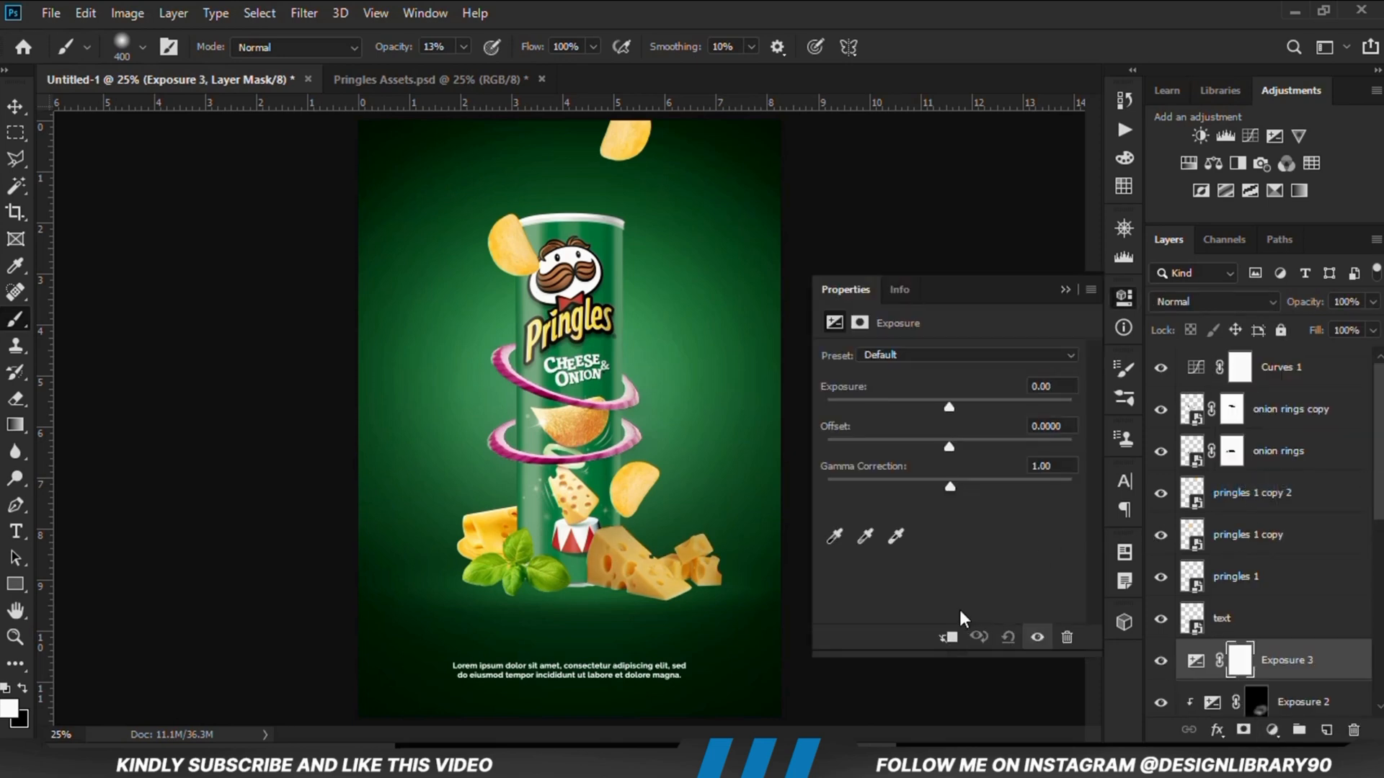
click(948, 636)
drag(917, 407, 885, 404)
click(1065, 289)
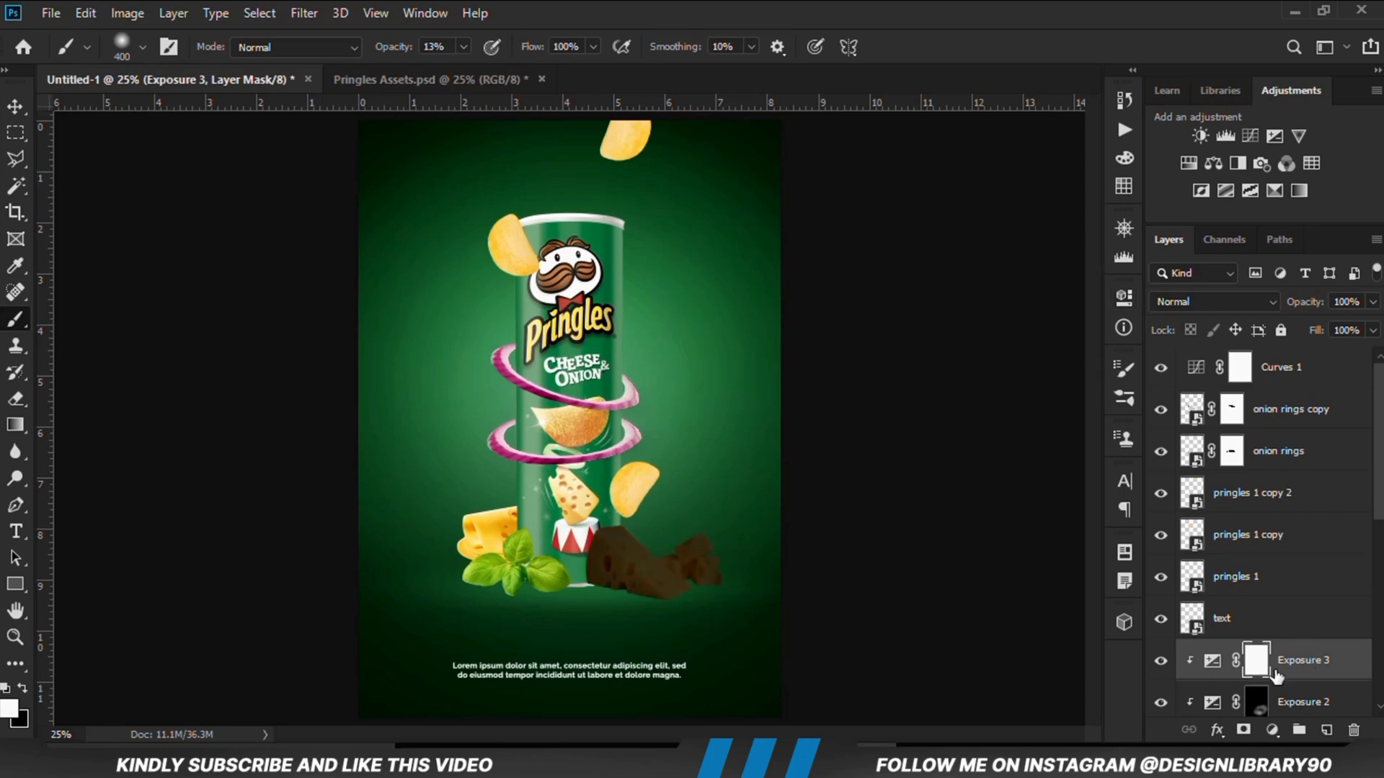
key(ctrl+i)
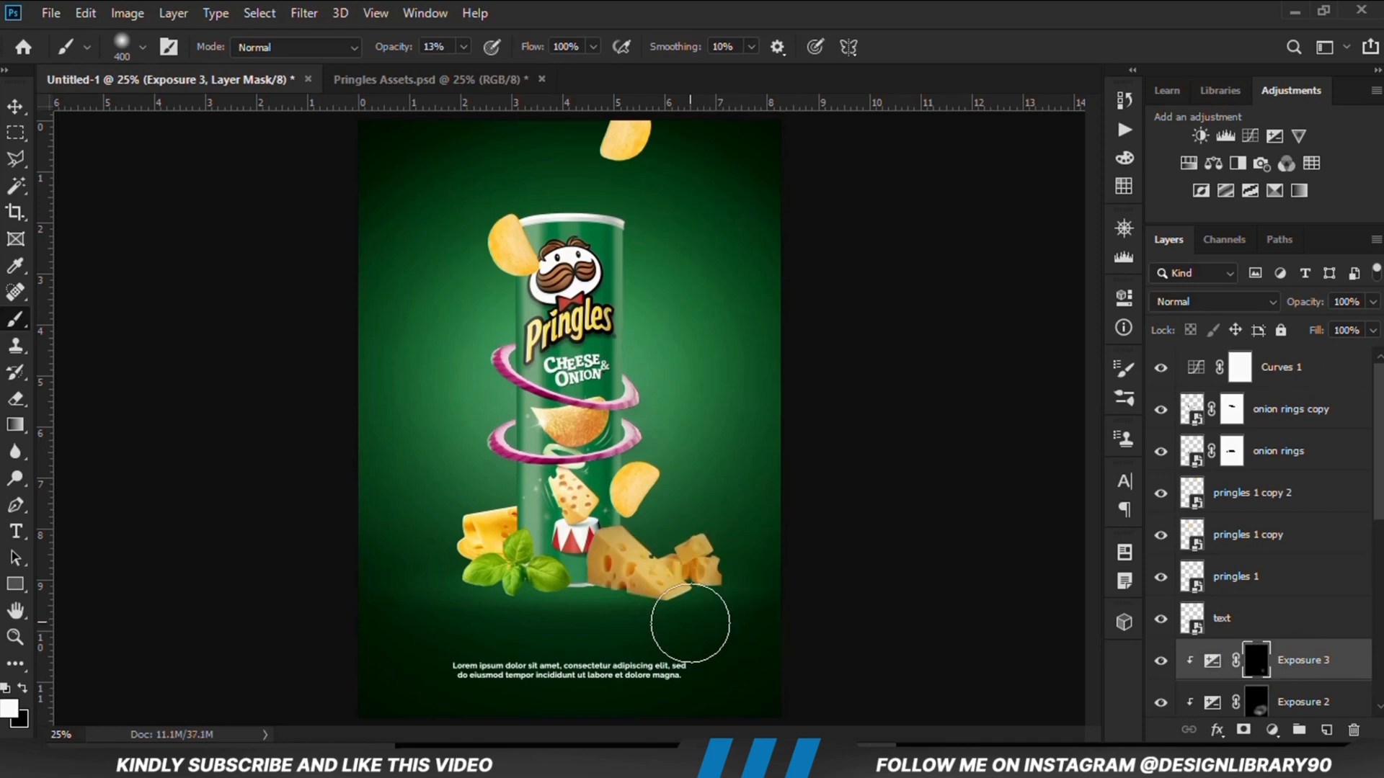
Step: Paint deeper shadow along the right cheese's lower edge on the second Exposure mask and compare it hidden and shown
mouse_move(688, 622)
mouse_down()
mouse_move(570, 608)
mouse_move(674, 623)
mouse_move(720, 609)
mouse_move(695, 609)
mouse_move(732, 609)
mouse_up()
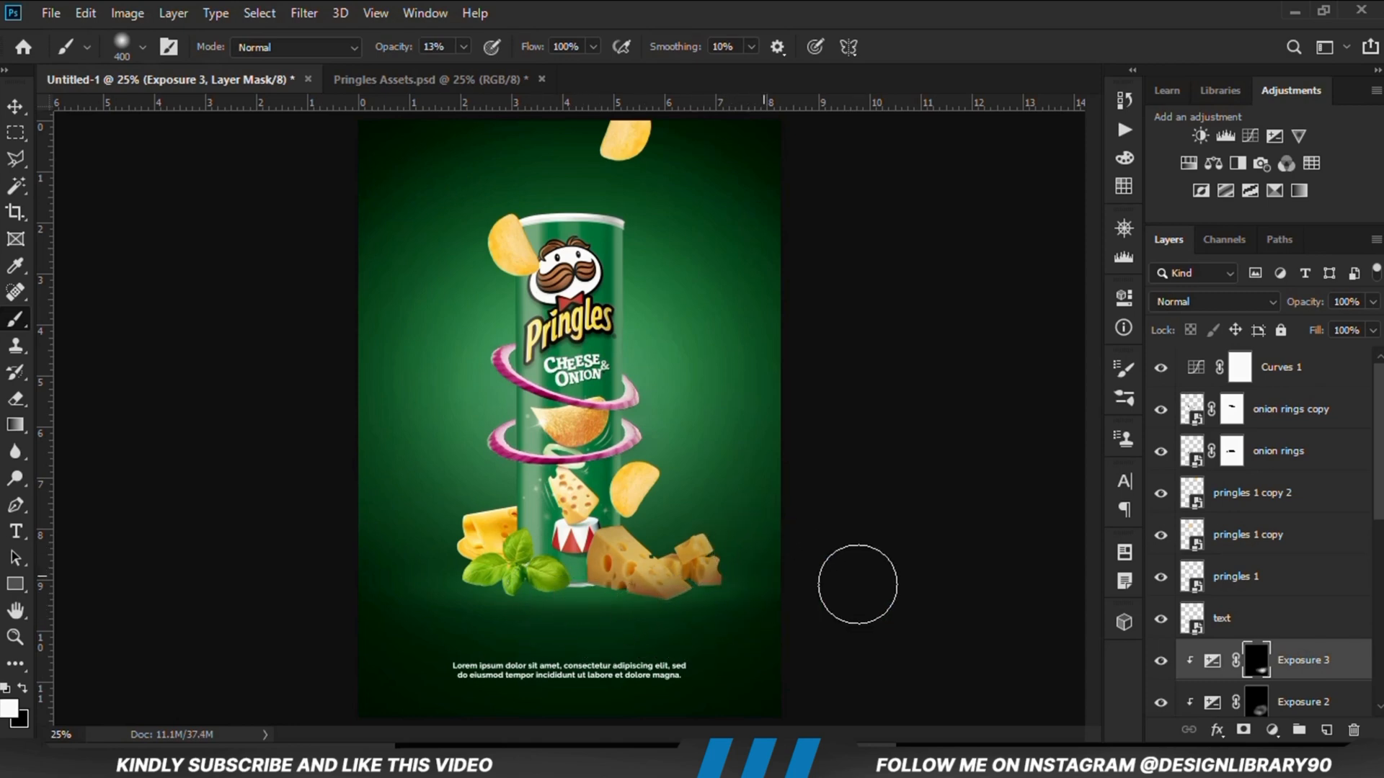
click(1160, 662)
click(1161, 662)
Step: Add a Curves adjustment clipped directly above the CHeese 2 layer and pull the shadow part of the curve slightly down
scroll(1268, 620, down, 3)
click(1269, 622)
click(1161, 625)
click(1162, 626)
click(1272, 730)
click(1274, 472)
click(949, 638)
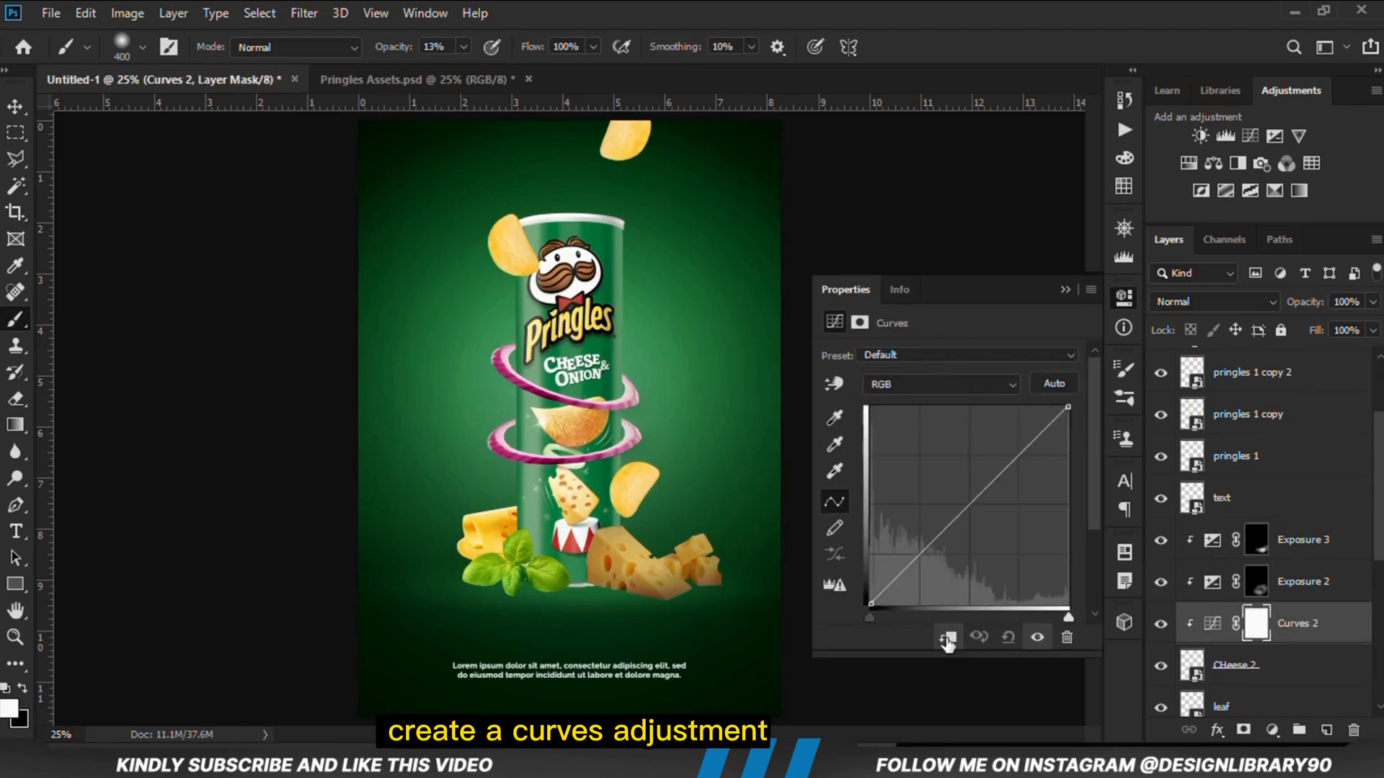
click(917, 560)
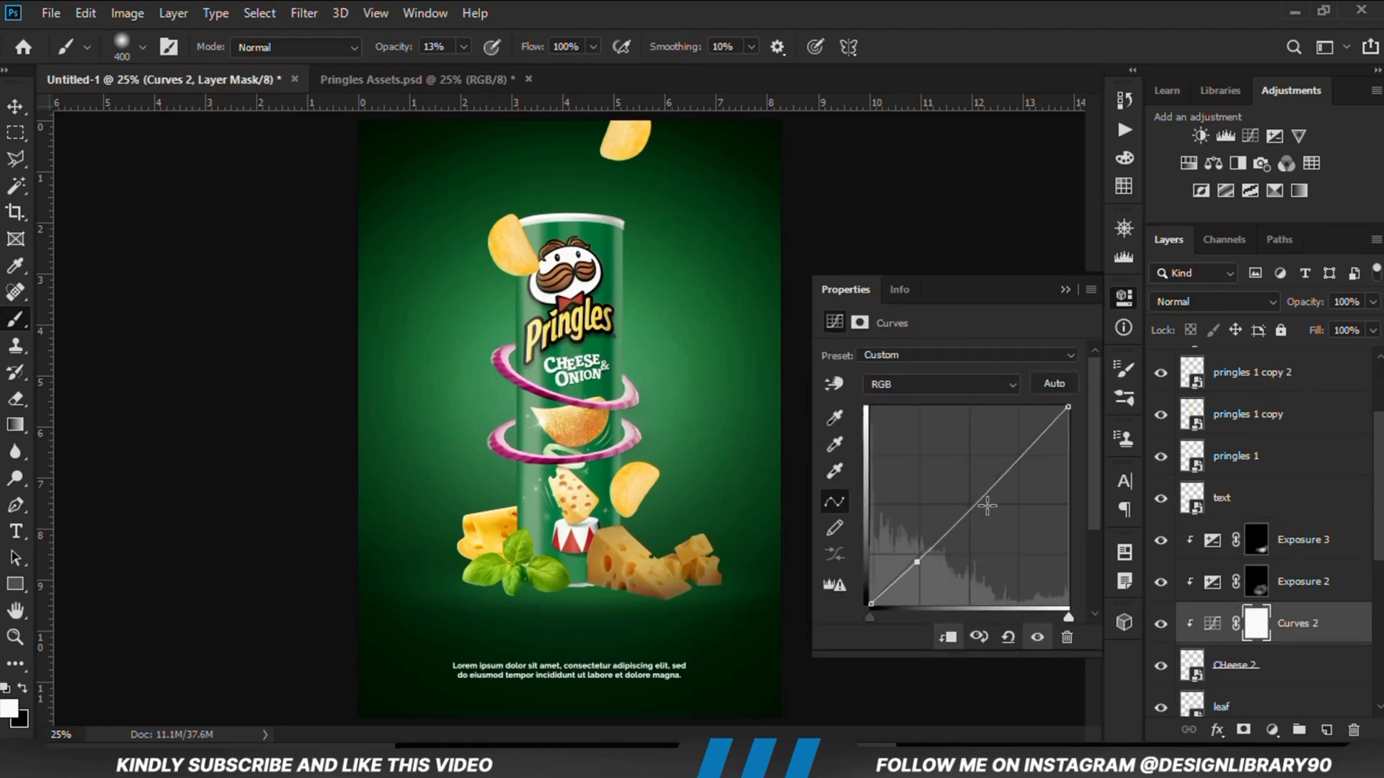
drag(918, 564, 917, 565)
click(1065, 287)
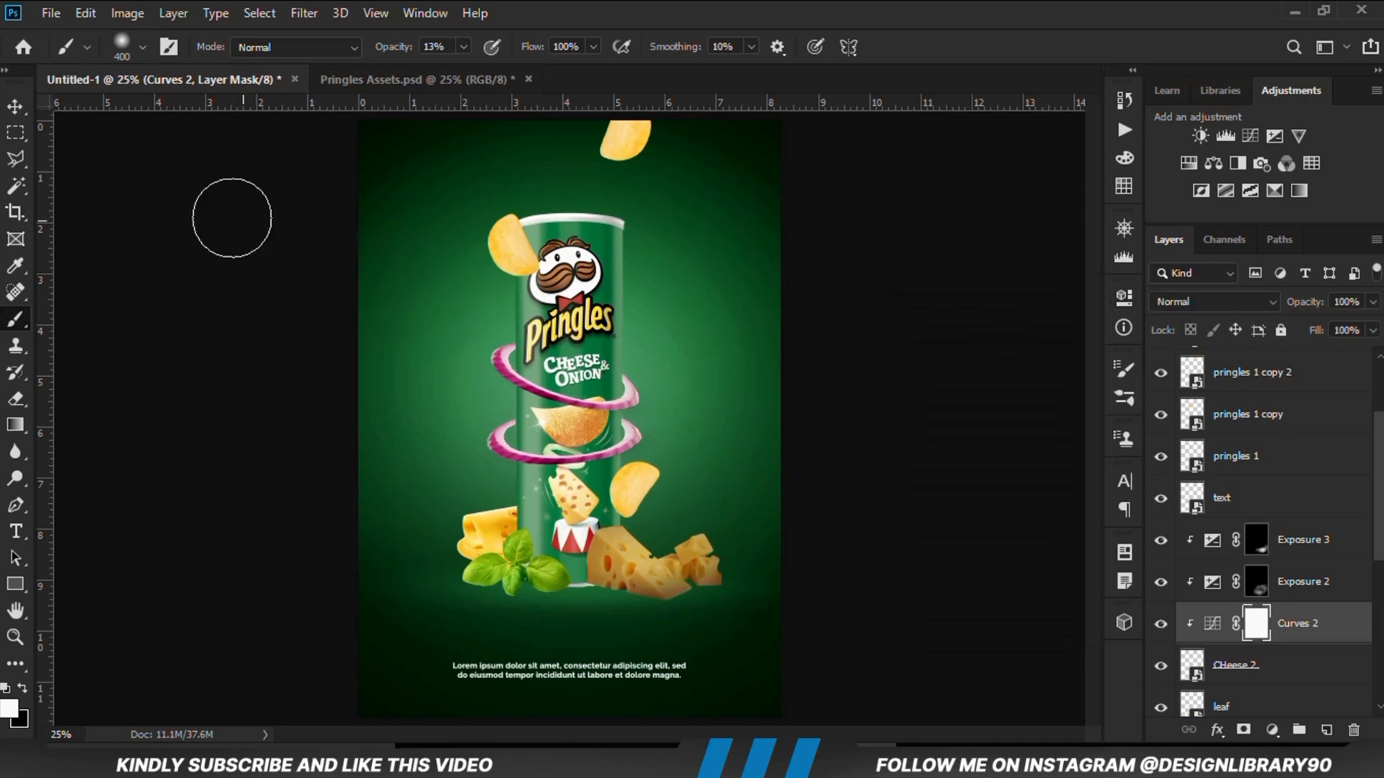
Step: Add an Exposure adjustment of -6.33 clipped to the cheese left of the can and invert its mask to black
click(14, 109)
click(485, 539)
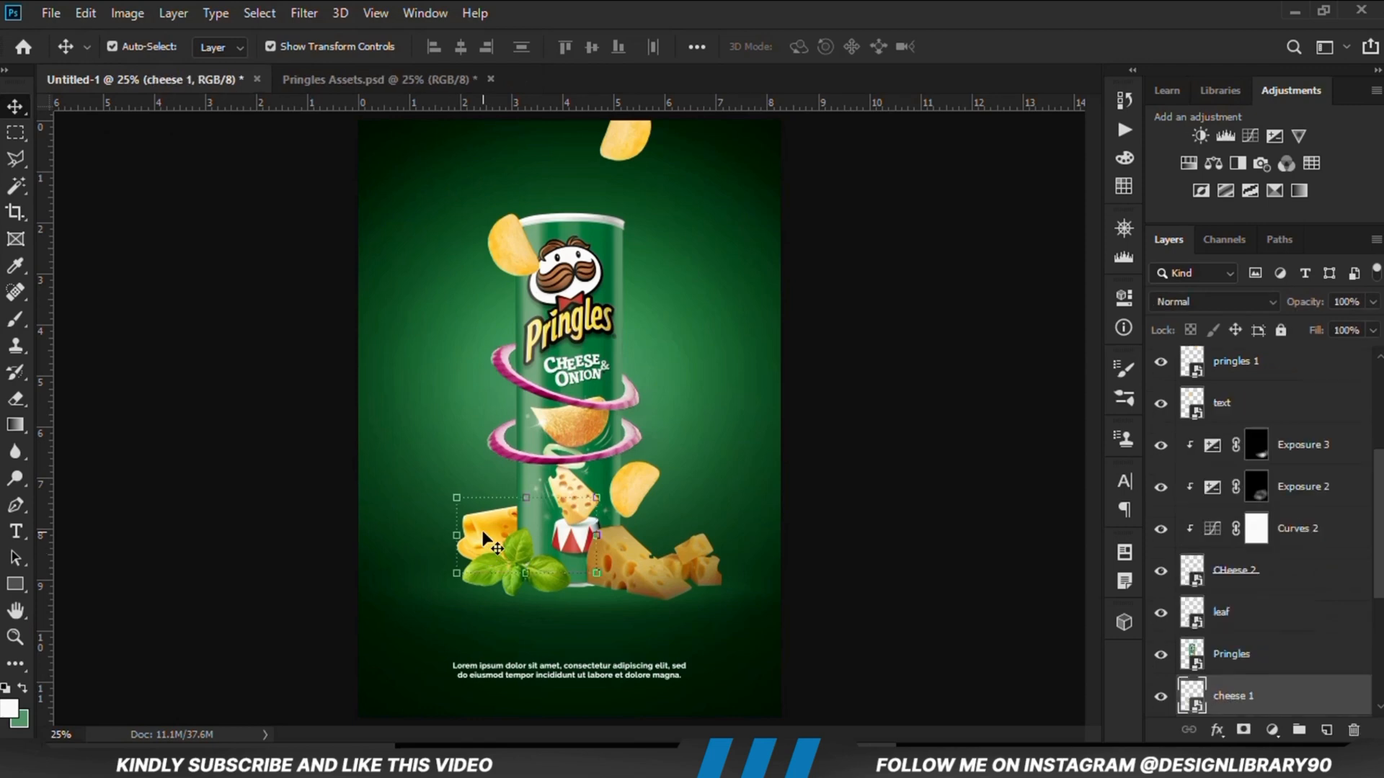
click(1160, 699)
click(1161, 699)
click(1270, 731)
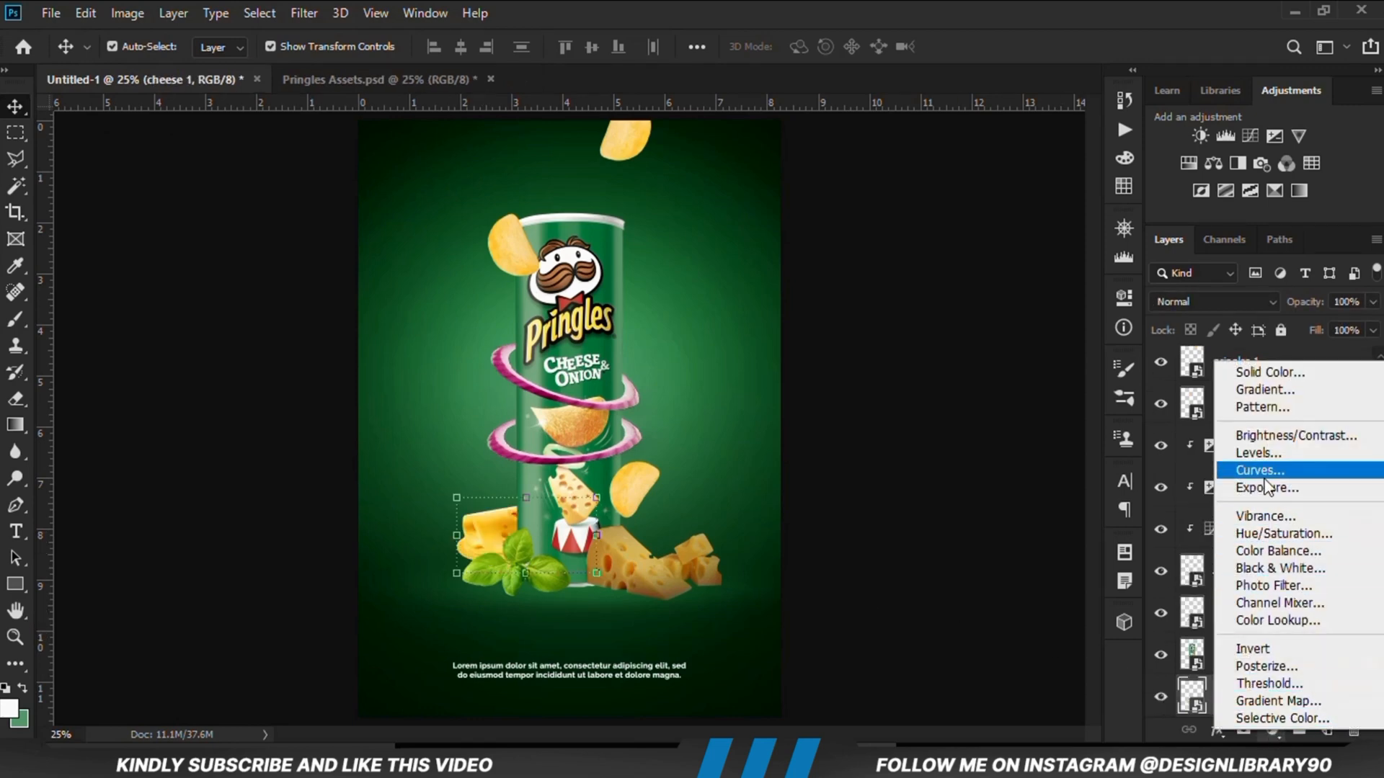
click(1265, 488)
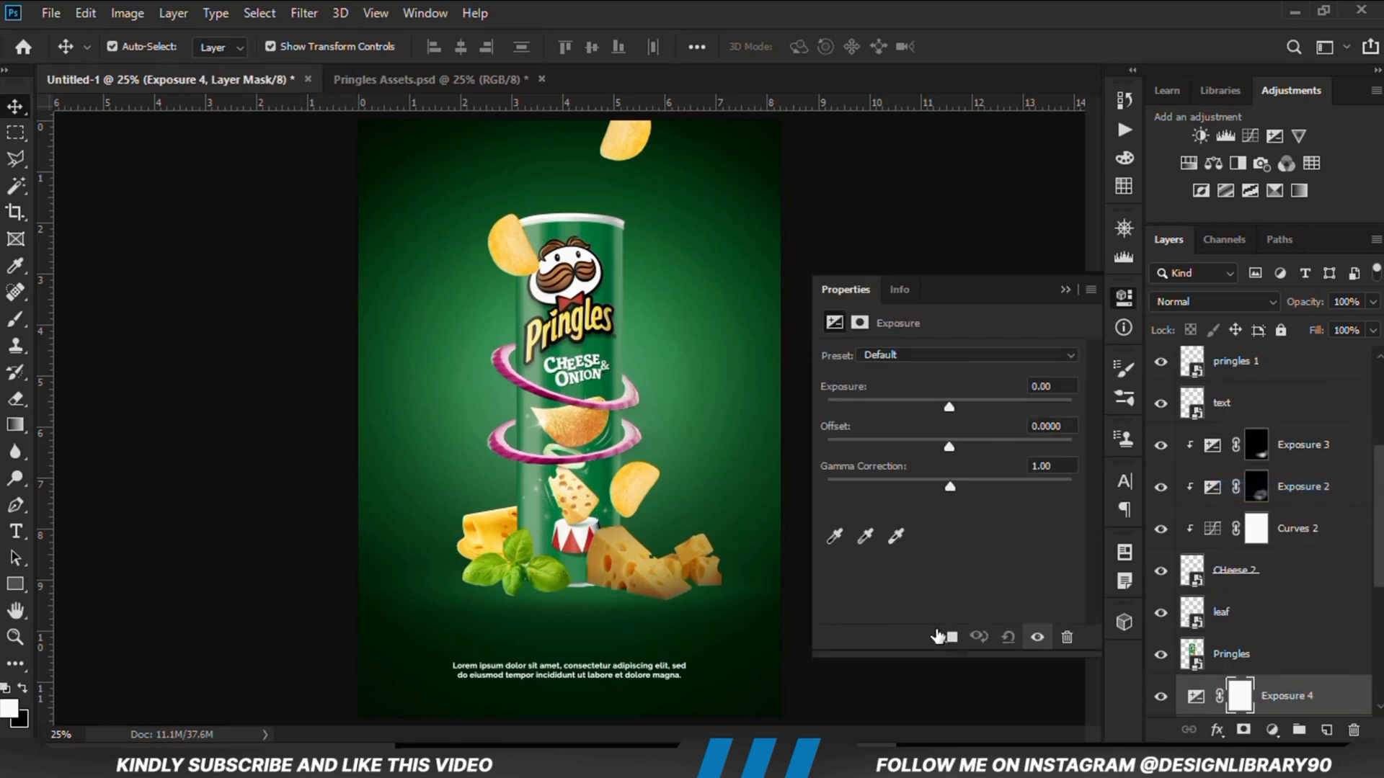
drag(871, 408, 867, 408)
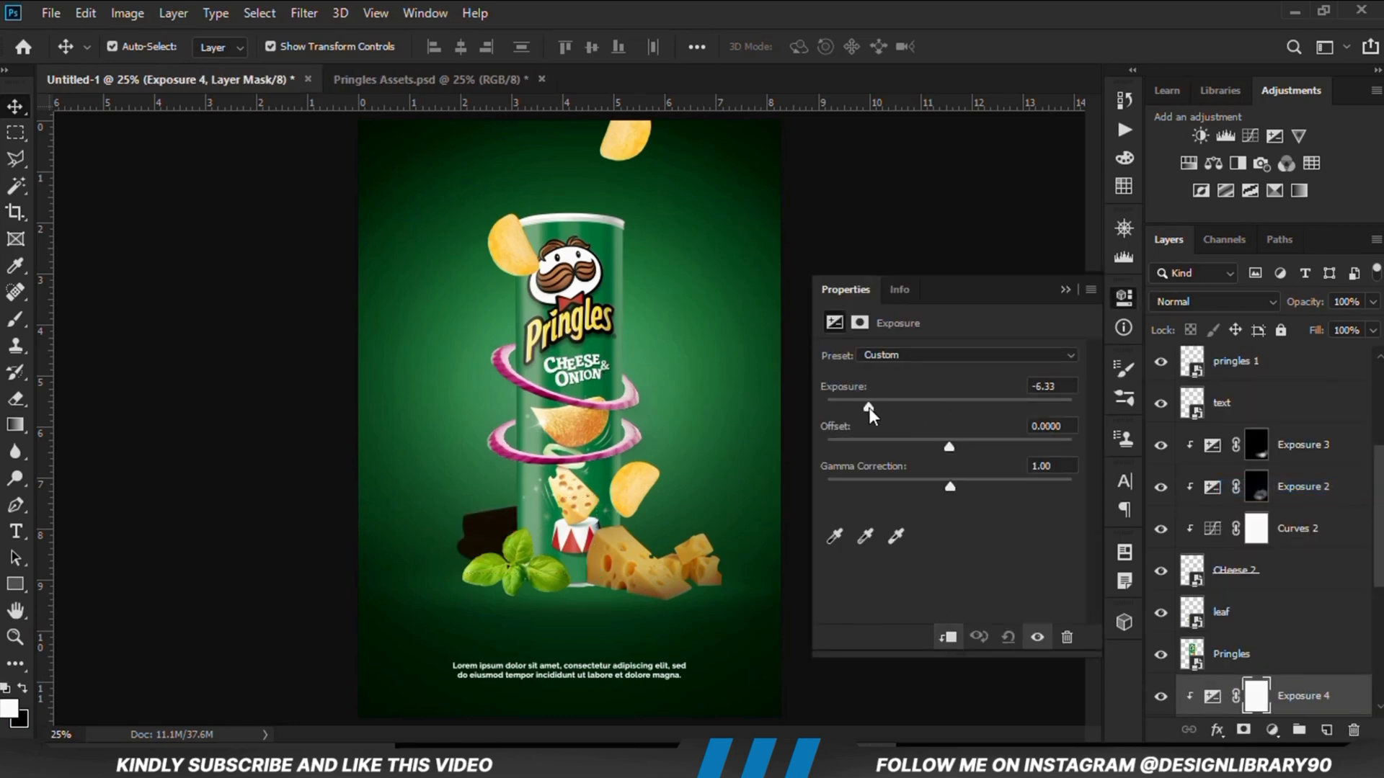
click(1061, 289)
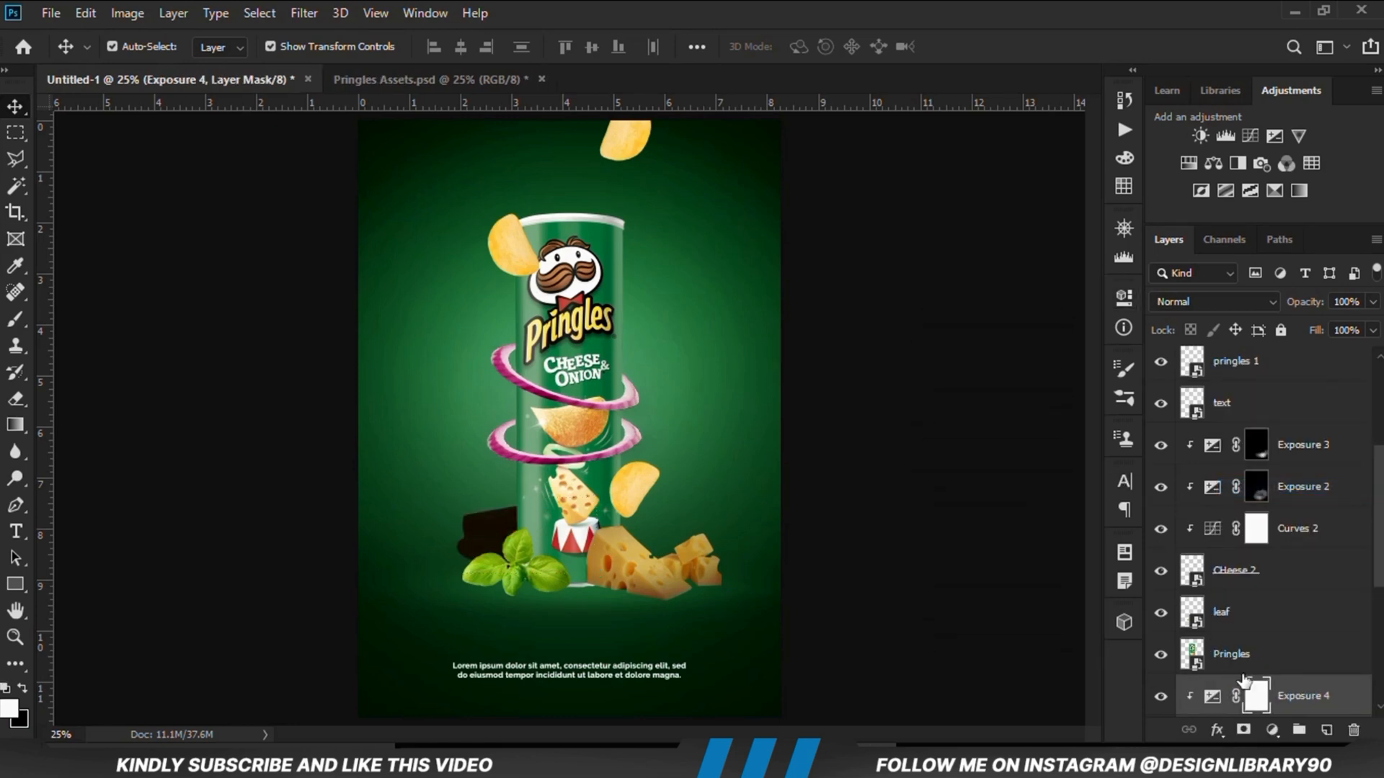
key(ctrl+i)
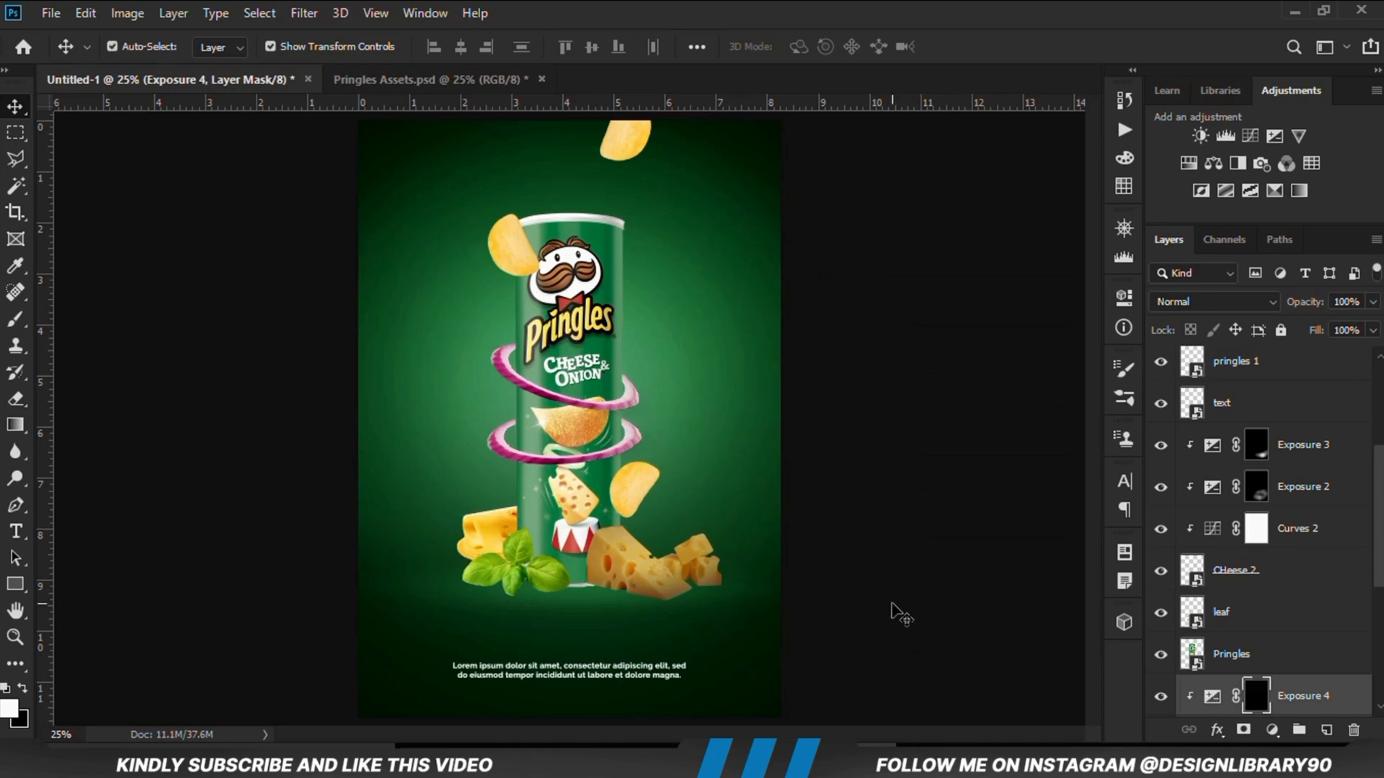
Step: Paint shadow on the left cheese through the Exposure 4 mask with a 14% opacity brush and compare it hidden and shown
click(16, 320)
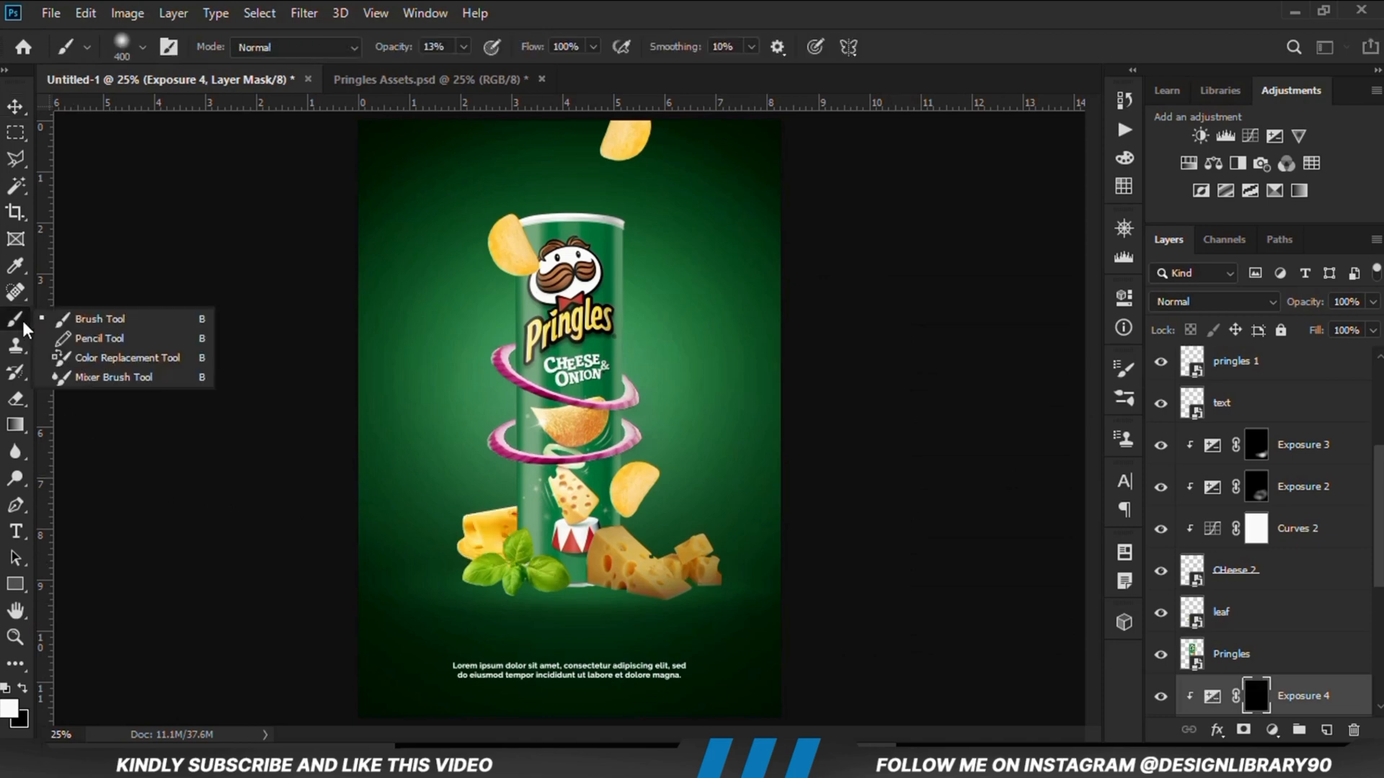
click(94, 322)
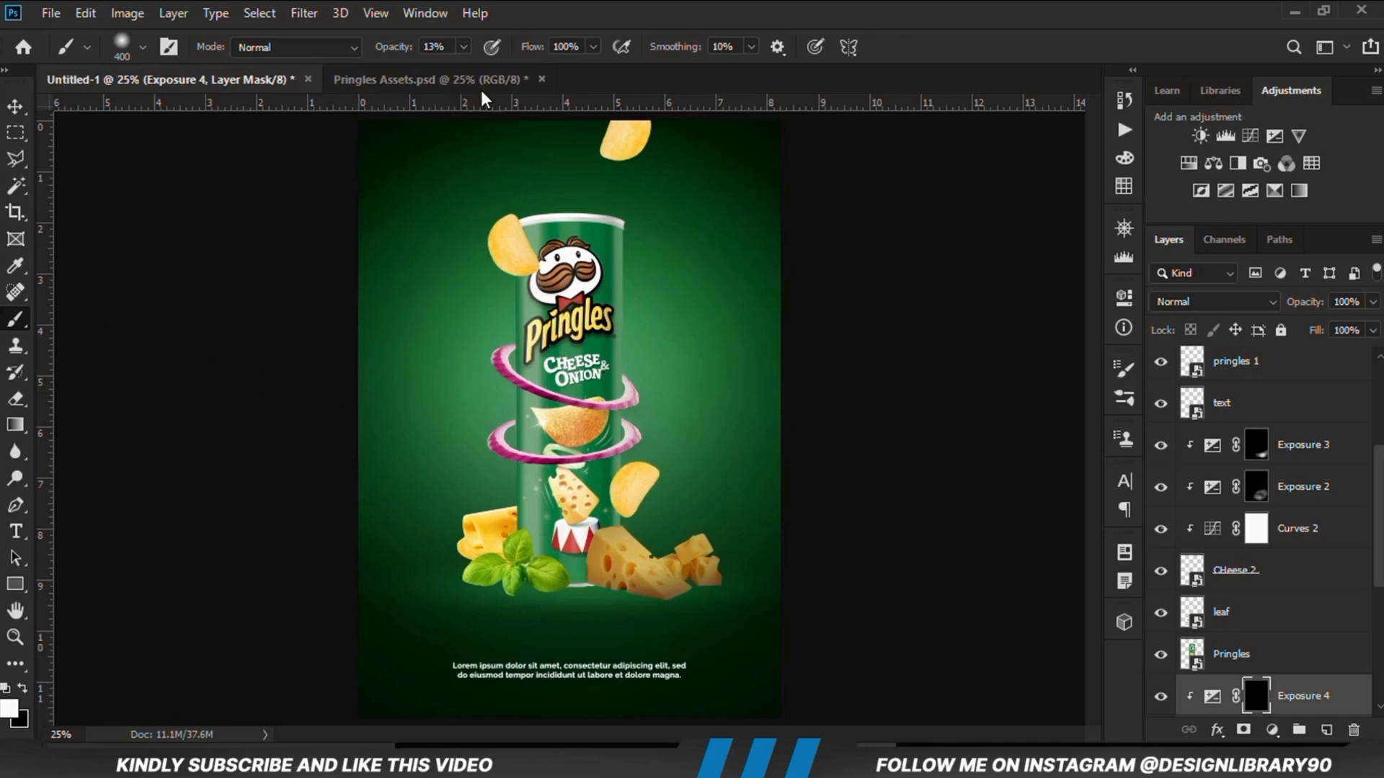
click(464, 47)
click(537, 5)
mouse_move(552, 522)
mouse_down()
mouse_move(537, 515)
mouse_move(552, 563)
mouse_up()
mouse_move(454, 585)
mouse_down()
mouse_move(483, 588)
mouse_move(451, 580)
mouse_move(456, 476)
mouse_up()
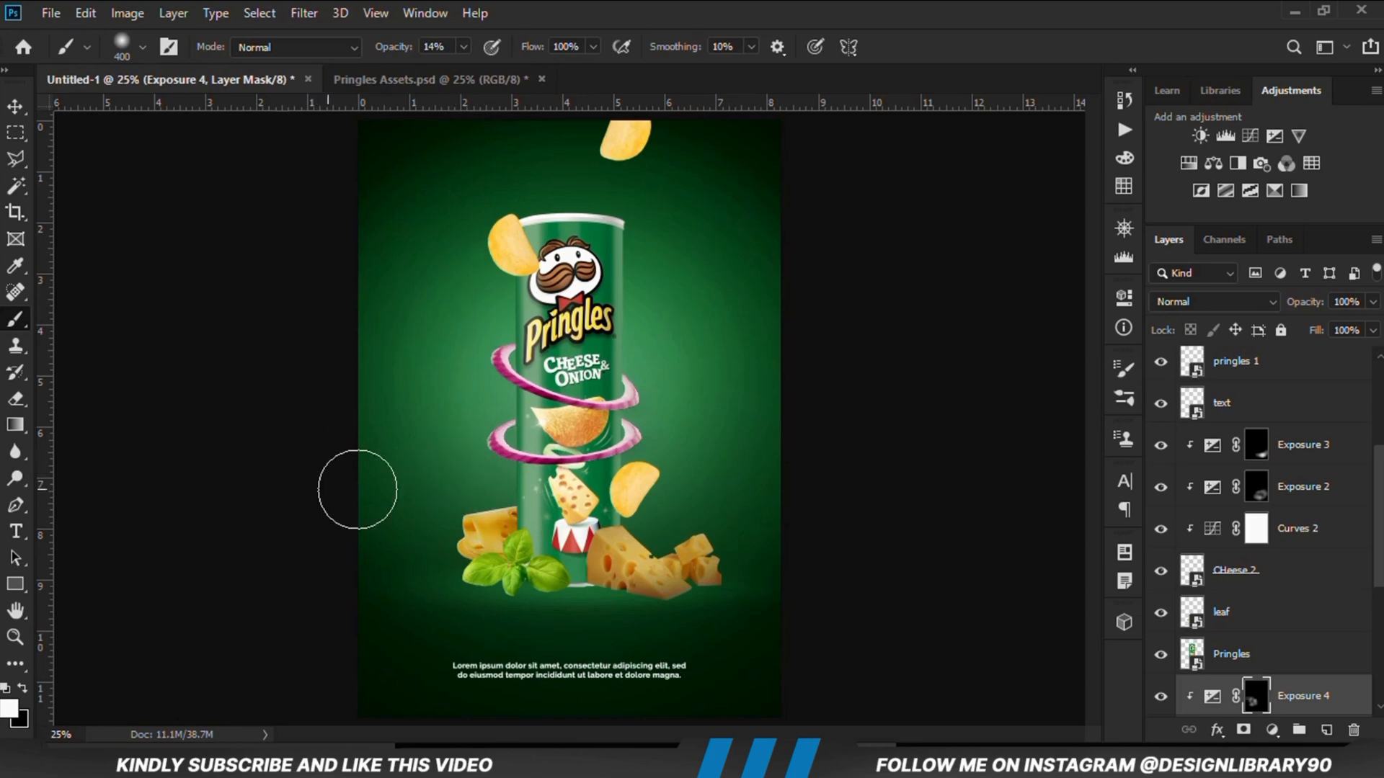
mouse_move(563, 548)
mouse_down()
mouse_move(509, 611)
mouse_move(513, 592)
mouse_move(561, 585)
mouse_up()
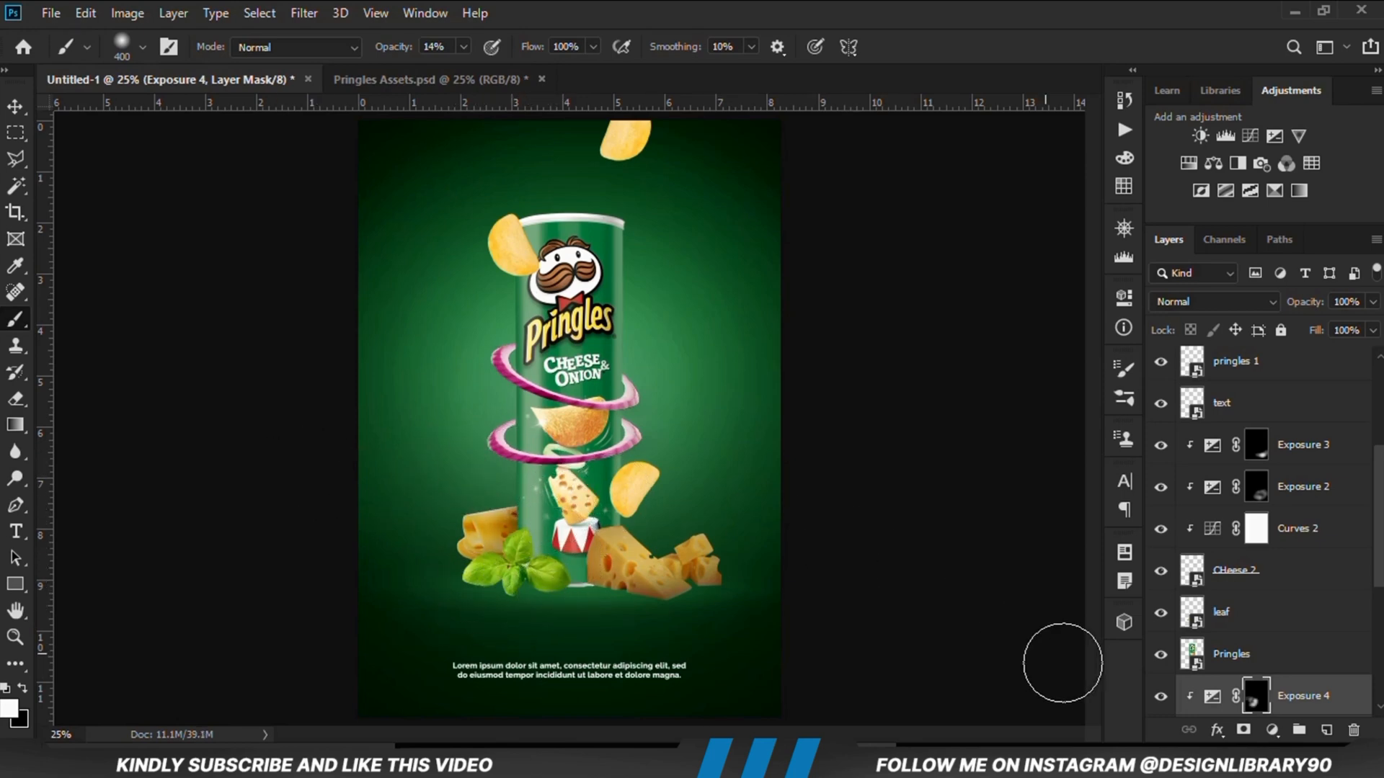
click(1162, 698)
click(1162, 698)
click(15, 106)
click(150, 393)
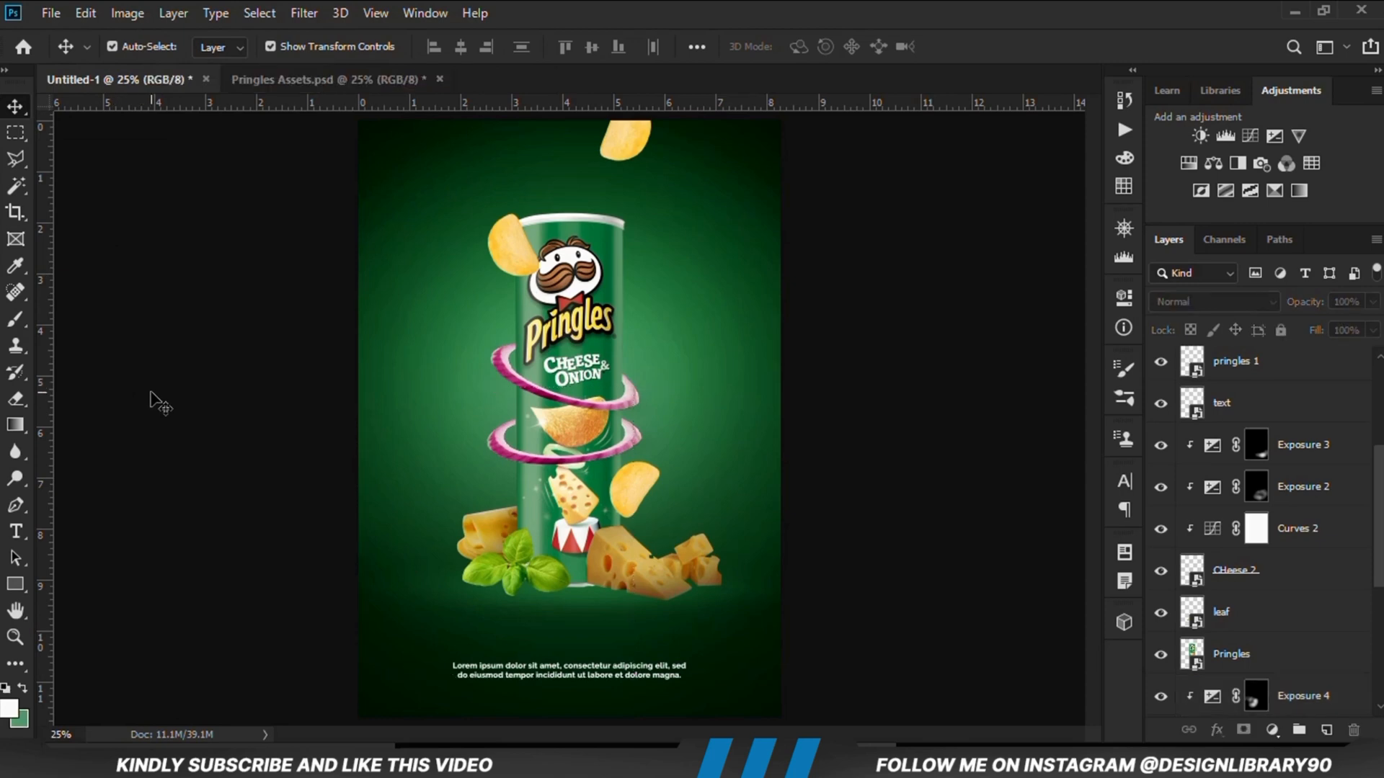
Step: Add a Curves adjustment clipped to the leaf layer, pulling the shadows slightly down and anchoring the upper midtones
click(521, 568)
click(1162, 617)
click(1161, 614)
click(1273, 730)
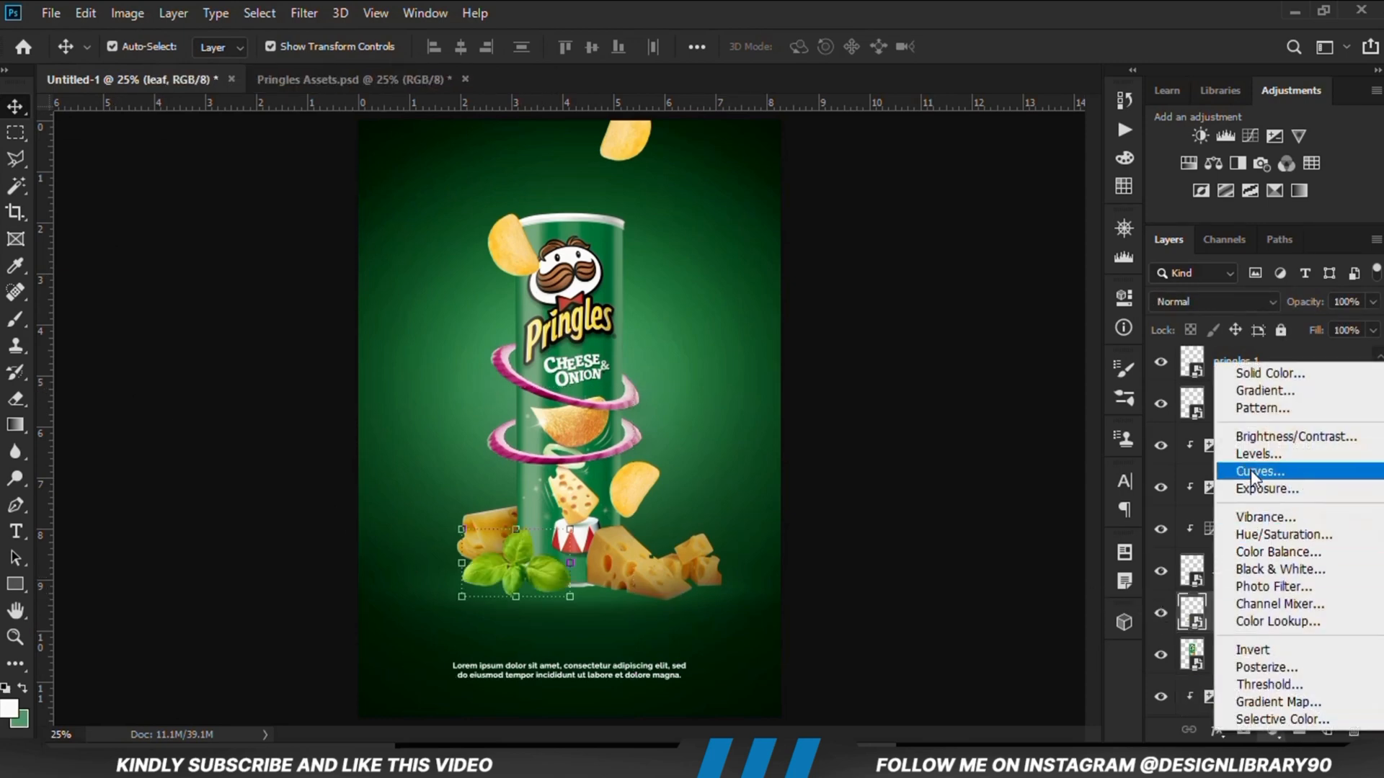
click(1251, 470)
click(947, 636)
drag(910, 565, 919, 564)
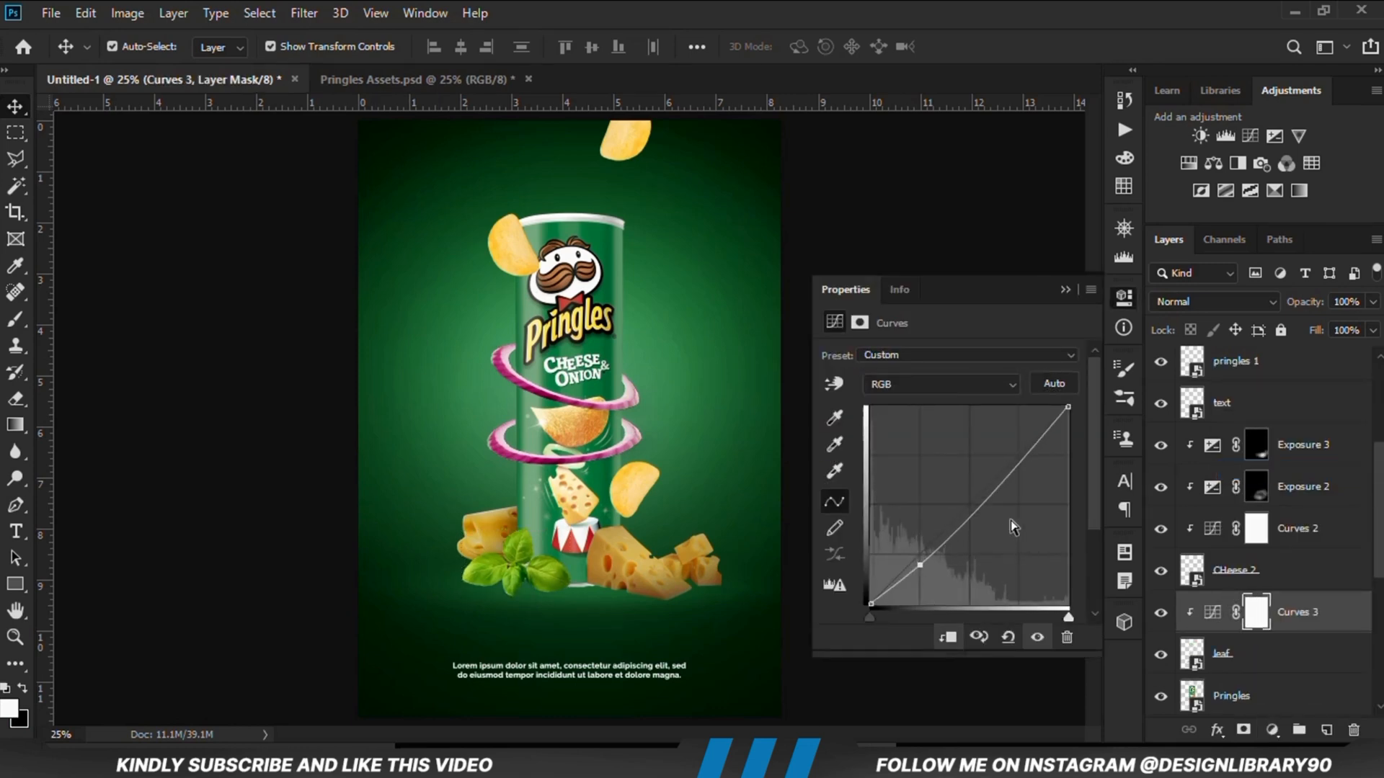
drag(999, 485, 989, 490)
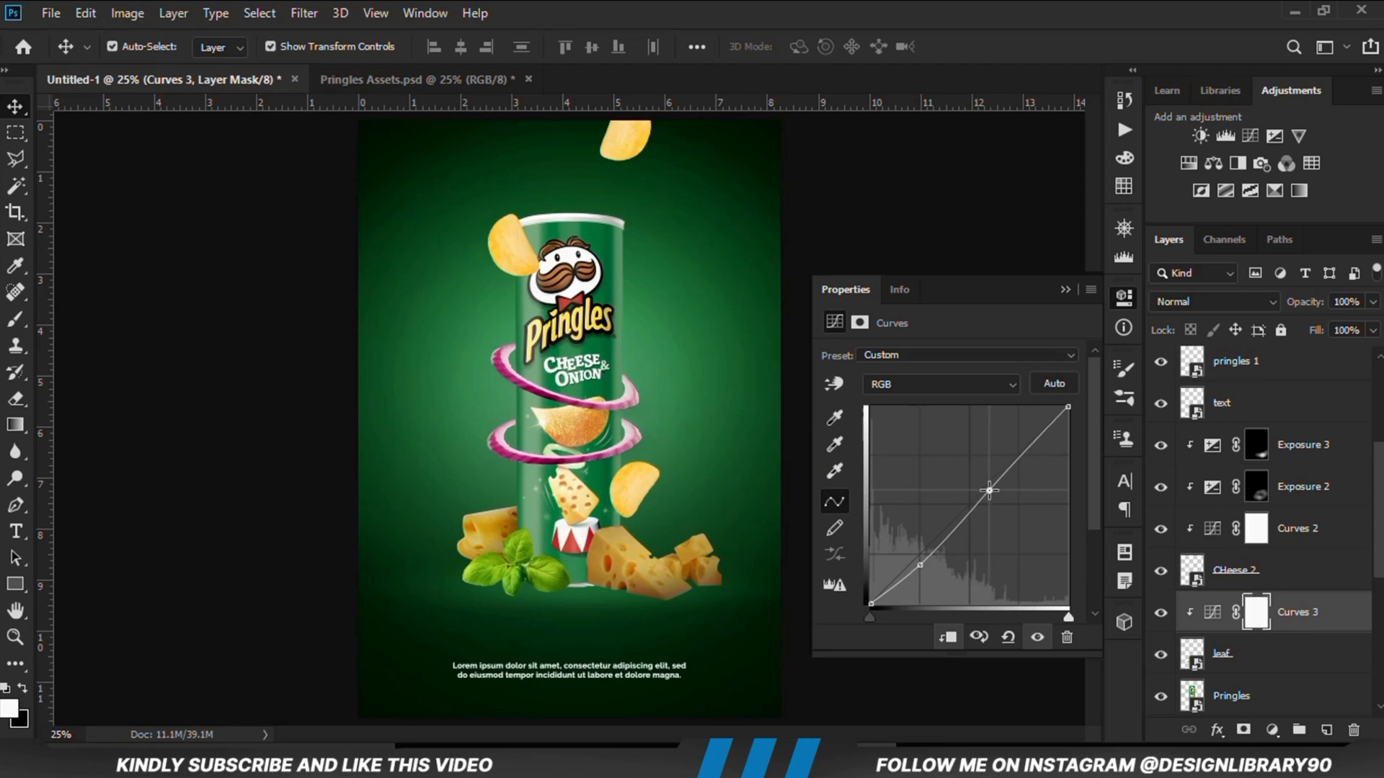
click(1039, 637)
Step: Add an Exposure adjustment of -6.00 clipped to the leaf and invert its mask to black
click(1268, 730)
click(1254, 485)
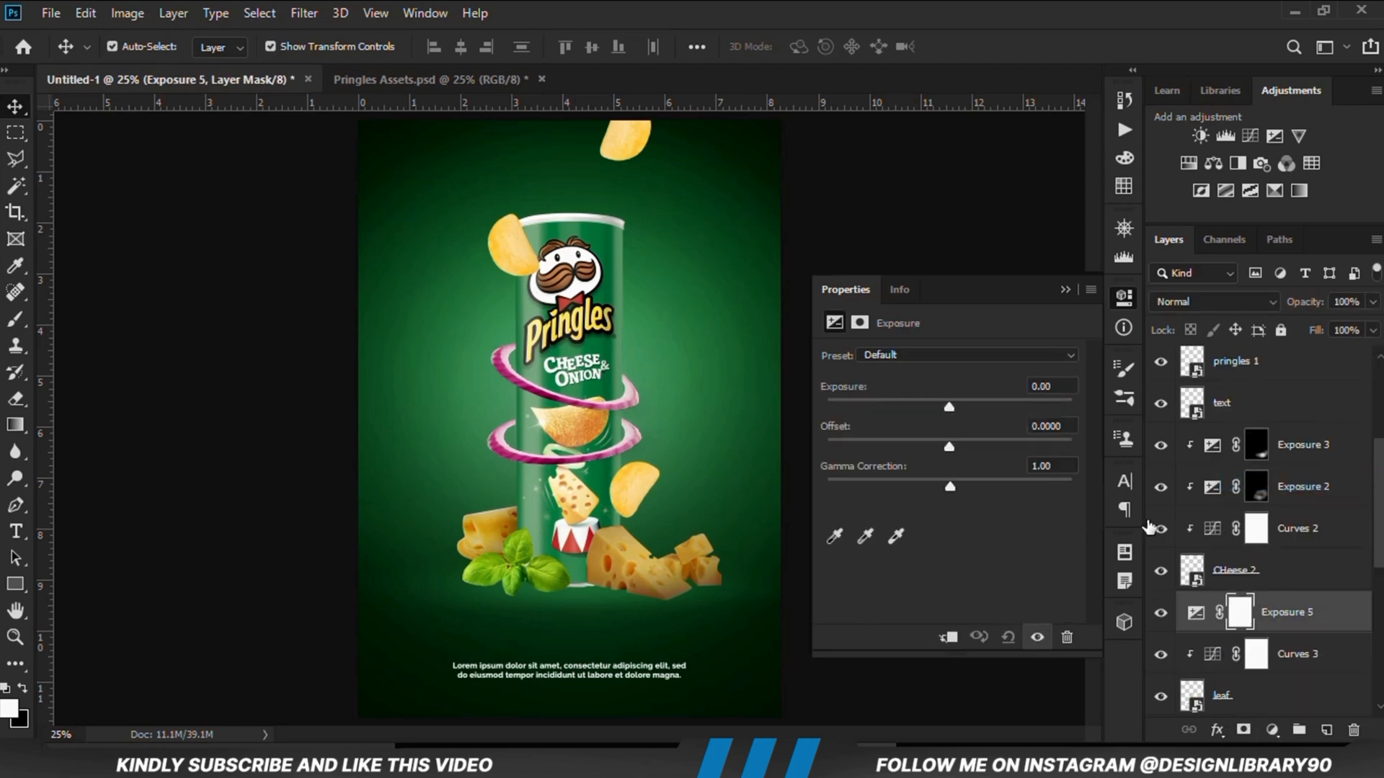
click(949, 638)
drag(915, 402, 869, 406)
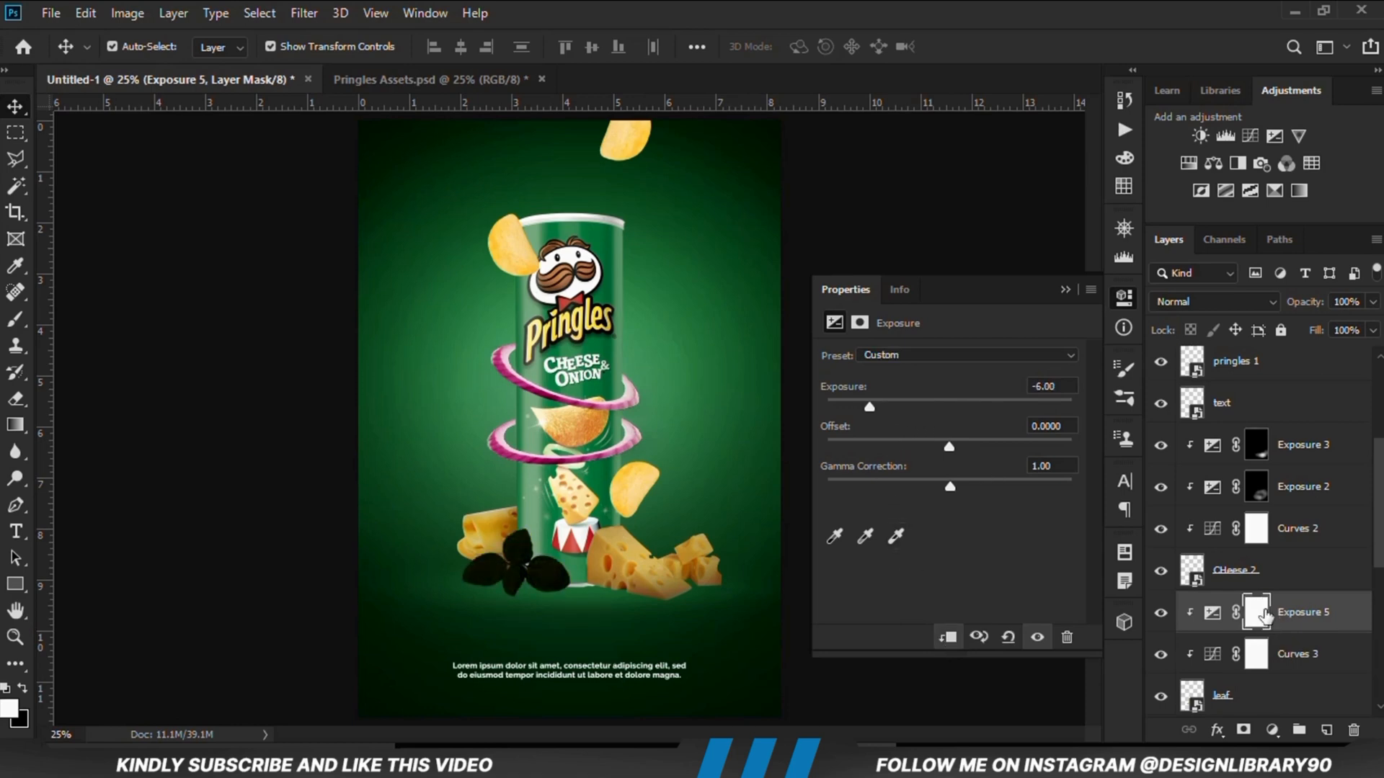
key(ctrl+i)
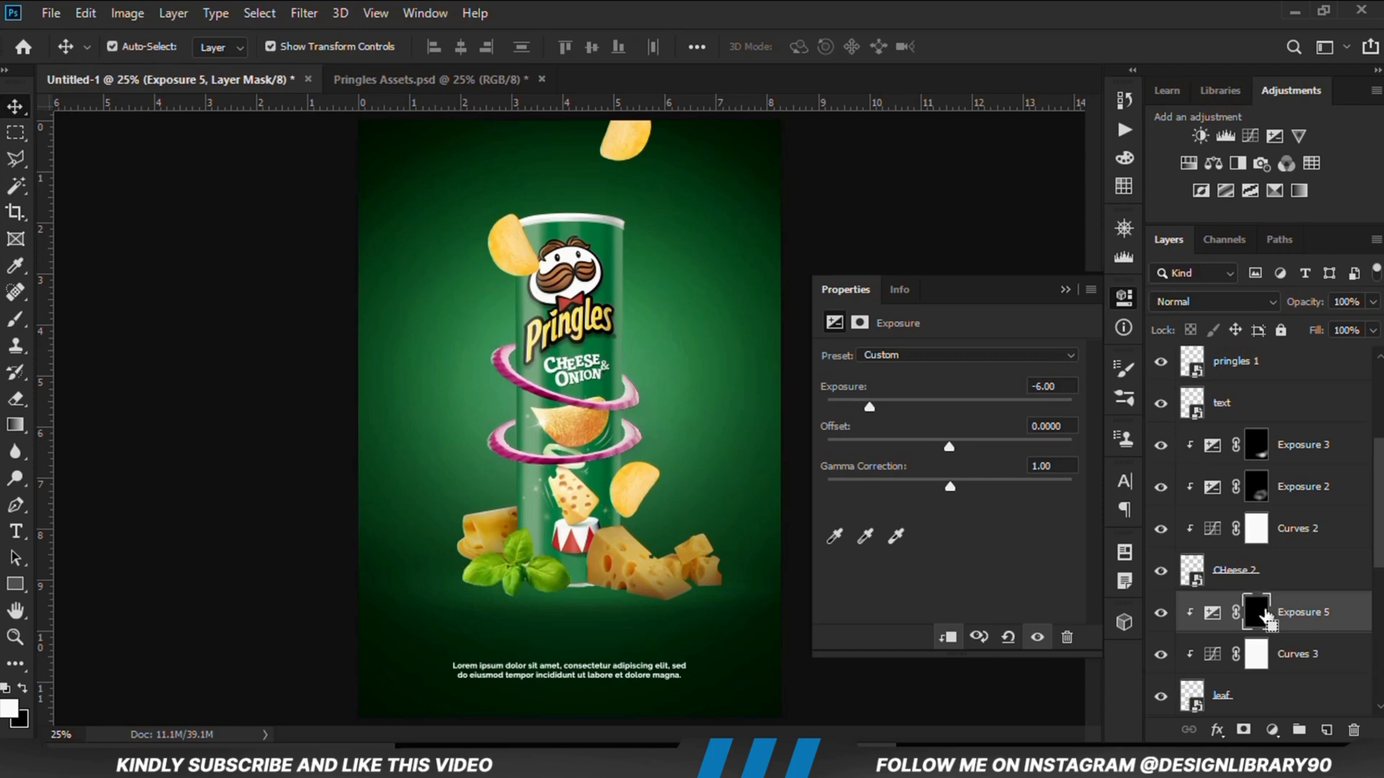
click(1064, 290)
Step: Paint shadow over the leaf on the Exposure 5 mask, using 9% brush opacity near its top and 19% along its lower edge
click(16, 318)
click(111, 319)
drag(550, 539, 506, 528)
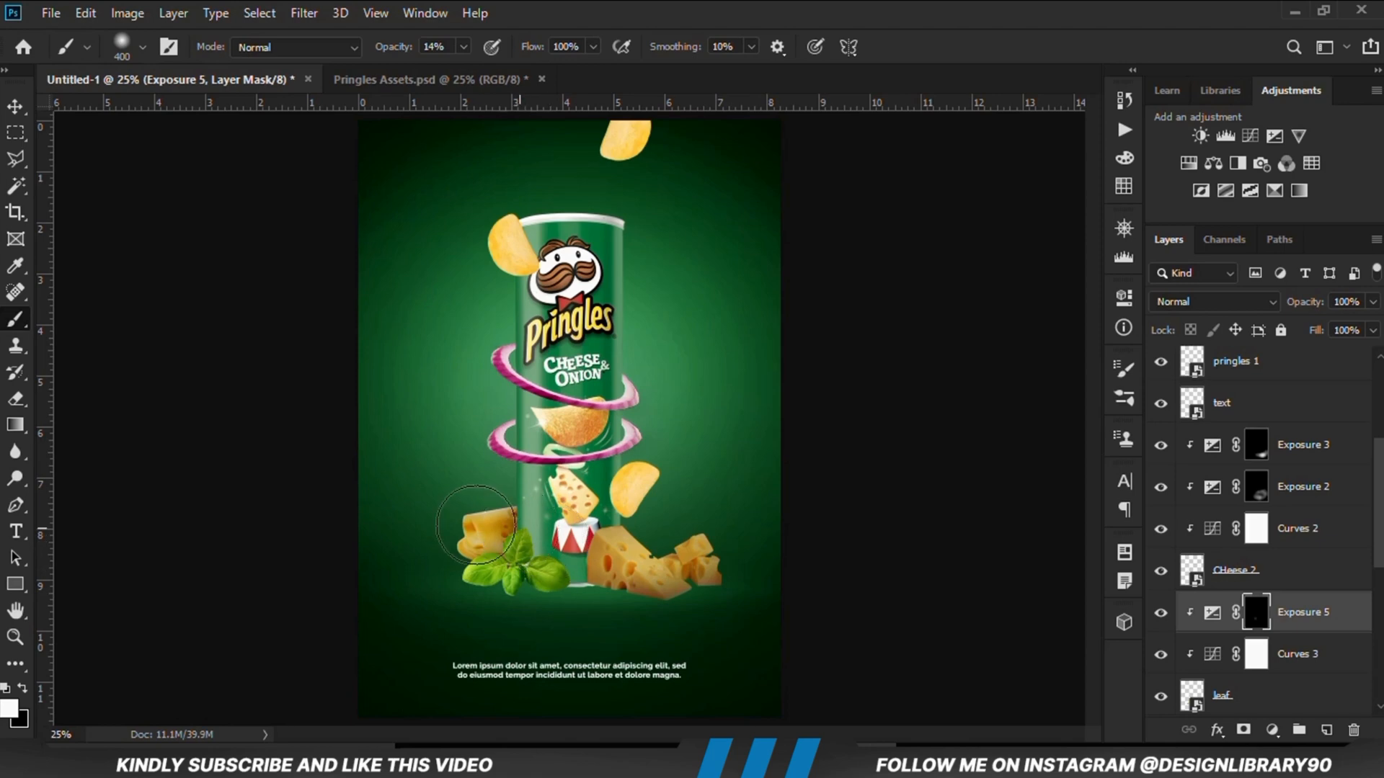
click(463, 46)
click(576, 2)
mouse_move(514, 534)
mouse_down()
mouse_move(469, 562)
mouse_move(534, 529)
mouse_up()
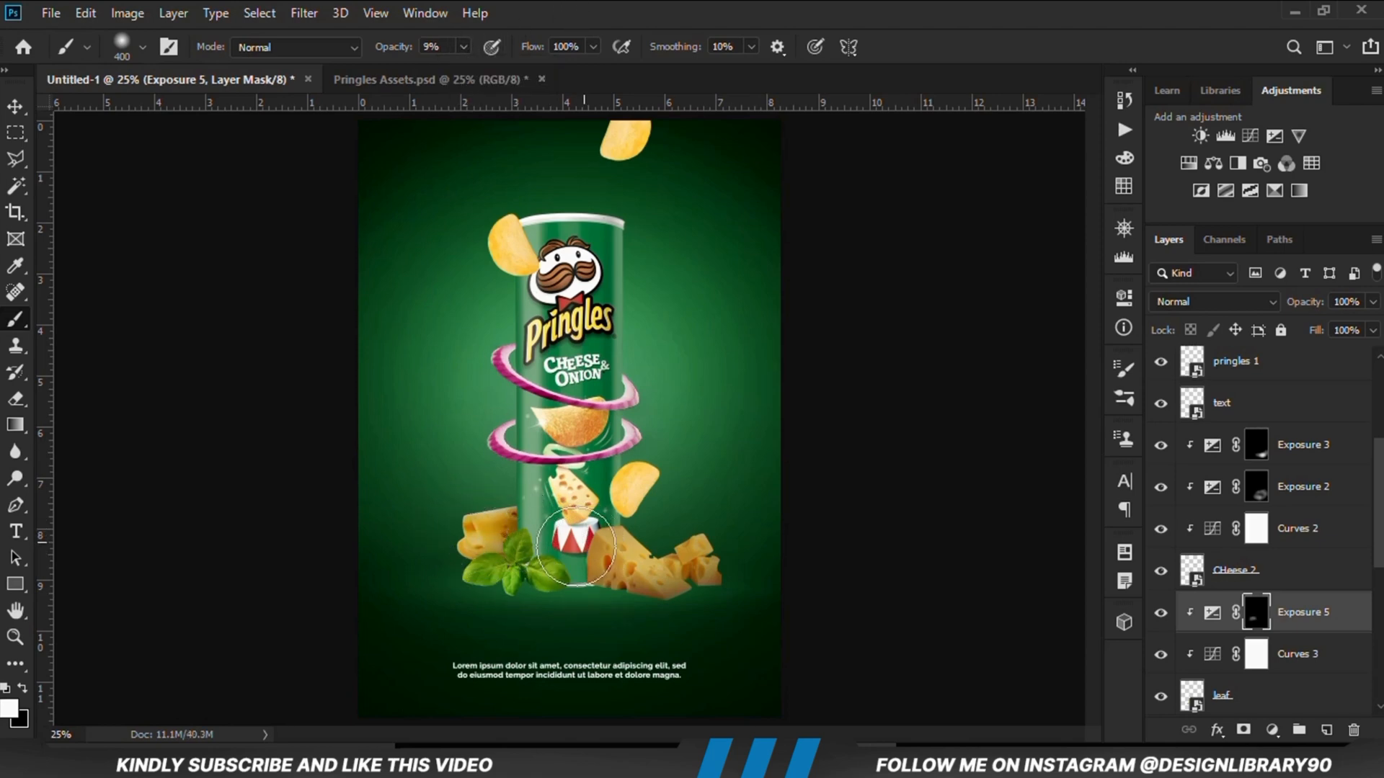
click(464, 47)
click(544, 3)
mouse_move(539, 636)
mouse_down()
mouse_move(526, 619)
mouse_move(406, 607)
mouse_move(473, 612)
mouse_up()
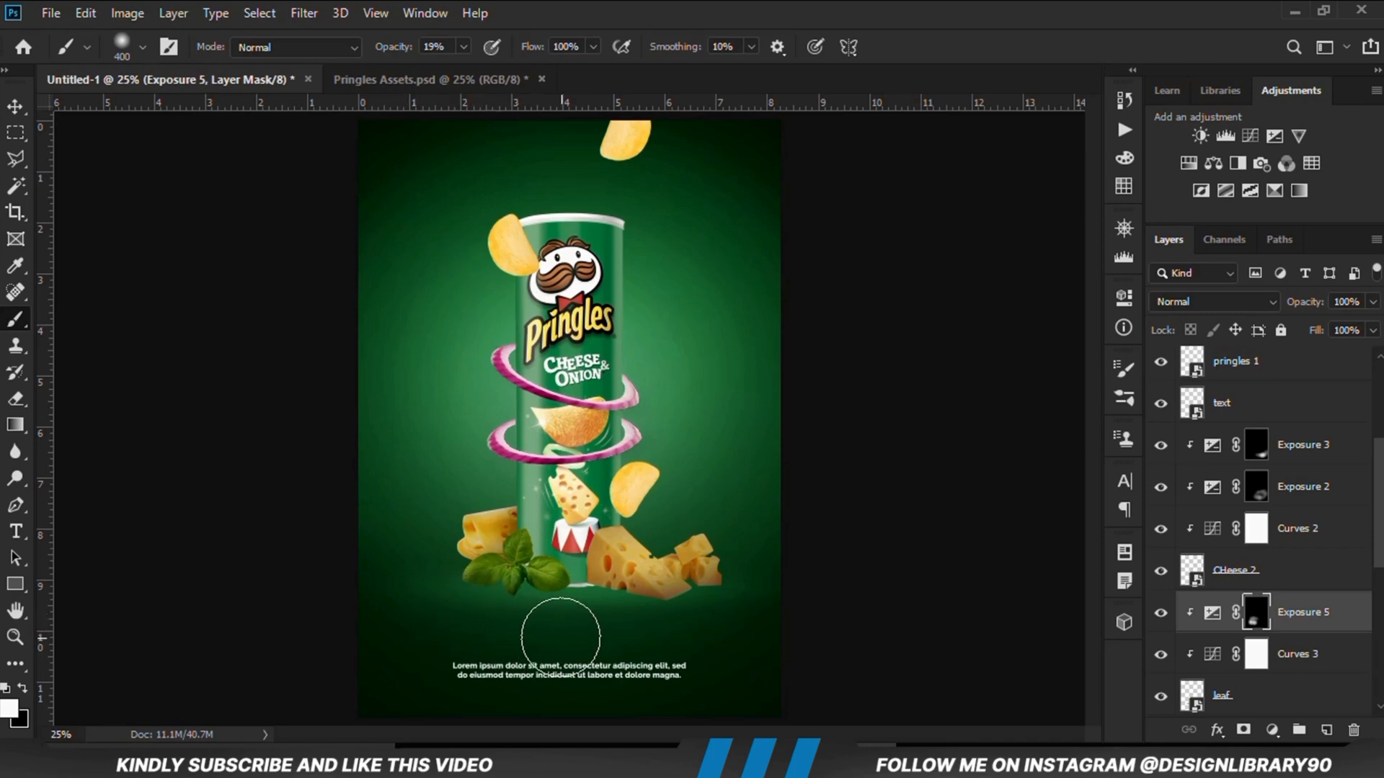
Step: Compare the leaf shadow hidden and shown, and set the Exposure 5 layer opacity to 80%
click(1158, 611)
click(1155, 615)
drag(1370, 306, 1359, 330)
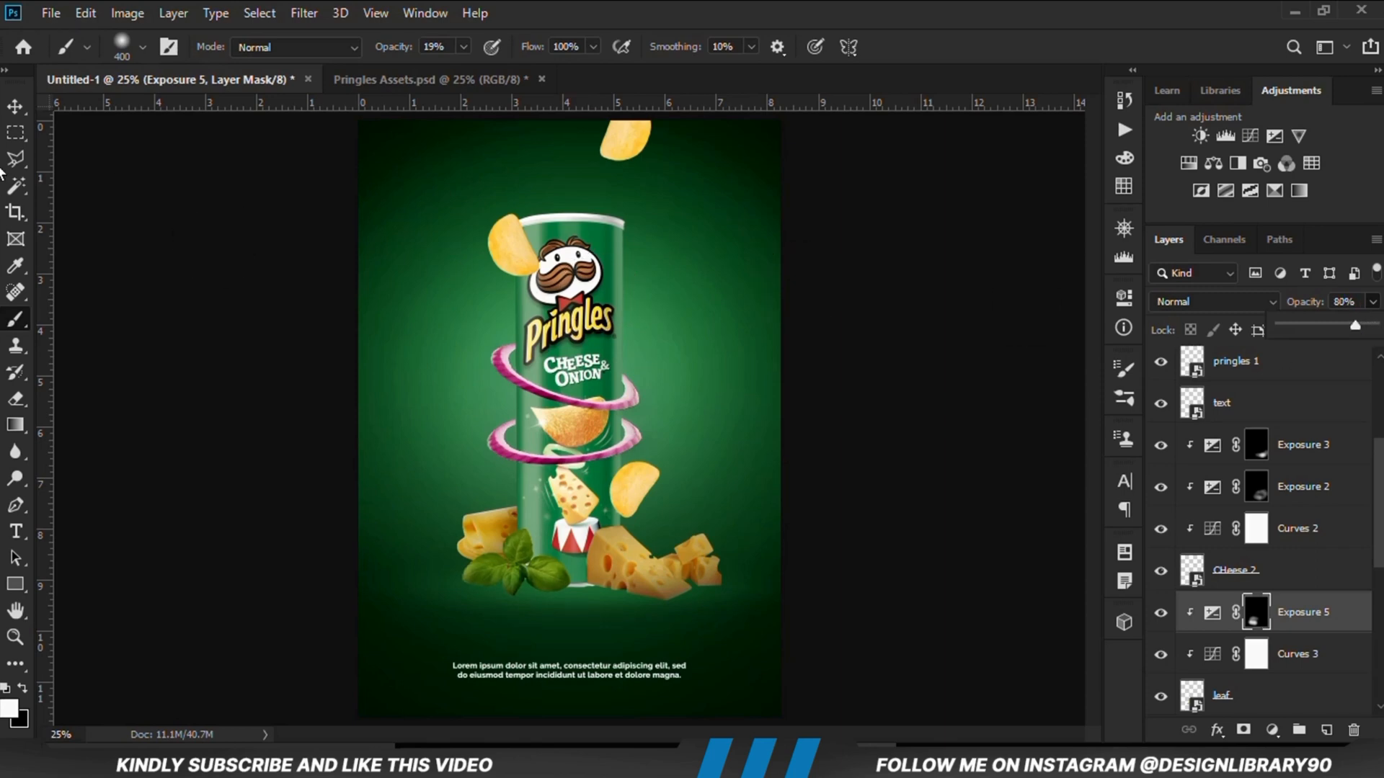
click(15, 107)
click(141, 347)
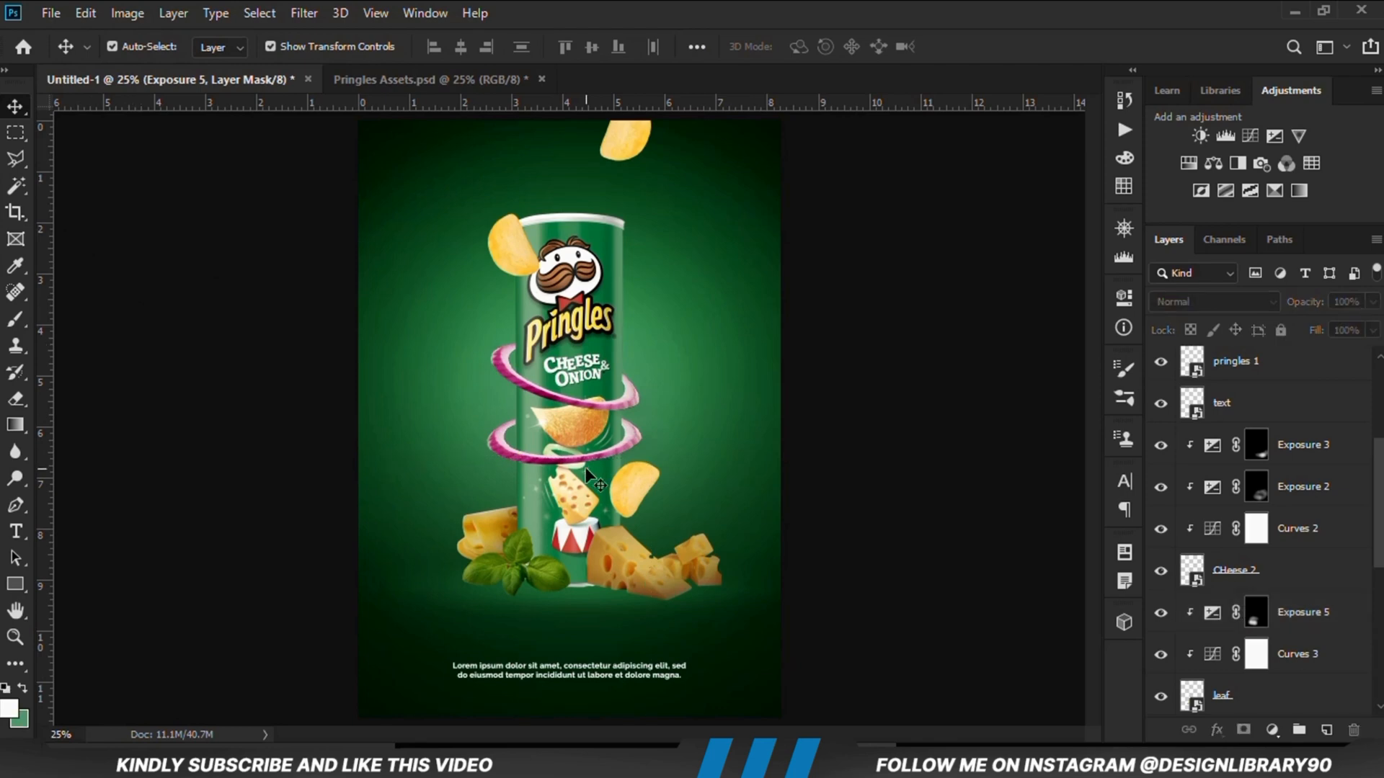
Step: Add an Exposure adjustment of -11.00 clipped to the Pringles can layer and invert its mask to black
click(603, 534)
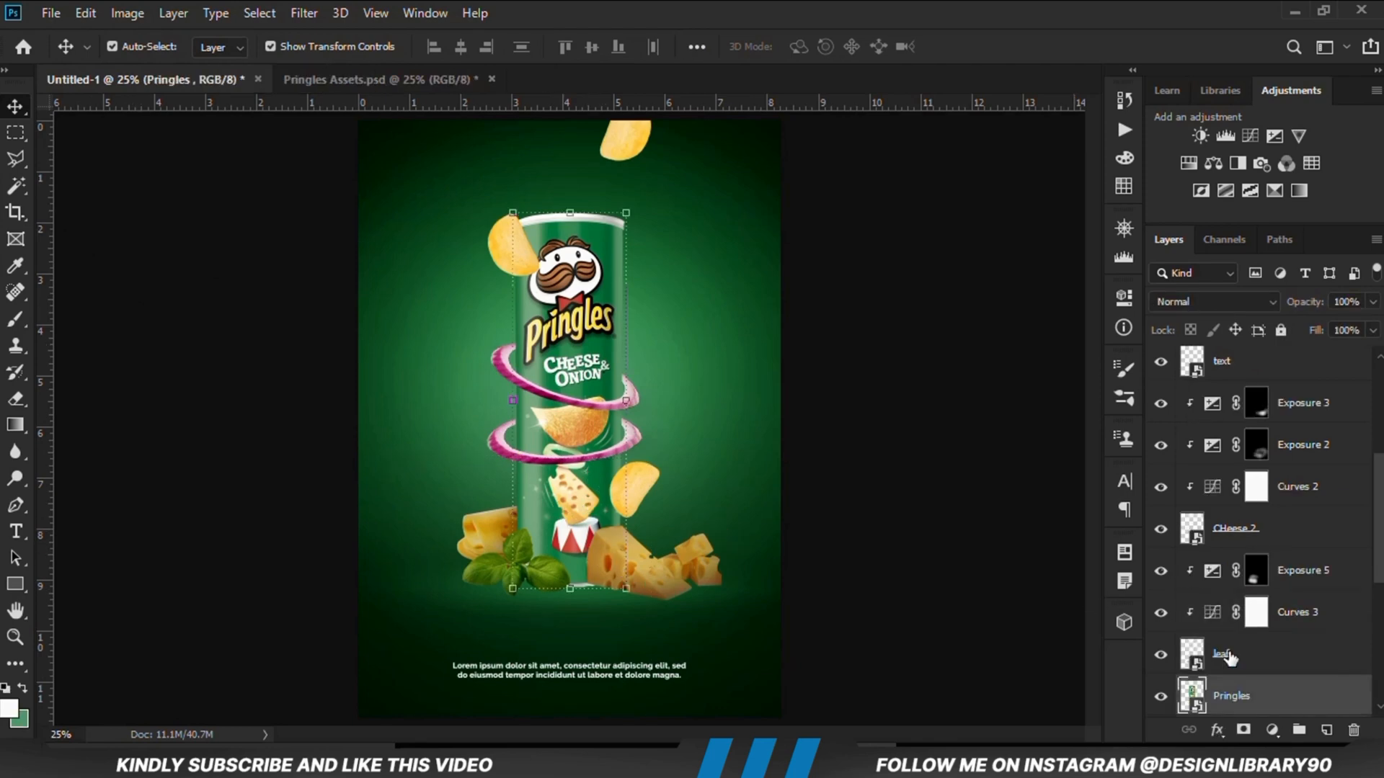
click(1158, 696)
click(1272, 730)
click(1274, 487)
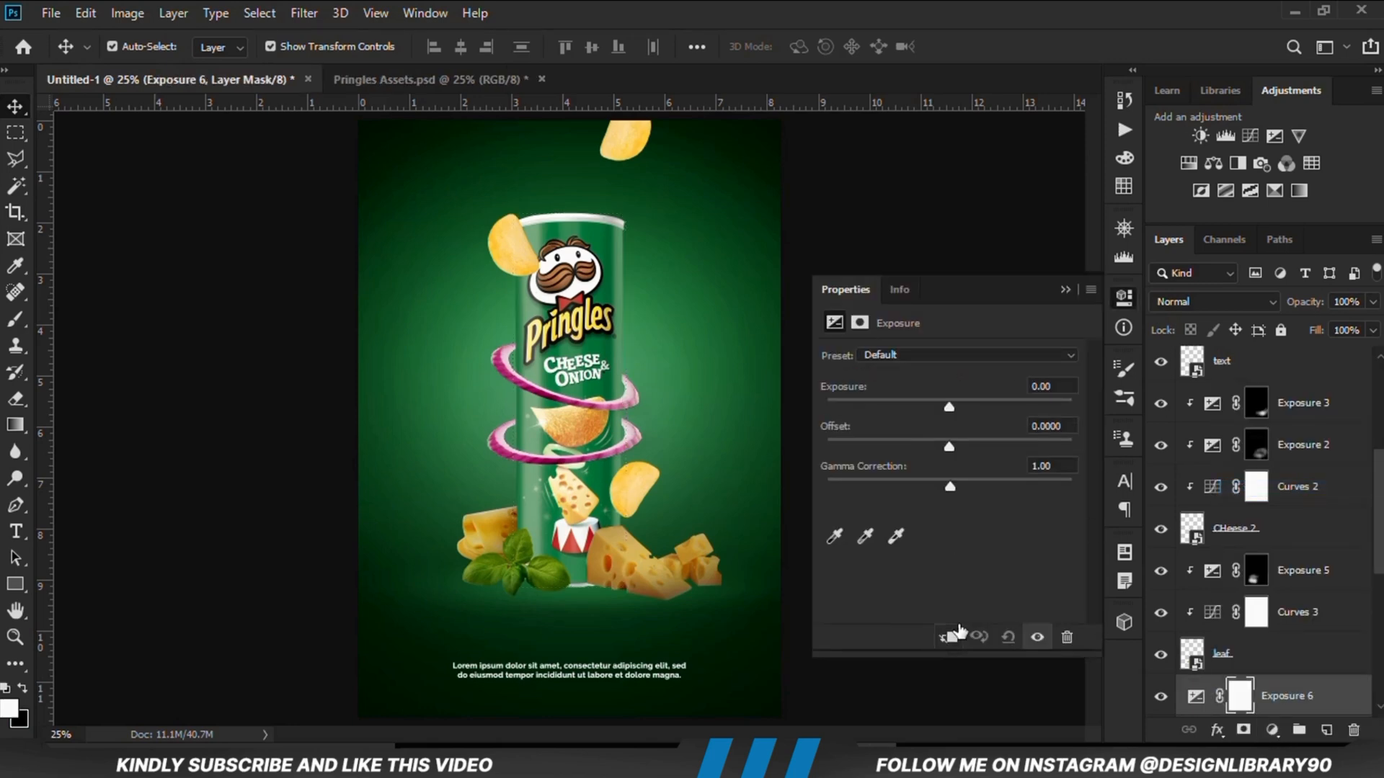
click(948, 638)
drag(949, 406, 854, 409)
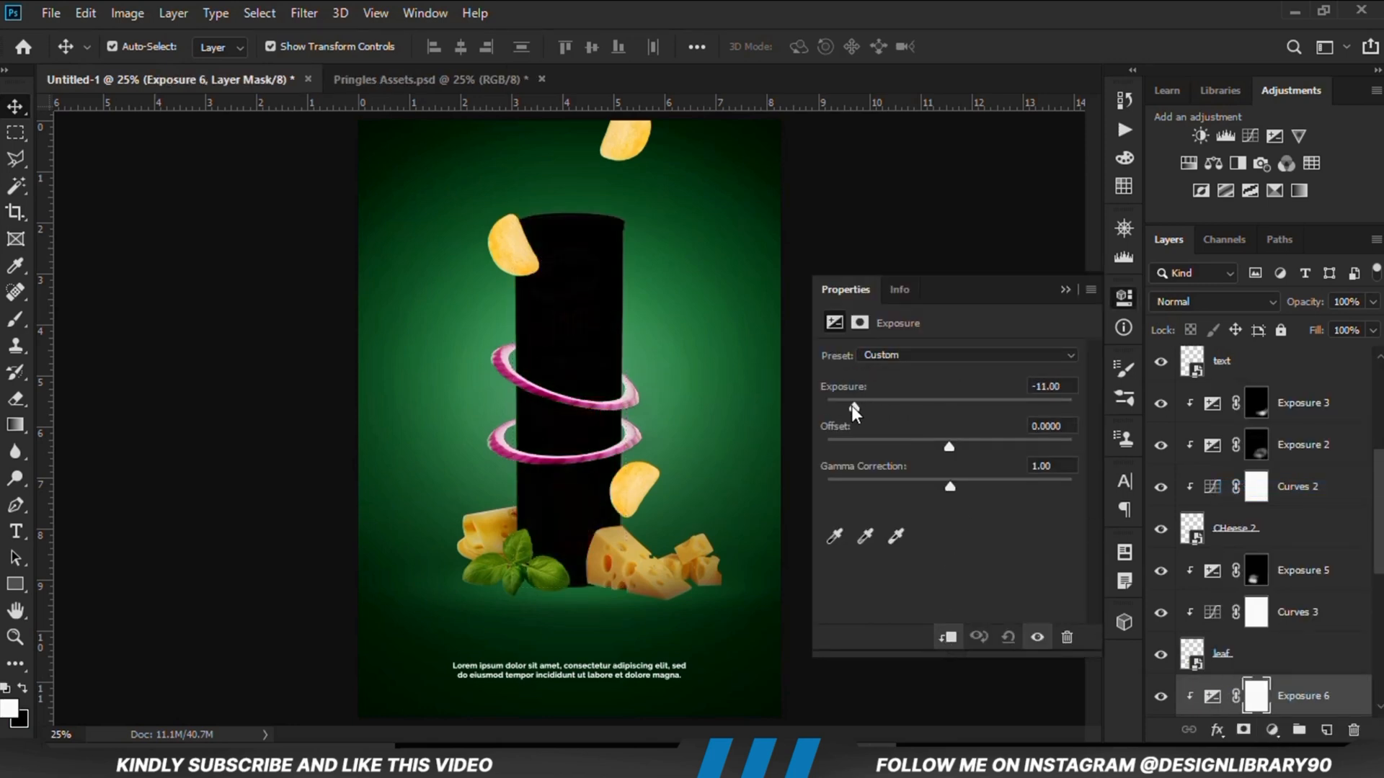
click(1066, 290)
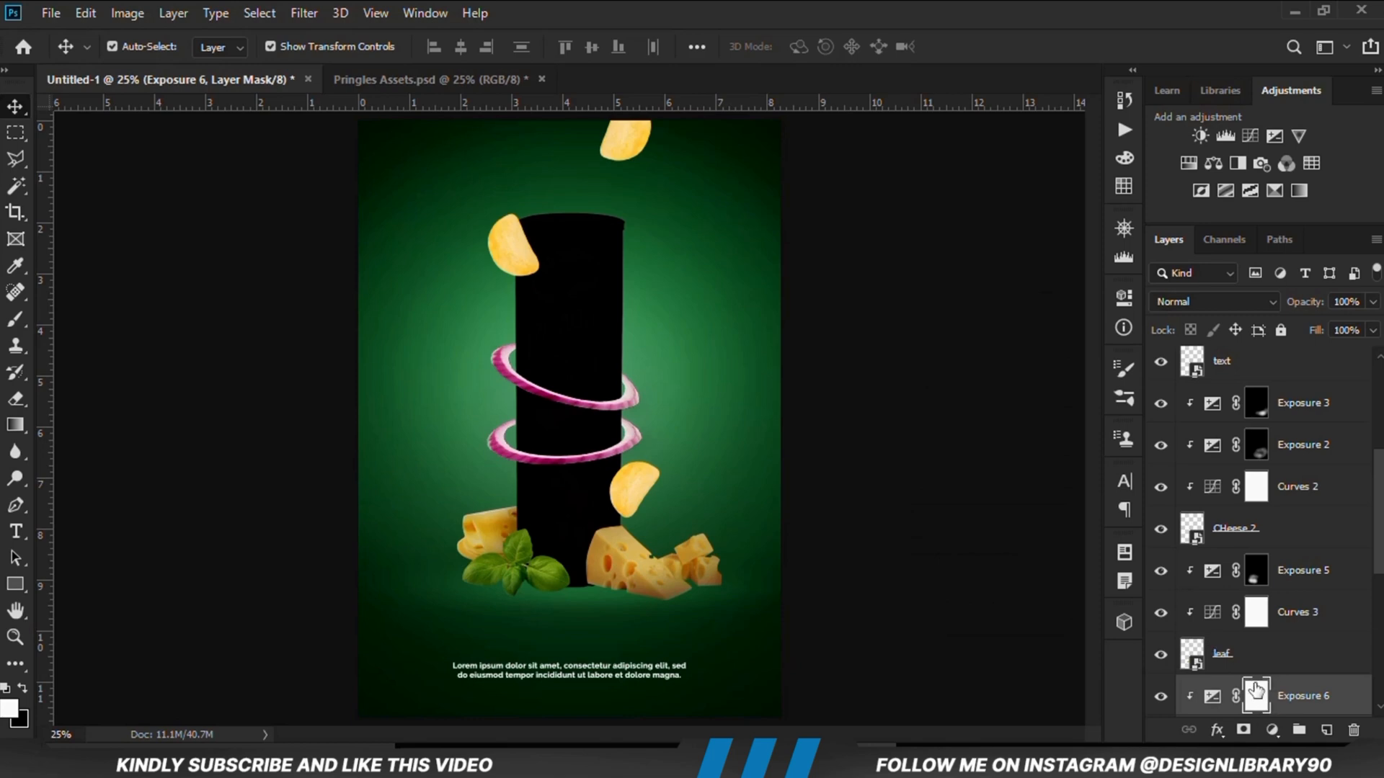
key(ctrl+i)
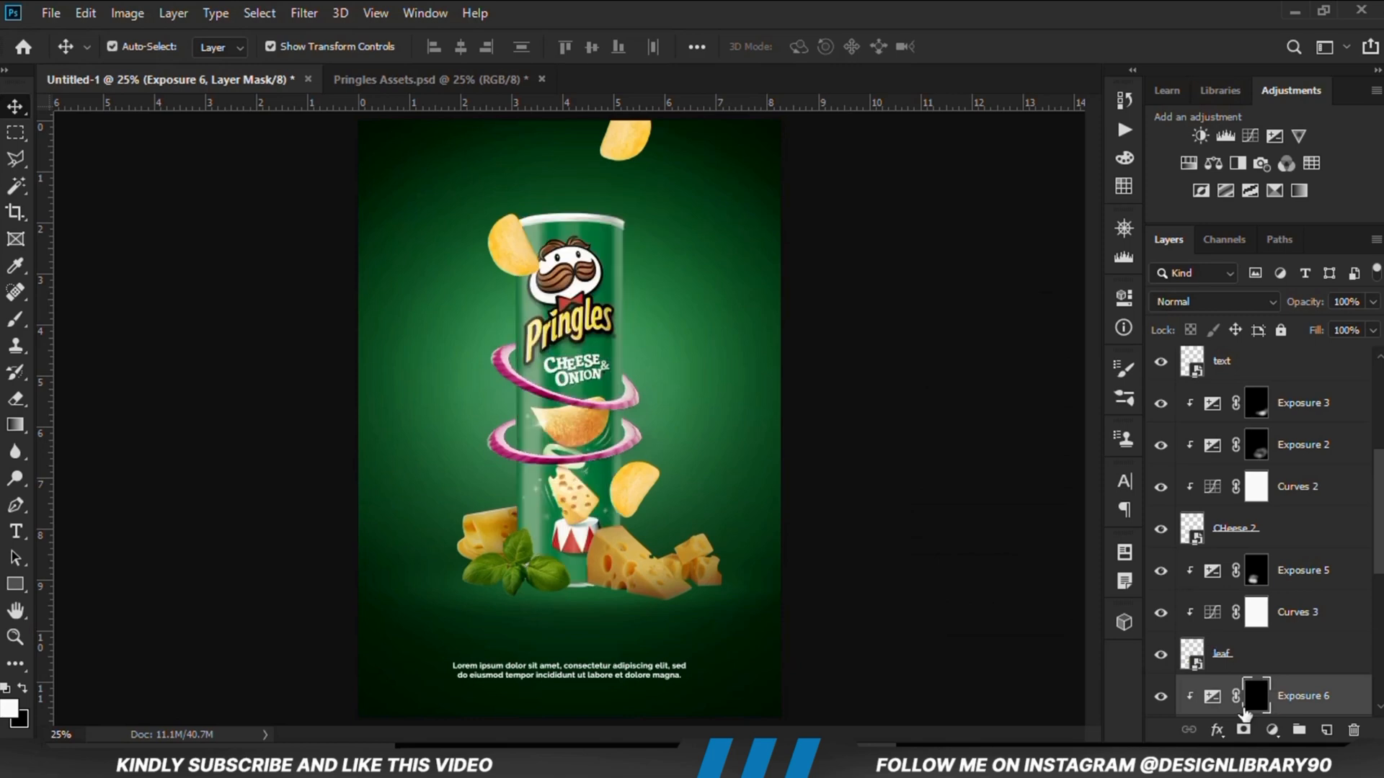
Step: Paint shadow down the can's right side on the Exposure 6 mask with a size 600 brush at 19% opacity
right_click(13, 322)
click(59, 319)
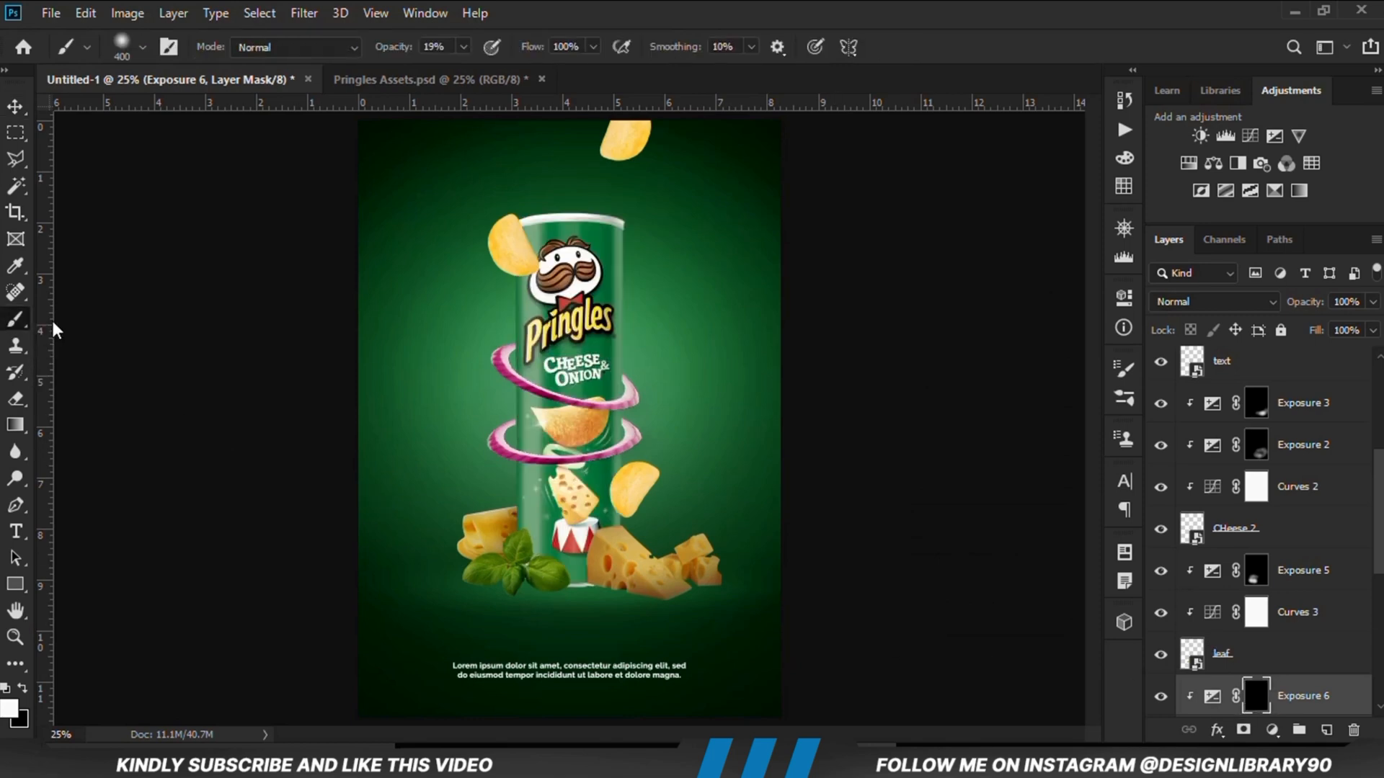
key(bracketright)
key(bracketright)
mouse_move(652, 224)
mouse_down()
mouse_move(678, 330)
mouse_move(669, 299)
mouse_move(668, 606)
mouse_up()
mouse_move(649, 438)
mouse_down()
mouse_move(652, 647)
mouse_move(636, 606)
mouse_move(557, 627)
mouse_move(600, 611)
mouse_move(613, 187)
mouse_up()
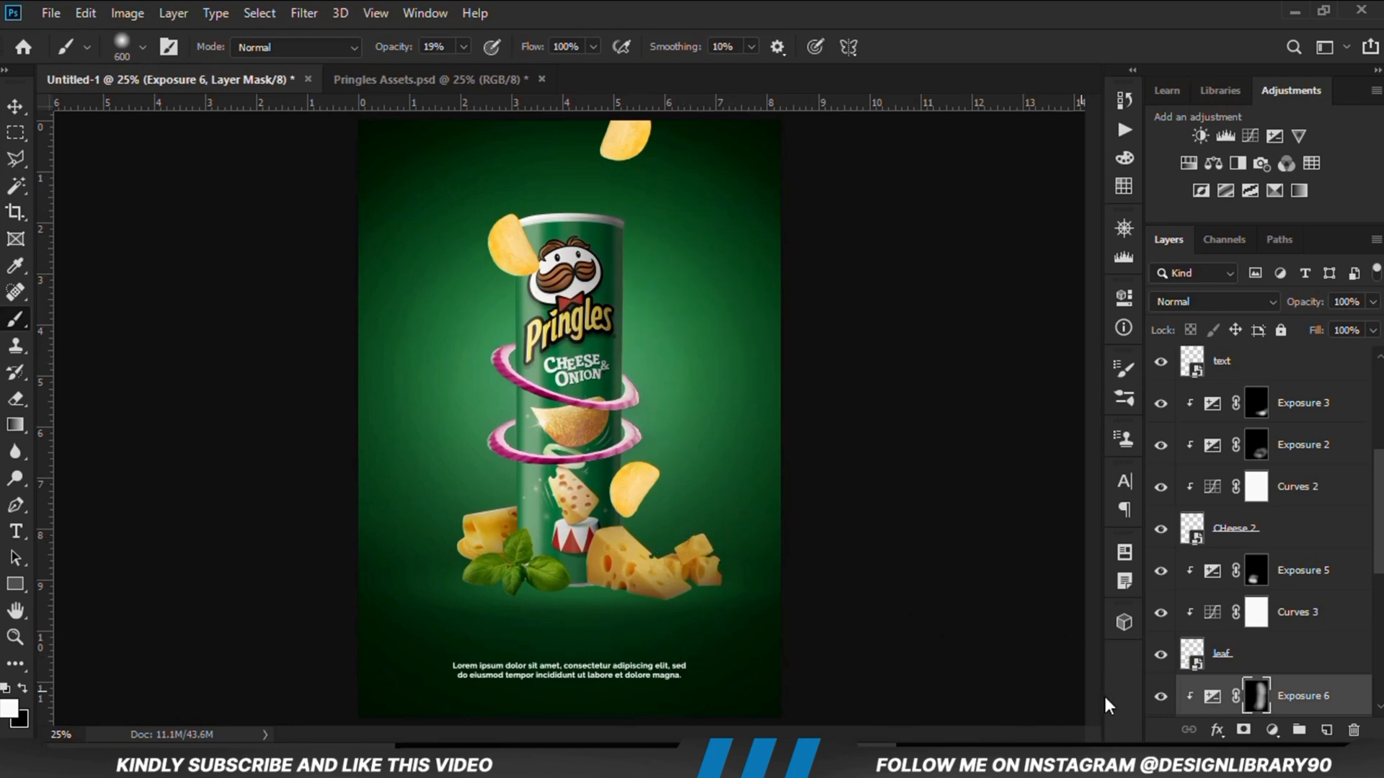
Step: Compare the can's right-side shadow hidden and shown, and set the Exposure 6 layer opacity to 83%
click(1158, 701)
click(1159, 697)
click(1373, 302)
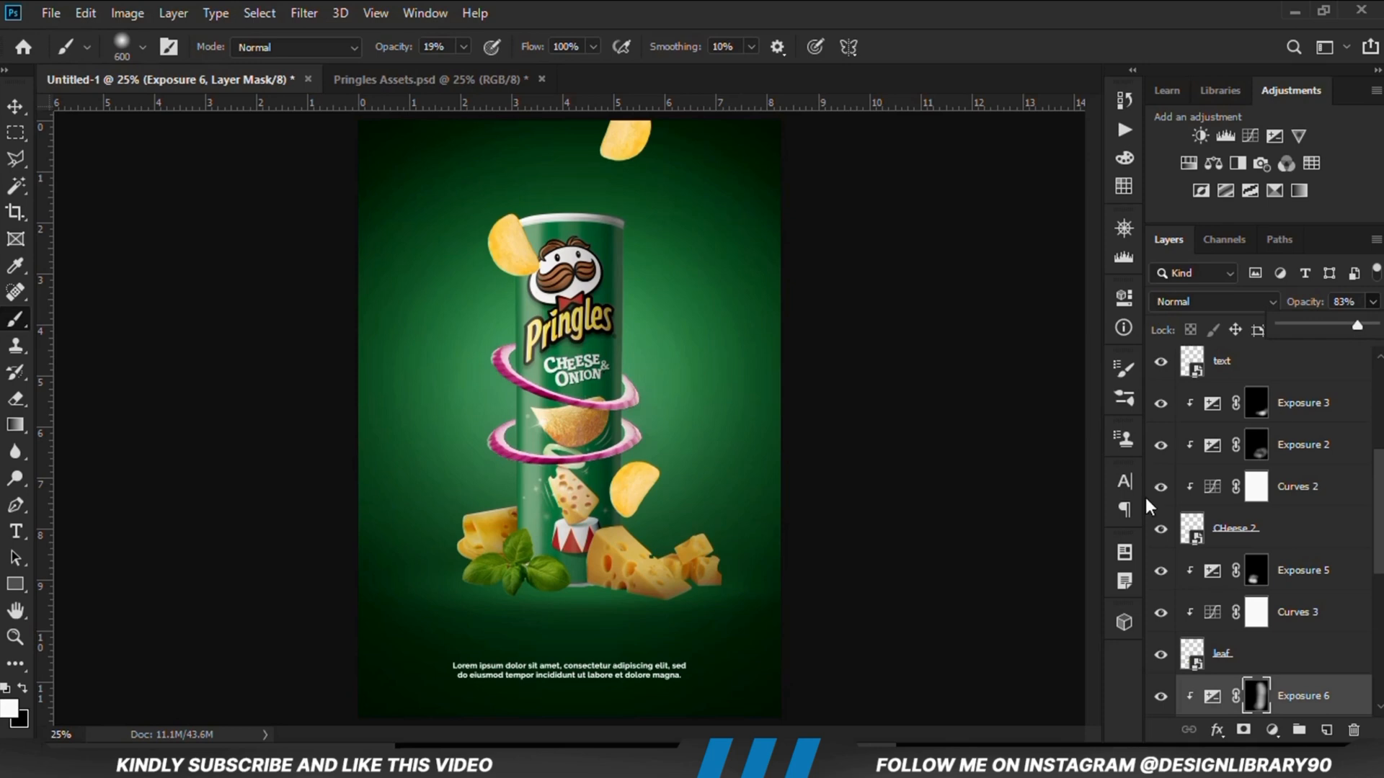
Step: Add a second Exposure adjustment of -3.78 clipped to the can and invert its mask to black
click(1272, 729)
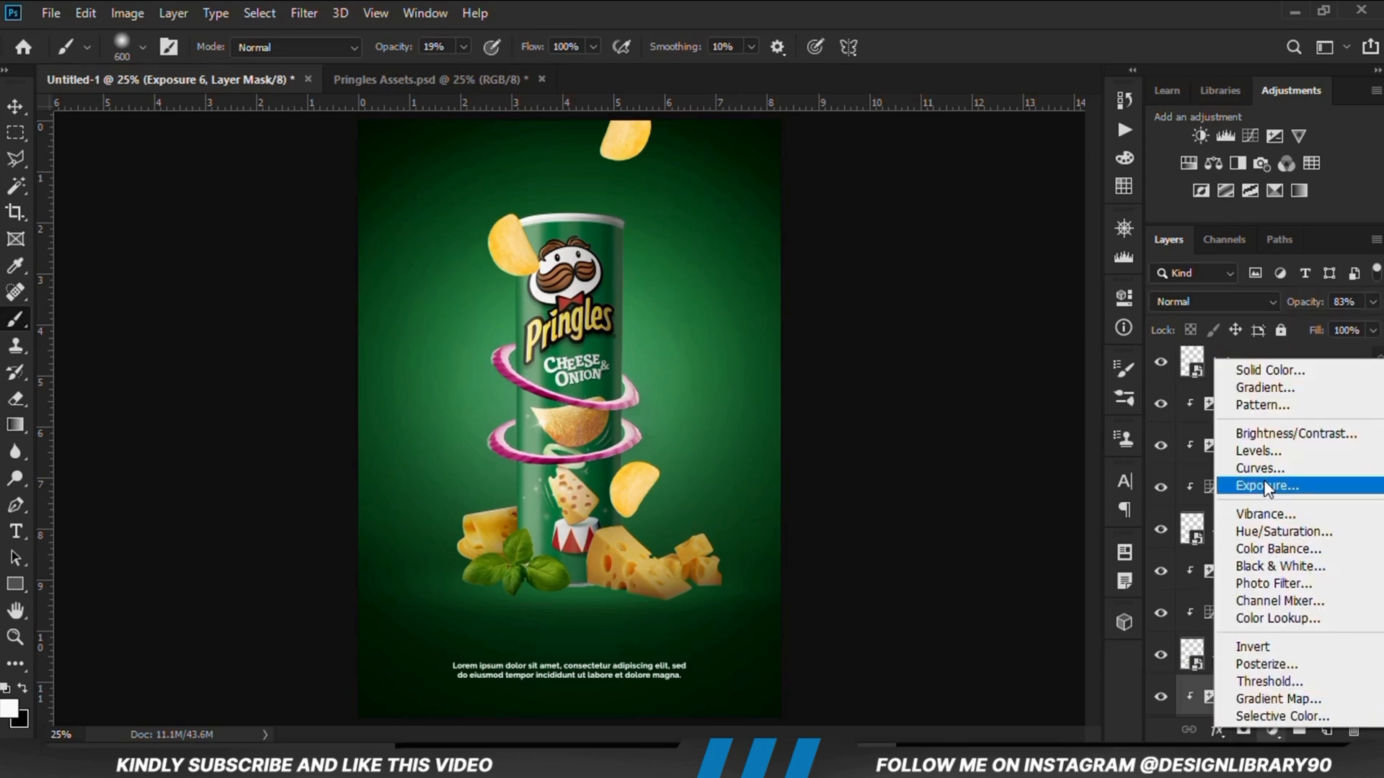
click(1268, 487)
click(948, 638)
drag(950, 407, 880, 409)
click(1065, 289)
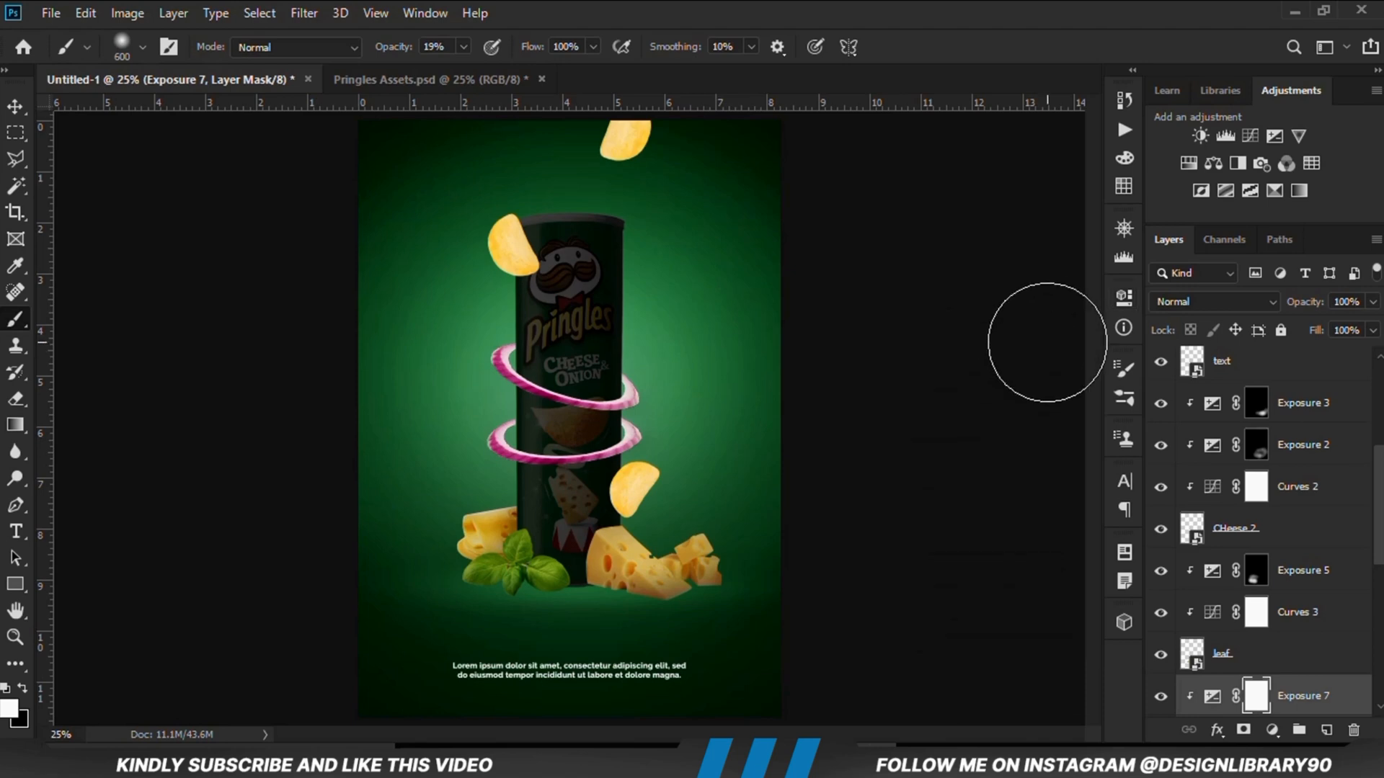
key(ctrl+i)
Step: Paint soft shadow over the can on the Exposure 7 mask at 9% brush opacity and compare it hidden and shown
click(463, 46)
click(557, 11)
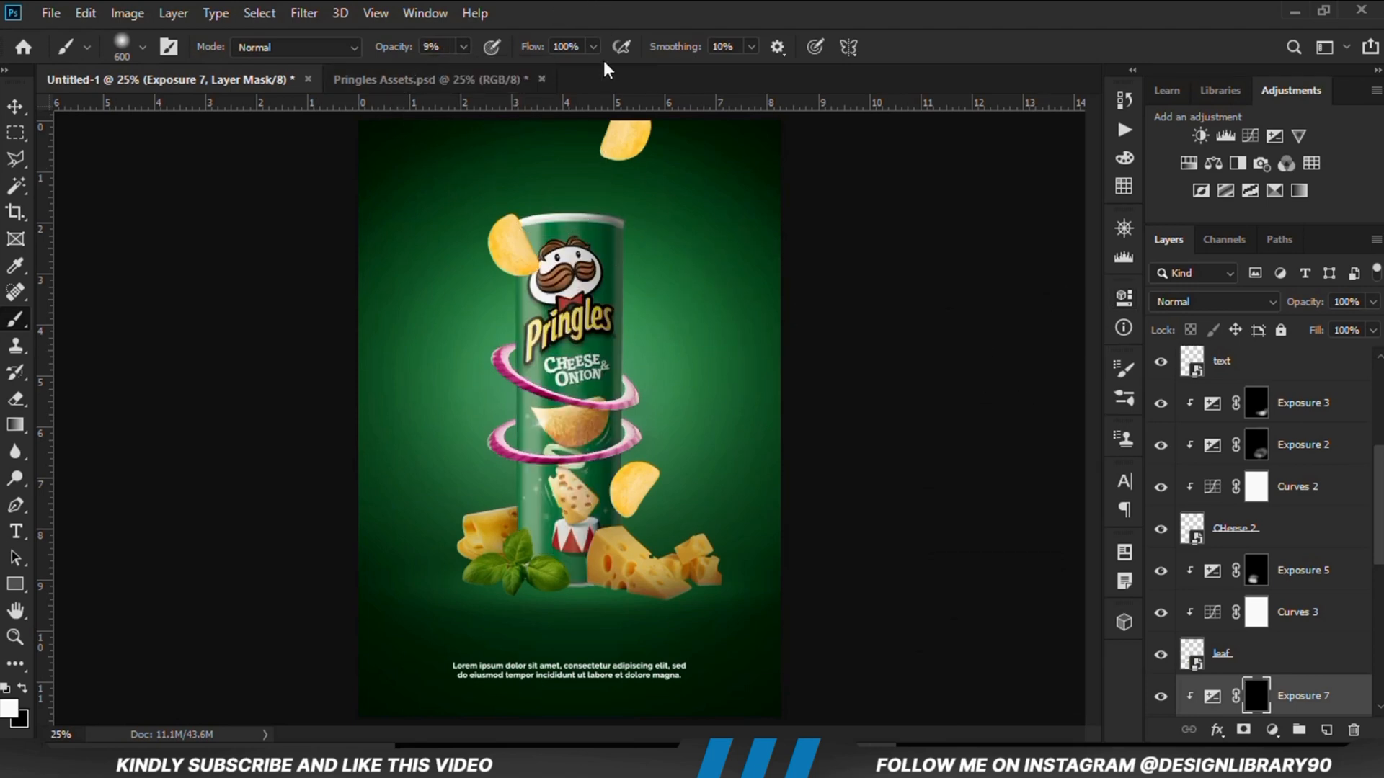
mouse_move(454, 186)
mouse_down()
mouse_move(641, 226)
mouse_move(568, 611)
mouse_up()
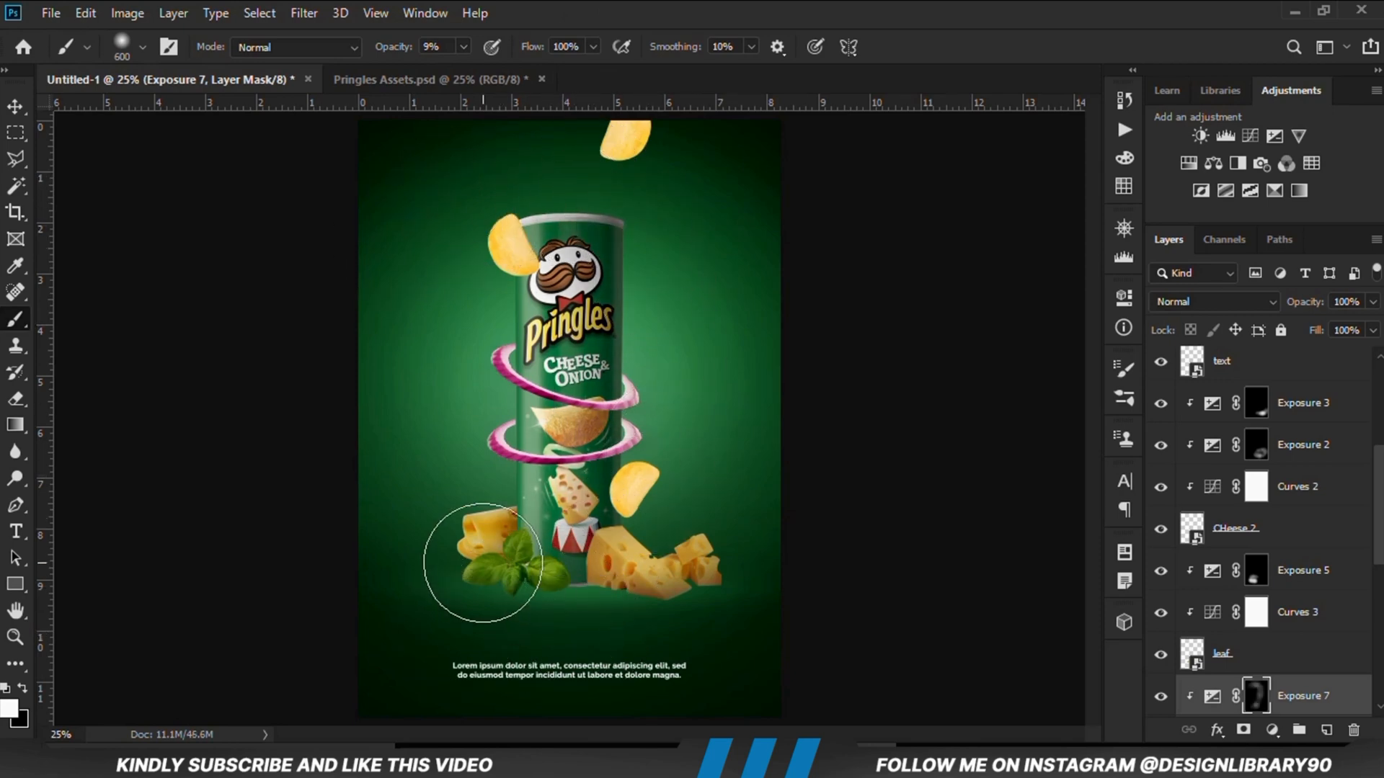
click(1160, 693)
click(1160, 693)
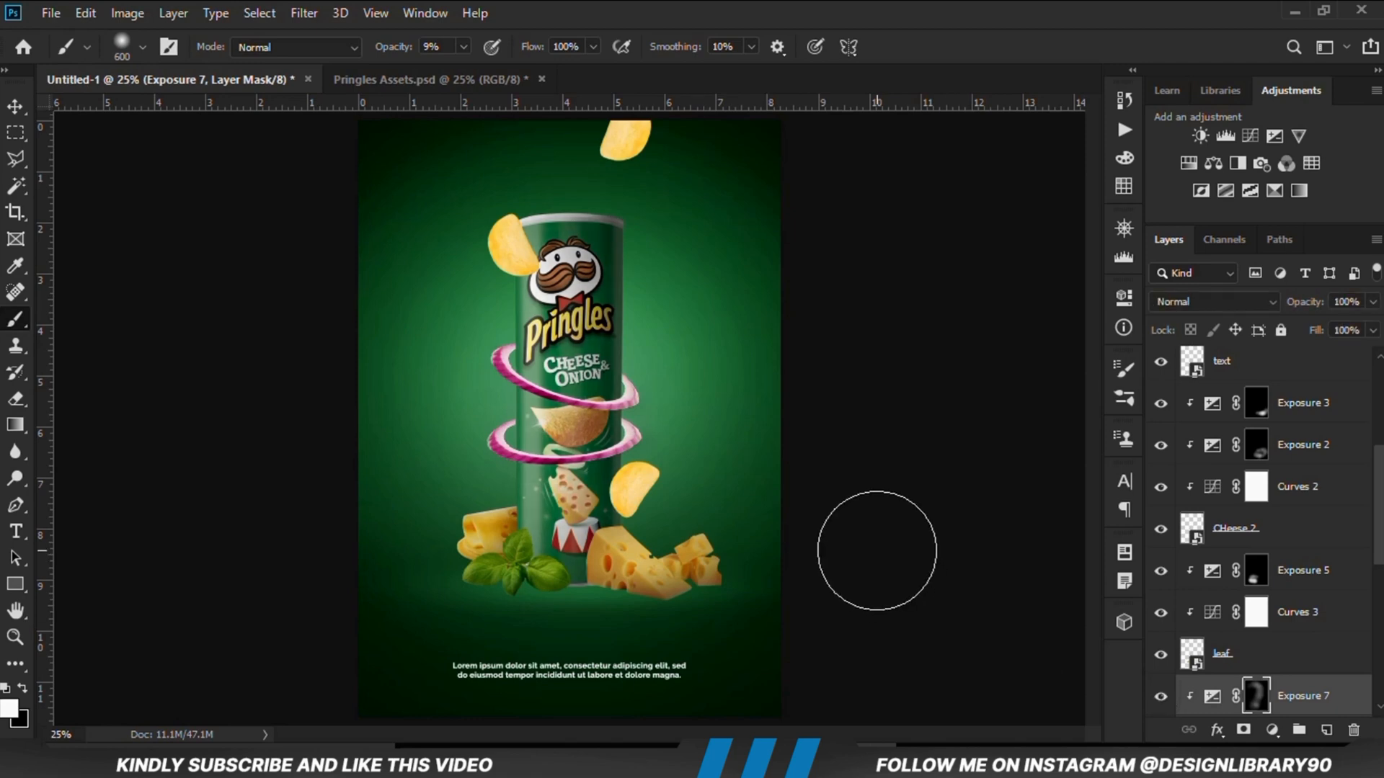
Step: Add a brightening Exposure adjustment clipped to the can above Exposure 7 and invert its mask to black
drag(1381, 533, 1381, 592)
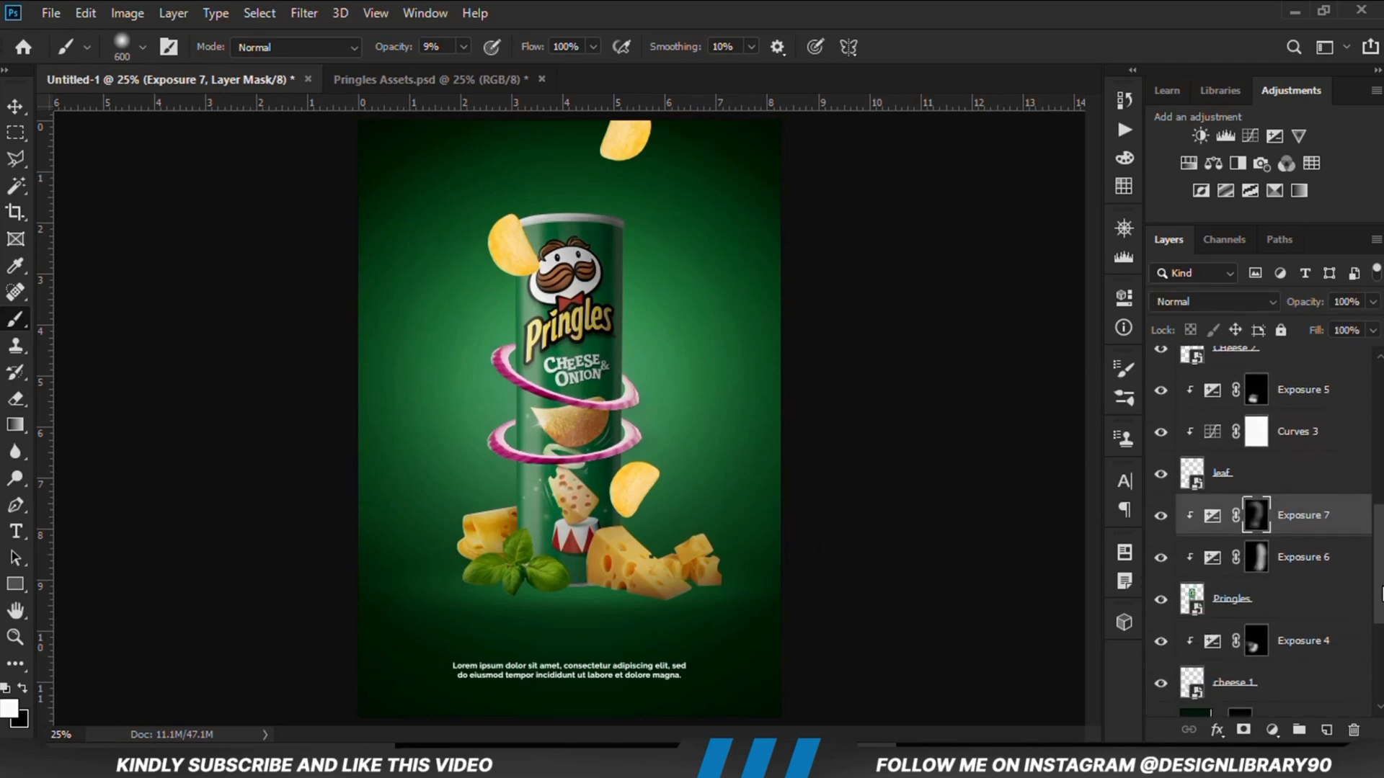
click(1272, 730)
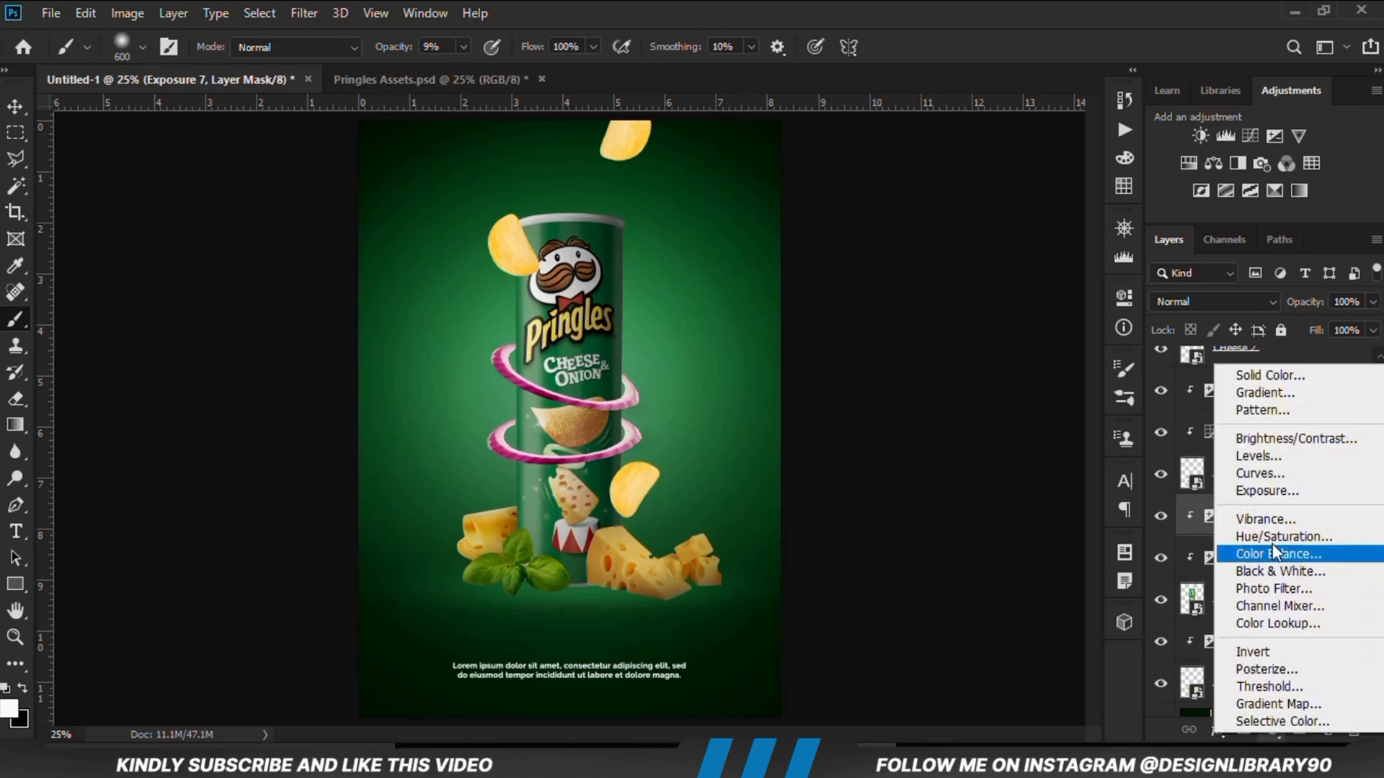
click(1279, 491)
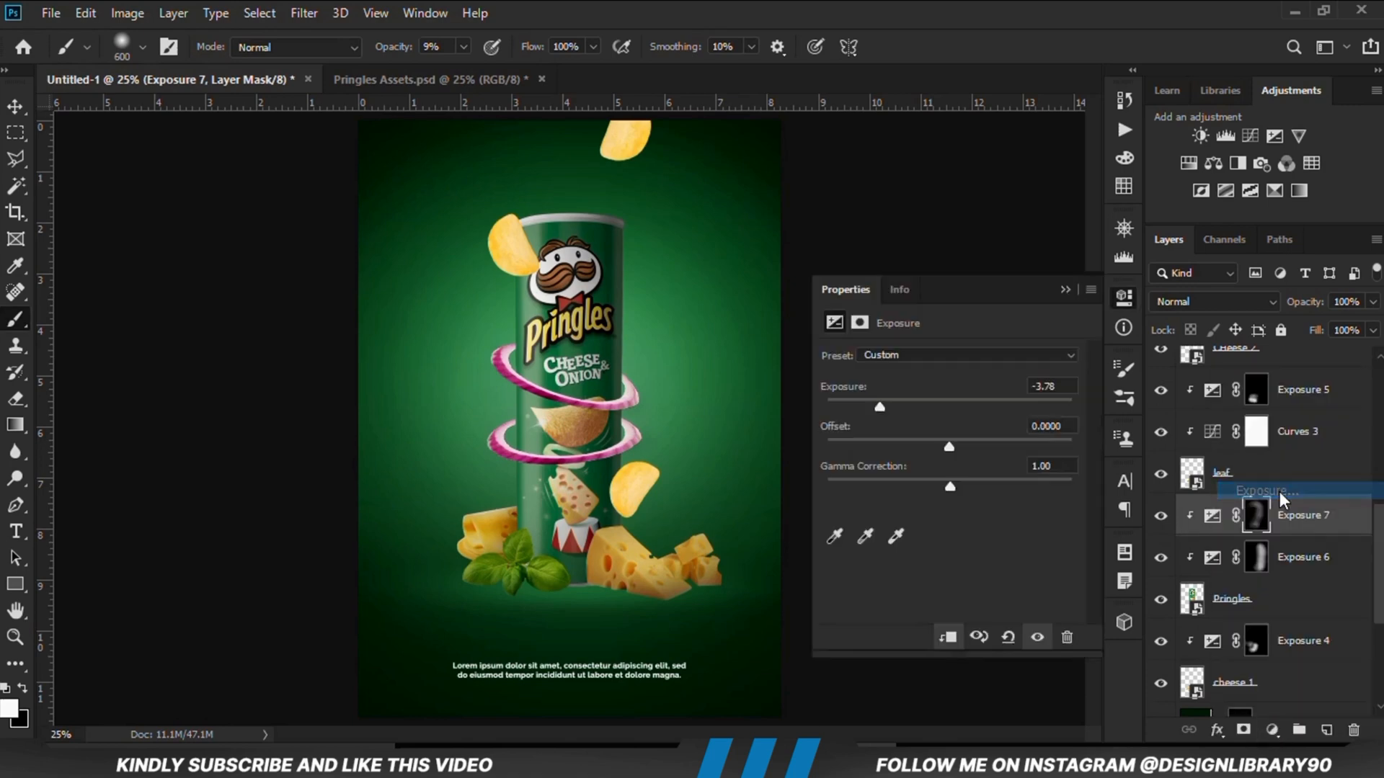
click(949, 637)
drag(949, 408, 1002, 407)
click(1065, 289)
key(ctrl+i)
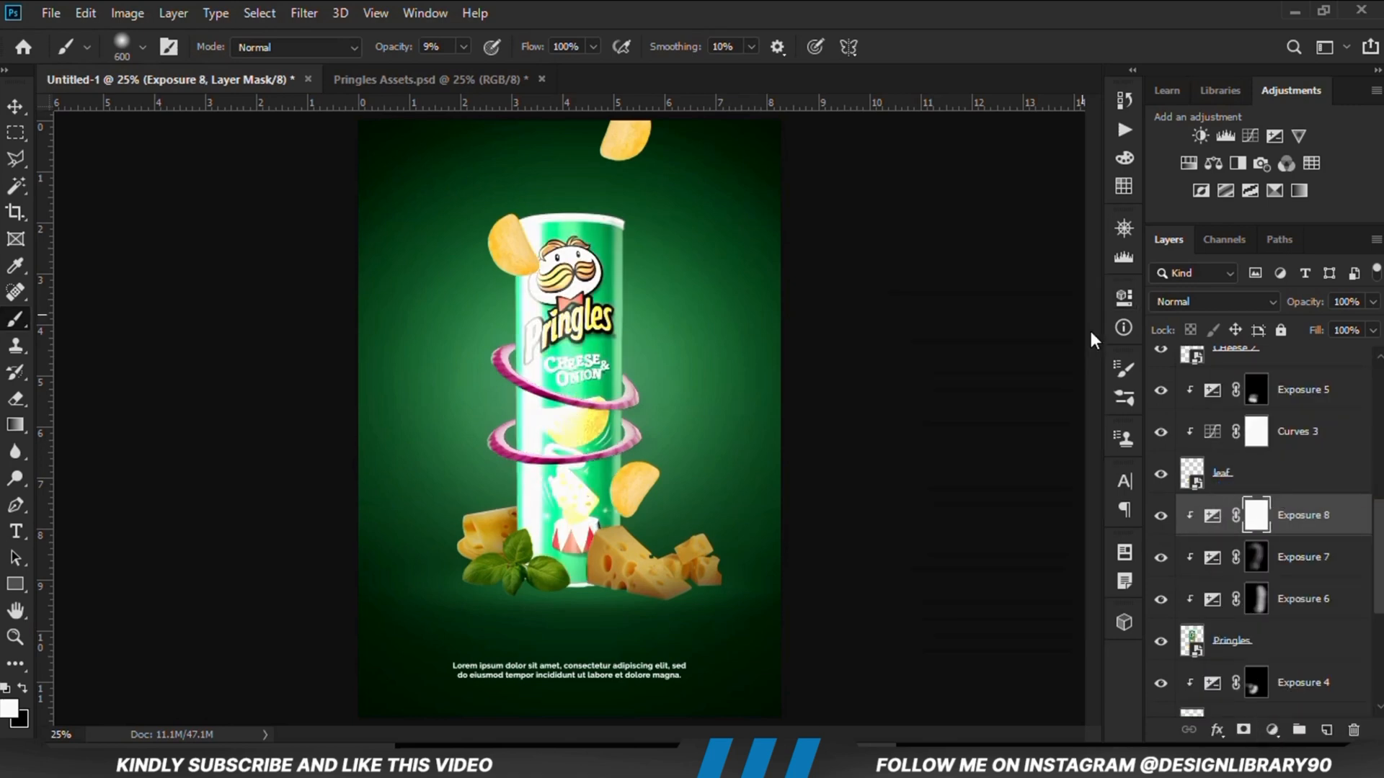
Step: Paint a soft highlight down the can's left edge on the Exposure 8 mask and slightly reduce that layer's opacity
drag(475, 247, 495, 433)
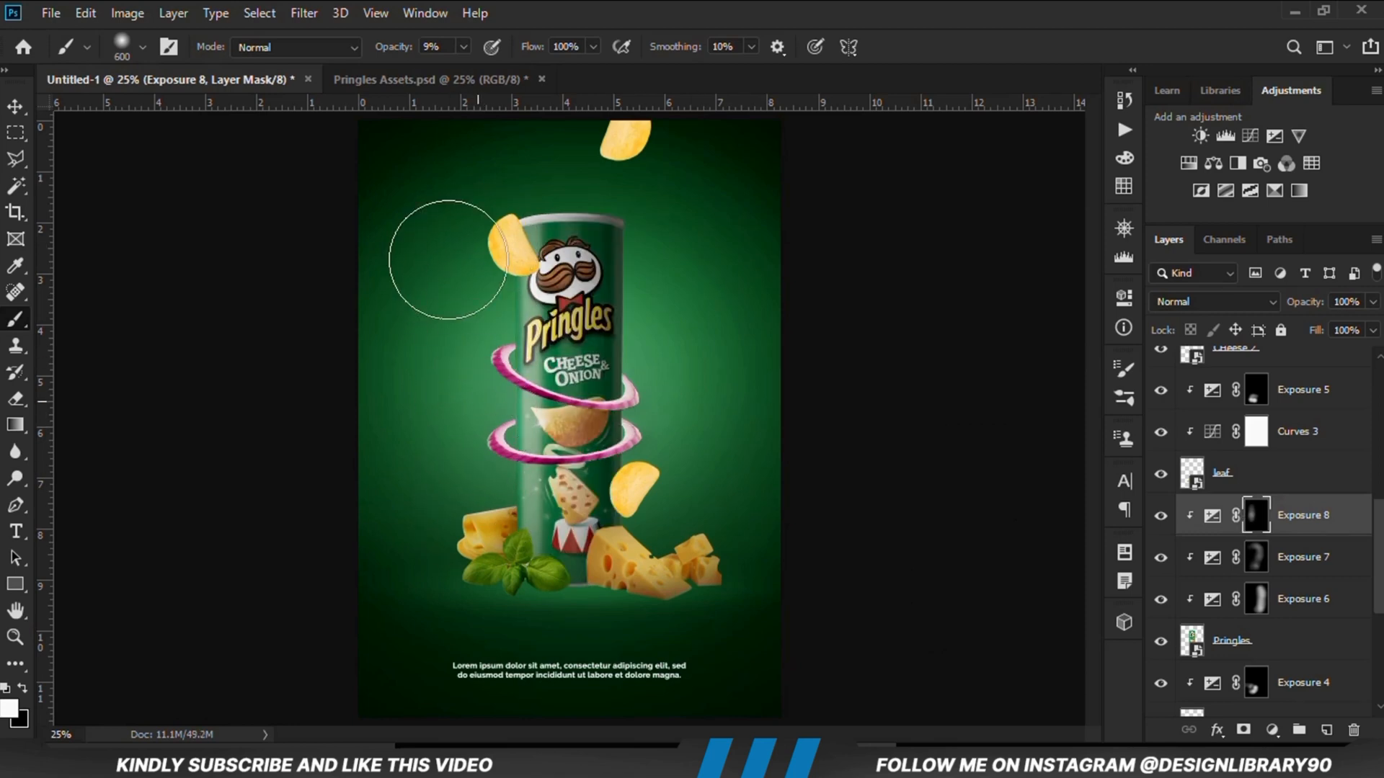
click(1371, 302)
drag(1373, 331, 1352, 330)
Step: Select the chip at the can's lower right and clip a Curves adjustment to it that darkens its shadows
click(16, 108)
click(383, 375)
click(657, 472)
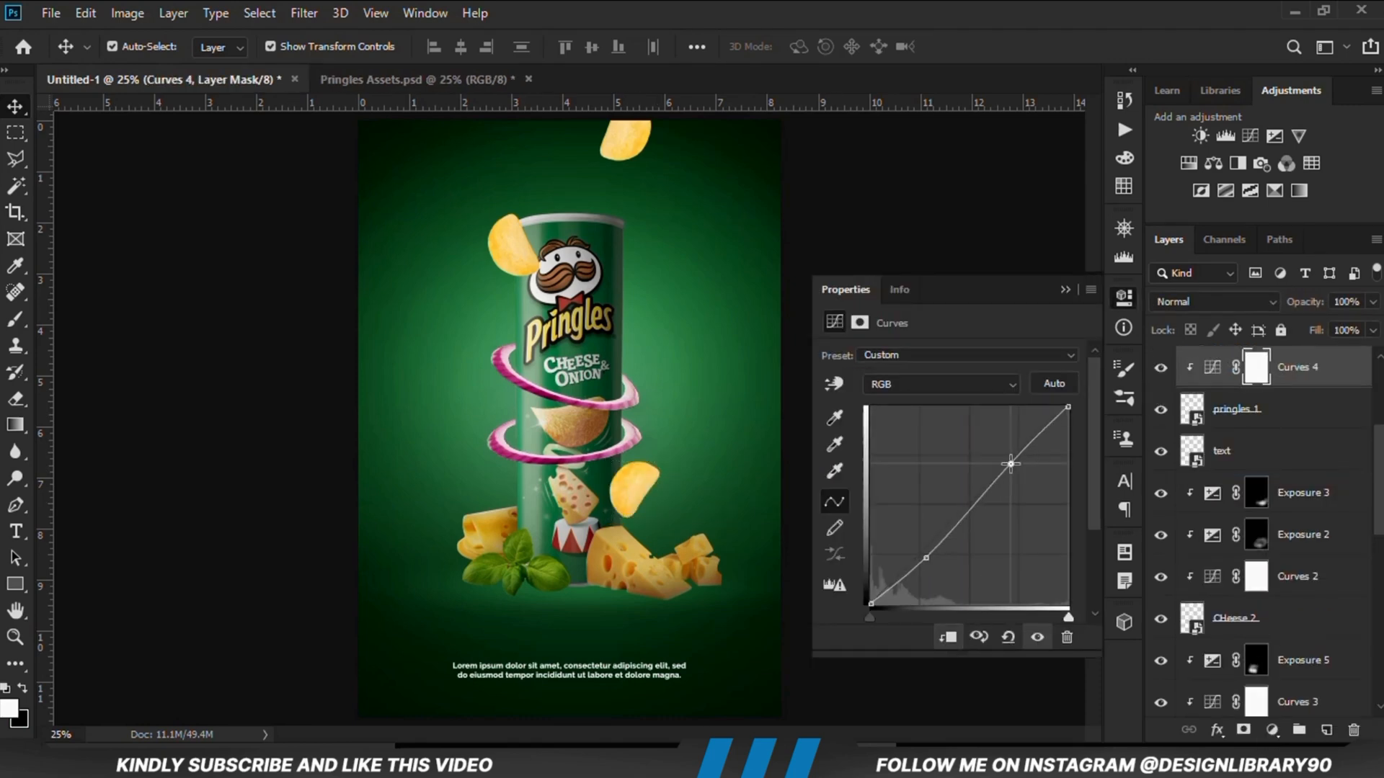
Step: Add a darkening Exposure adjustment clipped to the lower-right chip above Curves 4 and invert its mask to black
click(1272, 730)
click(1247, 493)
click(948, 637)
drag(949, 407, 883, 412)
click(1256, 366)
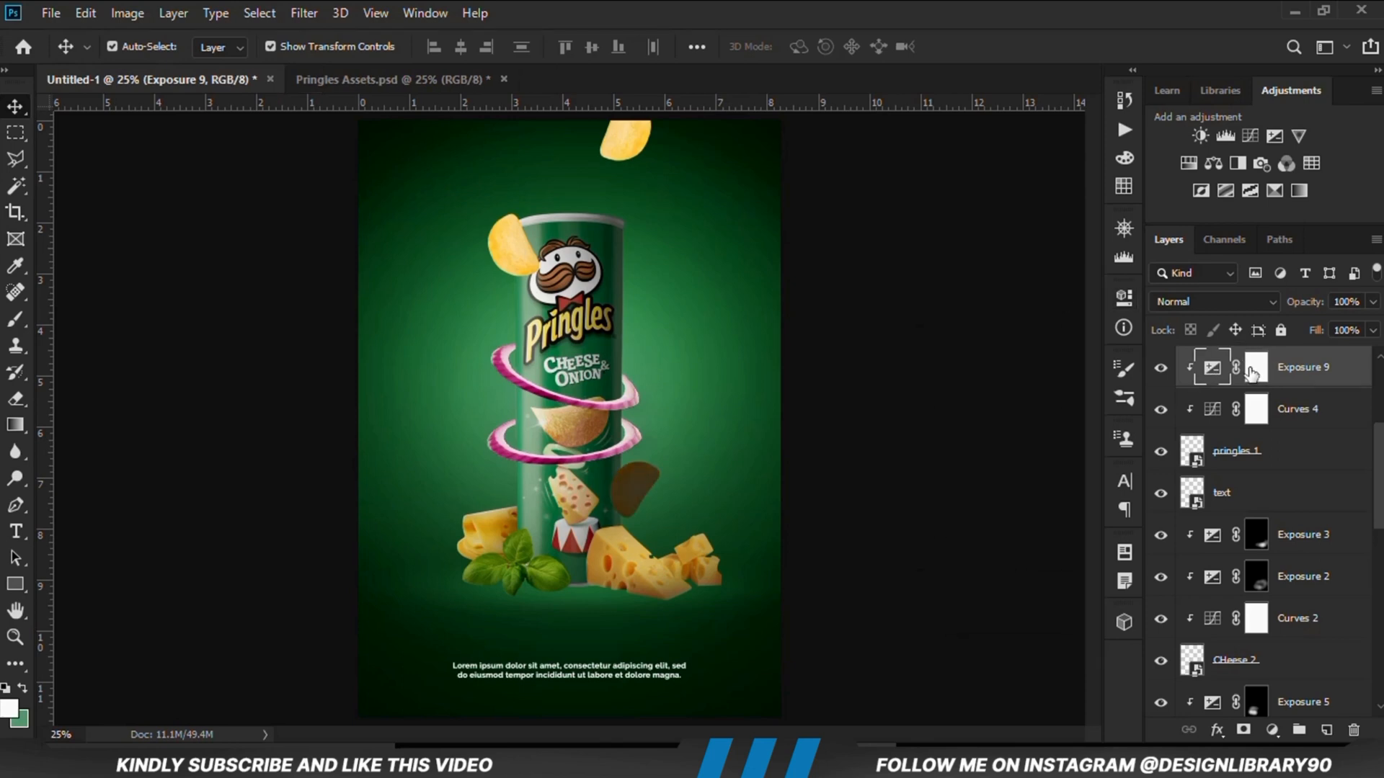
key(ctrl+i)
Step: Paint soft shadow over the lower-right chip on the Exposure 9 mask with a smaller brush at 12% opacity
key(b)
click(463, 46)
drag(462, 70, 465, 69)
click(675, 521)
key([)
key([)
key([)
key([)
key([)
key([)
key([)
drag(660, 460, 632, 560)
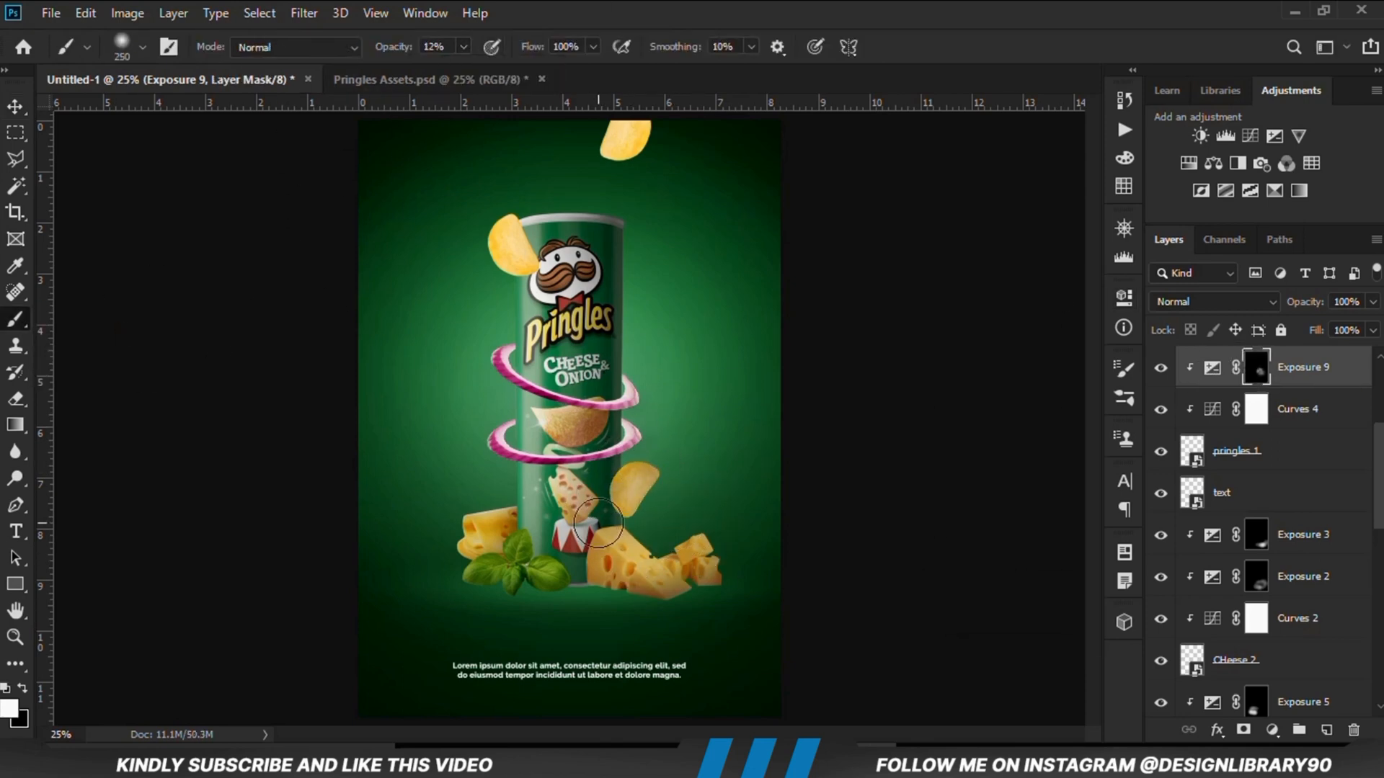
Step: Select the chip at the can's upper left and clip a Curves adjustment to it with adjusted shadows and highlights
click(15, 106)
click(513, 245)
click(1161, 369)
click(1160, 369)
click(1272, 731)
click(1238, 475)
click(947, 636)
drag(924, 548, 934, 555)
drag(1004, 480, 1003, 474)
Step: Add an Exposure adjustment of -5.33 clipped to the upper-left chip and invert its mask to black
click(1271, 730)
click(1267, 483)
click(947, 637)
drag(949, 406, 872, 407)
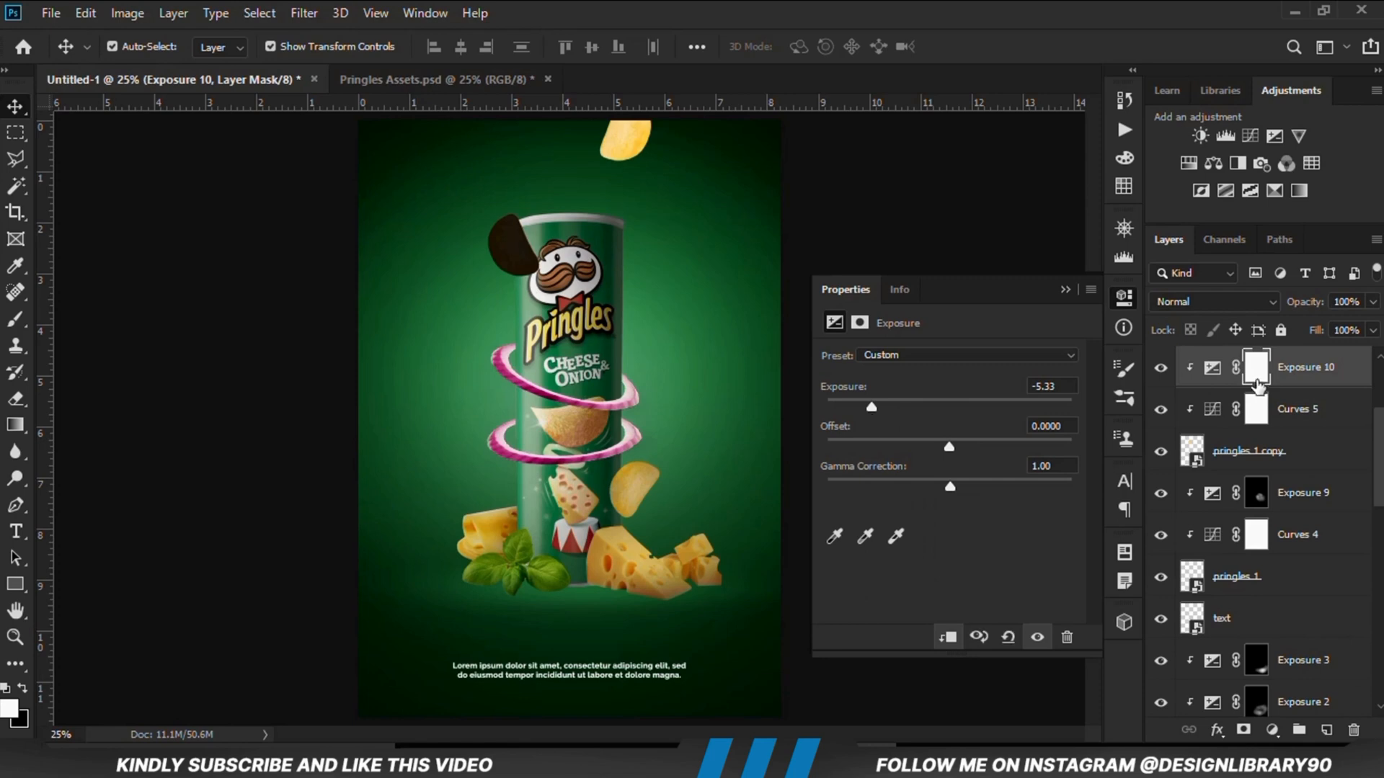
key(ctrl+i)
Step: Paint soft shadow over the upper-left chip on the Exposure 10 mask at 12% brush opacity
click(15, 319)
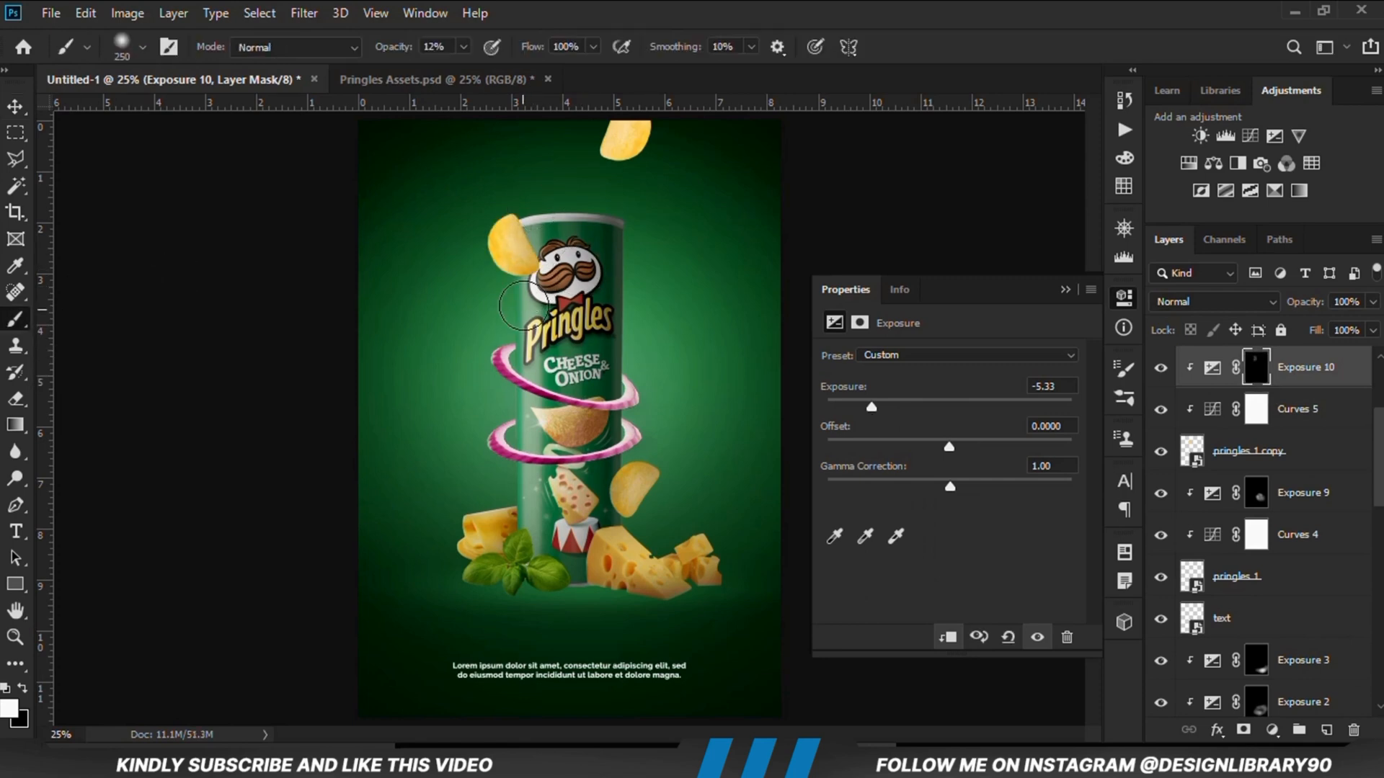
mouse_move(472, 231)
mouse_down()
mouse_move(560, 220)
mouse_move(464, 289)
mouse_move(490, 211)
mouse_move(511, 283)
mouse_up()
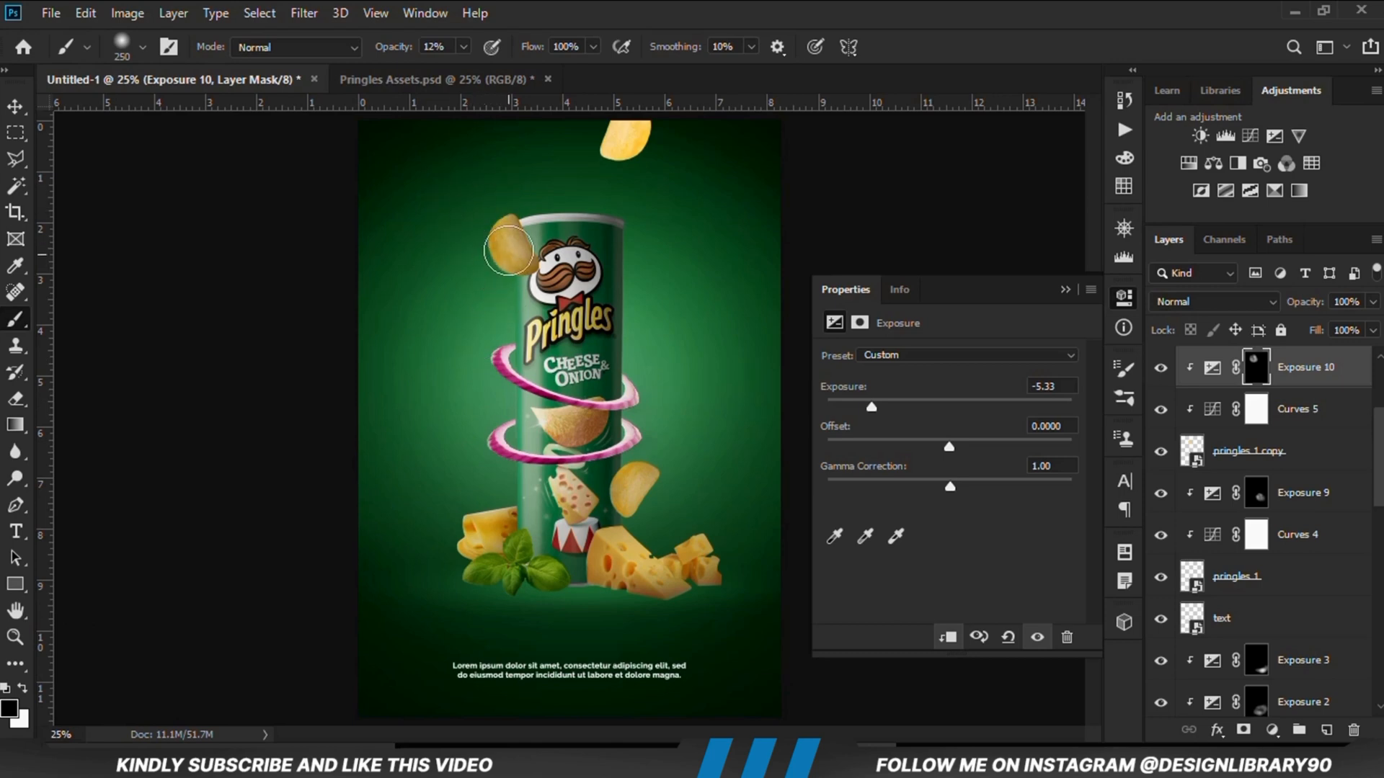
click(16, 107)
Step: Add a darkening Exposure adjustment clipped to the chip at the poster's top edge and invert its mask to black
click(625, 144)
click(1272, 730)
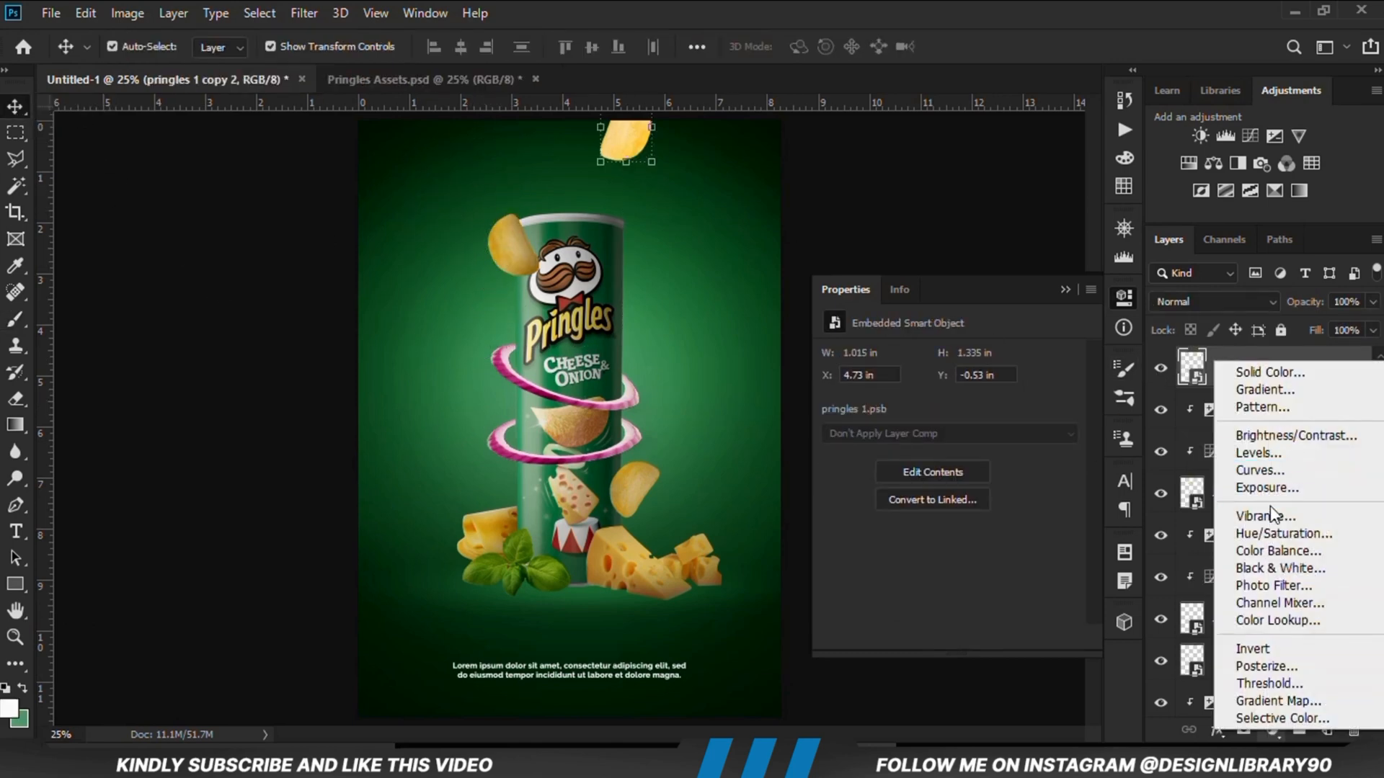
click(1266, 489)
click(946, 637)
drag(948, 407, 885, 410)
click(1065, 289)
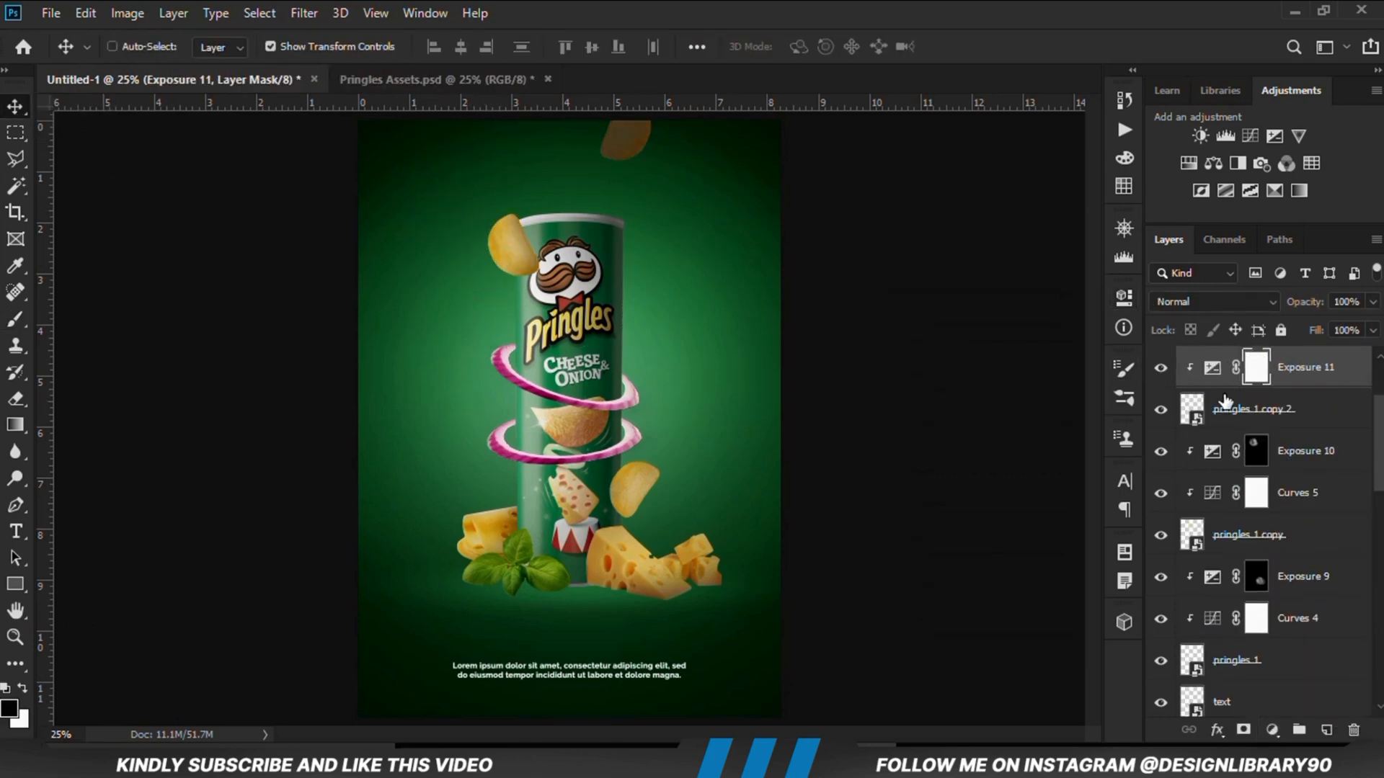
key(ctrl+i)
Step: Paint soft shadow along the right side of the topmost chip on the Exposure 11 mask and deselect all layers
key(b)
mouse_move(653, 131)
mouse_down()
mouse_move(642, 144)
mouse_move(654, 115)
mouse_up()
click(15, 106)
click(216, 353)
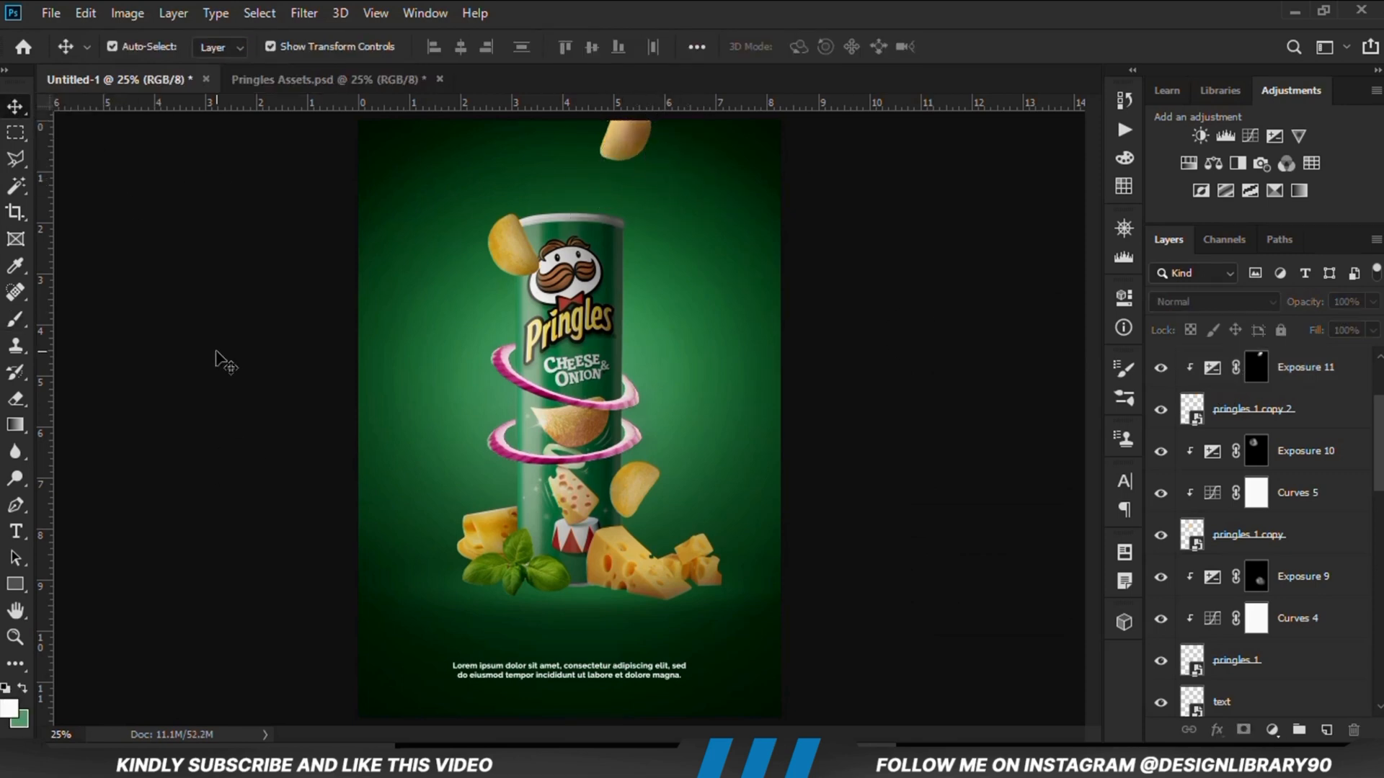
Step: Select the upper onion ring and clip a Curves adjustment to it that darkens its tones
click(504, 378)
click(1271, 730)
click(1254, 473)
click(948, 638)
drag(922, 552, 922, 568)
drag(995, 495, 894, 479)
Step: Add a Hue/Saturation adjustment clipped to the upper onion ring to mute its purple
click(1273, 730)
click(1269, 532)
click(948, 637)
click(1065, 289)
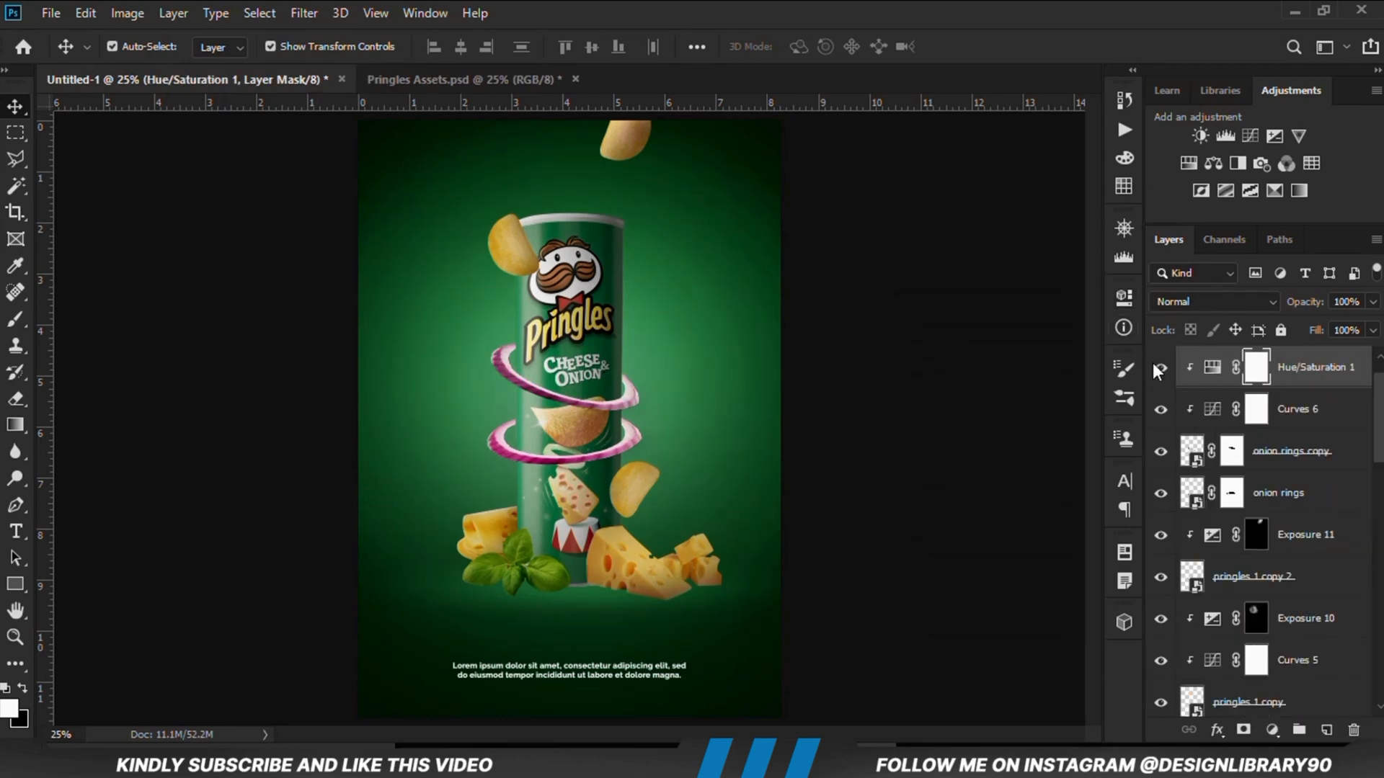
Step: Add a strongly darkening Exposure adjustment clipped to the upper onion ring and invert its mask to black
click(1273, 730)
click(1262, 491)
click(948, 638)
drag(948, 407, 858, 412)
click(1065, 289)
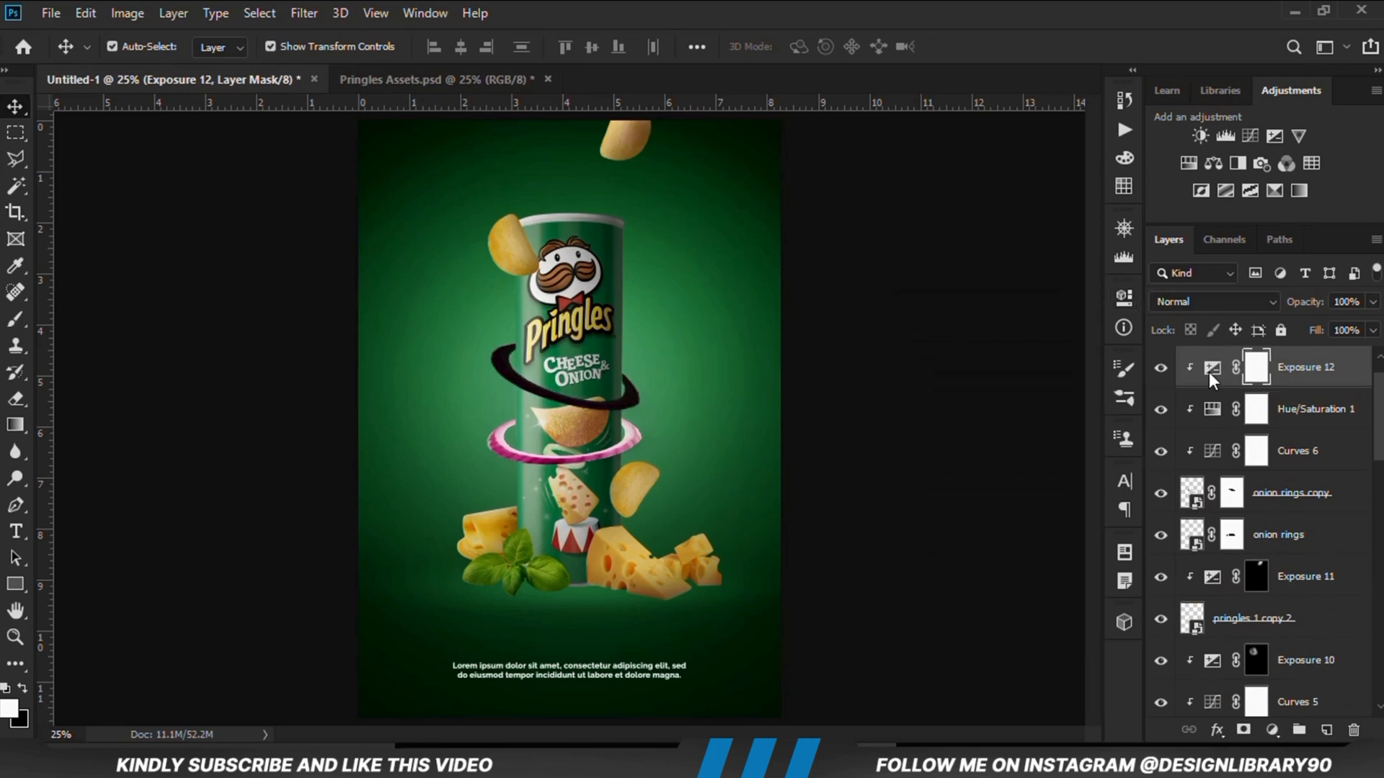
key(ctrl+i)
Step: Paint soft shadow across the upper onion ring on the Exposure 12 mask at 12% brush opacity
right_click(15, 319)
click(93, 317)
drag(640, 399, 483, 381)
Step: Compare the Hue/Saturation 1 layer hidden and shown and lower its opacity to 75%
click(1302, 409)
click(1161, 409)
click(1161, 410)
click(1371, 301)
drag(1375, 326, 1351, 328)
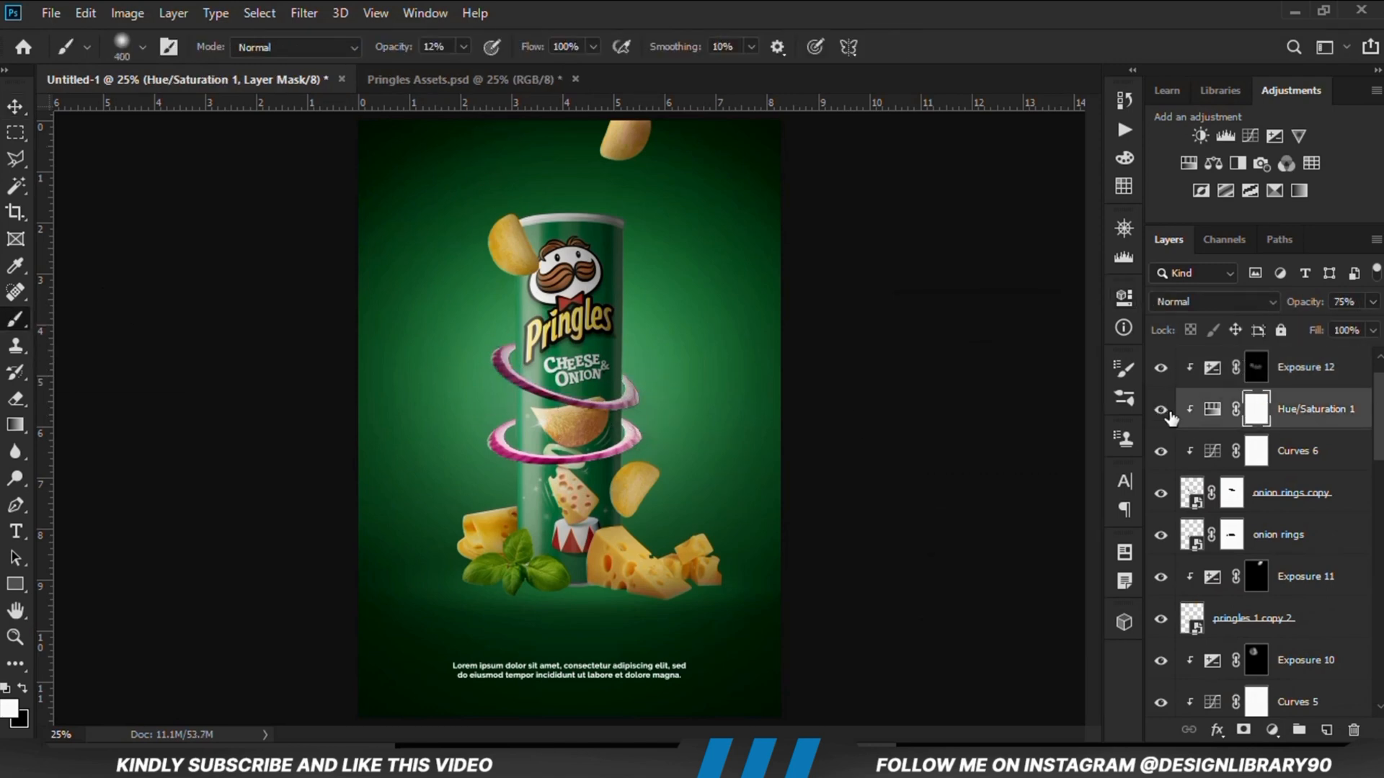
Step: Deepen the upper ring's shading on the Exposure 12 mask with a size 175 brush at 23% opacity and deselect all layers
click(1256, 370)
click(1161, 368)
click(1161, 368)
click(463, 46)
drag(458, 73, 468, 73)
key(bracketleft)
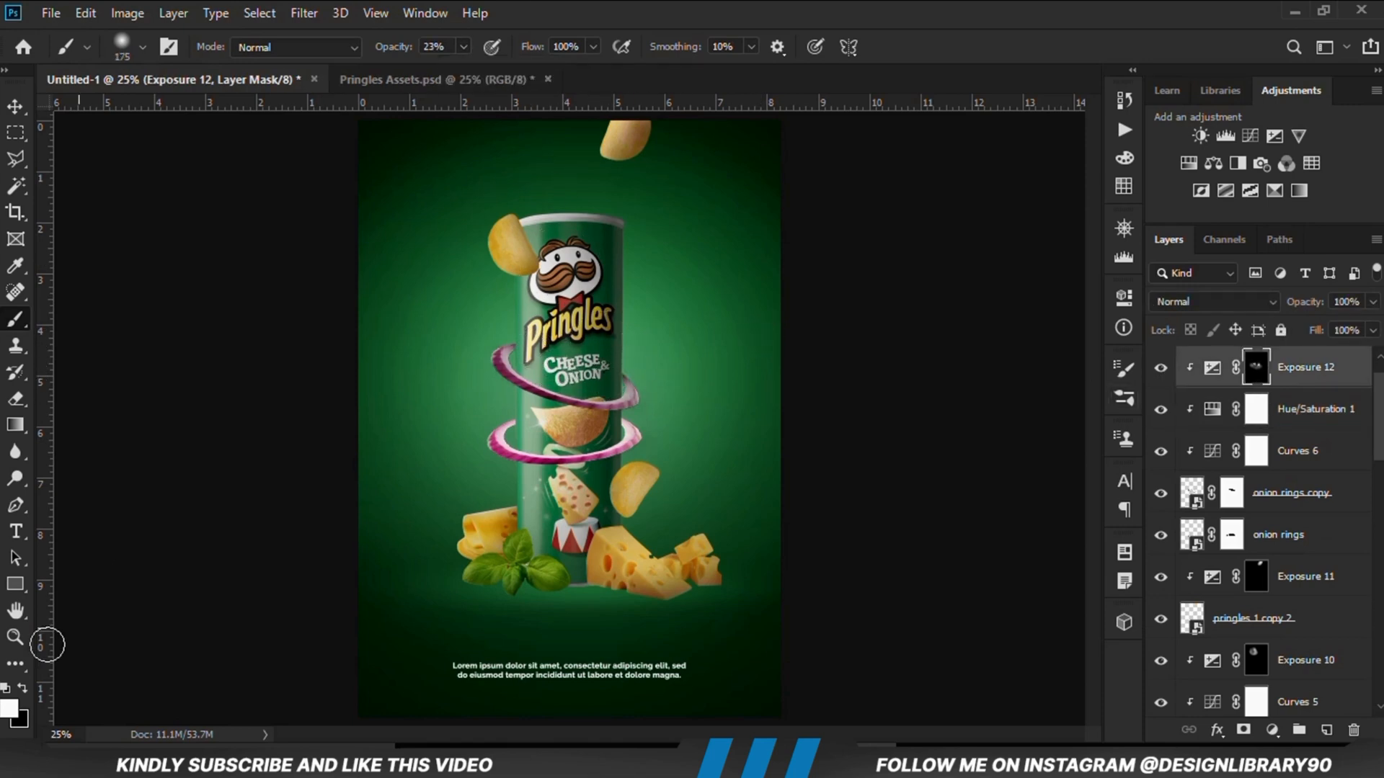
key(v)
click(216, 353)
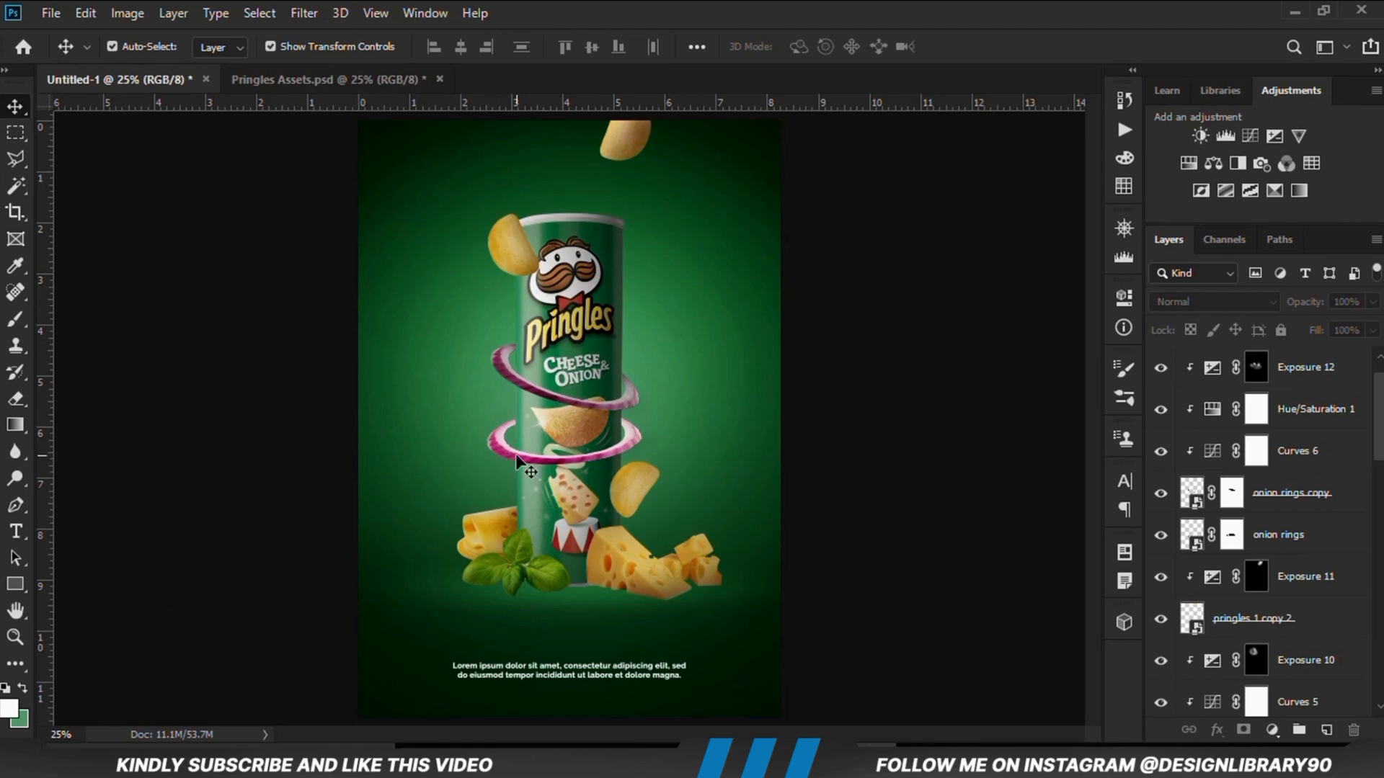
Step: Select the lower onion ring and add a clipped Curves adjustment that darkens its tones
click(517, 457)
click(1272, 729)
click(1172, 460)
drag(932, 543, 932, 553)
click(1036, 637)
drag(992, 495, 886, 481)
click(1036, 636)
Step: Add a Hue/Saturation adjustment clipped to the lower onion ring with Saturation -63 and reduce that layer's opacity
click(1272, 730)
click(1264, 531)
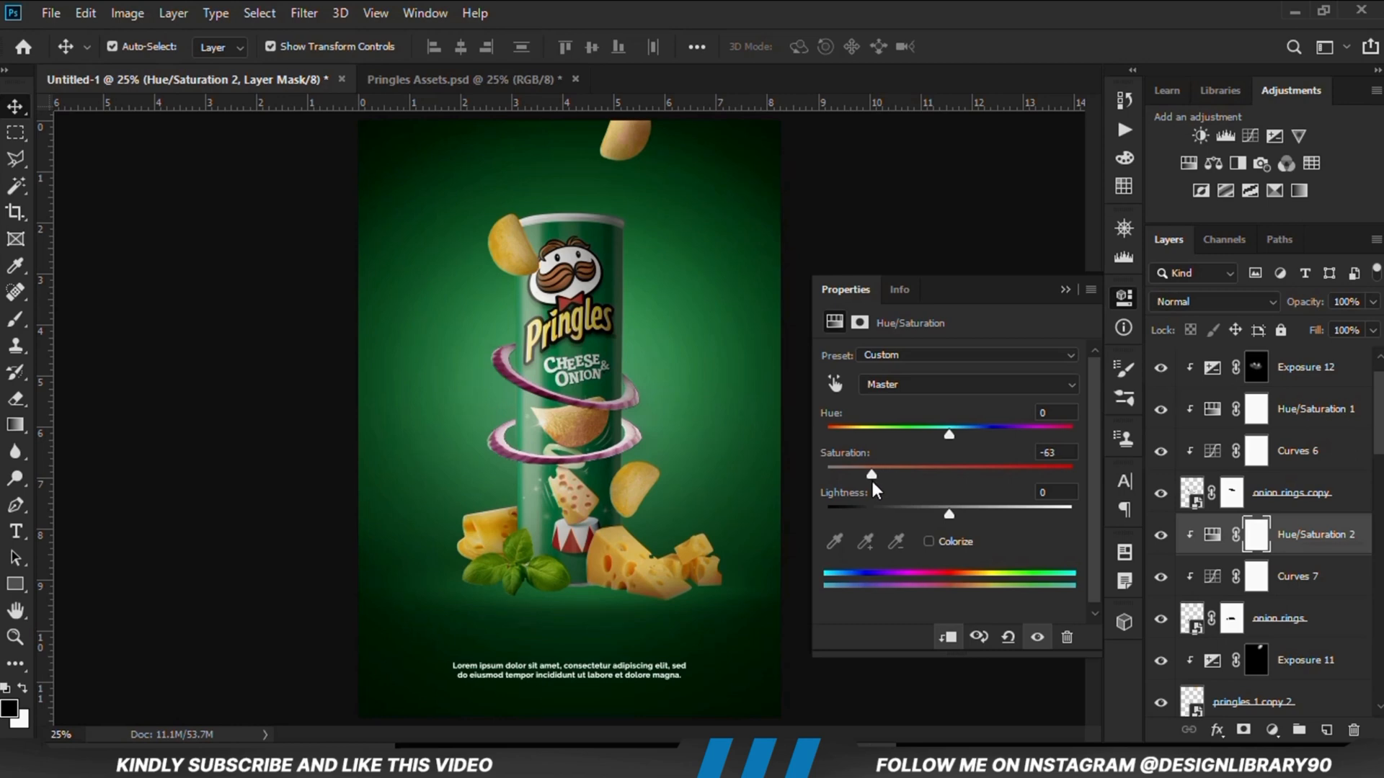
click(1068, 292)
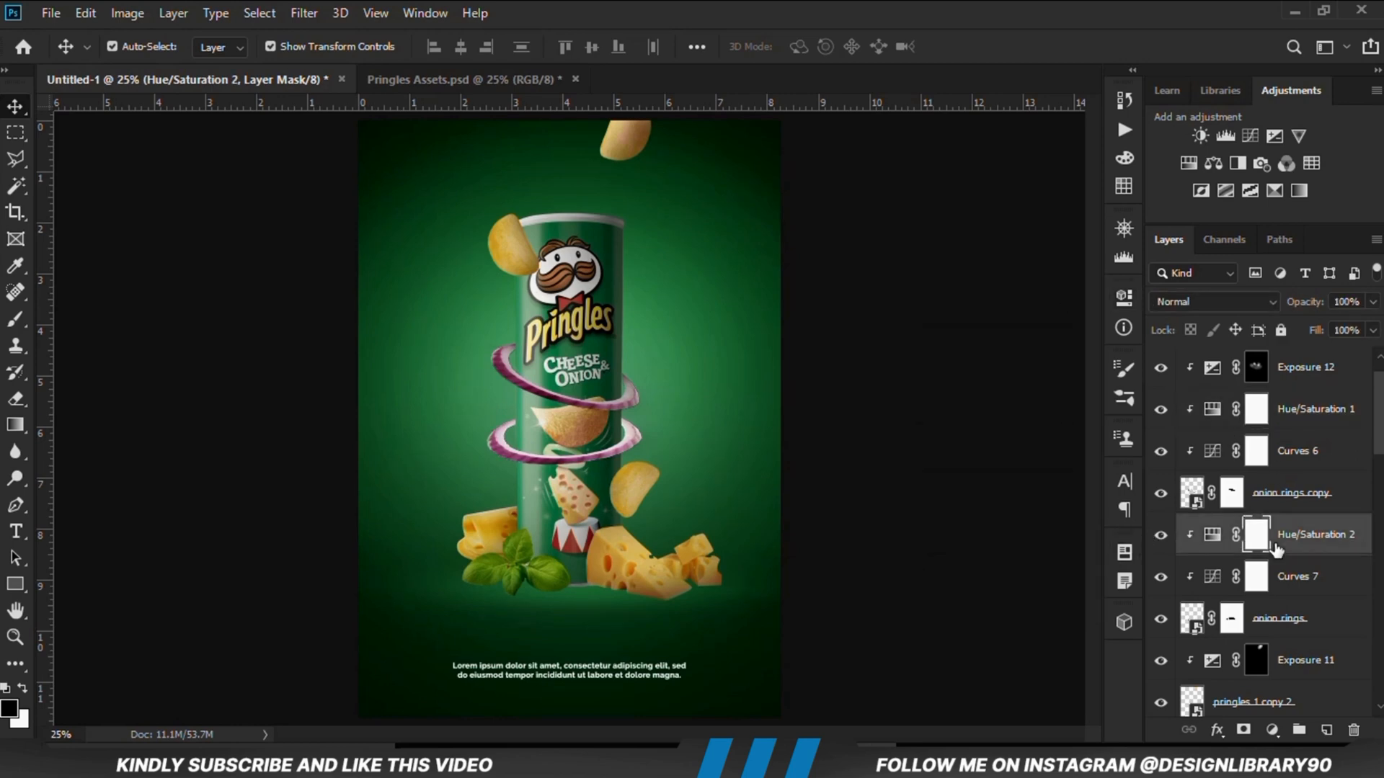
click(1373, 301)
drag(1377, 324, 1326, 325)
Step: Add an Exposure adjustment of -3.83 clipped to the lower onion ring and invert its mask to black
click(1272, 730)
click(1269, 492)
drag(949, 407, 877, 416)
key(ctrl+i)
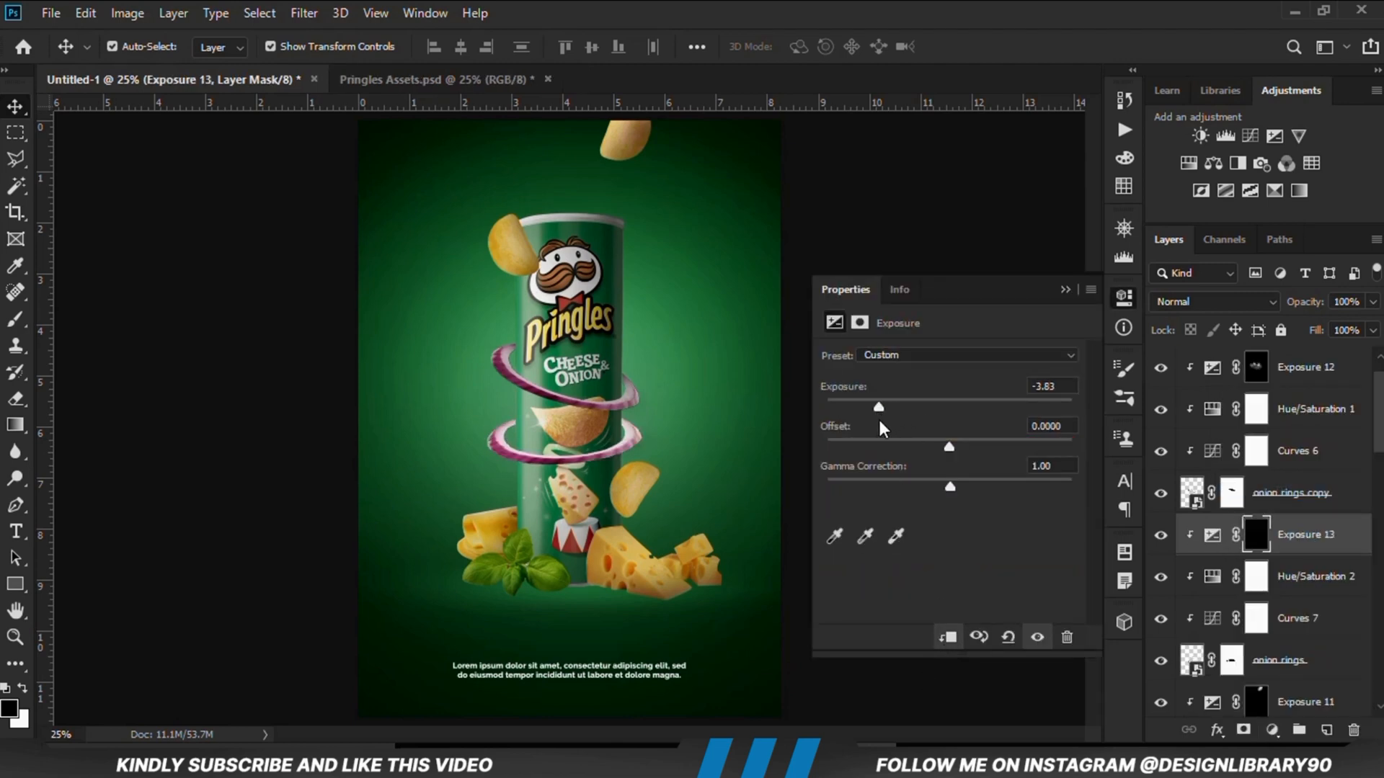
Step: Paint soft shadow under the lower onion ring on the Exposure 13 mask at 23% and 16% brush opacity and compare it hidden and shown
click(16, 319)
click(108, 318)
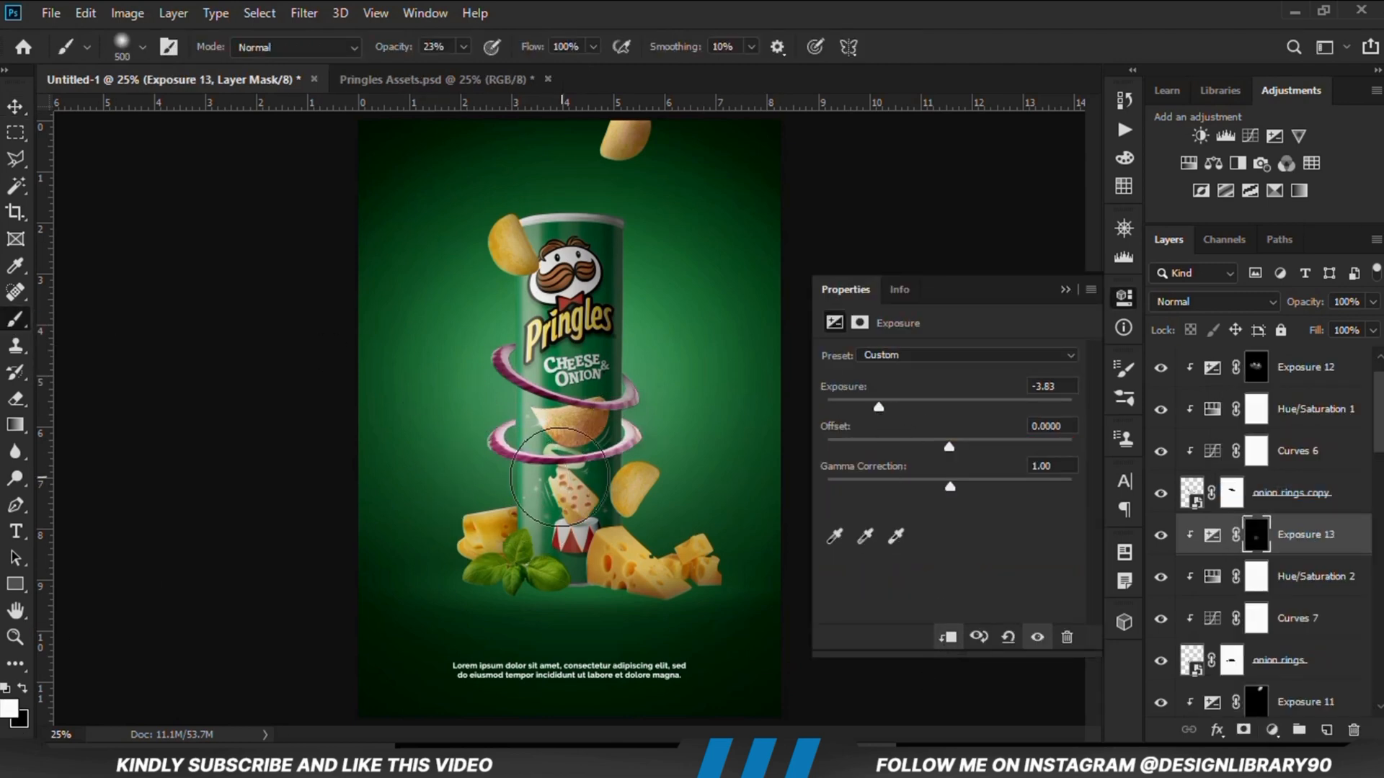
drag(562, 479, 634, 461)
click(464, 46)
drag(463, 70, 455, 70)
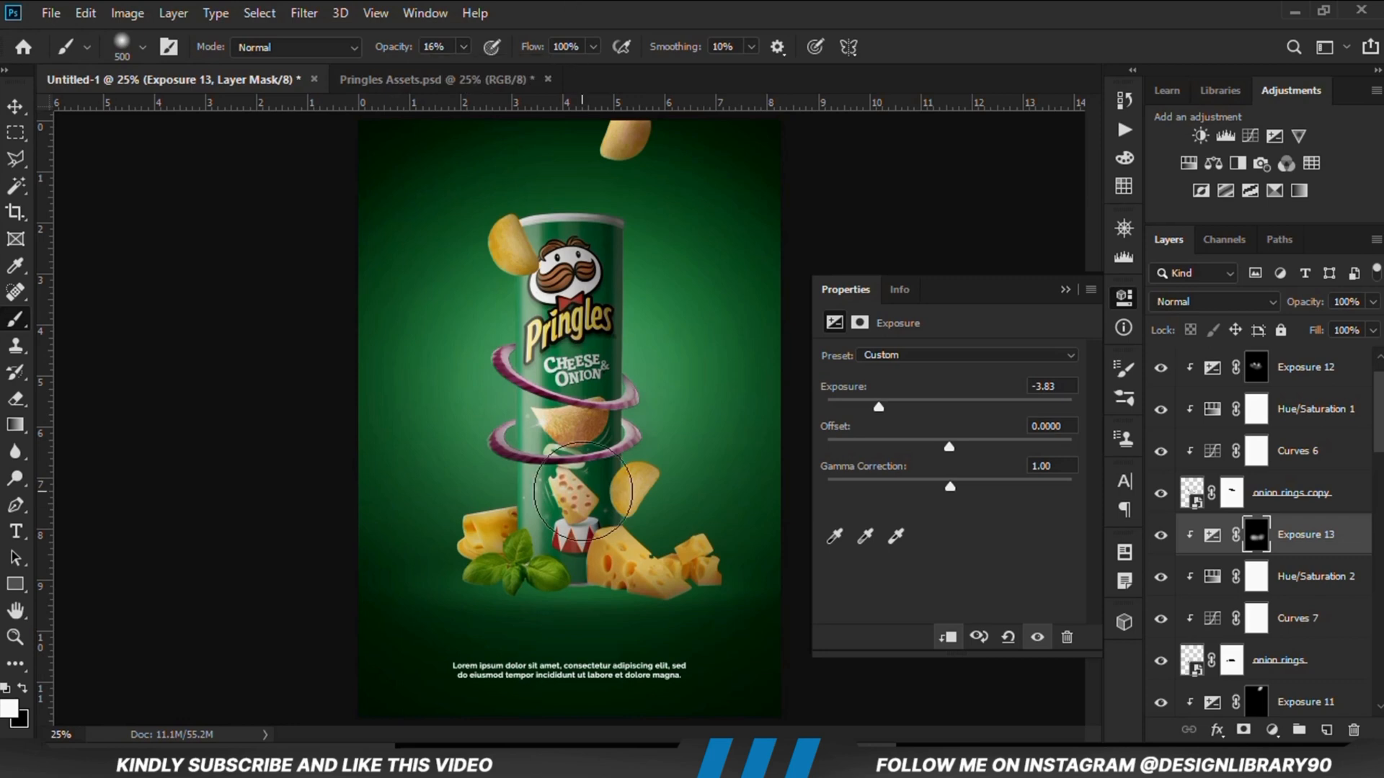
click(1160, 534)
click(1160, 534)
Step: Add a second Exposure adjustment clipped to the lower onion ring above Exposure 13 and invert its mask to black
click(1272, 729)
click(1254, 494)
click(946, 636)
click(927, 408)
click(1066, 289)
key(ctrl+i)
Step: Paint small soft dabs where the lower ring meets the can on the Exposure 14 mask at 16% brush opacity and hide that layer
key(bracketleft)
key(bracketleft)
key(bracketleft)
key(bracketleft)
key(bracketleft)
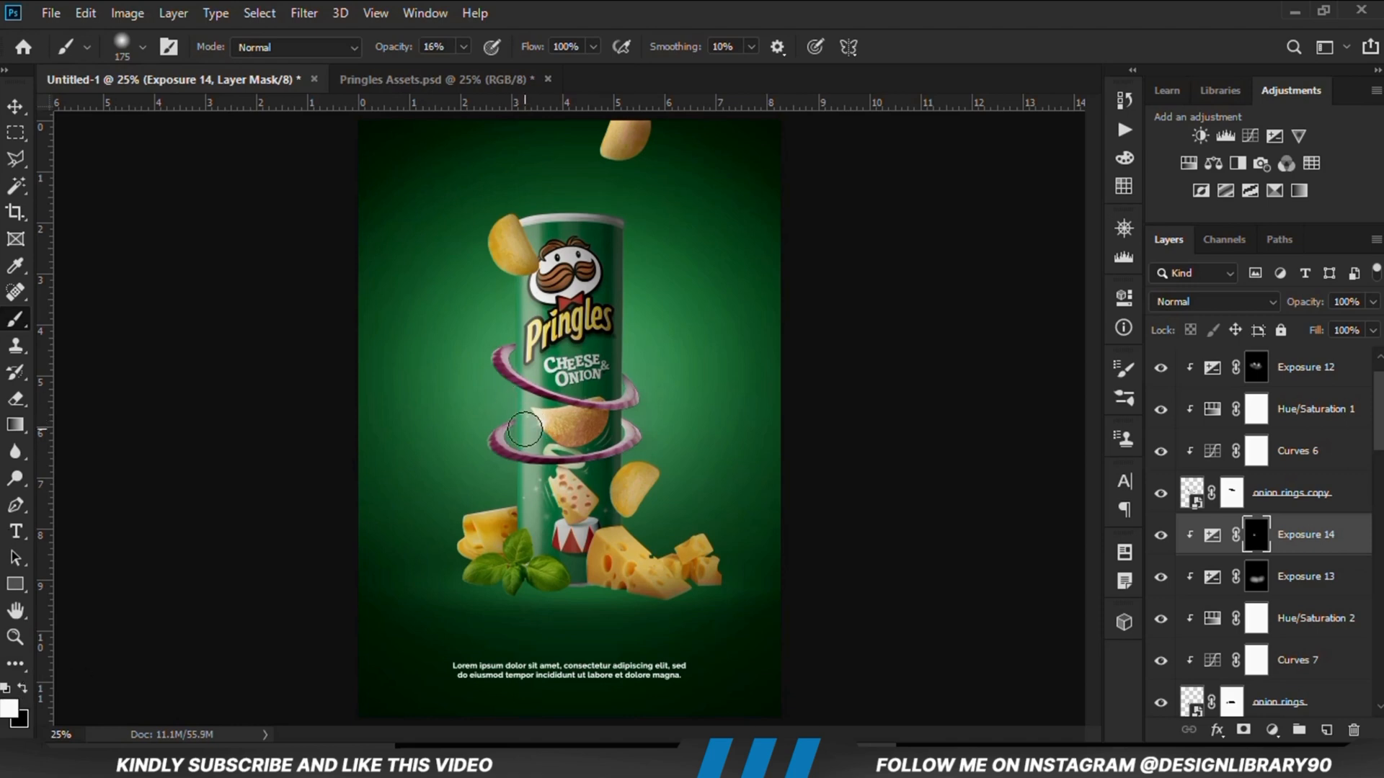
click(1161, 535)
click(16, 107)
click(277, 429)
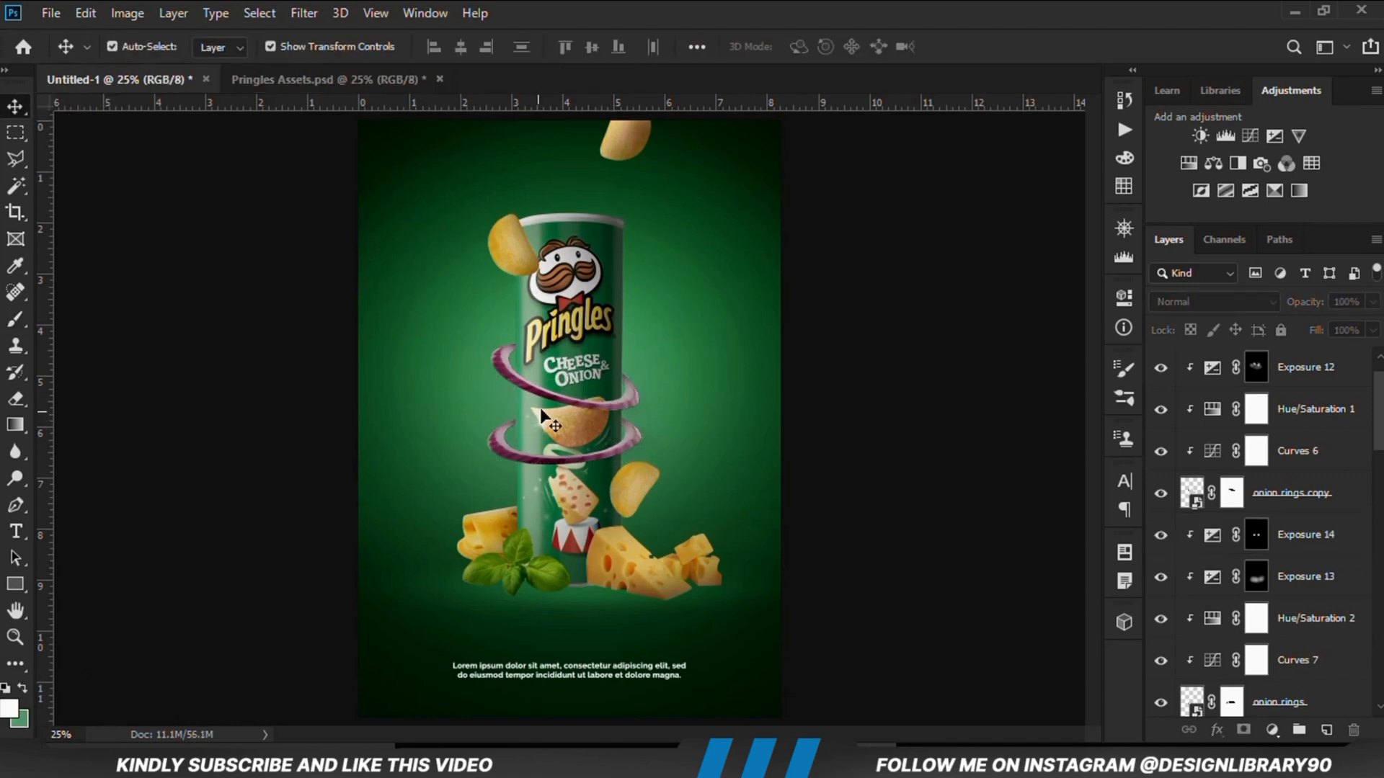
Step: Add a darkening Exposure adjustment clipped to the can above Exposure 7 and invert its mask to black
click(589, 342)
scroll(1362, 608, down, 4)
click(1271, 730)
click(1254, 488)
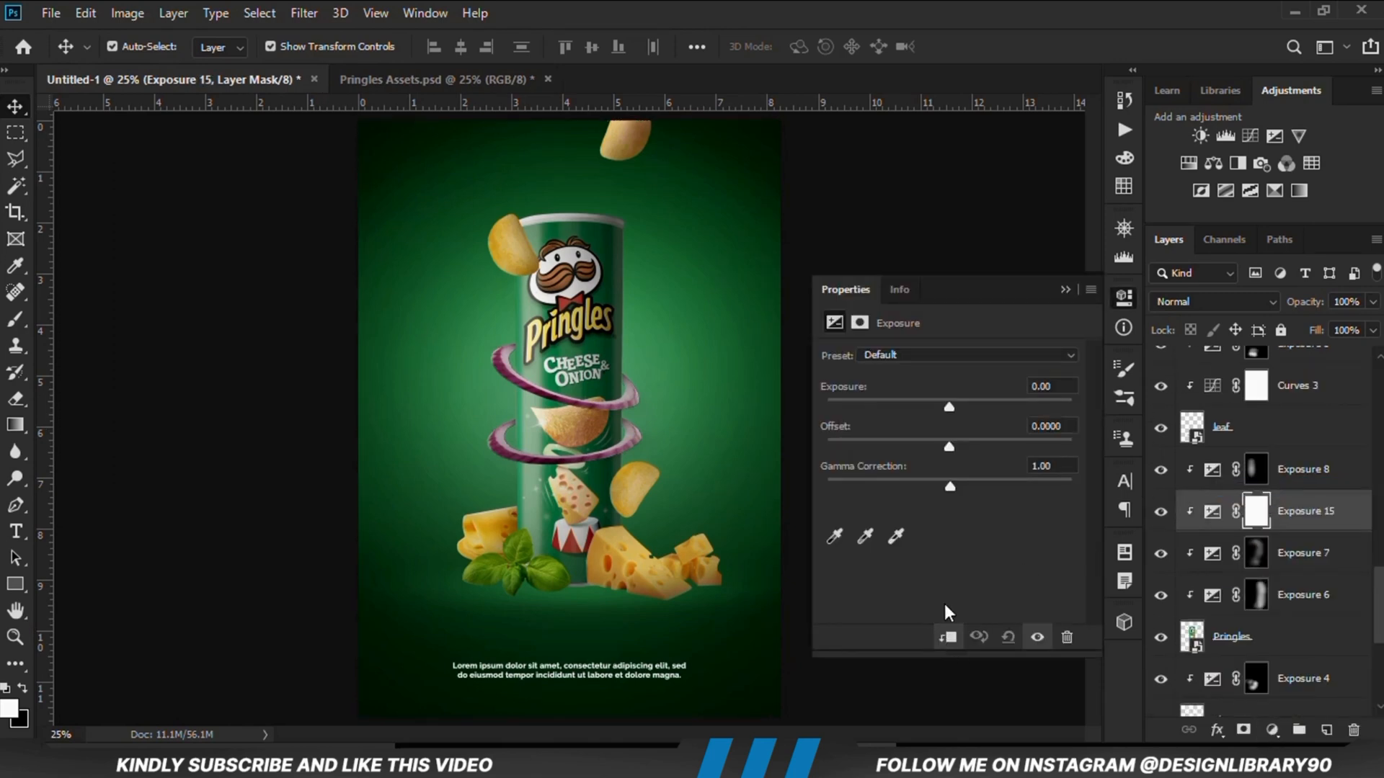
drag(948, 407, 863, 407)
click(1065, 289)
key(ctrl+i)
Step: Paint a contact shadow beside the leaf at the can's base on the Exposure 15 mask at 34% brush opacity, softening it with black at 13%
scroll(552, 613, up, 2)
click(15, 319)
click(45, 319)
key(3)
key(4)
drag(463, 525, 459, 500)
key(x)
key(1)
key(3)
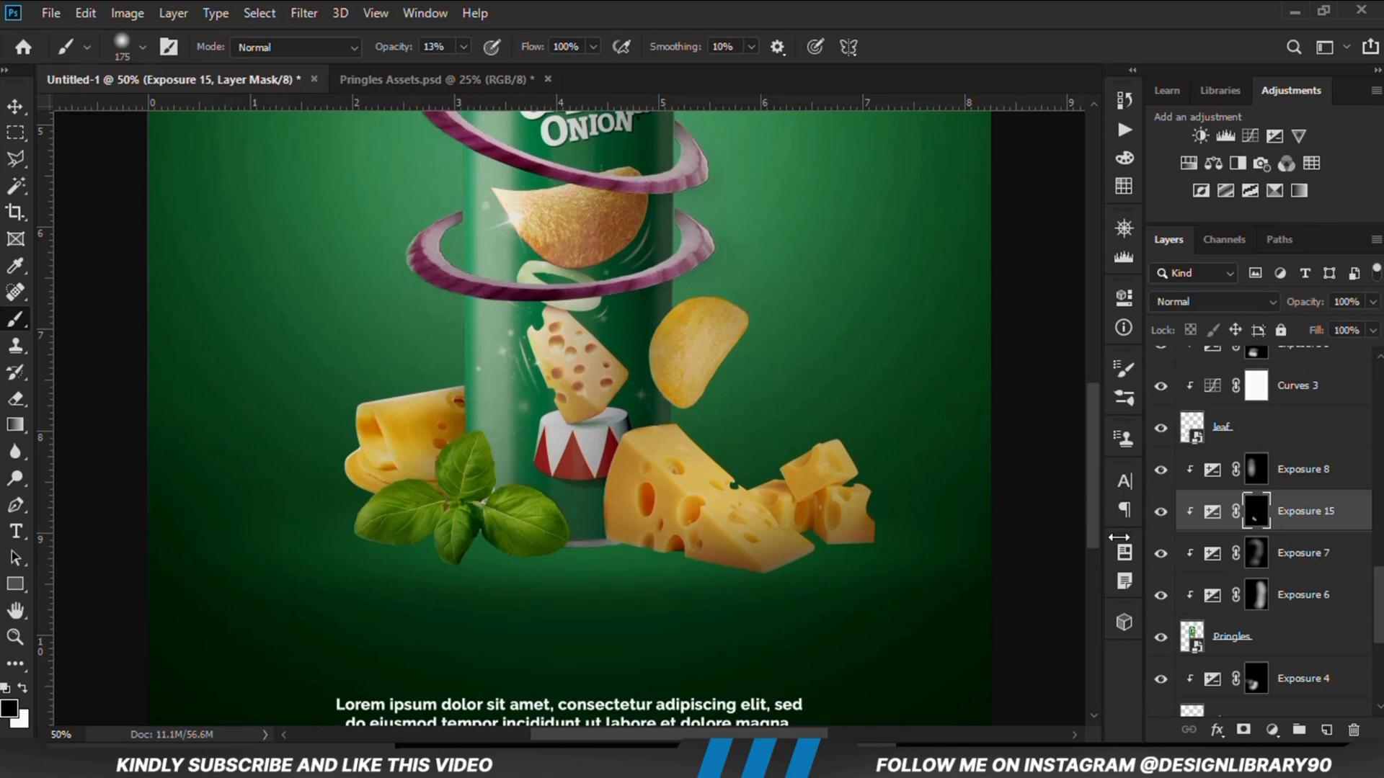
Step: Add shadow near the right-hand cheese on the Exposure 15 mask at 19% brush opacity and compare it hidden and shown
key(ctrl+minus)
key(ctrl+minus)
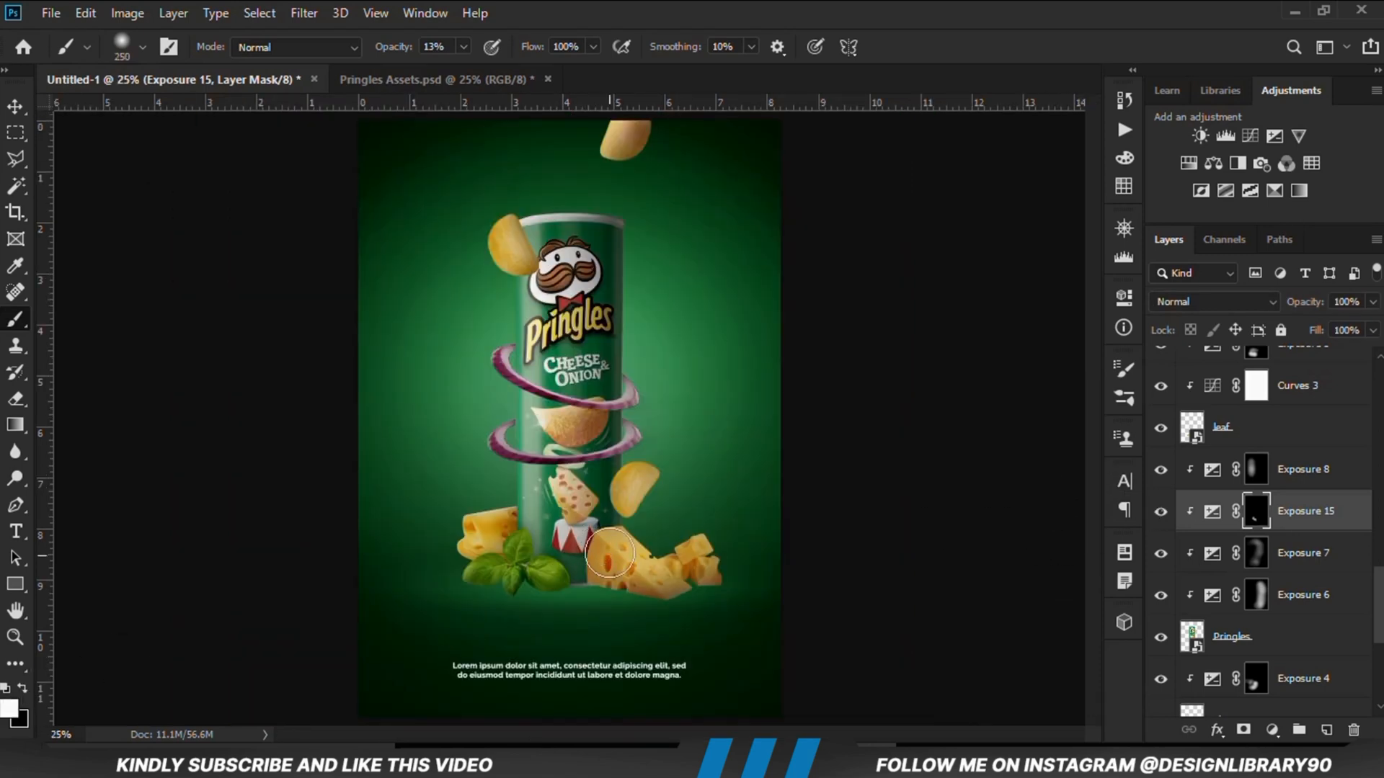
key(1)
key(9)
click(609, 548)
click(1160, 511)
click(1160, 511)
click(15, 106)
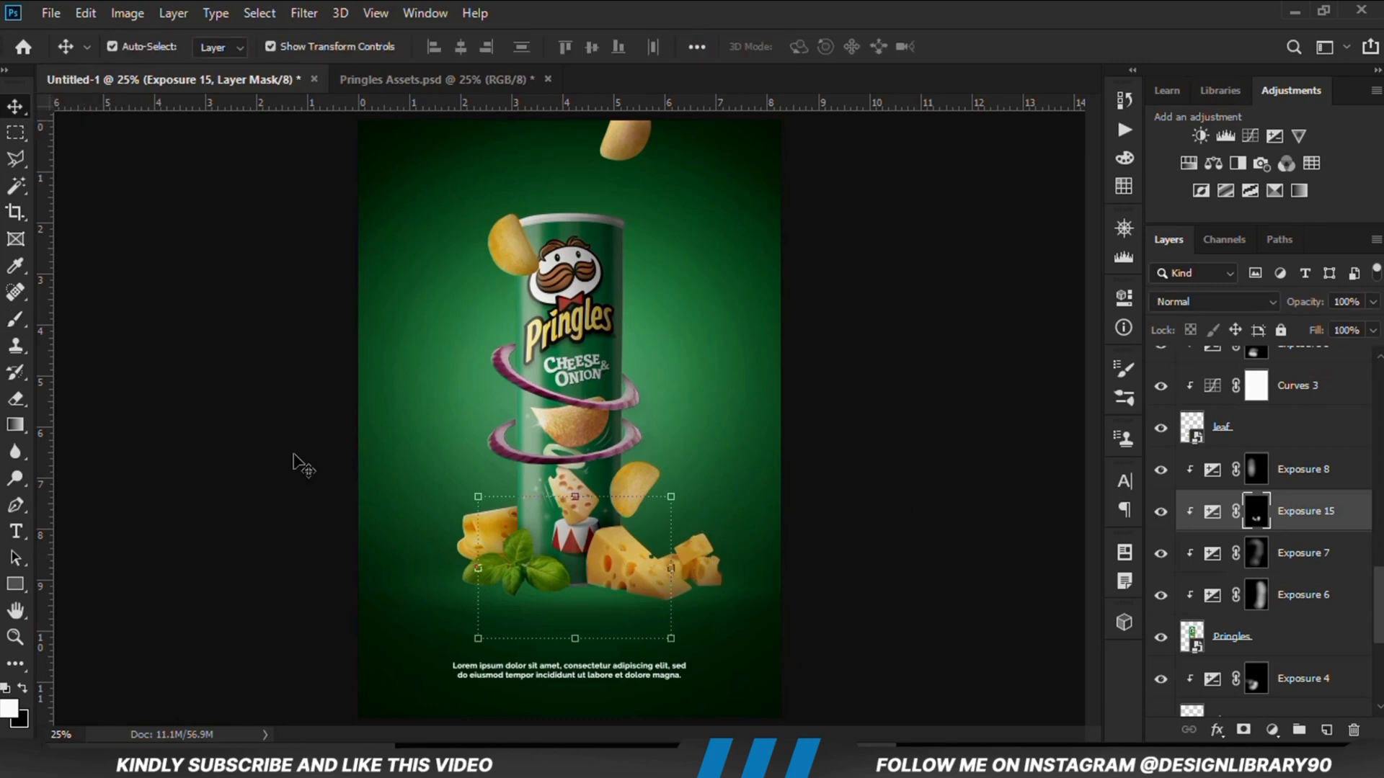
Step: Add a darkening Exposure adjustment clipped to the can just above Exposure 7 and invert its mask to black
click(1303, 553)
click(1161, 552)
click(1160, 553)
click(1273, 730)
click(1254, 484)
drag(948, 405, 864, 405)
click(1089, 278)
key(ctrl+i)
Step: Paint a soft shadow where the upper-left chip meets the can on the Exposure 16 mask at 19% brush opacity
click(15, 319)
scroll(570, 178, up, 3)
mouse_move(454, 375)
mouse_down()
mouse_move(393, 318)
mouse_move(417, 401)
mouse_up()
click(425, 409)
key([)
key([)
key([)
key([)
key([)
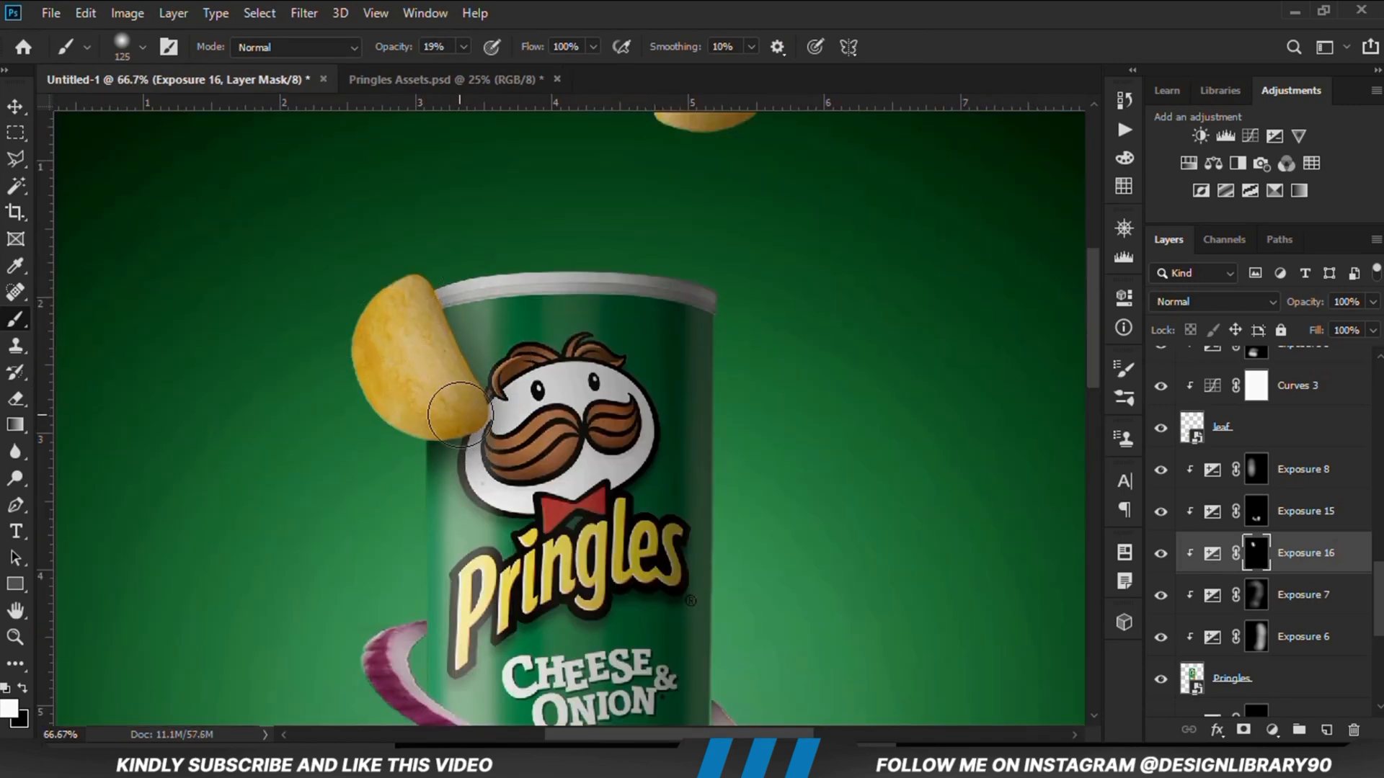
key(])
click(468, 416)
Step: Soften the chip's shadow on the Exposure 16 mask with black at 27% brush opacity and brush size 200
click(23, 688)
click(463, 48)
click(467, 73)
key(])
key(])
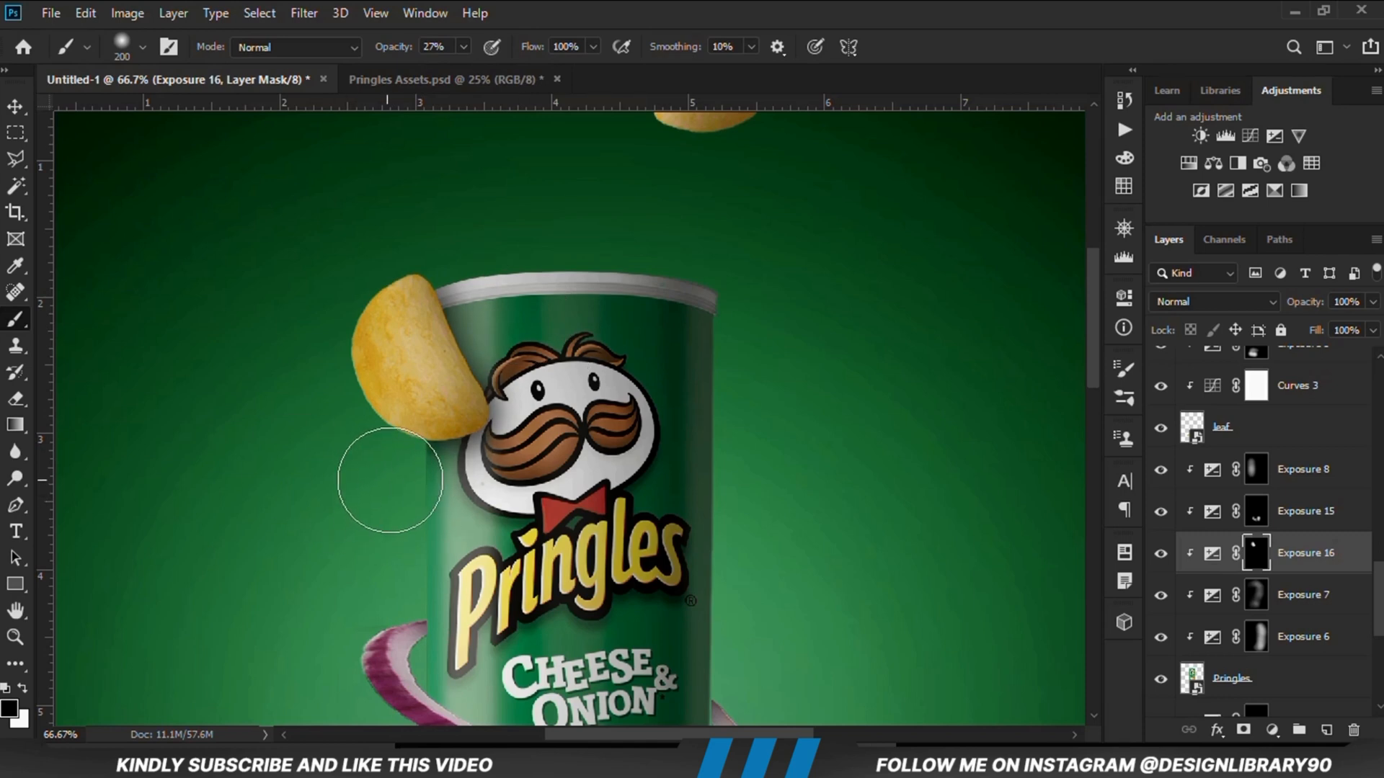
Step: Lower the Exposure 16 layer's opacity to 75% and the brush opacity to 12%
click(1373, 301)
drag(1370, 326, 1331, 326)
key(ctrl+0)
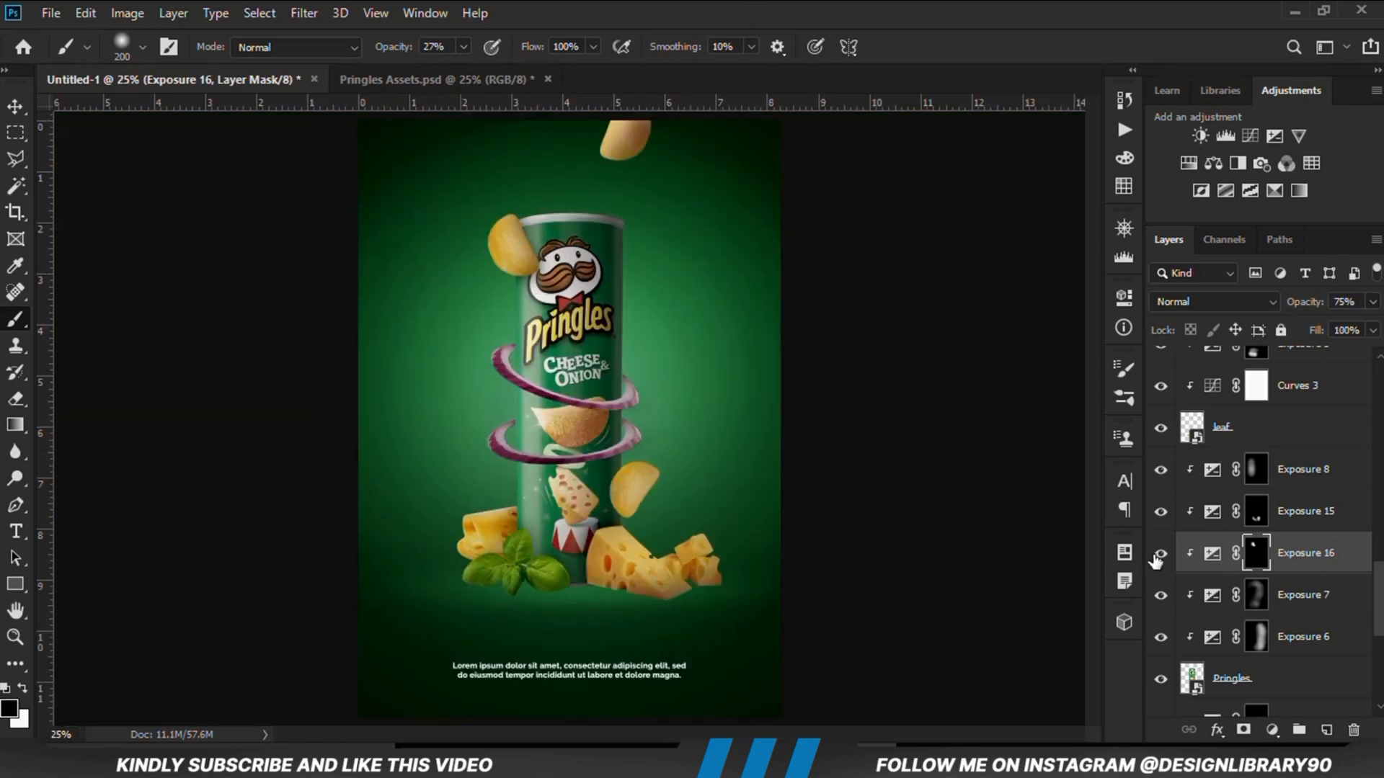
key(1)
key(2)
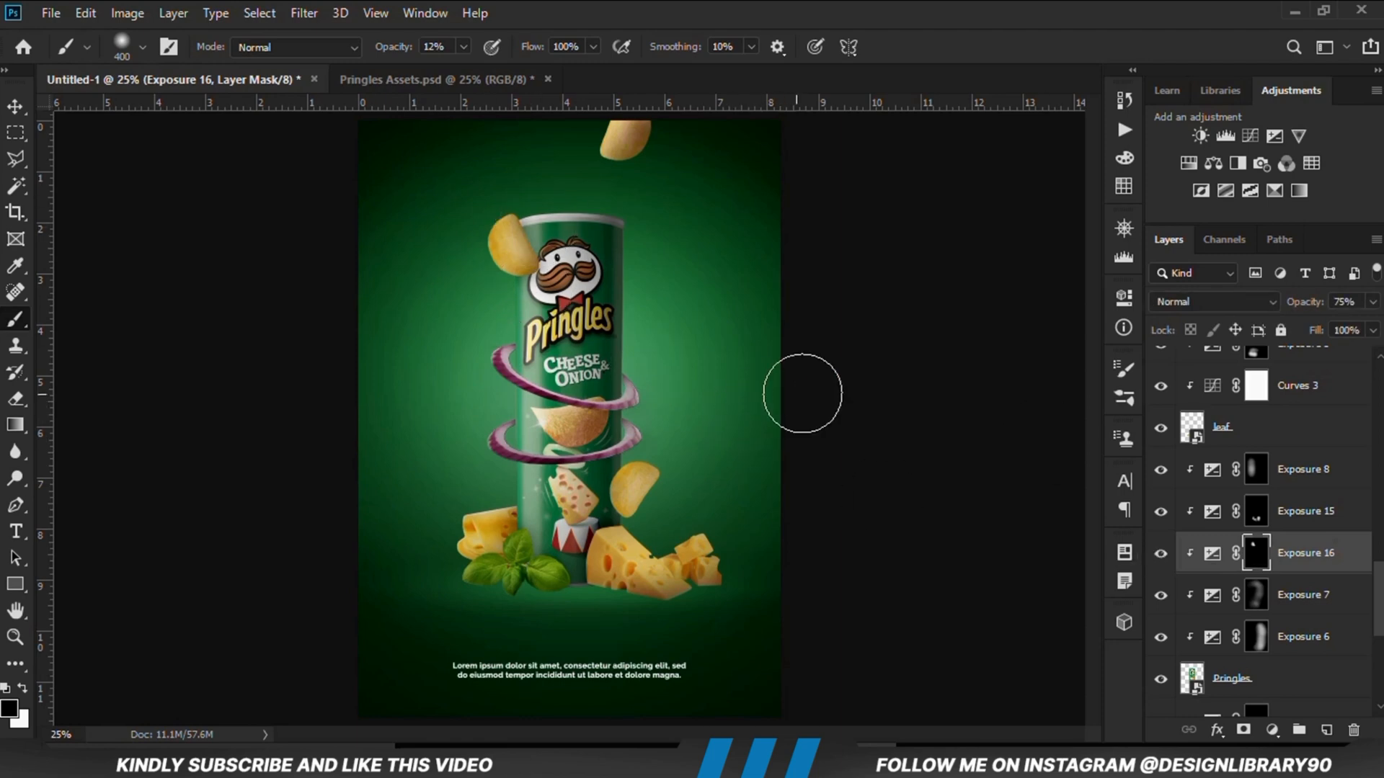
Step: Hide and show the onion rings' exposure shading to compare its effect on the poster
click(16, 107)
click(209, 505)
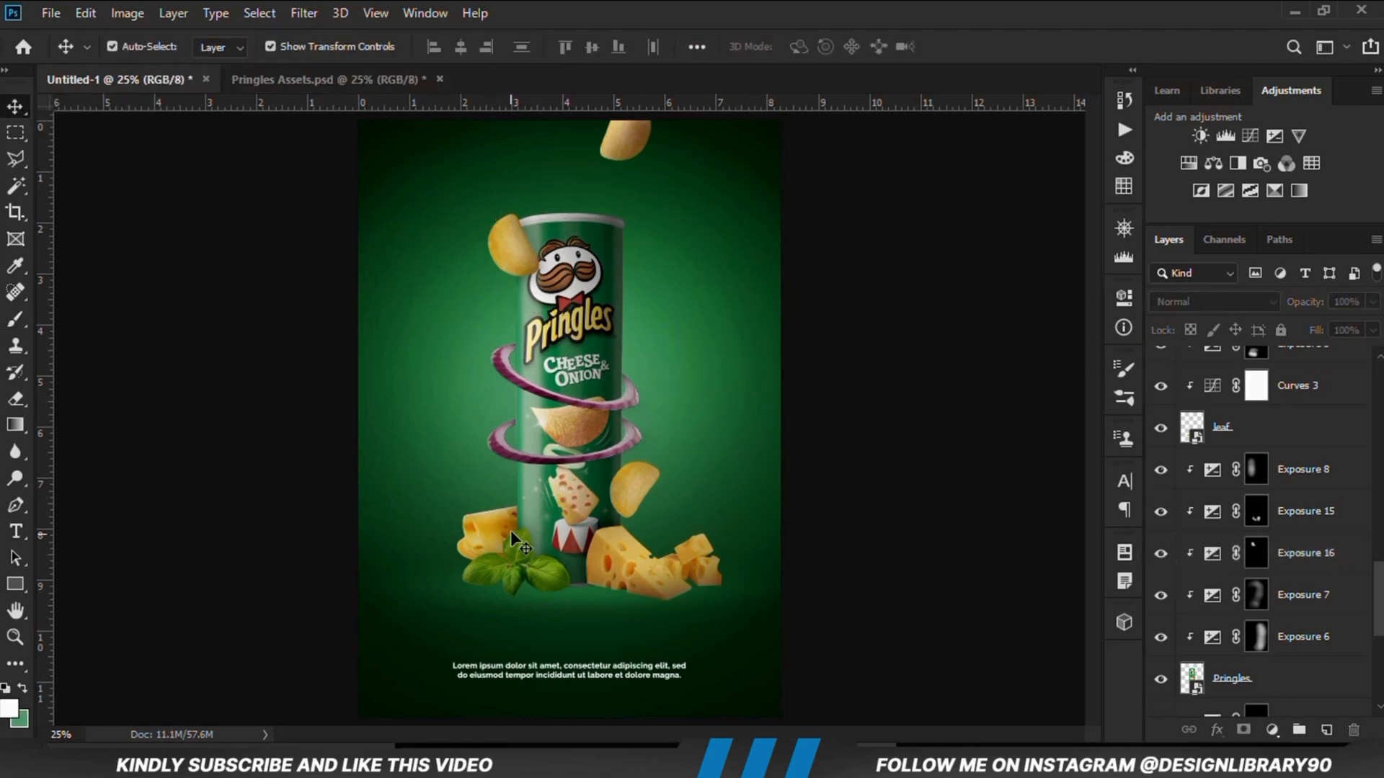
click(525, 506)
click(1159, 369)
click(1159, 369)
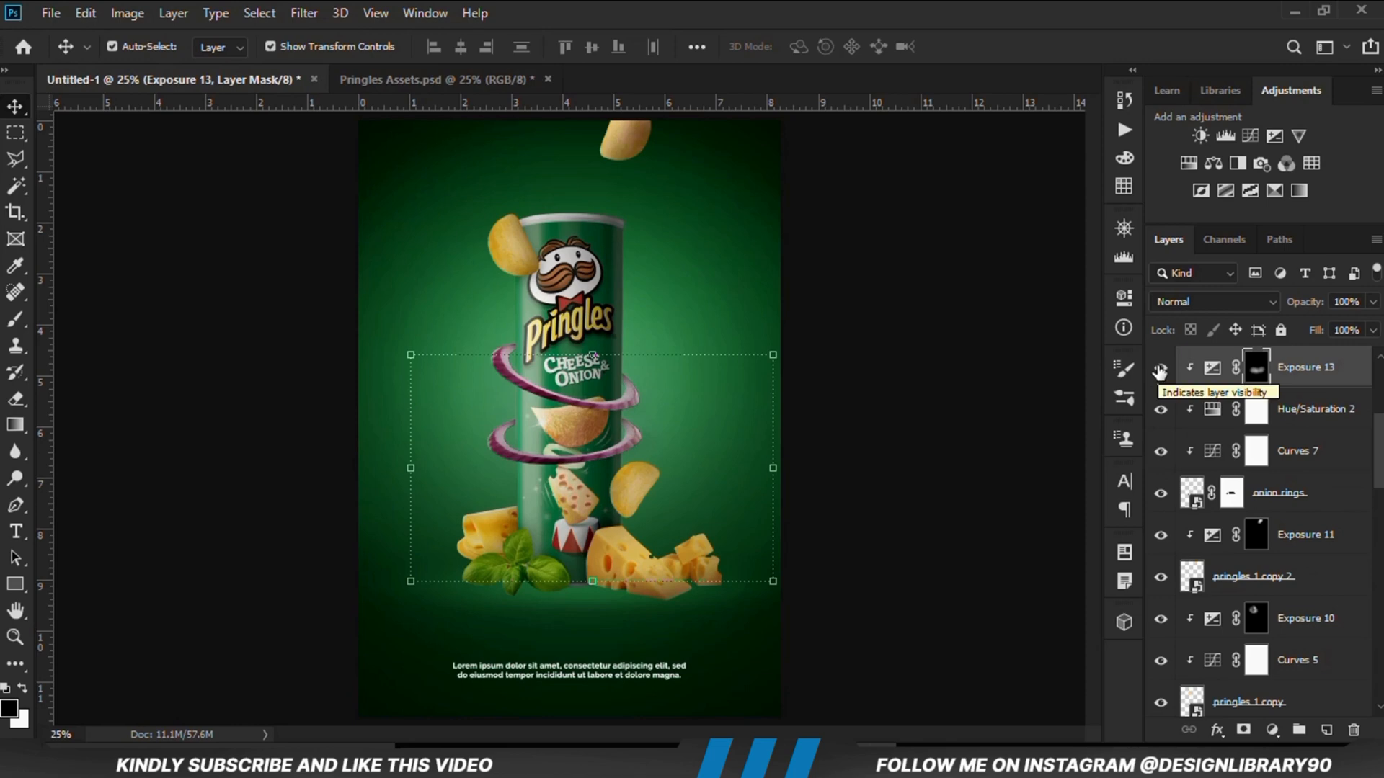
scroll(1159, 372, up, 2)
click(1160, 453)
click(1160, 452)
drag(1376, 453, 1374, 637)
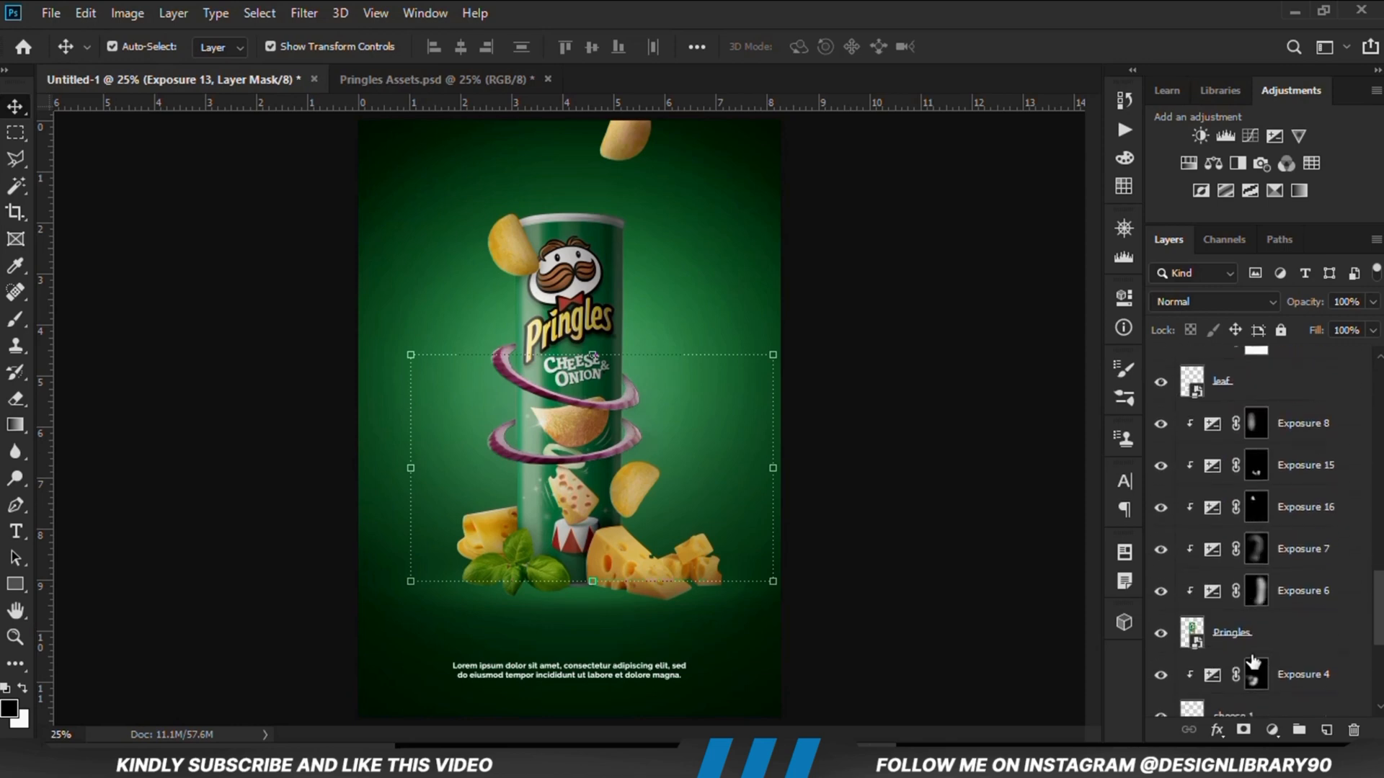
Step: Add a darkening Exposure adjustment directly above the Pringles layer, clipped to it, and invert its mask to black
click(1297, 634)
click(1161, 633)
click(1161, 633)
click(1272, 730)
click(1273, 478)
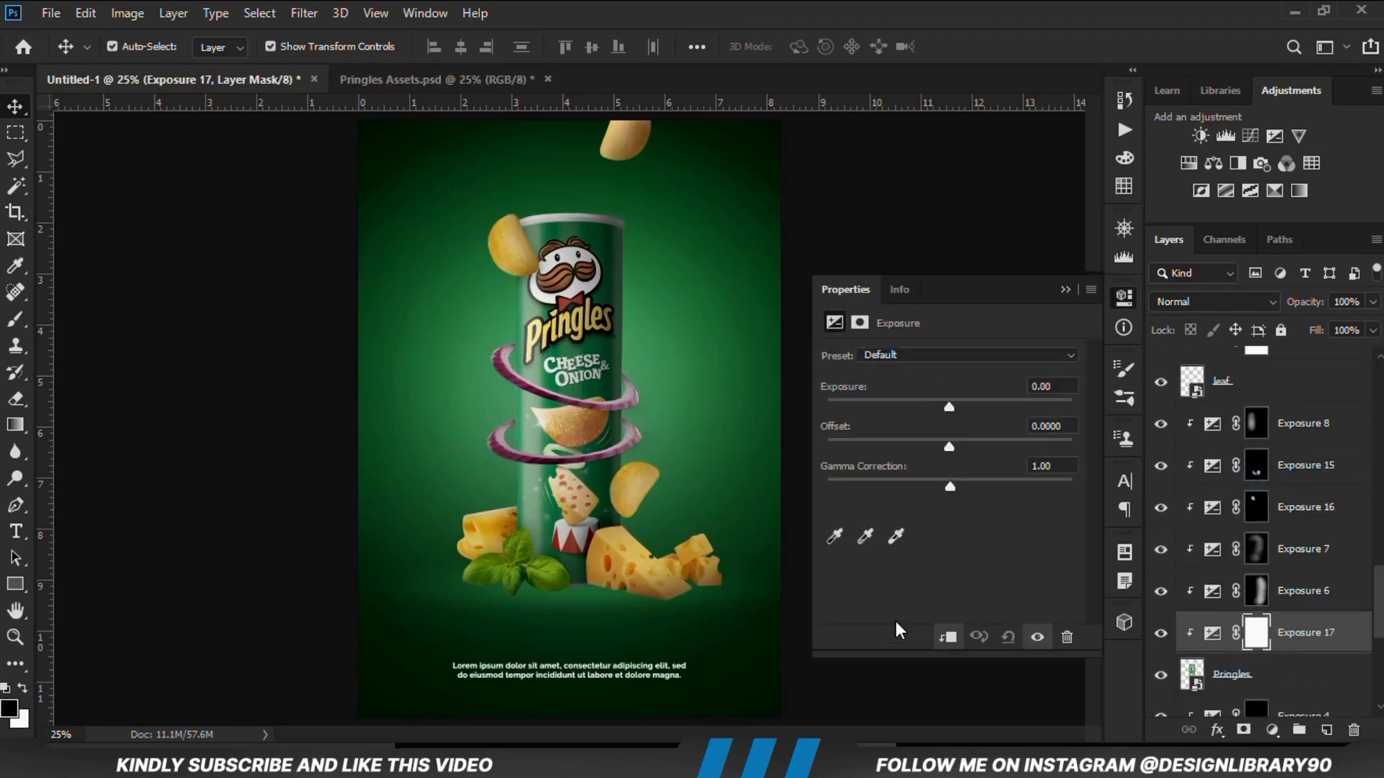
drag(926, 408, 879, 417)
click(1124, 297)
key(ctrl+i)
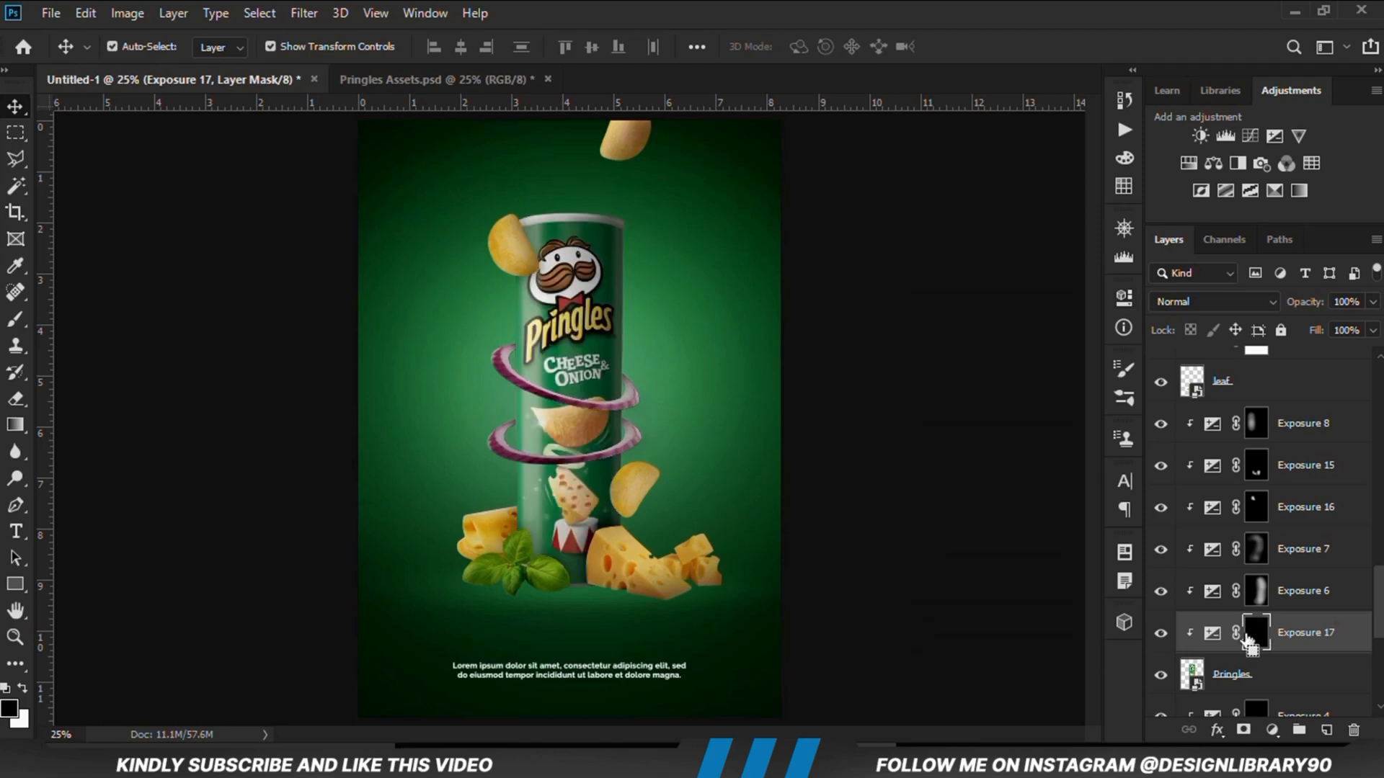
Step: Paint a shadow on the can along the upper onion ring on the Exposure 17 mask in white at 55% brush opacity, size 100
key(b)
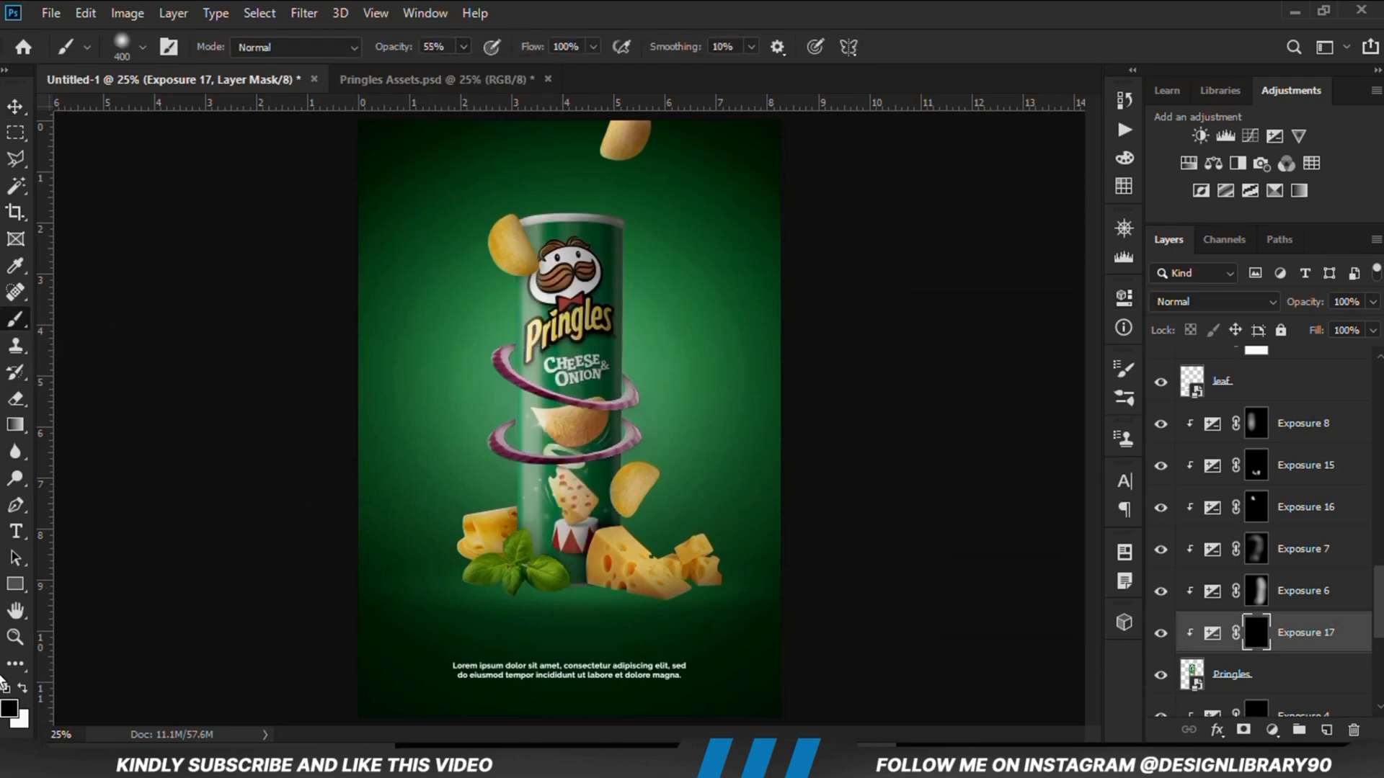
key(x)
key(ctrl+plus)
key(ctrl+plus)
key(ctrl+plus)
key(bracketleft)
key(bracketleft)
key(bracketleft)
key(bracketleft)
key(bracketleft)
key(bracketleft)
key(bracketleft)
key(bracketleft)
key(bracketleft)
mouse_move(694, 398)
mouse_down()
mouse_move(490, 357)
mouse_move(668, 416)
mouse_up()
key(bracketright)
key(bracketright)
mouse_move(454, 364)
mouse_down()
mouse_move(651, 389)
mouse_move(421, 317)
mouse_move(743, 402)
mouse_up()
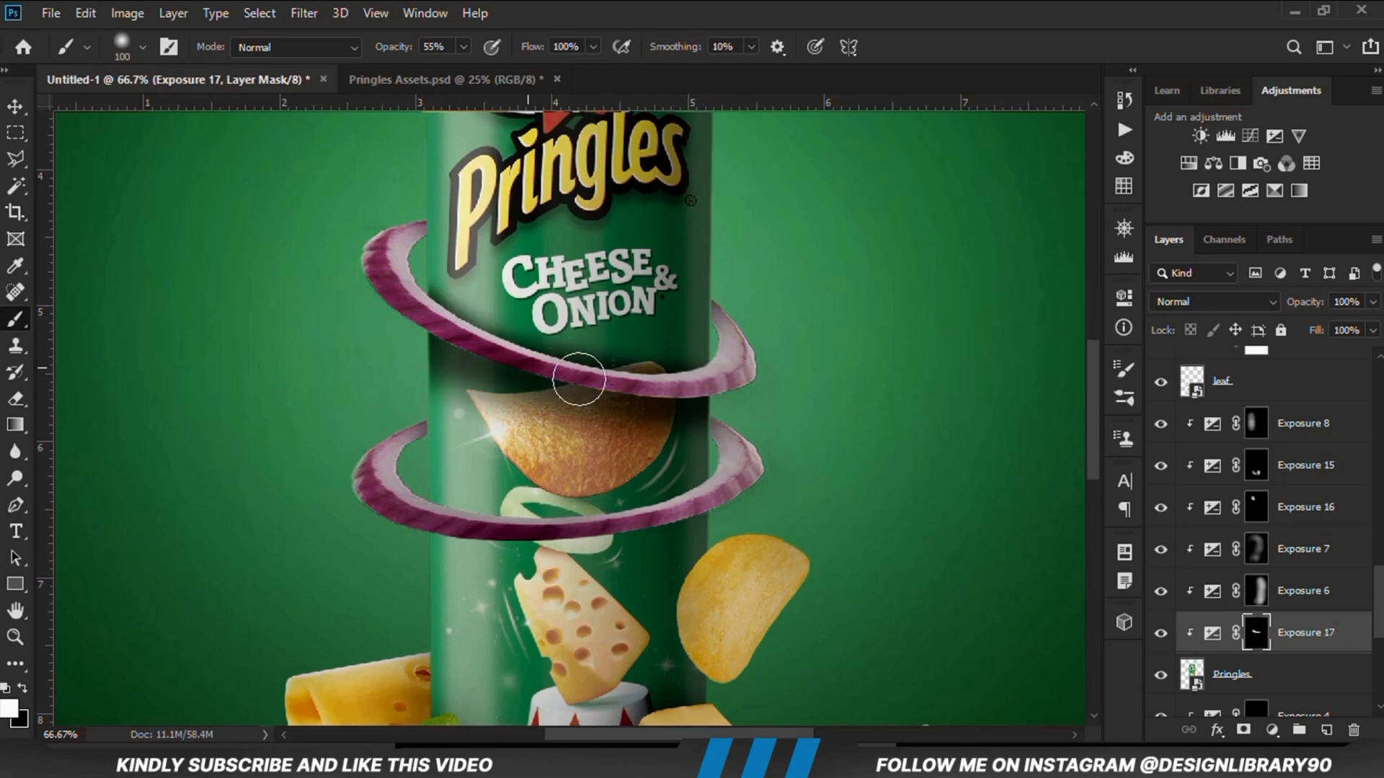
Step: Soften the edges of the upper ring's shadow with a large black brush at 37% opacity
click(462, 46)
drag(464, 72, 444, 73)
key(bracketright)
key(bracketright)
key(bracketright)
key(bracketright)
key(bracketright)
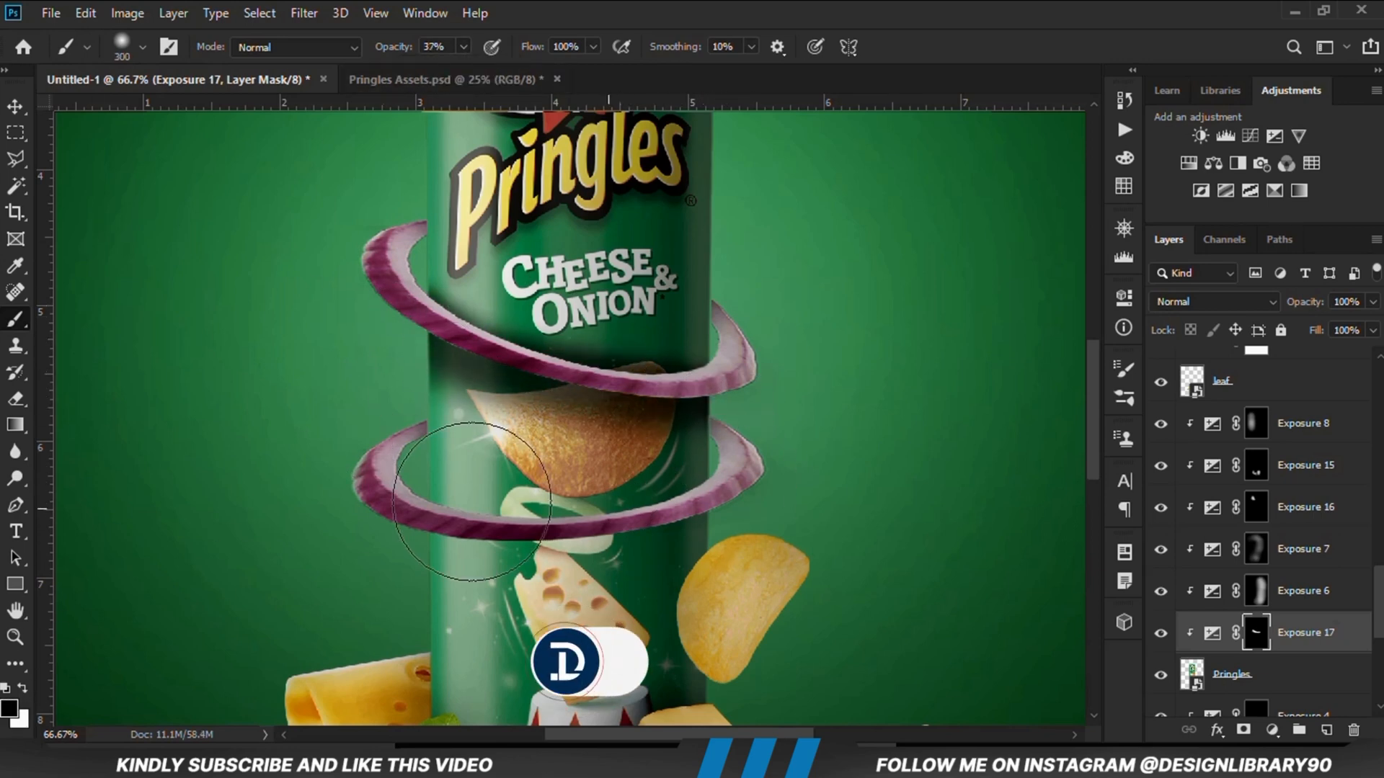
click(425, 404)
key(bracketleft)
key(bracketleft)
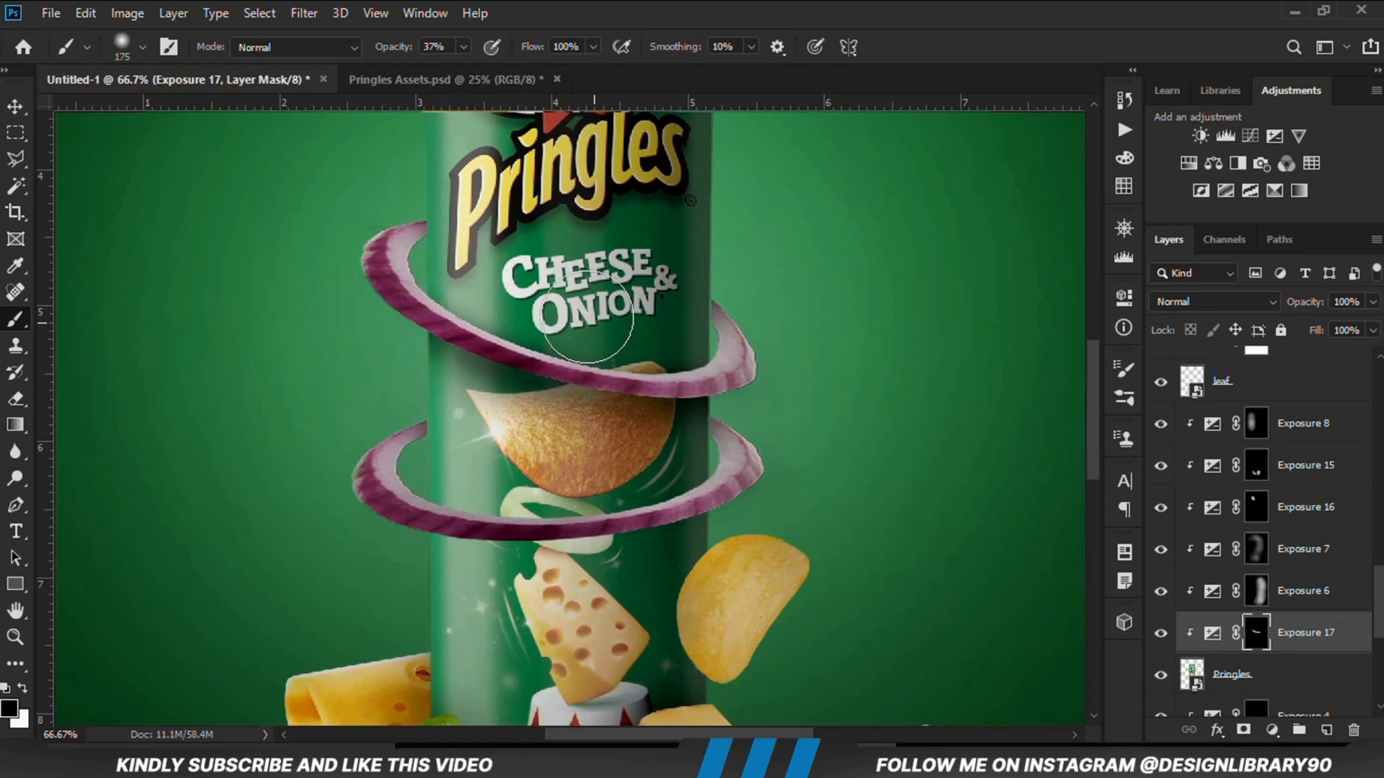
Step: Refine the upper ring's shadow with white strokes below it and black strokes around it, at brush size 125 and 37% opacity
key(bracketleft)
key(bracketleft)
key(x)
mouse_move(687, 426)
mouse_down()
mouse_move(465, 376)
mouse_move(626, 403)
mouse_move(409, 323)
mouse_move(642, 417)
mouse_move(717, 409)
mouse_move(539, 385)
mouse_move(528, 412)
mouse_up()
key(x)
mouse_move(587, 449)
mouse_down()
mouse_move(396, 361)
mouse_move(453, 289)
mouse_move(478, 301)
mouse_up()
drag(587, 340, 690, 356)
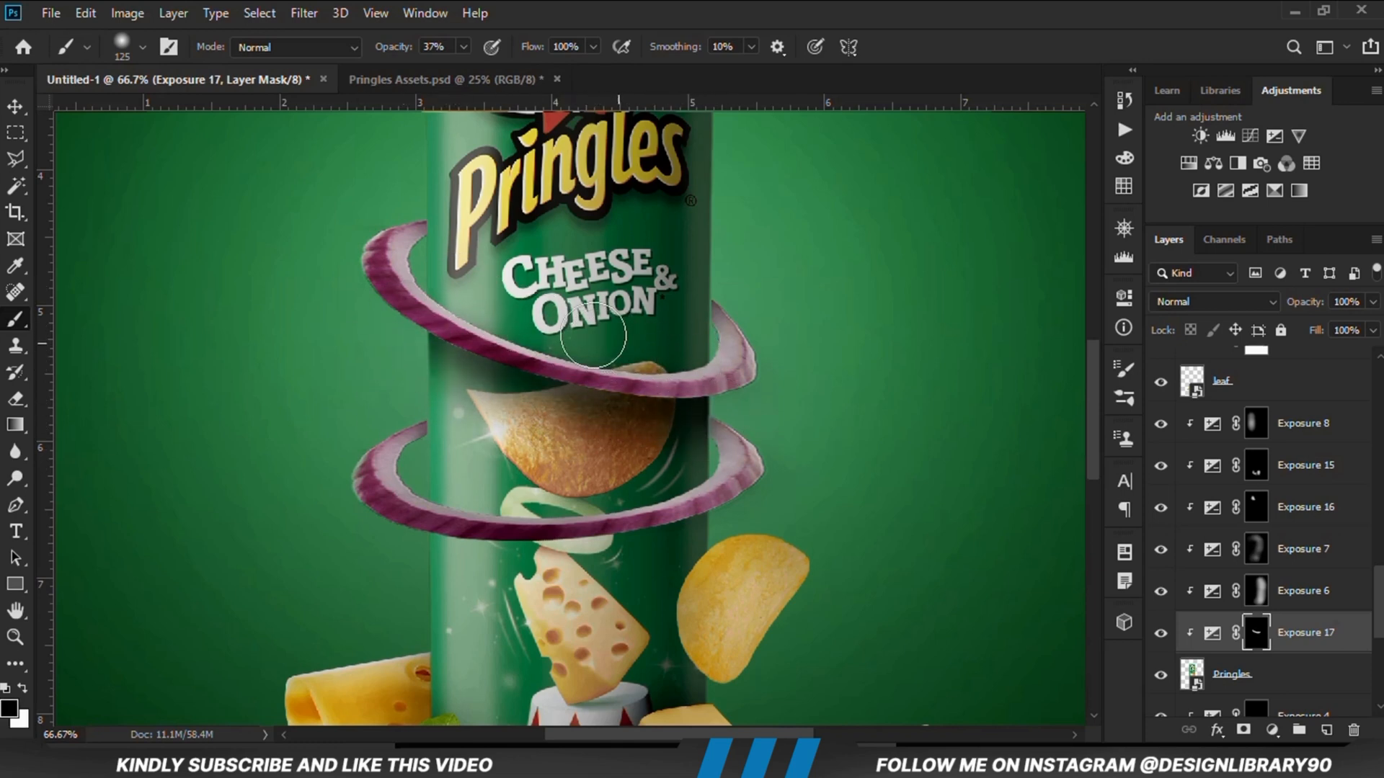
Step: Fade the shadow below the upper ring with black at brush size 175, replacing a smaller stroke that is undone
drag(667, 425, 412, 395)
key(ctrl+z)
key(bracketright)
key(bracketright)
mouse_move(576, 426)
mouse_down()
mouse_move(413, 460)
mouse_move(415, 396)
mouse_up()
Step: Hide and show Exposure 17 to judge the upper ring's shadow on the whole poster
key(ctrl+0)
click(1160, 633)
click(1160, 633)
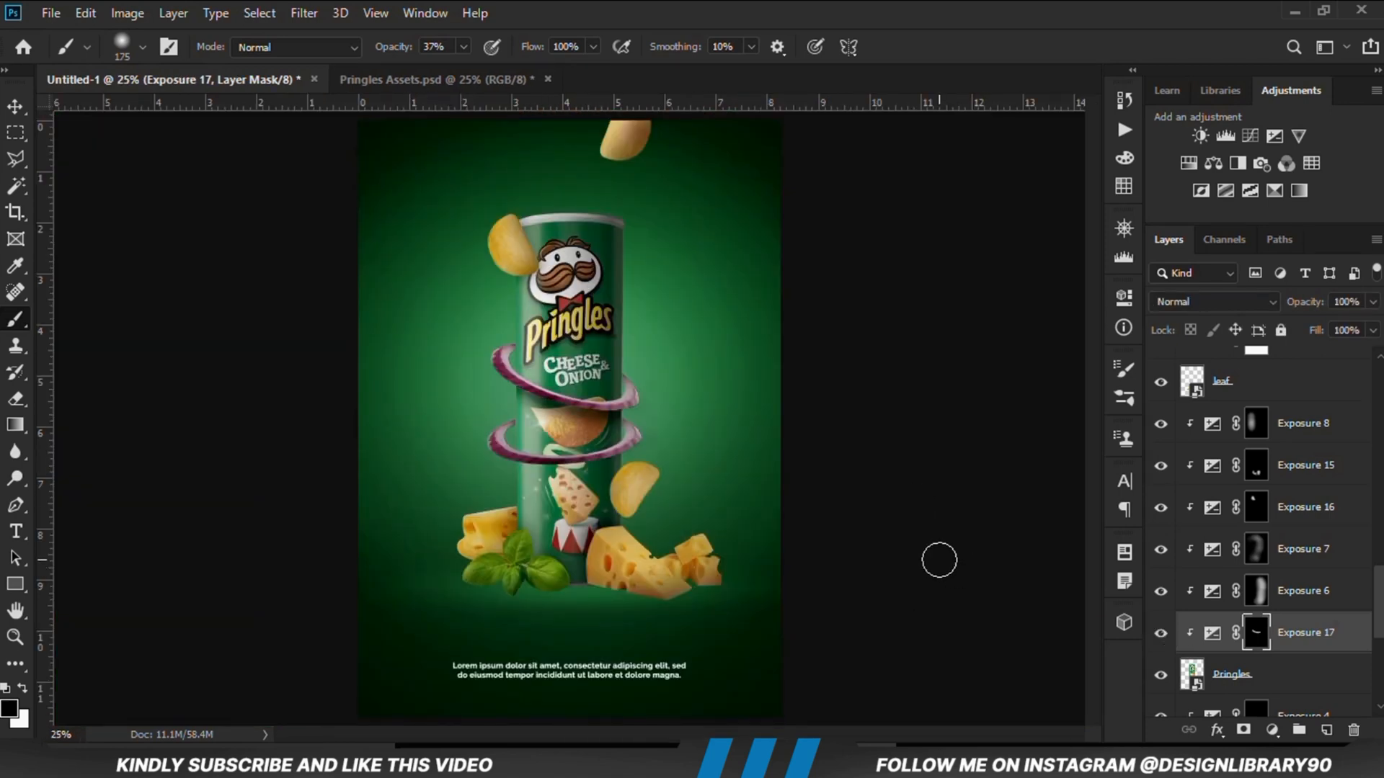
click(15, 107)
click(190, 400)
click(584, 409)
click(1159, 635)
click(1159, 636)
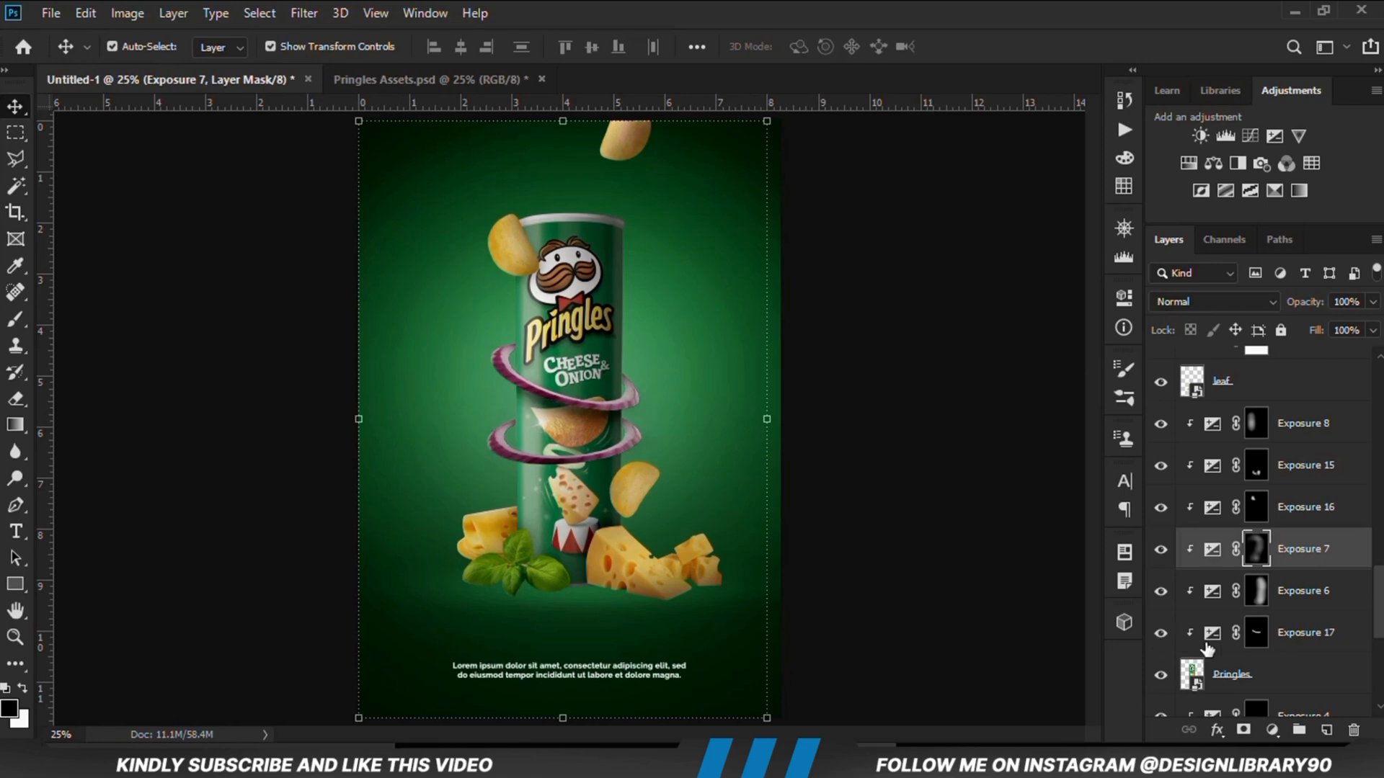
Step: Reselect Exposure 17 with the brush at size 300 and lower the layer's opacity to 92%
click(1285, 631)
right_click(15, 320)
click(127, 325)
key(bracketright)
key(bracketright)
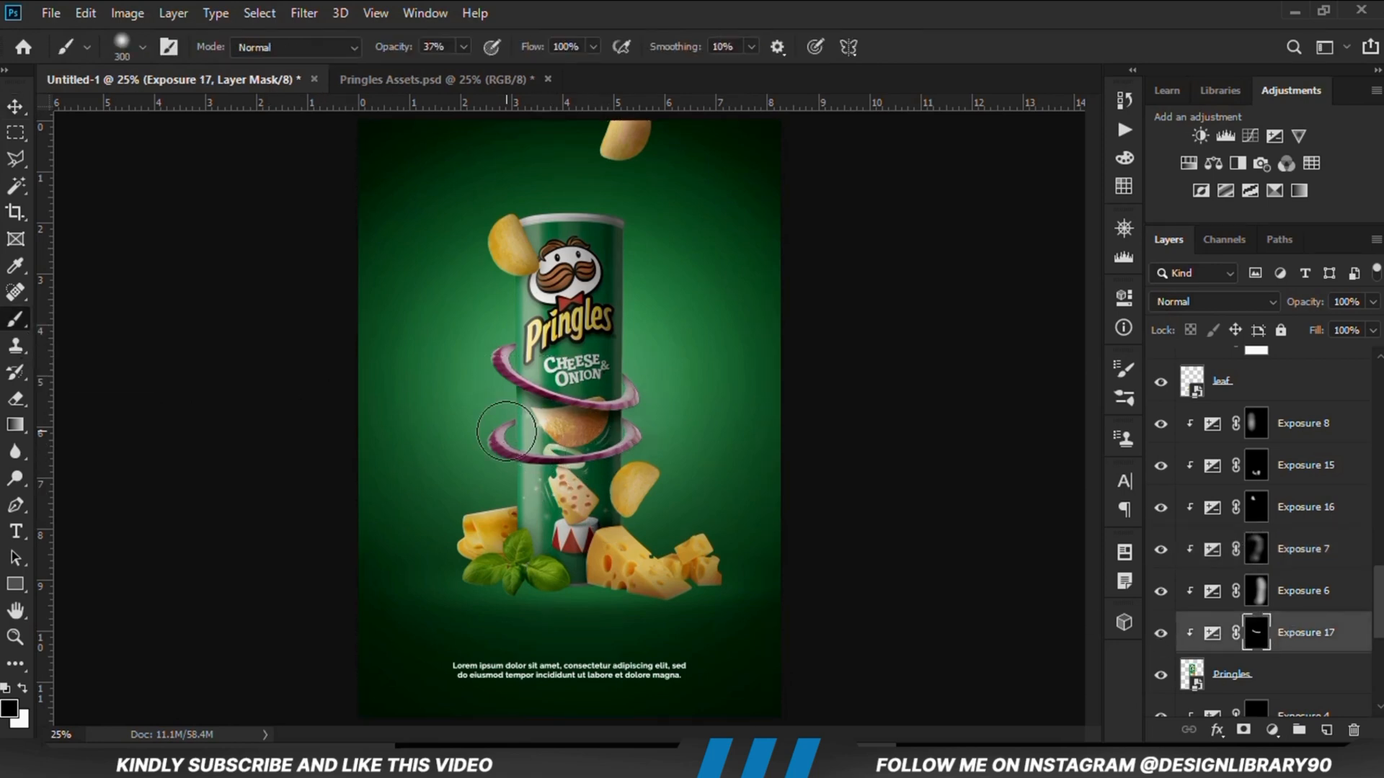
click(14, 107)
click(145, 278)
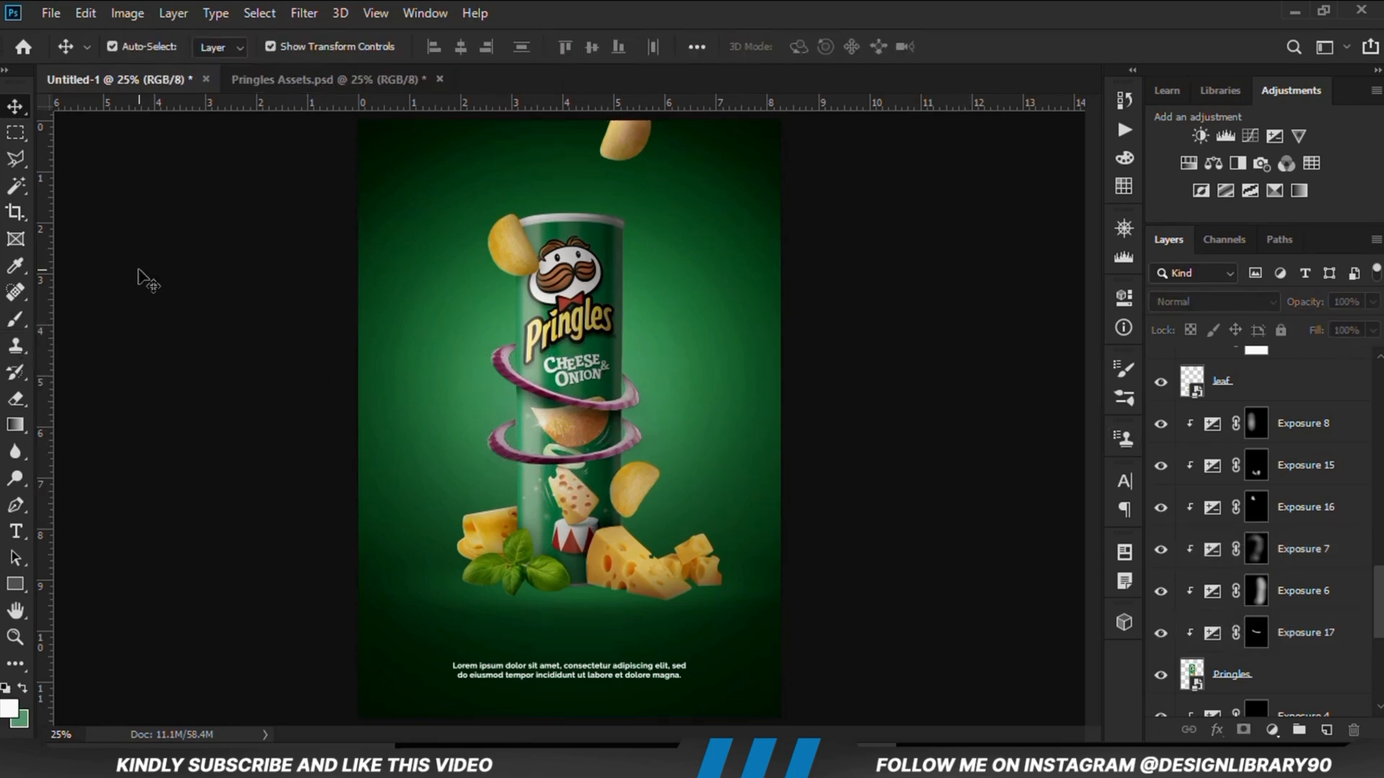
Step: Duplicate Exposure 17 and clip the copy to the can
click(624, 456)
scroll(1254, 576, down, 5)
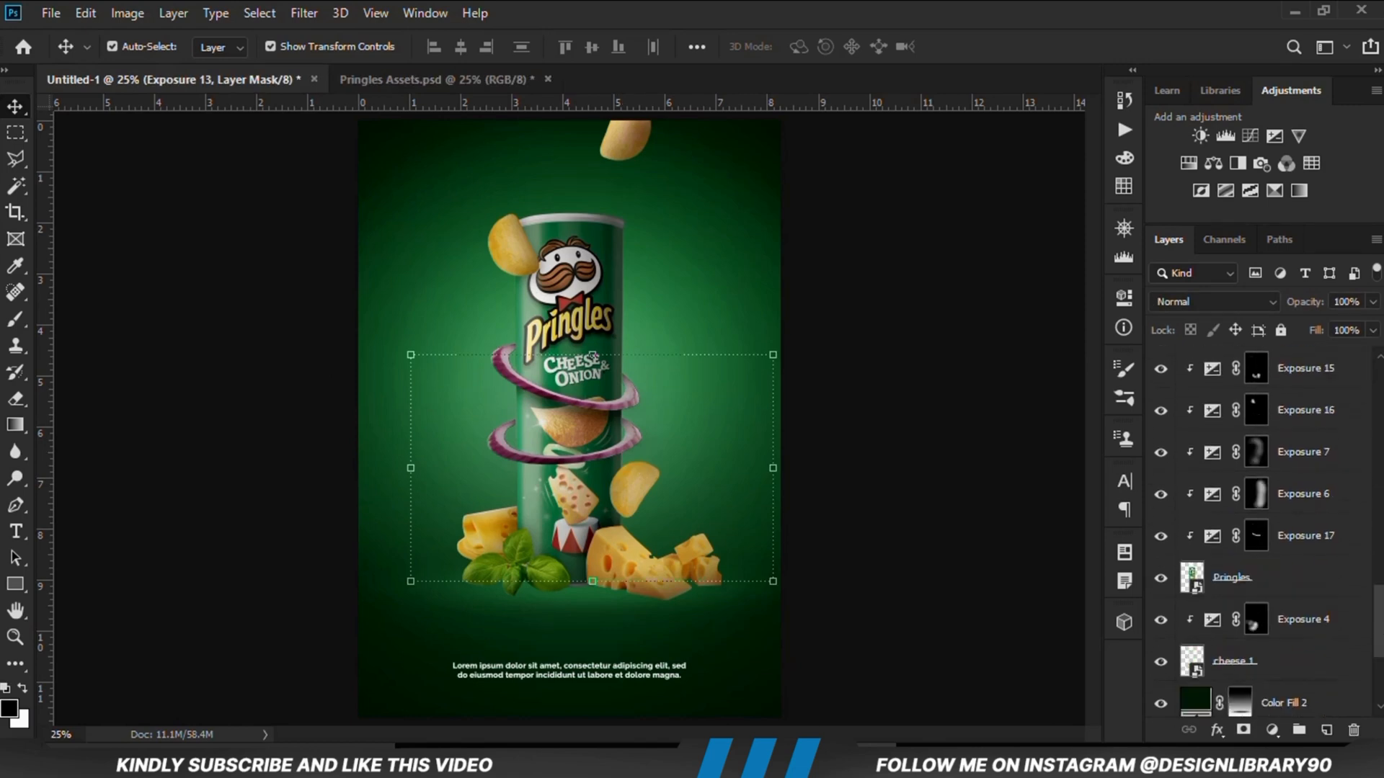
click(1290, 501)
key(ctrl+j)
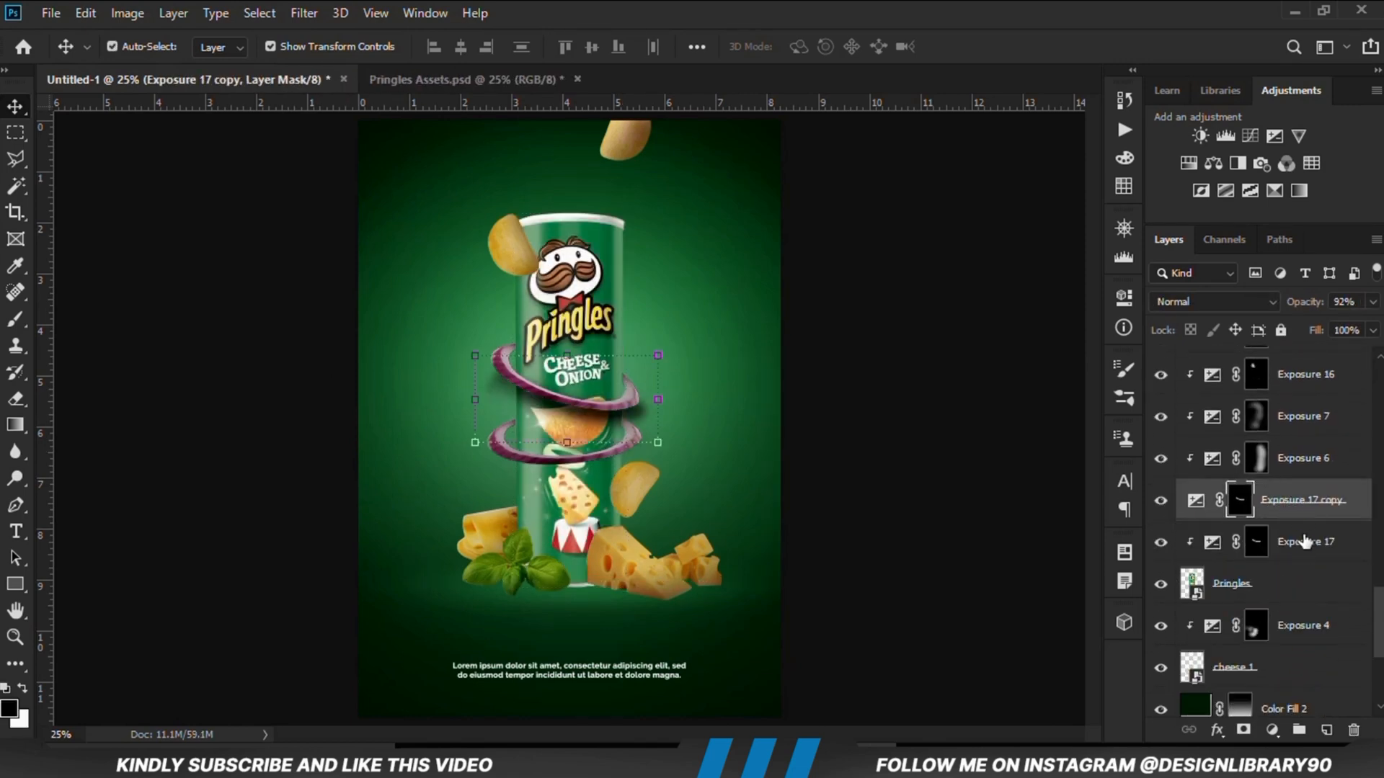
right_click(1313, 501)
click(1104, 396)
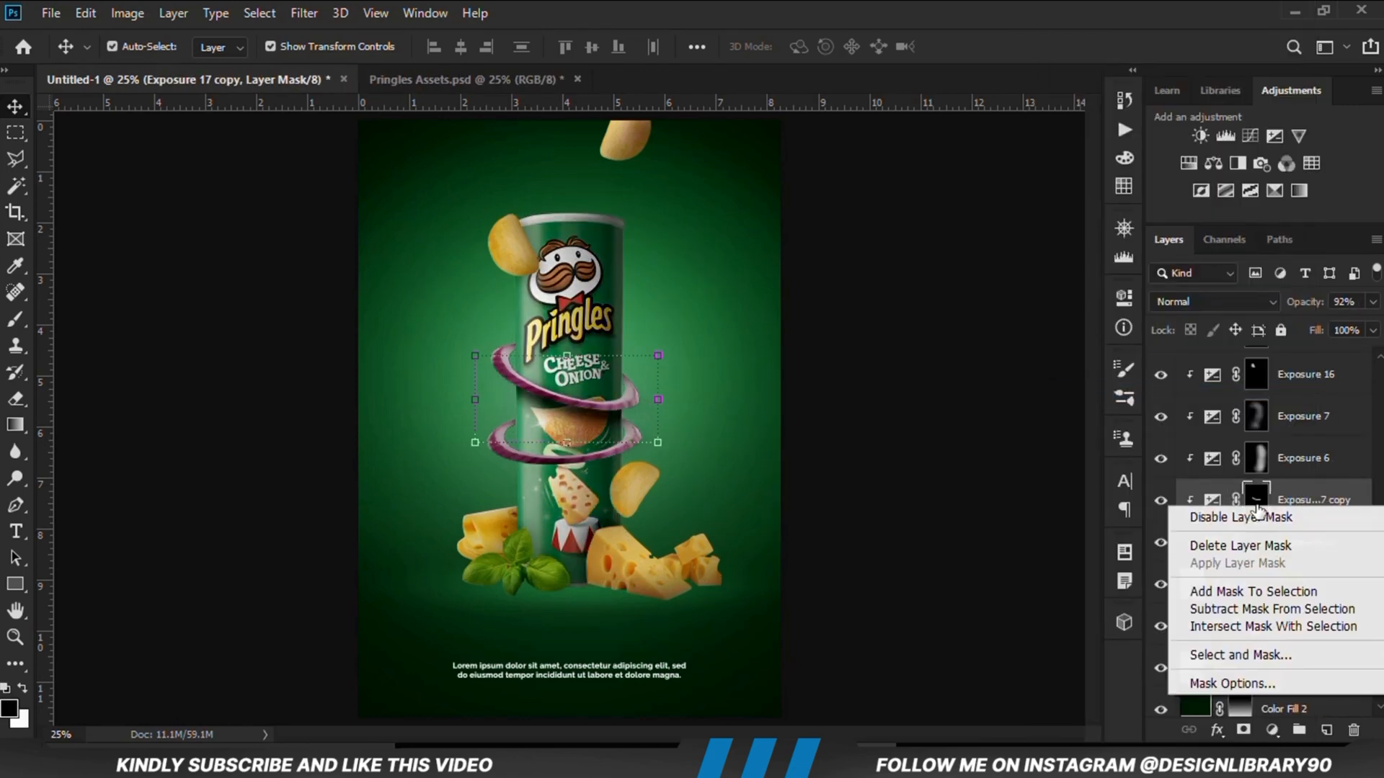
Step: Replace the Exposure 17 copy's mask with a new mask inverted to black
right_click(1258, 510)
click(1225, 545)
click(1242, 729)
key(ctrl+i)
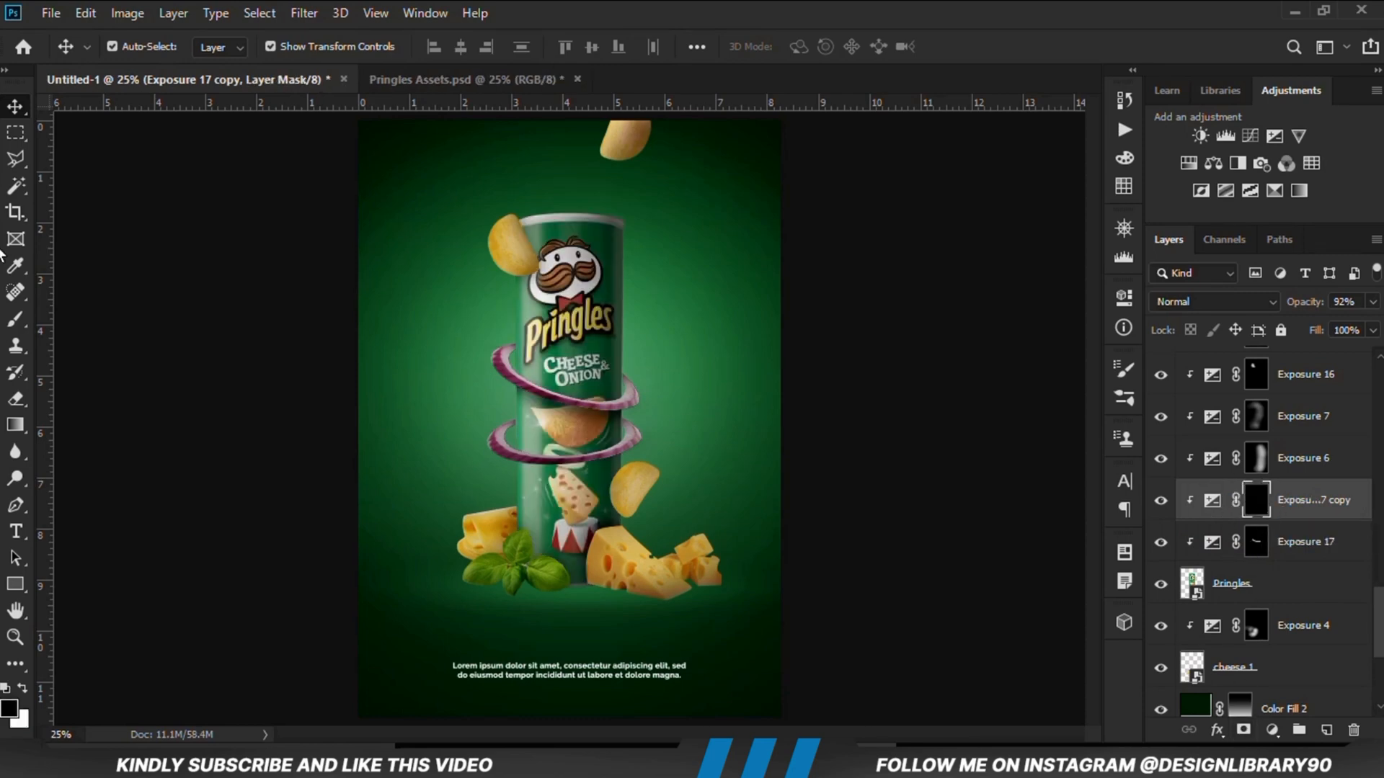
Step: Paint a shadow on the can along the lower onion ring on the Exposure 17 copy's mask at 37% brush opacity, size 100
key(b)
key(ctrl+plus)
key(ctrl+plus)
key(ctrl+plus)
key(bracketleft)
key(bracketleft)
key(bracketleft)
key(bracketleft)
key(bracketleft)
key(bracketleft)
key(bracketleft)
key(bracketleft)
mouse_move(434, 542)
mouse_down()
mouse_move(720, 503)
mouse_move(604, 534)
mouse_move(670, 532)
mouse_move(524, 545)
mouse_move(418, 522)
mouse_move(665, 538)
mouse_move(735, 493)
mouse_up()
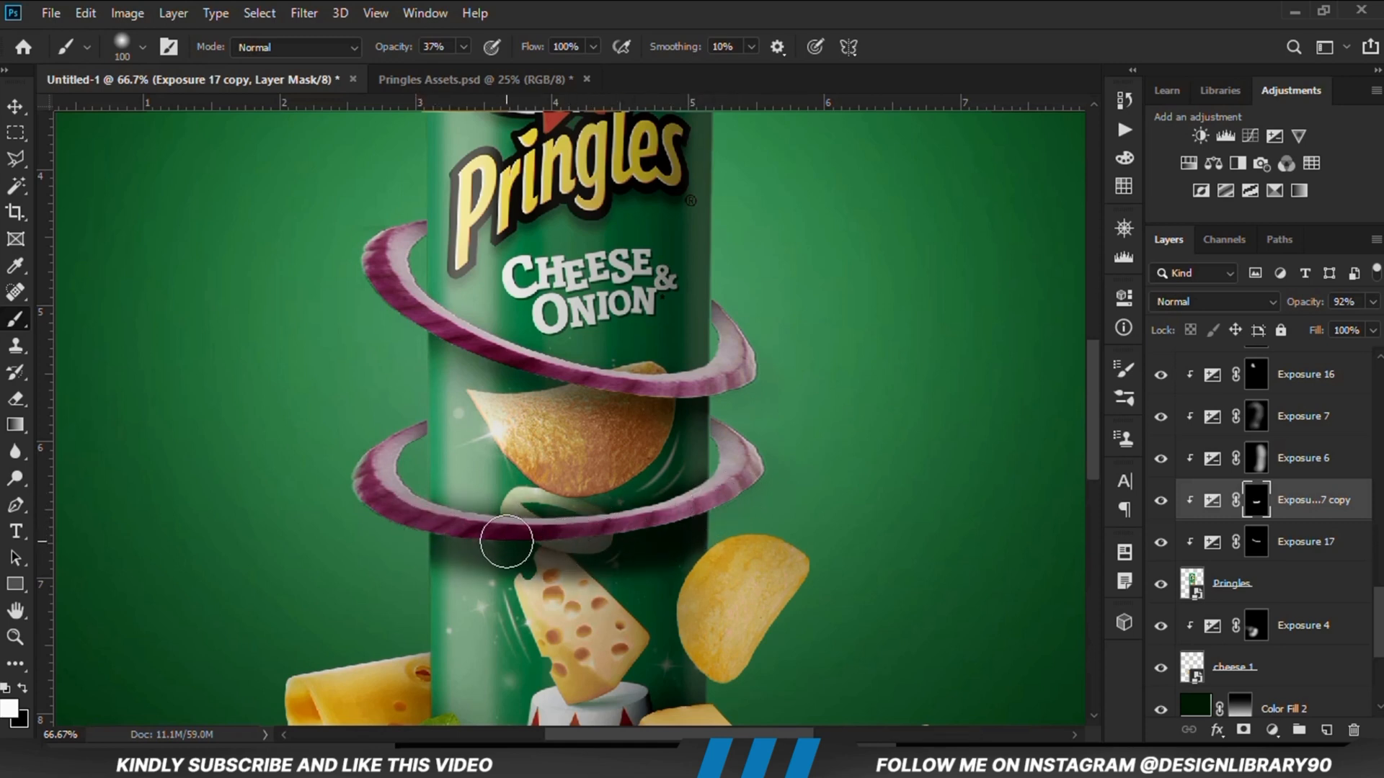
Step: Erase the shadow spilling above the lower ring with black at a higher brush opacity, and return the brush to 36%
click(463, 47)
drag(460, 72, 501, 72)
mouse_move(700, 468)
mouse_down()
mouse_move(542, 506)
mouse_move(624, 489)
mouse_up()
click(463, 47)
drag(501, 72, 459, 73)
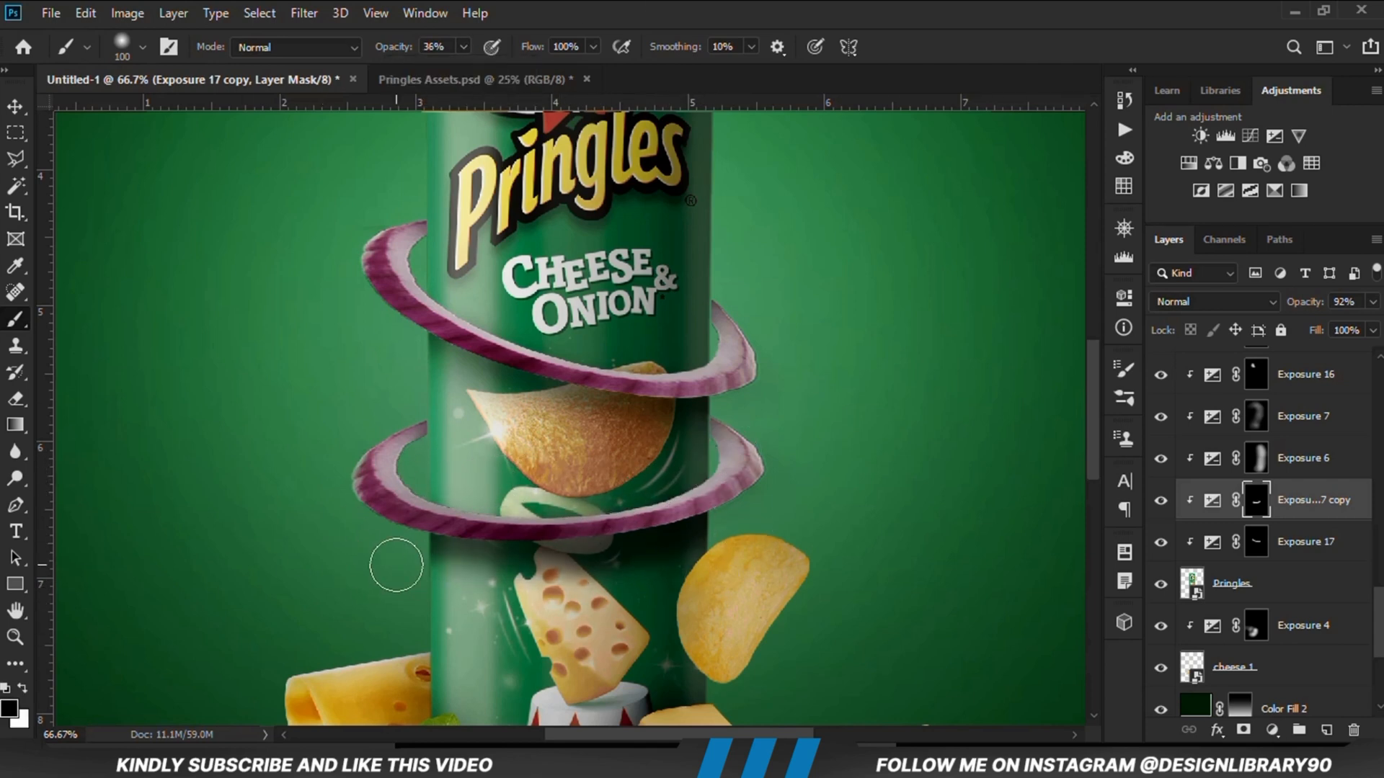
Step: Soften the shadow below the lower ring with black at brush size 175 and compare the layer hidden and shown
key(bracketright)
key(bracketright)
key(bracketright)
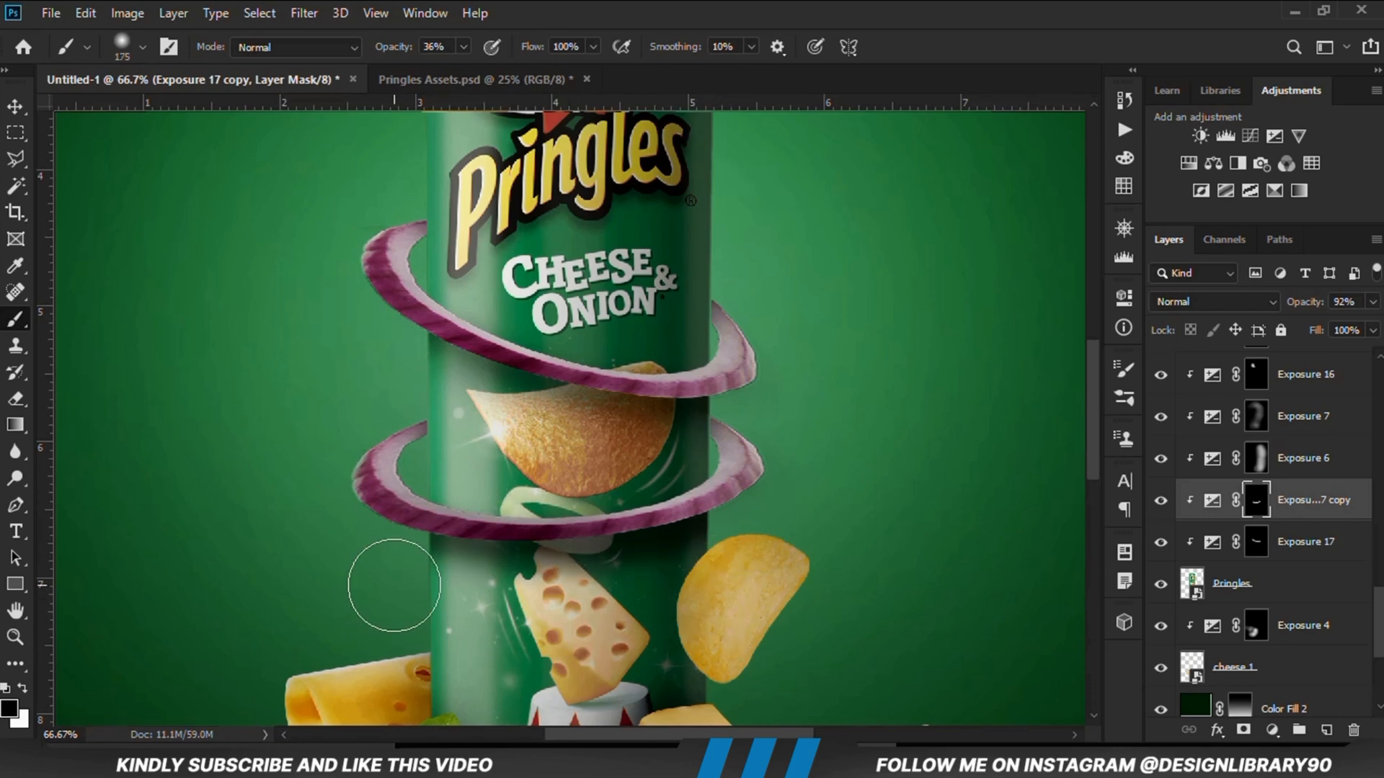
drag(668, 592, 517, 580)
click(1160, 501)
click(1160, 501)
Step: Clear the remaining shadow inside the lower ring's left side with black and compare the adjustment hidden and shown
drag(536, 480, 450, 478)
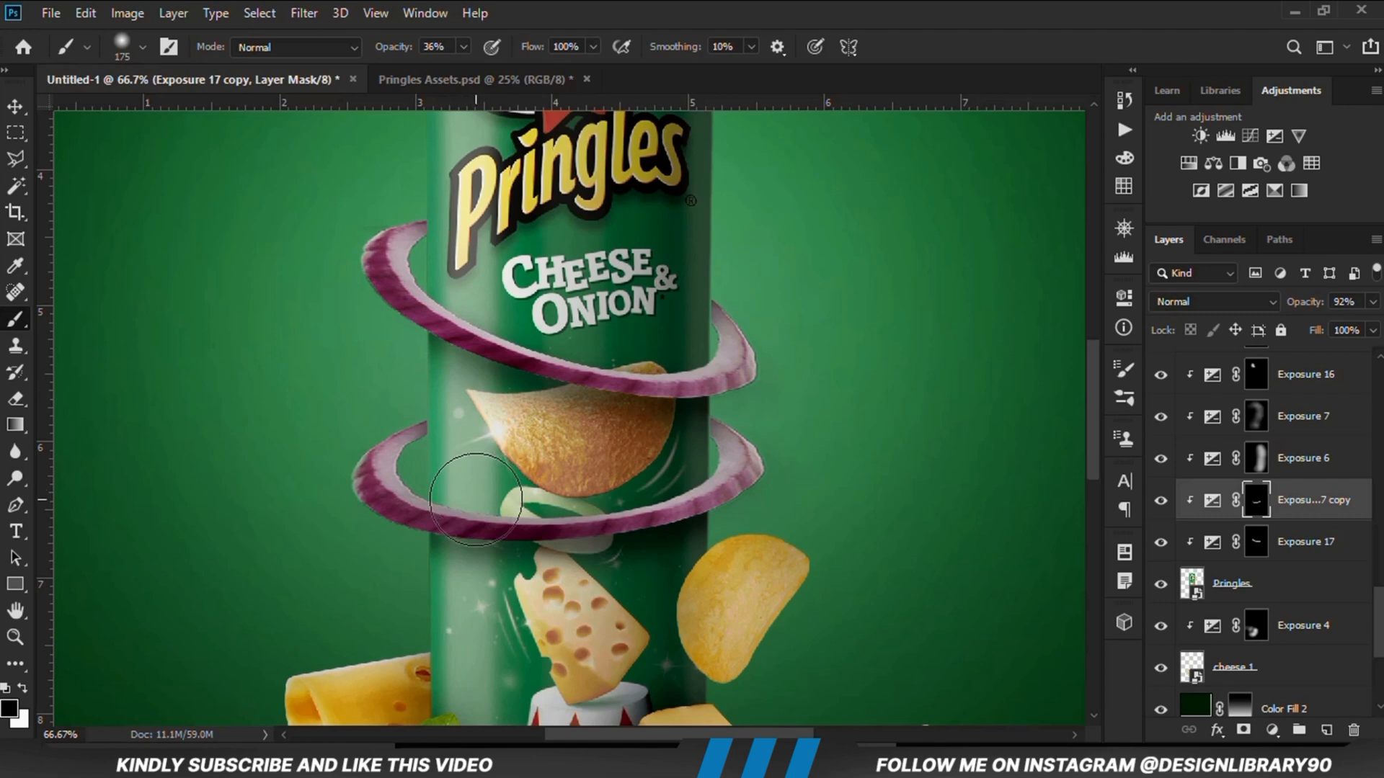
click(1161, 500)
click(1160, 500)
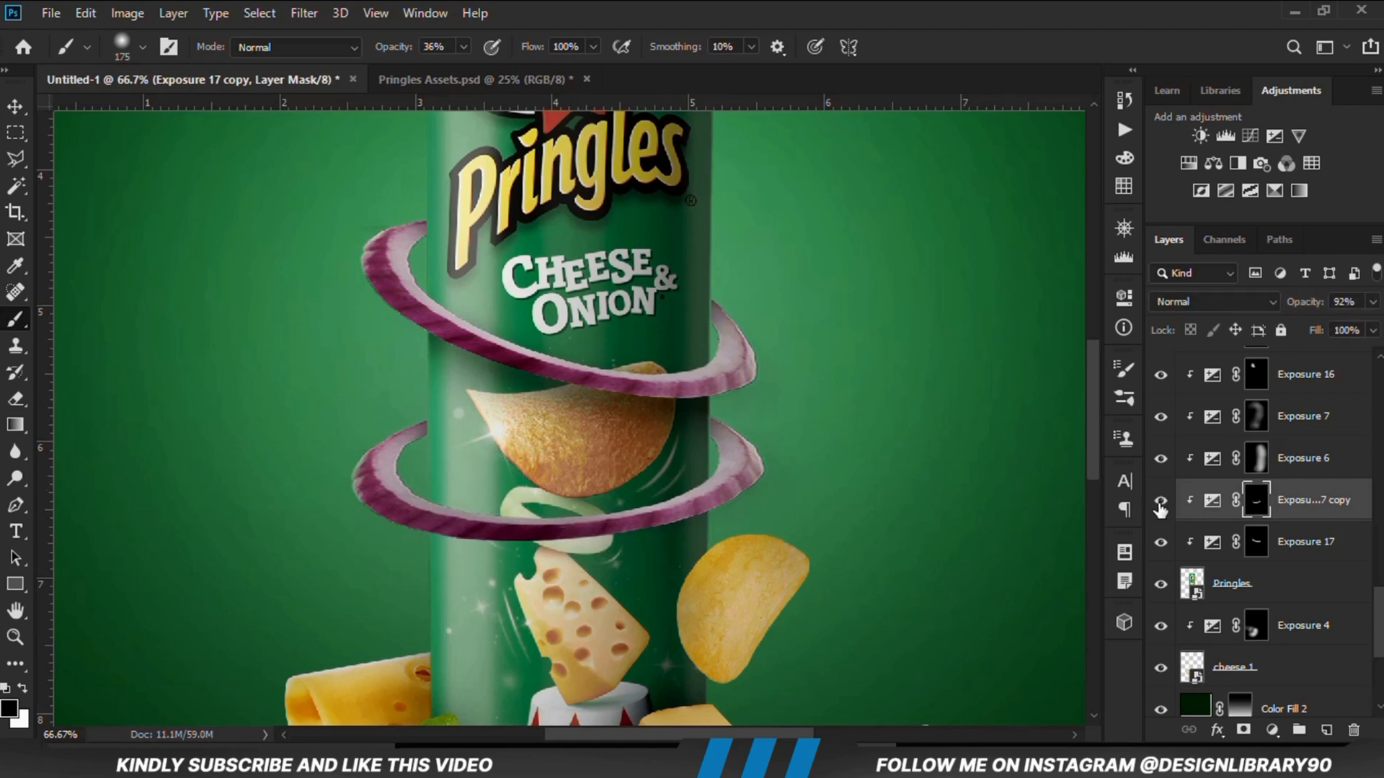
click(1160, 501)
click(1160, 500)
key(ctrl+minus)
key(ctrl+minus)
key(ctrl+minus)
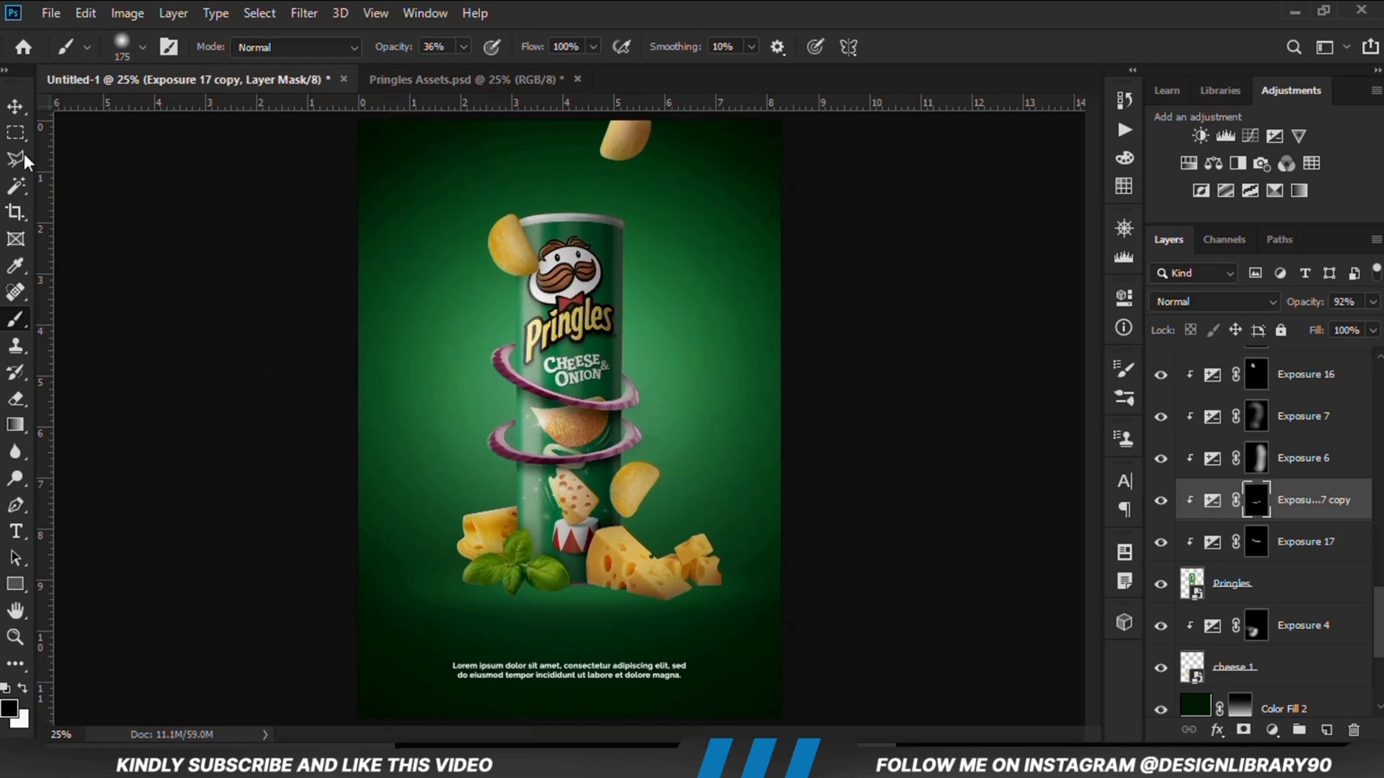
click(14, 106)
click(262, 432)
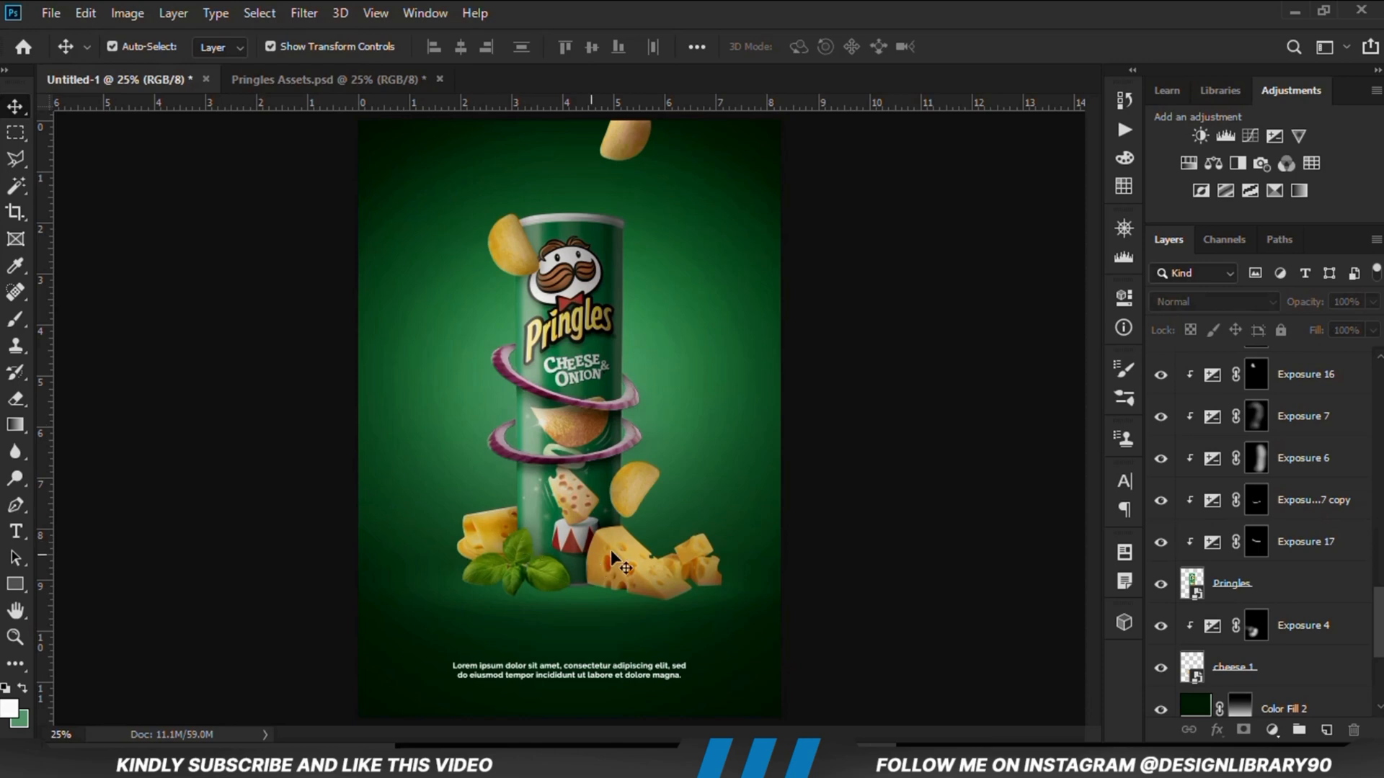
Step: Identify the left cheese's layer and add a new empty layer below it, above Color Fill 2
scroll(1231, 580, down, 3)
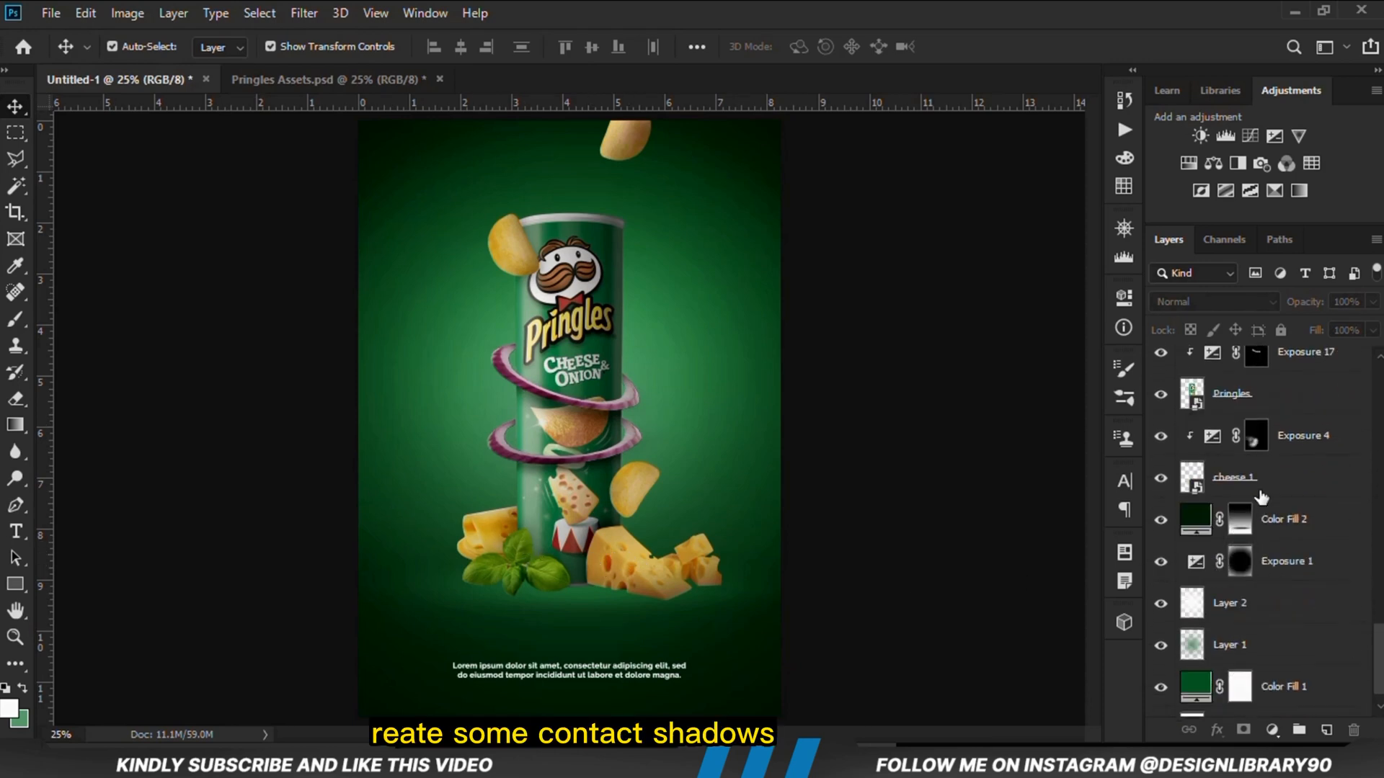
click(1234, 477)
click(1160, 477)
click(1161, 478)
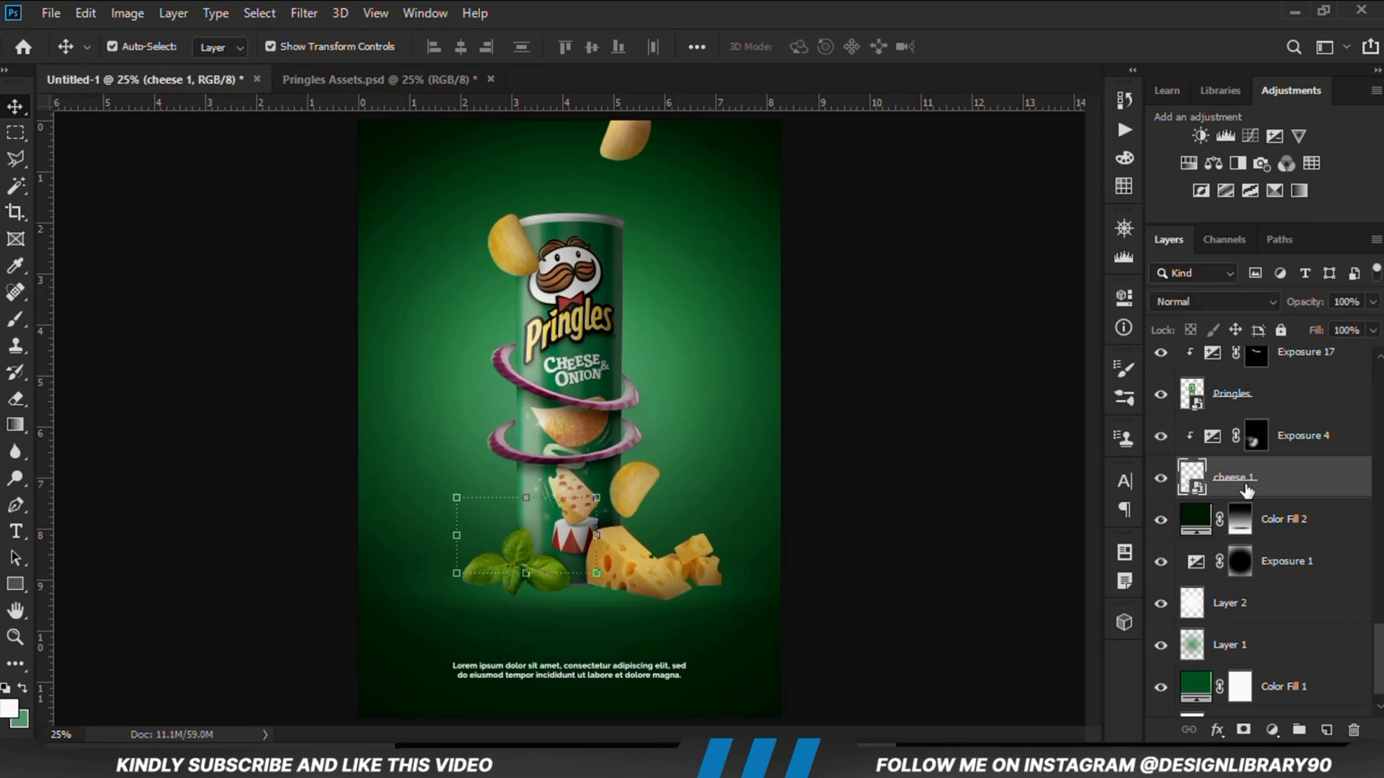
click(1284, 531)
click(1326, 730)
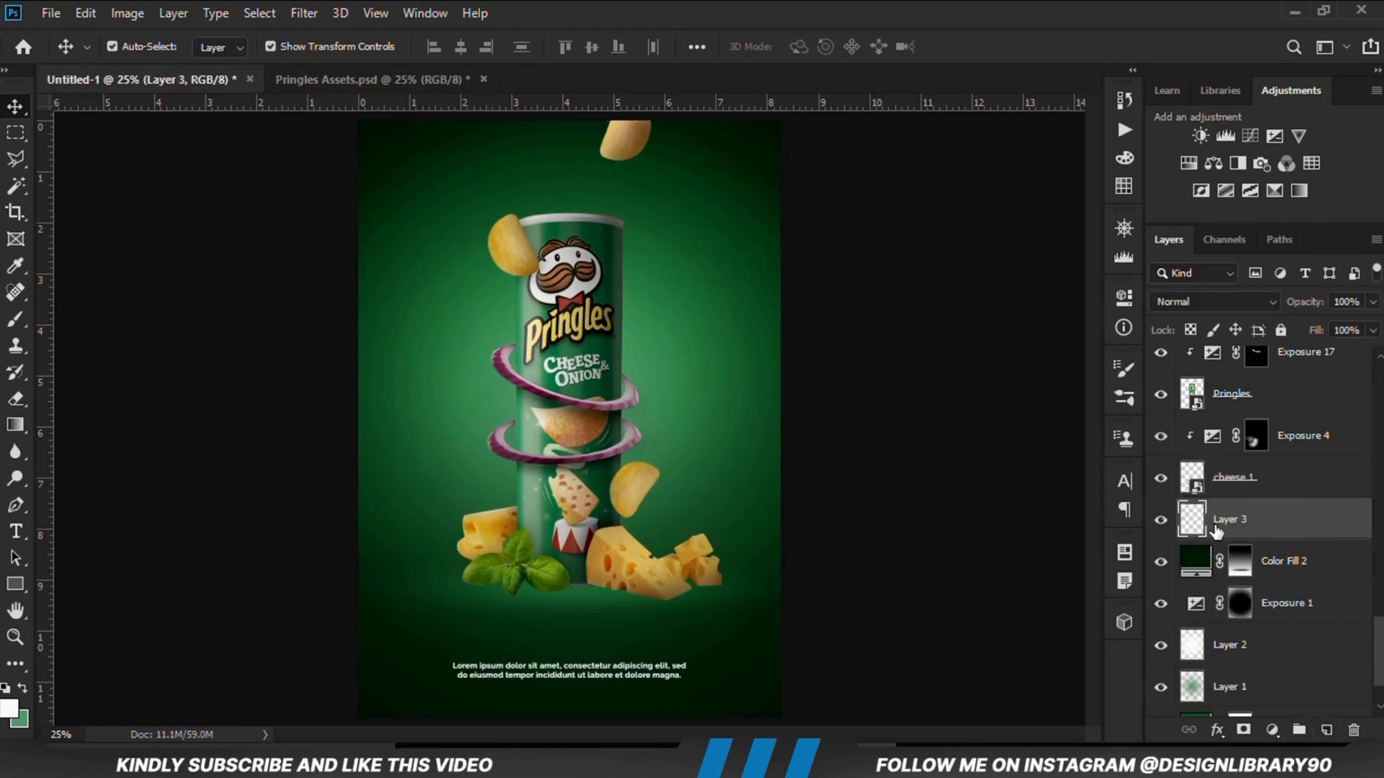
Step: Set up a soft black brush at 300 px, 0% hardness and 100% opacity for painting on Layer 3
right_click(16, 319)
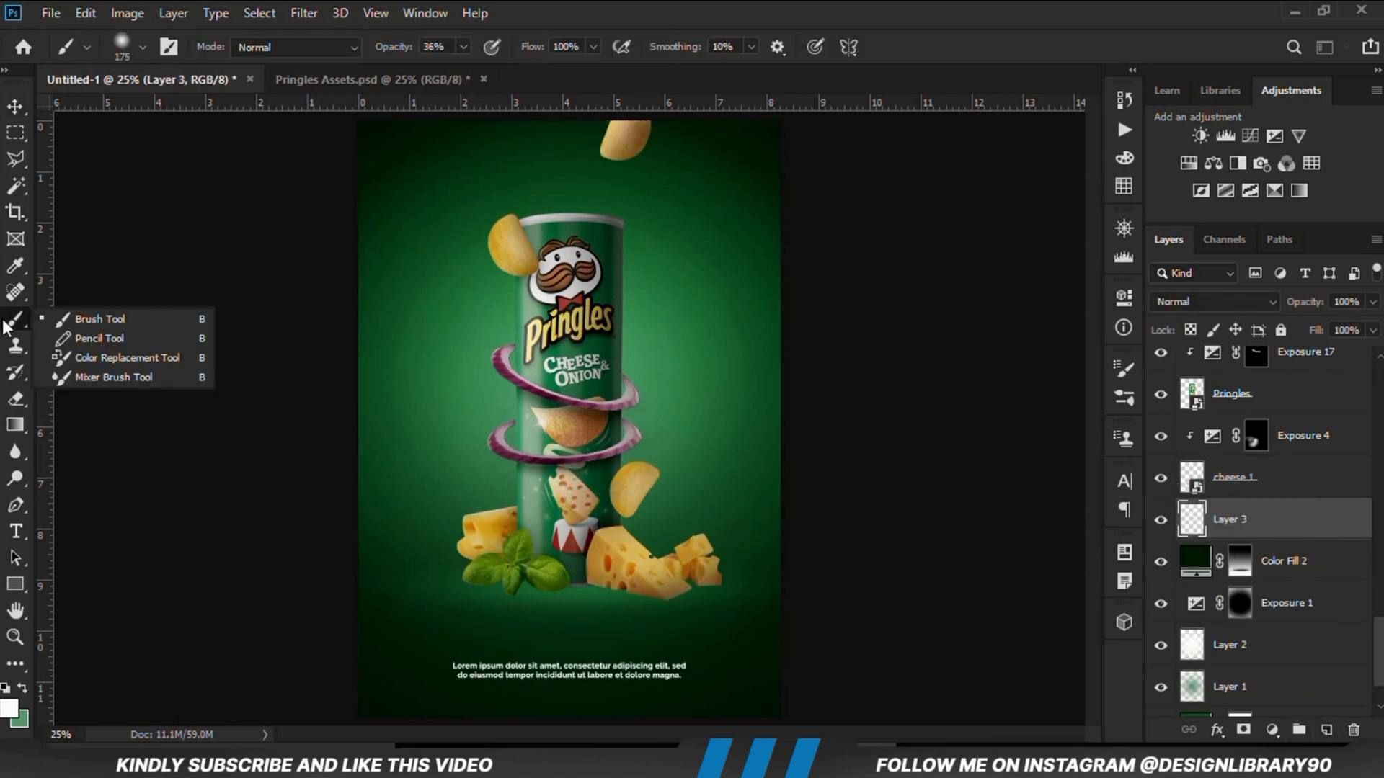
click(144, 328)
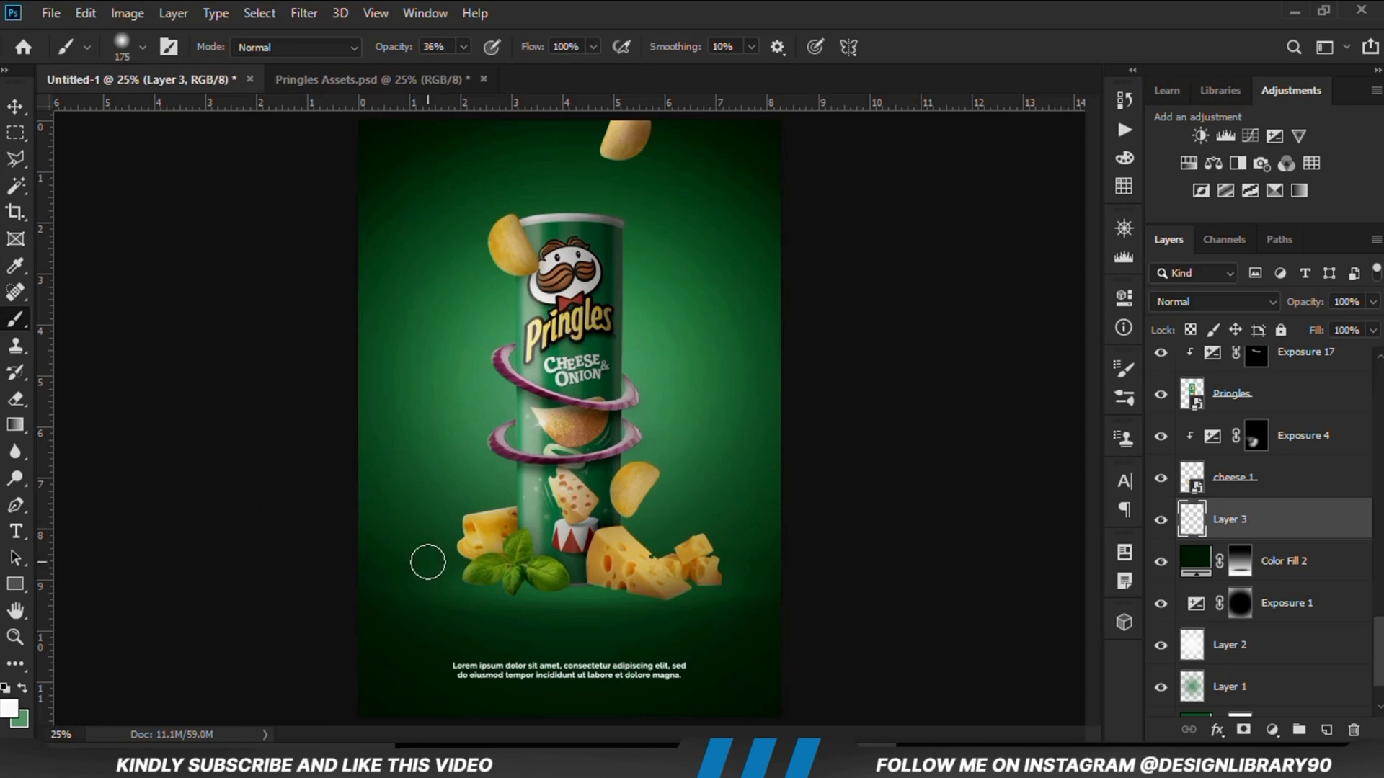
click(462, 47)
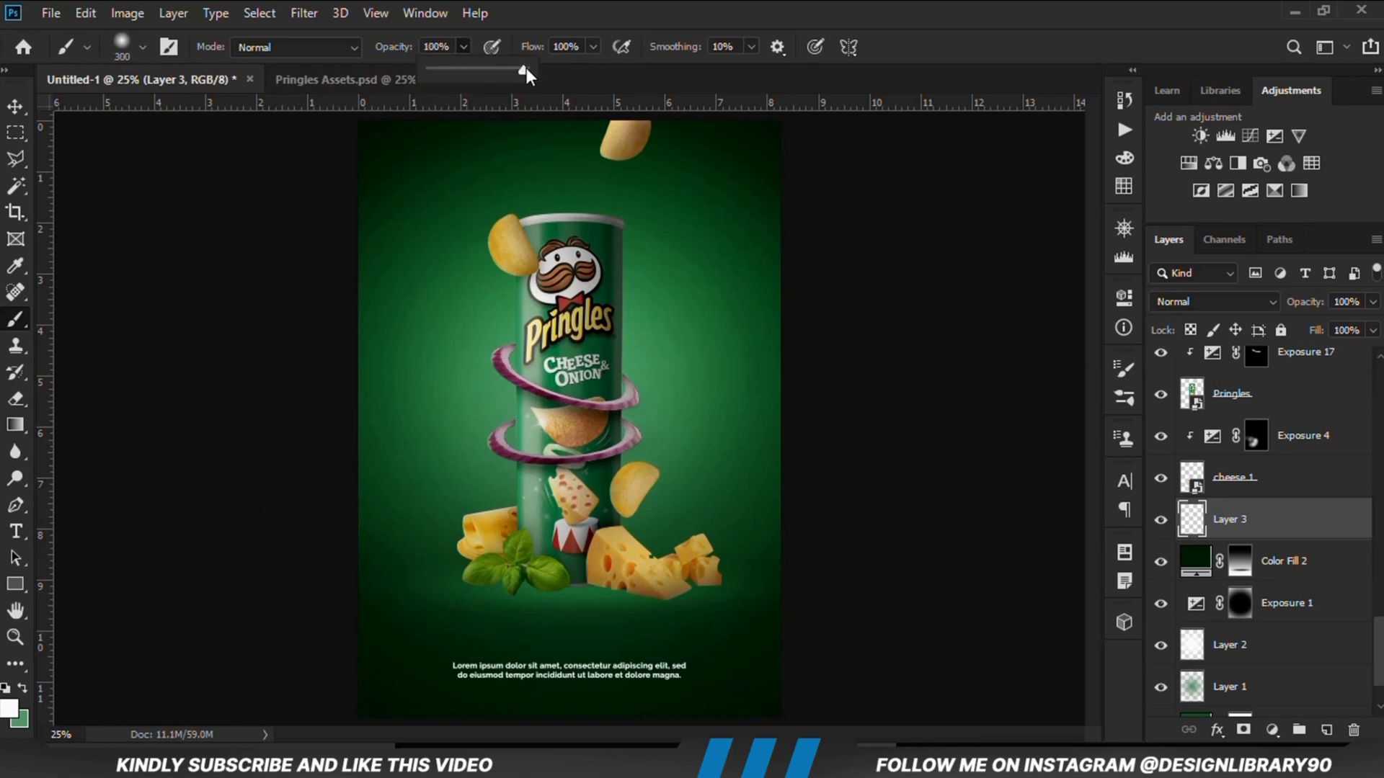
drag(518, 70, 532, 69)
right_click(550, 360)
click(621, 235)
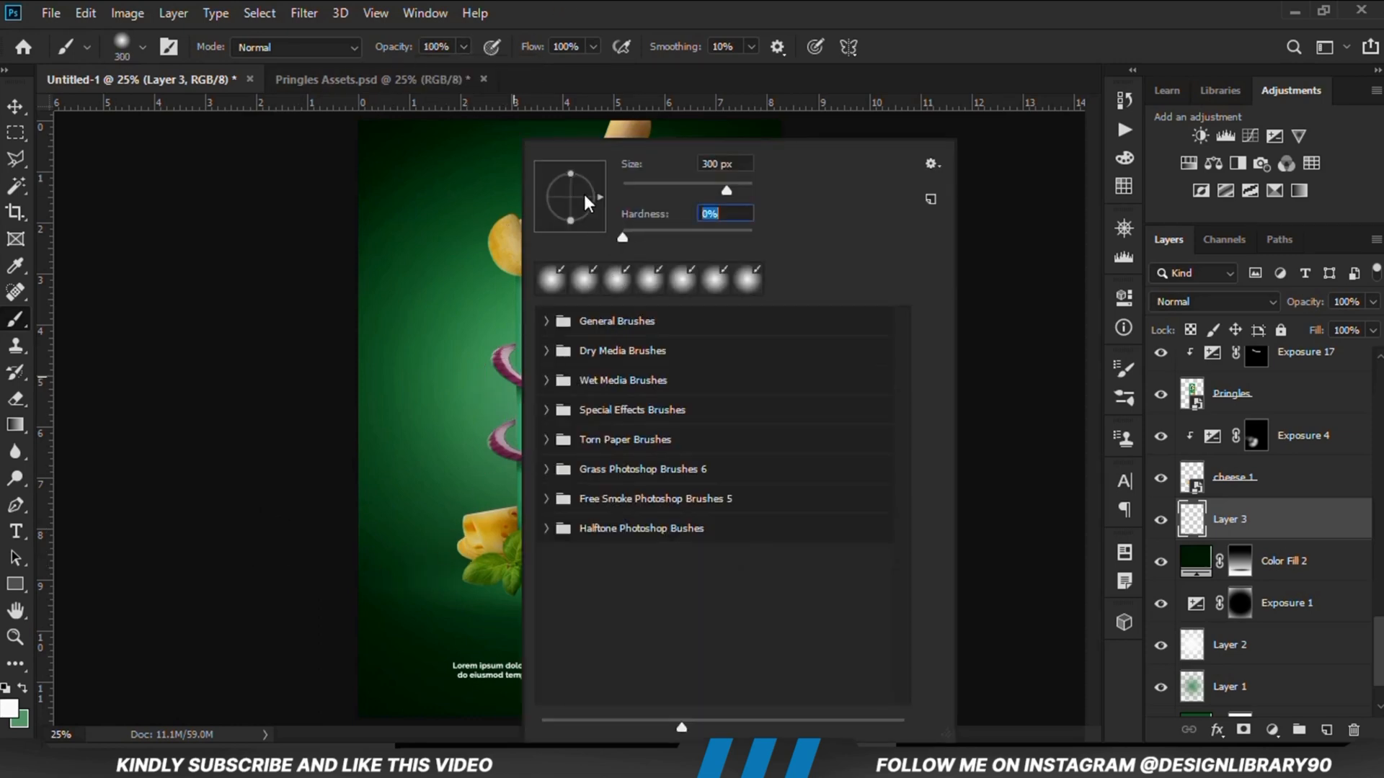
click(542, 6)
click(6, 686)
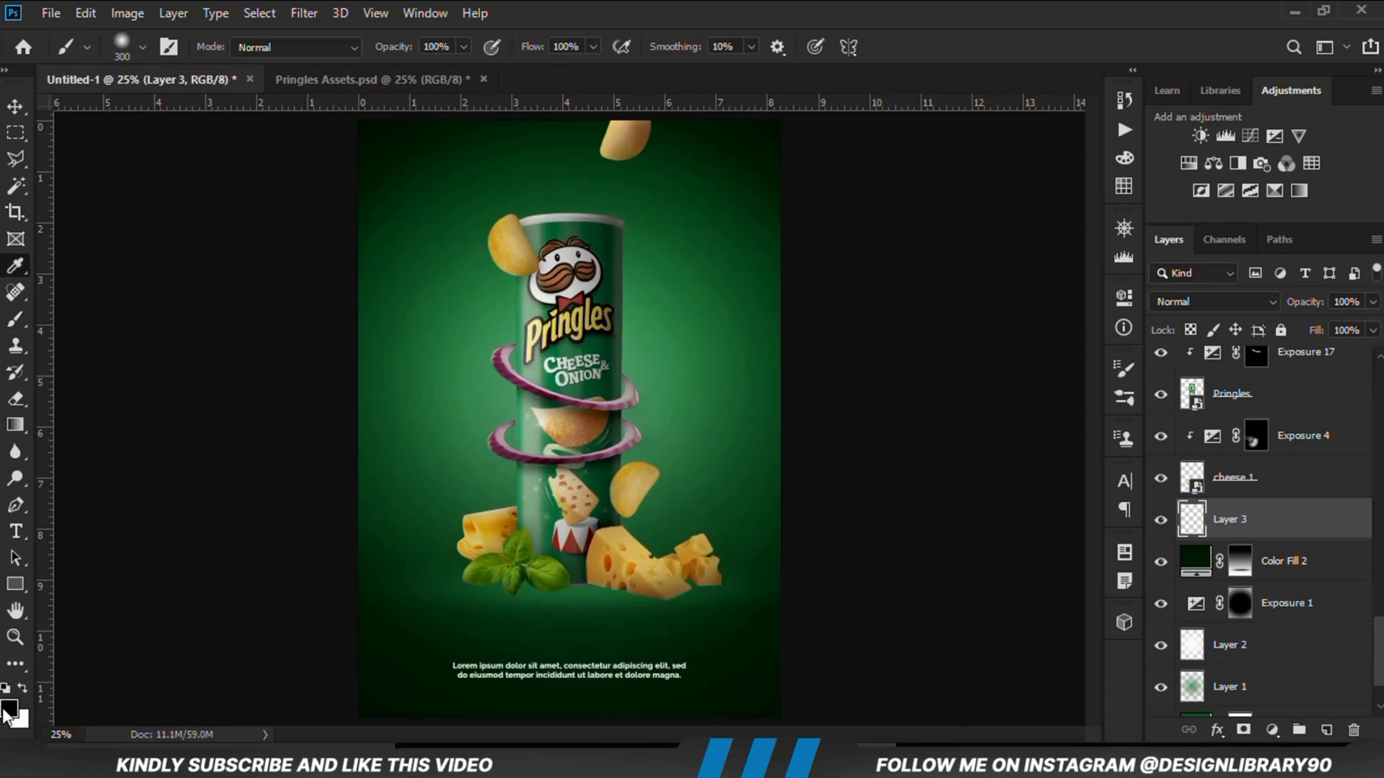
click(6, 710)
click(825, 217)
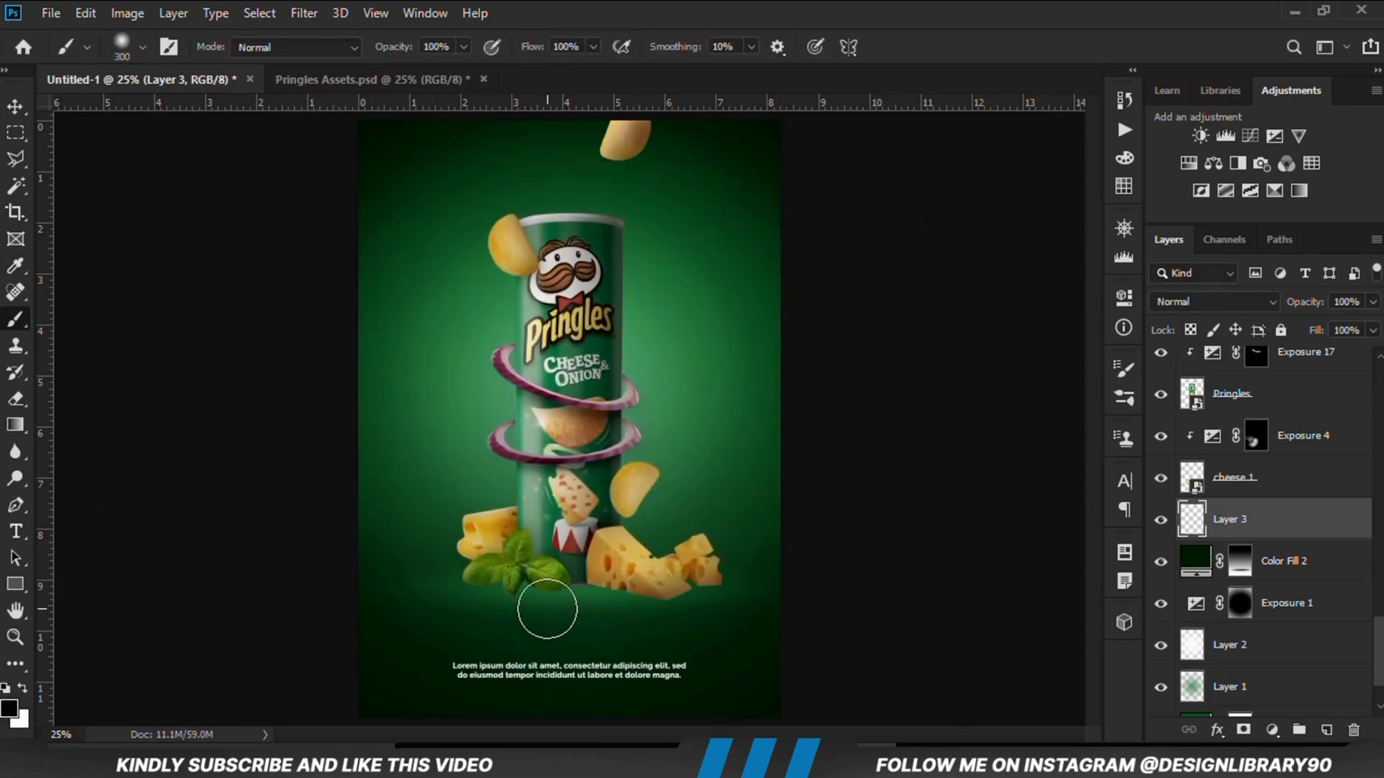
Step: Flatten the brush tip by setting its roundness to 7%
click(1123, 371)
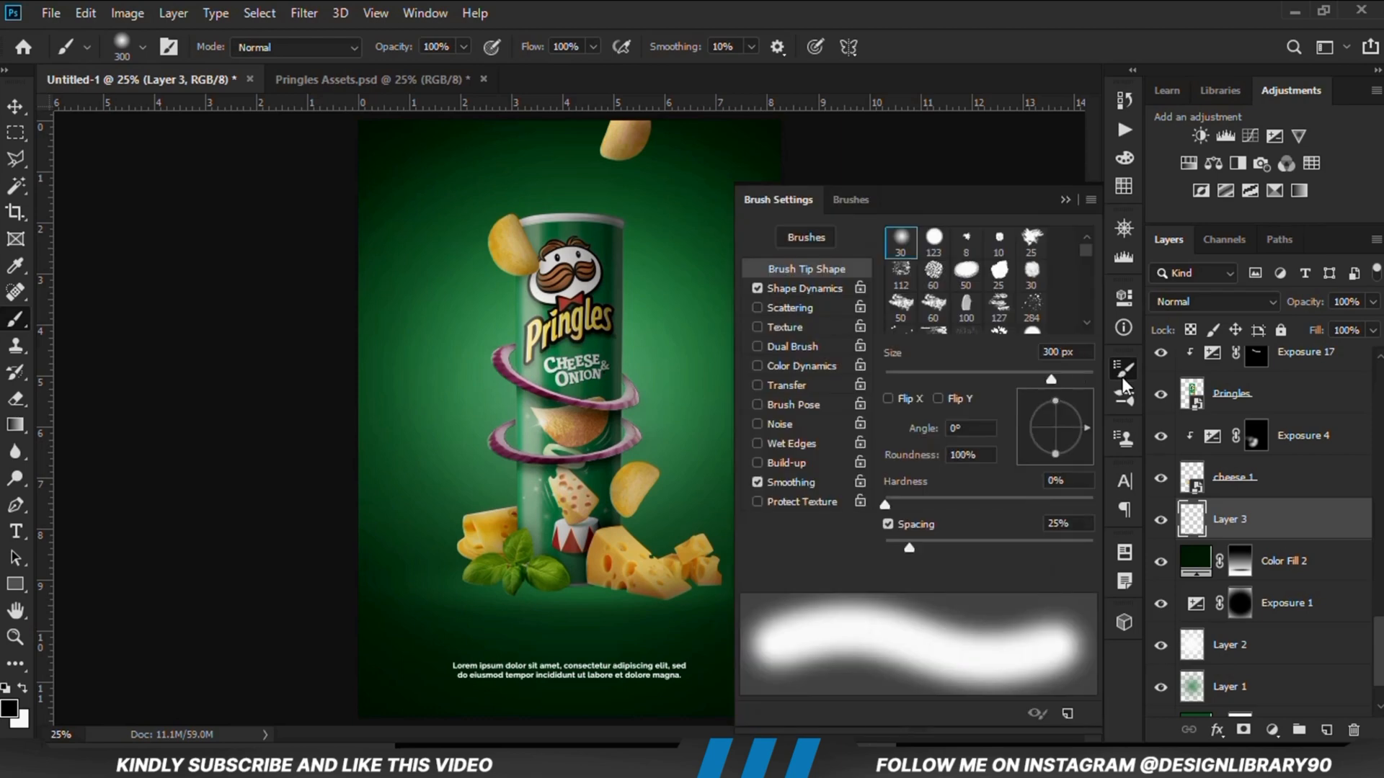
drag(983, 455, 940, 465)
text(6)
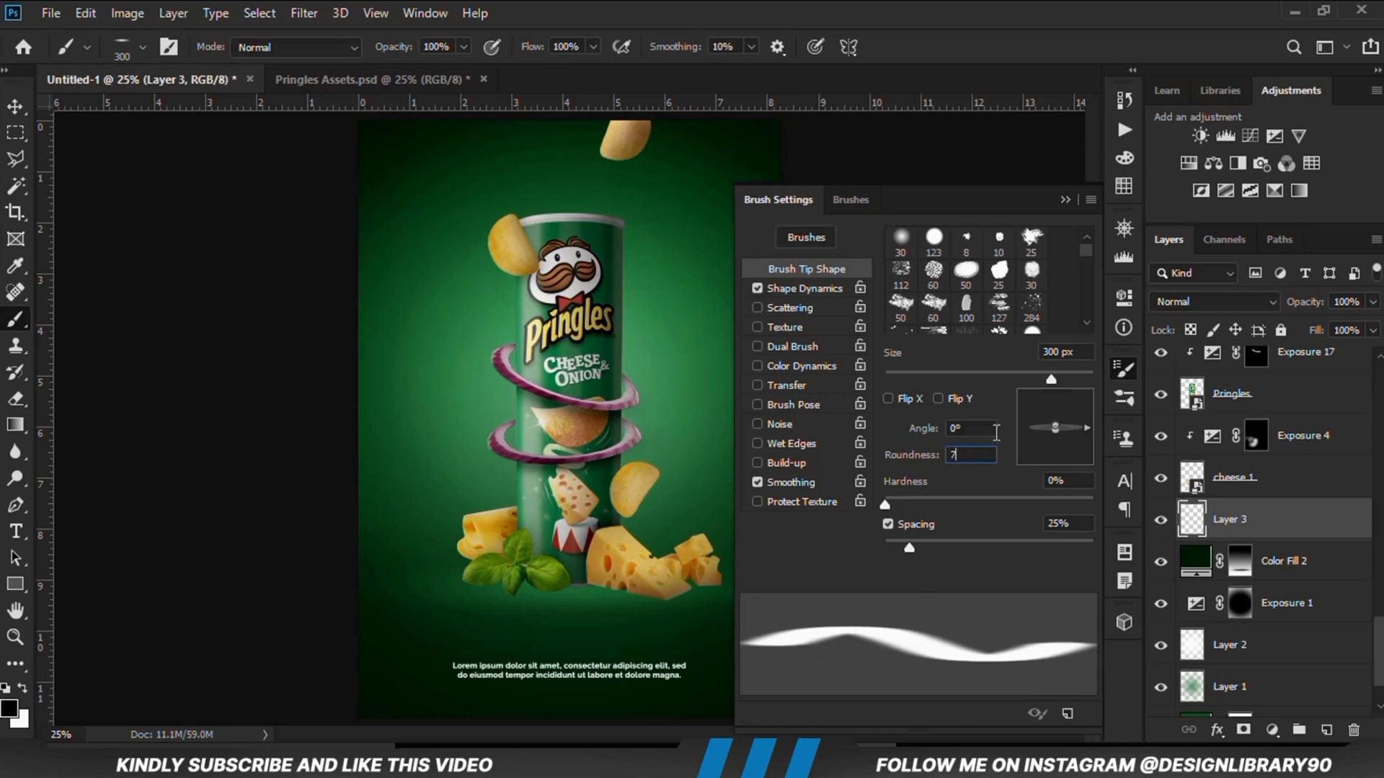
click(1066, 200)
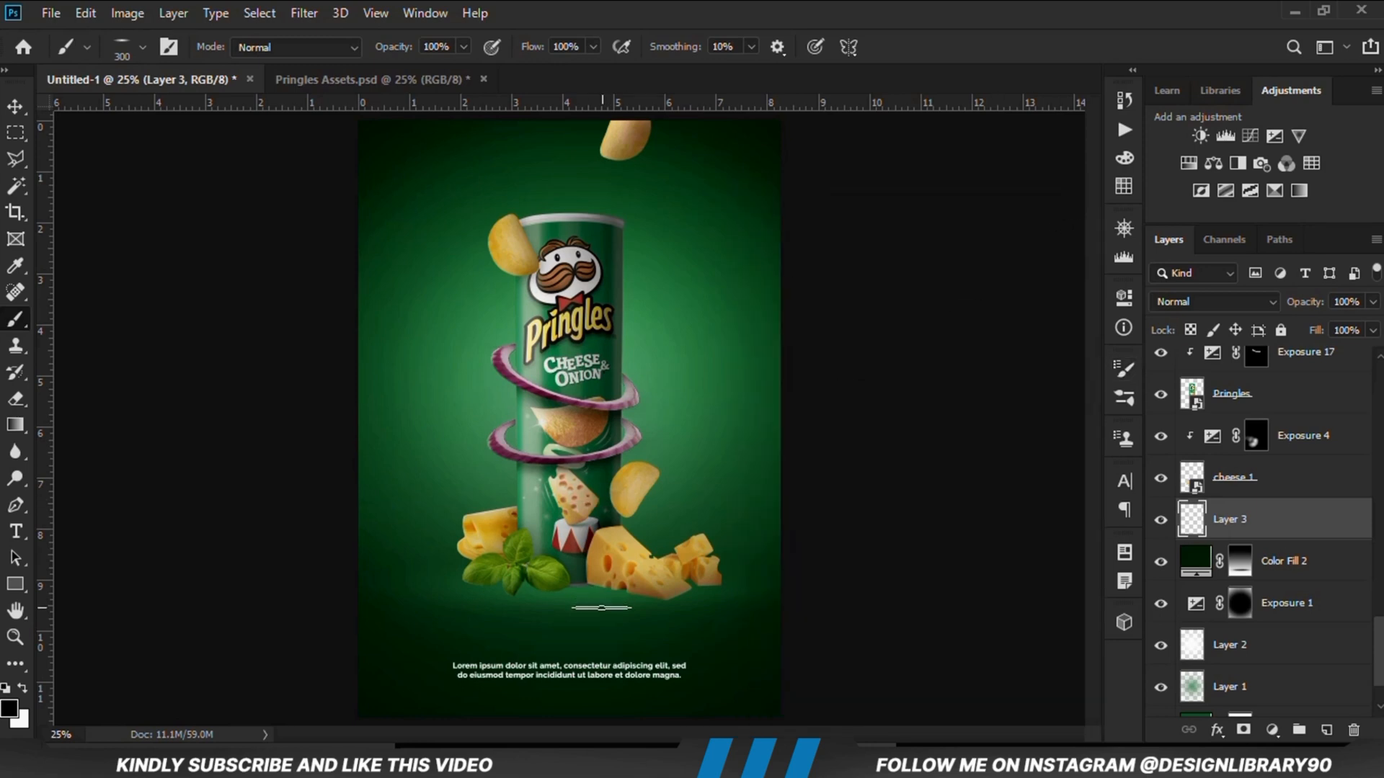
Step: Paint flat black contact shadows under the basil leaves, using brush size 250 for the outer leaf, and lower Layer 3's opacity
scroll(569, 649, up, 2)
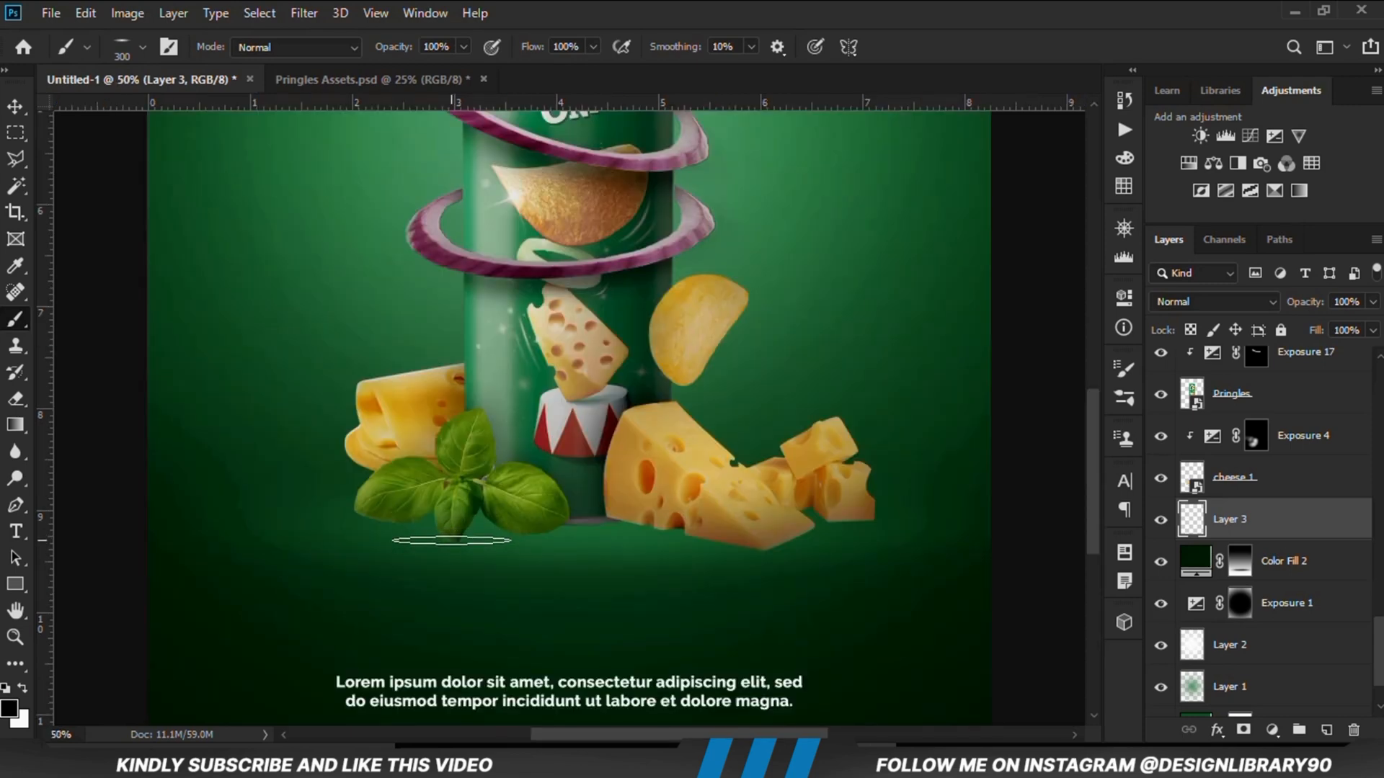
drag(452, 540, 432, 542)
key(bracketleft)
key(bracketleft)
key(bracketright)
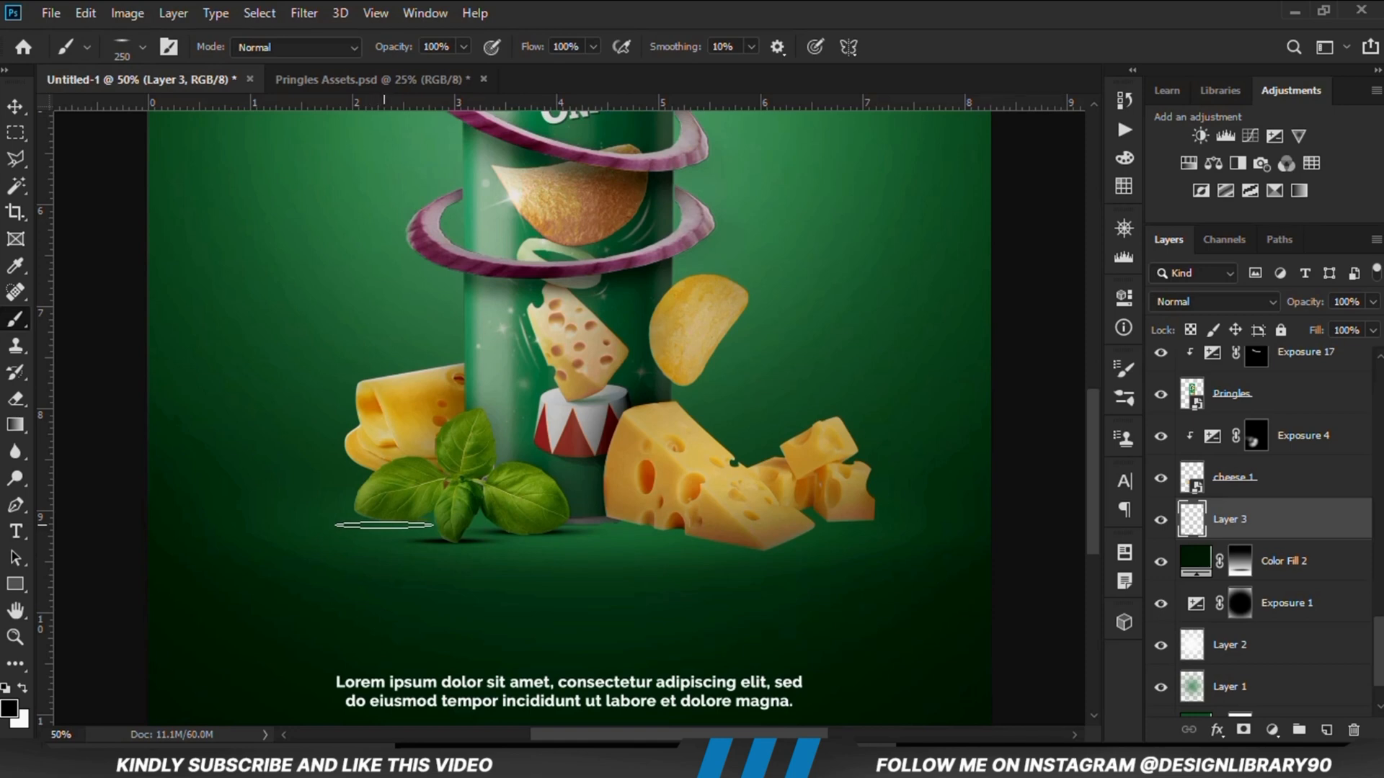
click(383, 524)
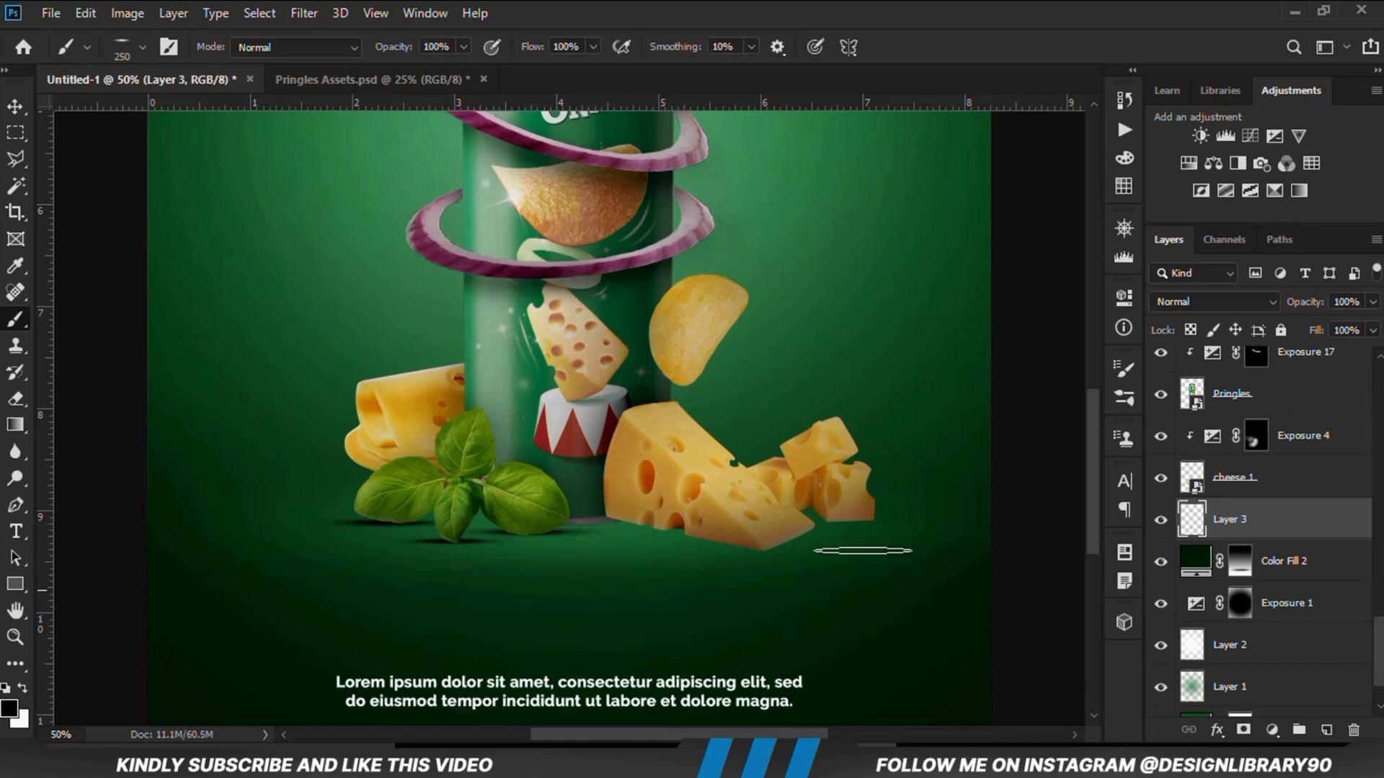
click(1373, 302)
drag(1373, 326, 1332, 343)
Step: Add a layer above Layer 3, paint a 300 px black shadow beneath the small cheese cubes, and lower its opacity to 55%
click(1325, 730)
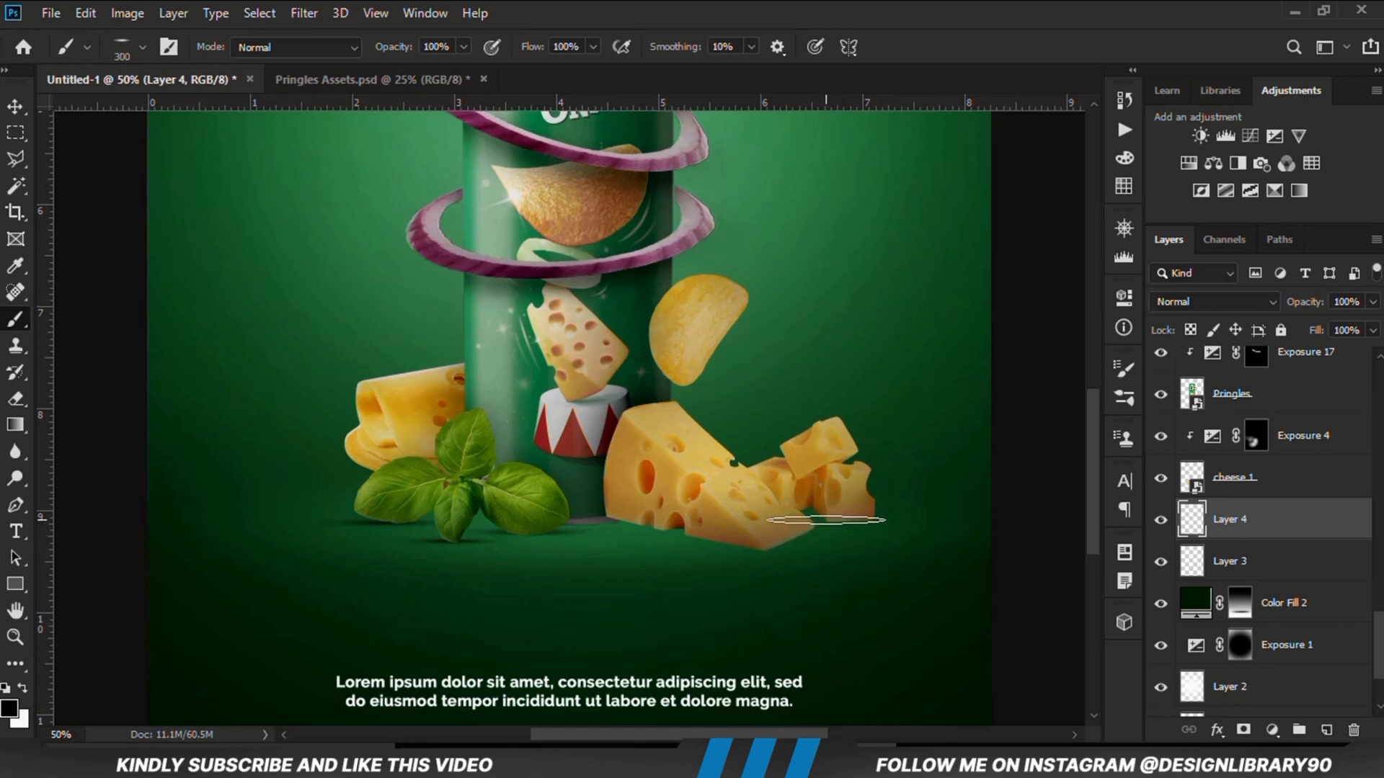
click(1372, 302)
drag(1376, 324, 1354, 333)
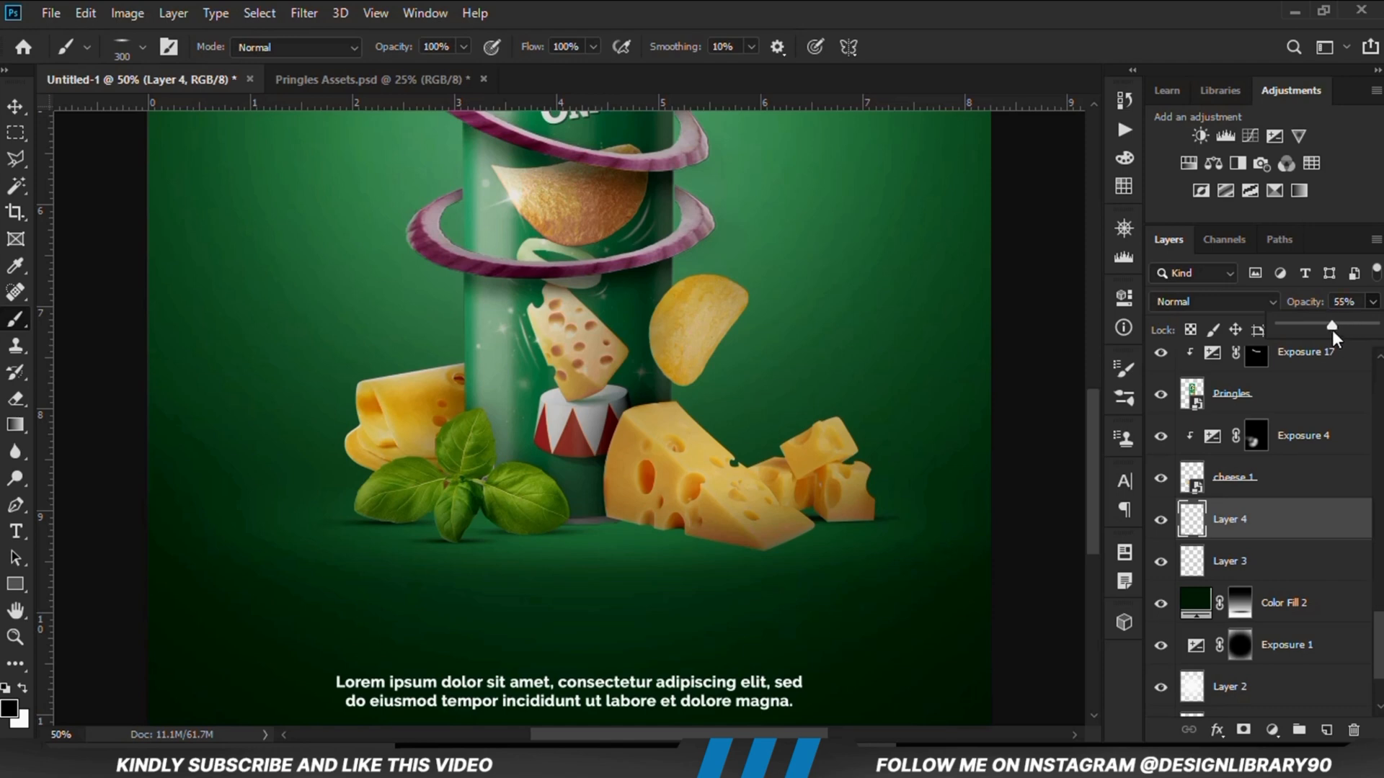
Step: Add a layer above Layer 4 and paint black contact shadows under the large cheese wedge with the flat brush at 500 and 400 px
click(1326, 729)
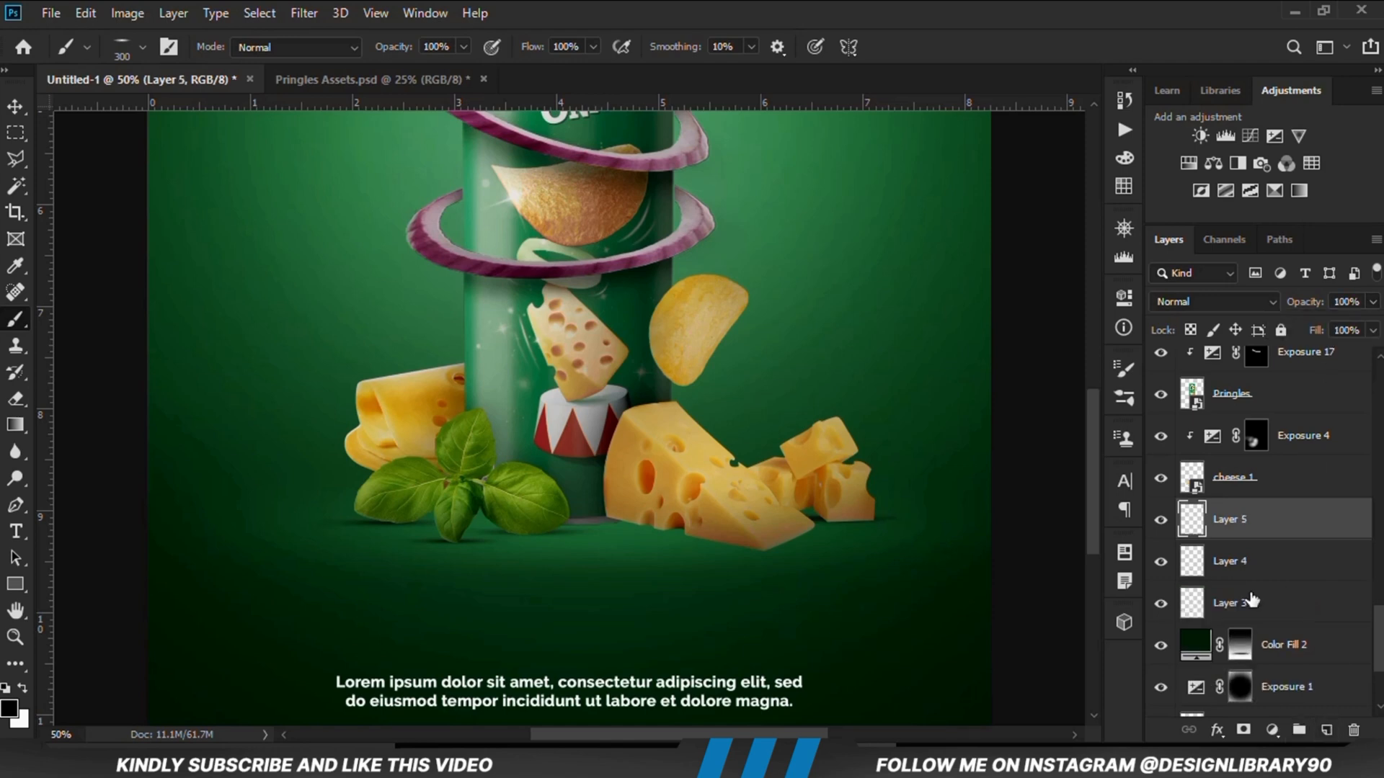
key(bracketright)
key(bracketright)
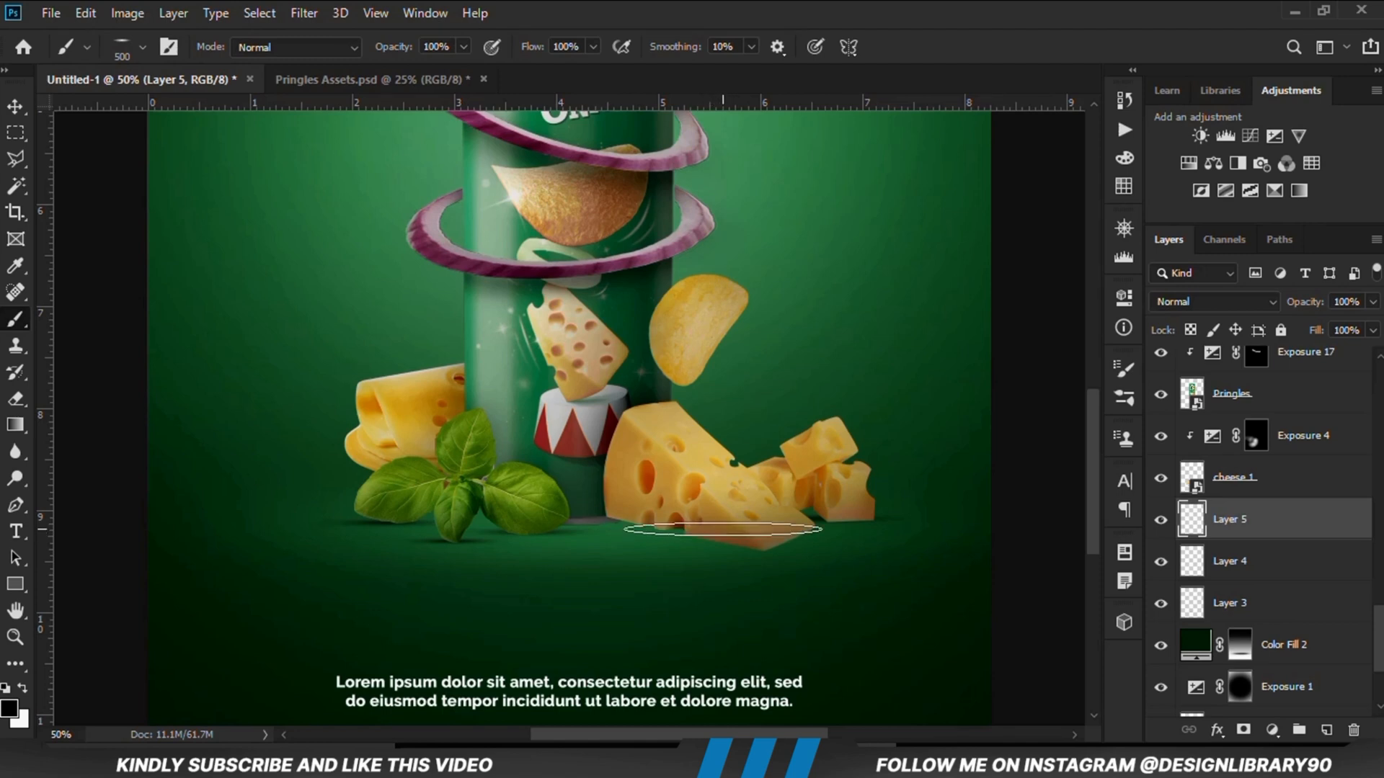
key(bracketleft)
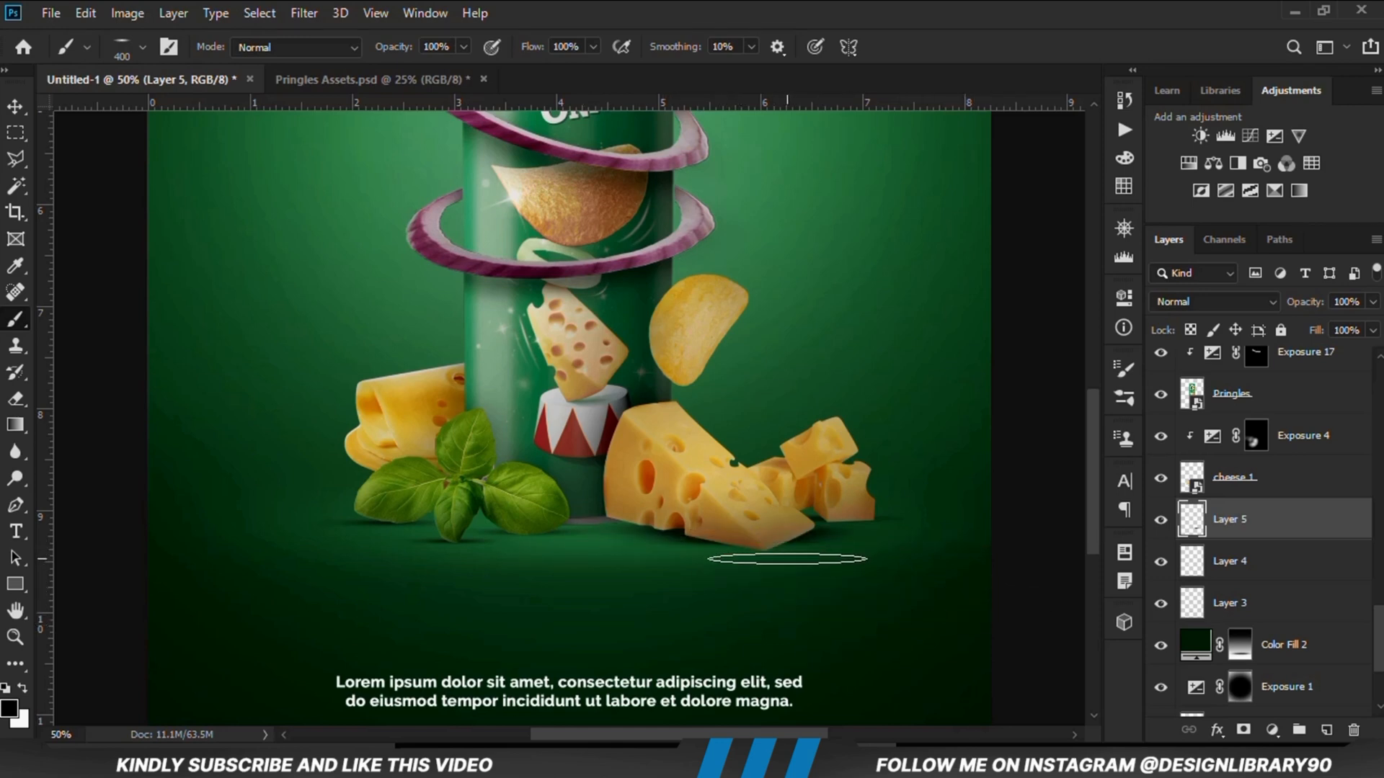
key(bracketleft)
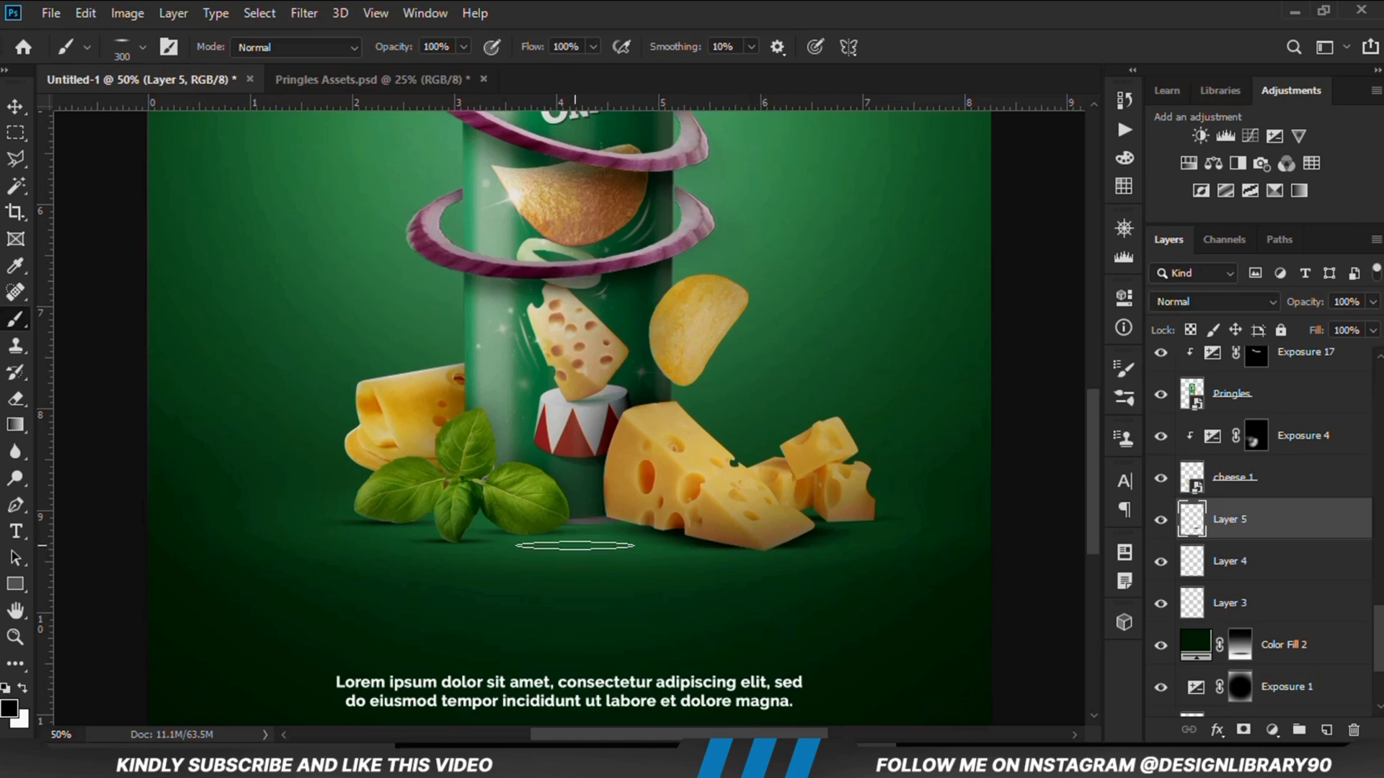
Step: Compare the large cheese's shadow layer hidden and shown, and lower its opacity to 59%
click(1160, 521)
click(1159, 521)
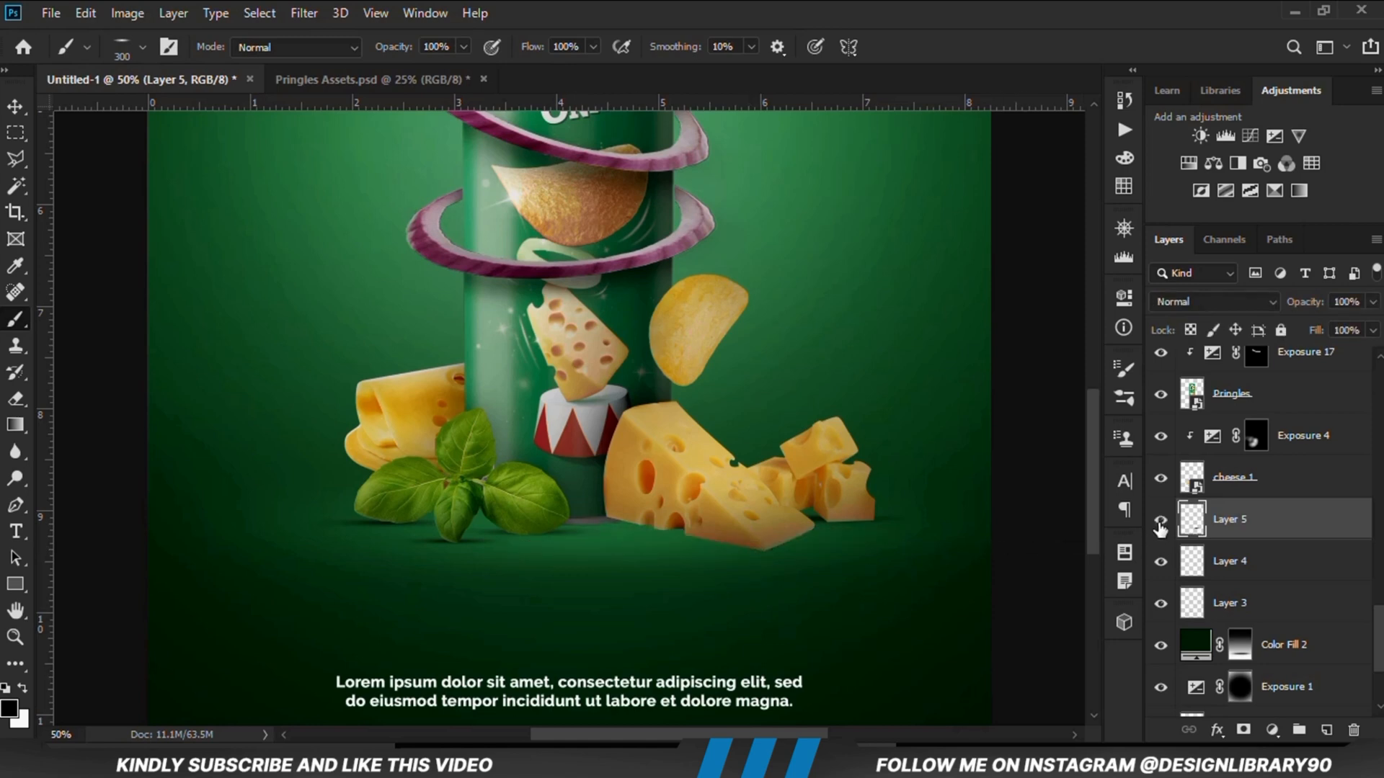
click(1373, 302)
drag(1371, 325, 1353, 322)
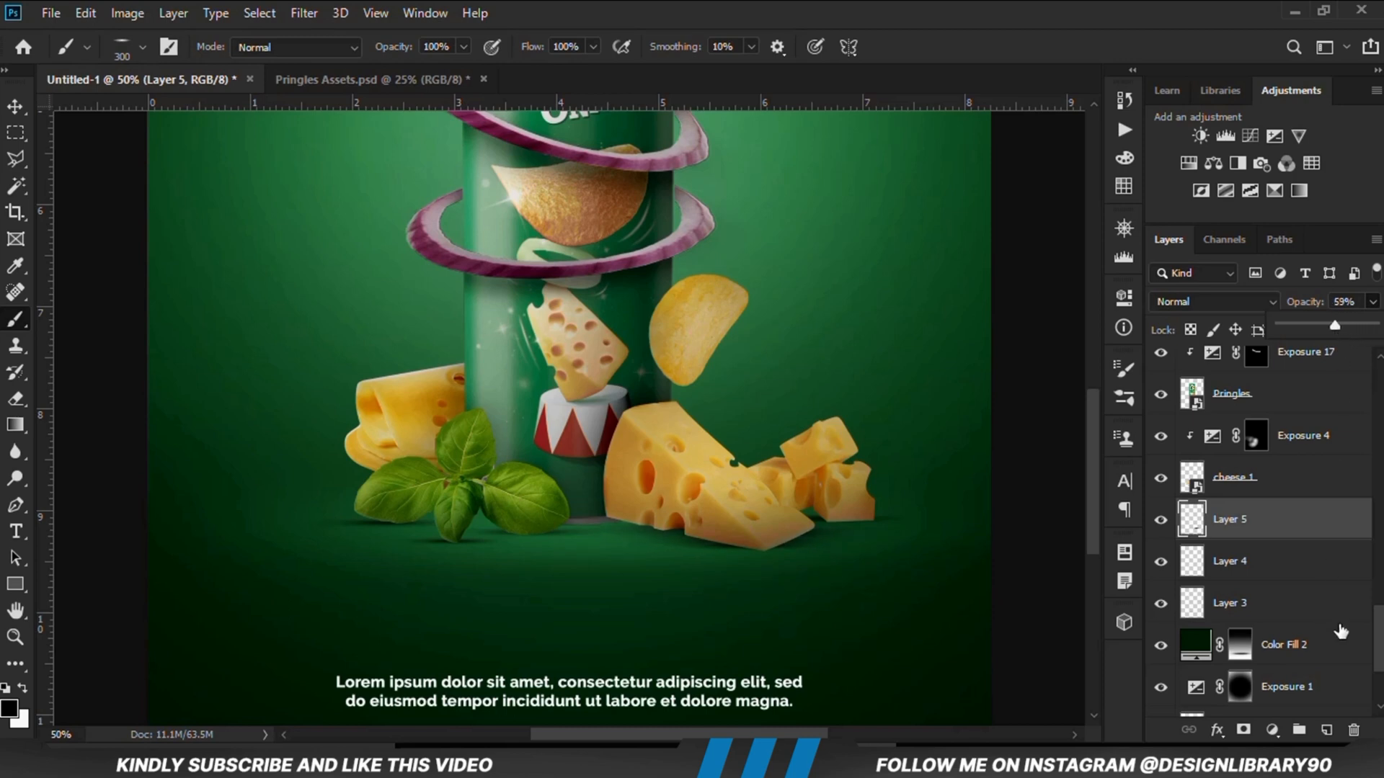
Step: Add a layer above Layer 5 and paint a black contact shadow under the can's base at brush size 400
click(1326, 730)
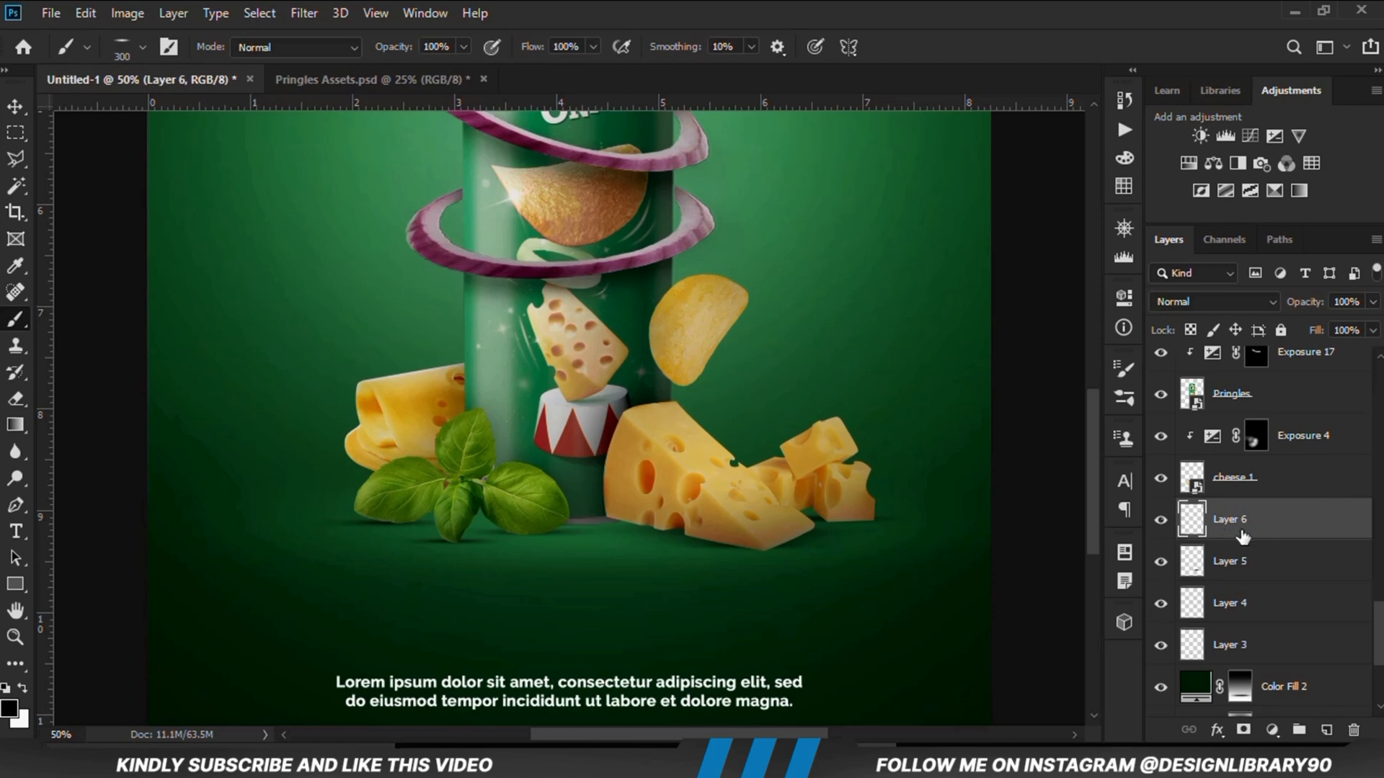
key(bracketright)
key(bracketright)
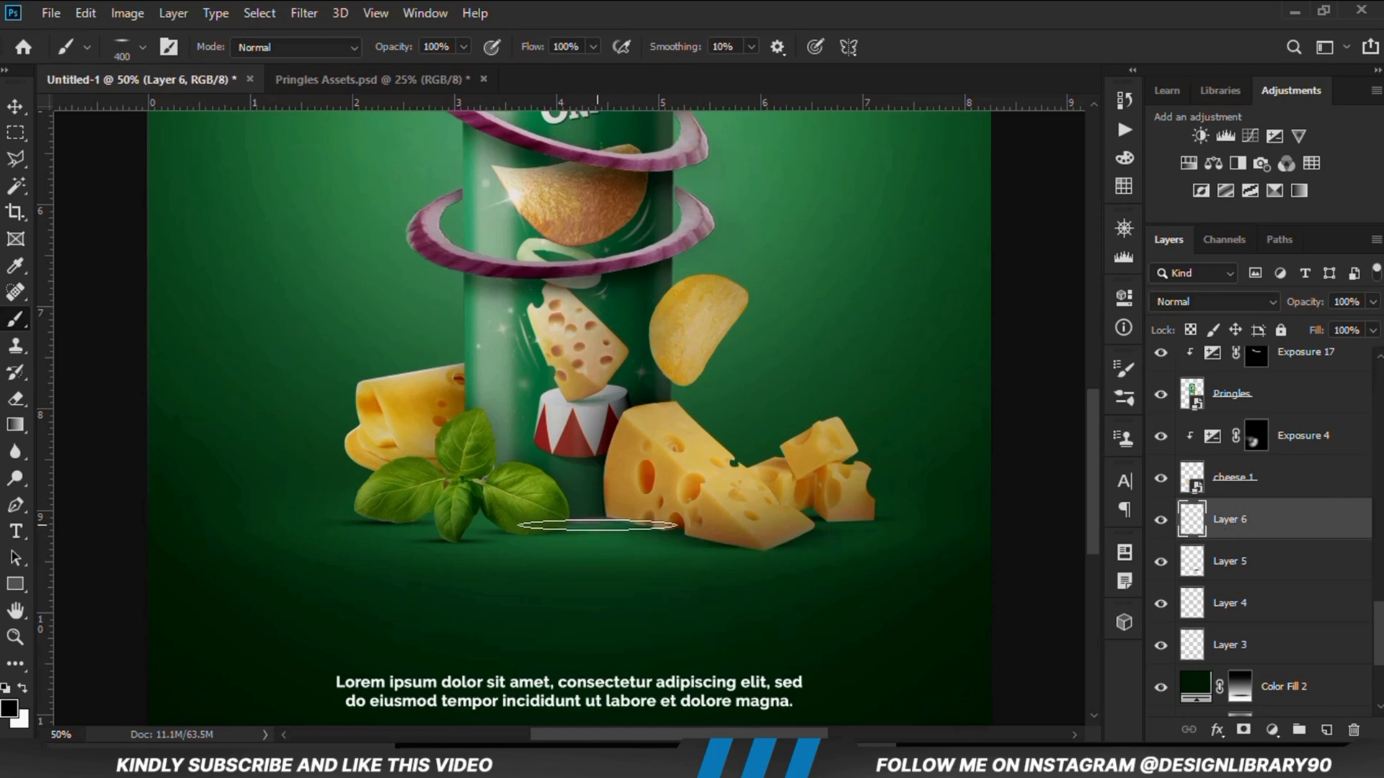
mouse_move(587, 525)
mouse_down()
mouse_move(723, 543)
mouse_move(646, 547)
mouse_move(611, 528)
mouse_up()
key(bracketleft)
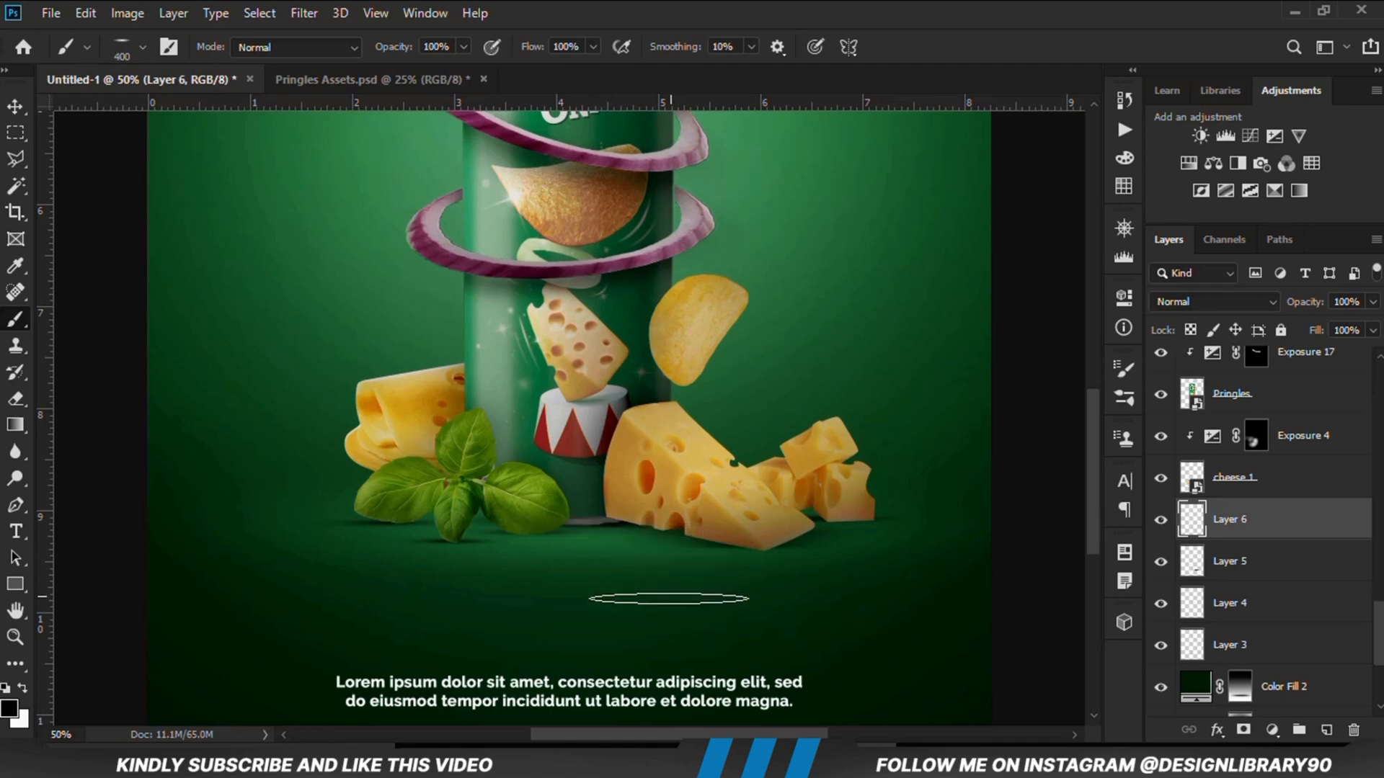
Step: Compare the can's shadow layer hidden and shown, and lower its opacity to 73%
click(1161, 519)
click(1161, 520)
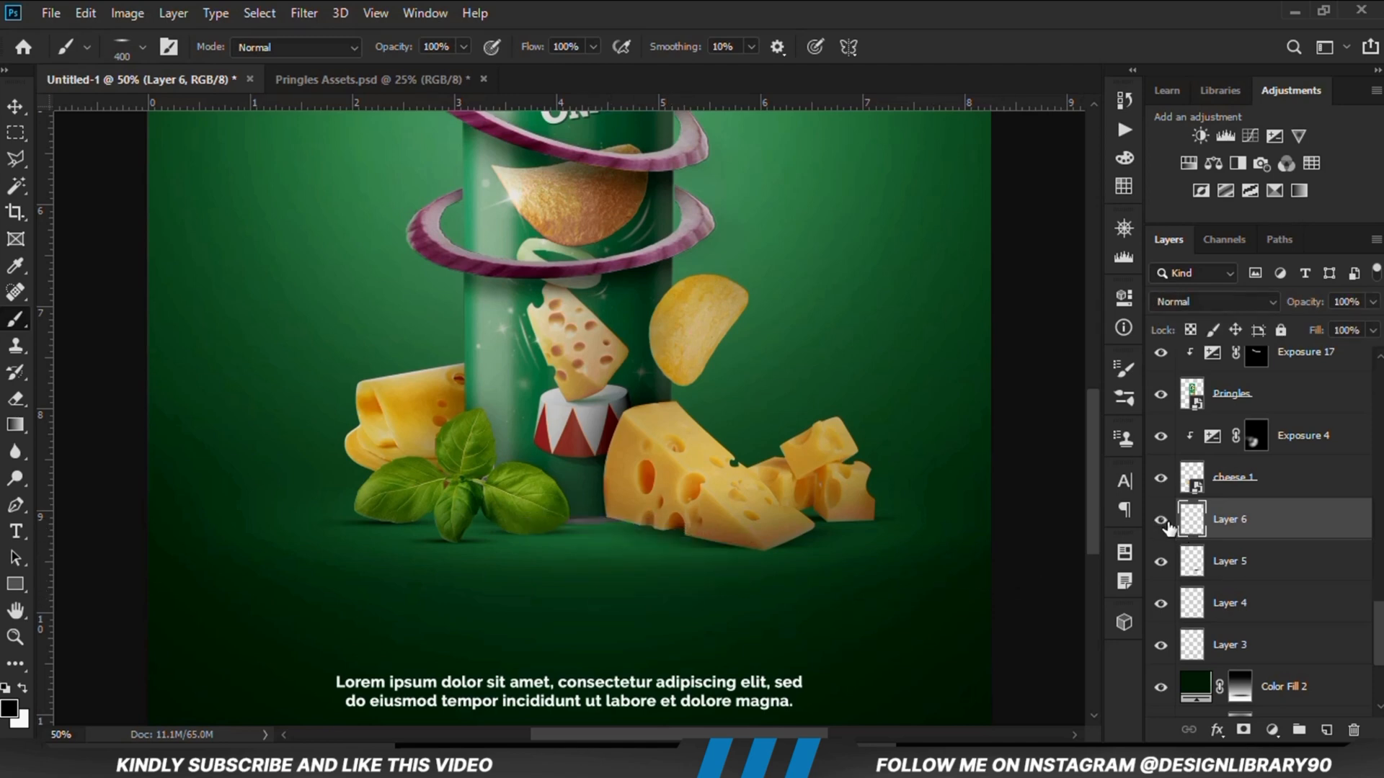
click(1373, 302)
drag(1342, 335, 1347, 333)
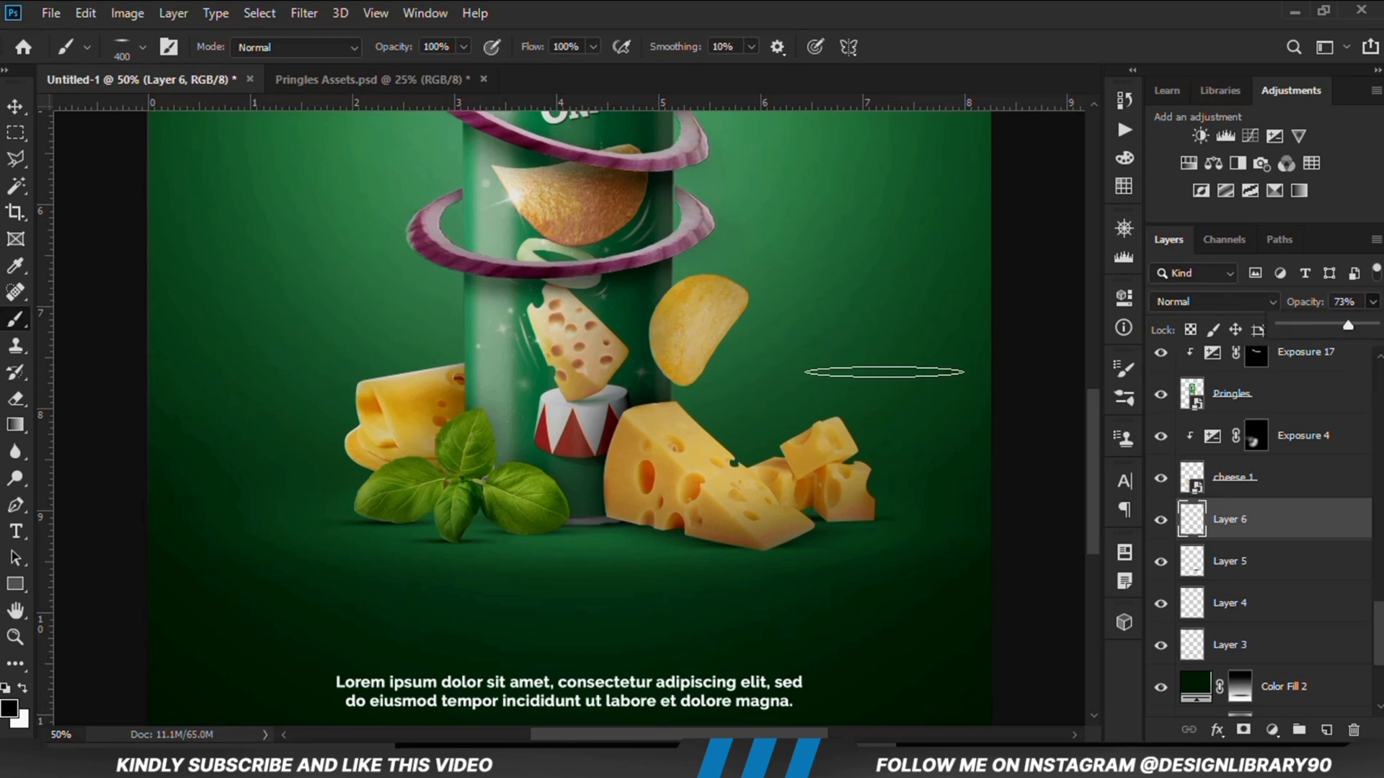
key(ctrl+minus)
key(ctrl+minus)
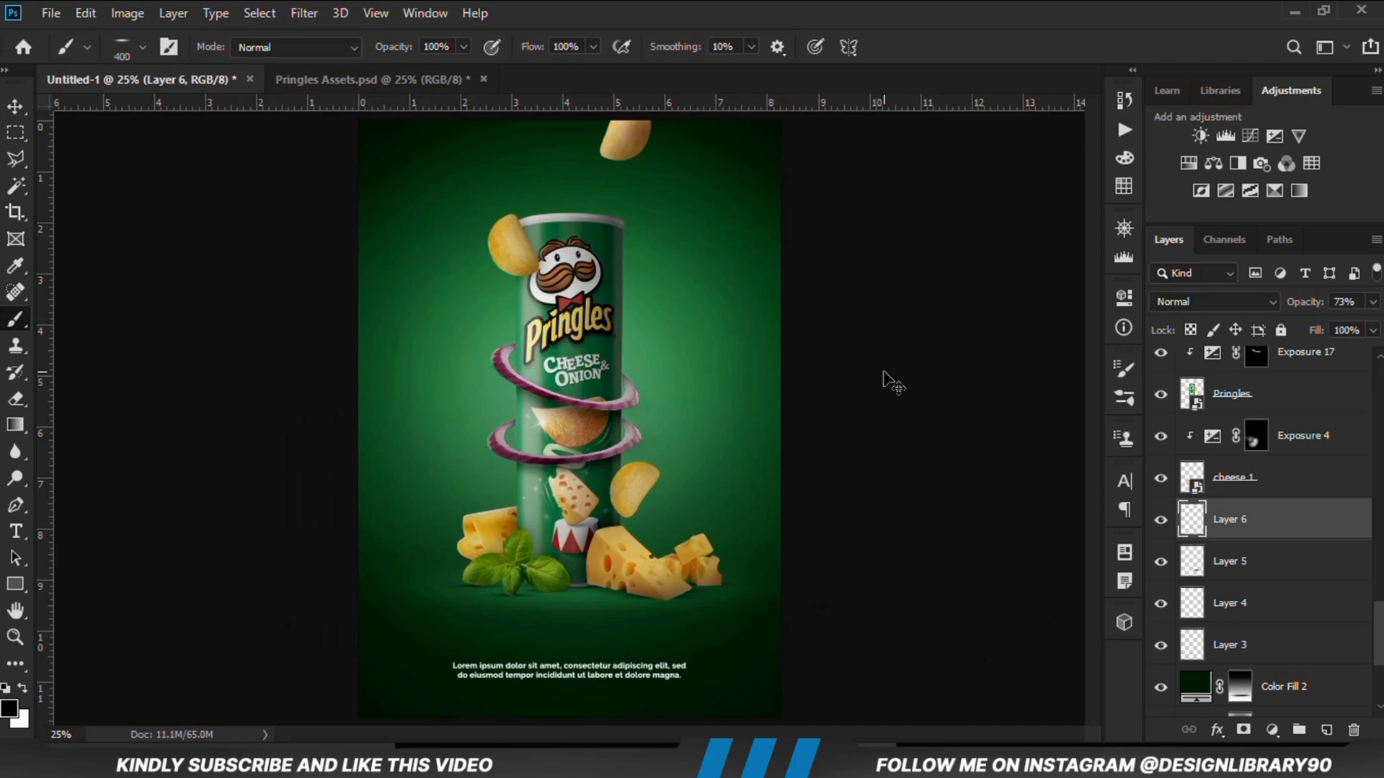
Step: On a new layer above Layer 6, paint a ground shadow with the 400 px brush at 9% roundness, and set the layer's opacity to 47%
click(1326, 730)
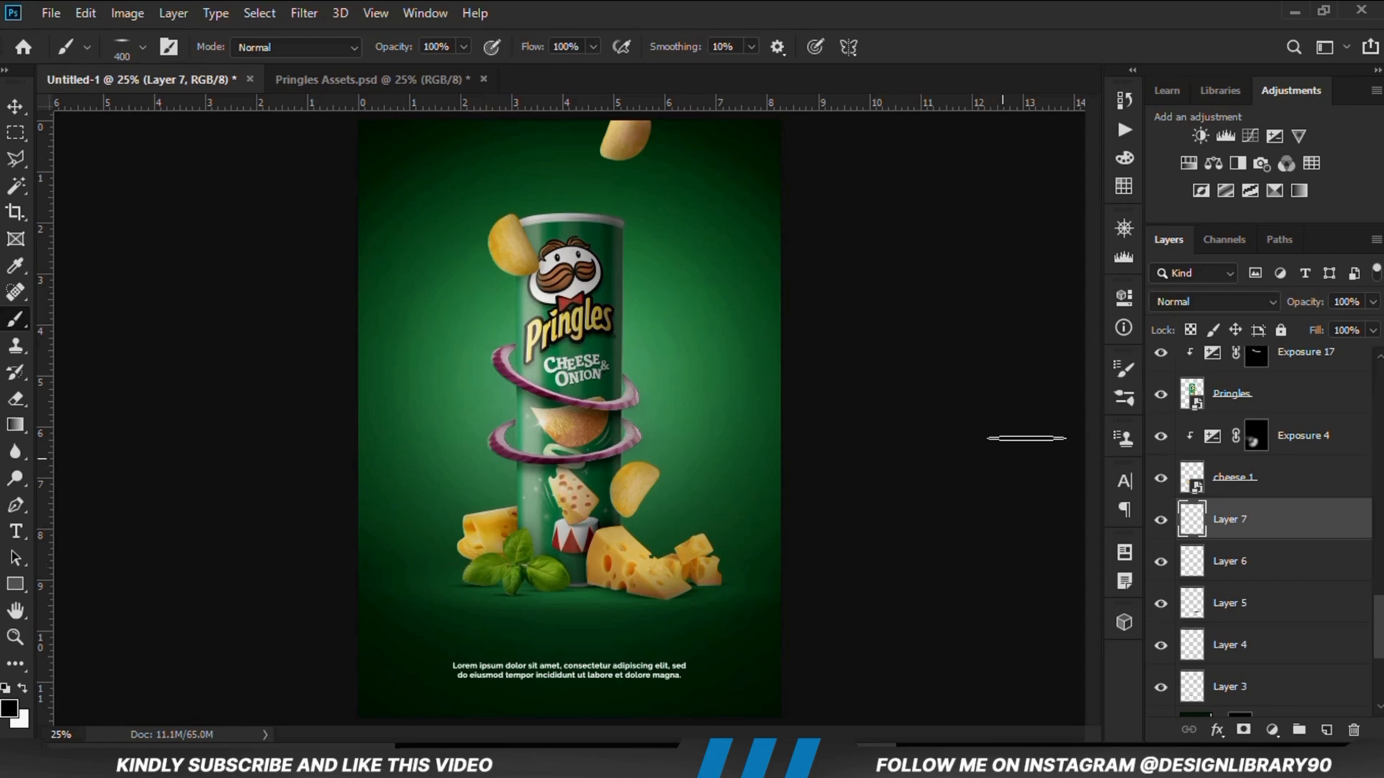
click(1123, 369)
click(980, 455)
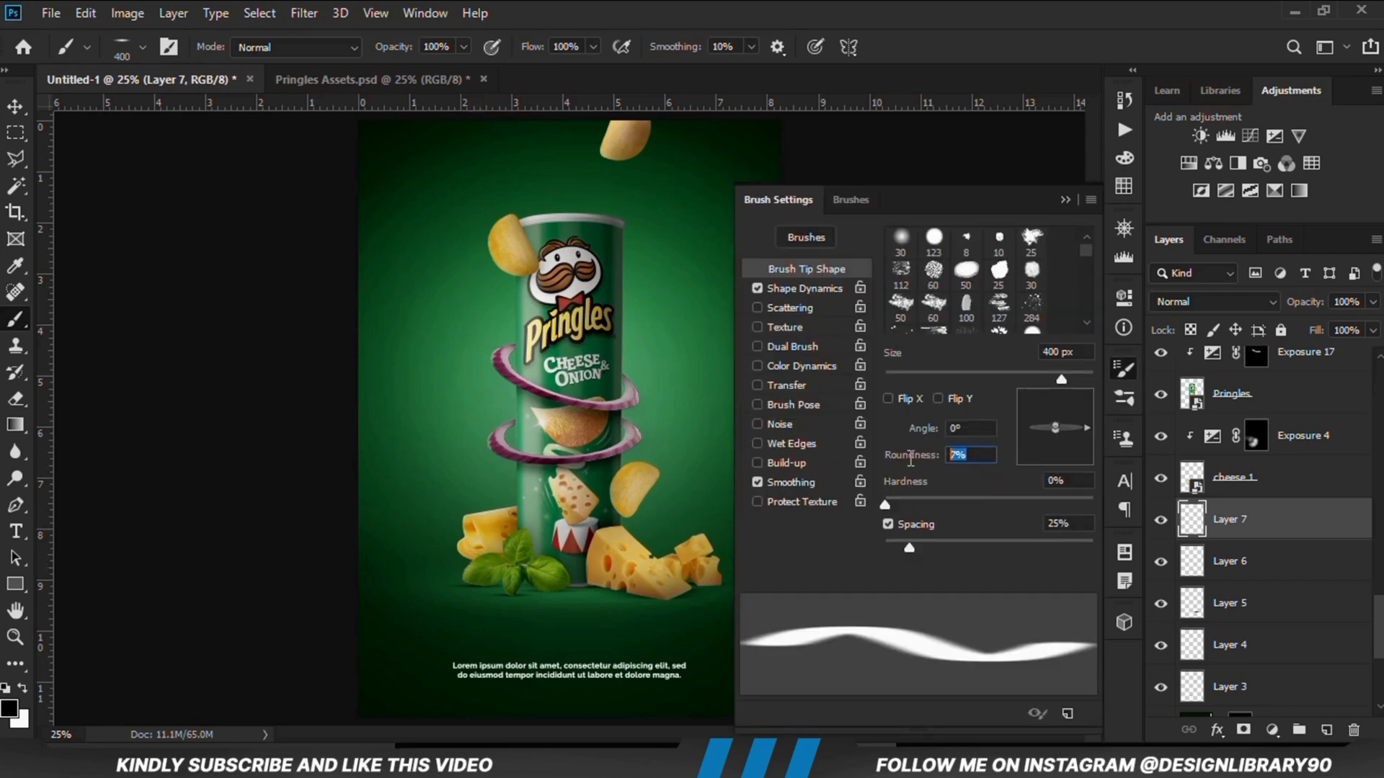
text(9)
key(Return)
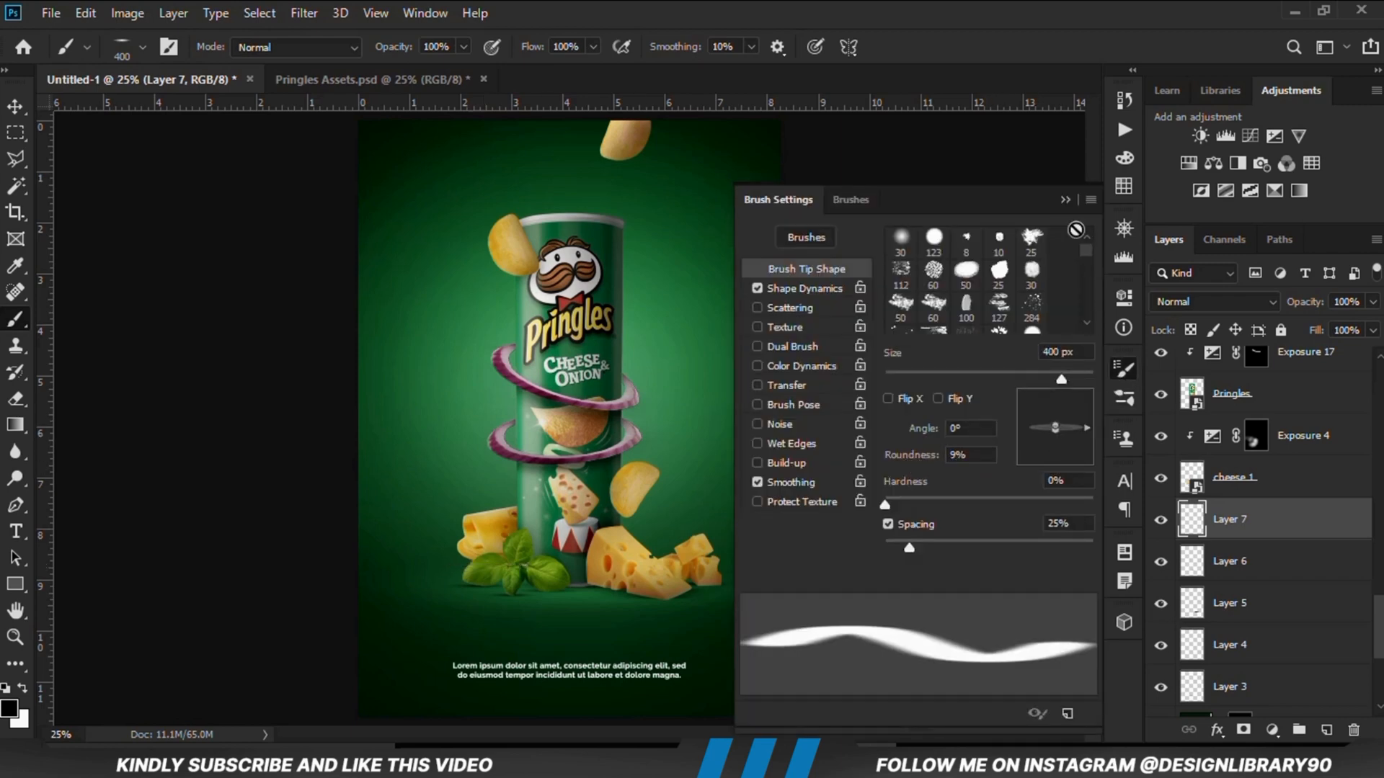
click(1065, 202)
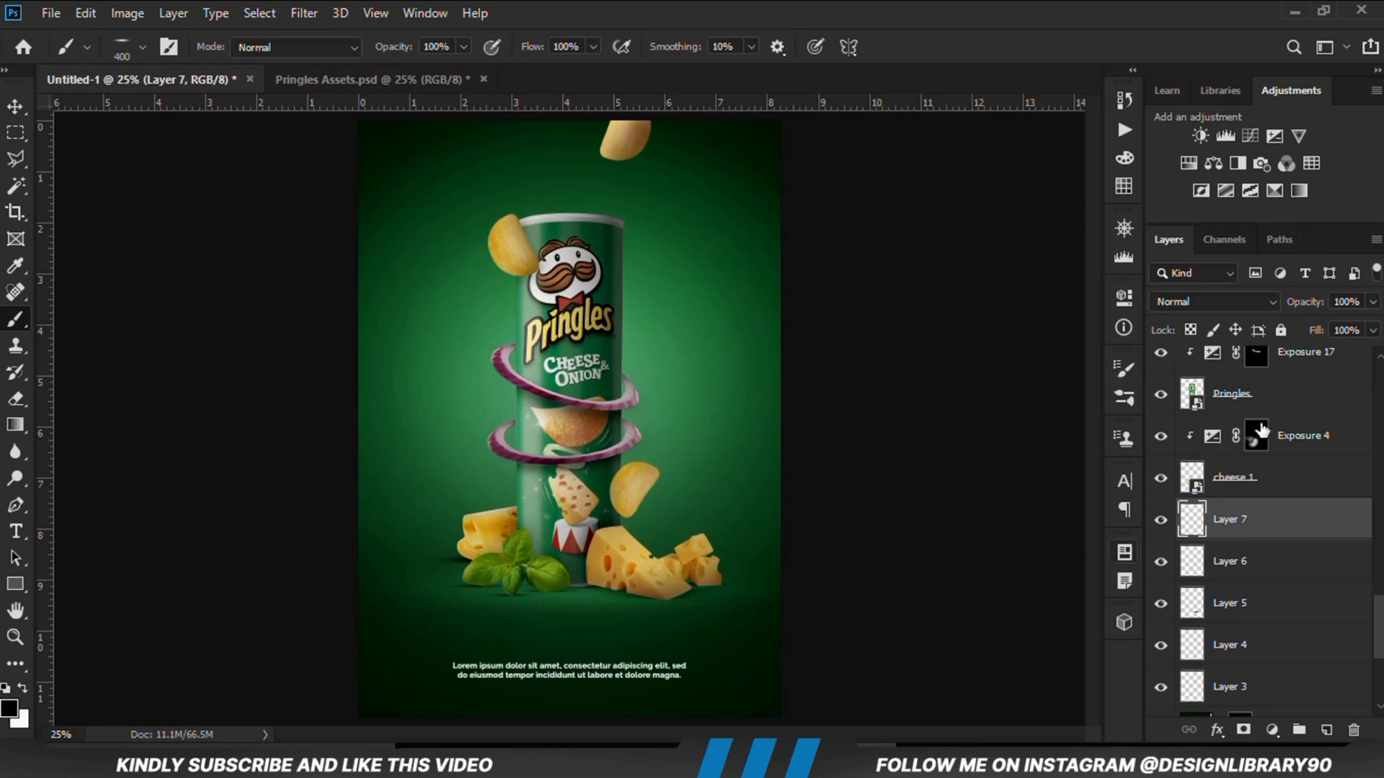
drag(1373, 302, 1325, 328)
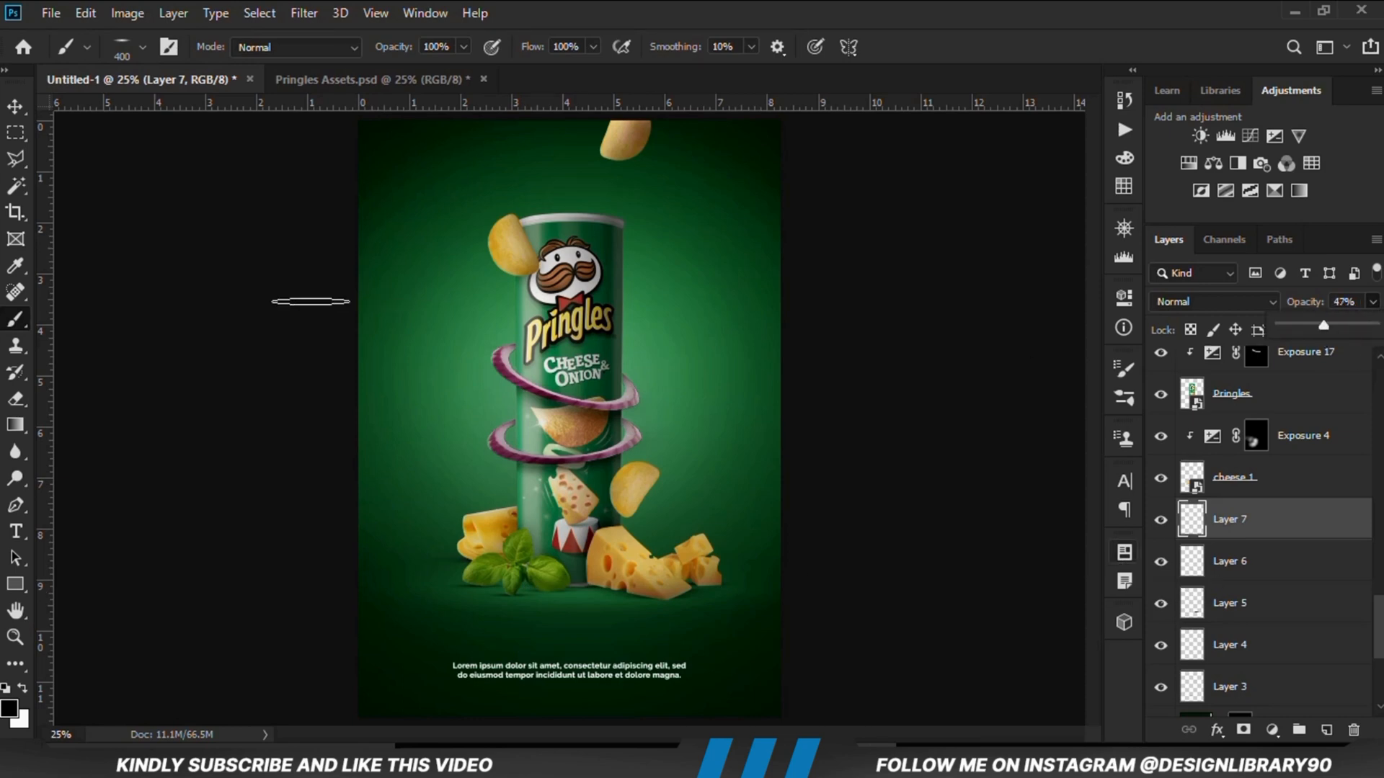
Step: Add a Curves adjustment above all layers, shape a gentle S-curve for contrast, and lower its opacity to 78%
click(15, 107)
click(99, 245)
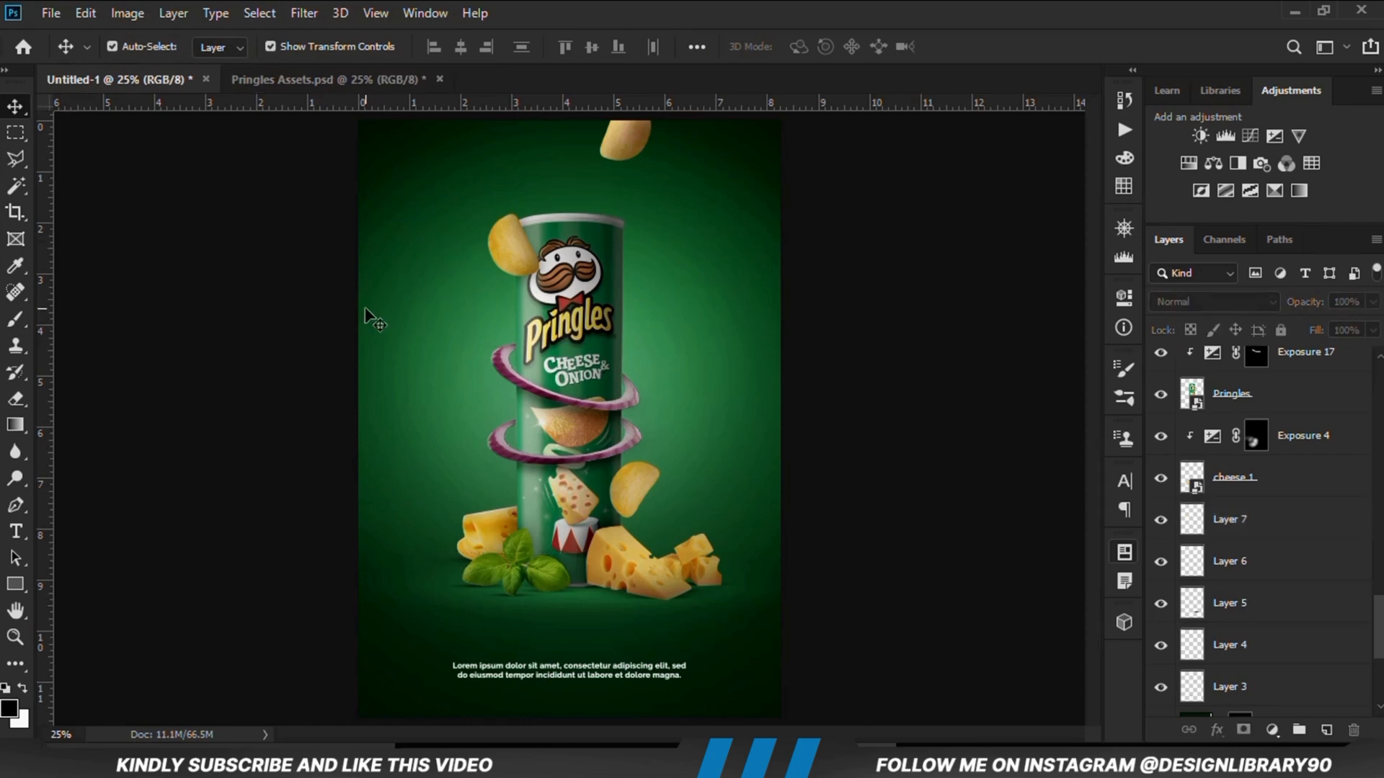
click(1272, 730)
click(1246, 469)
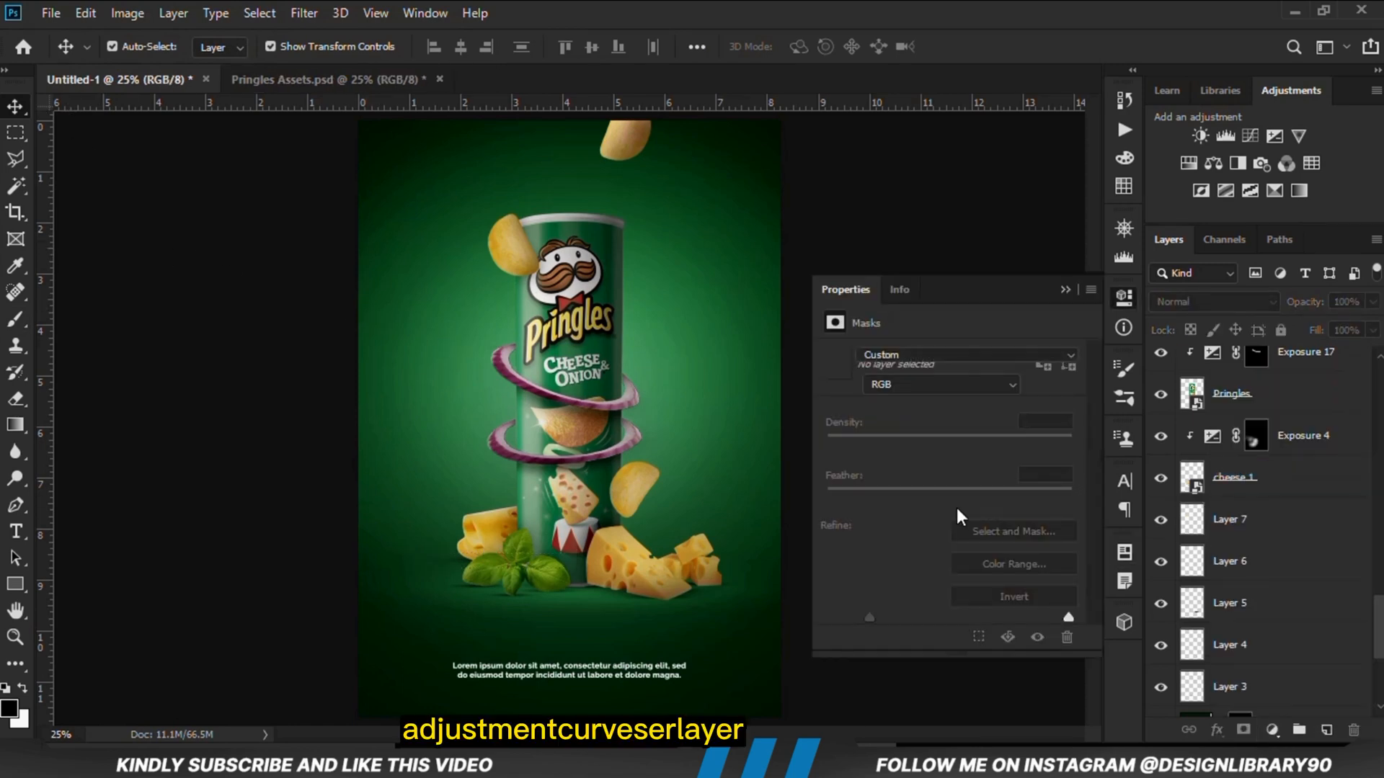
click(914, 561)
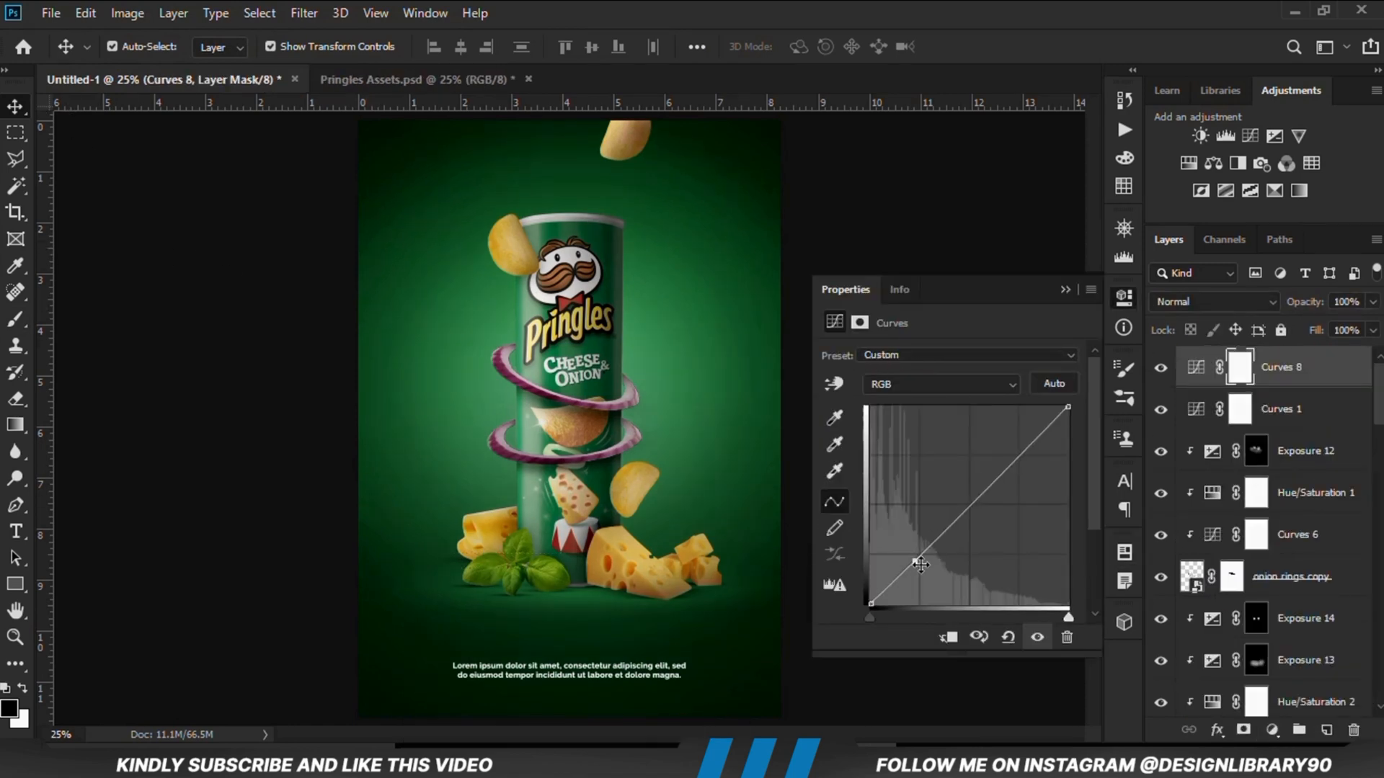
drag(914, 563, 912, 567)
drag(966, 518, 974, 498)
drag(1372, 304, 1355, 335)
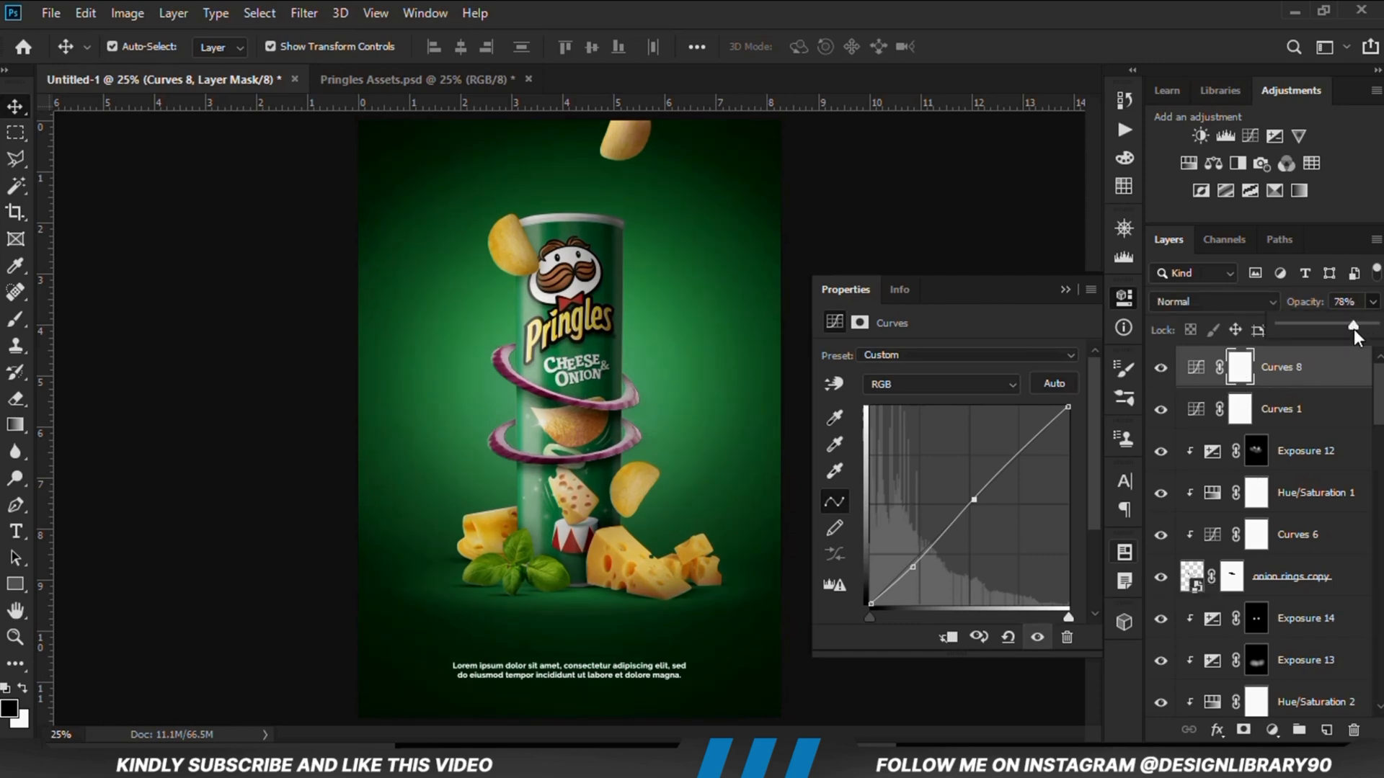
Step: Switch to the Notepad colour list, copy the code 4b8d01, and return to the poster in Photoshop
click(1063, 289)
click(942, 458)
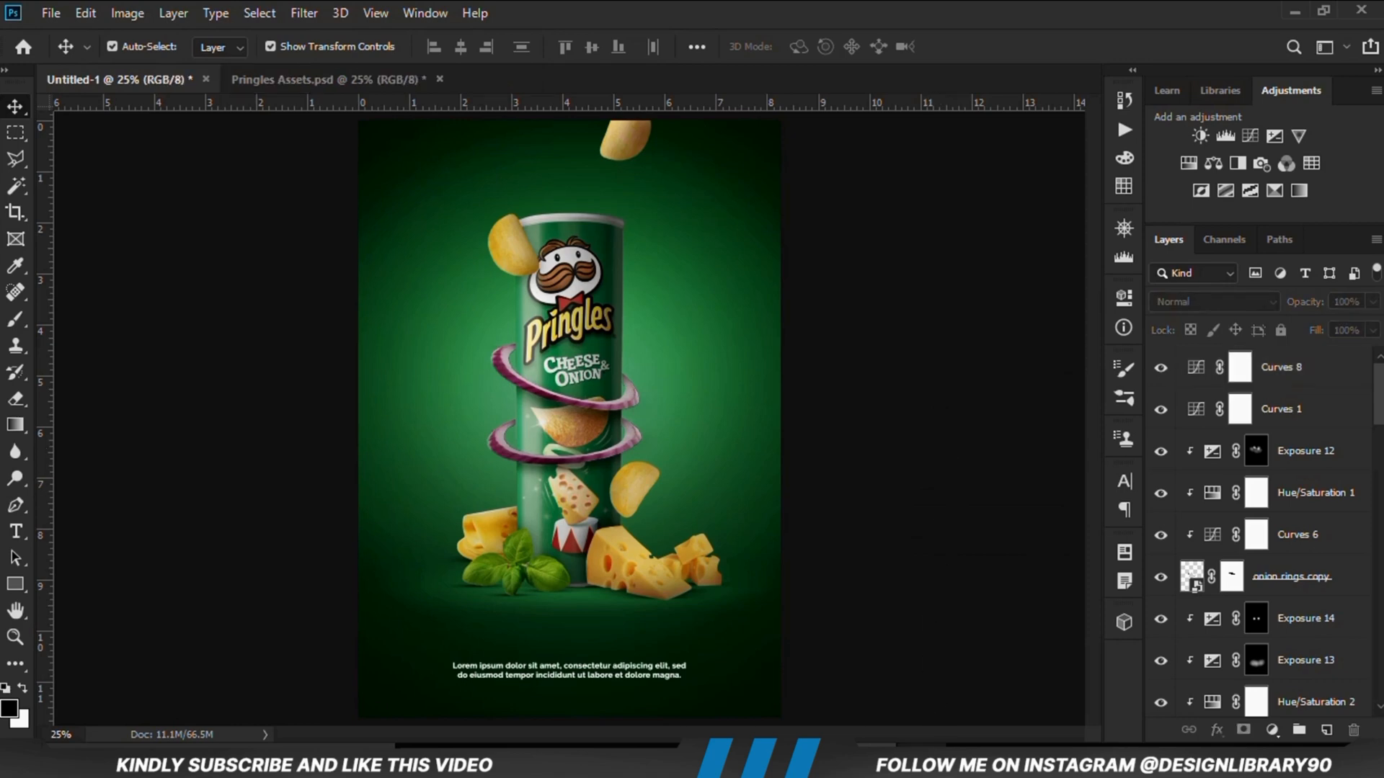
key(alt+Tab)
double_click(563, 451)
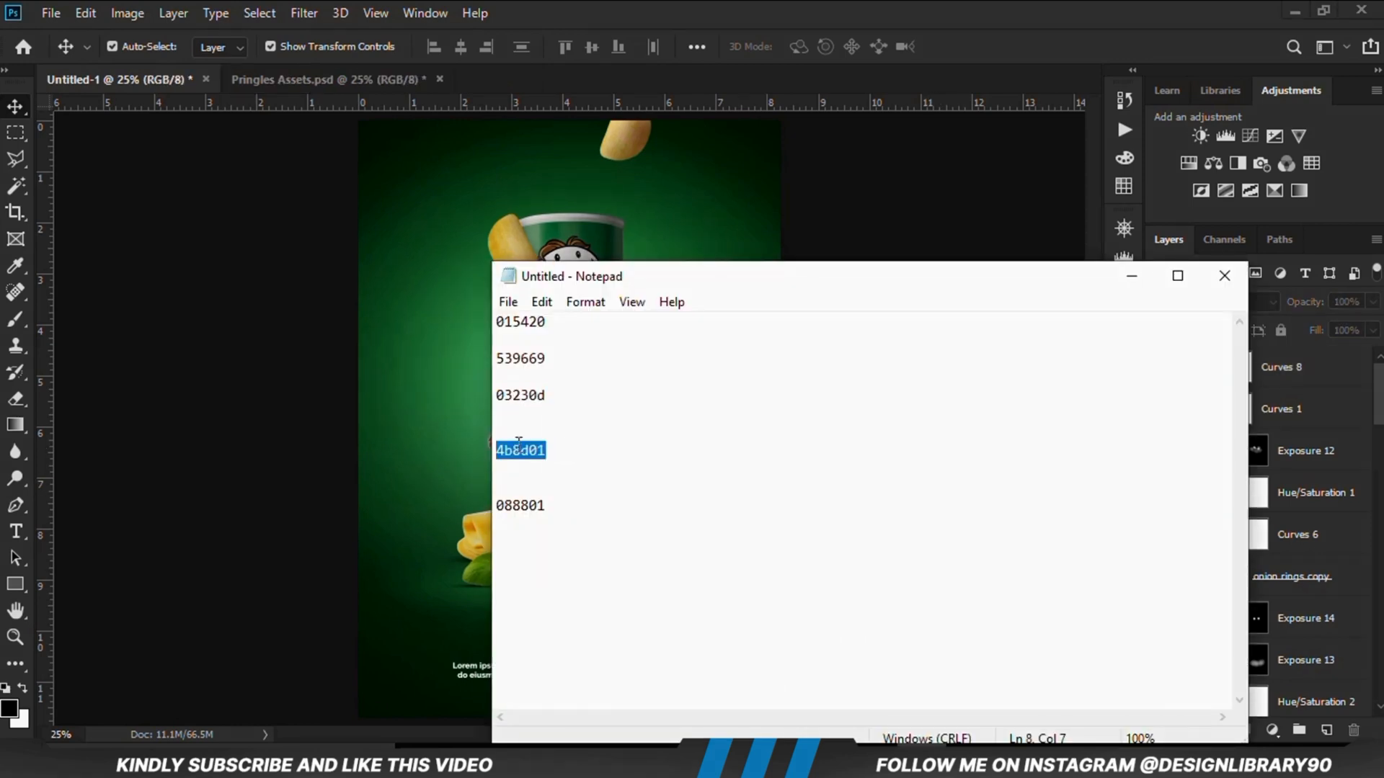
right_click(592, 457)
click(592, 201)
click(354, 417)
Step: Add a Solid Color fill with colour 4b8d01 above Exposure 15, clipped to the Pringles can
click(547, 339)
scroll(1378, 533, down, 5)
scroll(1255, 604, down, 4)
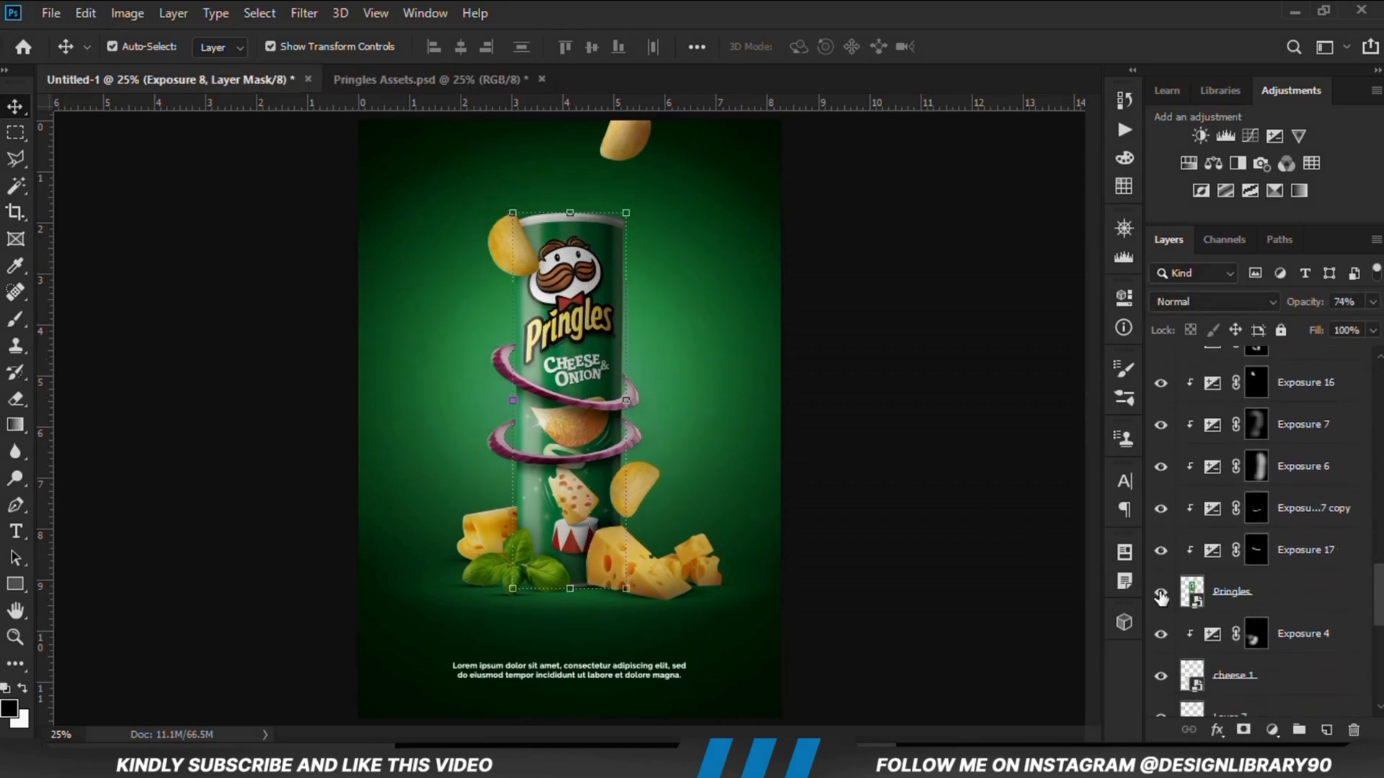
click(1254, 602)
click(1161, 593)
click(1162, 597)
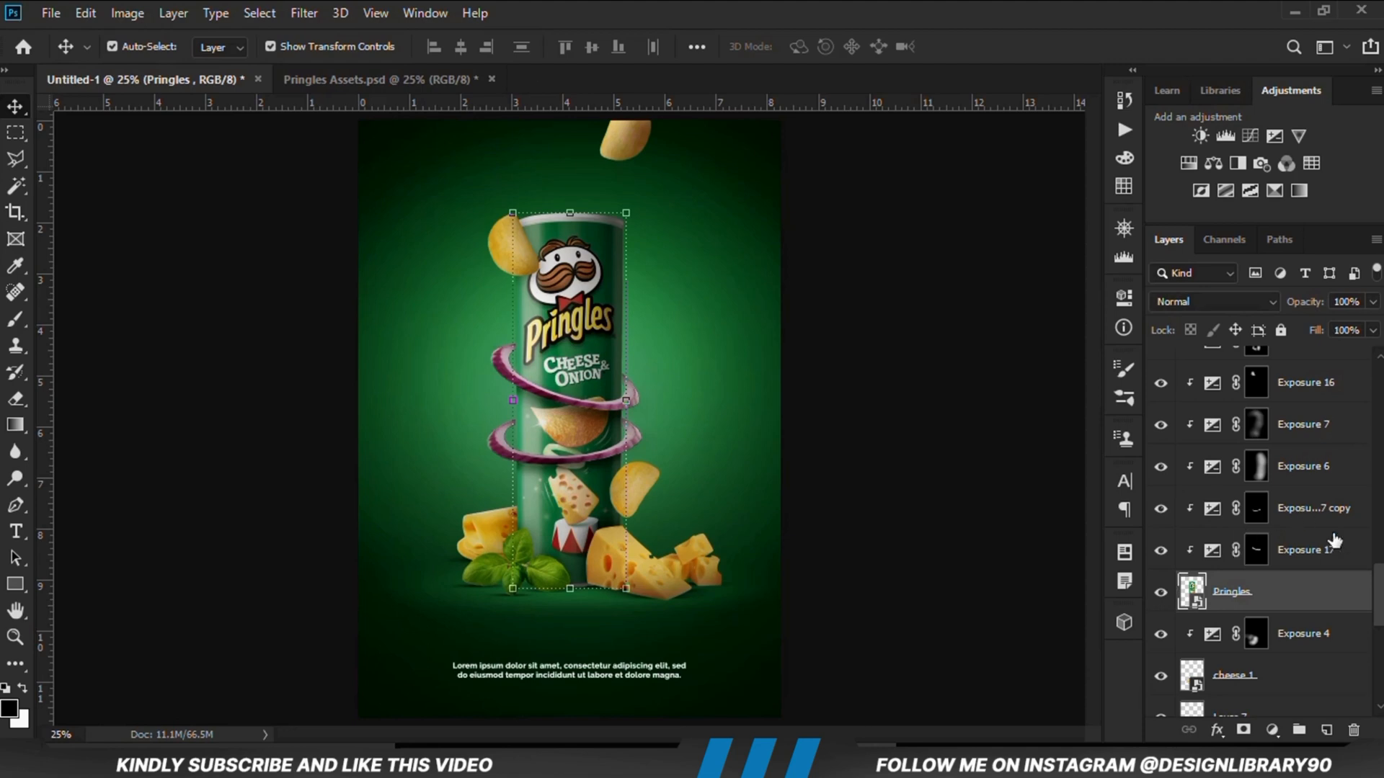
drag(1375, 590, 1378, 556)
click(1306, 560)
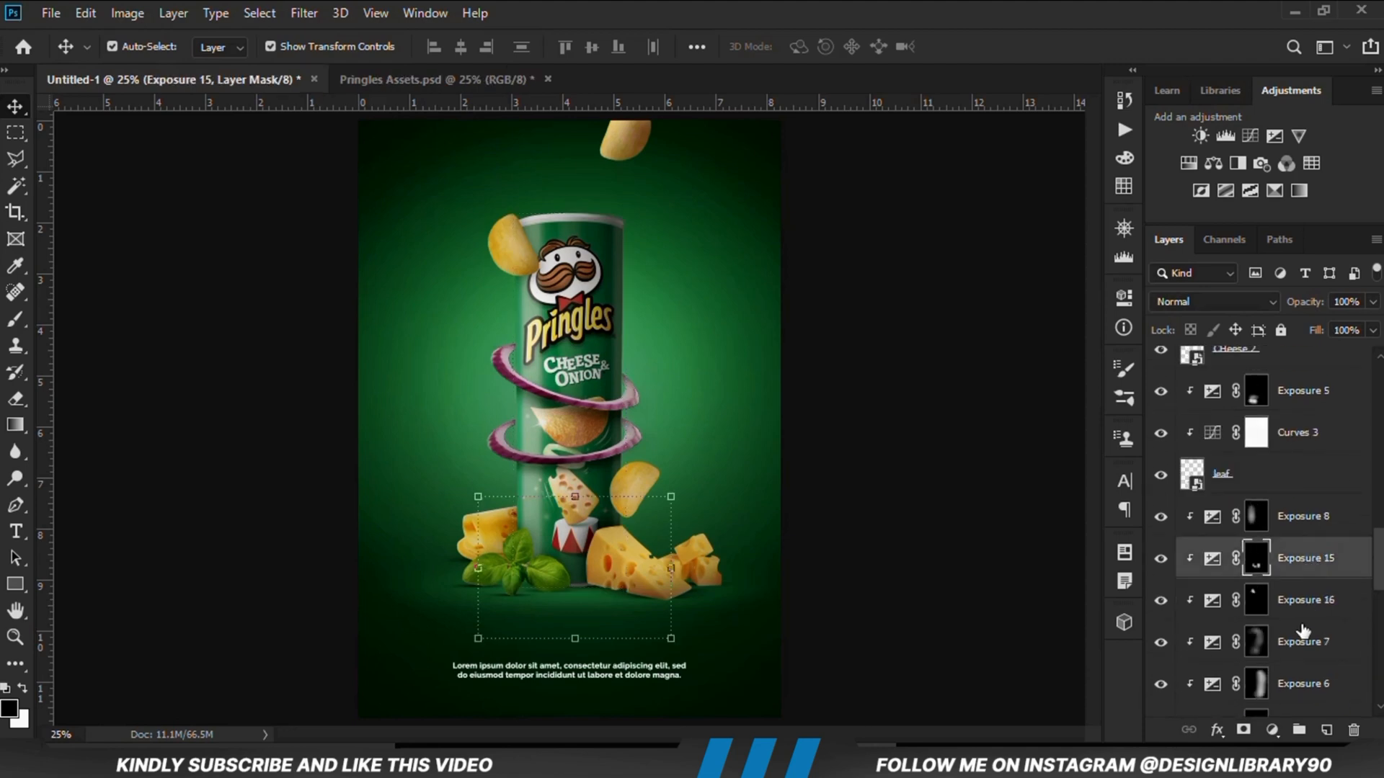
click(1272, 730)
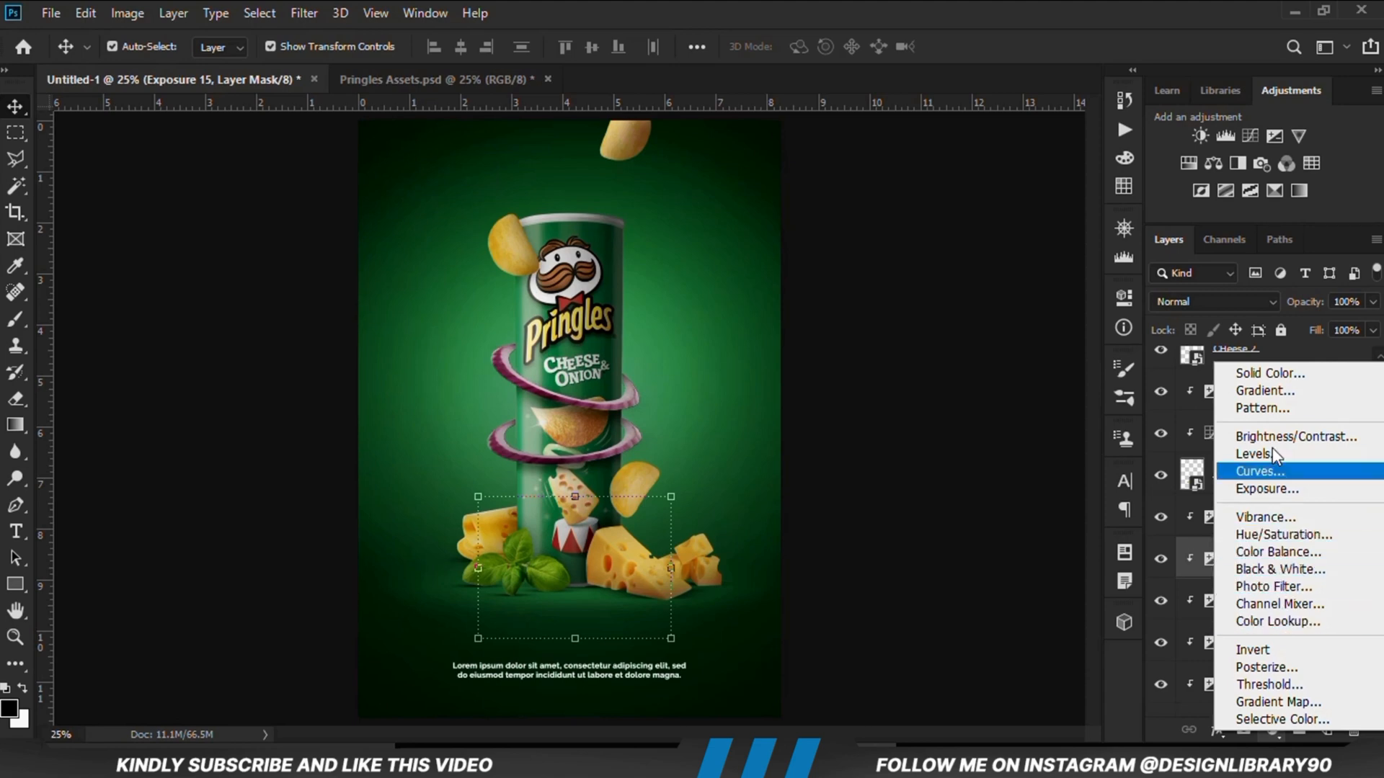
click(1270, 372)
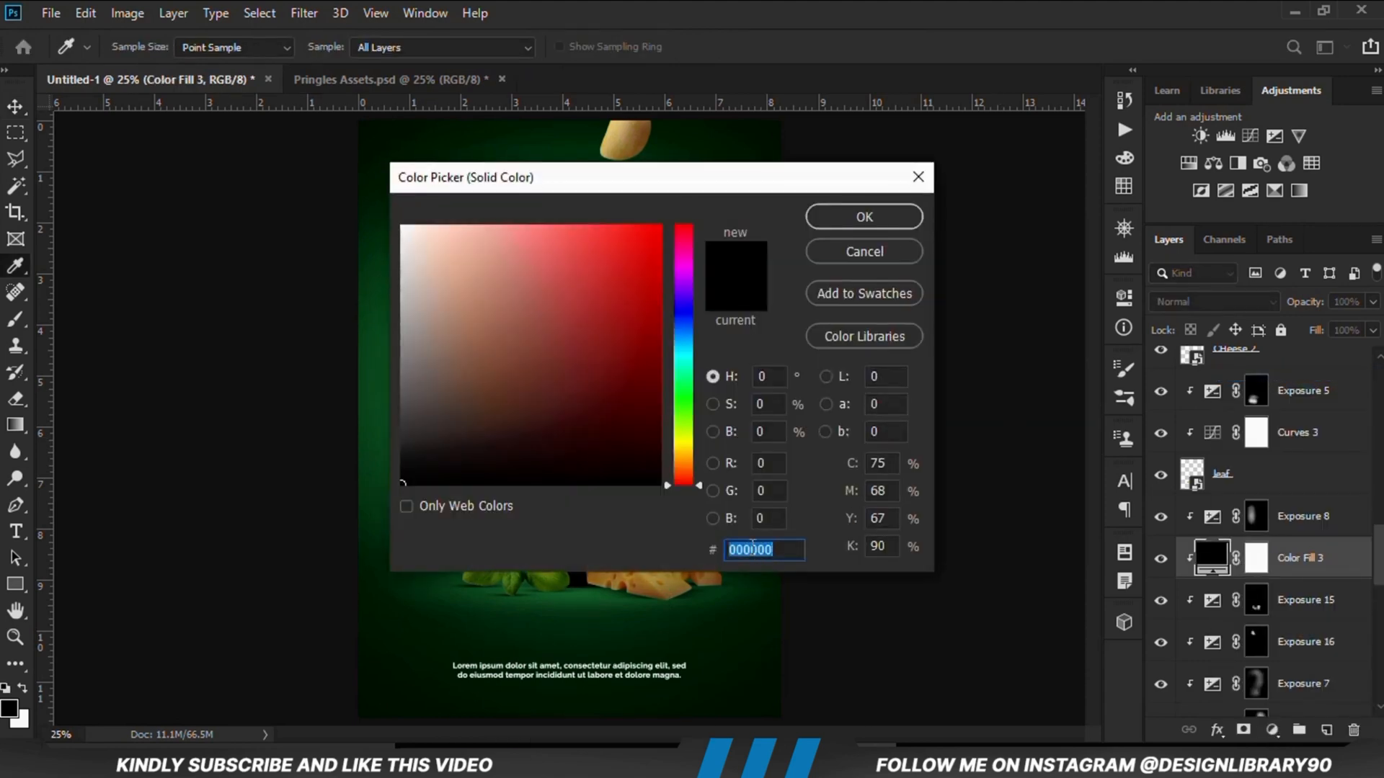
right_click(753, 550)
click(824, 354)
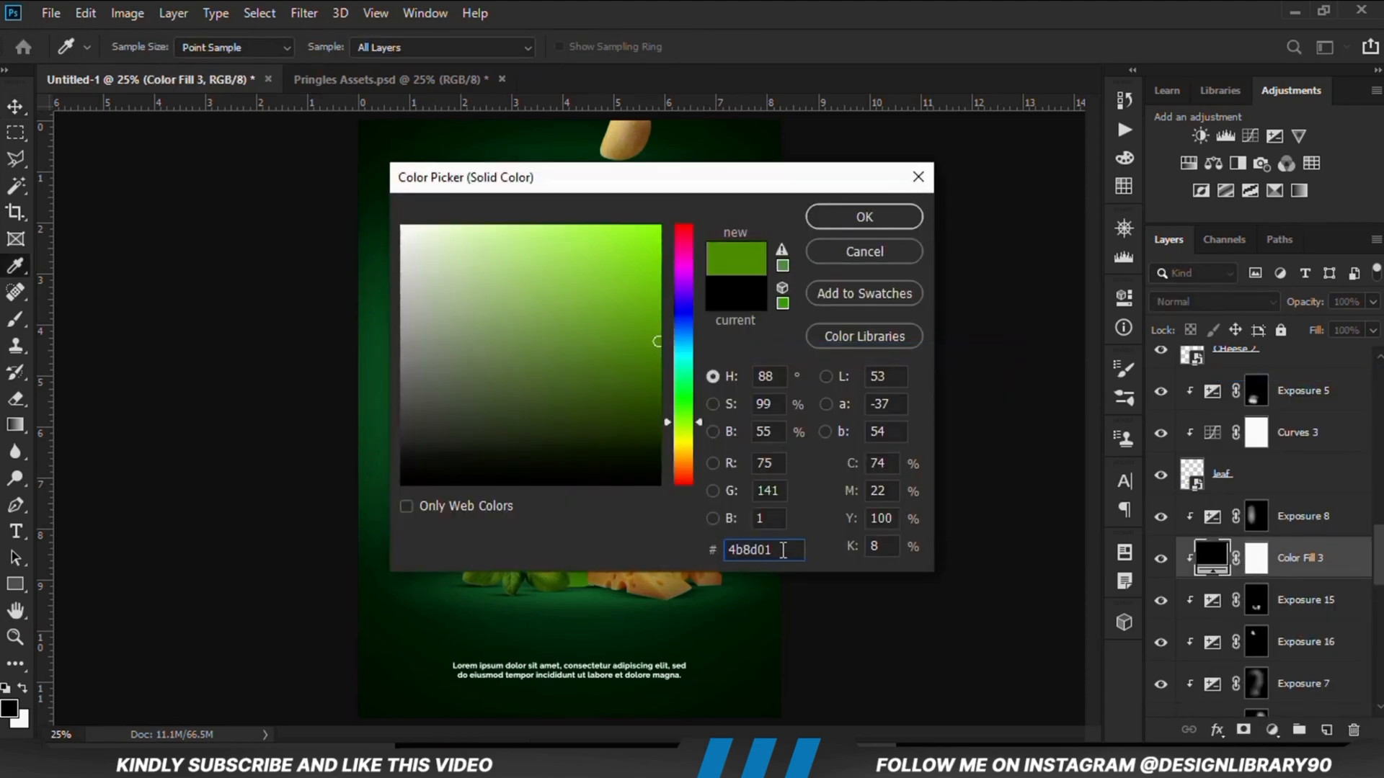
click(841, 220)
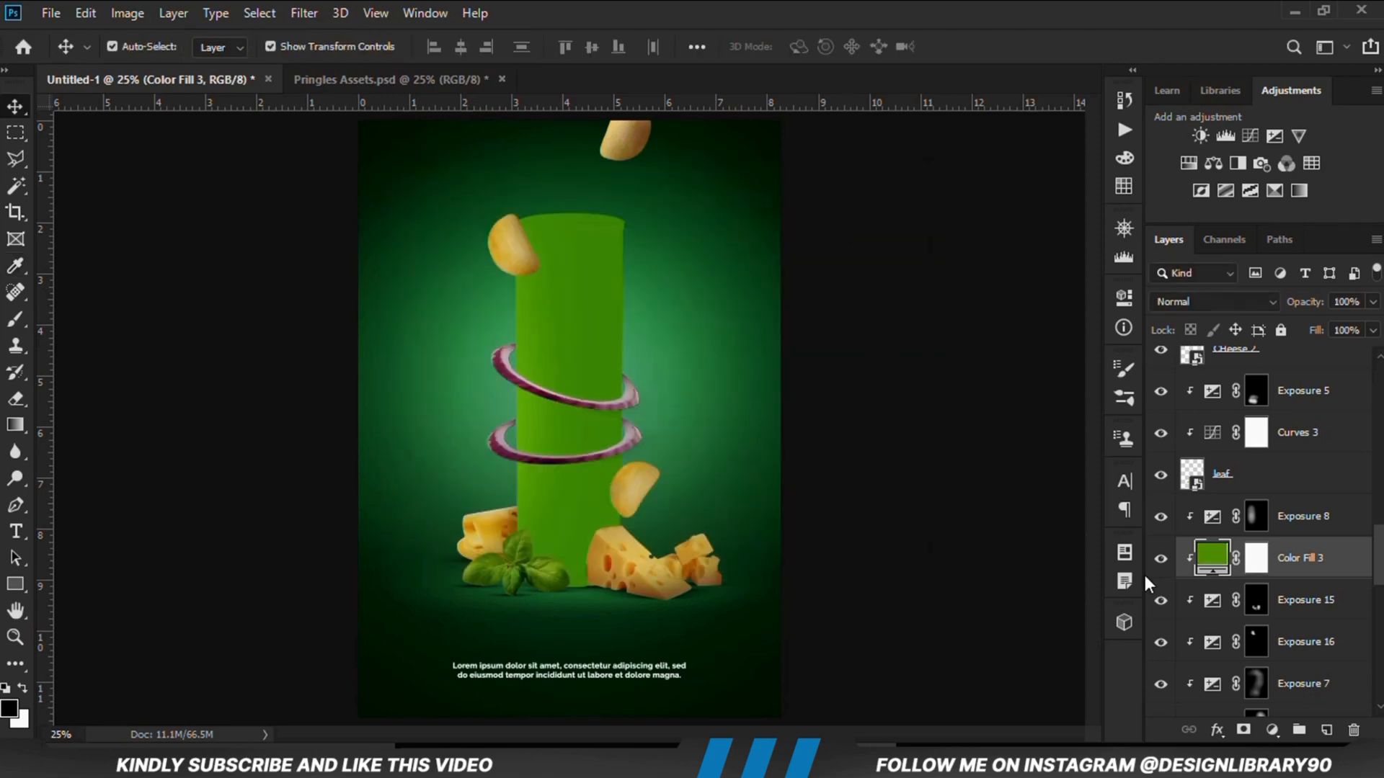
Step: Set the green fill's blend mode to Linear Dodge (Add) and compare the can with the fill hidden and shown
click(1158, 560)
click(1158, 560)
click(1187, 302)
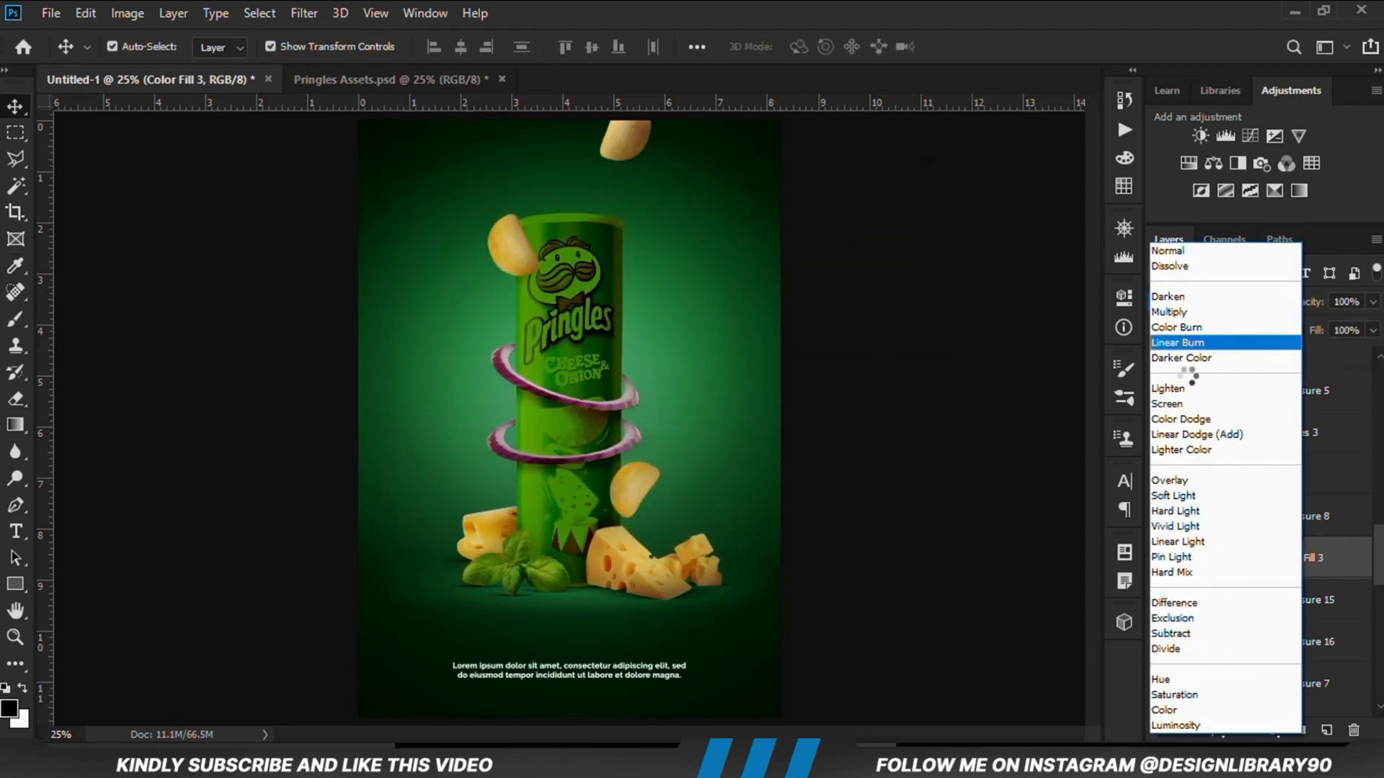
click(1187, 430)
click(1161, 559)
click(1160, 559)
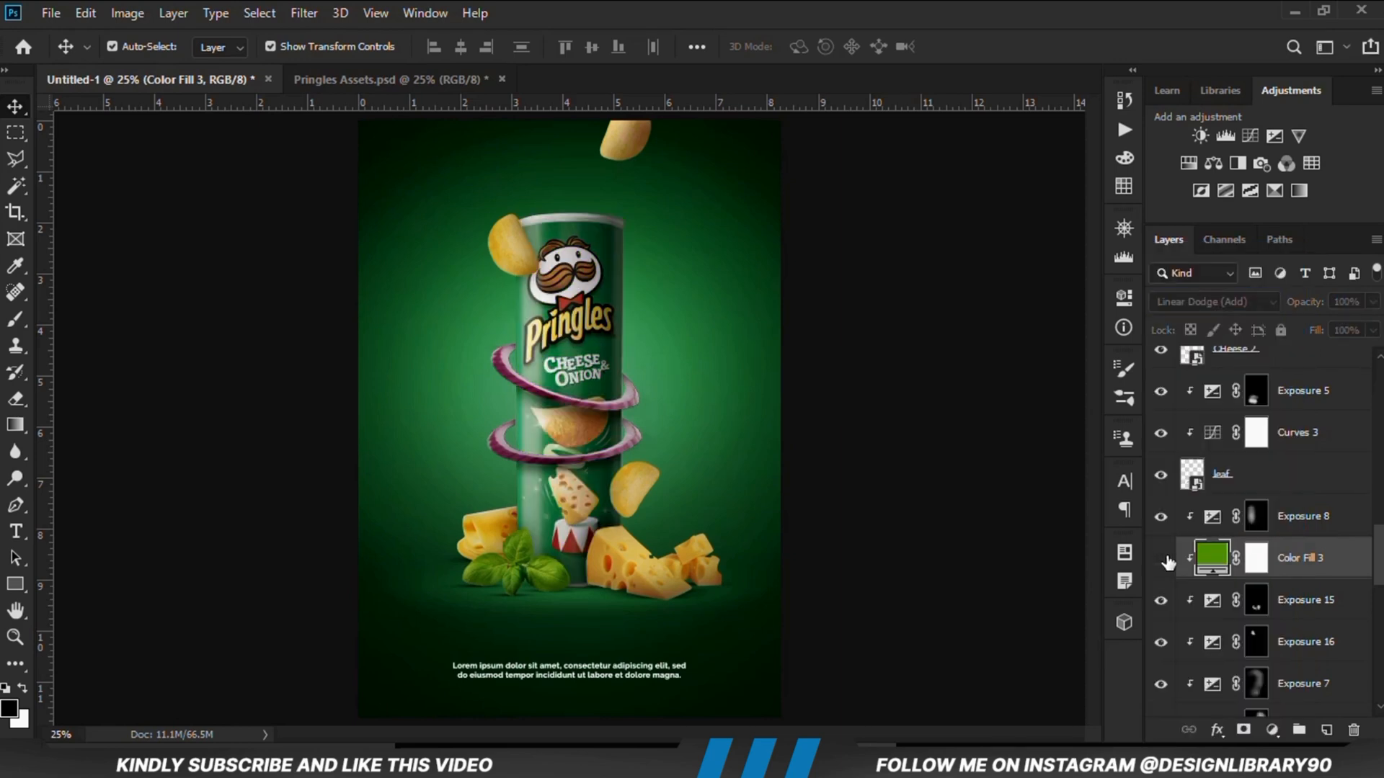
Step: Raise the Blend If black point for the fill's underlying layer to drop the green from the can's shadows, and compare the result
right_click(1303, 572)
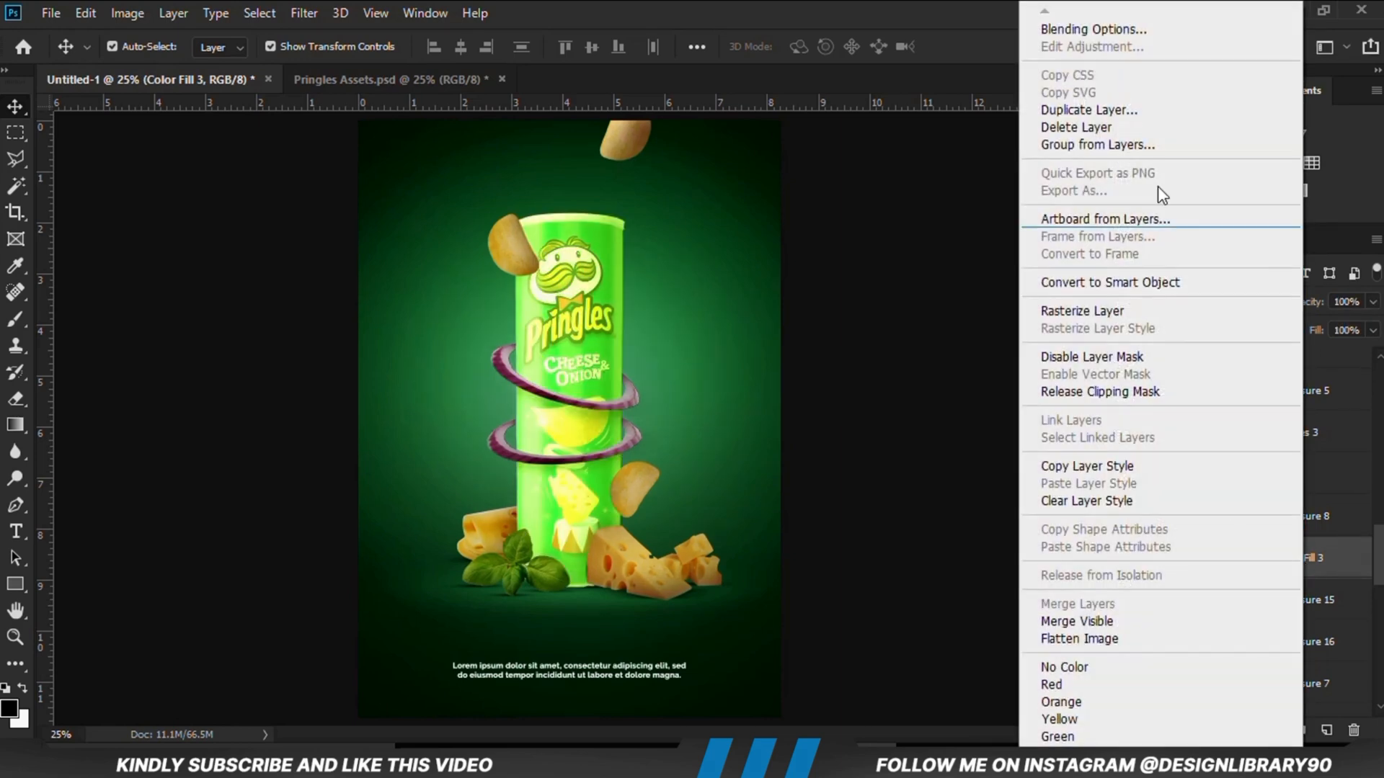
click(1096, 32)
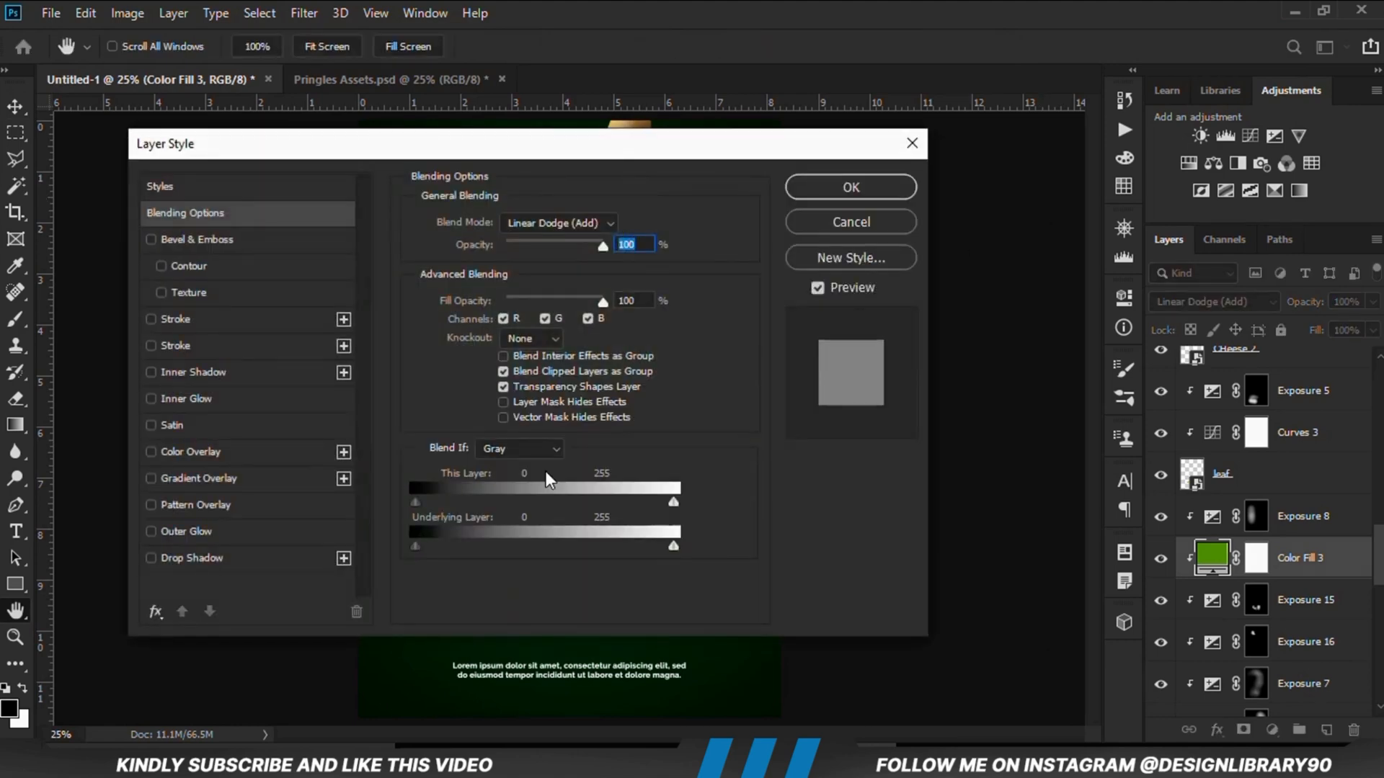
drag(420, 546, 437, 546)
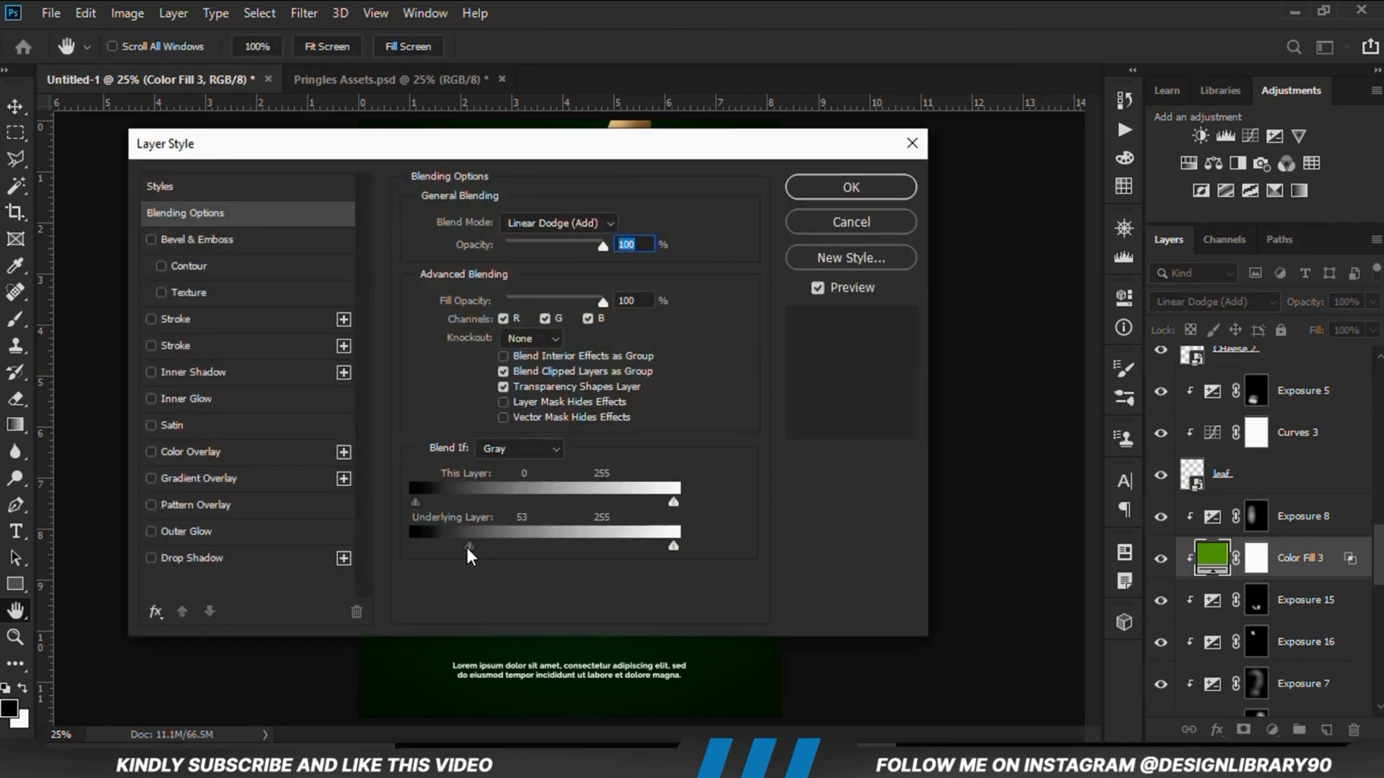
drag(470, 551, 517, 548)
click(868, 187)
click(1162, 560)
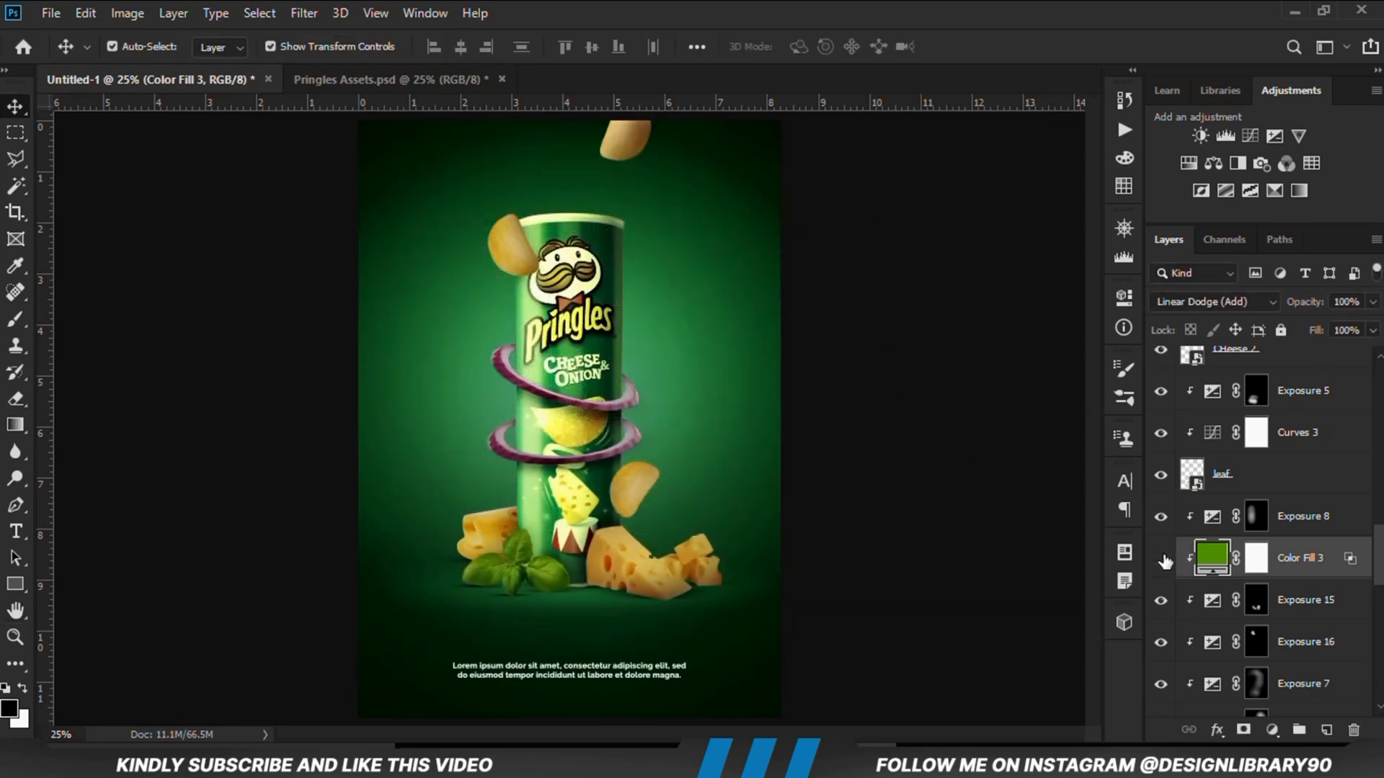
click(1161, 559)
Step: Invert the green fill's mask to black and set up a soft round brush with white paint at 33% opacity
click(1256, 559)
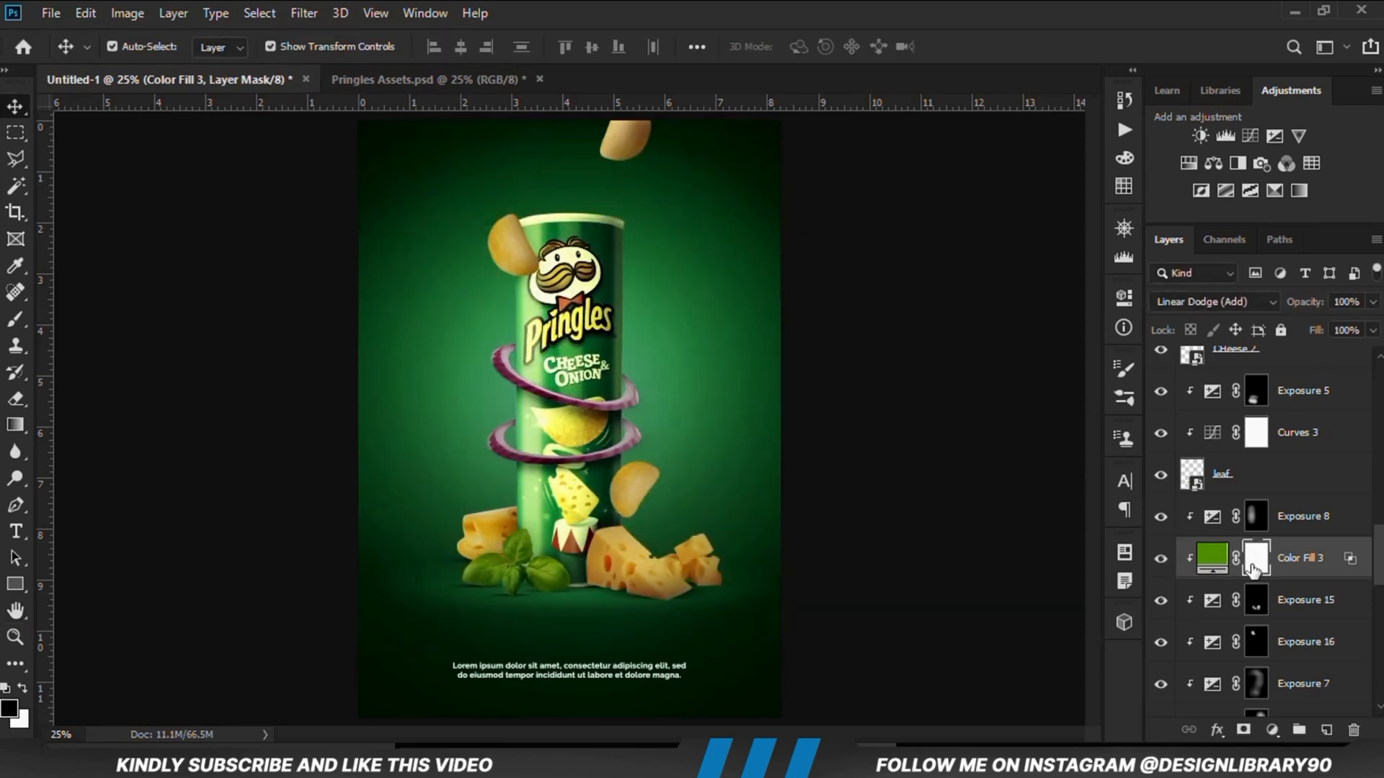
key(ctrl+i)
right_click(21, 324)
click(110, 322)
right_click(489, 375)
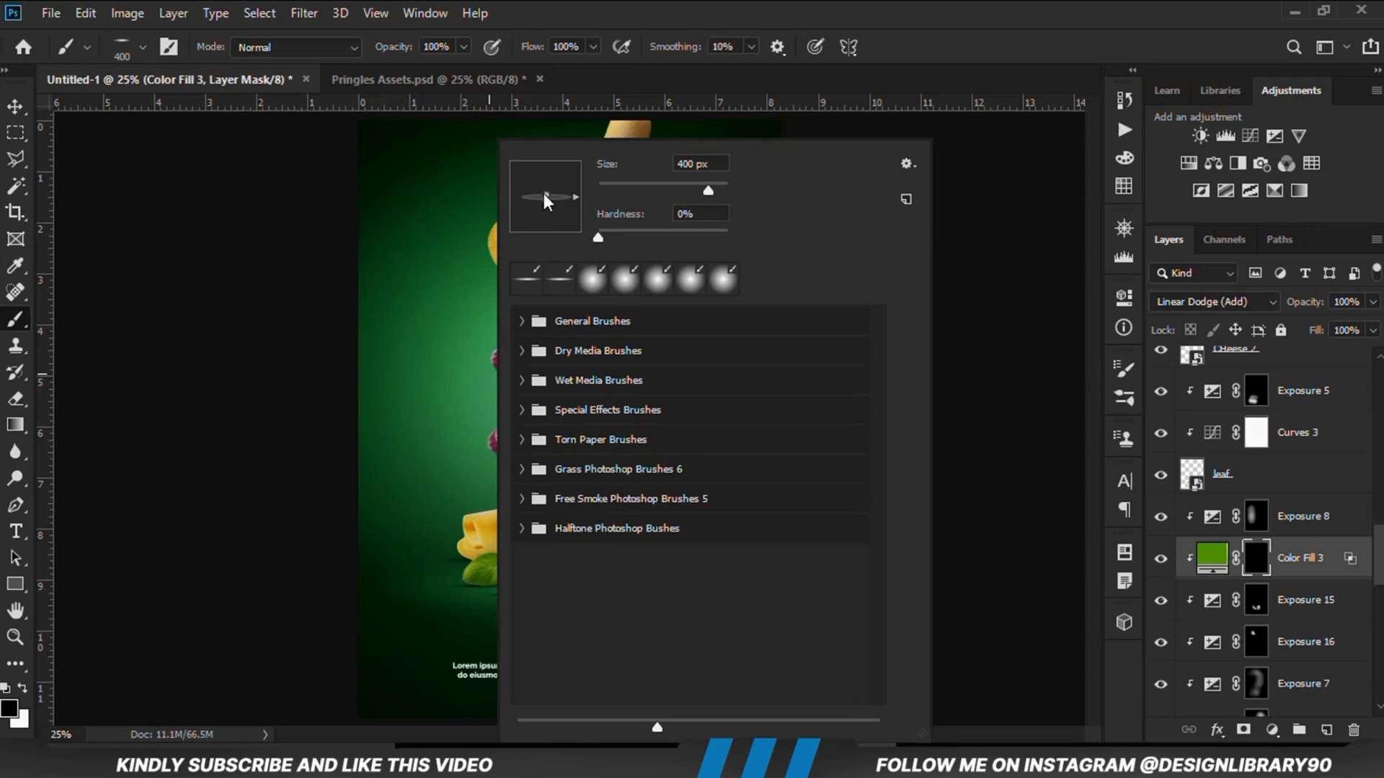
drag(464, 46, 442, 75)
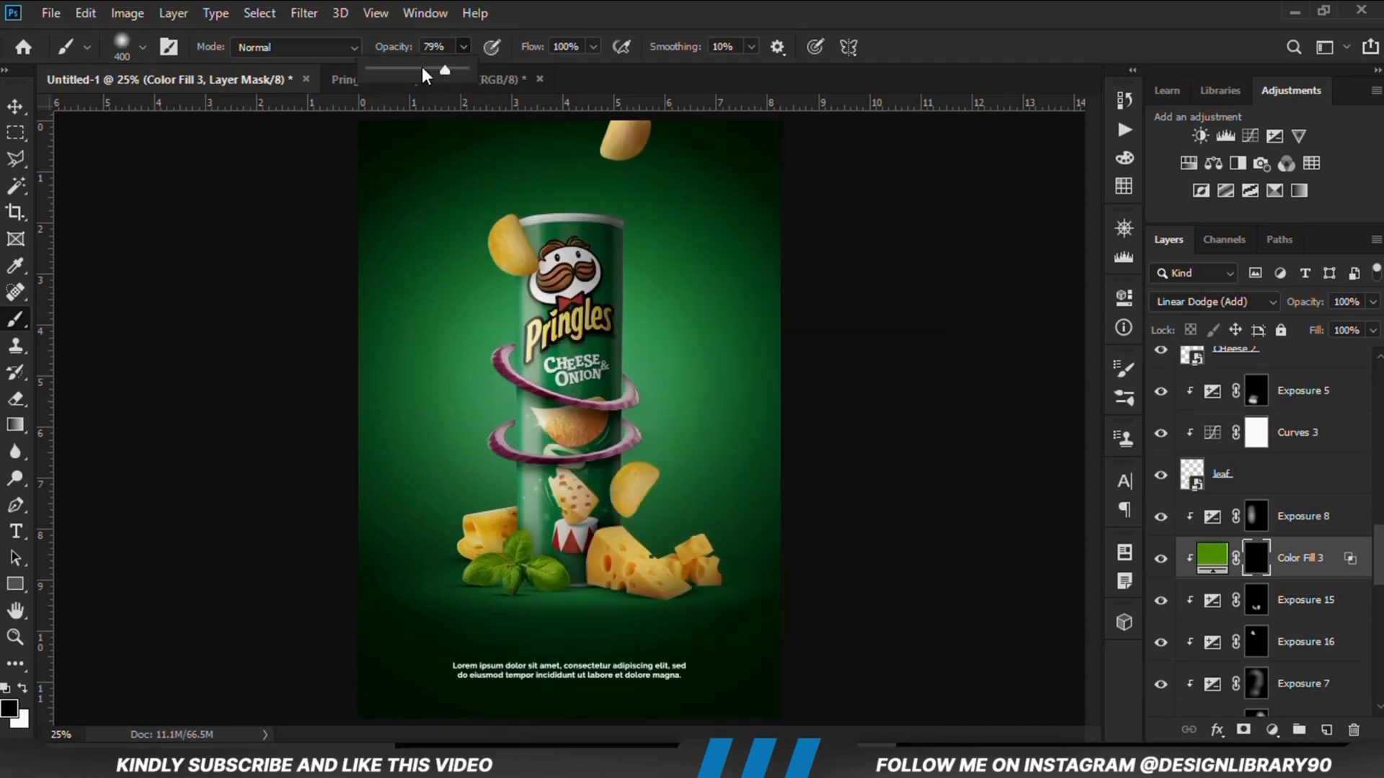
click(590, 5)
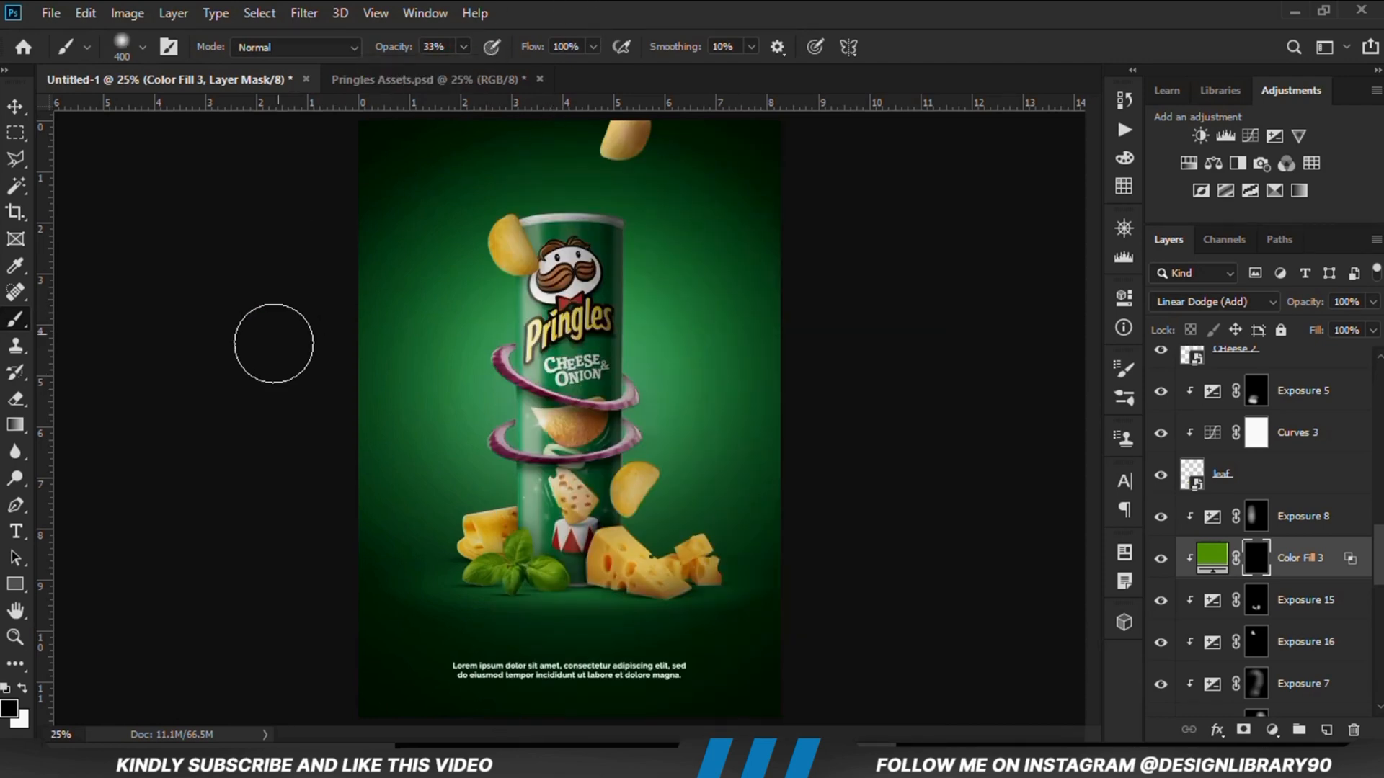
click(24, 688)
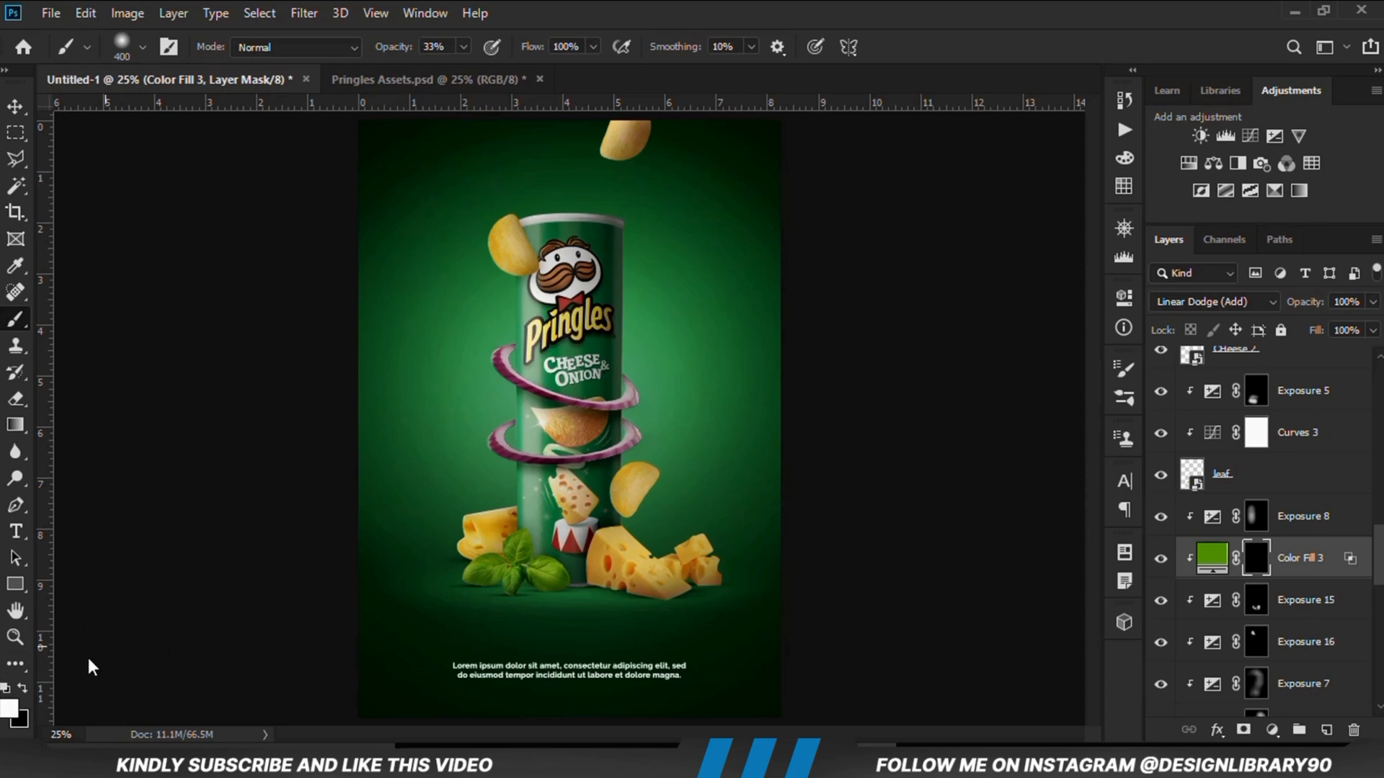
Step: Reveal the green fill along the can's left edge by painting its mask with the 600 px brush, and compare the effect
key(])
key(])
click(473, 303)
click(478, 331)
mouse_move(473, 481)
mouse_down()
mouse_move(479, 372)
mouse_move(478, 436)
mouse_up()
drag(495, 556, 482, 266)
click(1160, 558)
click(1160, 559)
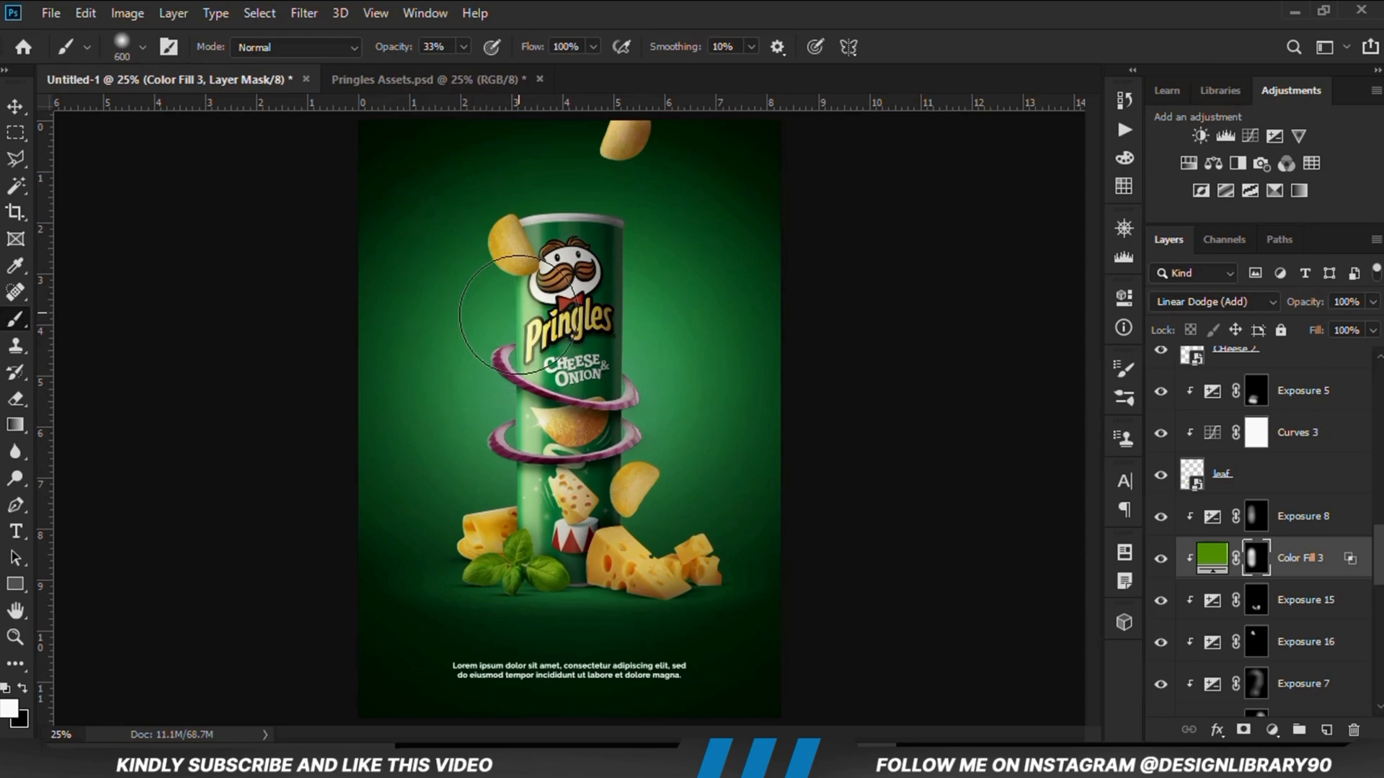
Step: Lower the green fill layer's opacity to 70%, compare it hidden and shown, and deselect all layers
click(1373, 301)
click(1159, 569)
click(1159, 569)
click(1373, 301)
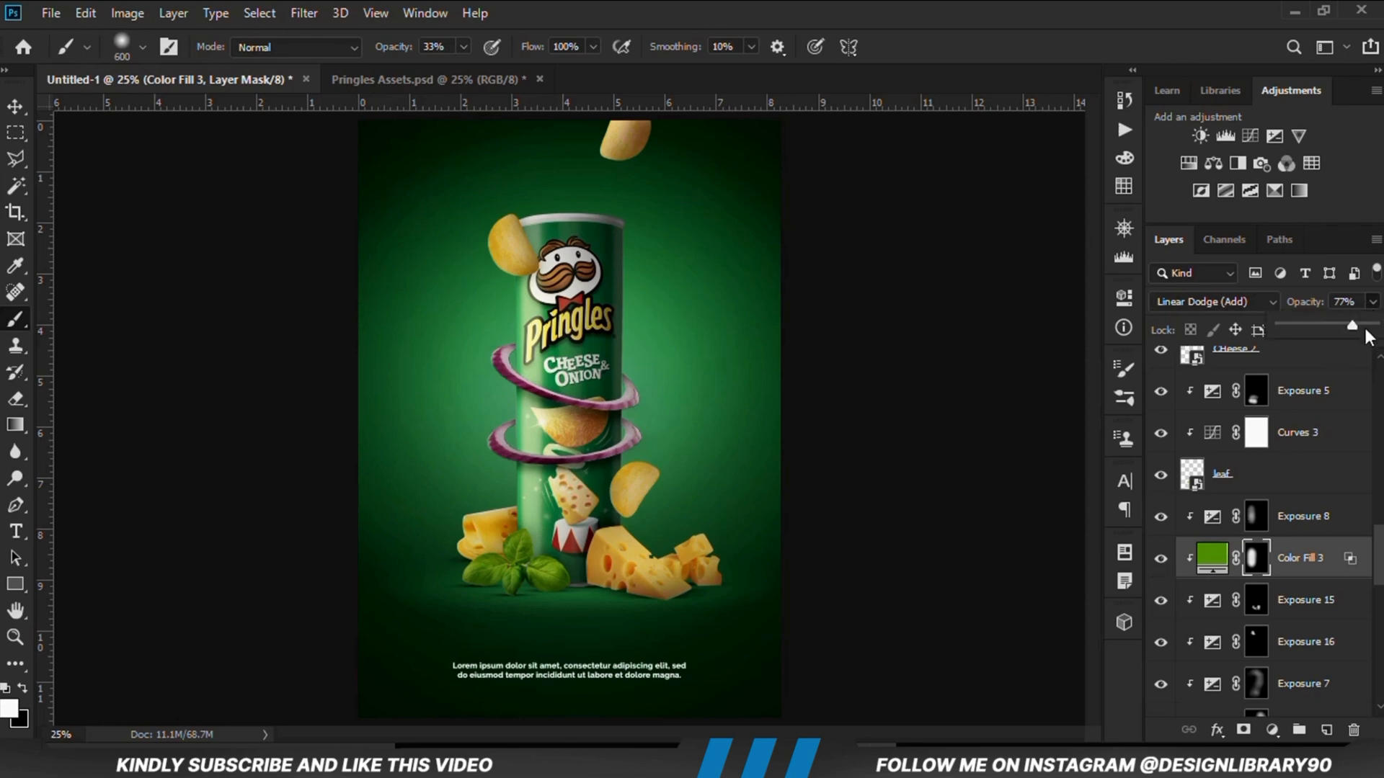
drag(1348, 326, 1342, 334)
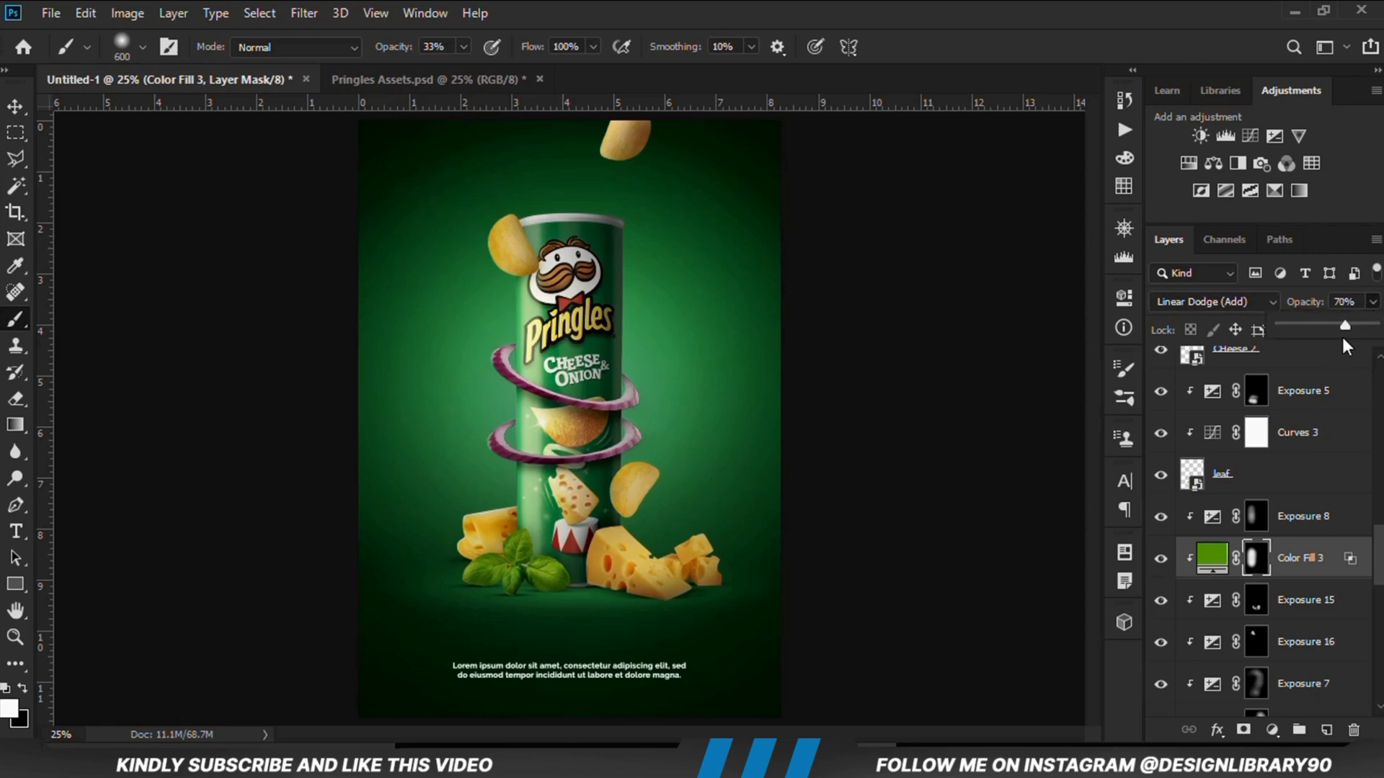
click(1163, 566)
click(1164, 566)
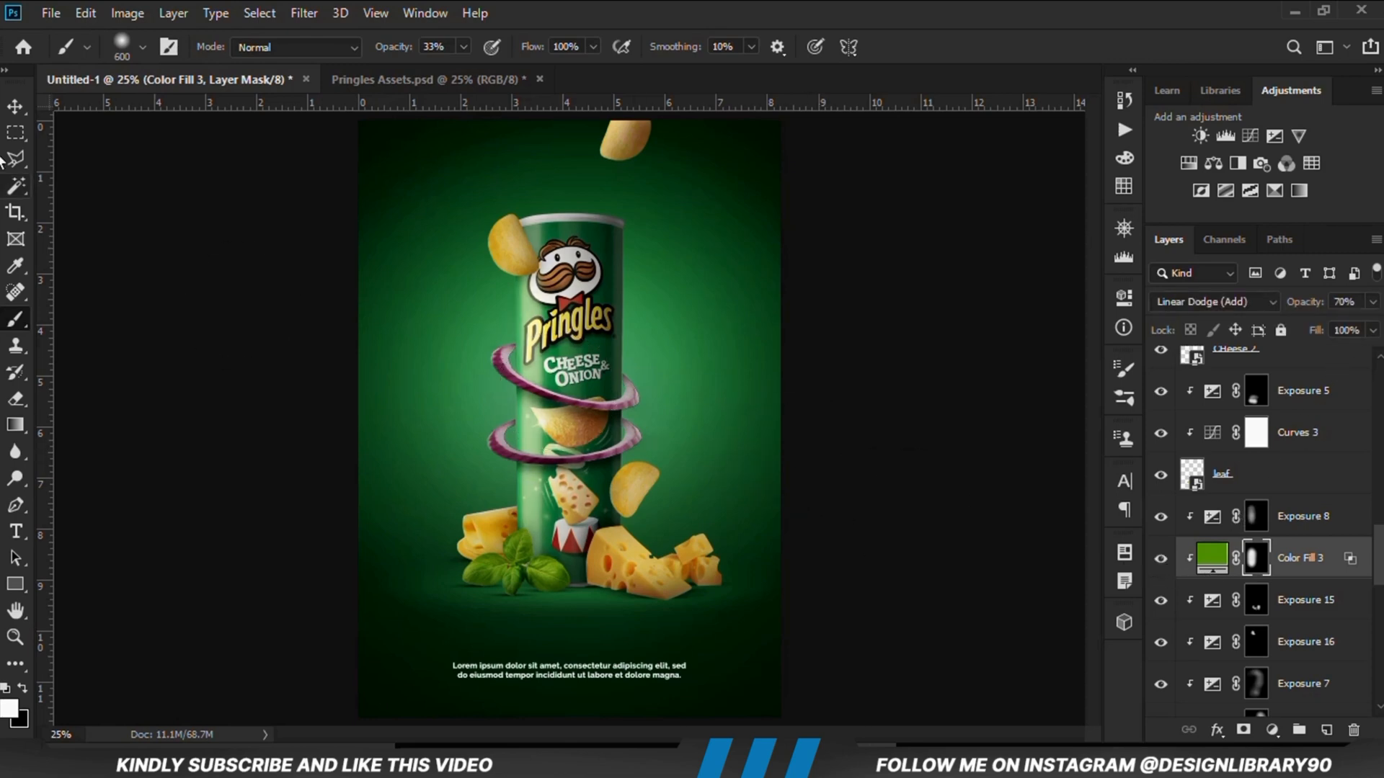
click(15, 107)
click(186, 377)
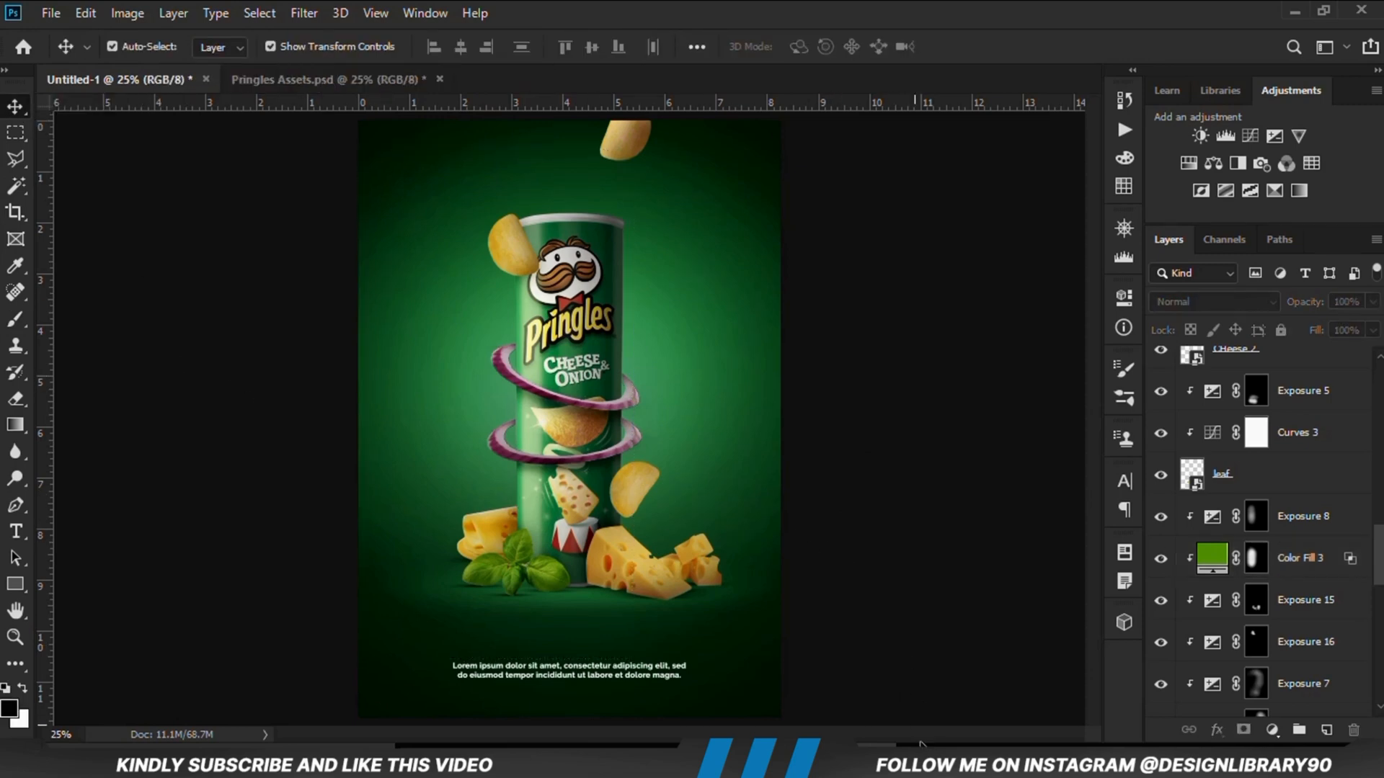
Step: Switch to the Notepad colour list, copy the code 088801, and return to Photoshop
click(926, 765)
click(577, 496)
double_click(575, 506)
right_click(510, 507)
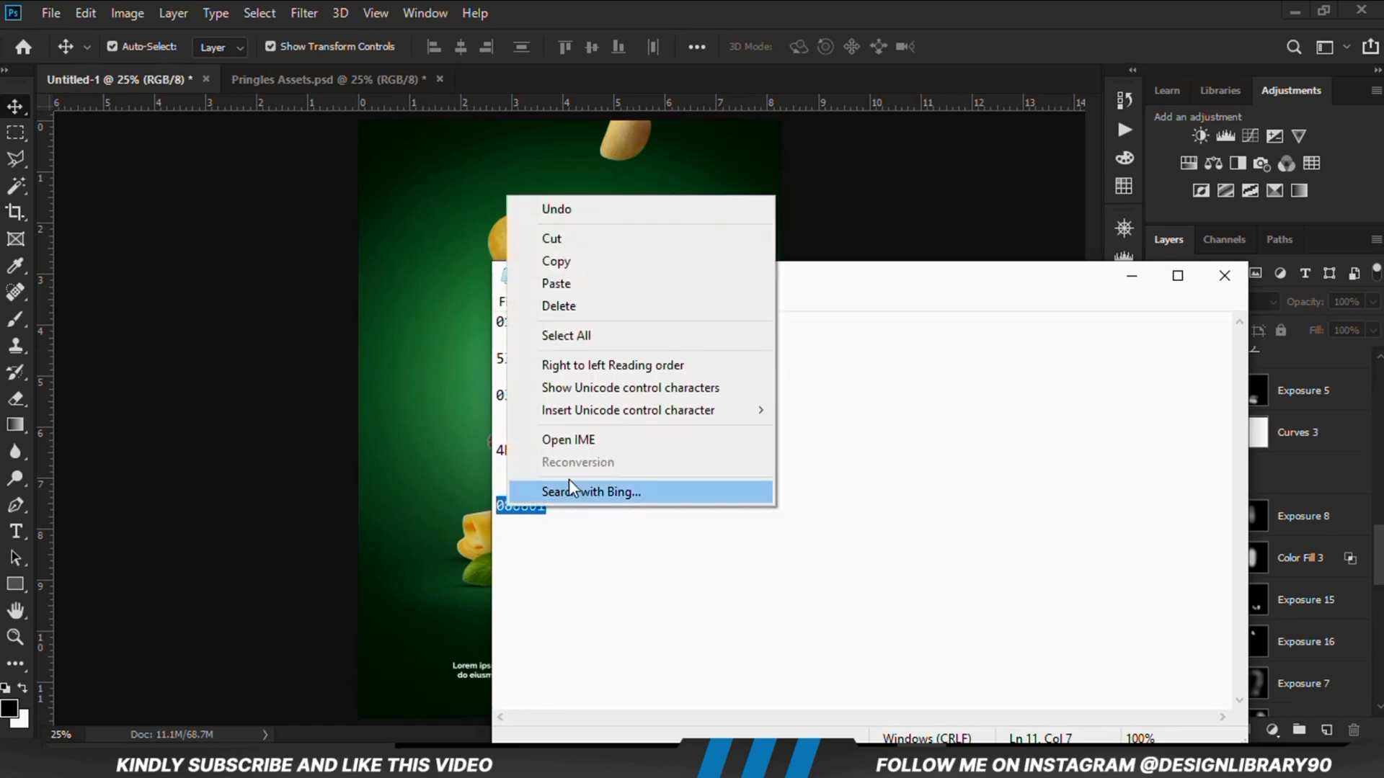
click(586, 273)
click(277, 447)
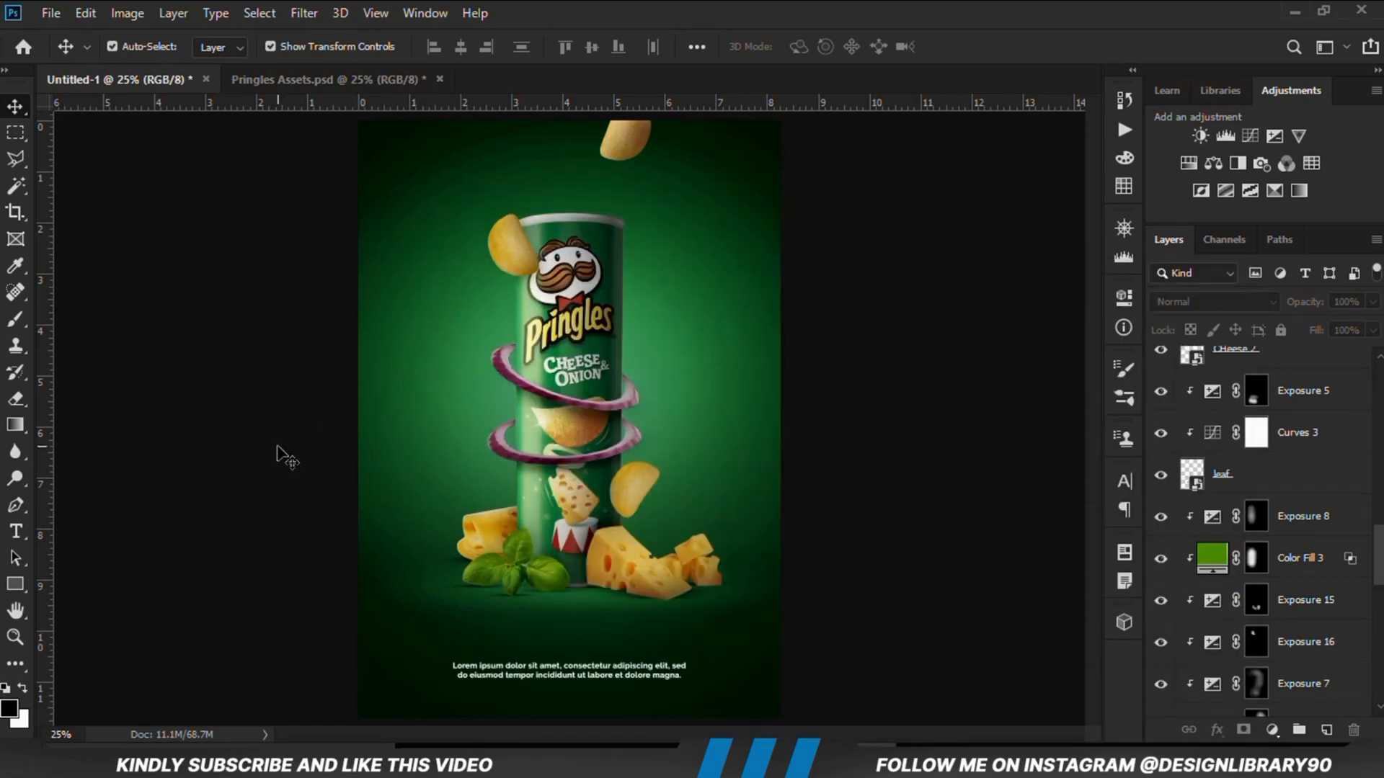
Step: Add a new layer at the top of the stack and set the Brush tool's foreground colour to 088801
click(1326, 730)
click(14, 319)
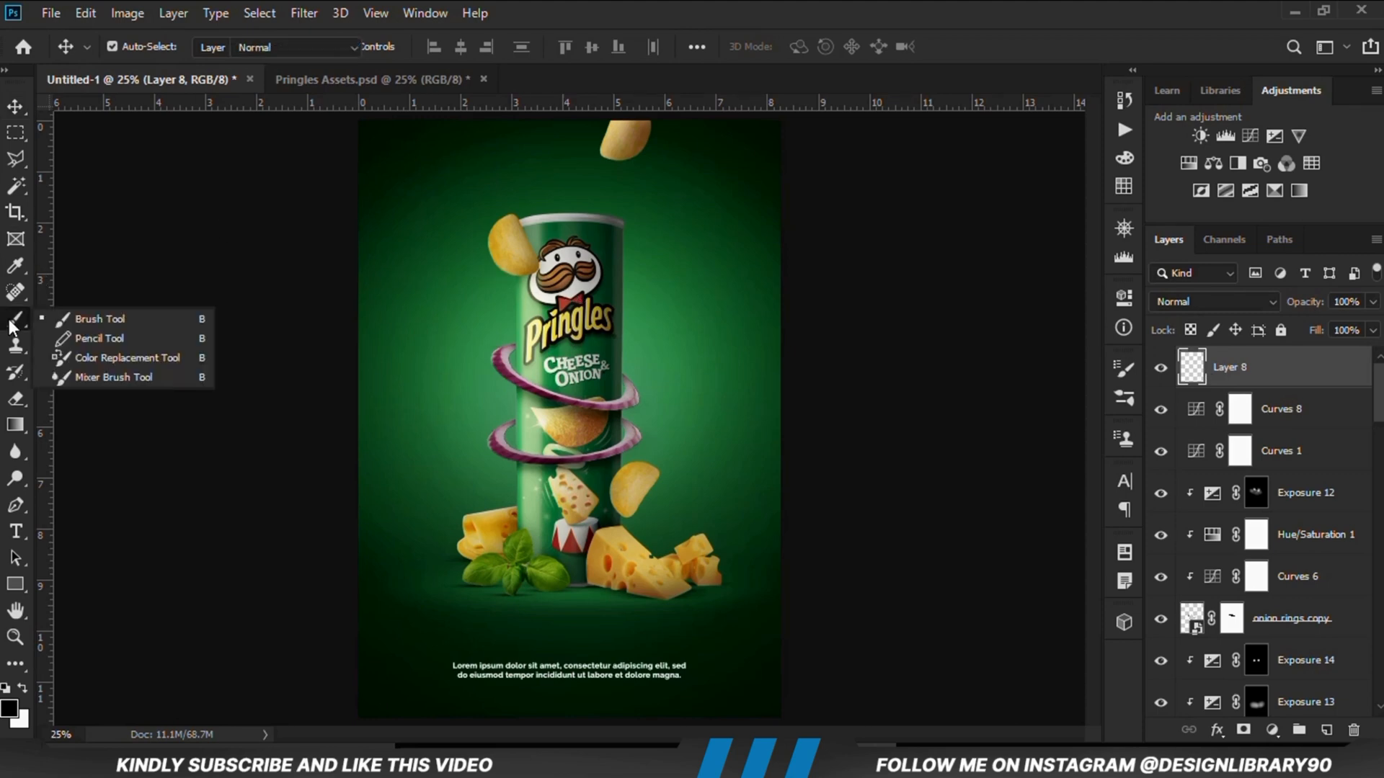
click(83, 319)
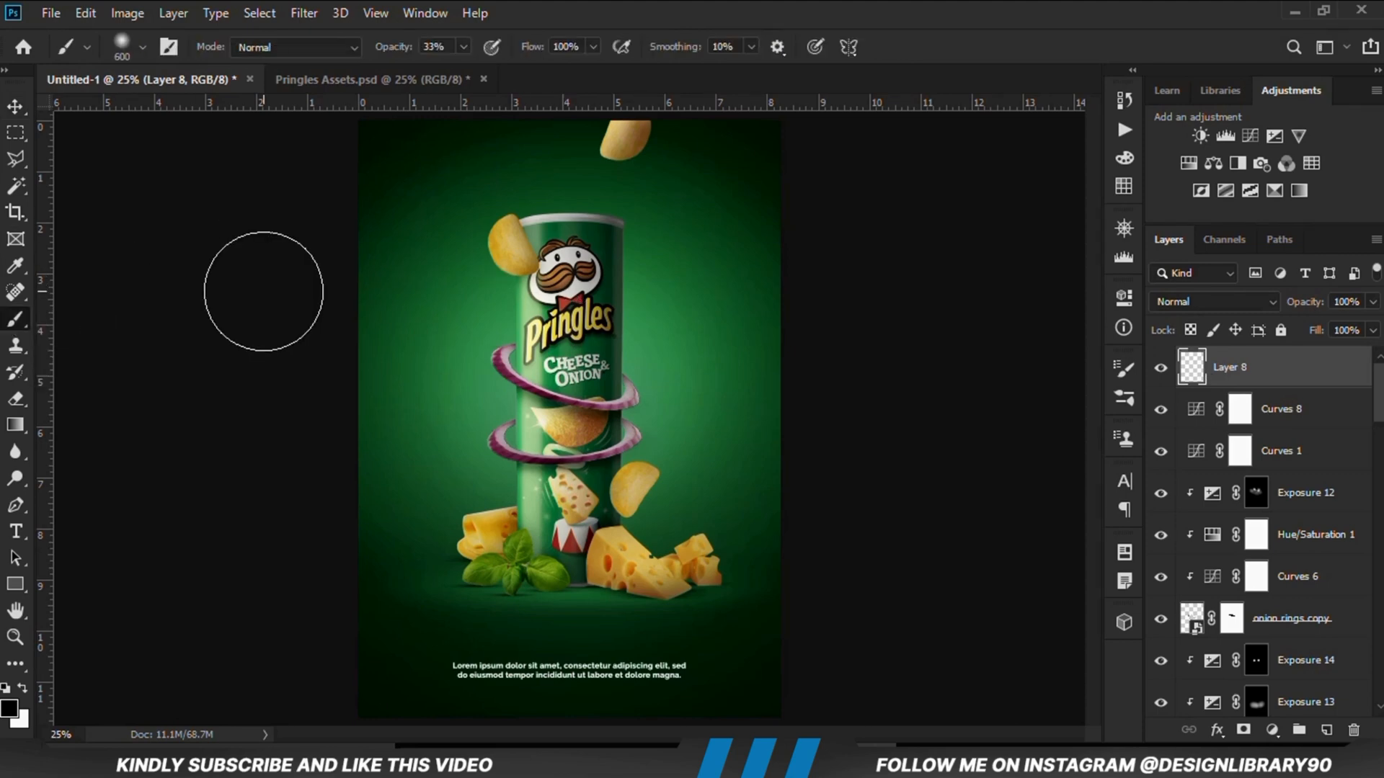
click(8, 709)
right_click(778, 550)
click(800, 360)
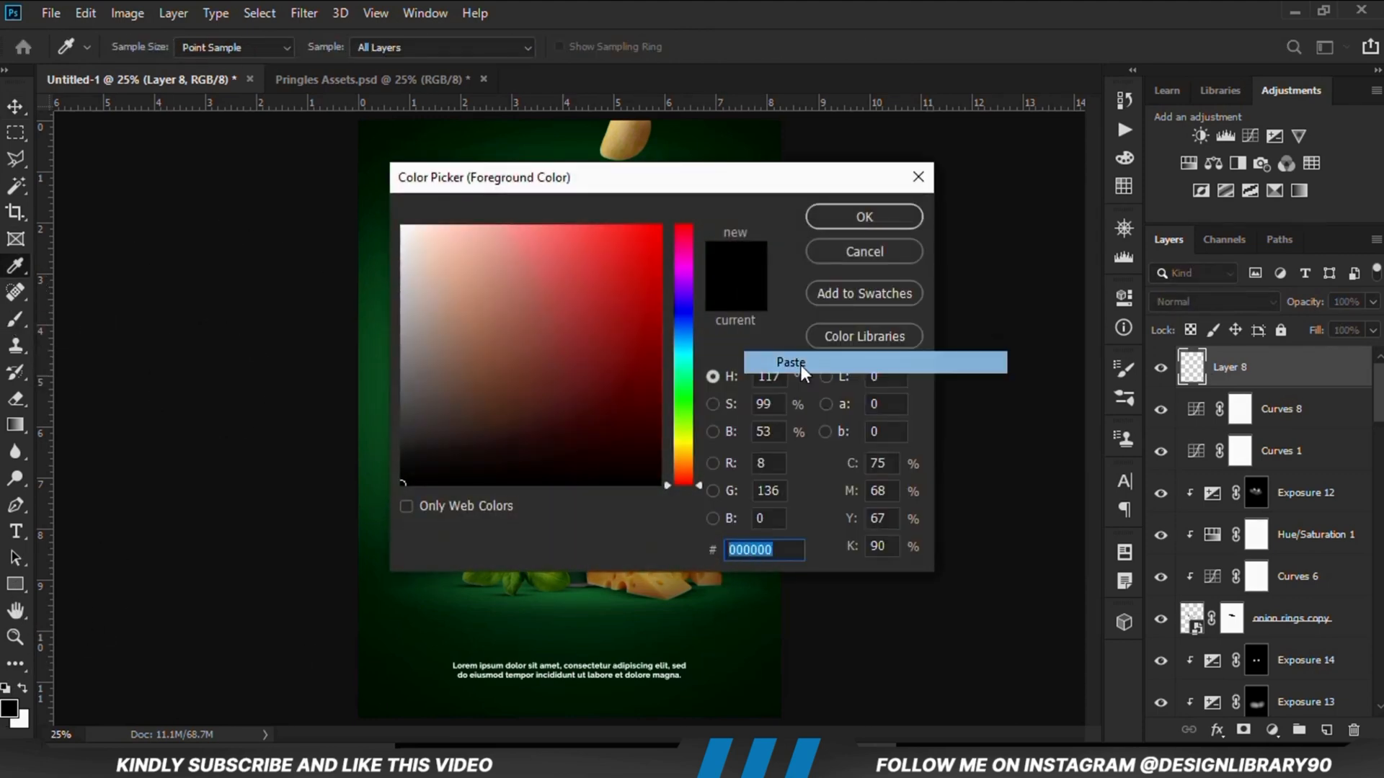
double_click(781, 549)
click(832, 217)
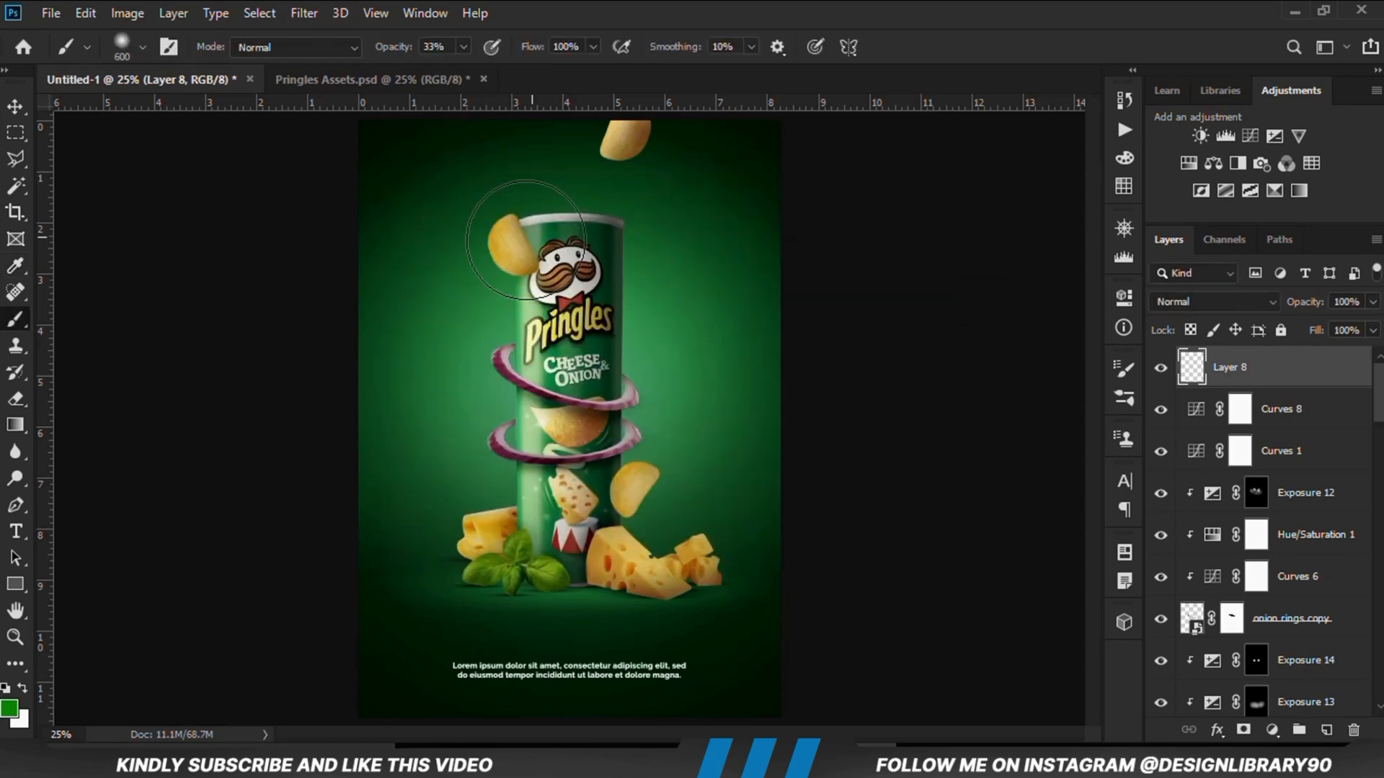
Step: Paint a large soft green spot over the poster's upper left with the brush at 2000 px and 100% opacity
key(bracketright)
key(bracketright)
key(bracketright)
key(bracketright)
key(bracketright)
key(bracketright)
key(bracketright)
key(bracketright)
key(bracketright)
key(bracketright)
key(bracketright)
key(bracketright)
key(bracketright)
key(bracketright)
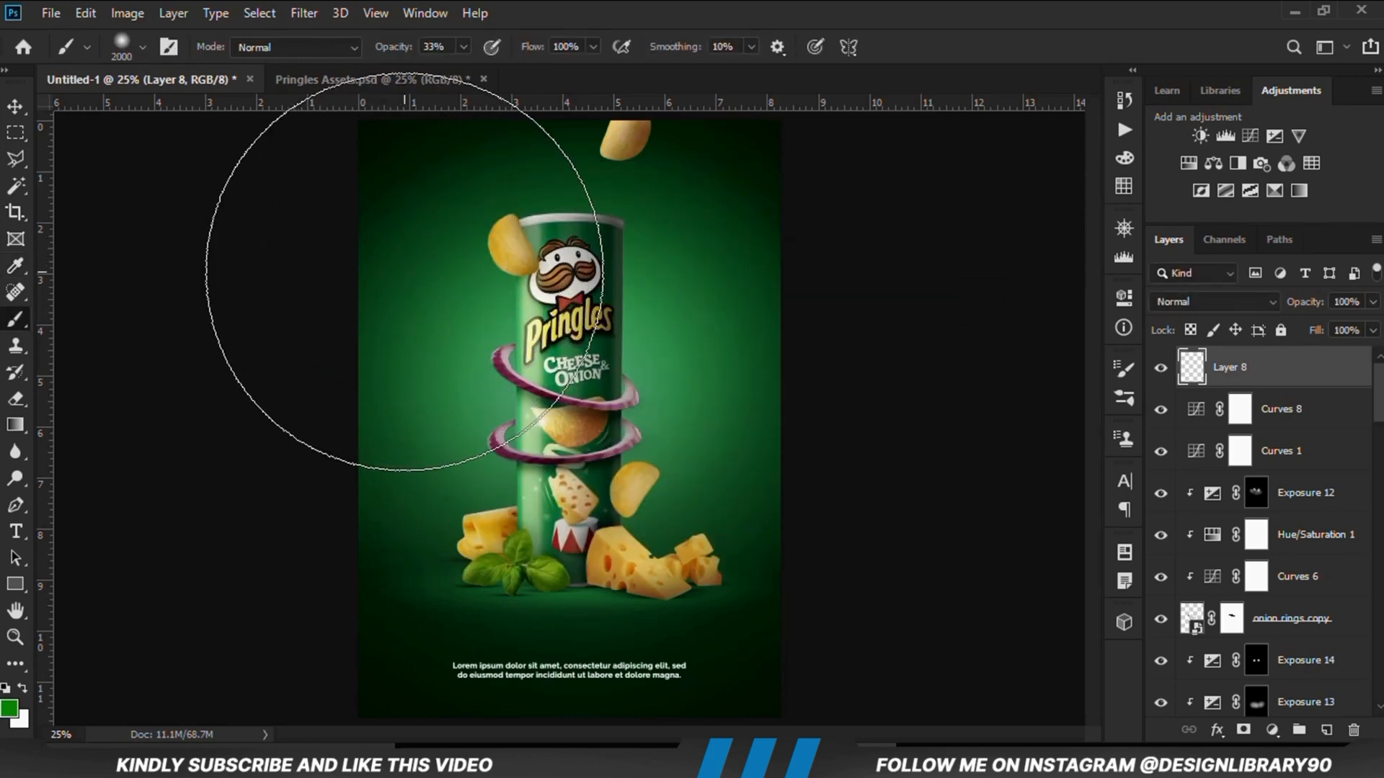
key(0)
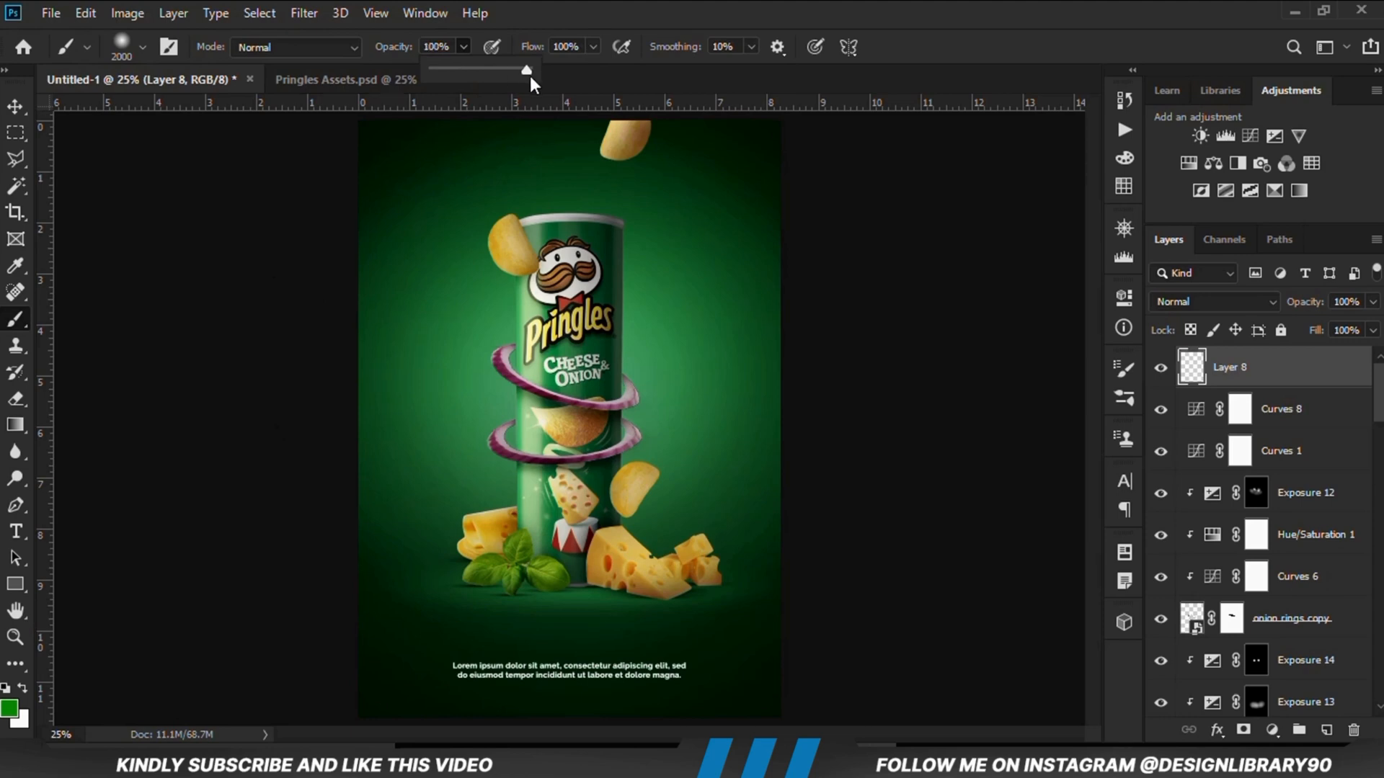
click(428, 276)
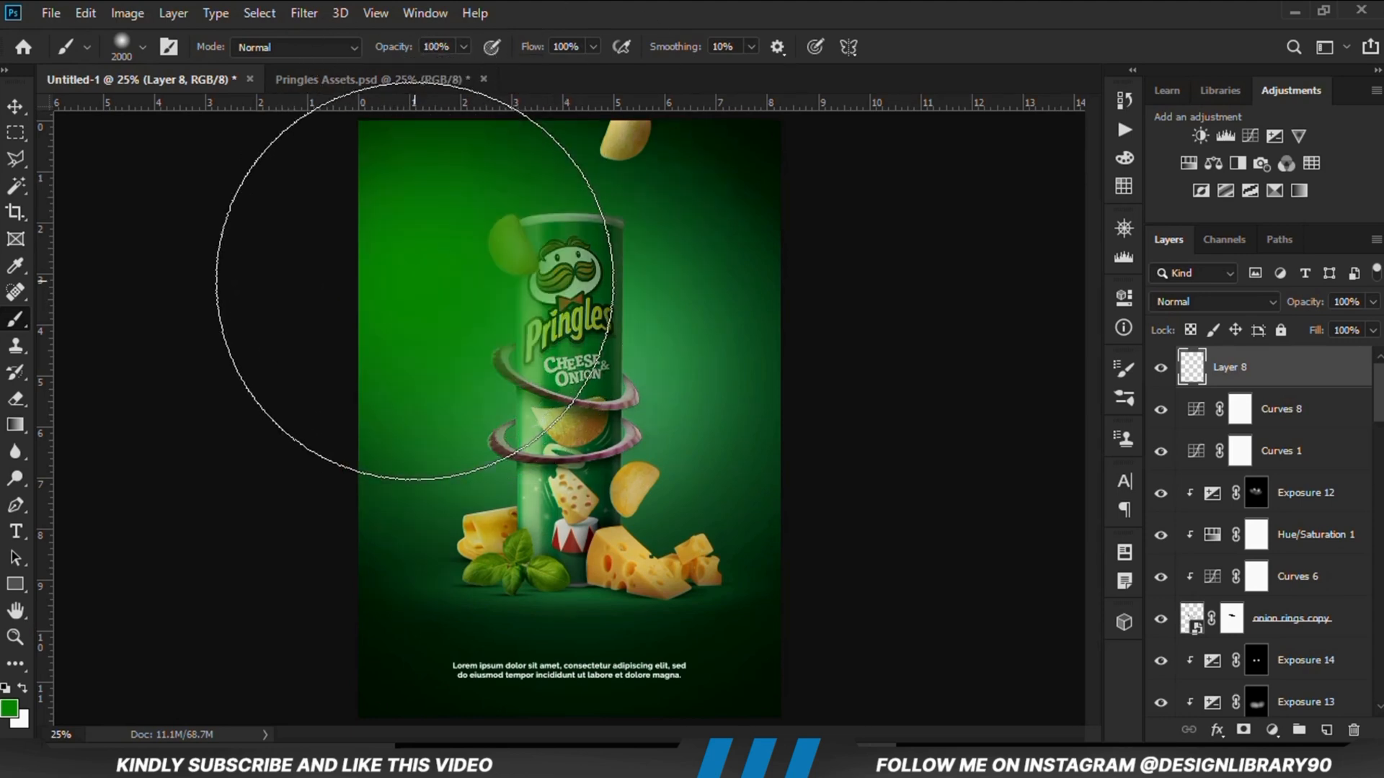
click(10, 109)
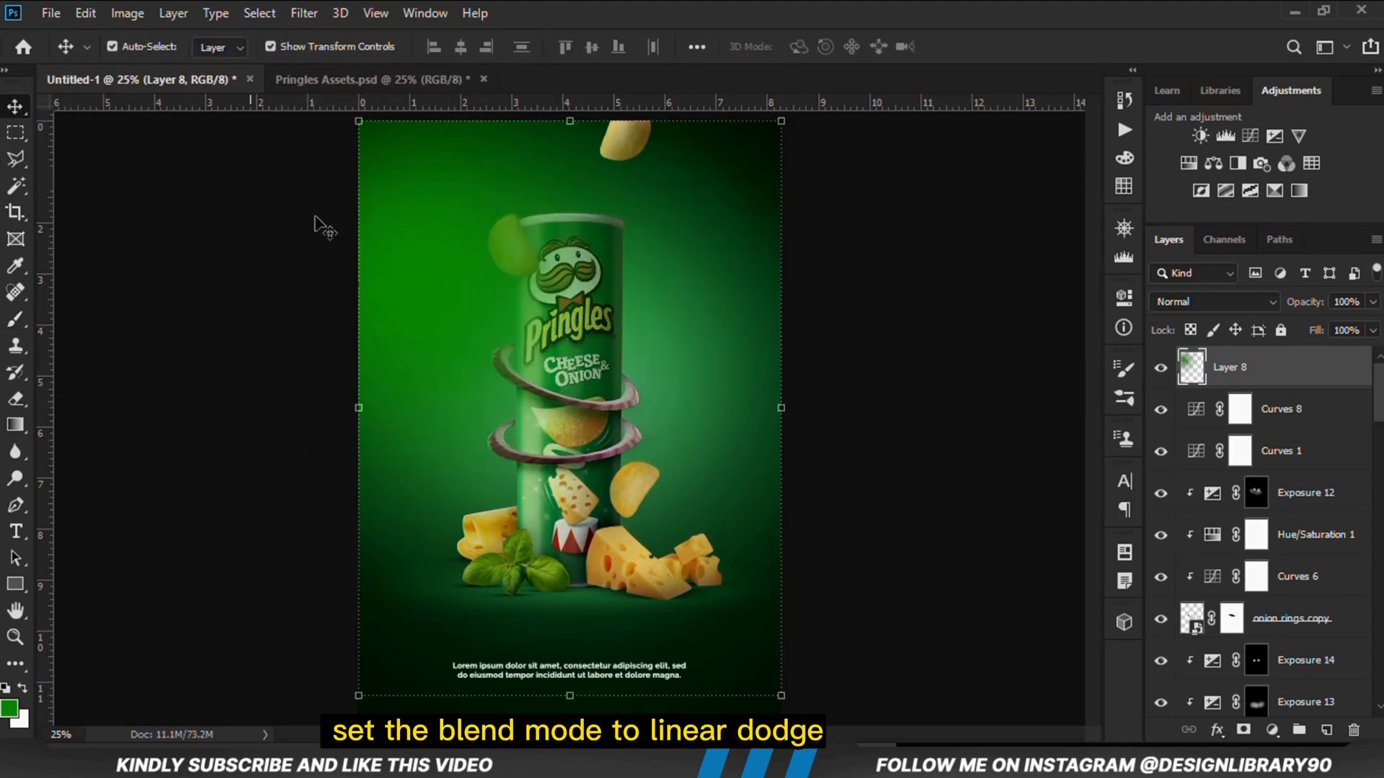
Step: Compare the green spot layer hidden and shown, and set its blend mode to Linear Dodge (Add)
click(1163, 372)
click(1163, 372)
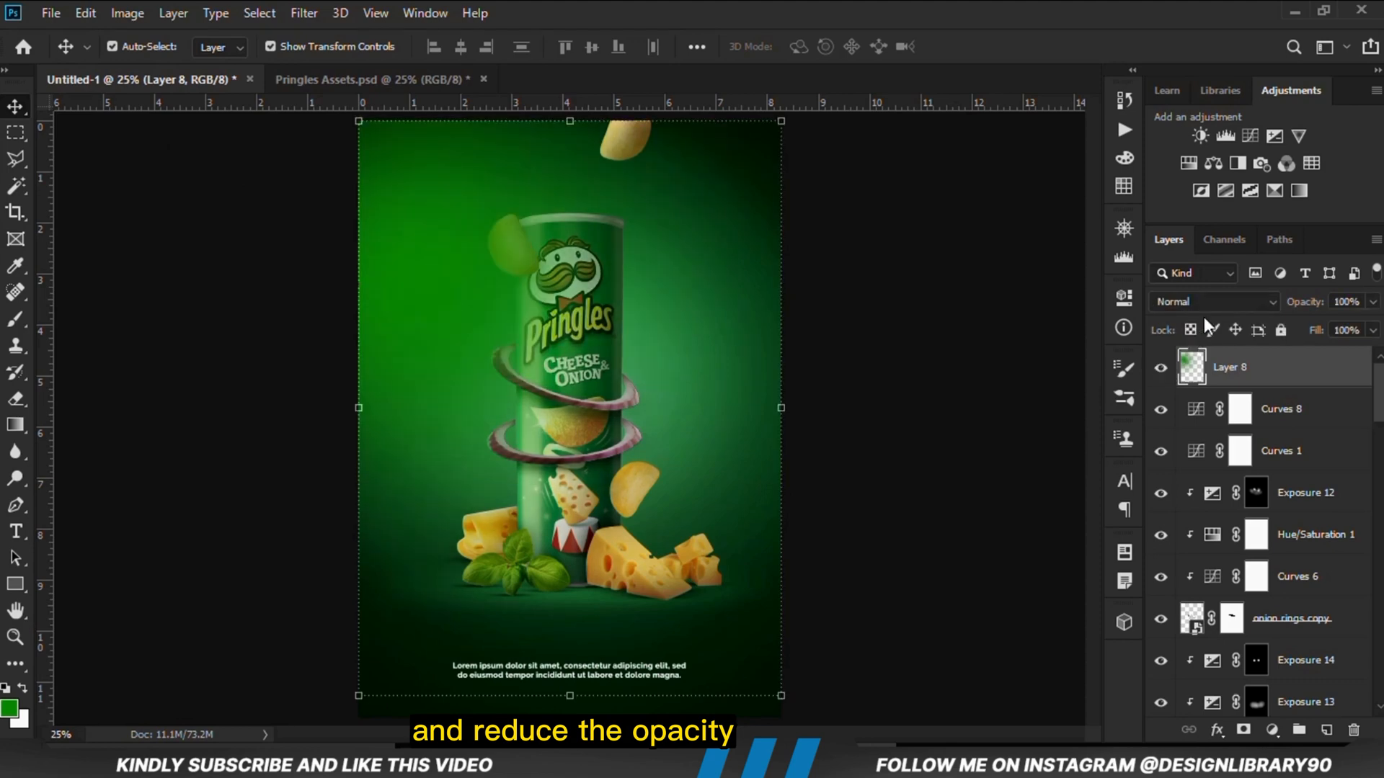
click(1258, 301)
click(1218, 435)
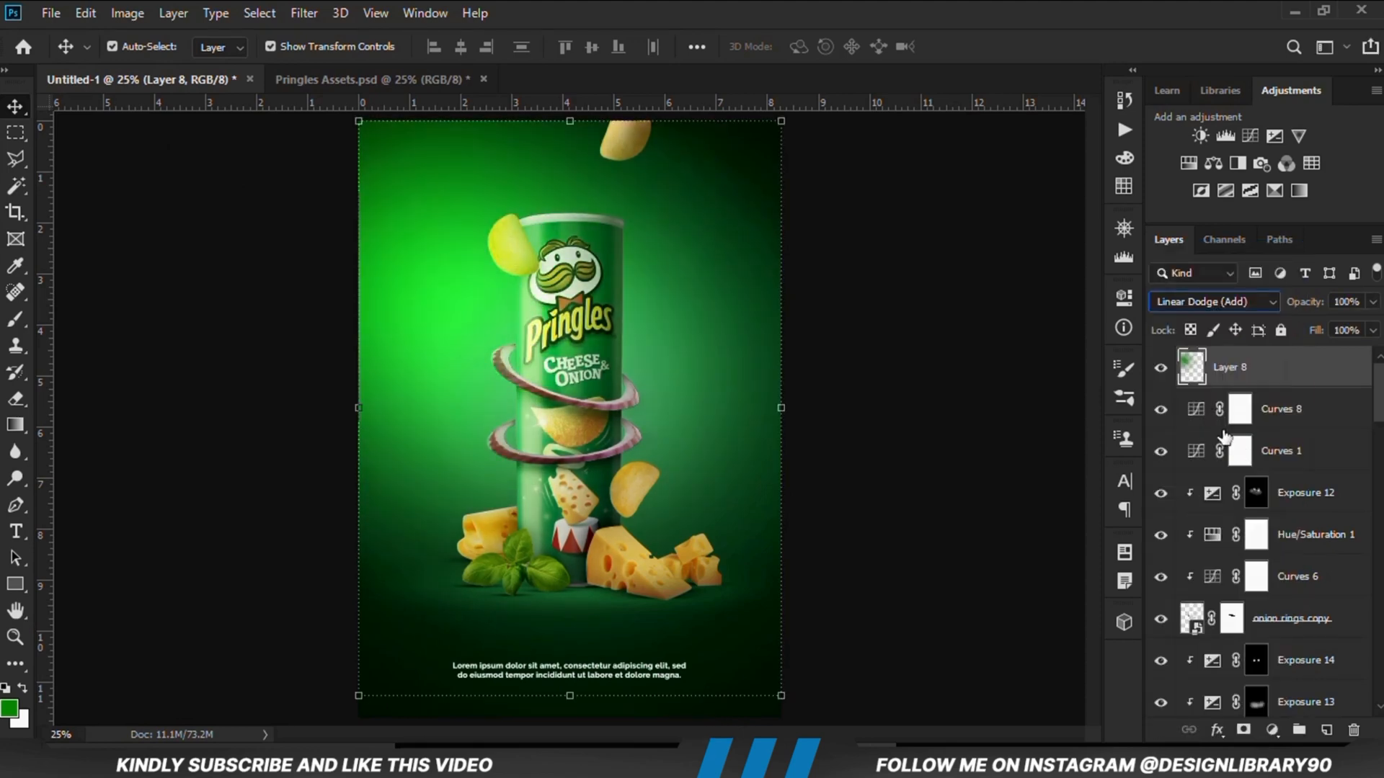
Step: Lower the green spot layer's opacity to about 21%, compare it hidden and shown, and deselect all layers
click(1373, 302)
drag(1353, 322, 1312, 332)
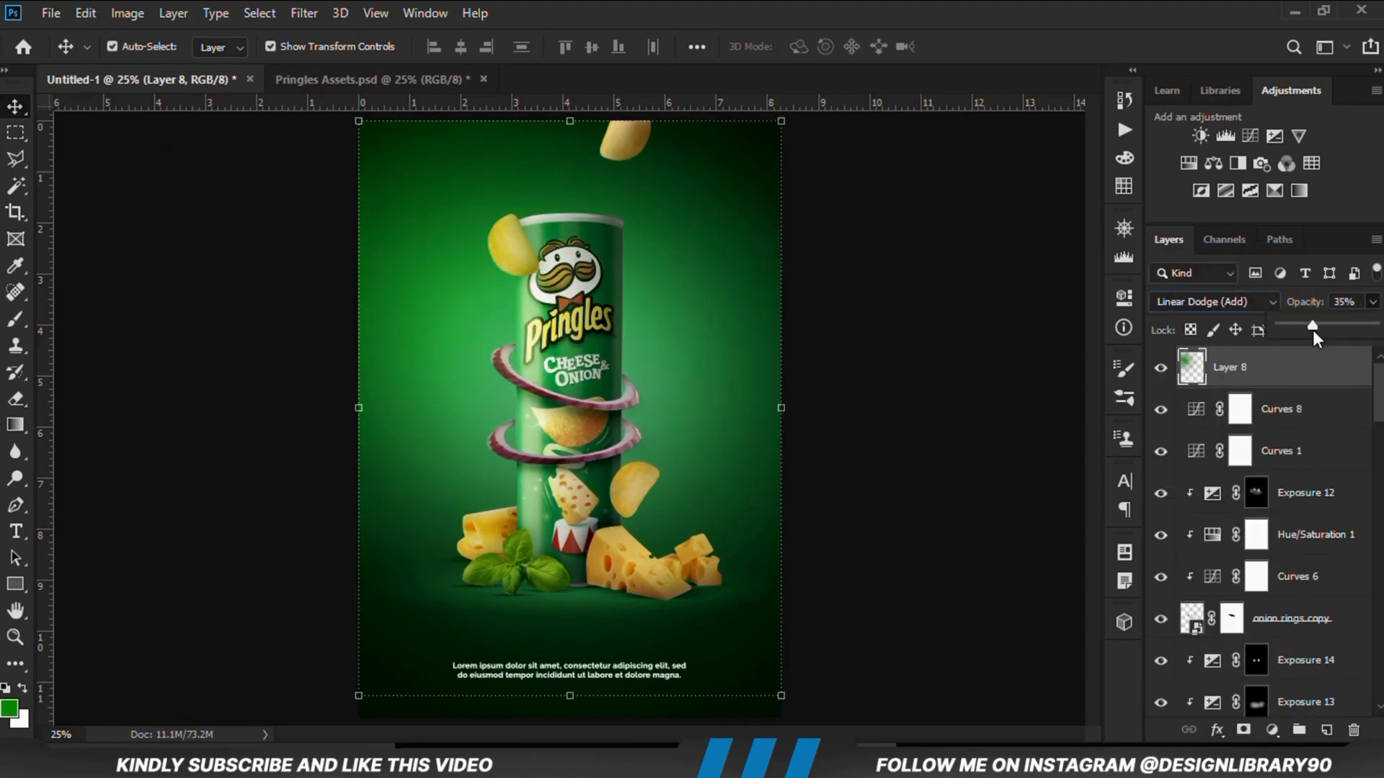
drag(1312, 331, 1312, 330)
click(1160, 368)
click(1160, 368)
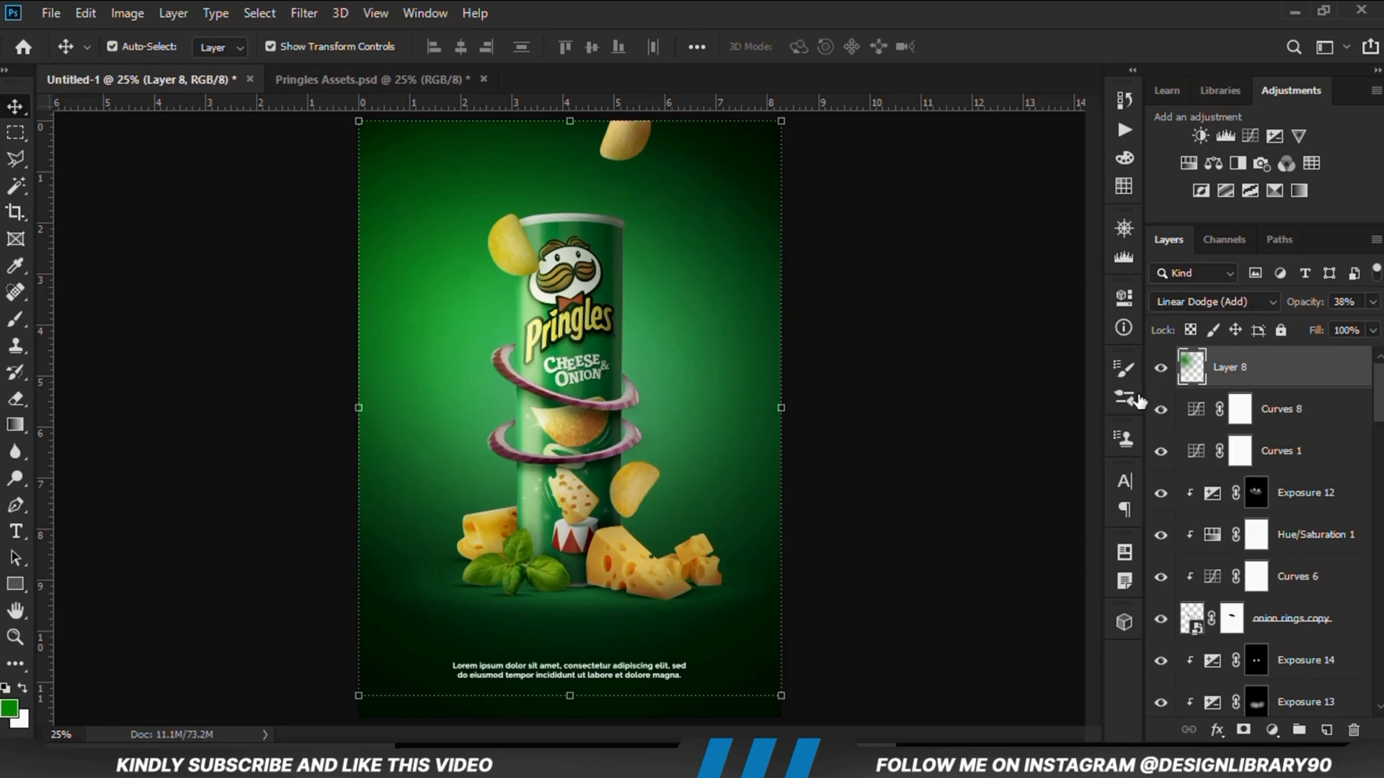
click(1373, 301)
drag(1303, 327, 1300, 327)
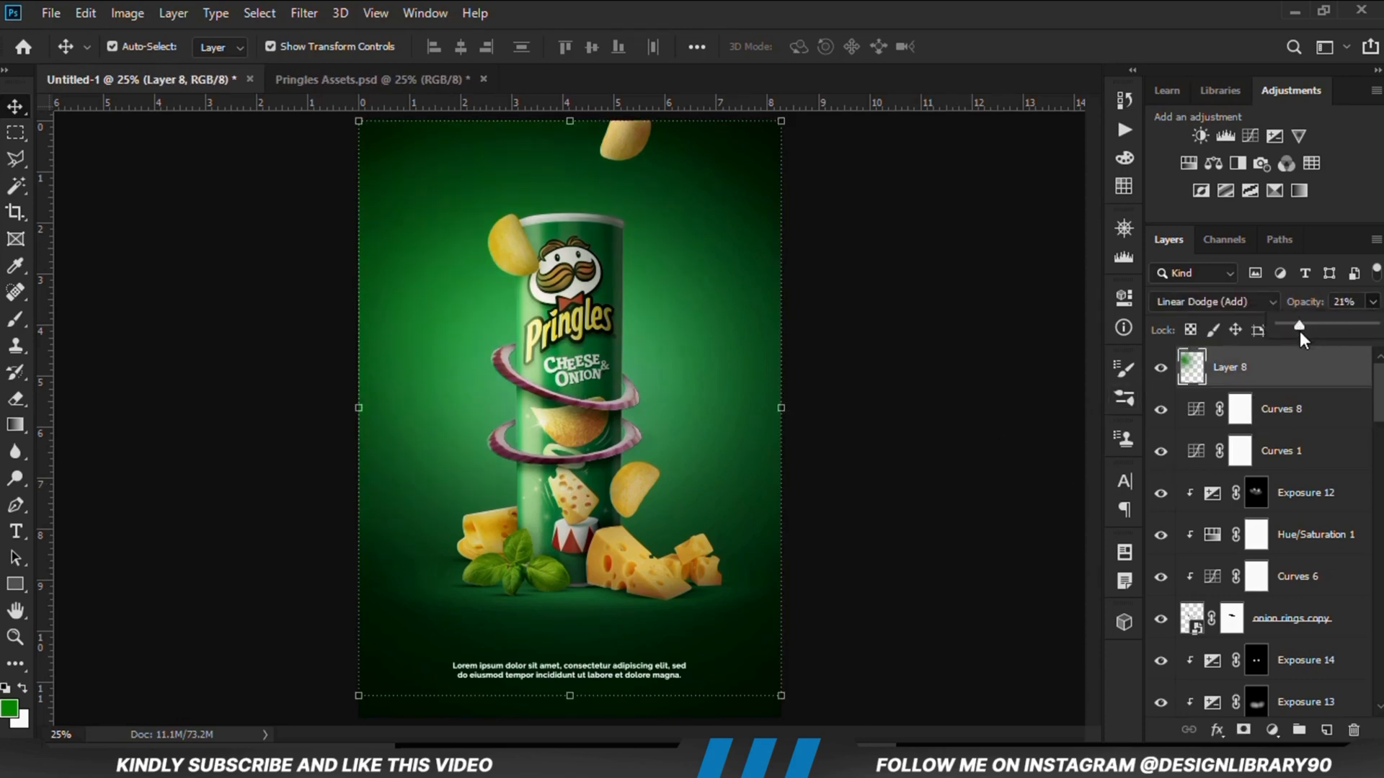
click(874, 538)
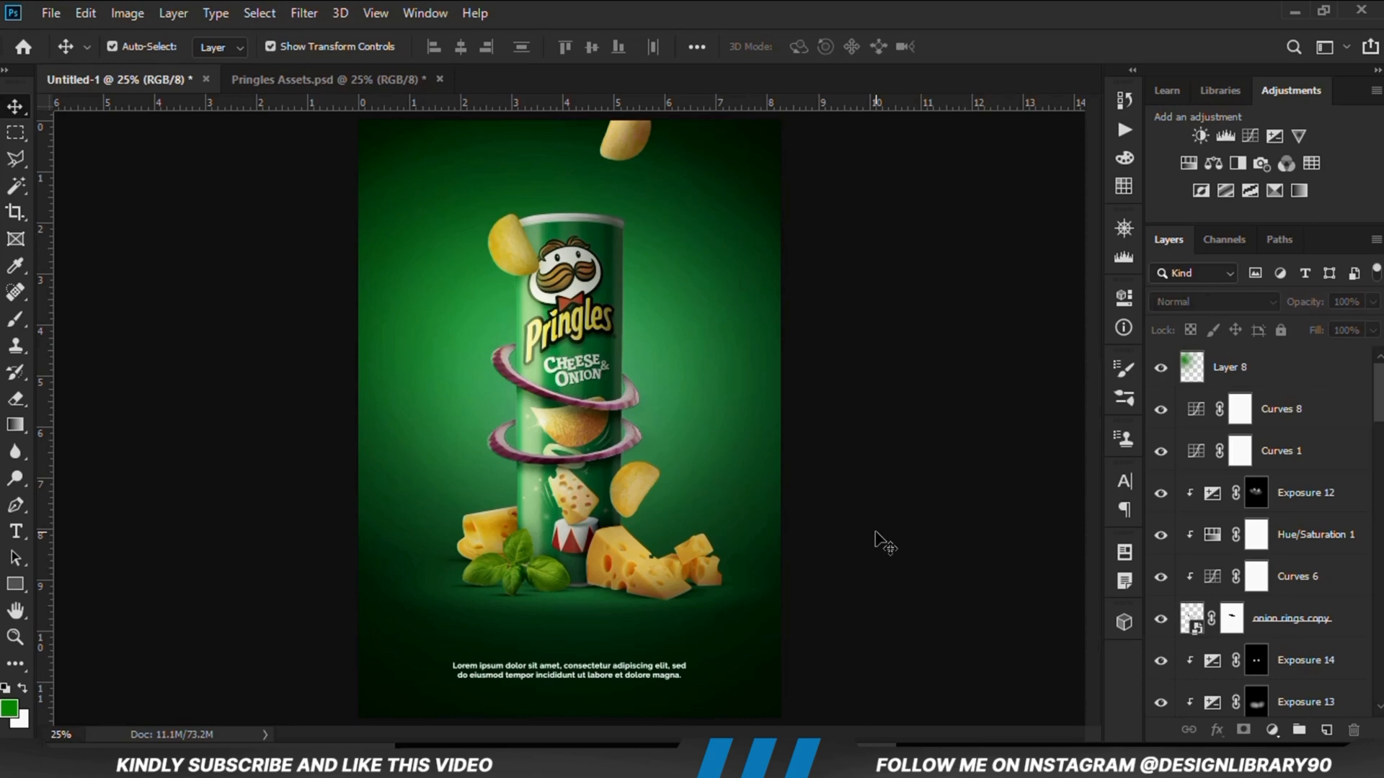
Step: Move the two-line lorem ipsum text slightly up at the poster's bottom and deselect it
click(542, 669)
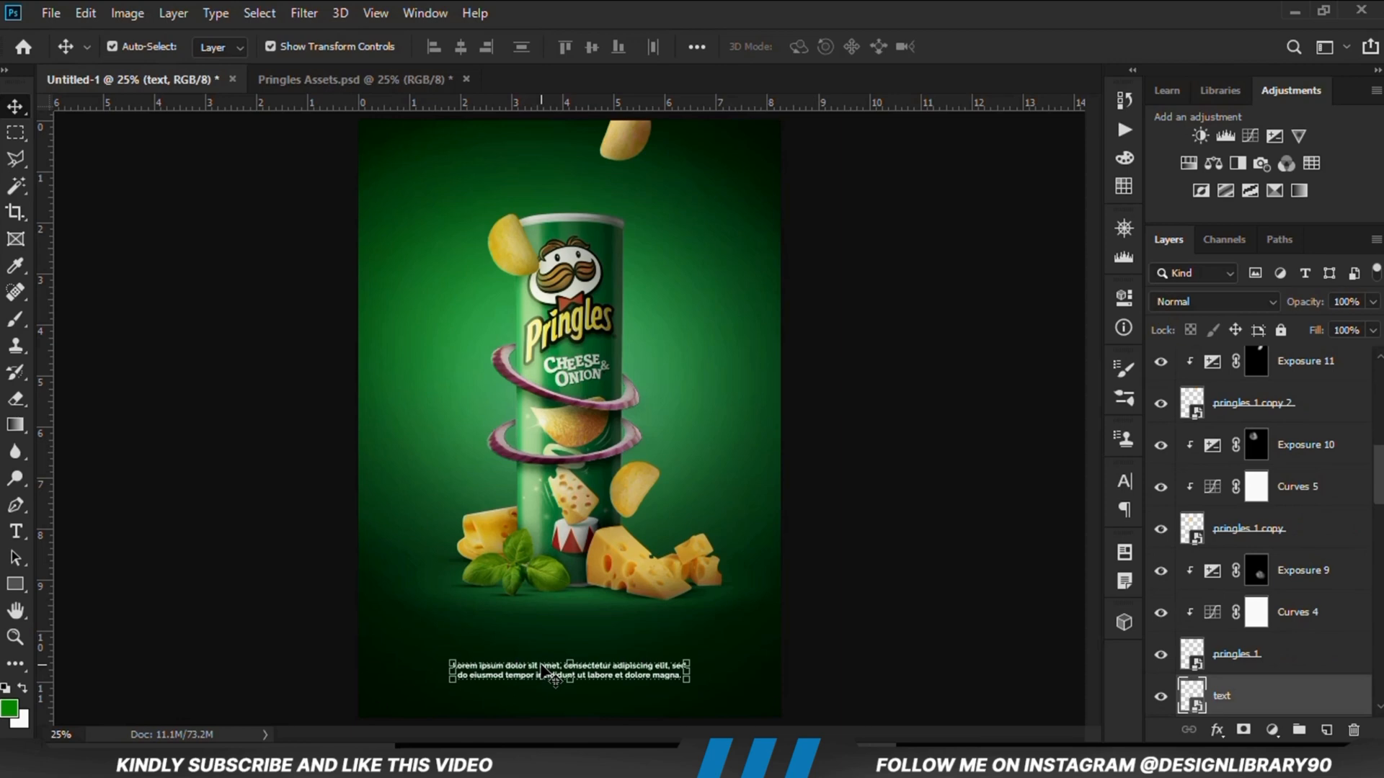
drag(542, 669, 542, 664)
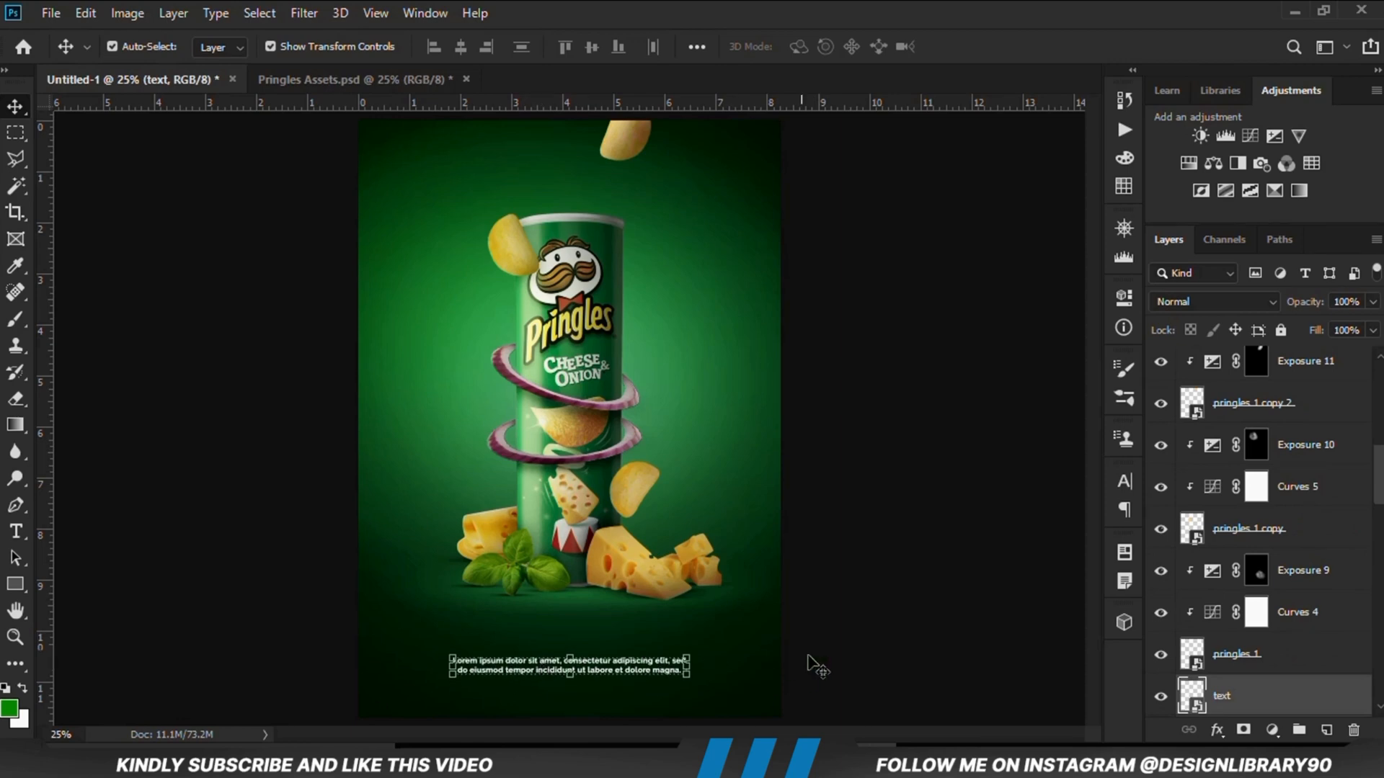
click(857, 663)
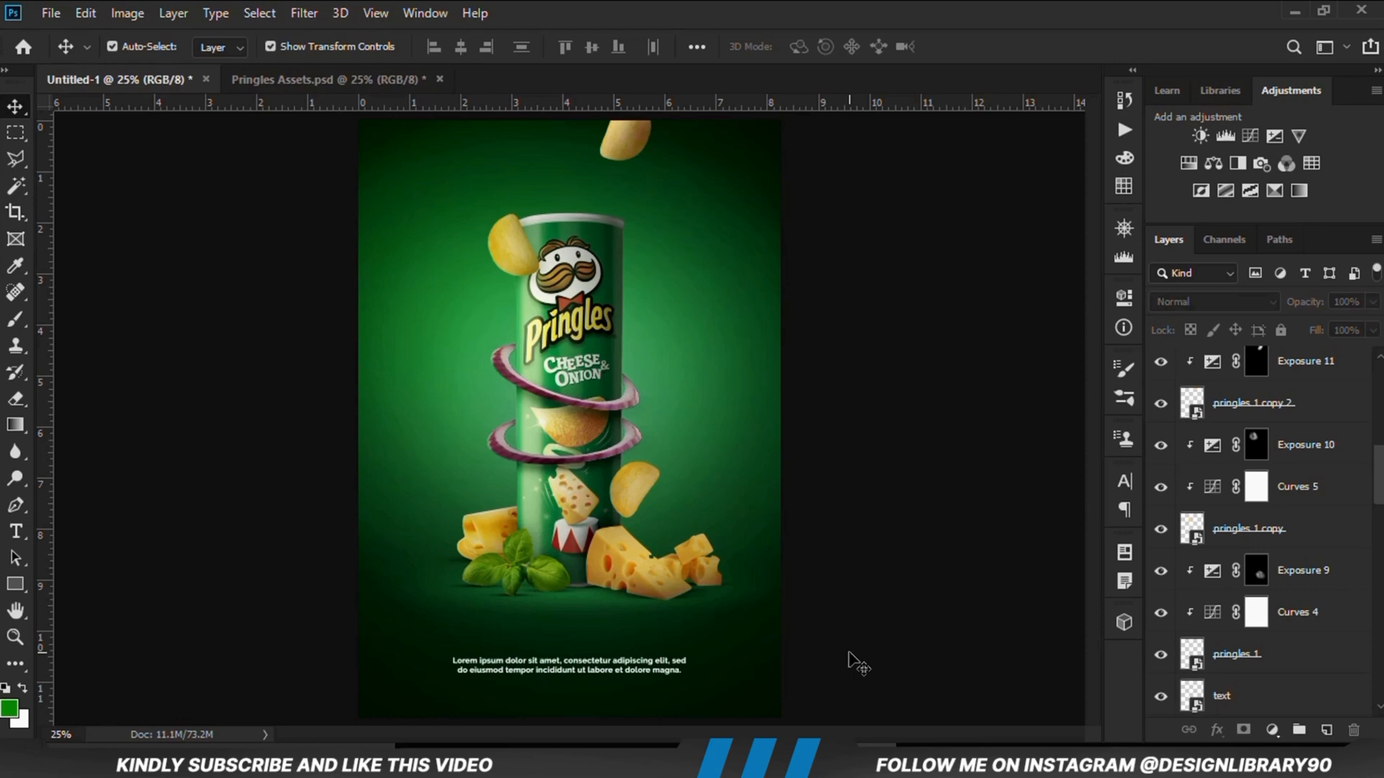
Step: Compare the Exposure 9 adjustment on the chip beside the can hidden and shown, and deselect it
click(633, 486)
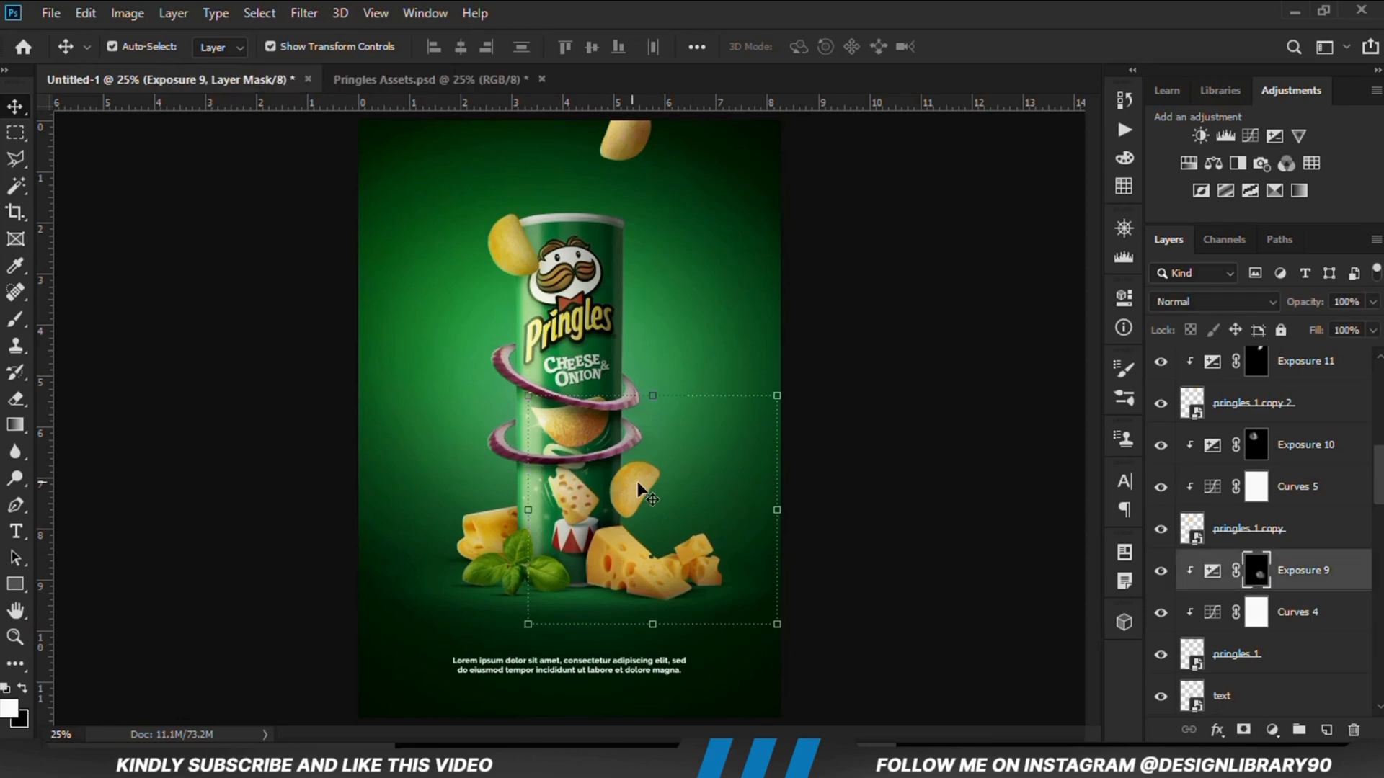
click(1161, 571)
click(1161, 570)
click(911, 604)
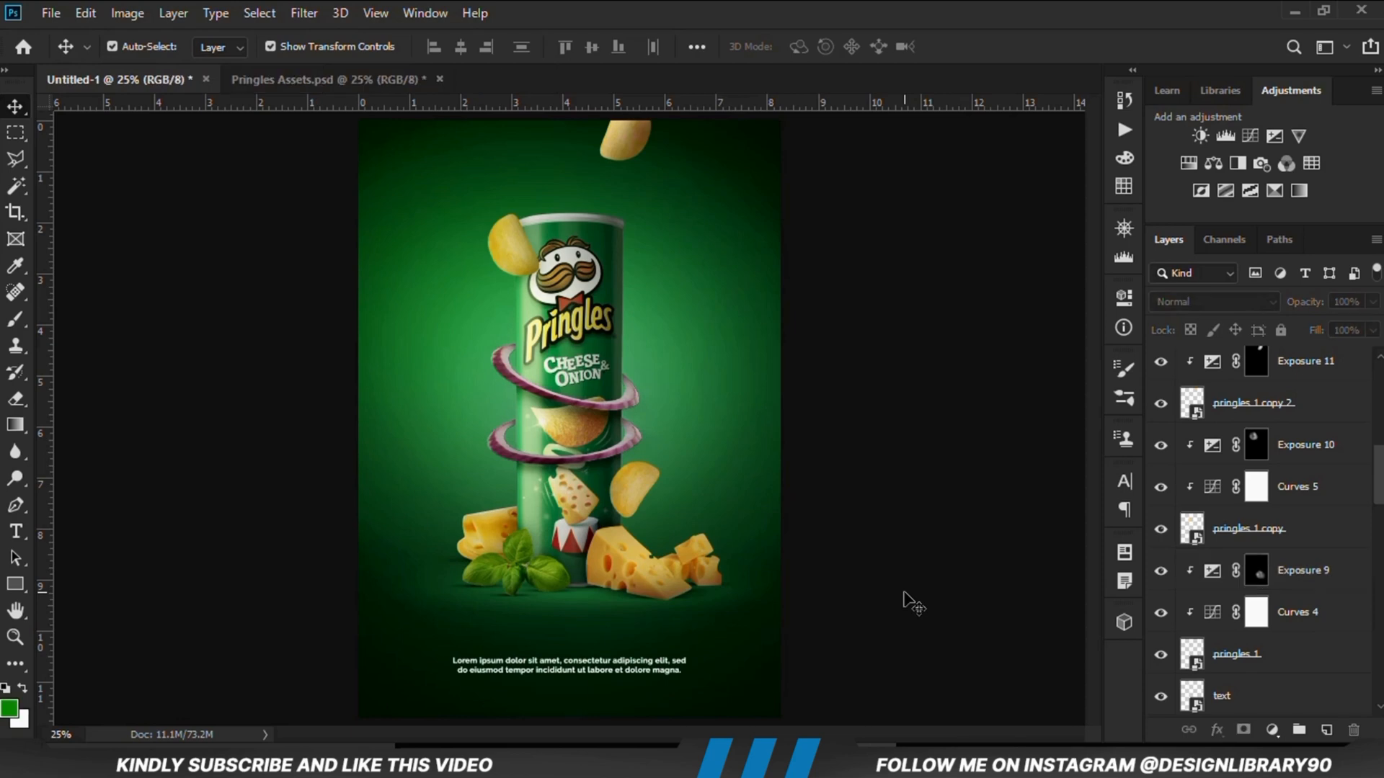
Step: Stamp all visible layers into a new layer at the top of the stack and convert it to a smart object
scroll(1326, 539, down, 2)
drag(1375, 509, 1377, 395)
key(ctrl)
key(ctrl+alt+shift+e)
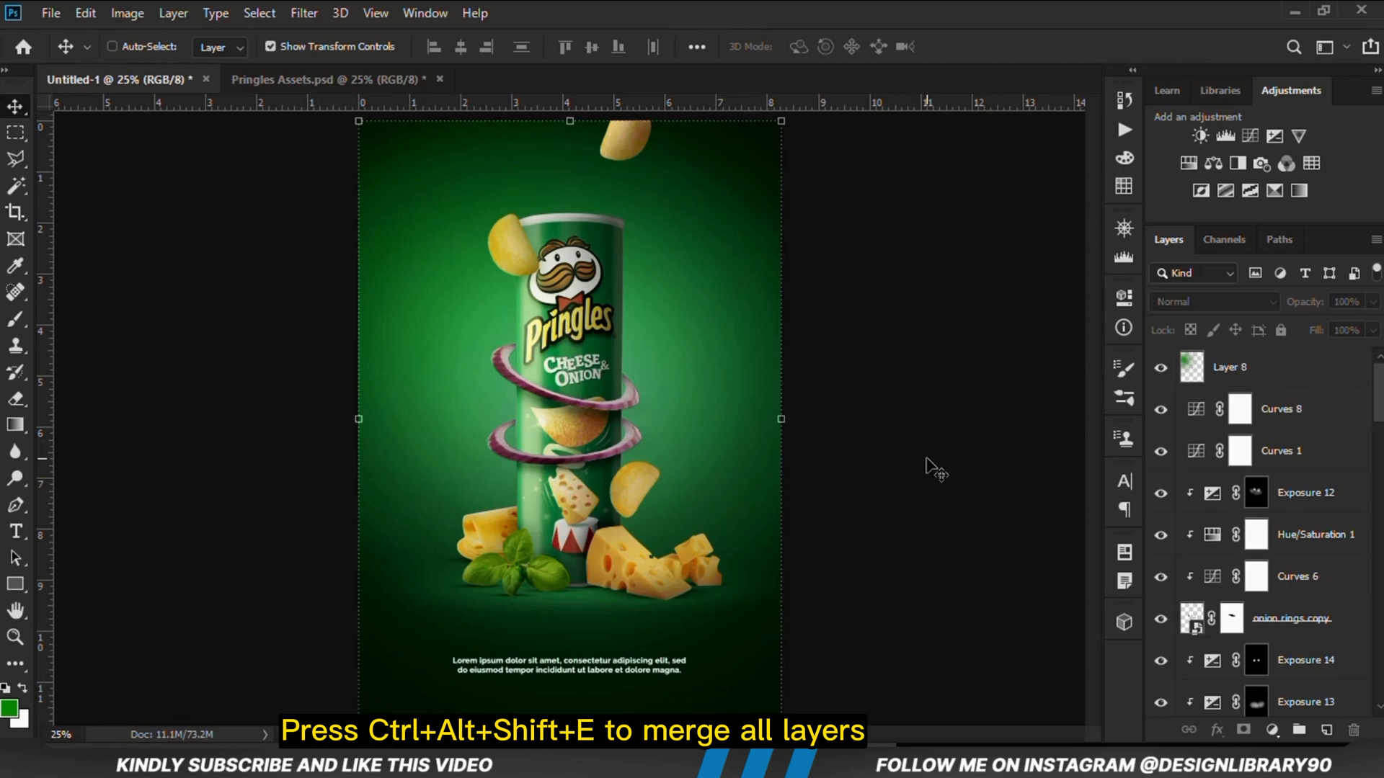
right_click(1277, 365)
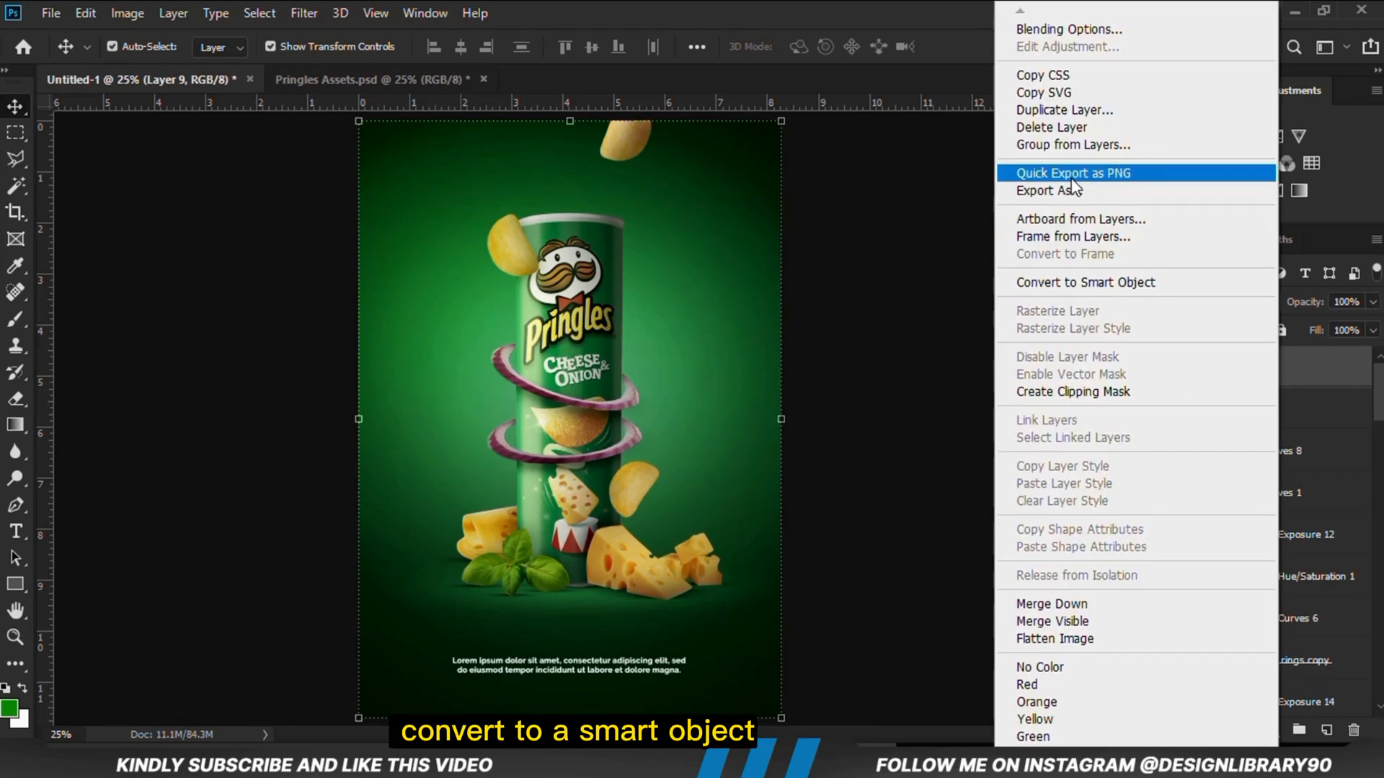
click(1066, 281)
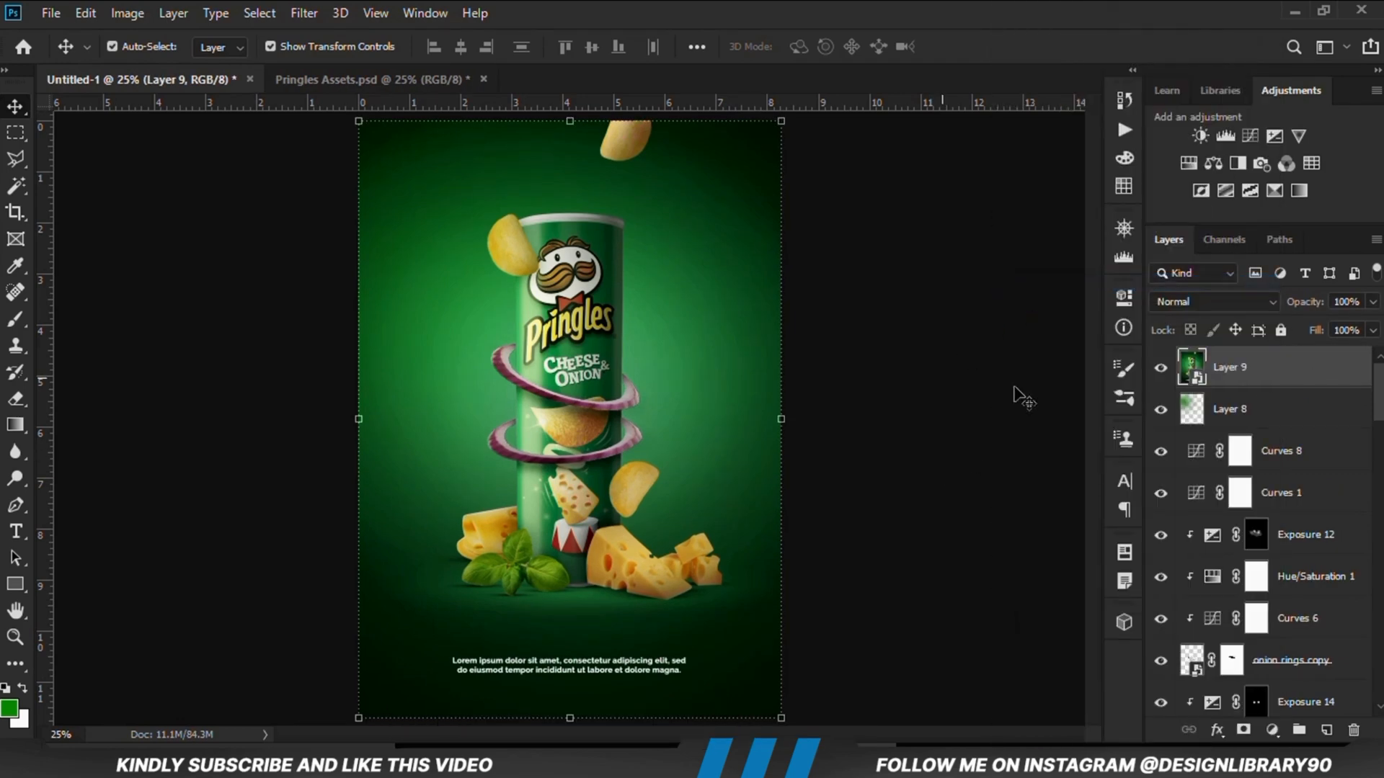
Step: Start a Camera Raw Filter on the merged layer with Exposure +0.20, Contrast +15, Highlights +9, Shadows -14 and Whites +10
click(304, 15)
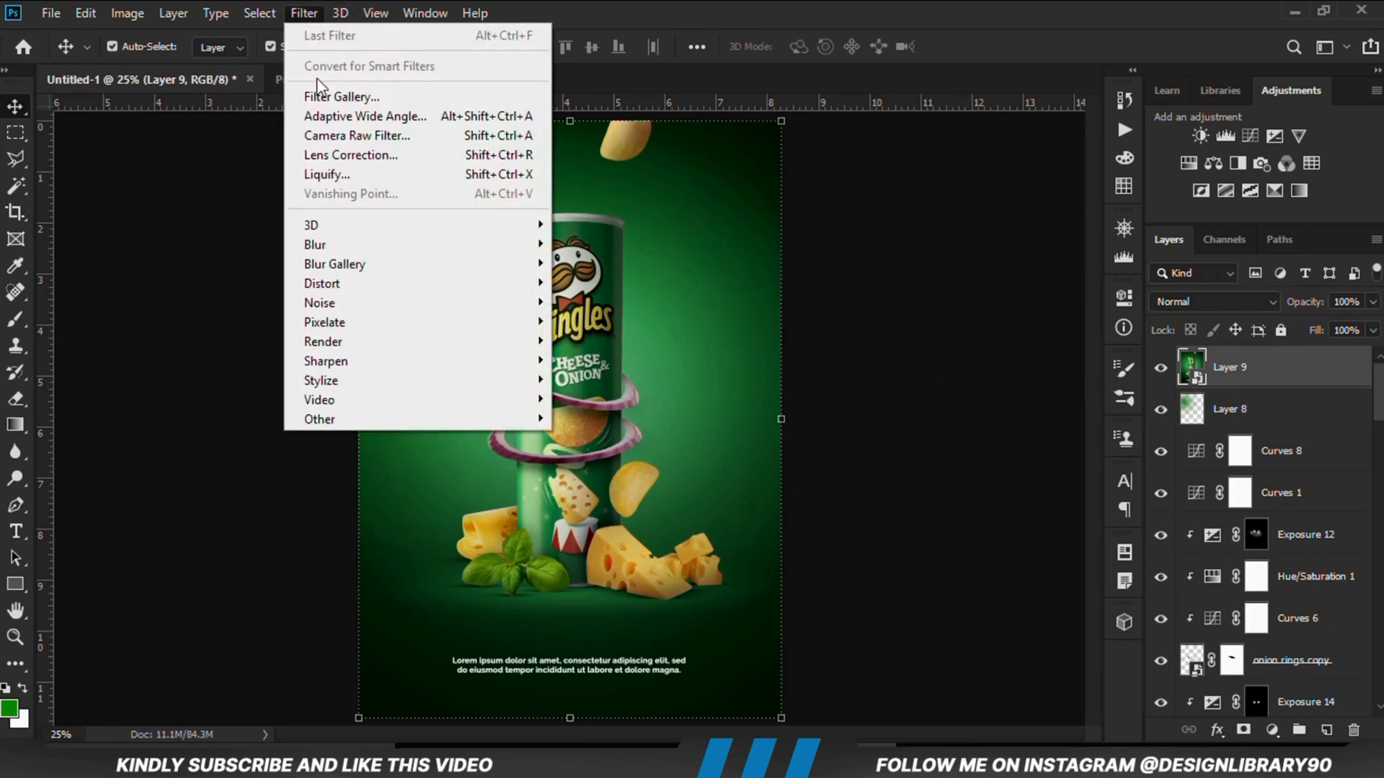
click(341, 137)
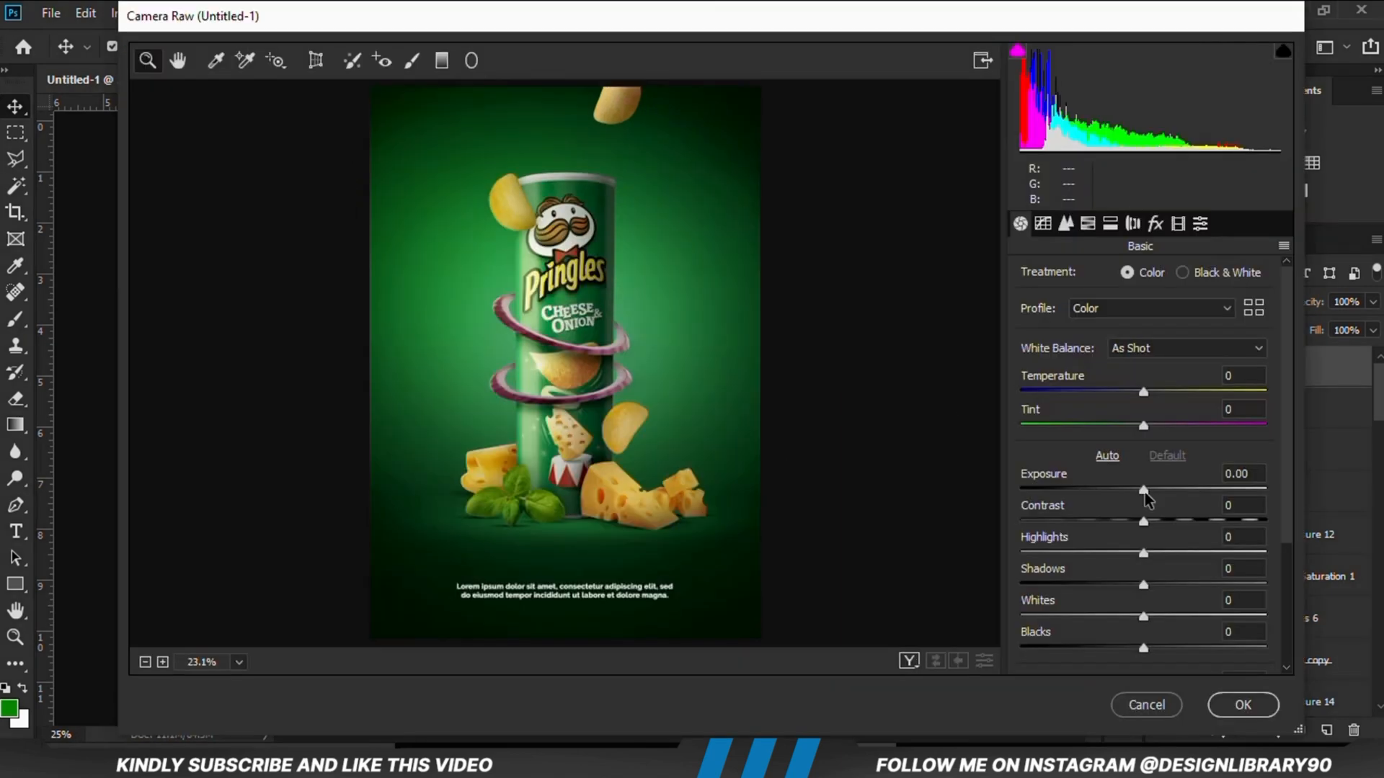
drag(1144, 491, 1157, 614)
click(1151, 615)
Step: Set Blacks to -12, Texture to +12 and Clarity to +3, and apply the Camera Raw Filter
drag(1287, 487, 1287, 537)
drag(1144, 570, 1137, 570)
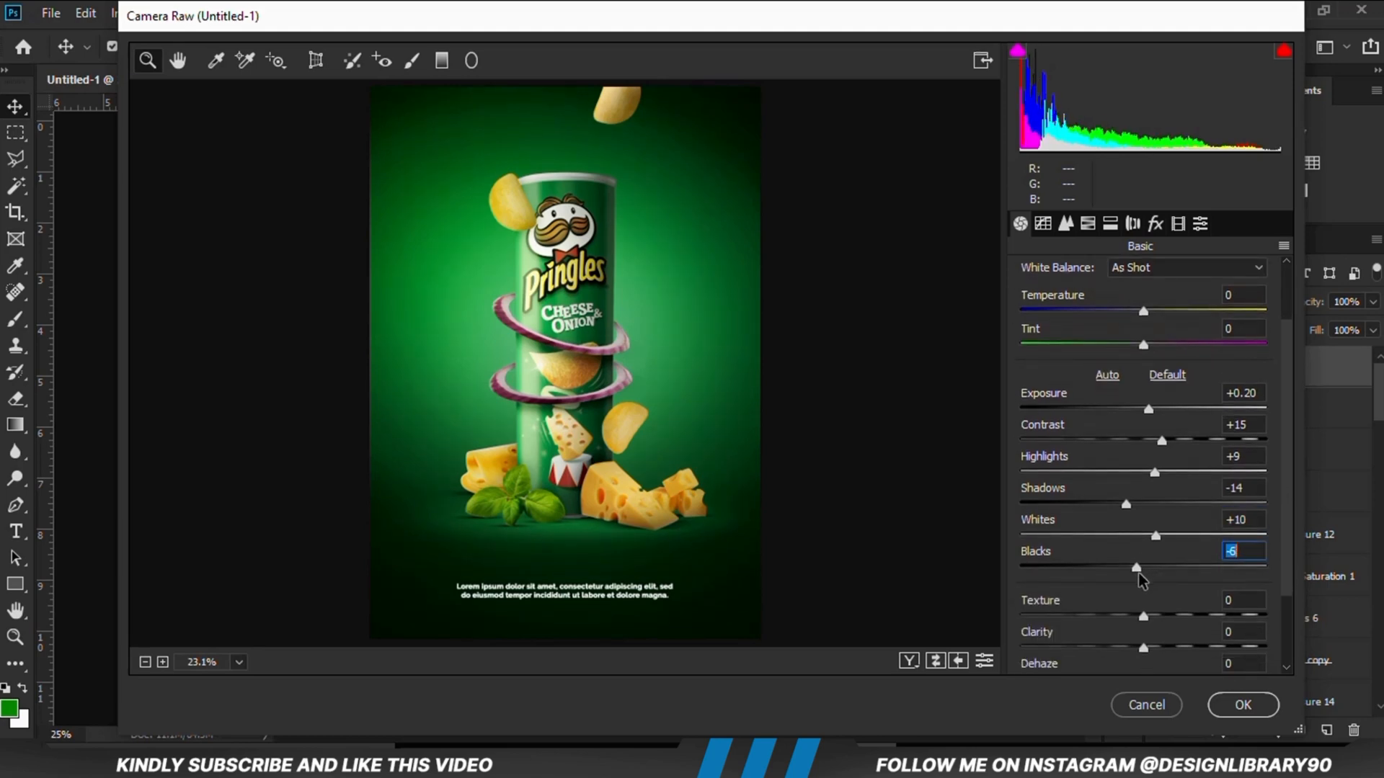
drag(1136, 573, 1159, 621)
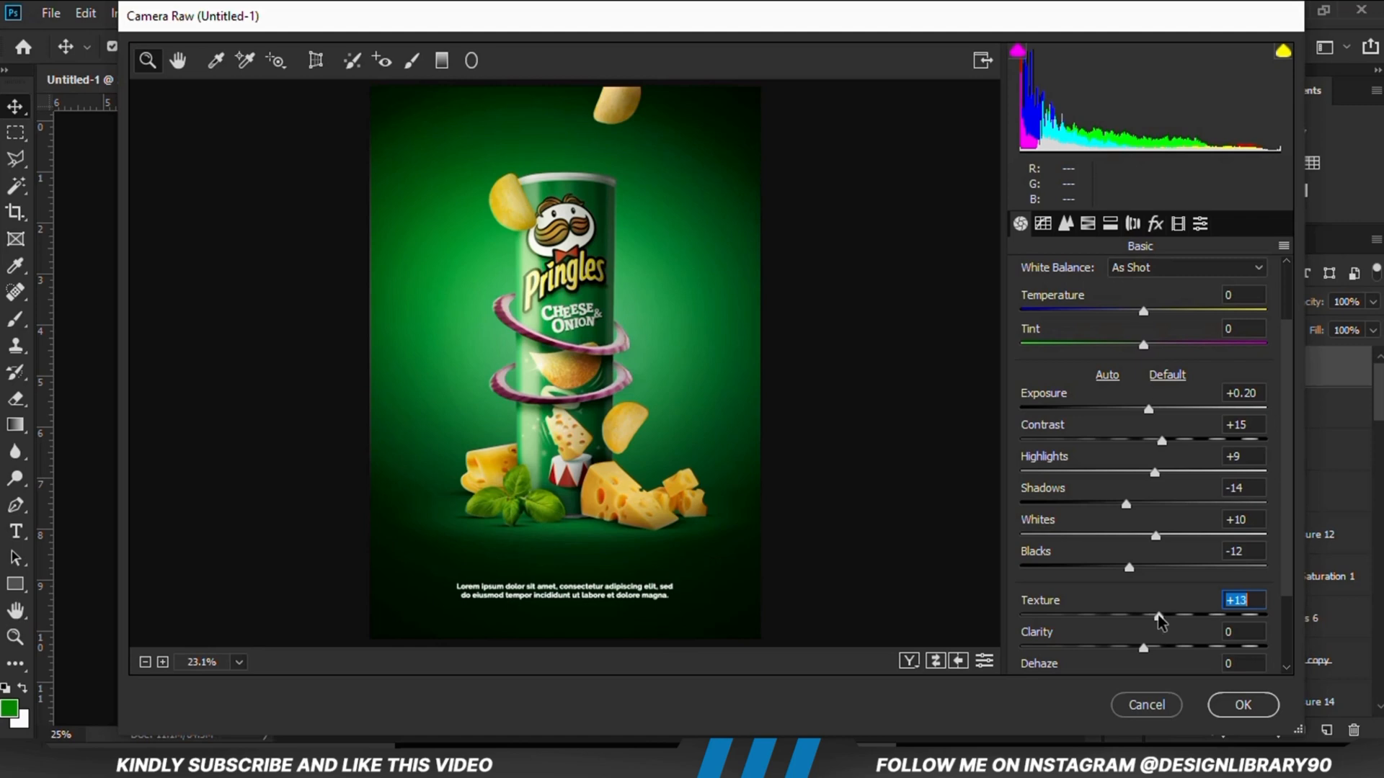
drag(1158, 615, 1149, 646)
click(1225, 705)
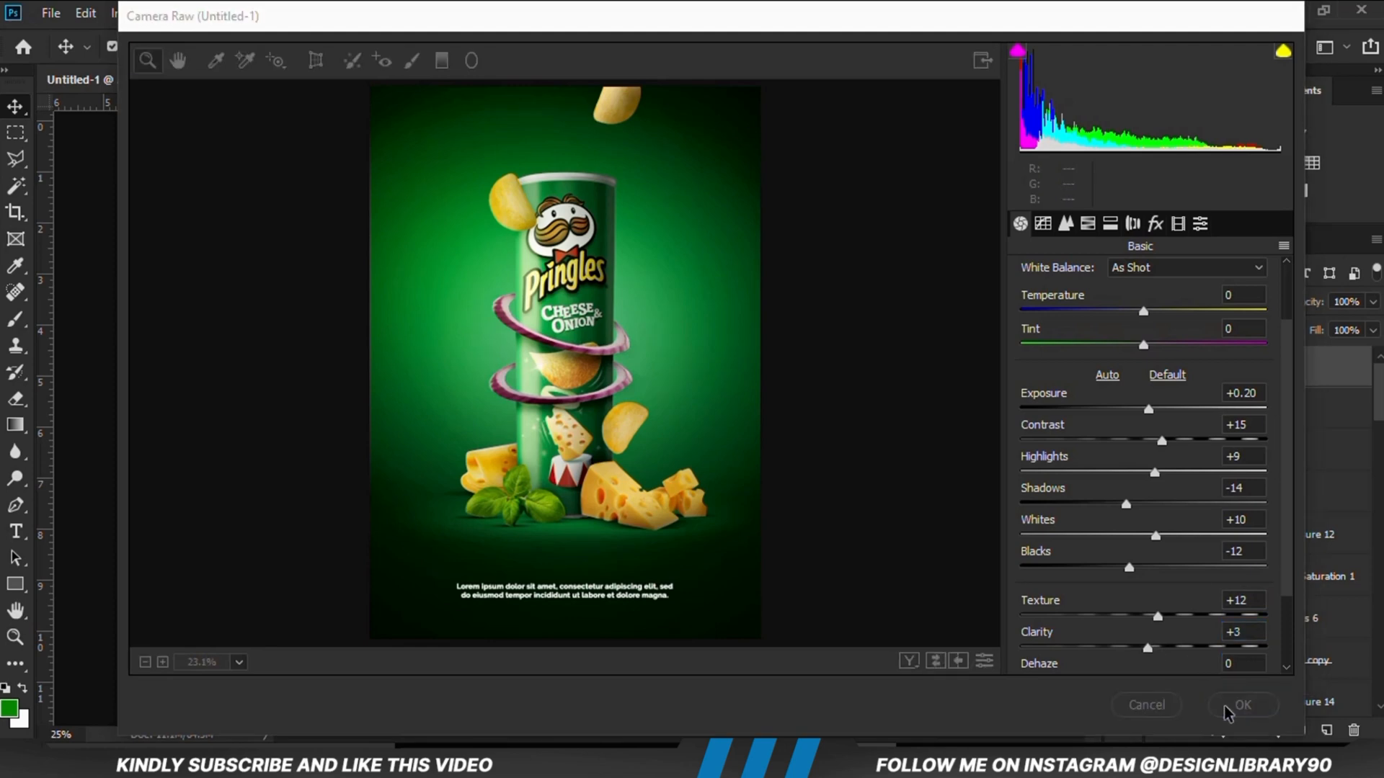
Step: Compare the poster with the Camera Raw graded layer hidden and shown, deselect it and inspect the whole poster
click(1161, 370)
click(1161, 370)
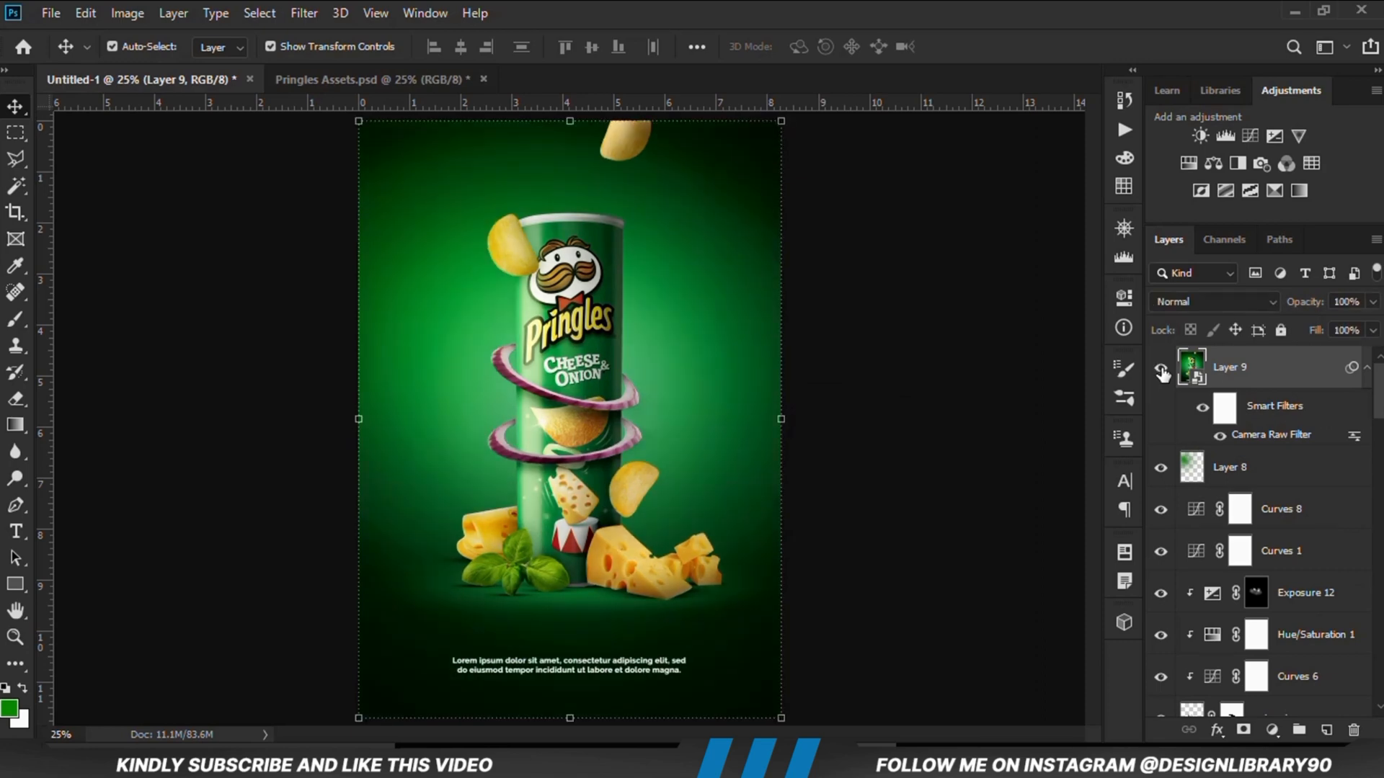
click(1161, 369)
click(1161, 370)
click(961, 493)
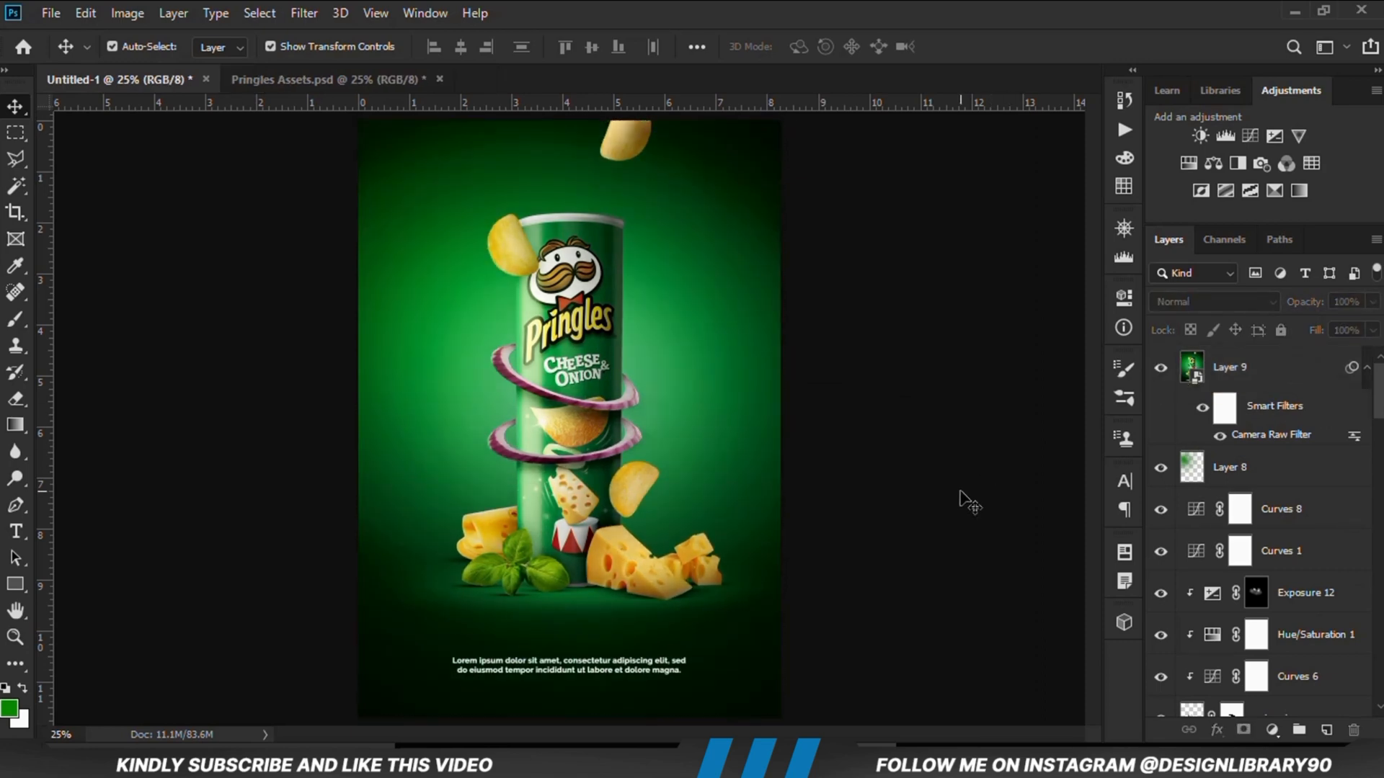
key(ctrl+plus)
key(ctrl+plus)
key(ctrl+minus)
key(ctrl+minus)
key(ctrl+minus)
key(ctrl+plus)
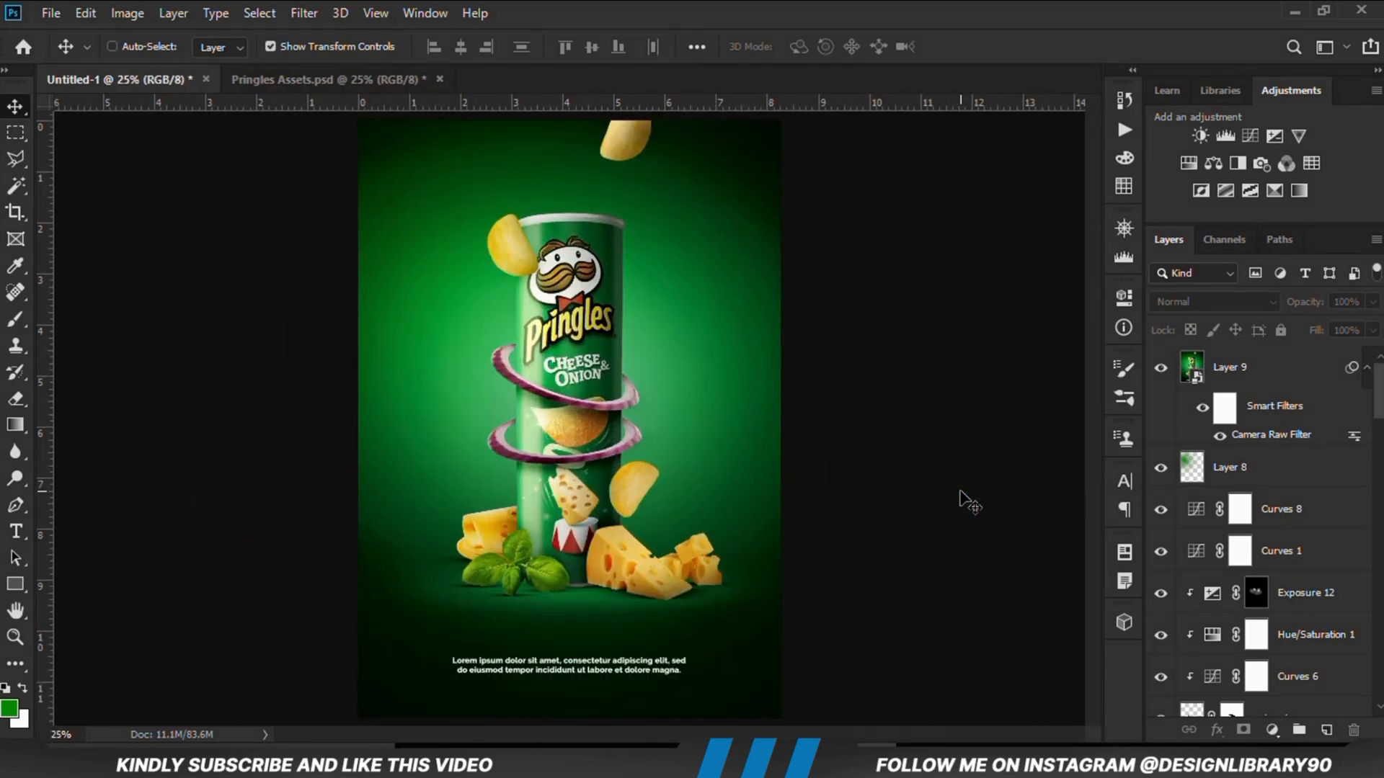